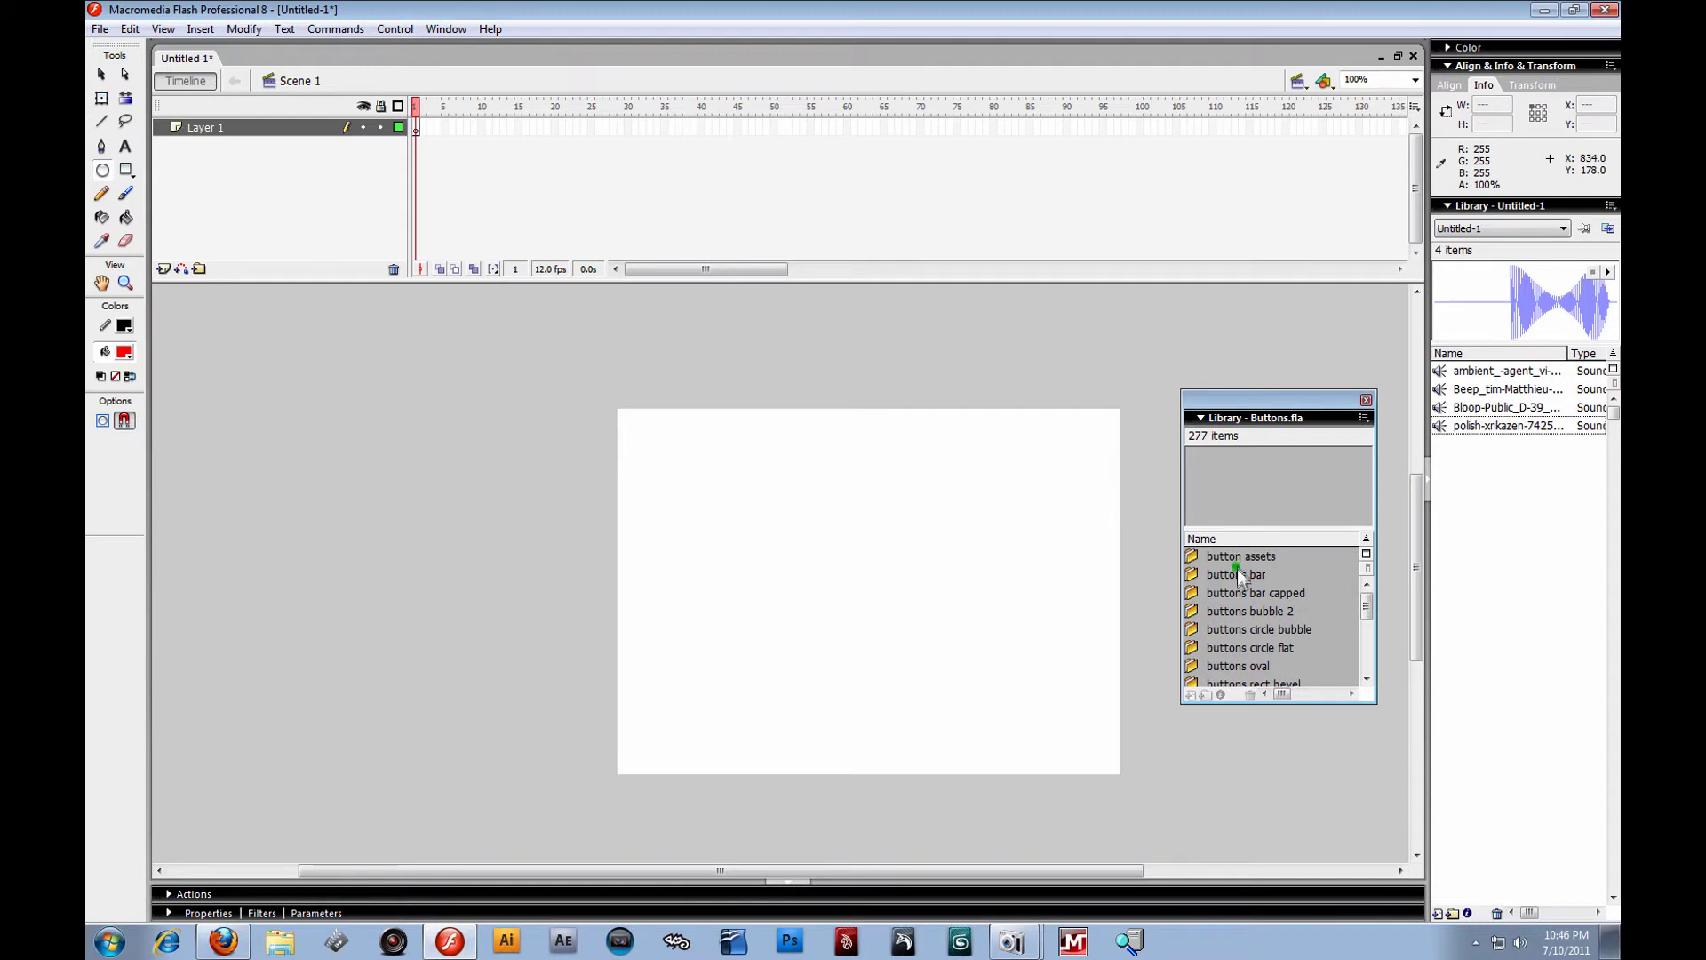
Preview the bar buttons in the common Buttons library, including the gold and green ones.
double_click(1193, 553)
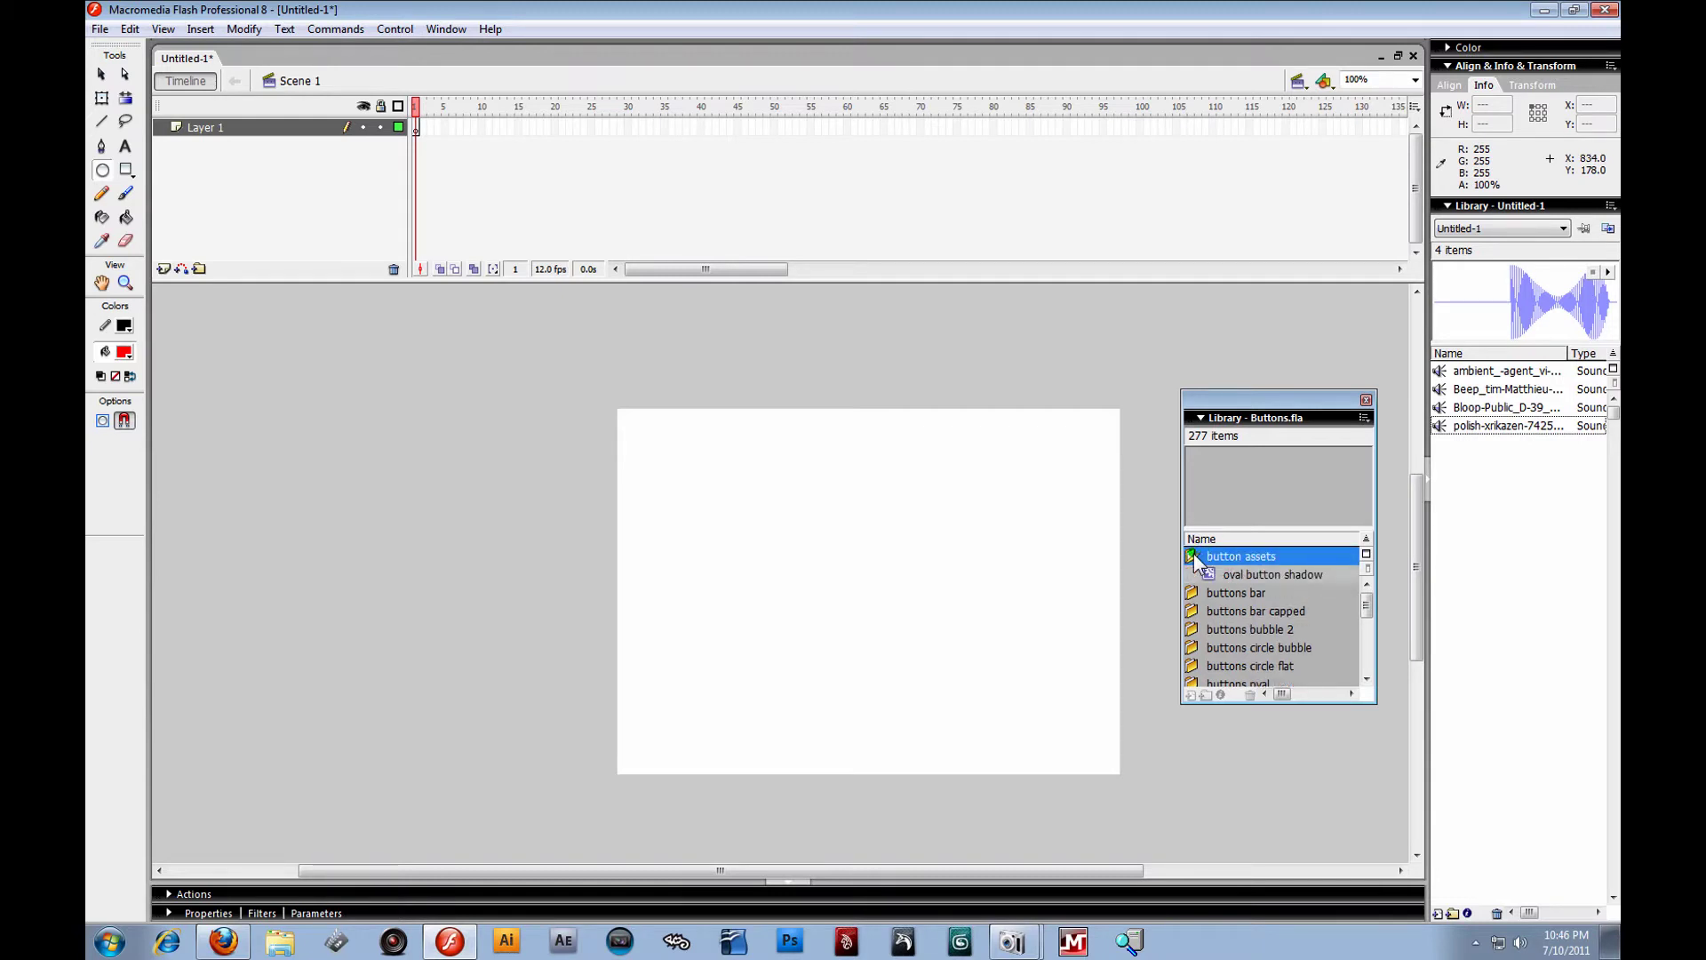
left_click(1229, 574)
double_click(1191, 590)
left_click(1232, 612)
left_click(1238, 630)
left_click(1238, 648)
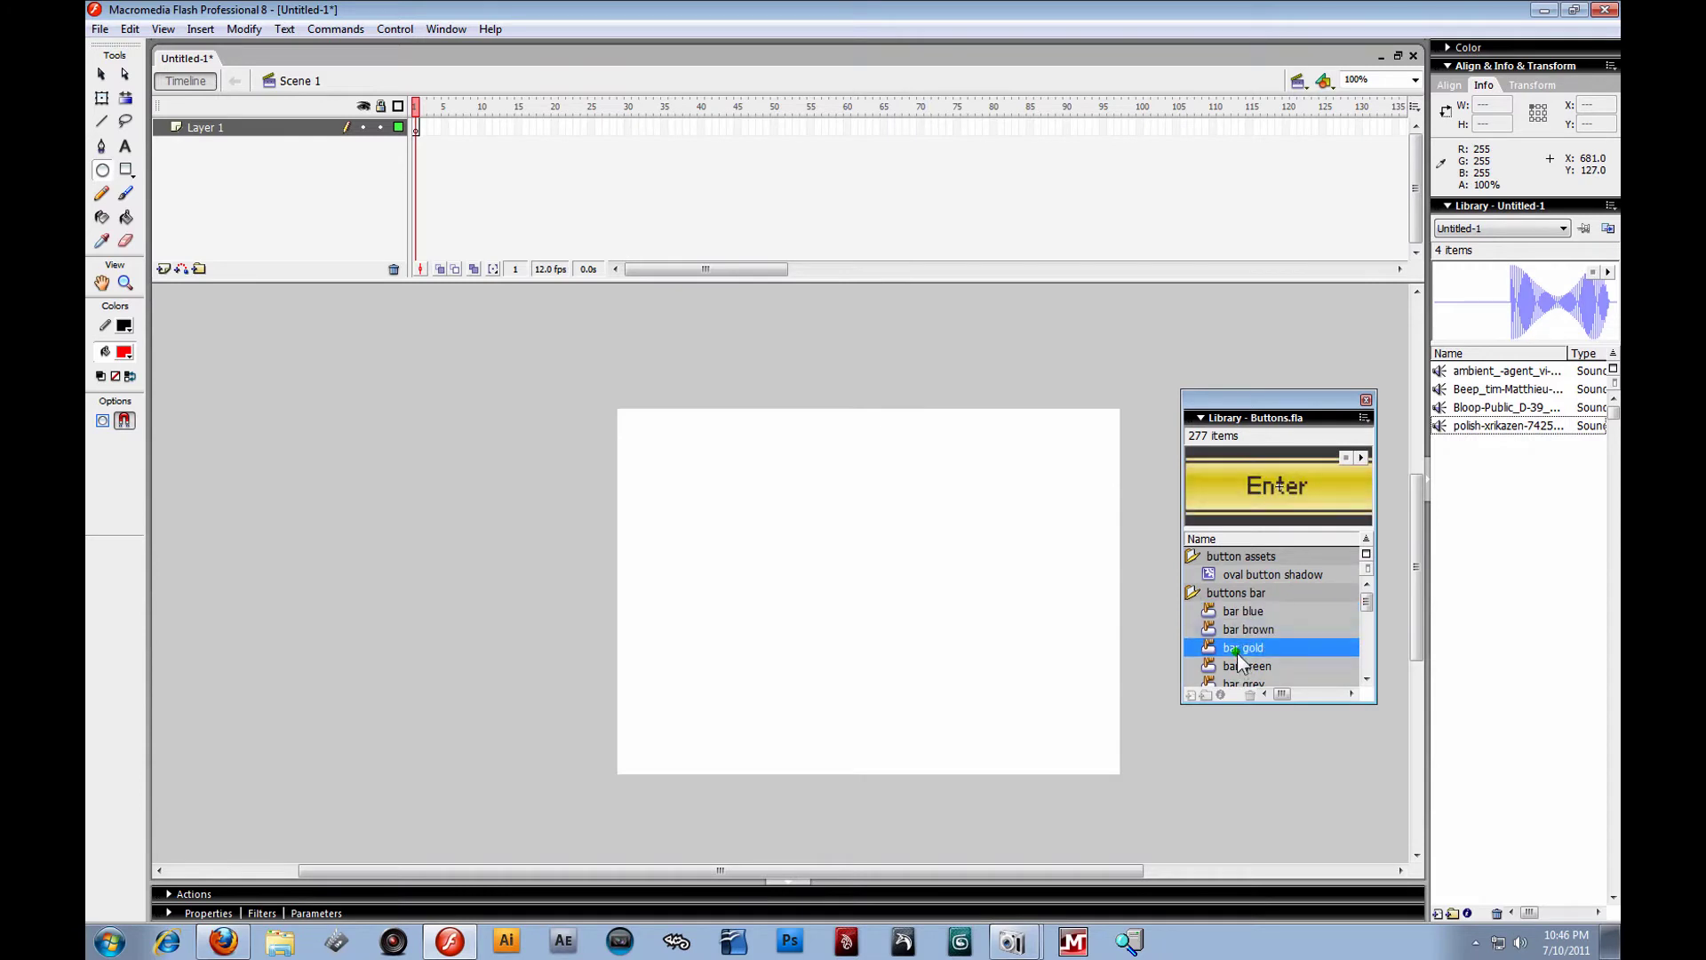
left_click(1239, 665)
left_click_drag(1370, 609, 1369, 620)
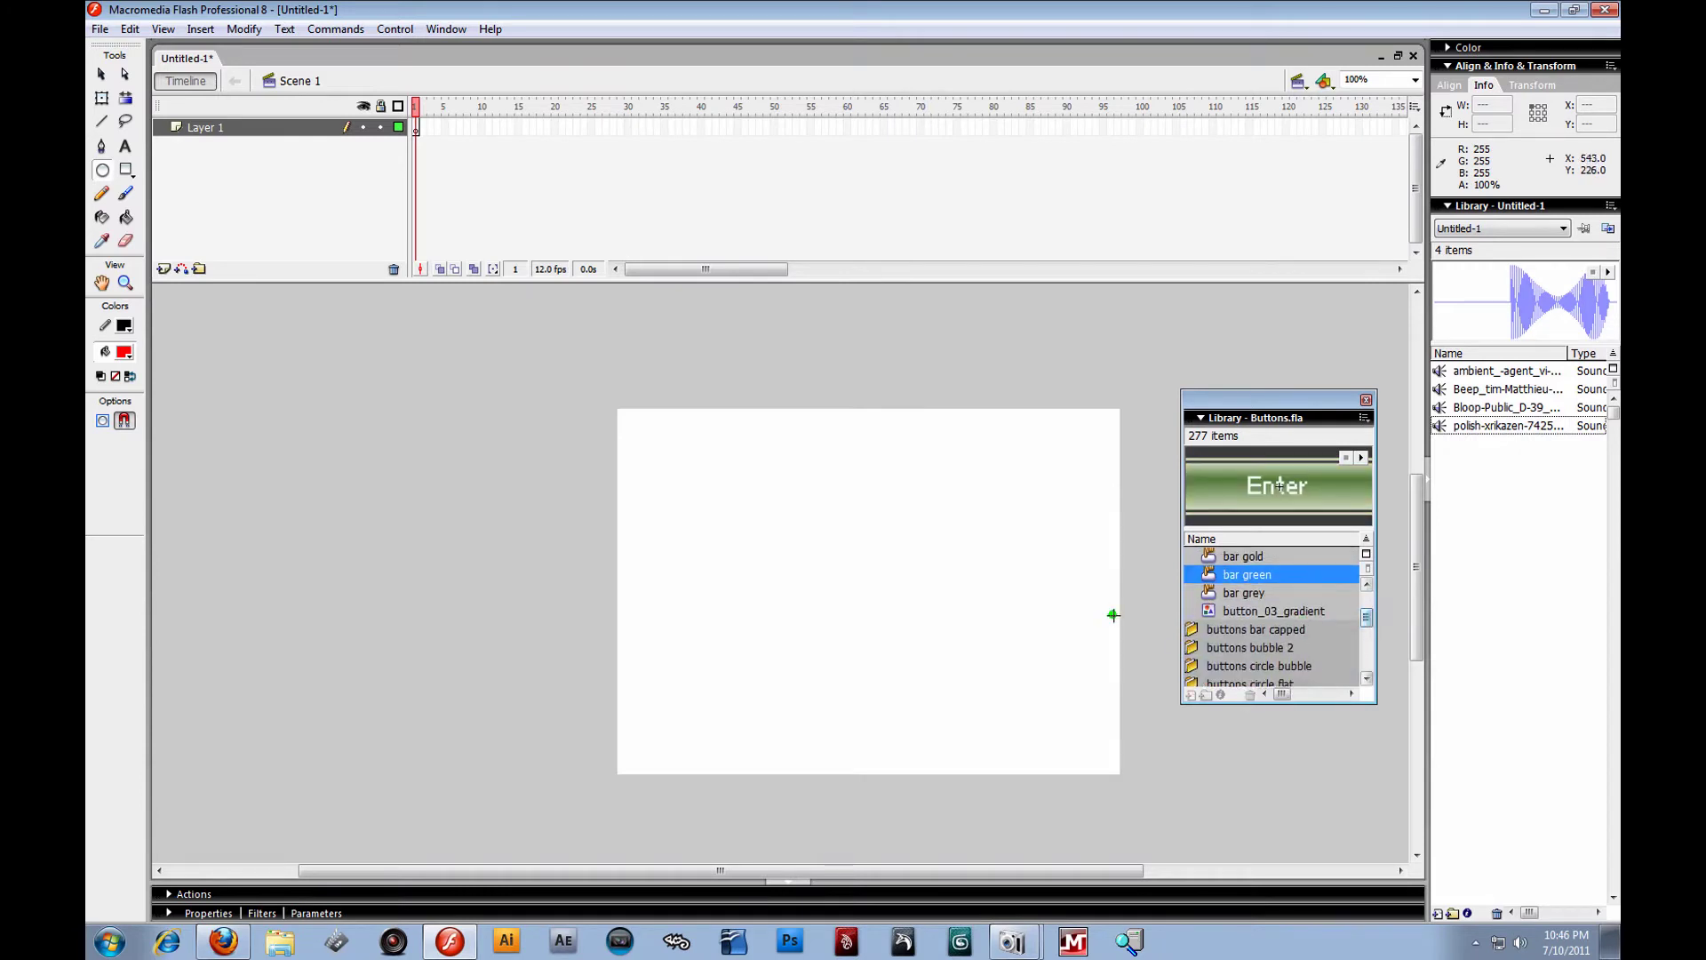
Preview the capped bar buttons and the blue bubble 2 button in the Buttons library.
double_click(1193, 628)
left_click(1234, 647)
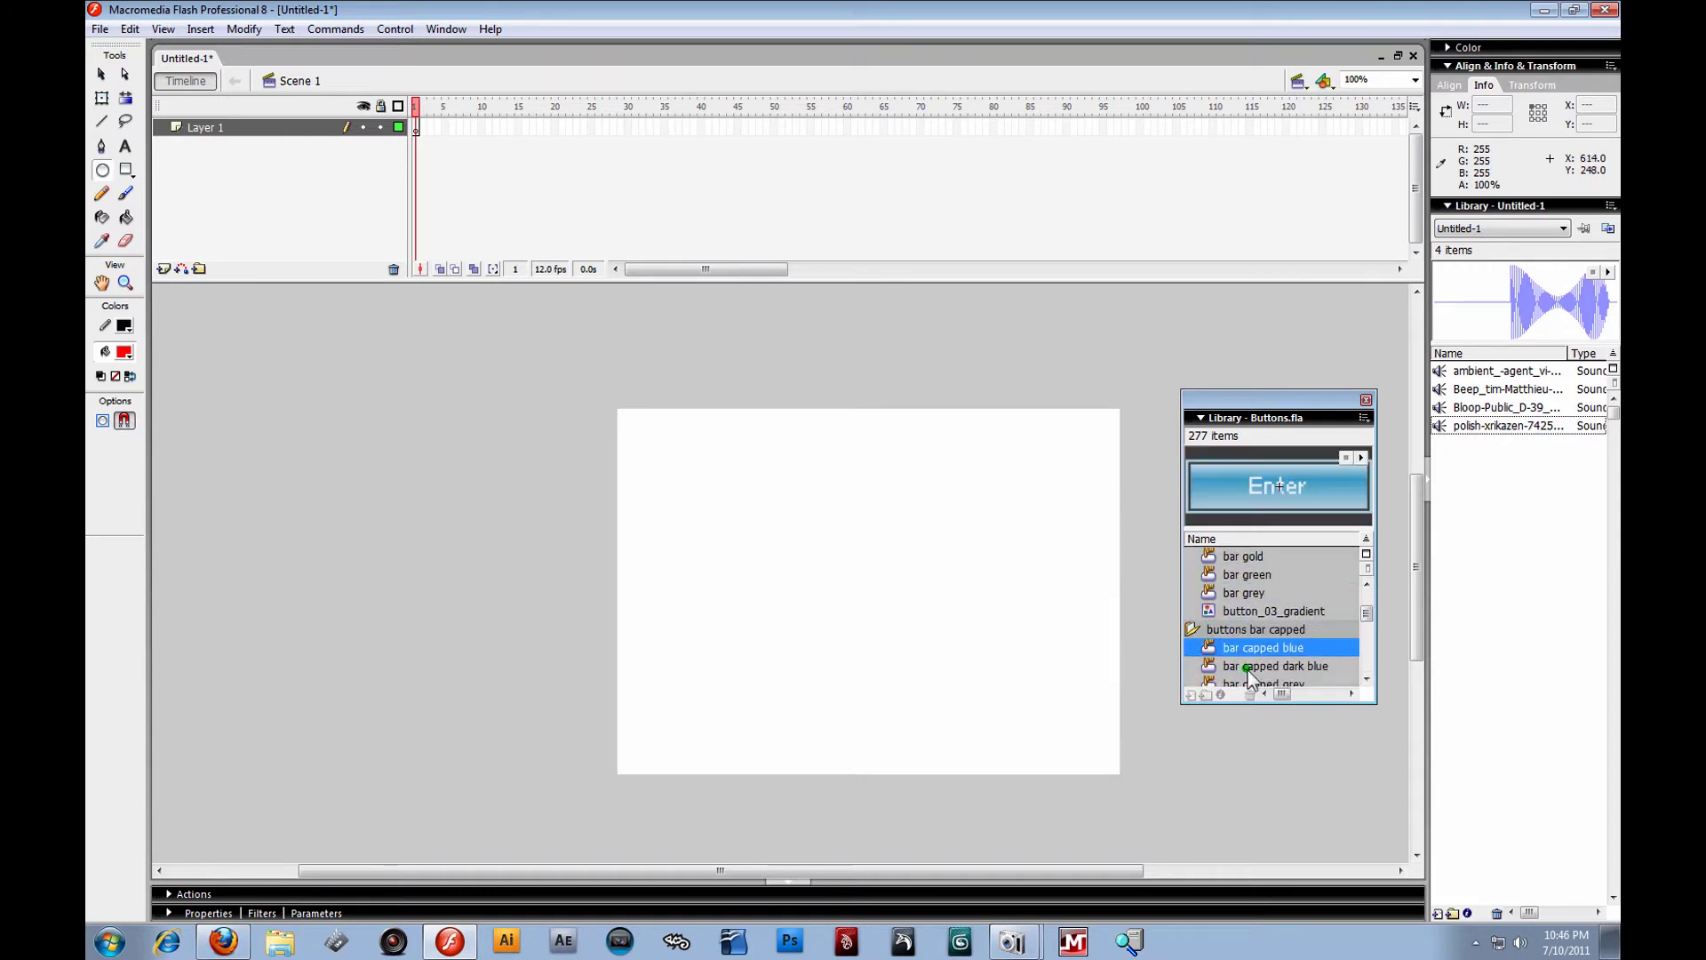
left_click(1316, 664)
left_click_drag(1366, 622, 1366, 639)
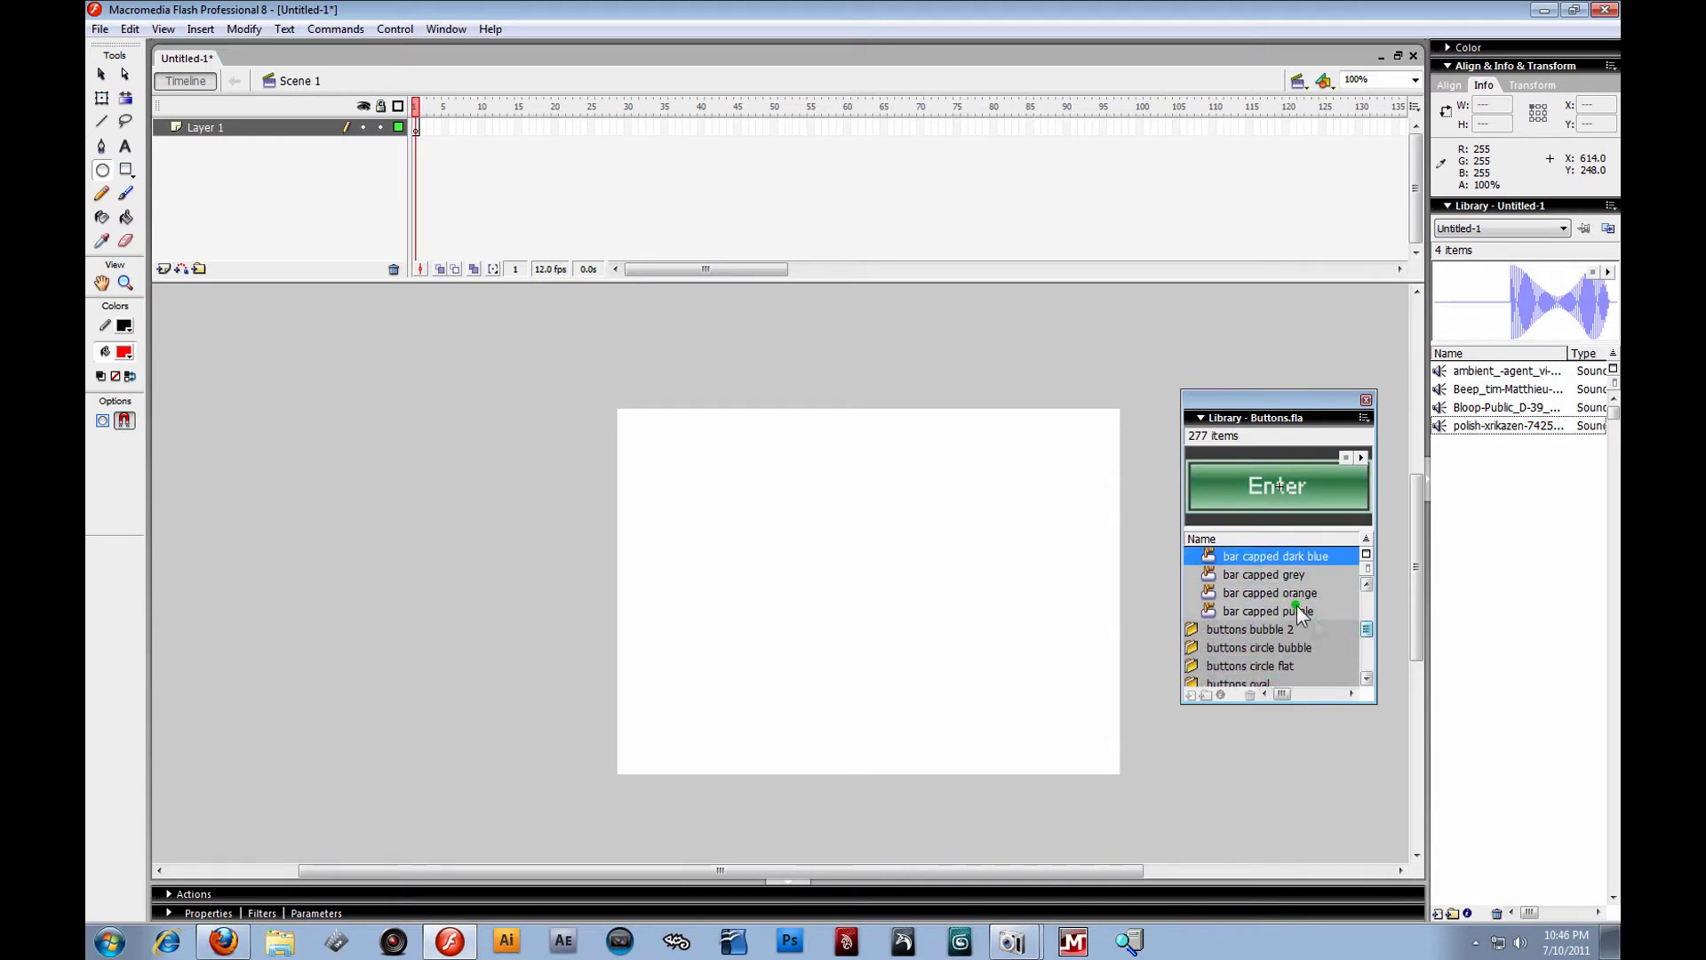
left_click(1275, 576)
left_click(1269, 591)
double_click(1193, 629)
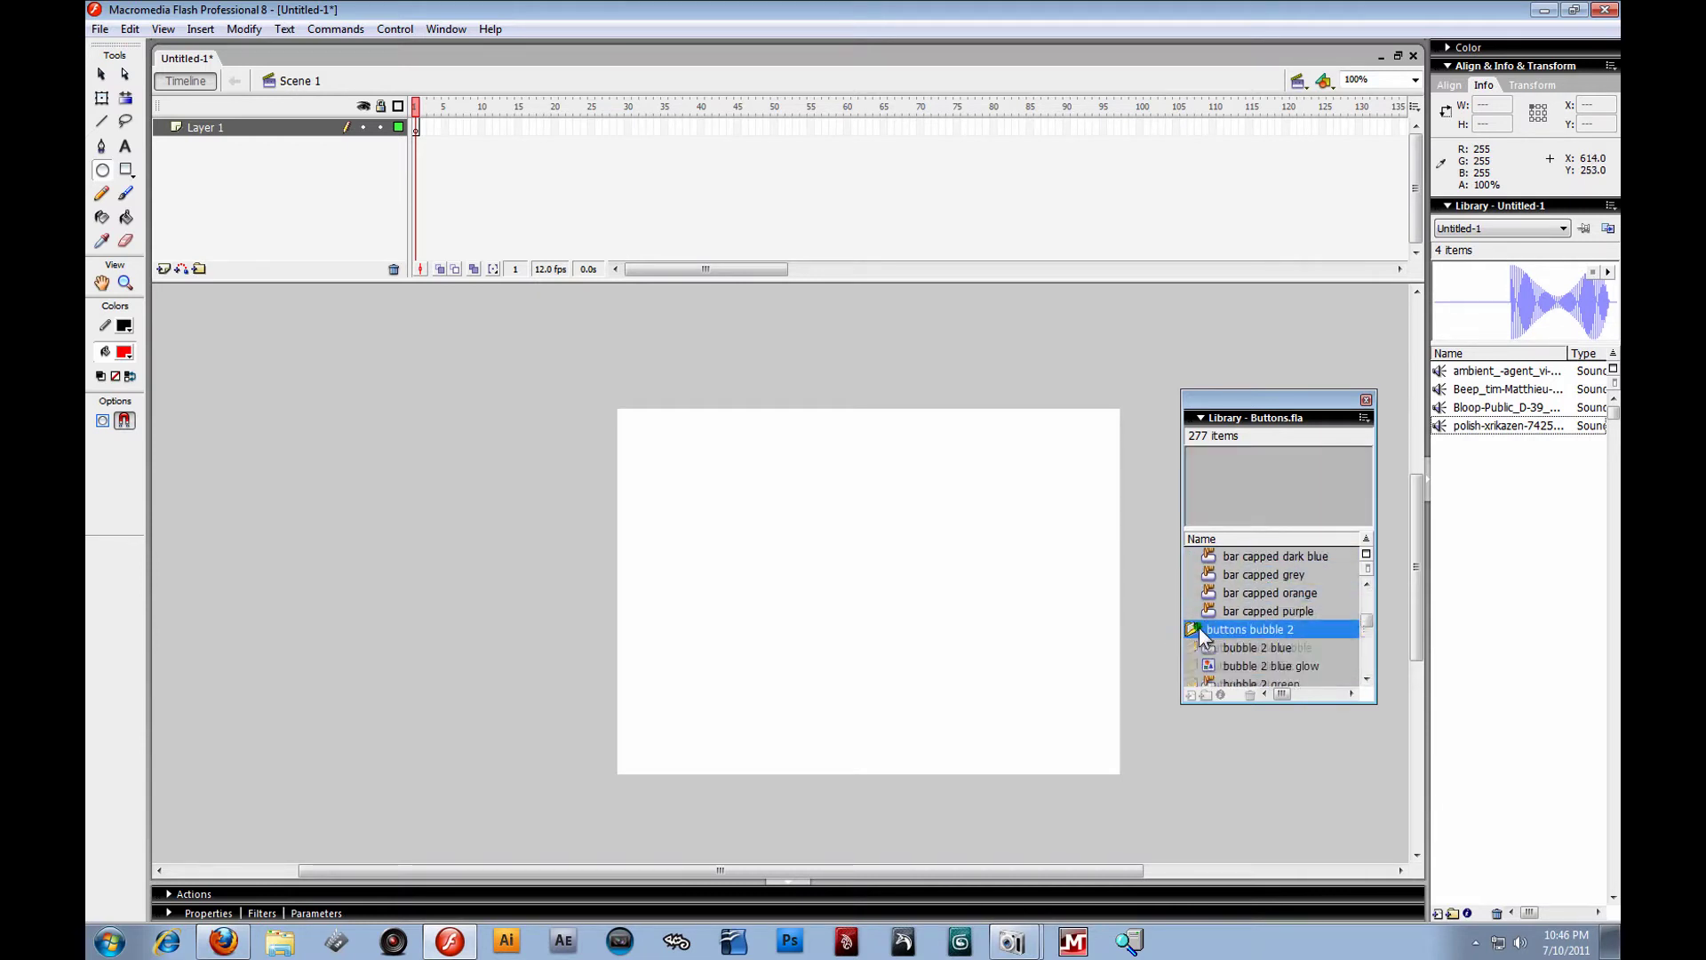
left_click(1349, 647)
left_click_drag(1366, 621, 1367, 661)
Preview the arcade buttons under classic buttons and the purple bubble 2 button in the Buttons library.
double_click(1192, 628)
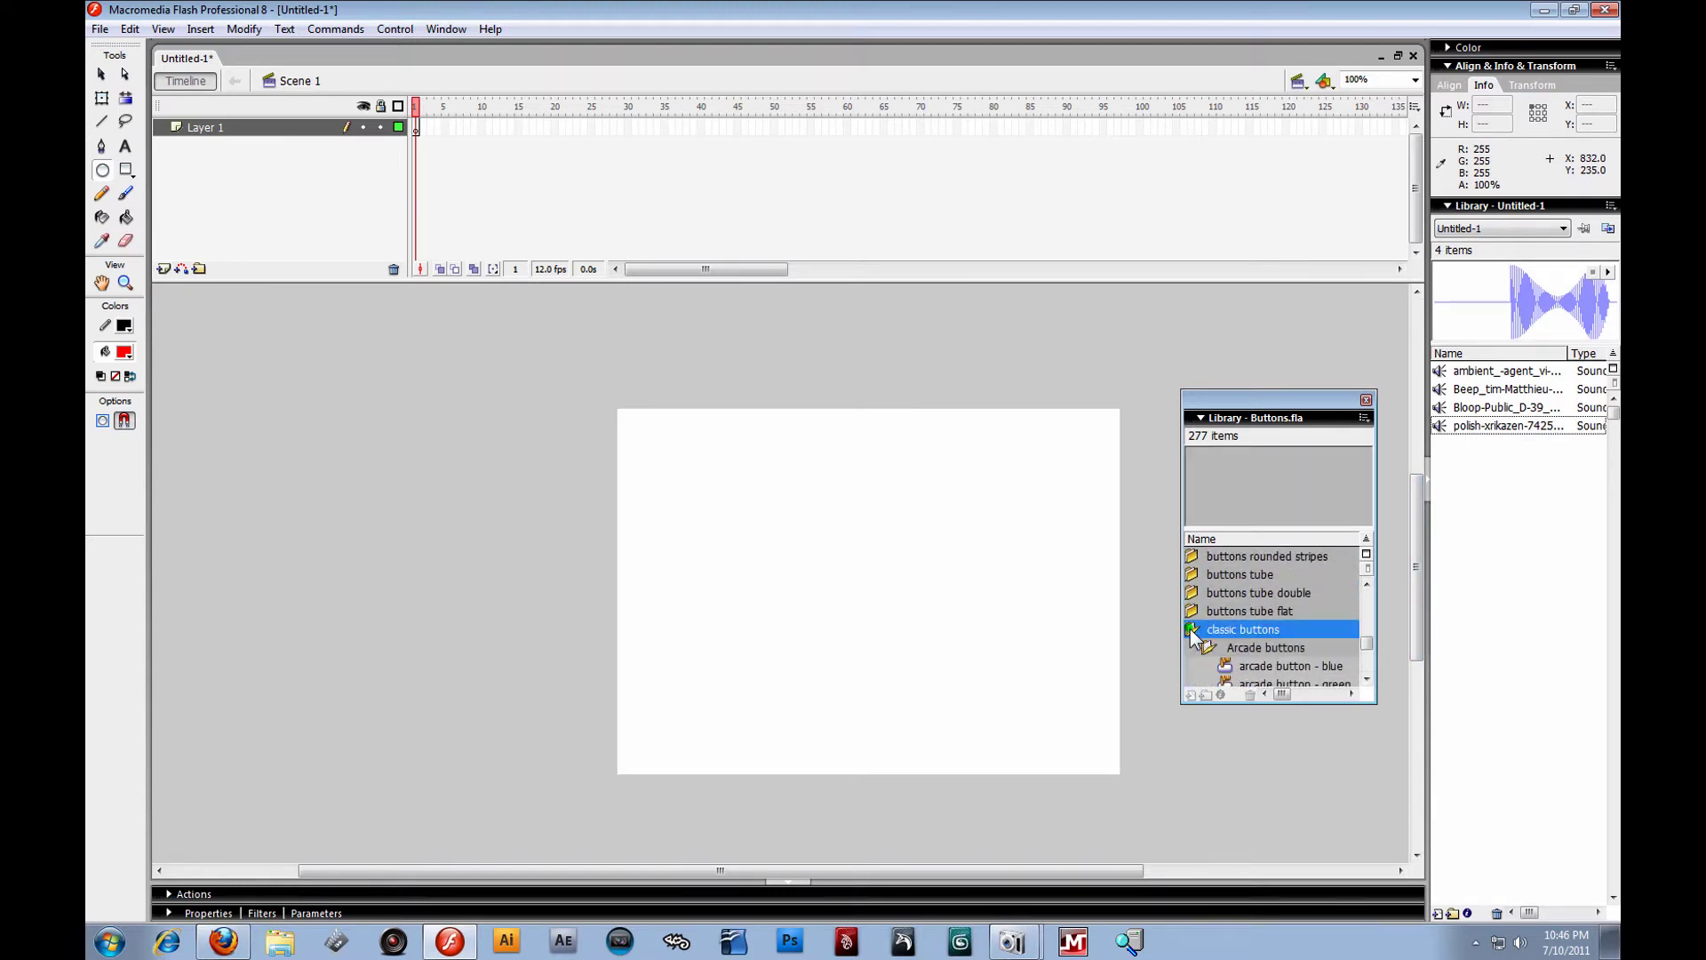
left_click(1250, 666)
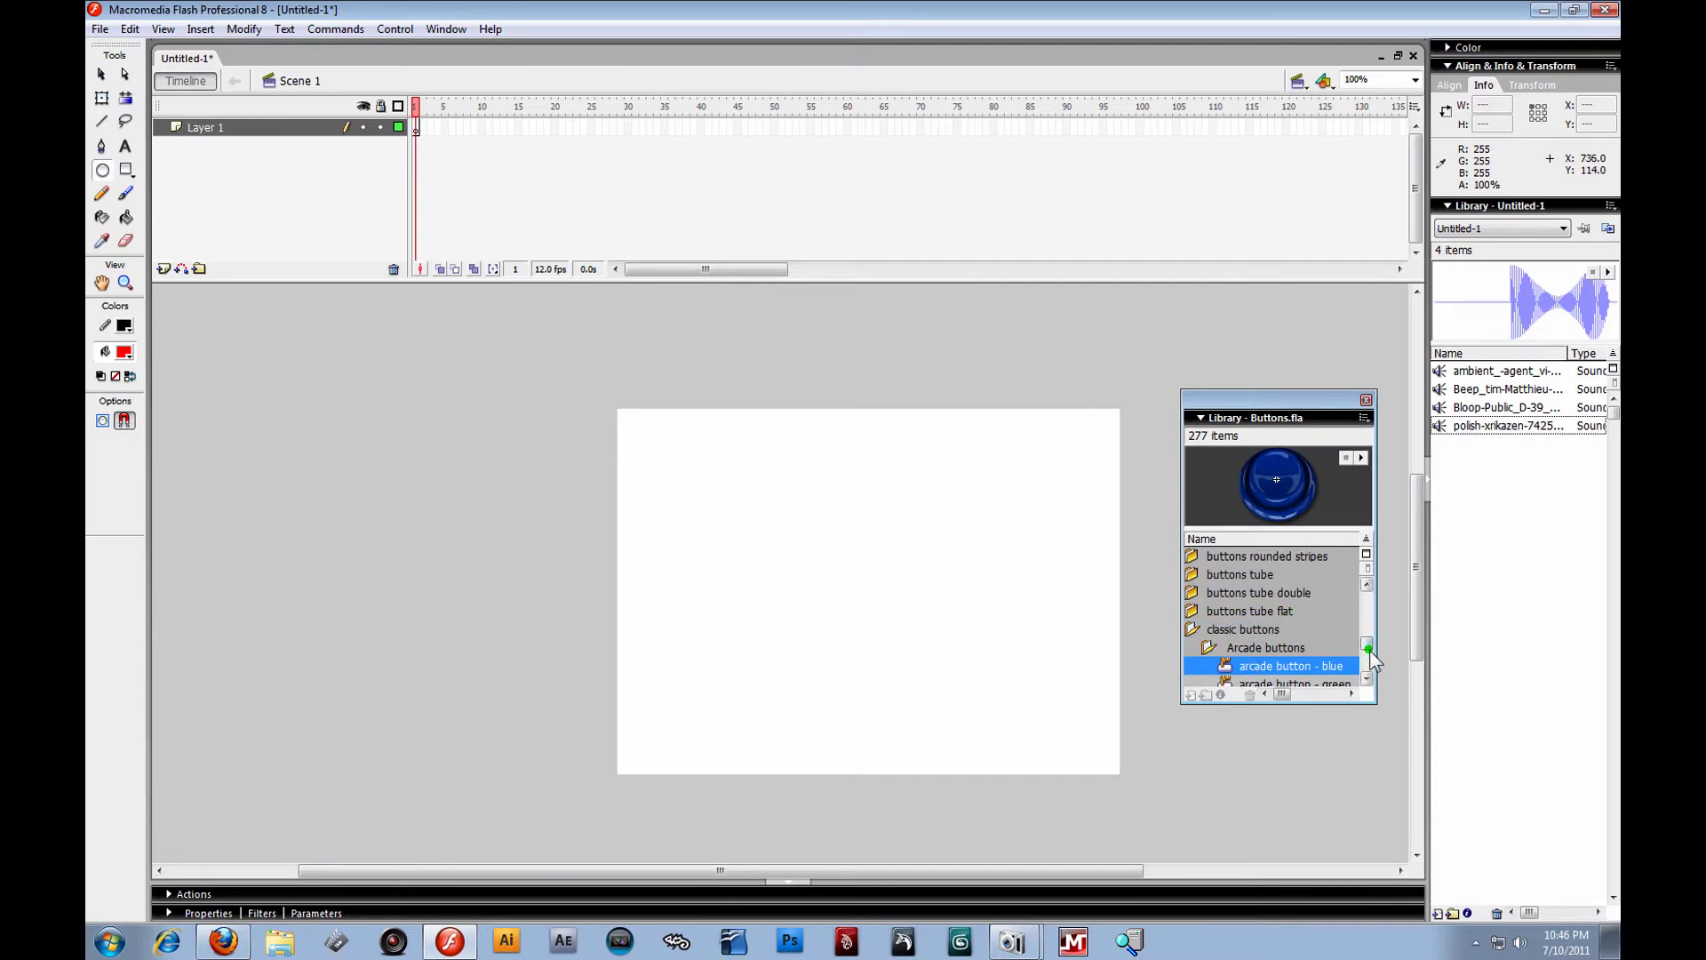
left_click_drag(1370, 658, 1369, 663)
left_click(1280, 629)
left_click(1276, 647)
left_click(1264, 666)
left_click(1264, 683)
left_click(1367, 627)
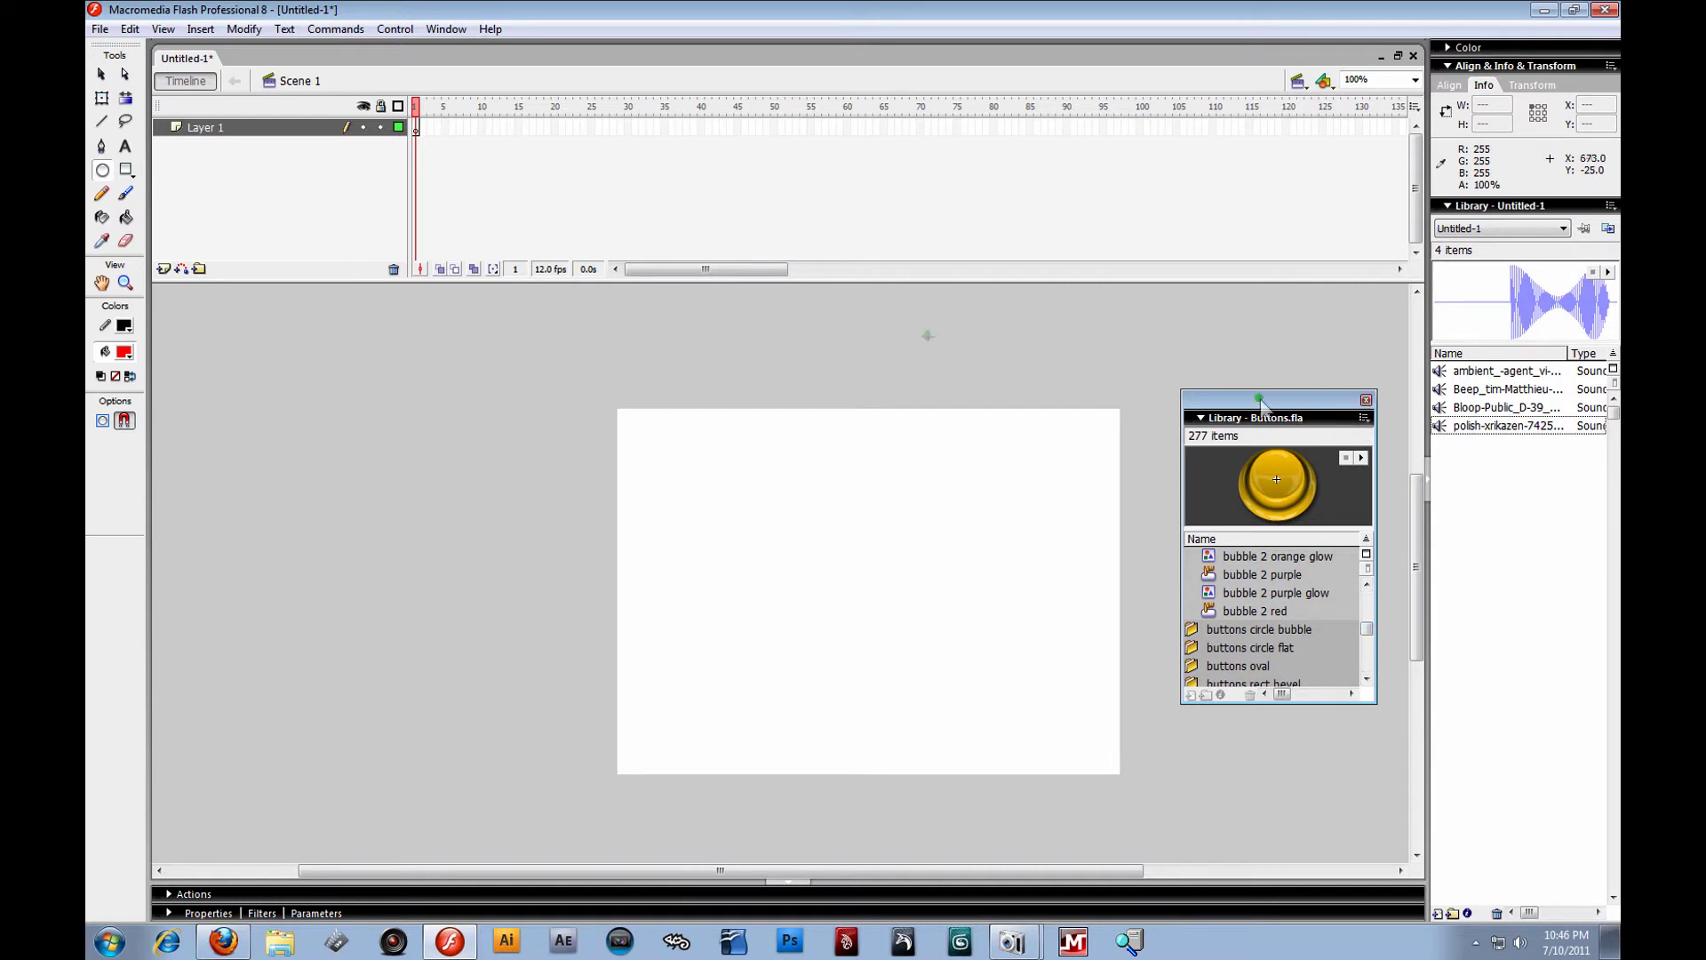
left_click(1266, 575)
left_click(1269, 554)
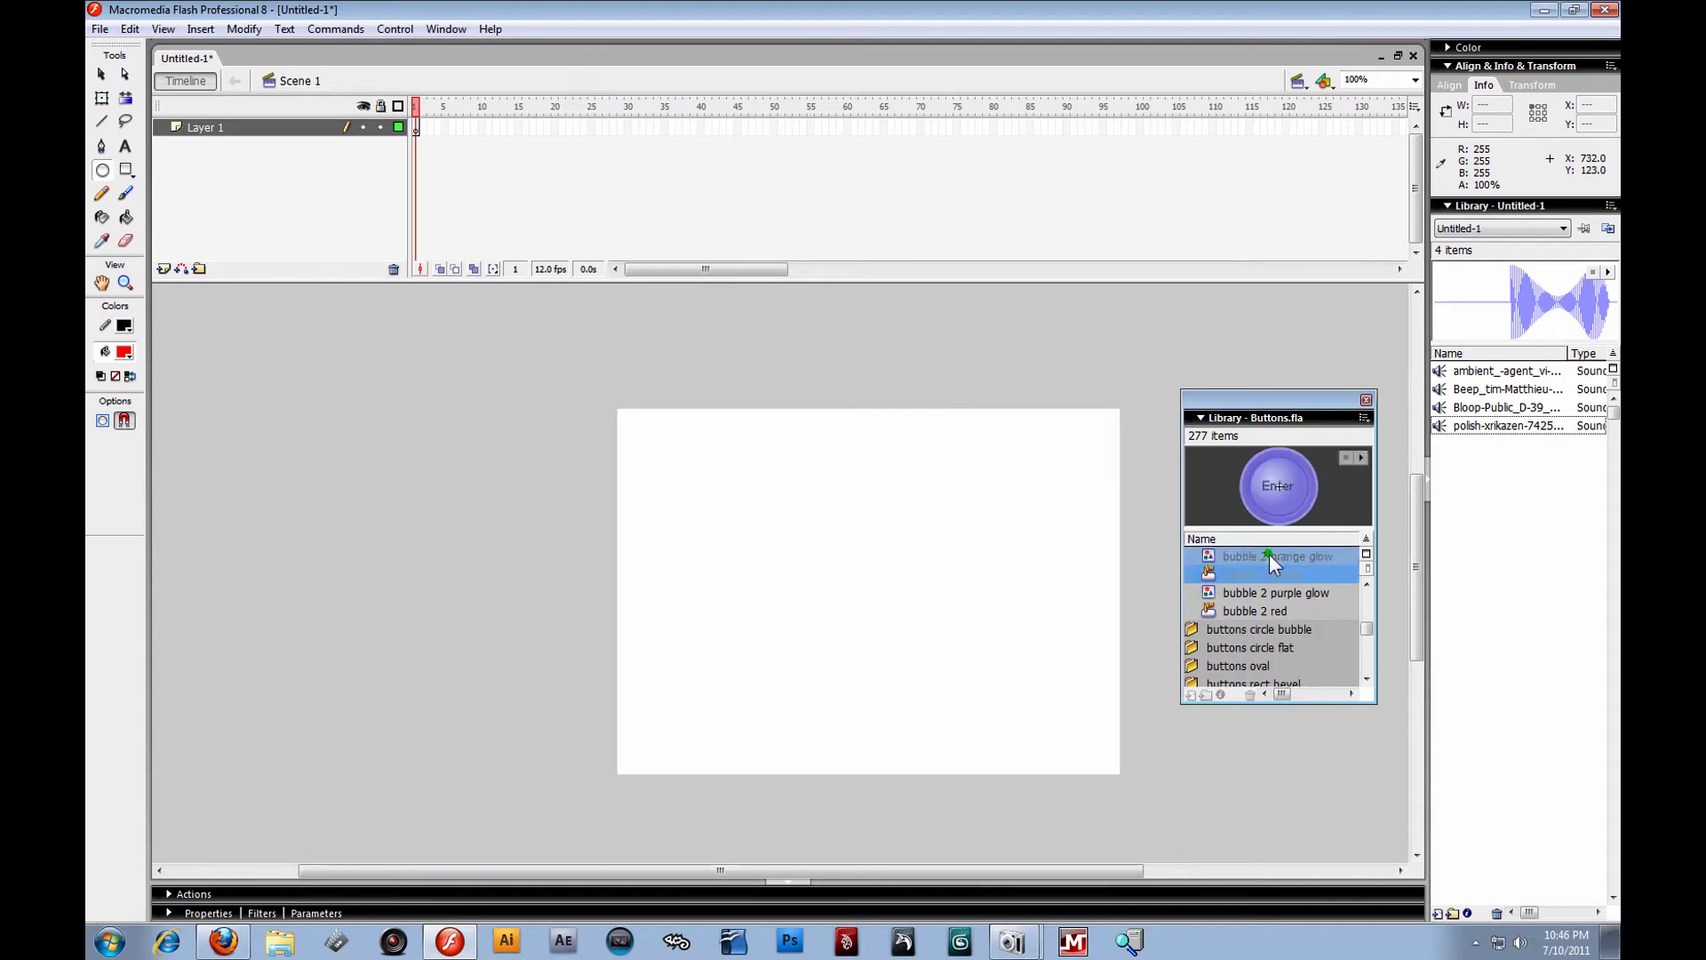
Place the orange arcade button from the Buttons library on the upper part of the stage.
left_click_drag(1367, 629, 1379, 652)
left_click(1275, 579)
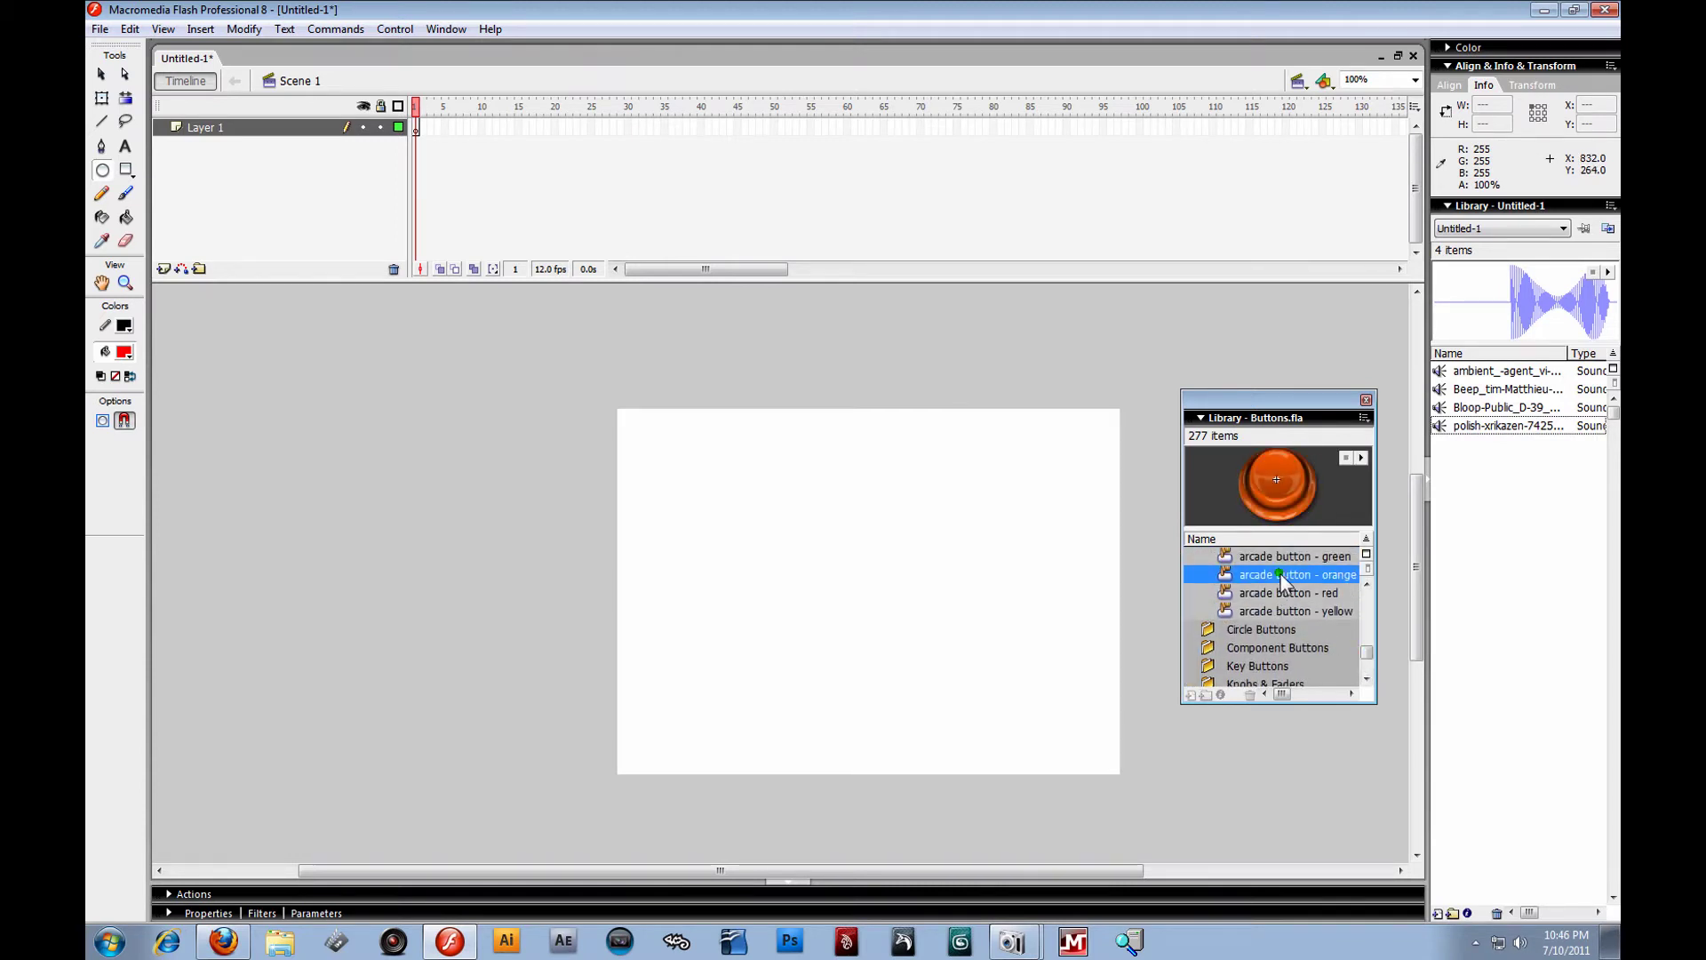
left_click_drag(1280, 579, 780, 527)
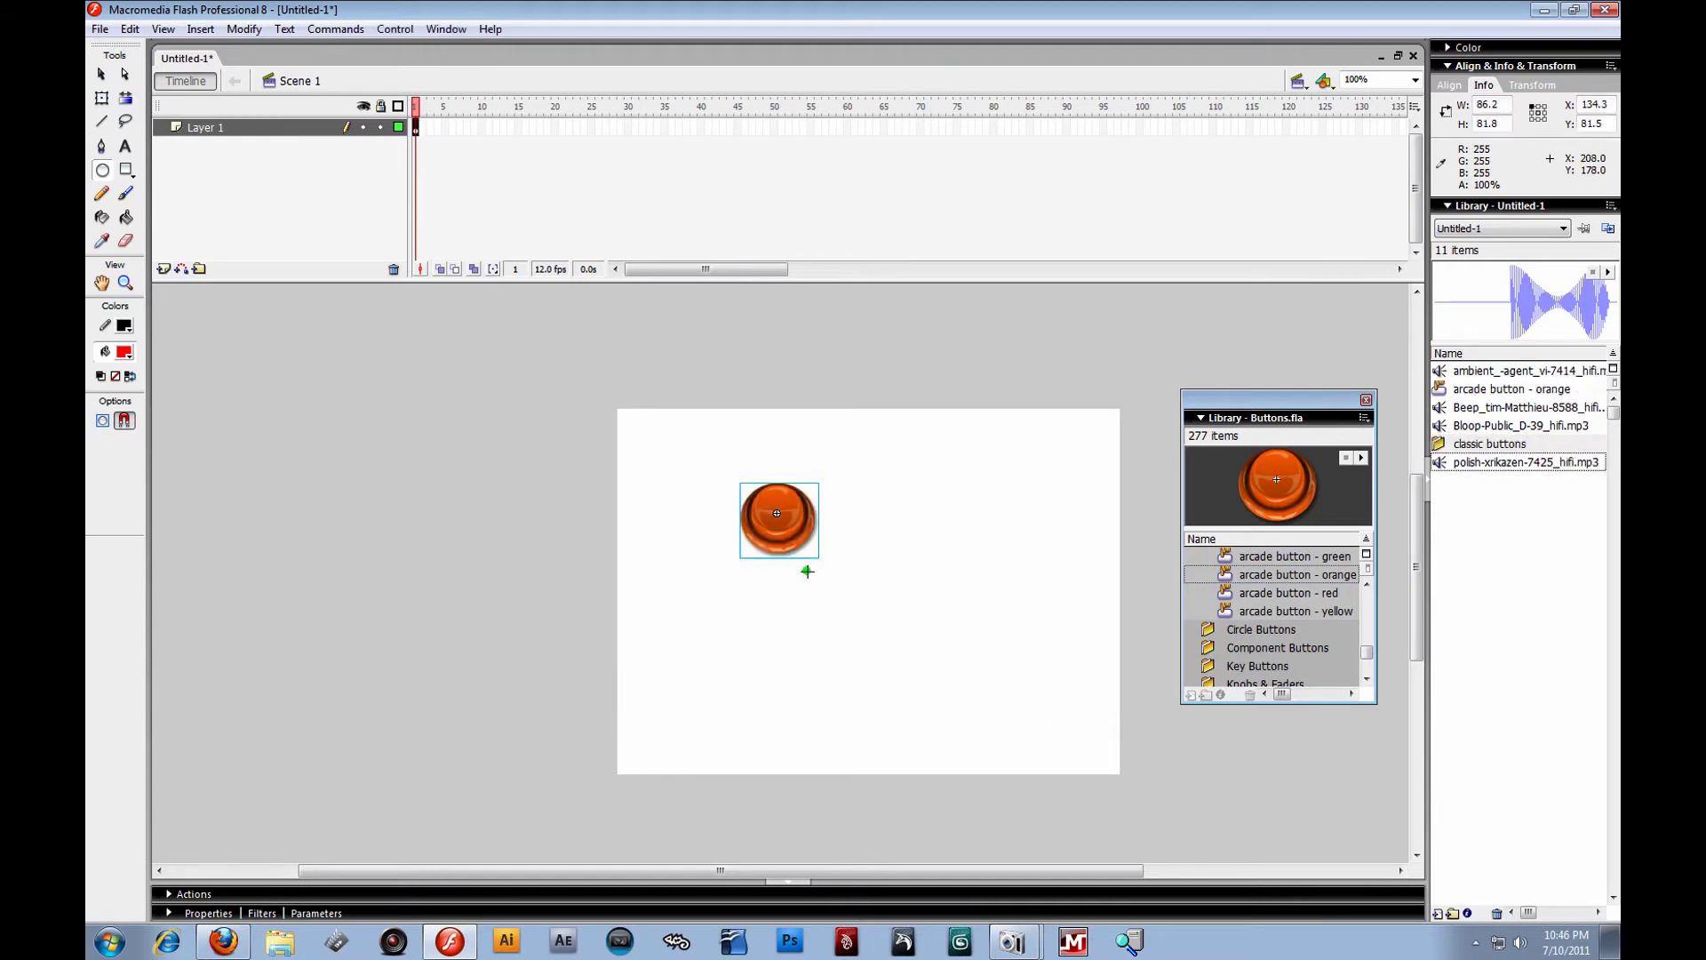
Play the library preview of the orange arcade button to examine its states.
left_click(1361, 458)
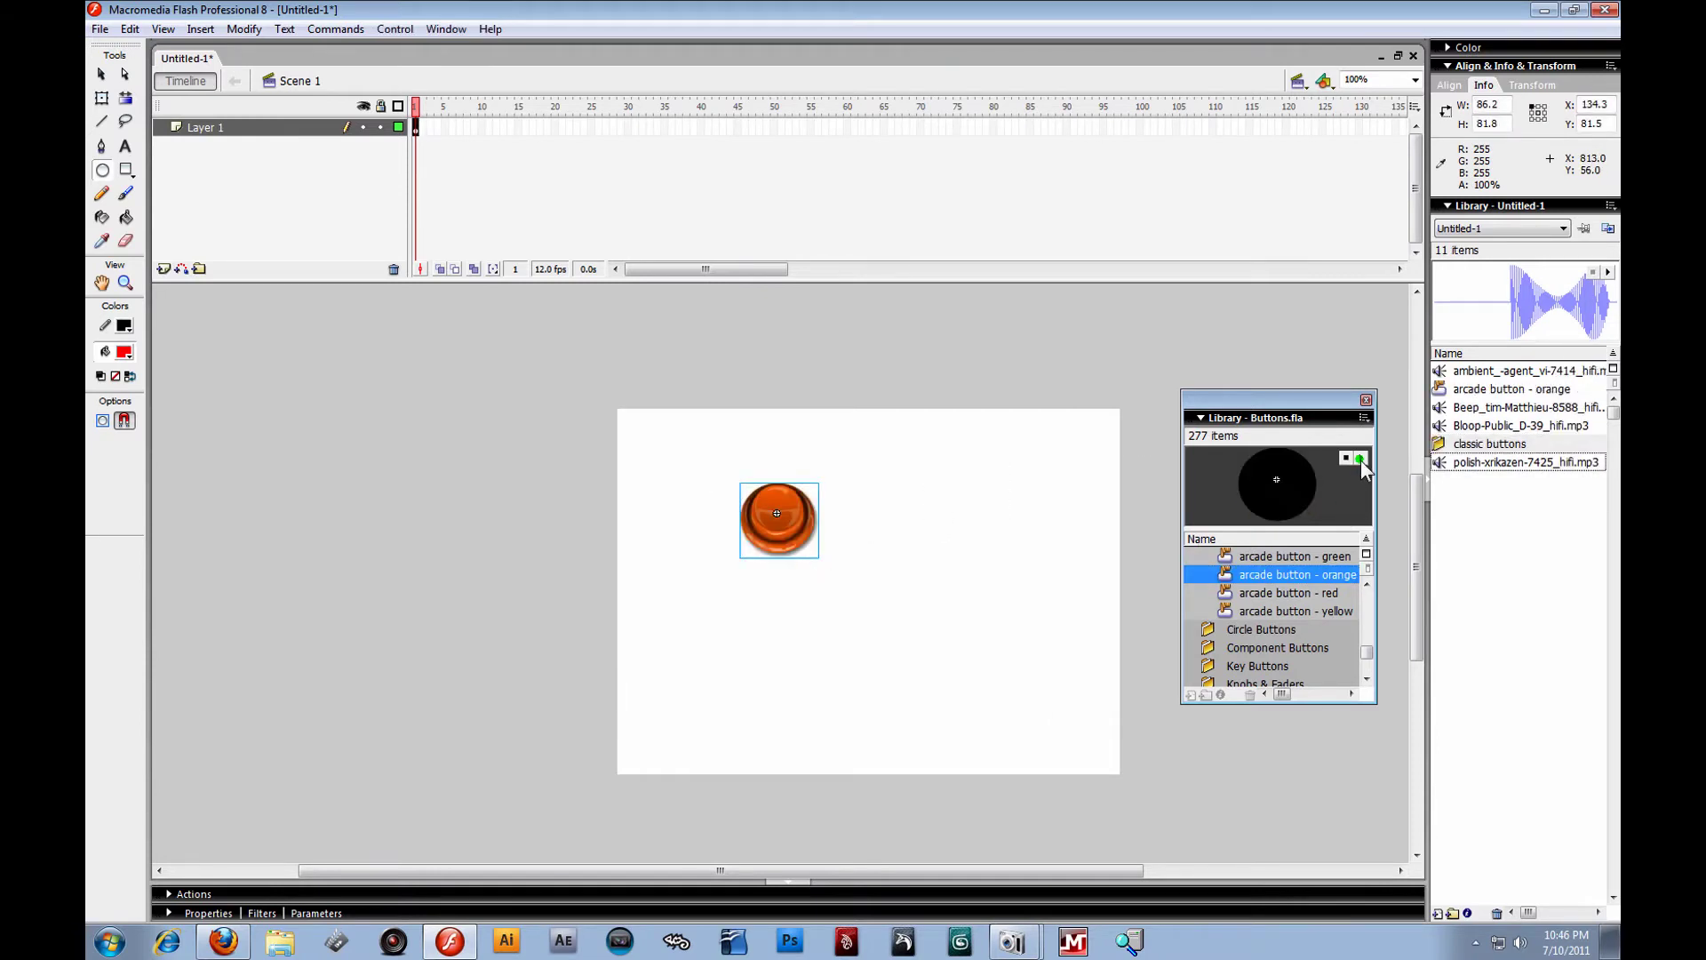
left_click(1363, 458)
left_click(1362, 458)
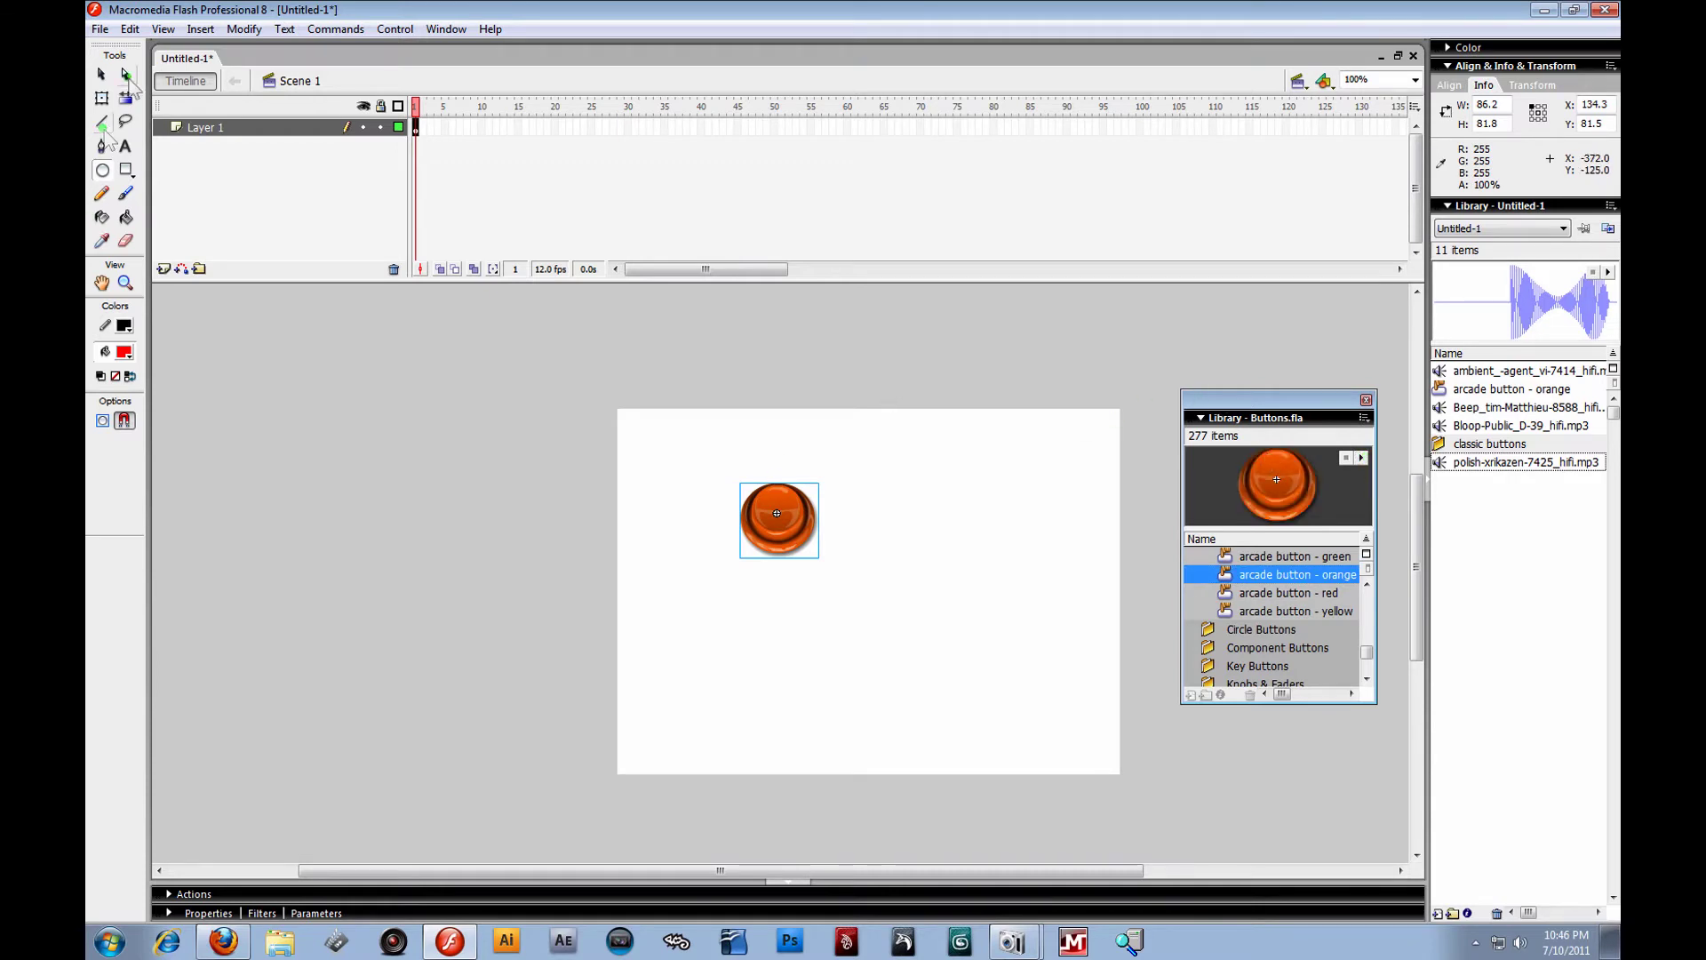
Move the orange arcade button near the stage's upper-left corner, at about X 58, Y 39, and toggle Enable Simple Buttons.
left_click(100, 73)
left_click(351, 441)
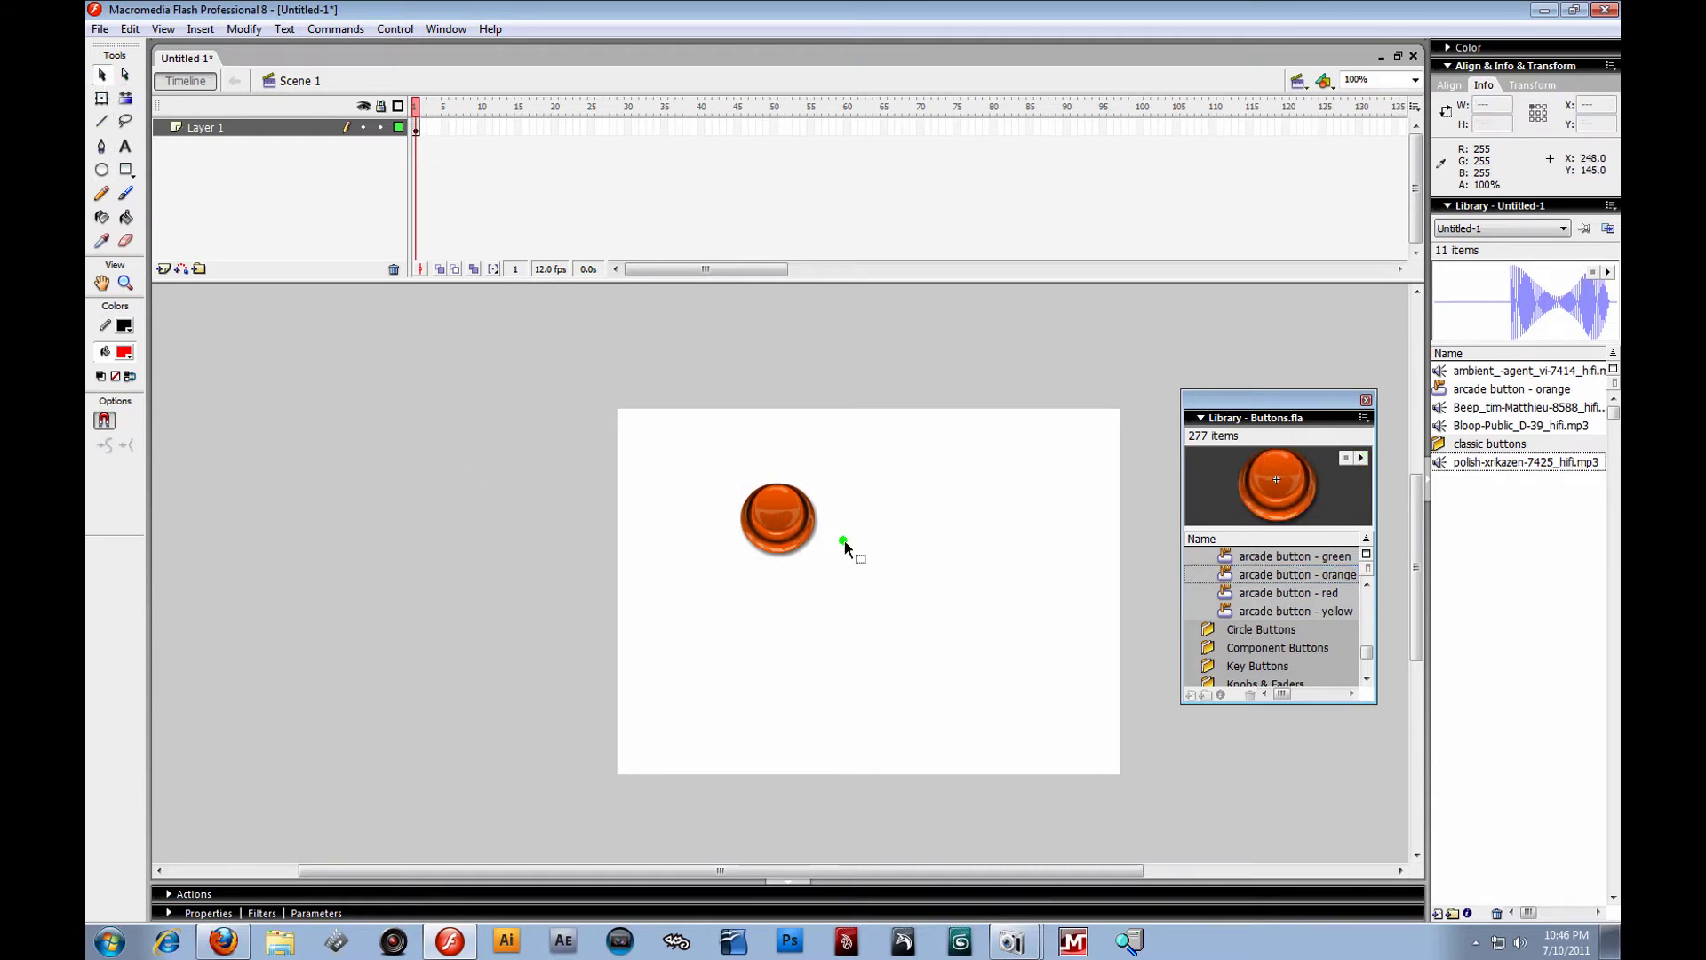
left_click_drag(788, 528, 719, 490)
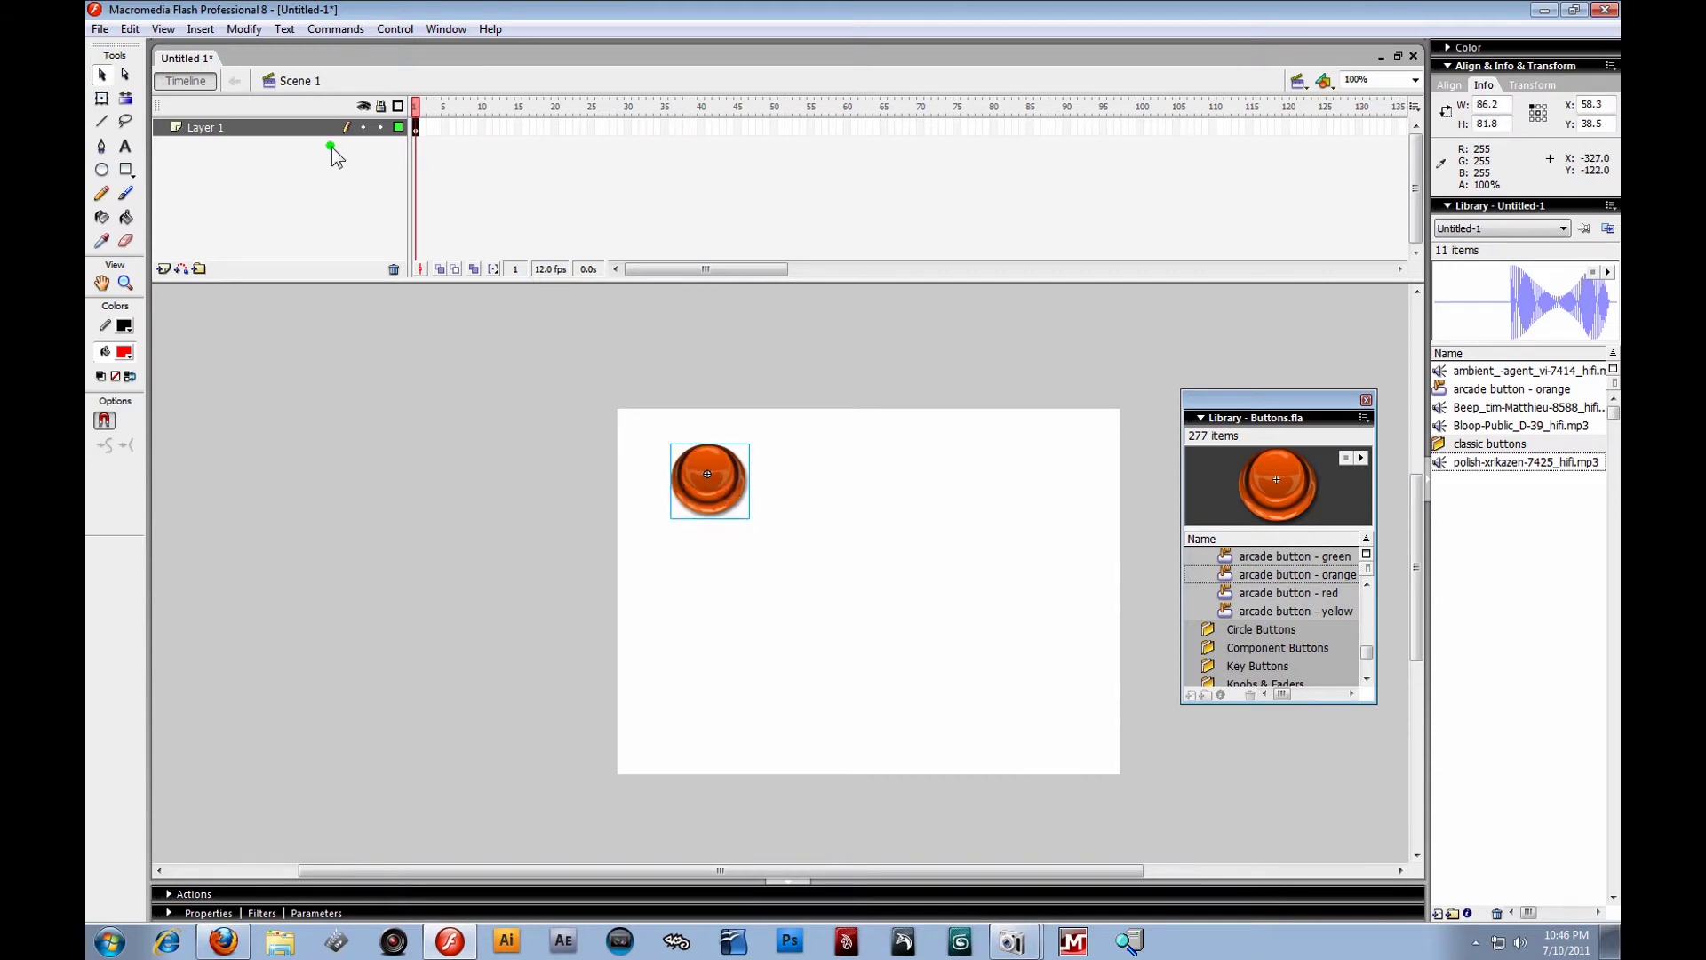
left_click(392, 29)
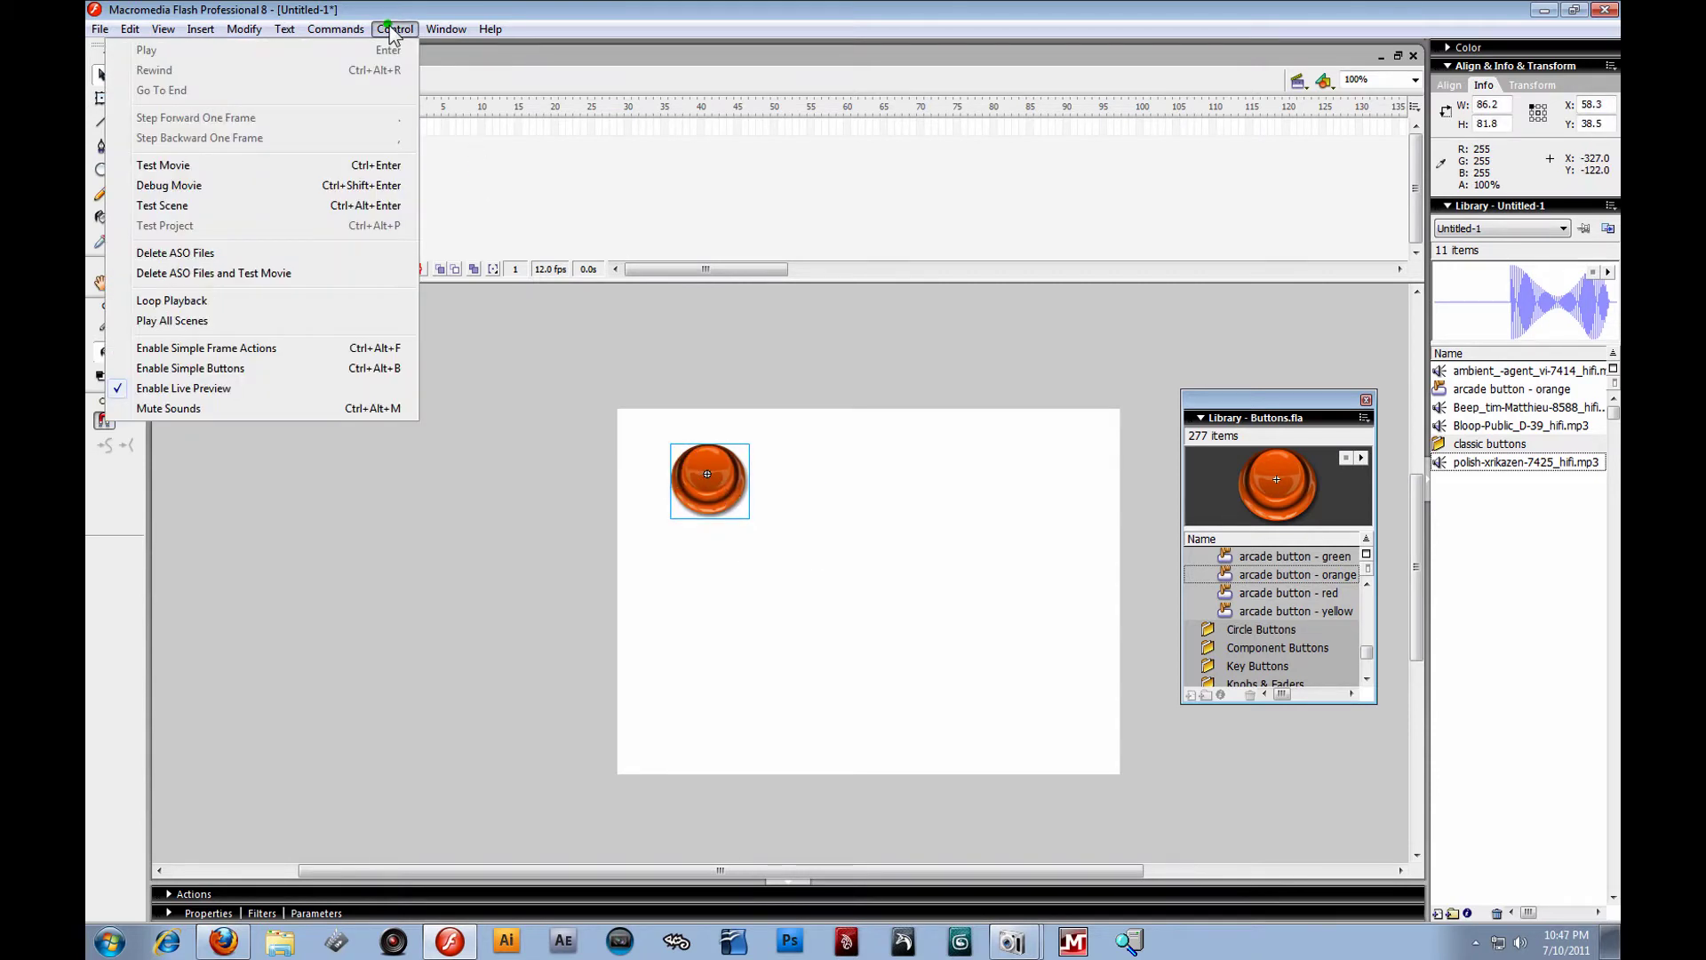
left_click(248, 369)
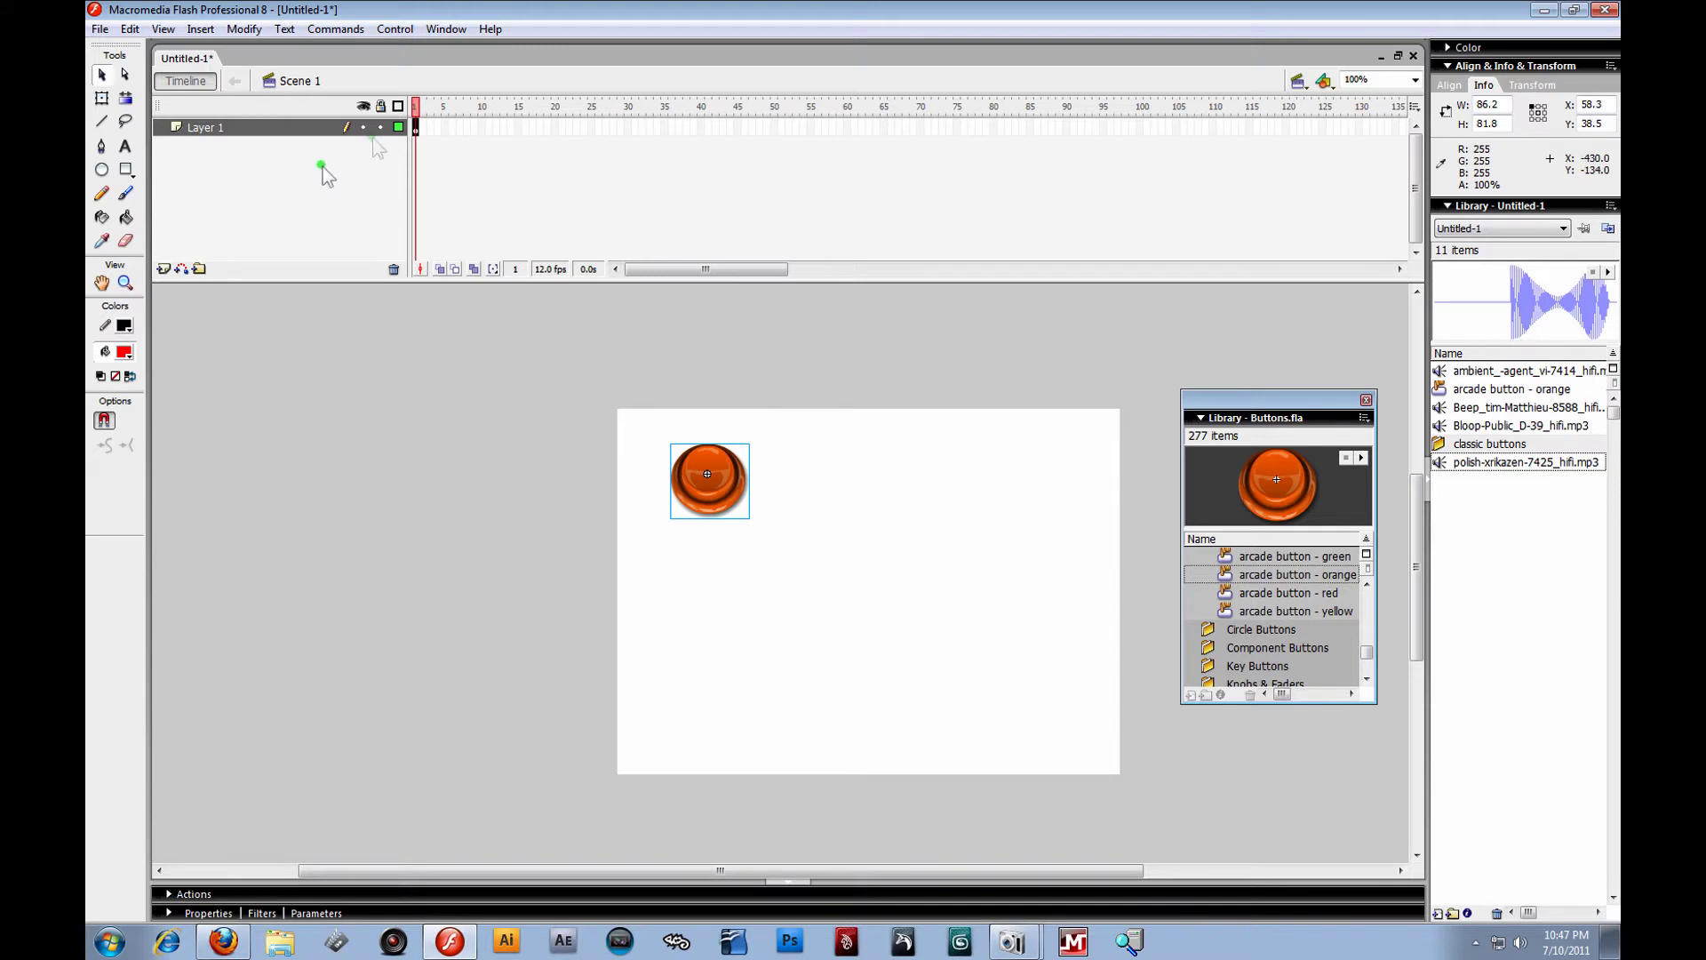
Delete the orange arcade button from the stage and remove its symbol and the classic buttons folder from the document library.
key("Delete")
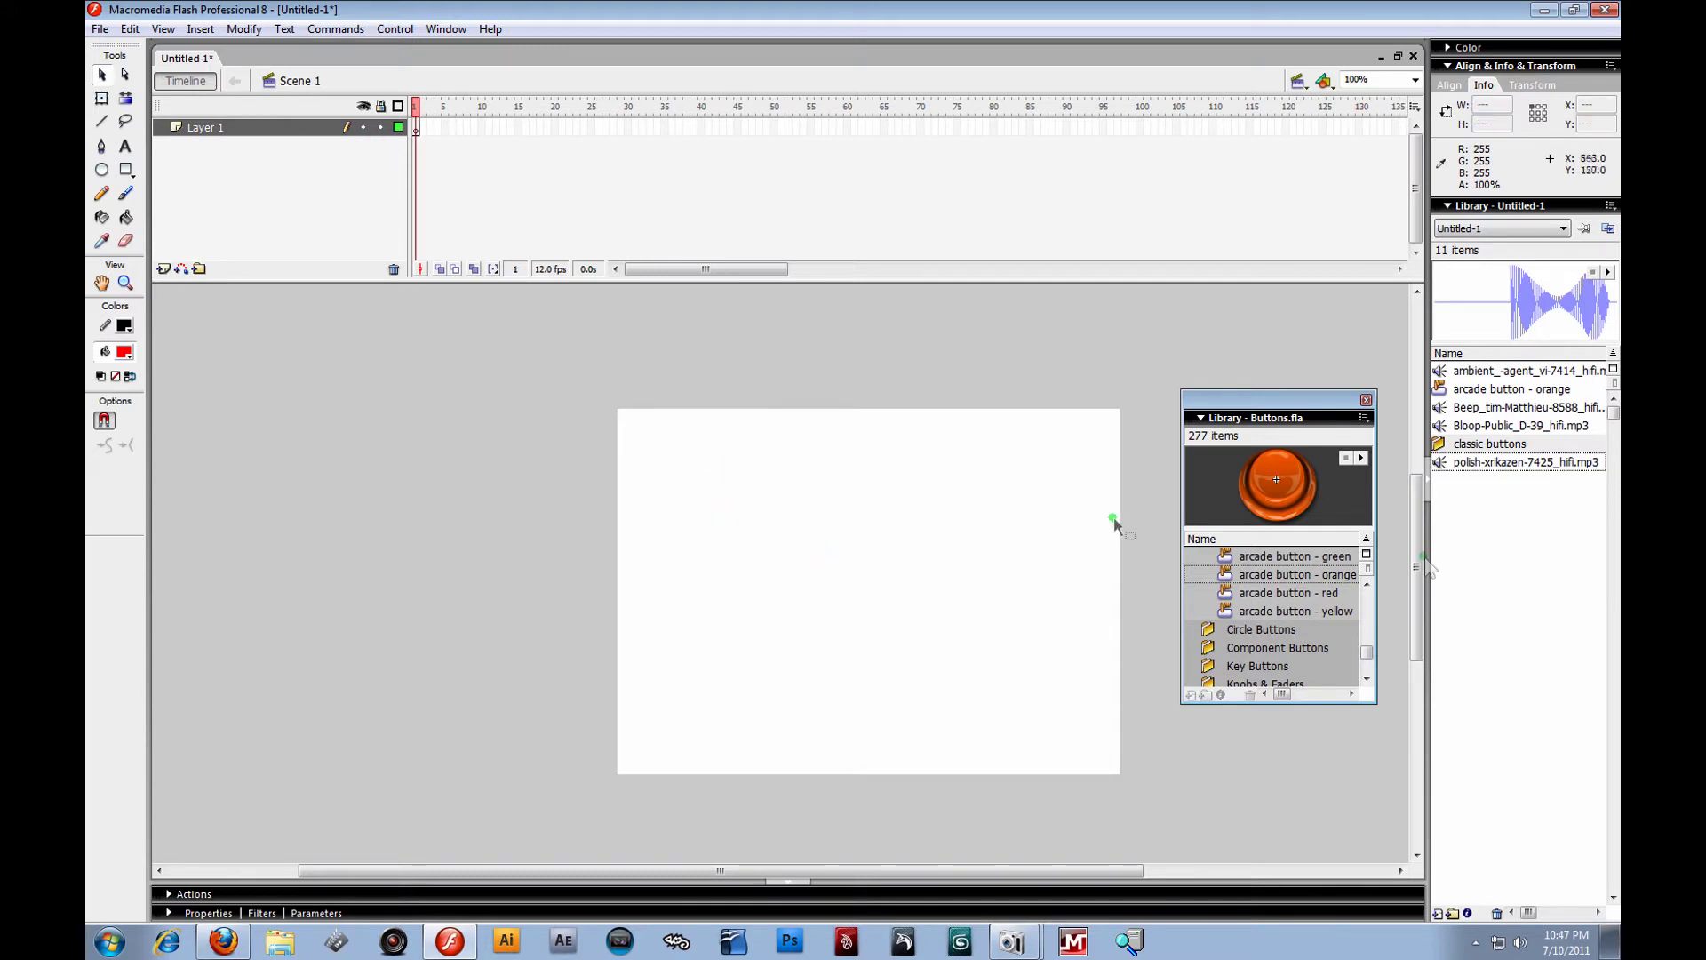
left_click(1478, 446)
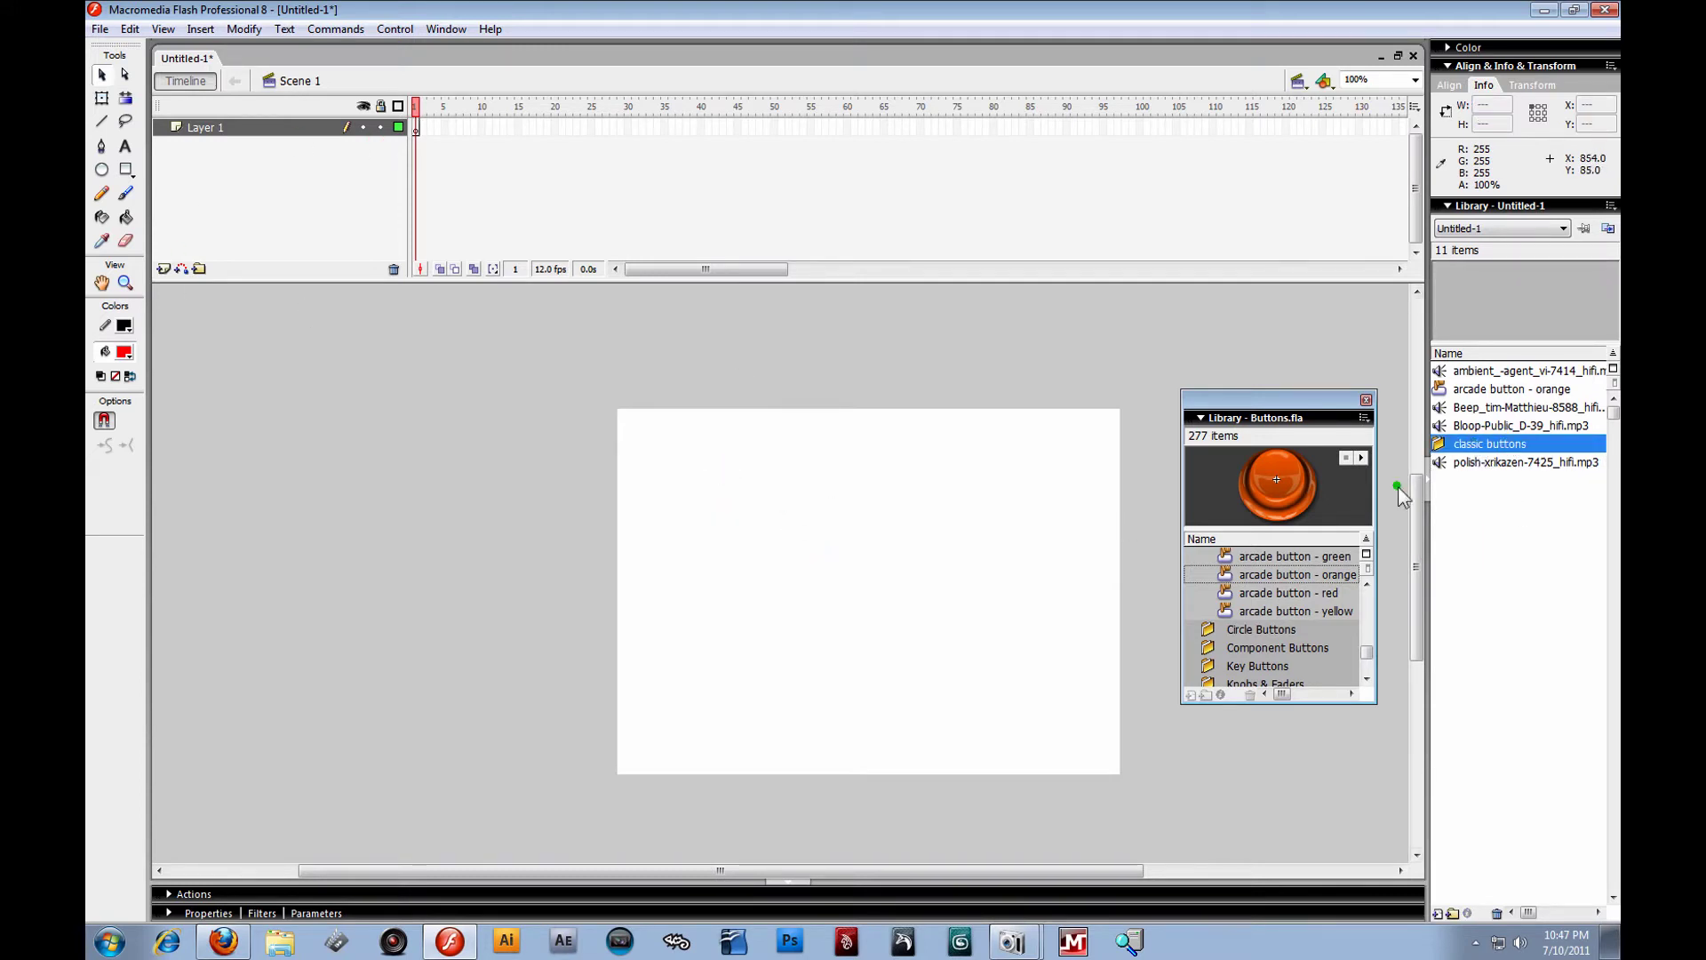
left_click(1467, 391)
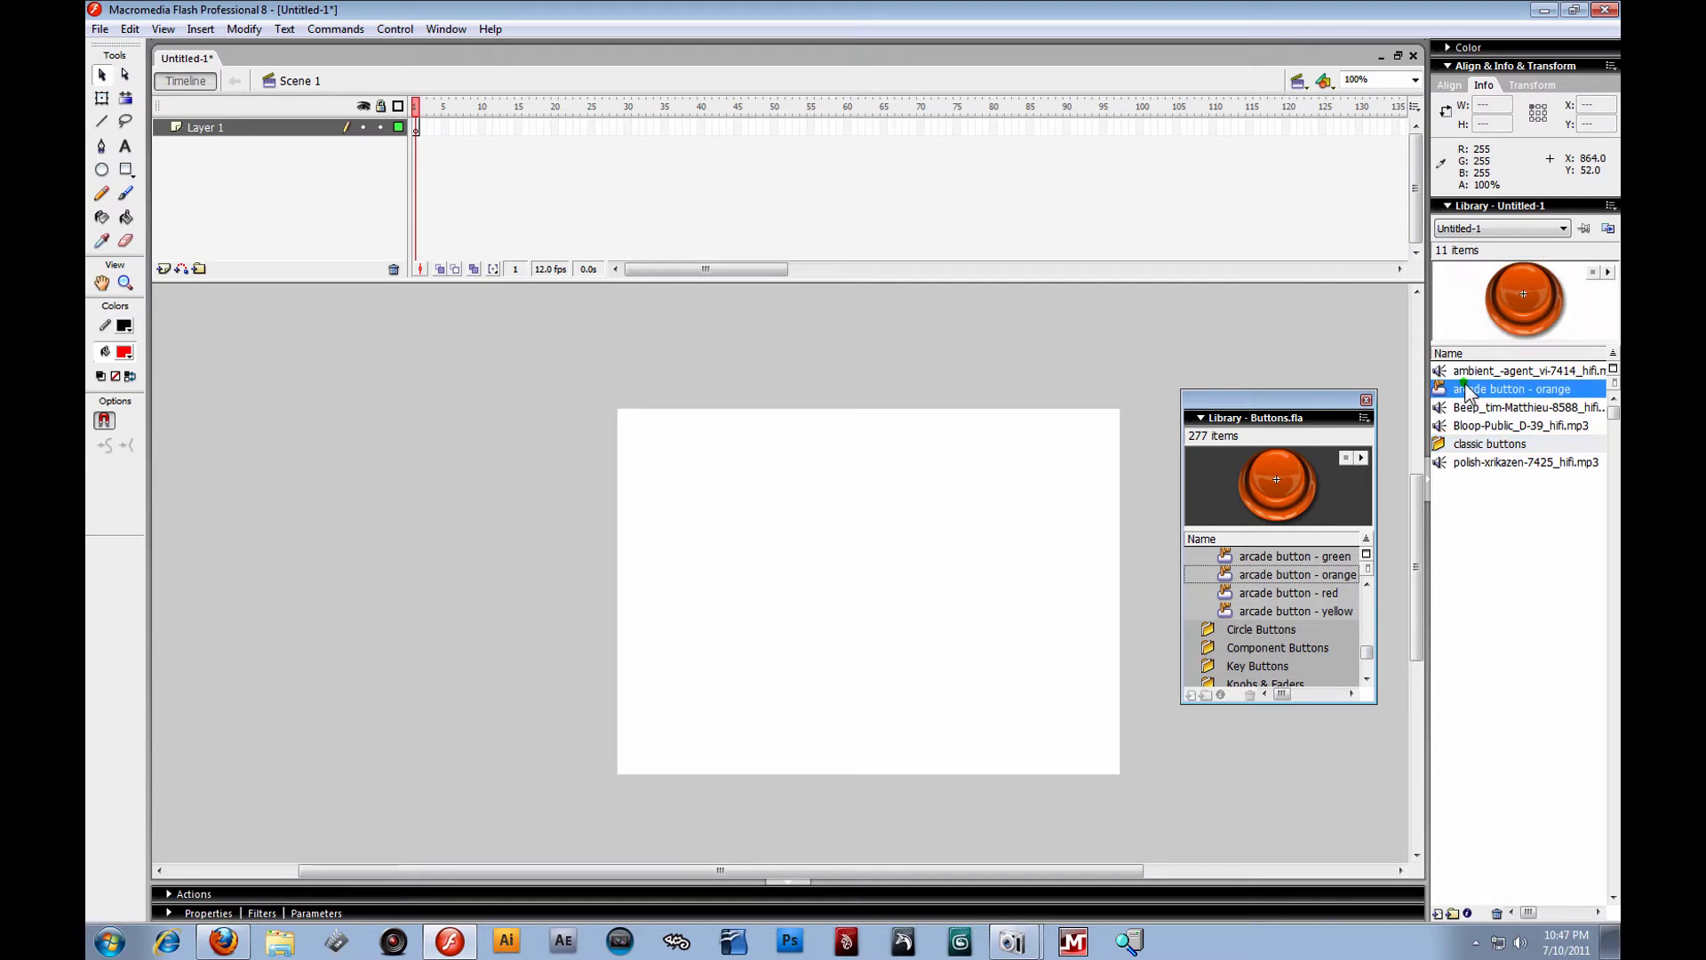
key("Delete")
left_click(1483, 427)
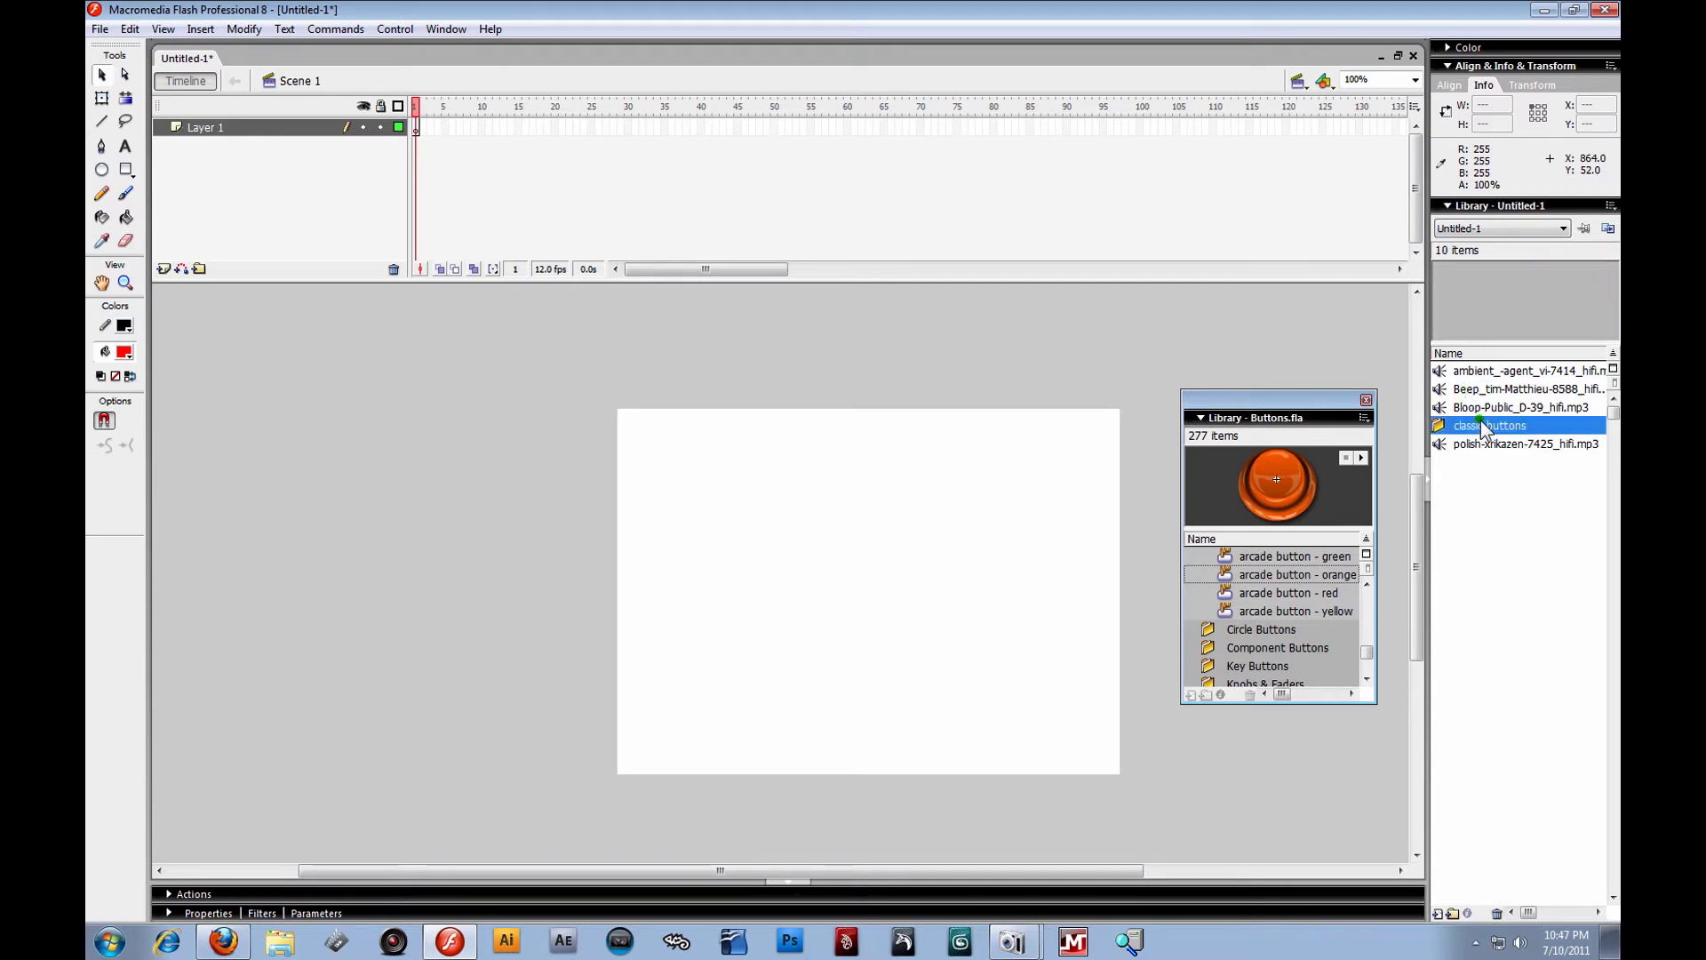
key("Delete")
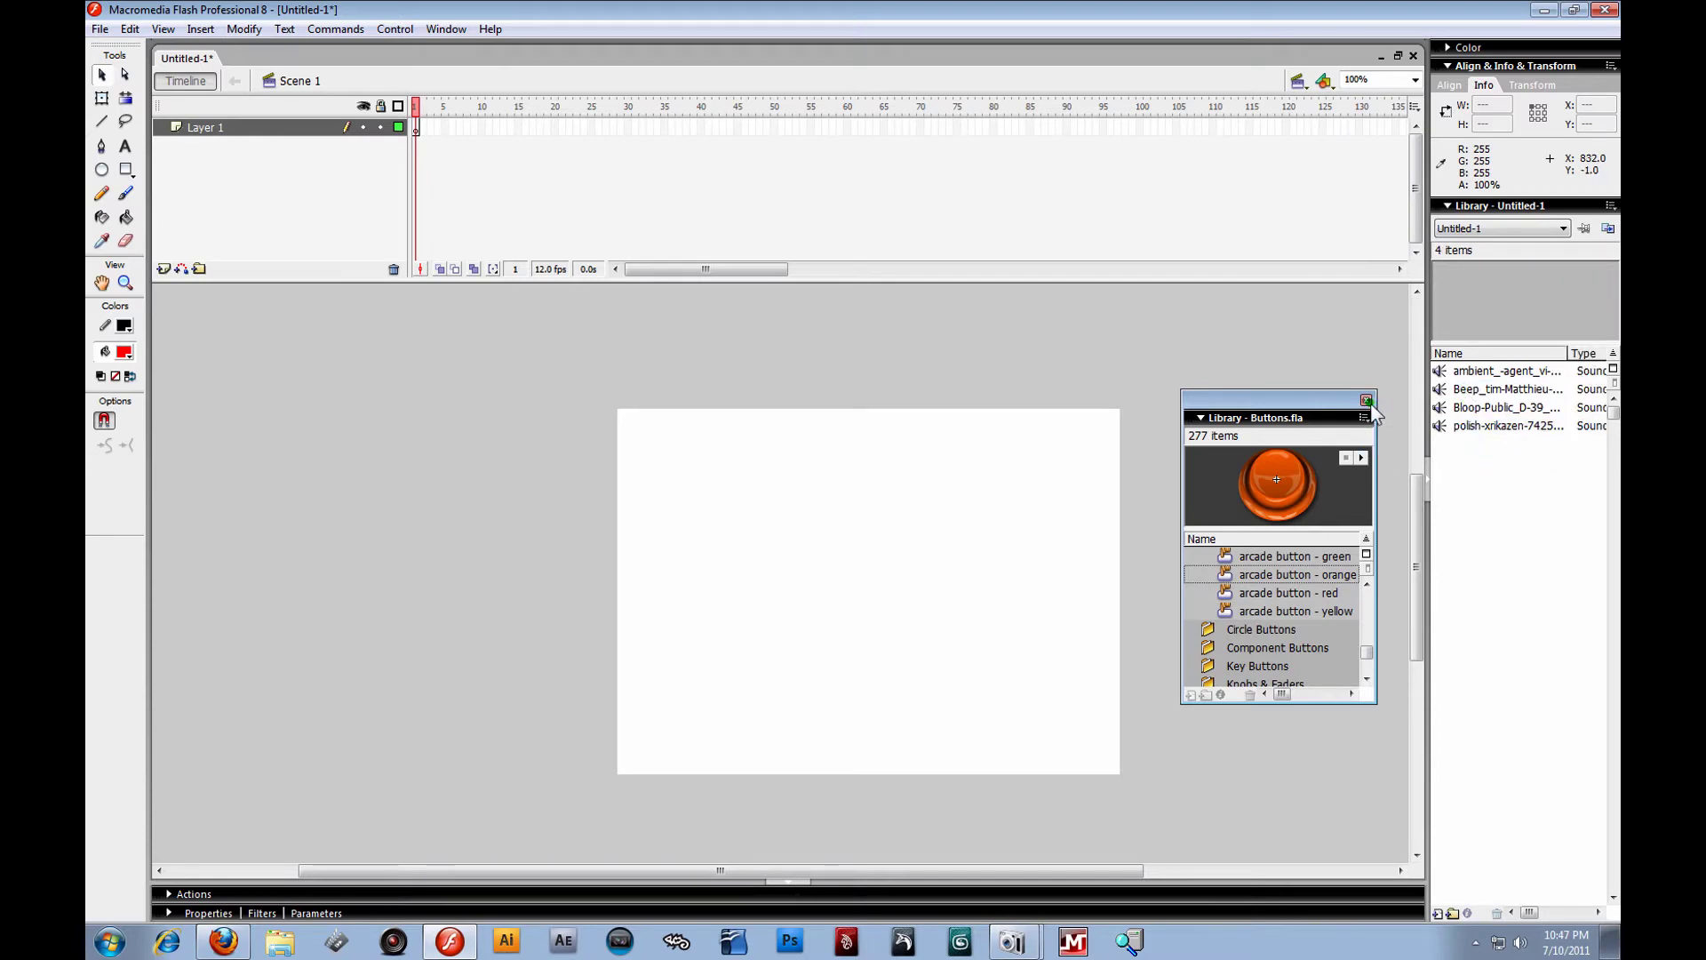
Show the common Buttons library again and close it.
left_click(439, 30)
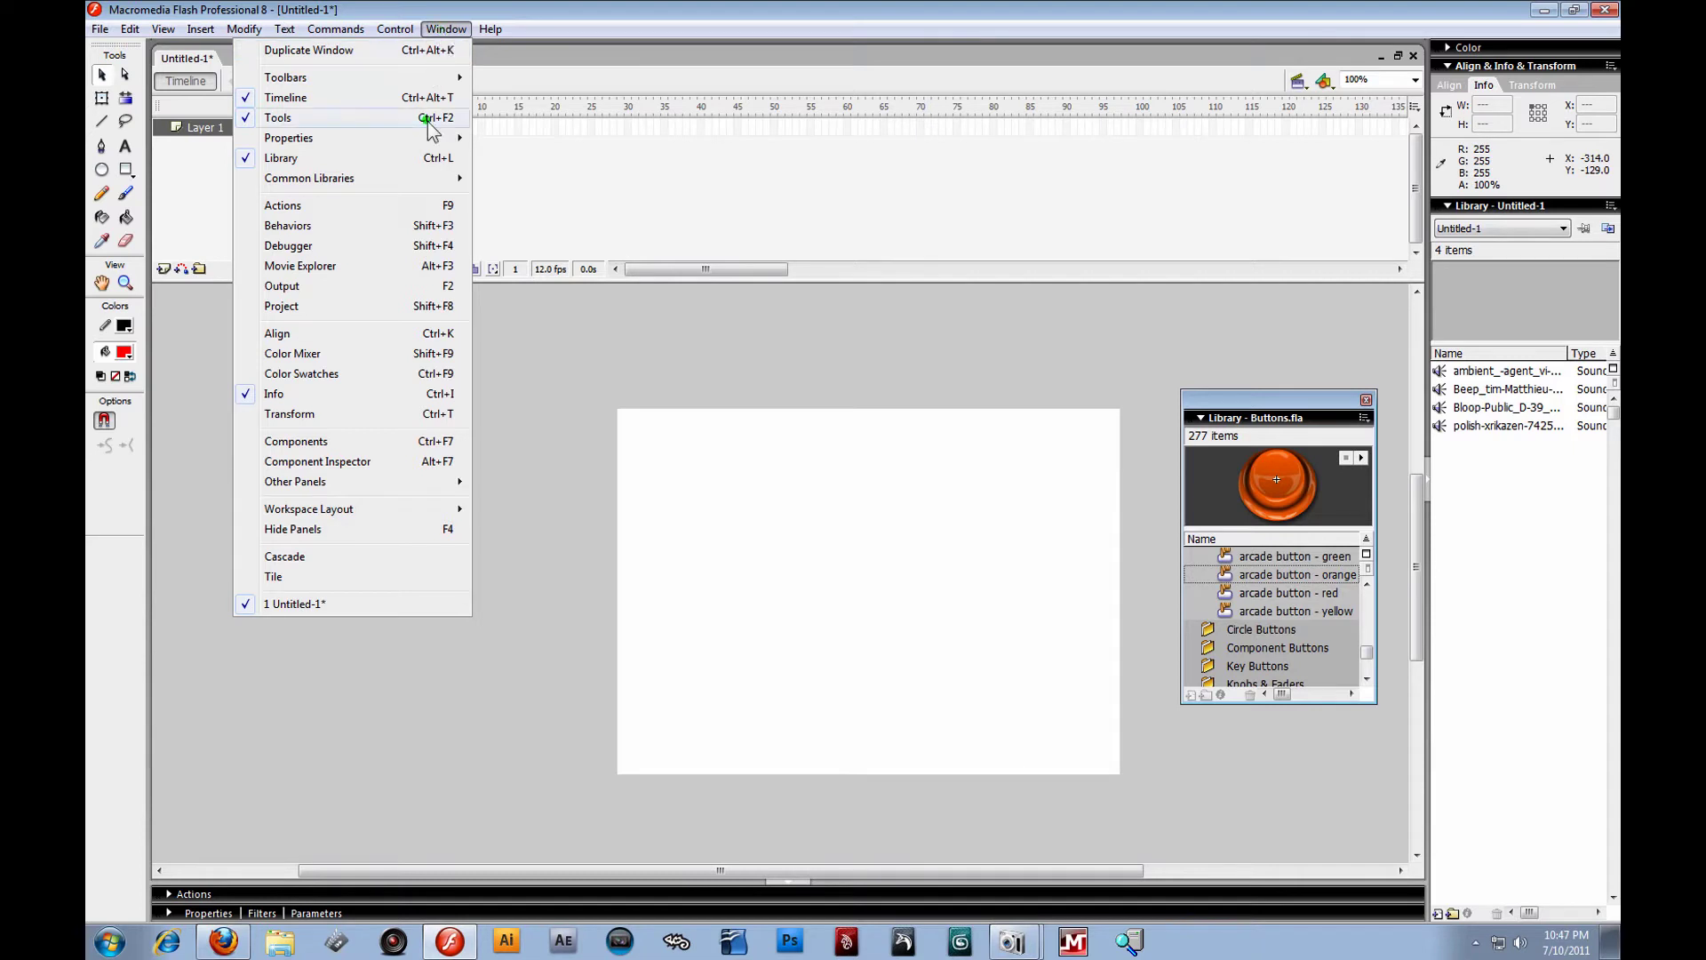
mouse_move(392, 178)
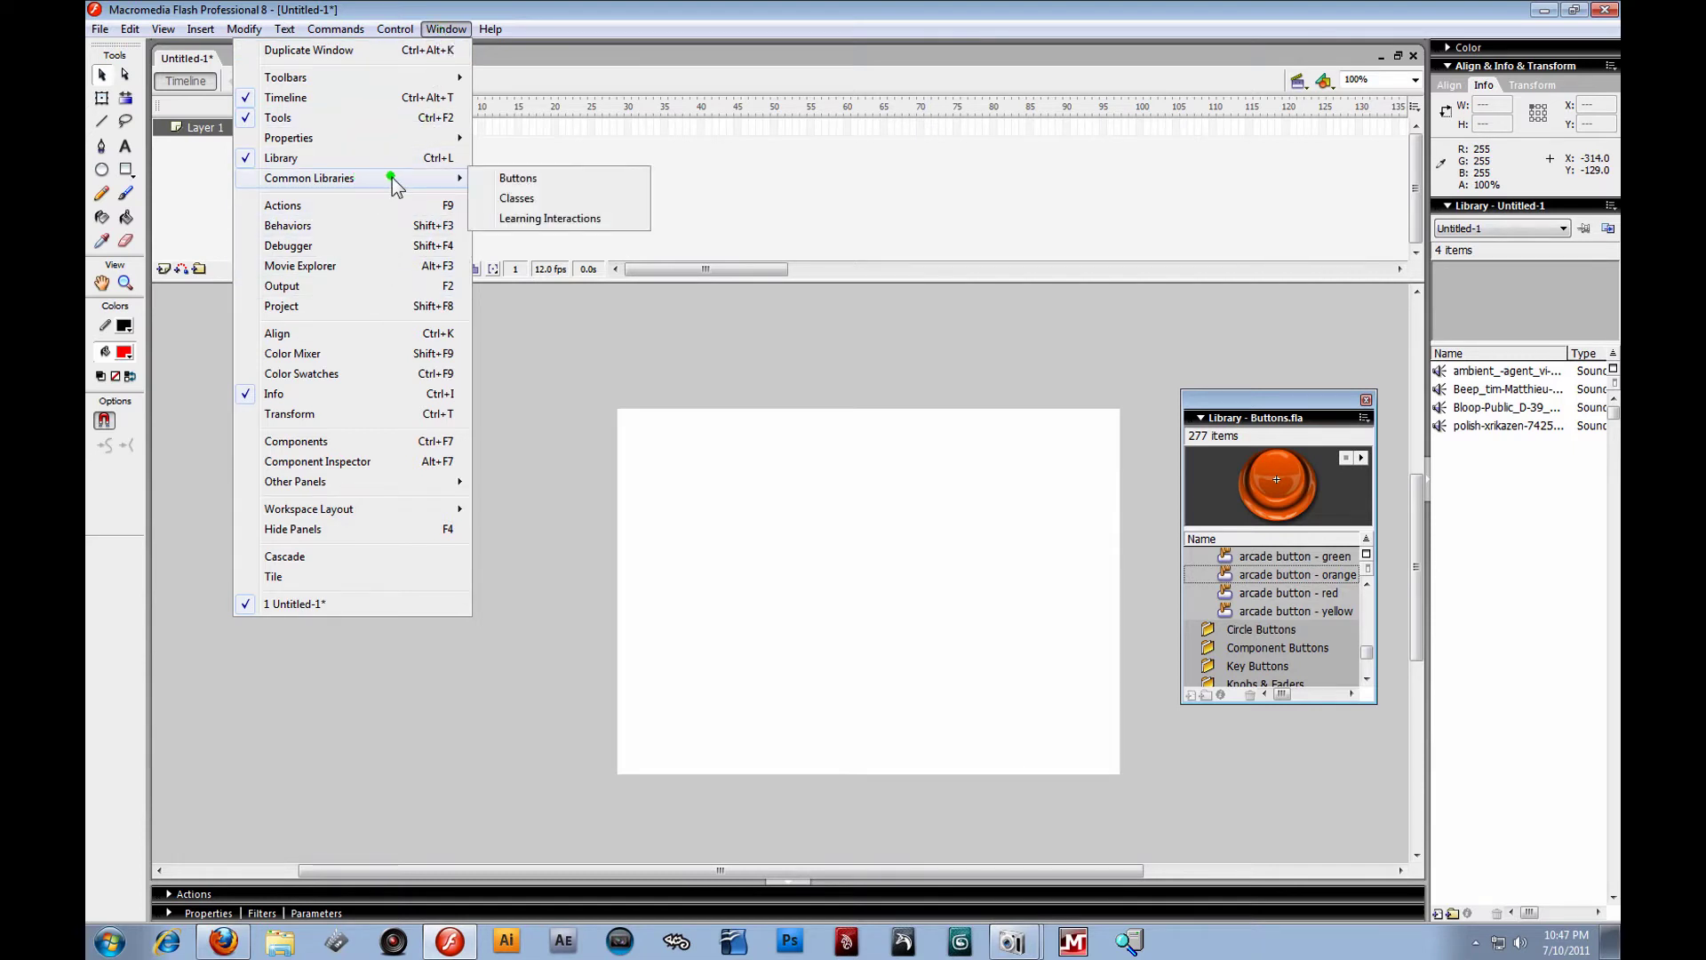
left_click(560, 179)
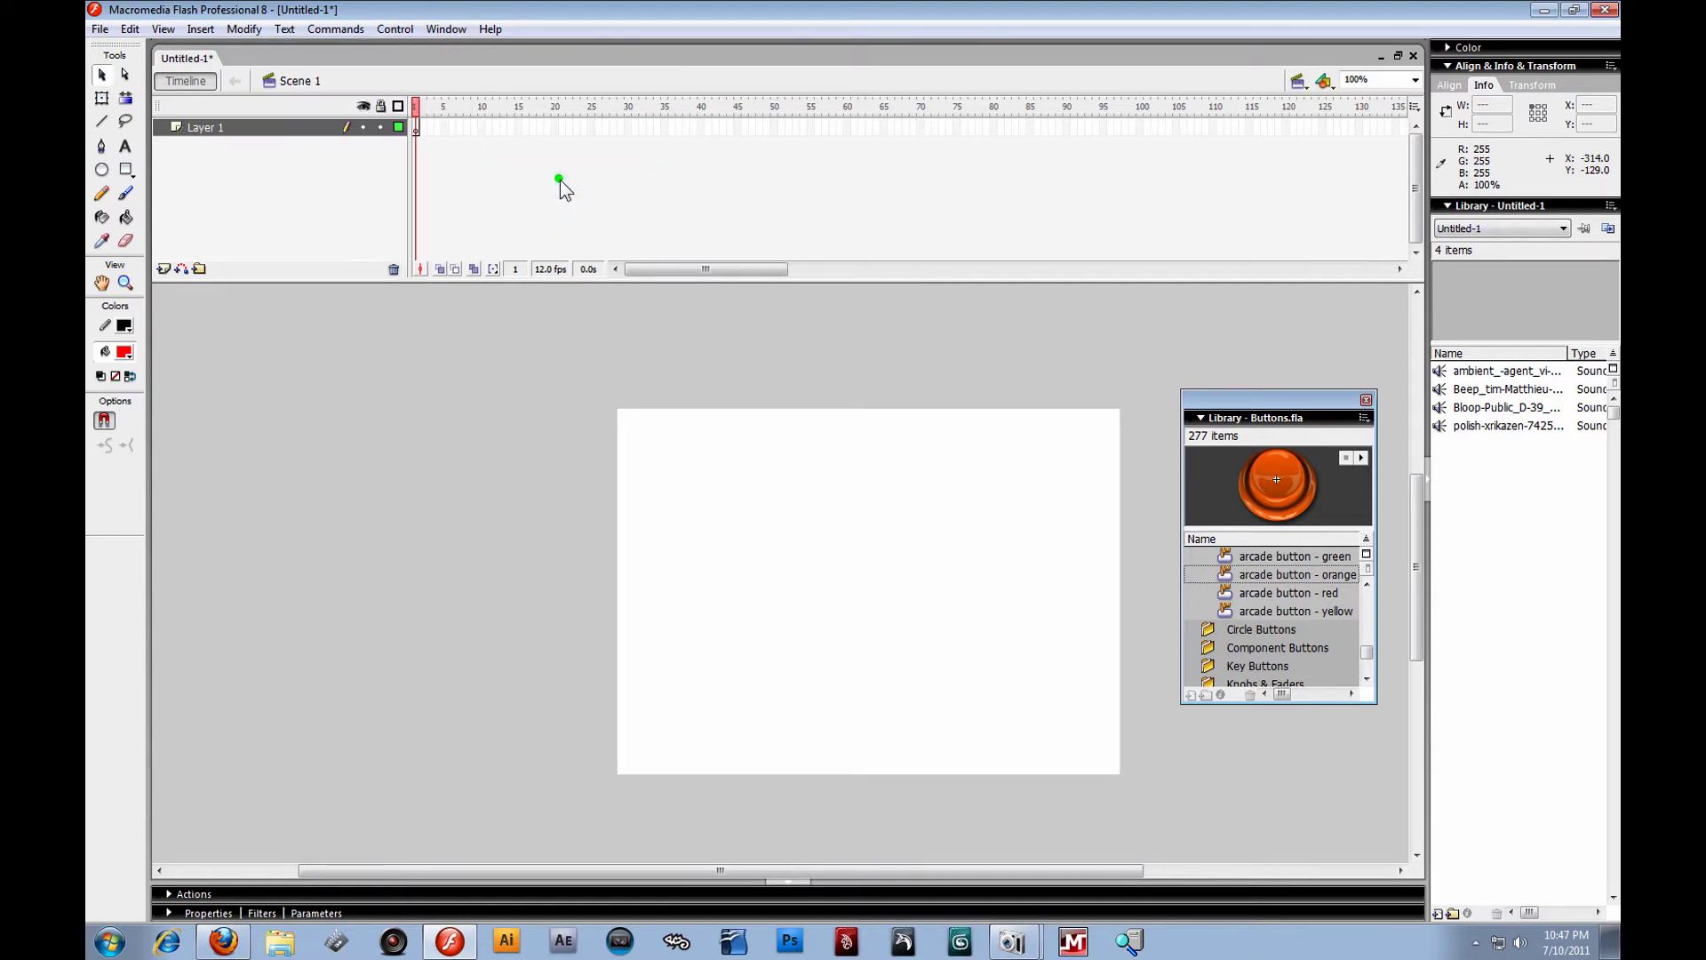
left_click(1366, 401)
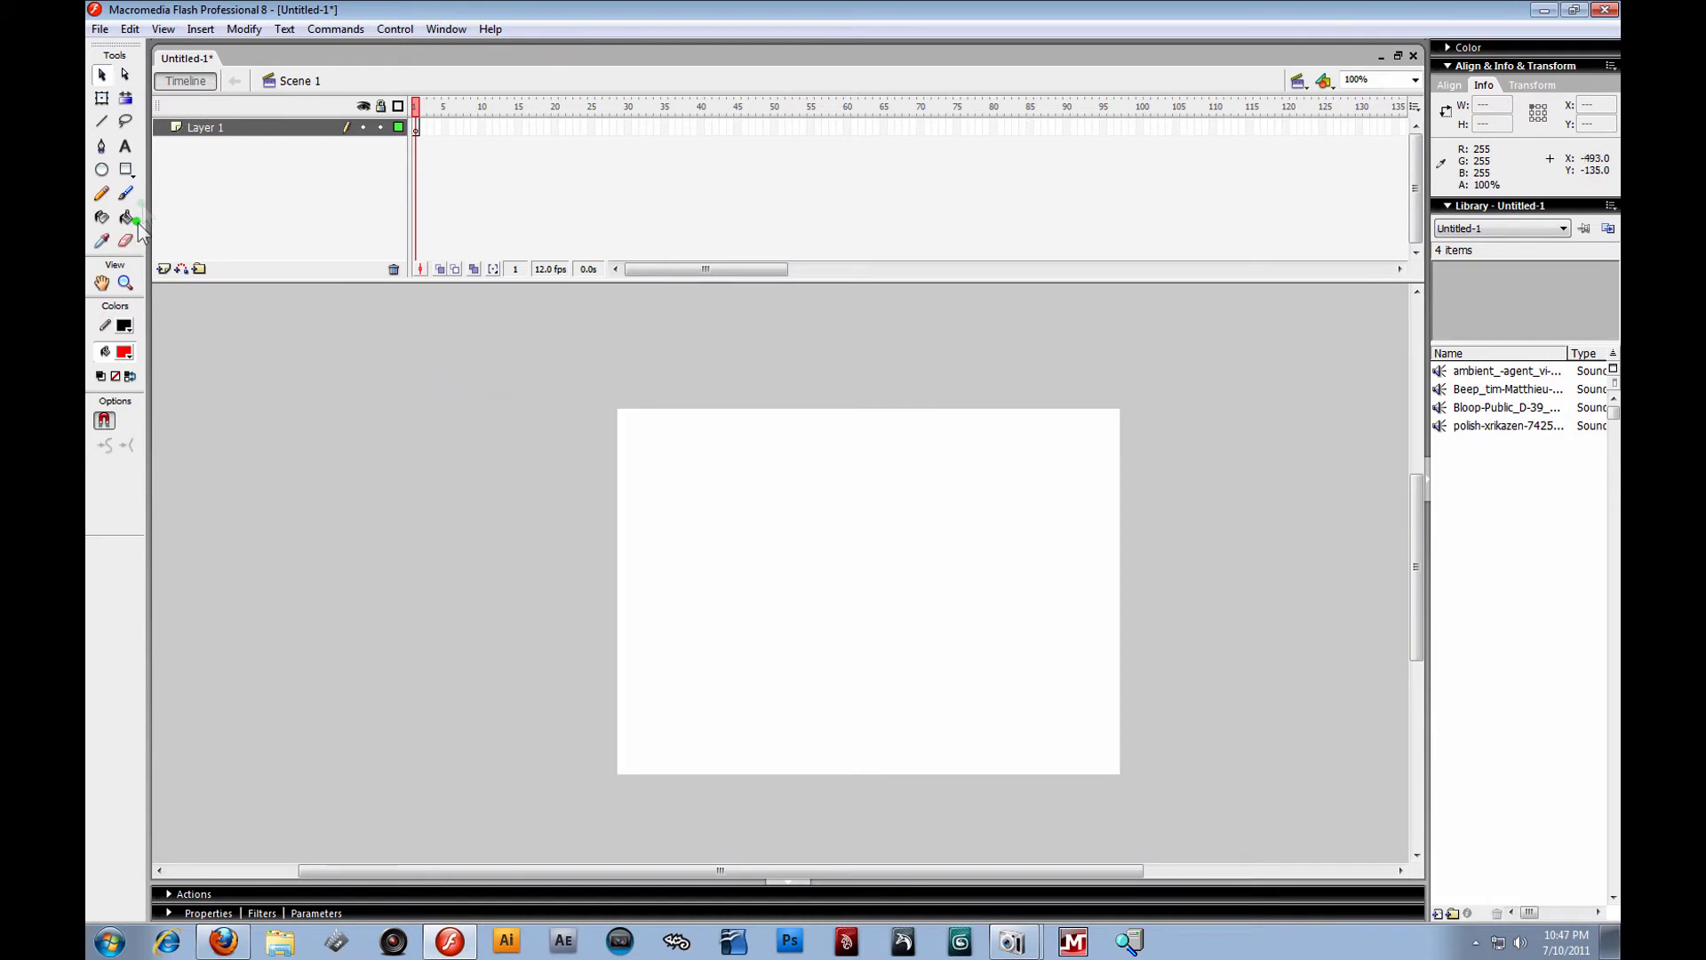
Choose the Brush tool with a smaller brush size and set the stroke colour to light blue.
left_click(135, 192)
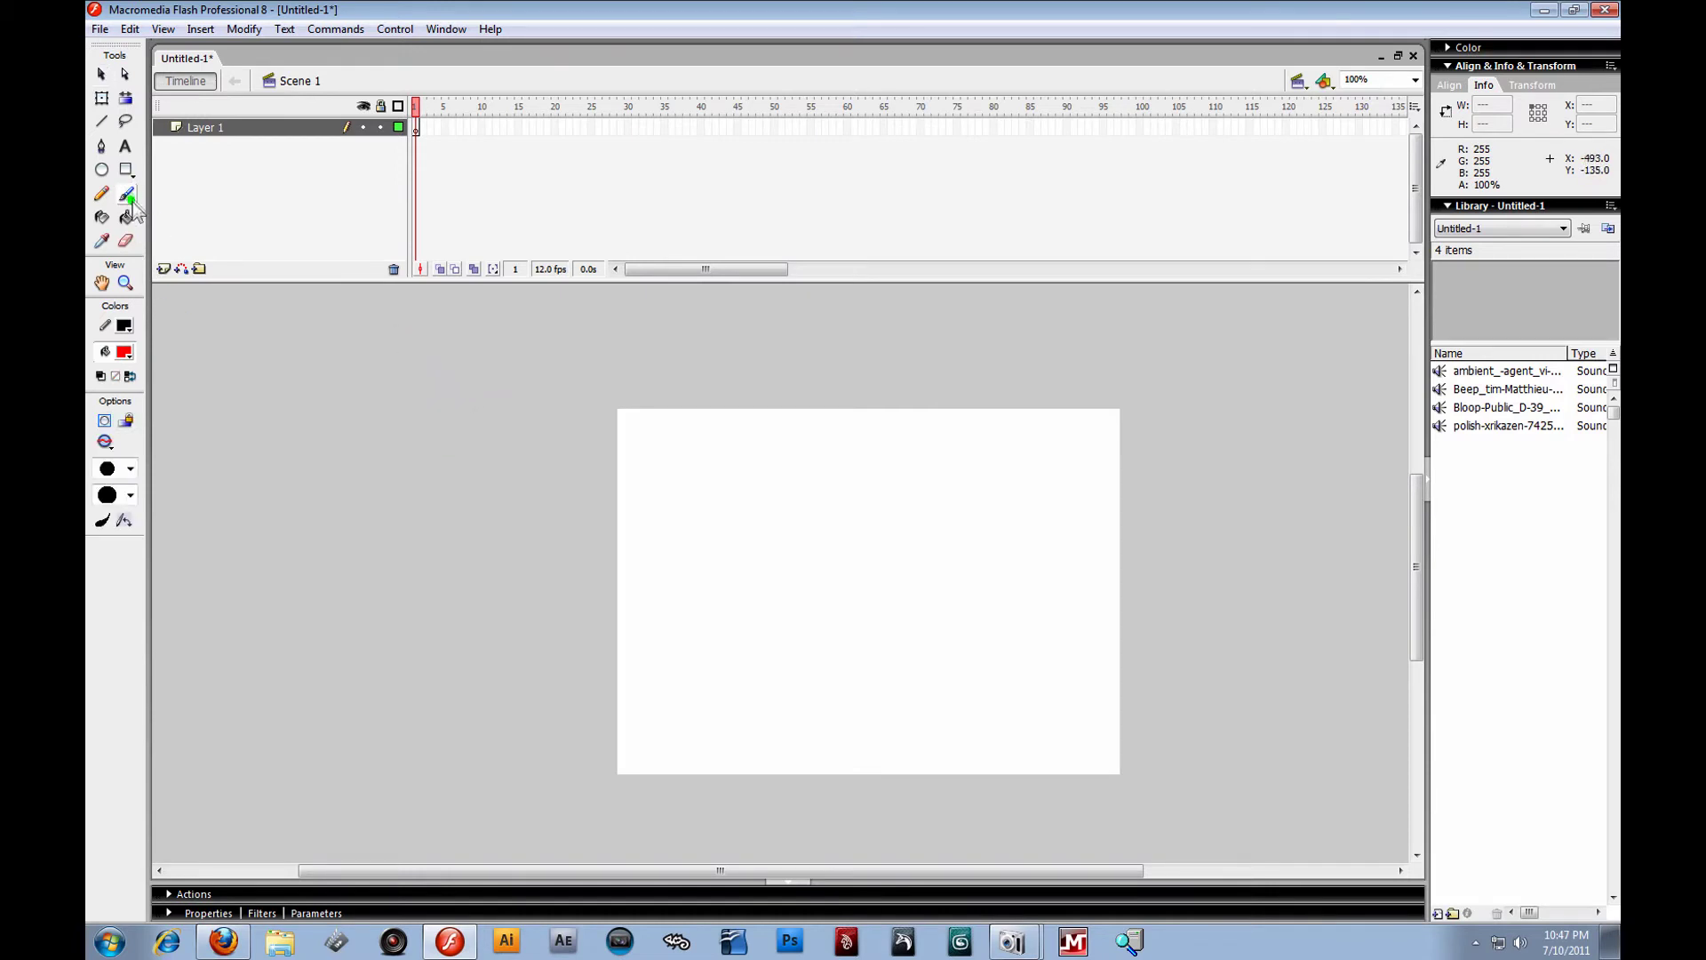
left_click(124, 352)
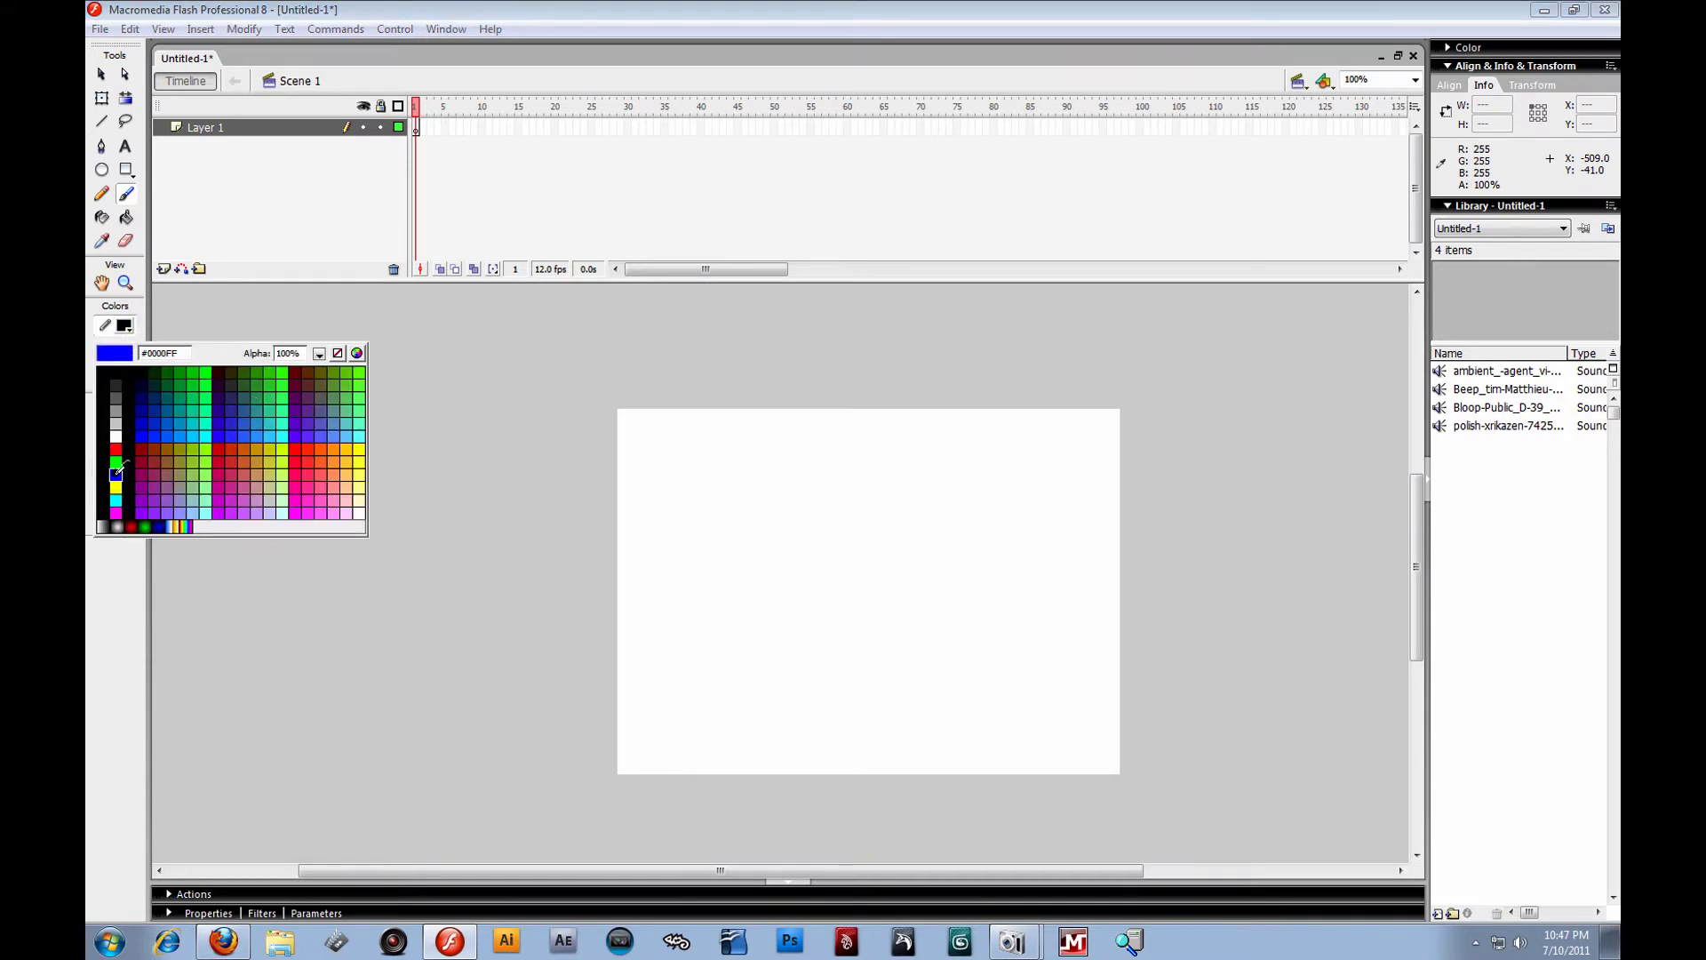
left_click(190, 429)
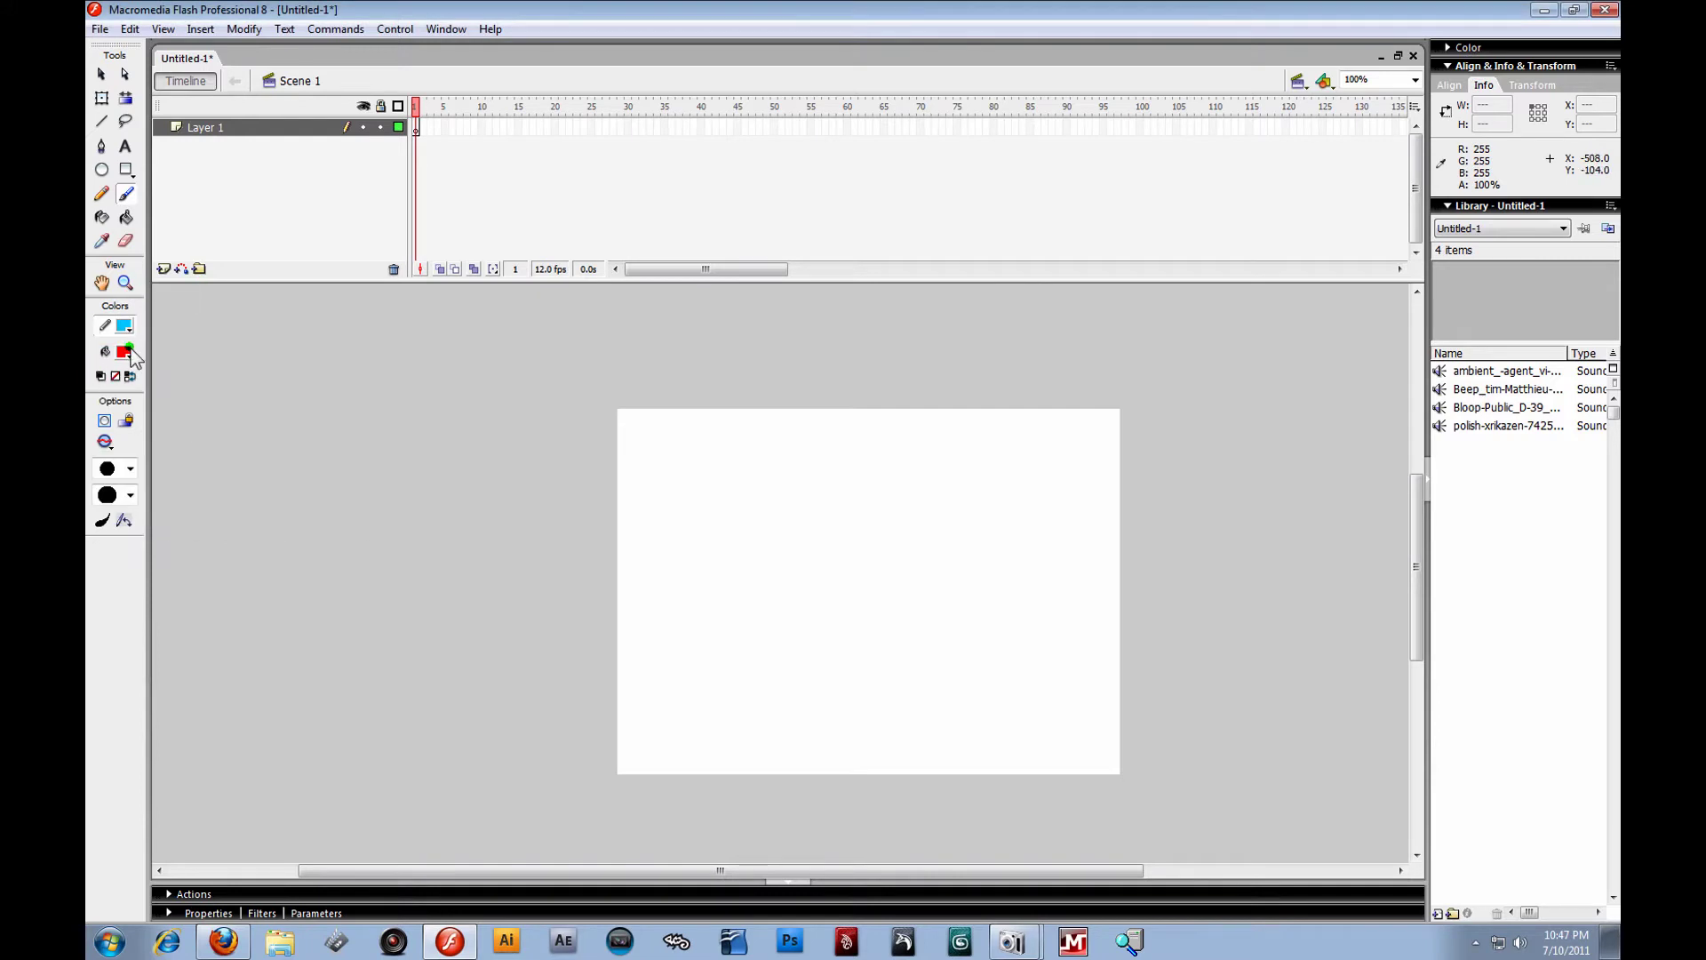
left_click(130, 469)
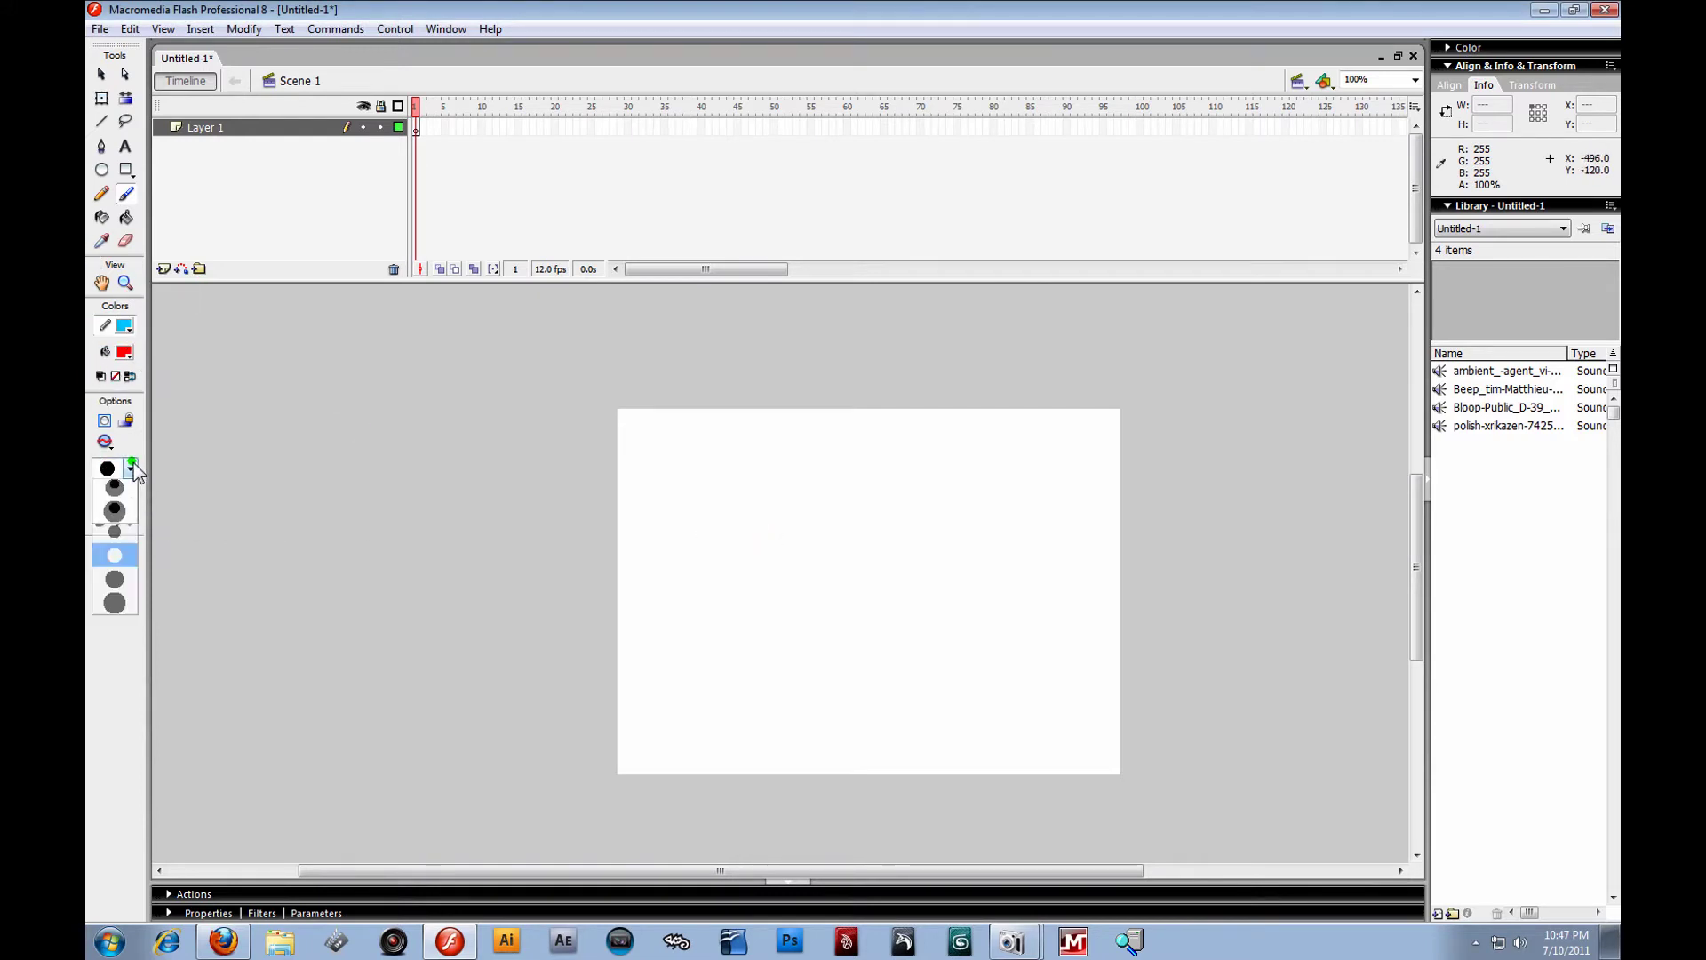
left_click(116, 517)
Brush a closed freeform red outline about 222 by 178 px on the stage, and delete it.
mouse_move(702, 521)
left_mouse_down()
mouse_move(718, 498)
mouse_move(827, 602)
mouse_move(733, 569)
mouse_move(712, 517)
left_mouse_up()
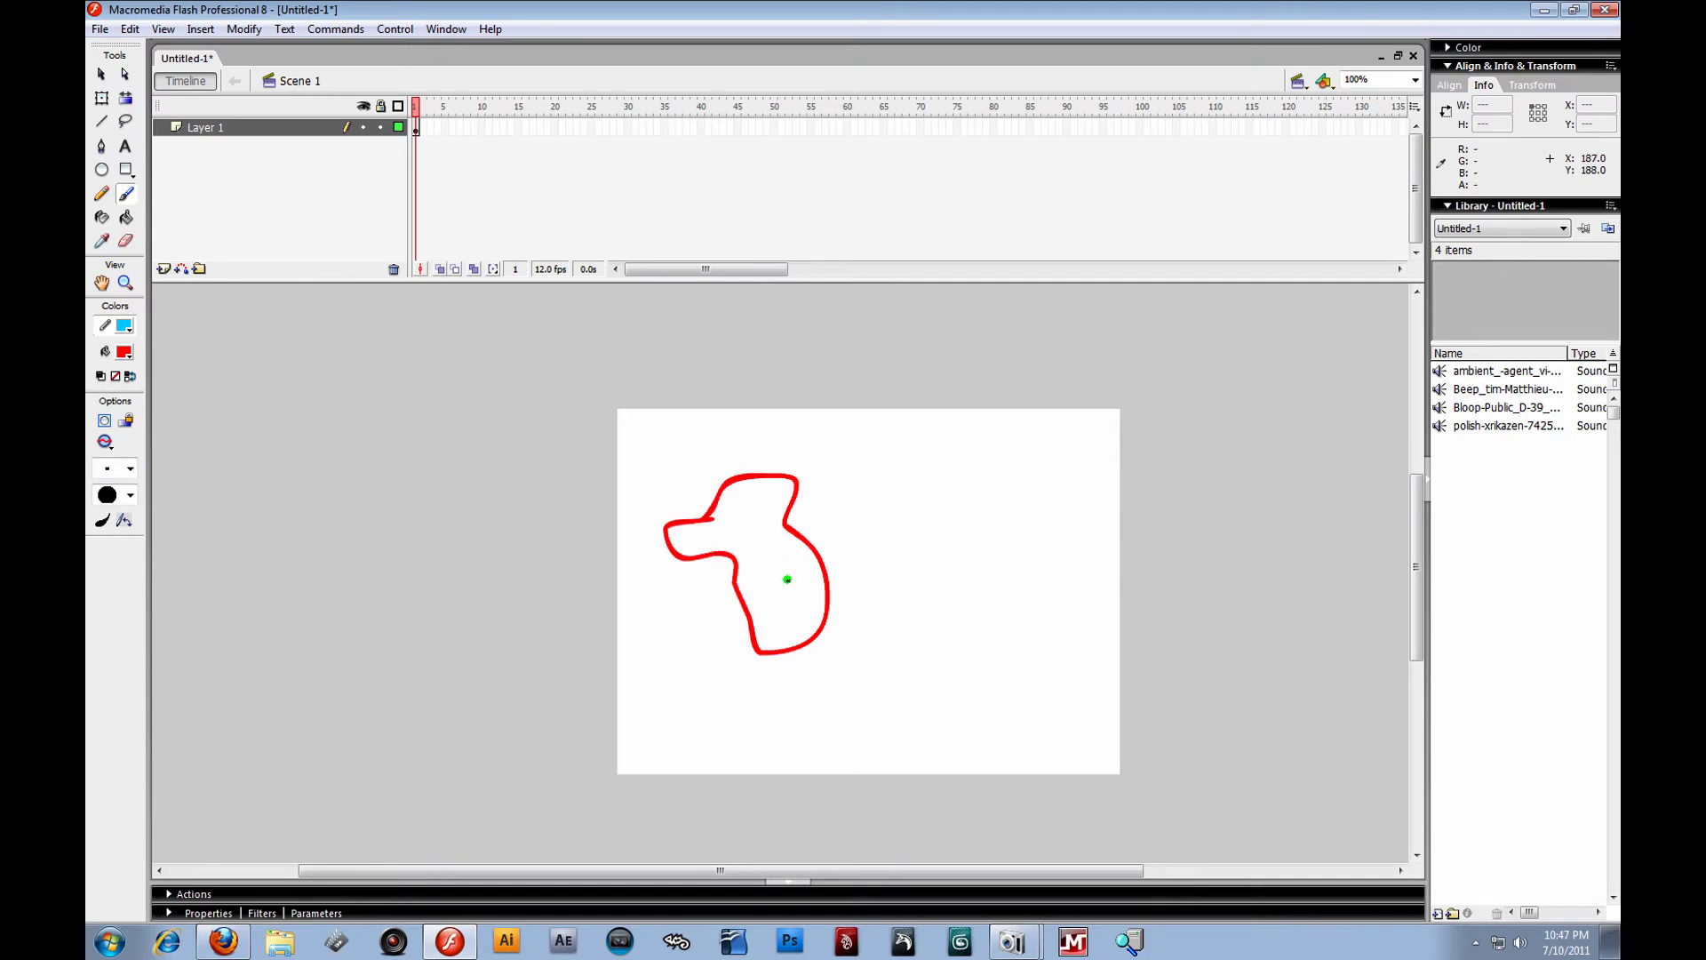
key("ctrl+z")
mouse_move(714, 536)
left_mouse_down()
mouse_move(729, 498)
mouse_move(783, 479)
mouse_move(798, 557)
mouse_move(842, 618)
mouse_move(766, 597)
mouse_move(707, 608)
mouse_move(646, 501)
mouse_move(718, 540)
left_mouse_up()
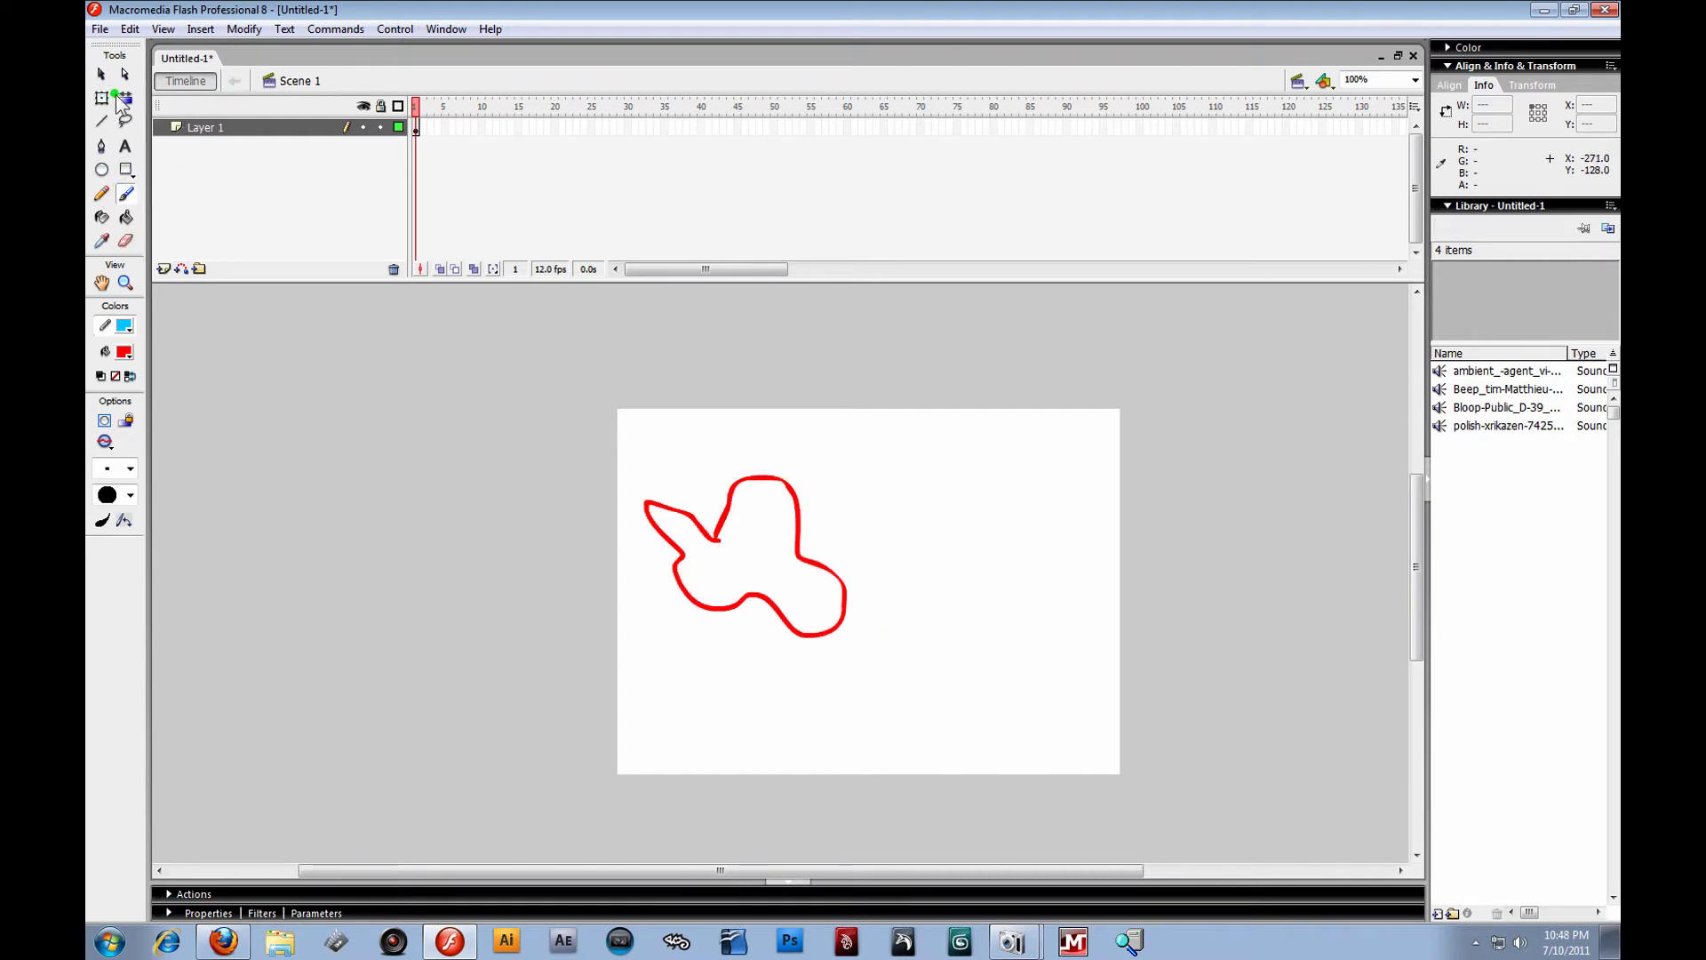
left_click(100, 75)
left_click_drag(480, 449, 965, 752)
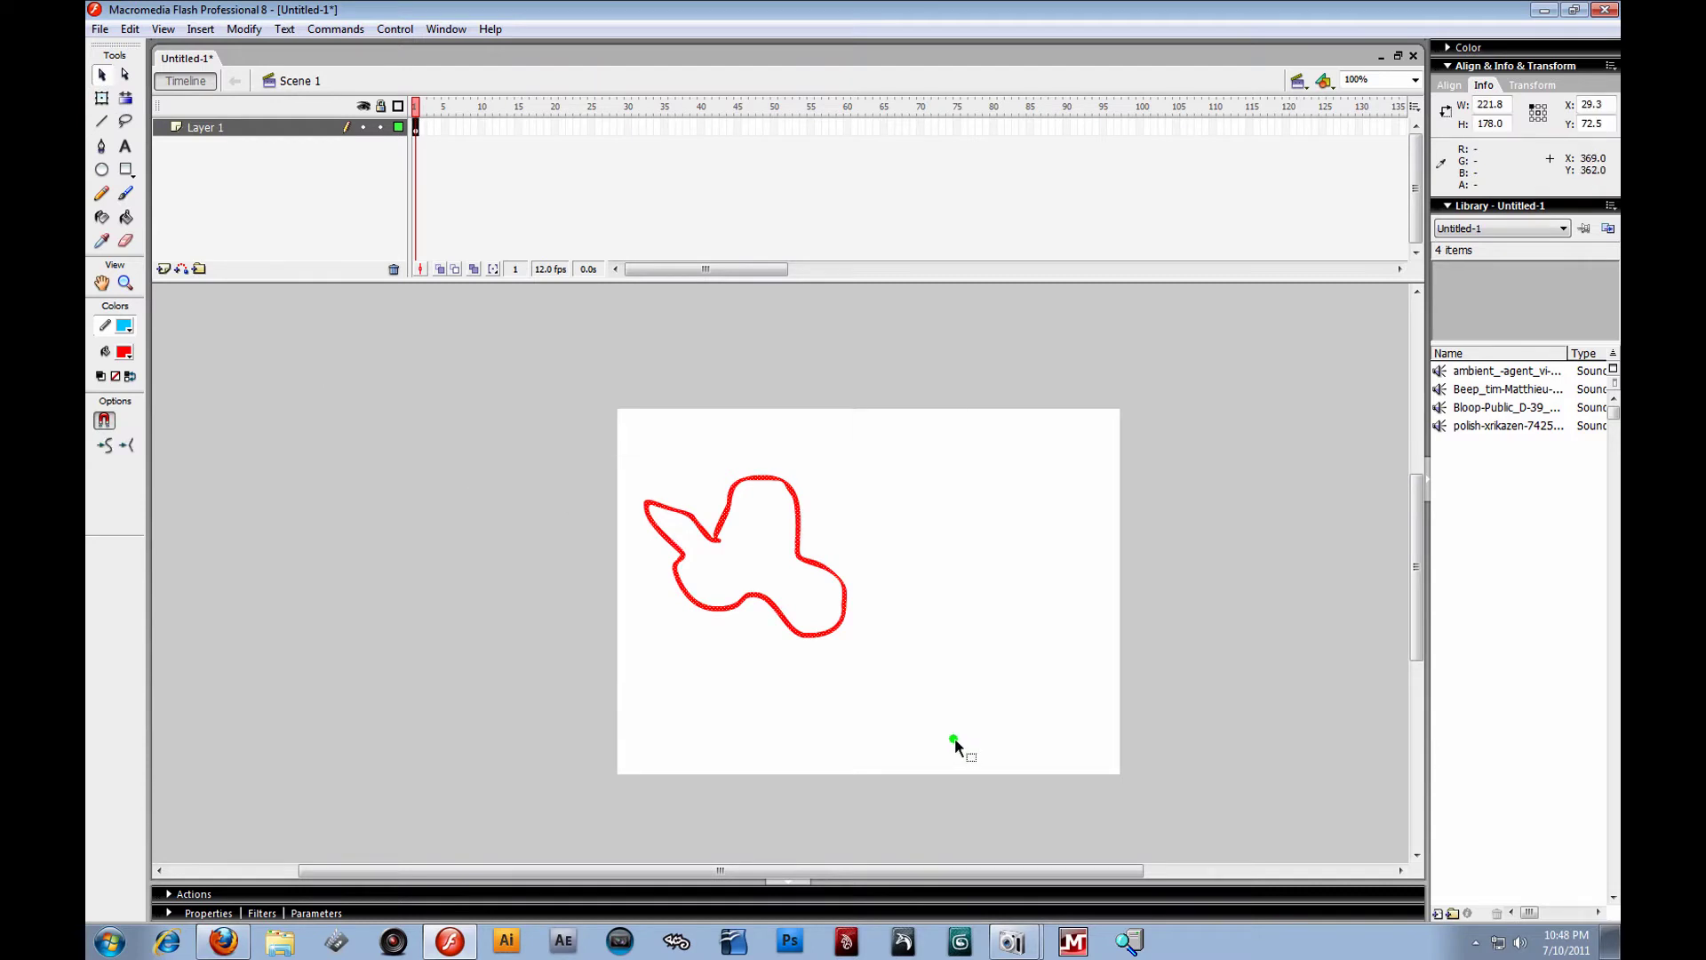
key("Delete")
Draw an oval about 170 by 109 px in the stage's upper-left area and set its fill to light blue.
left_click(102, 169)
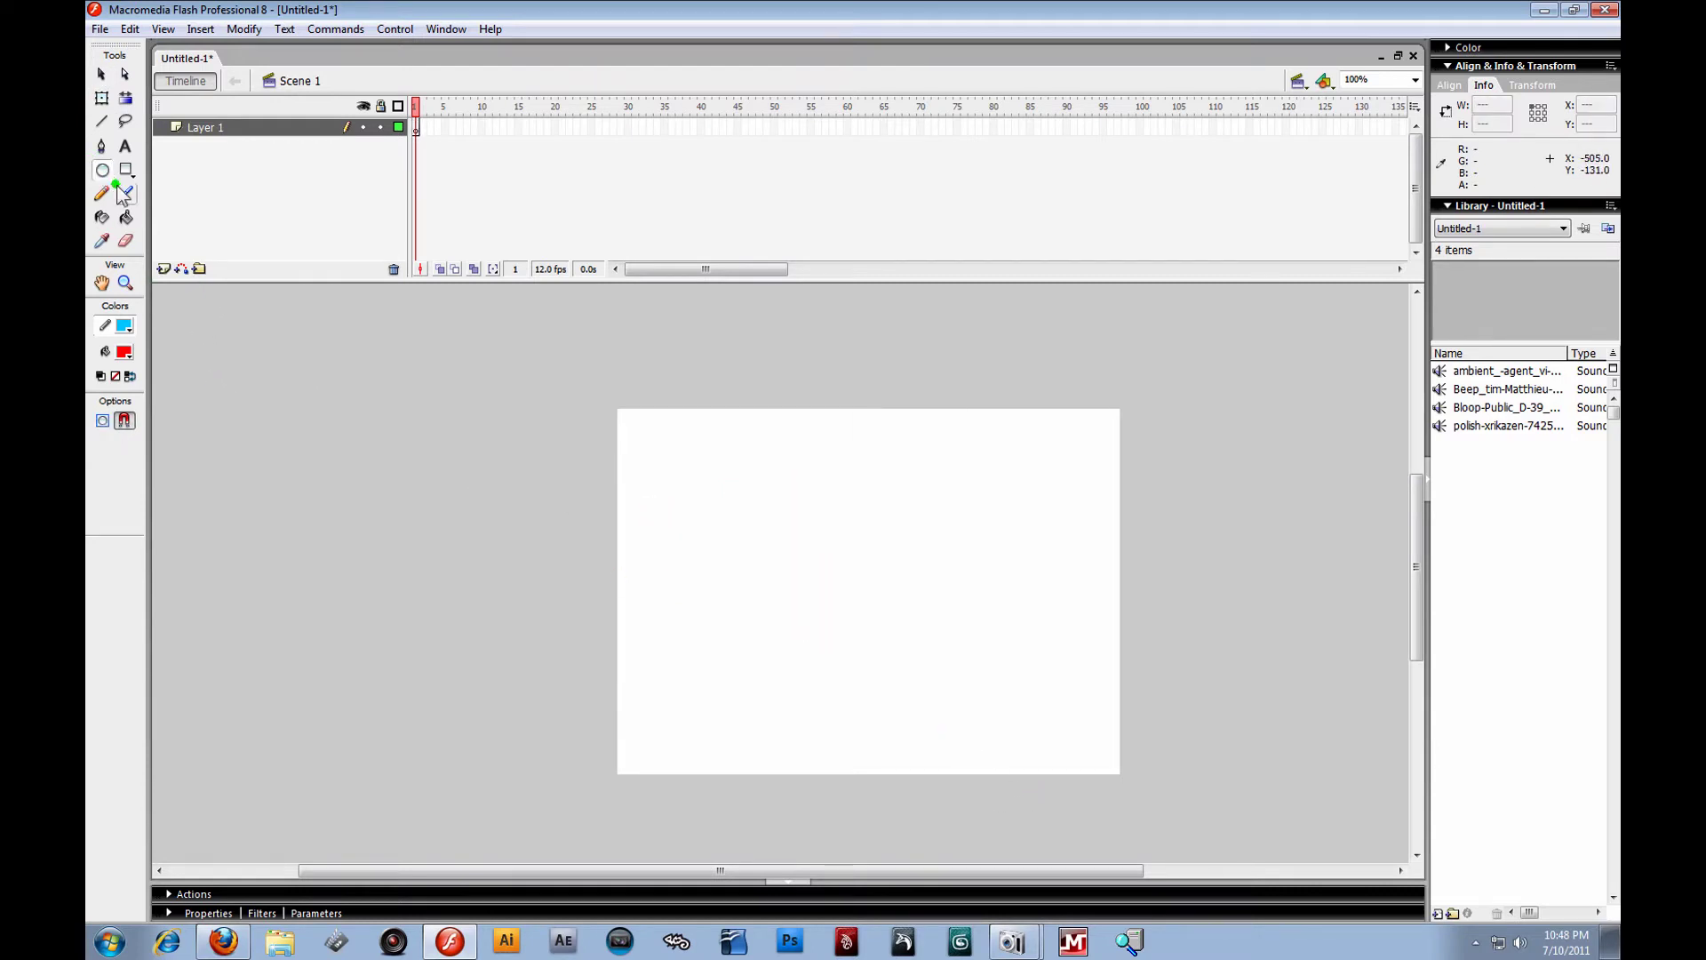
left_click_drag(645, 461, 799, 561)
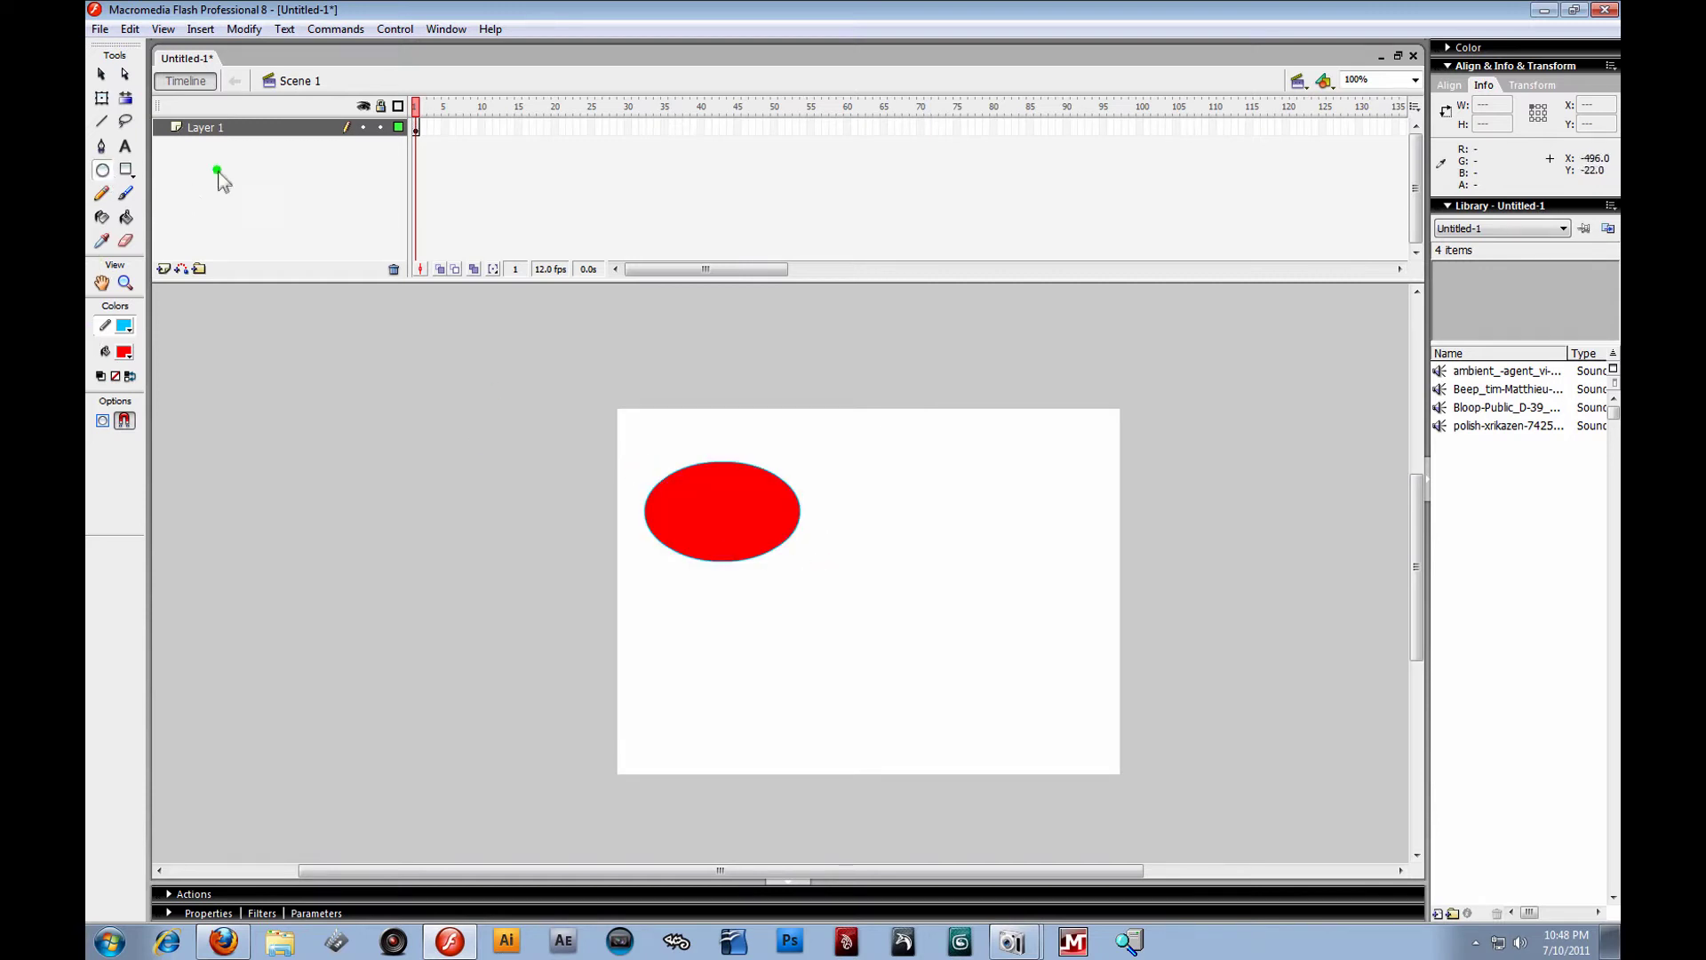
left_click(101, 74)
left_click(697, 504)
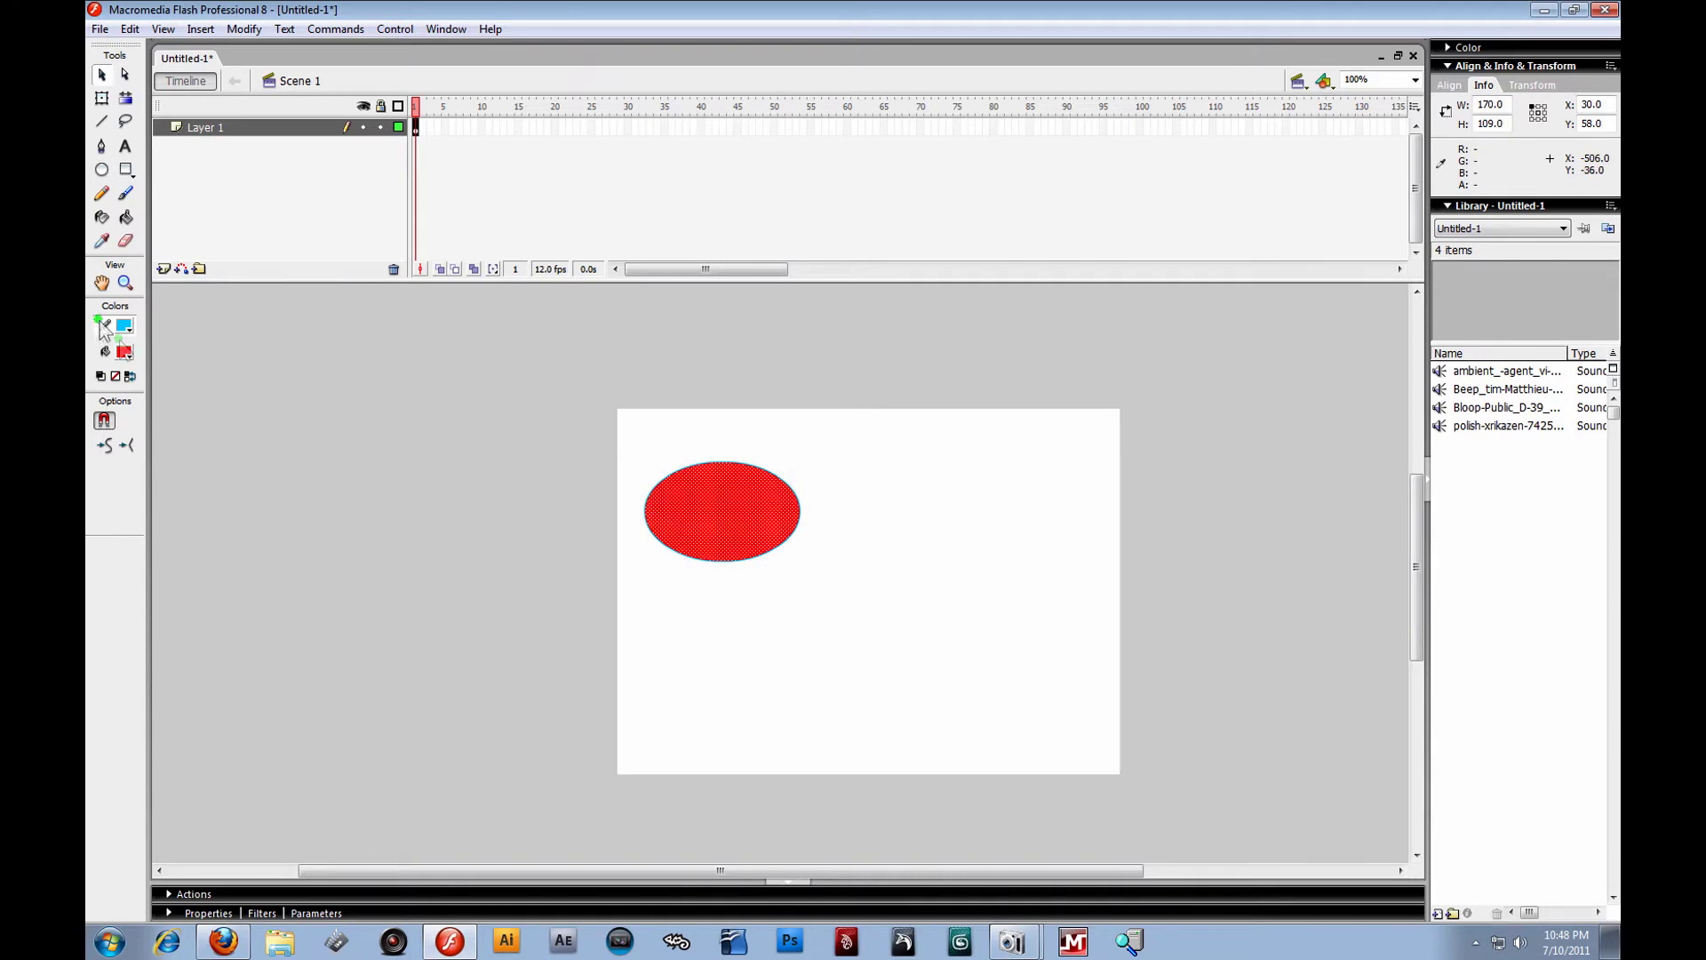
left_click(130, 354)
left_click(197, 458)
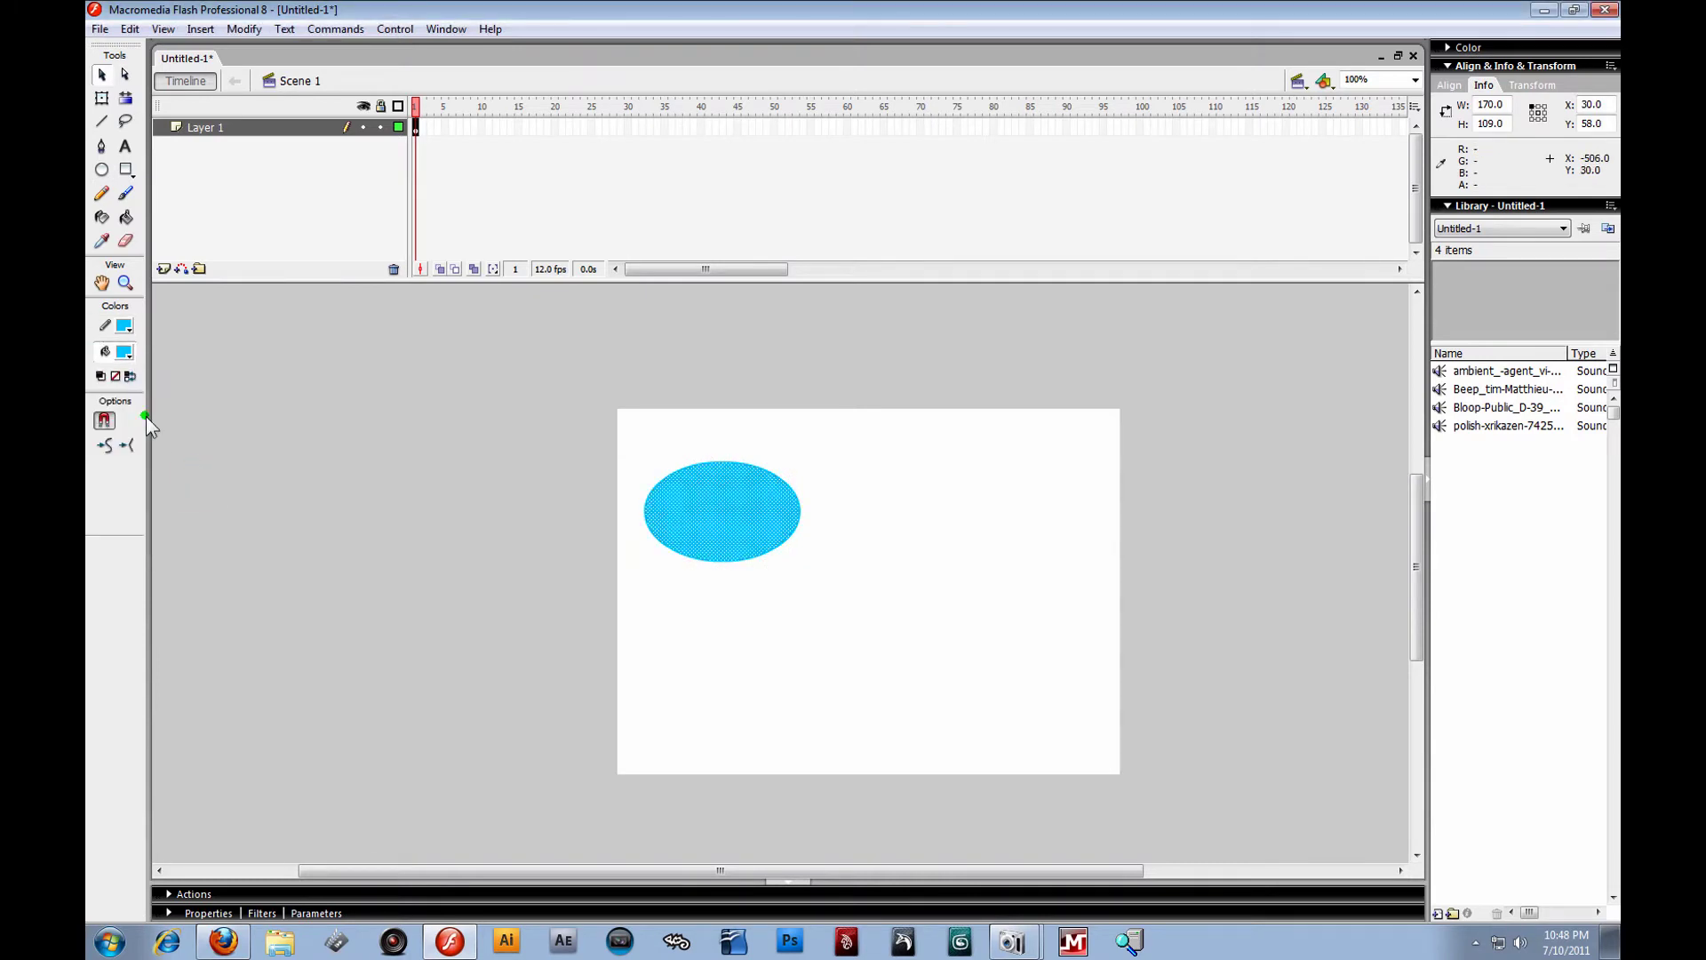
left_click(558, 505)
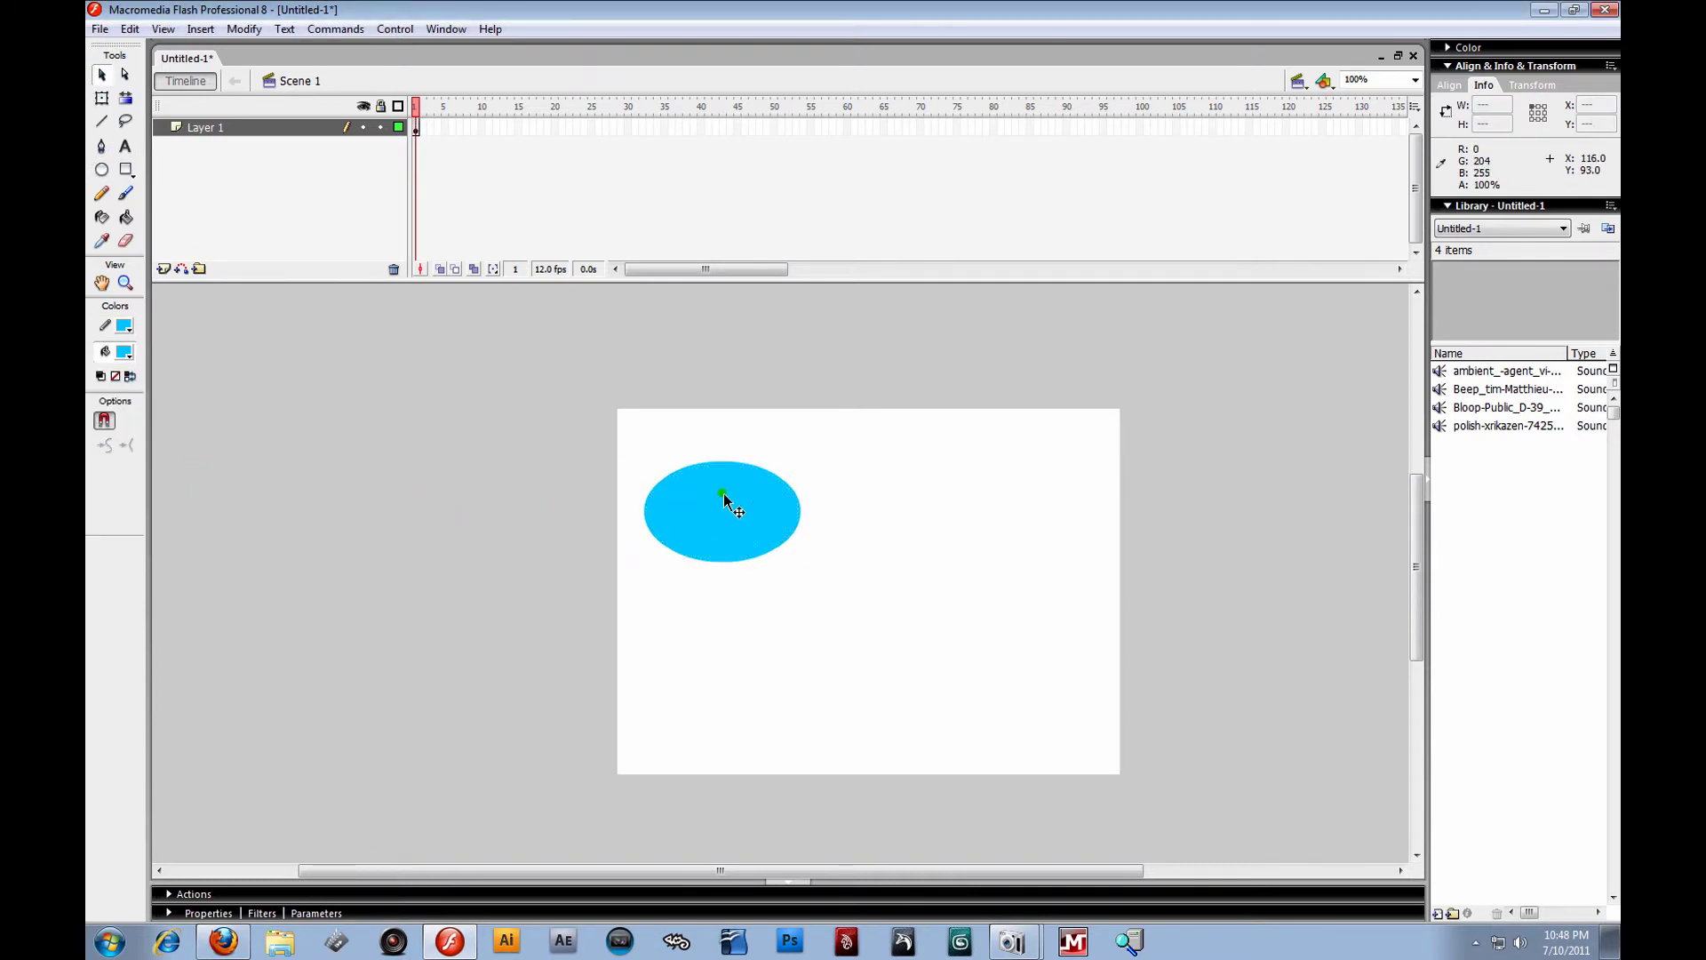
Move the oval's fill away from its outline and undo the move.
left_click_drag(707, 519, 799, 539)
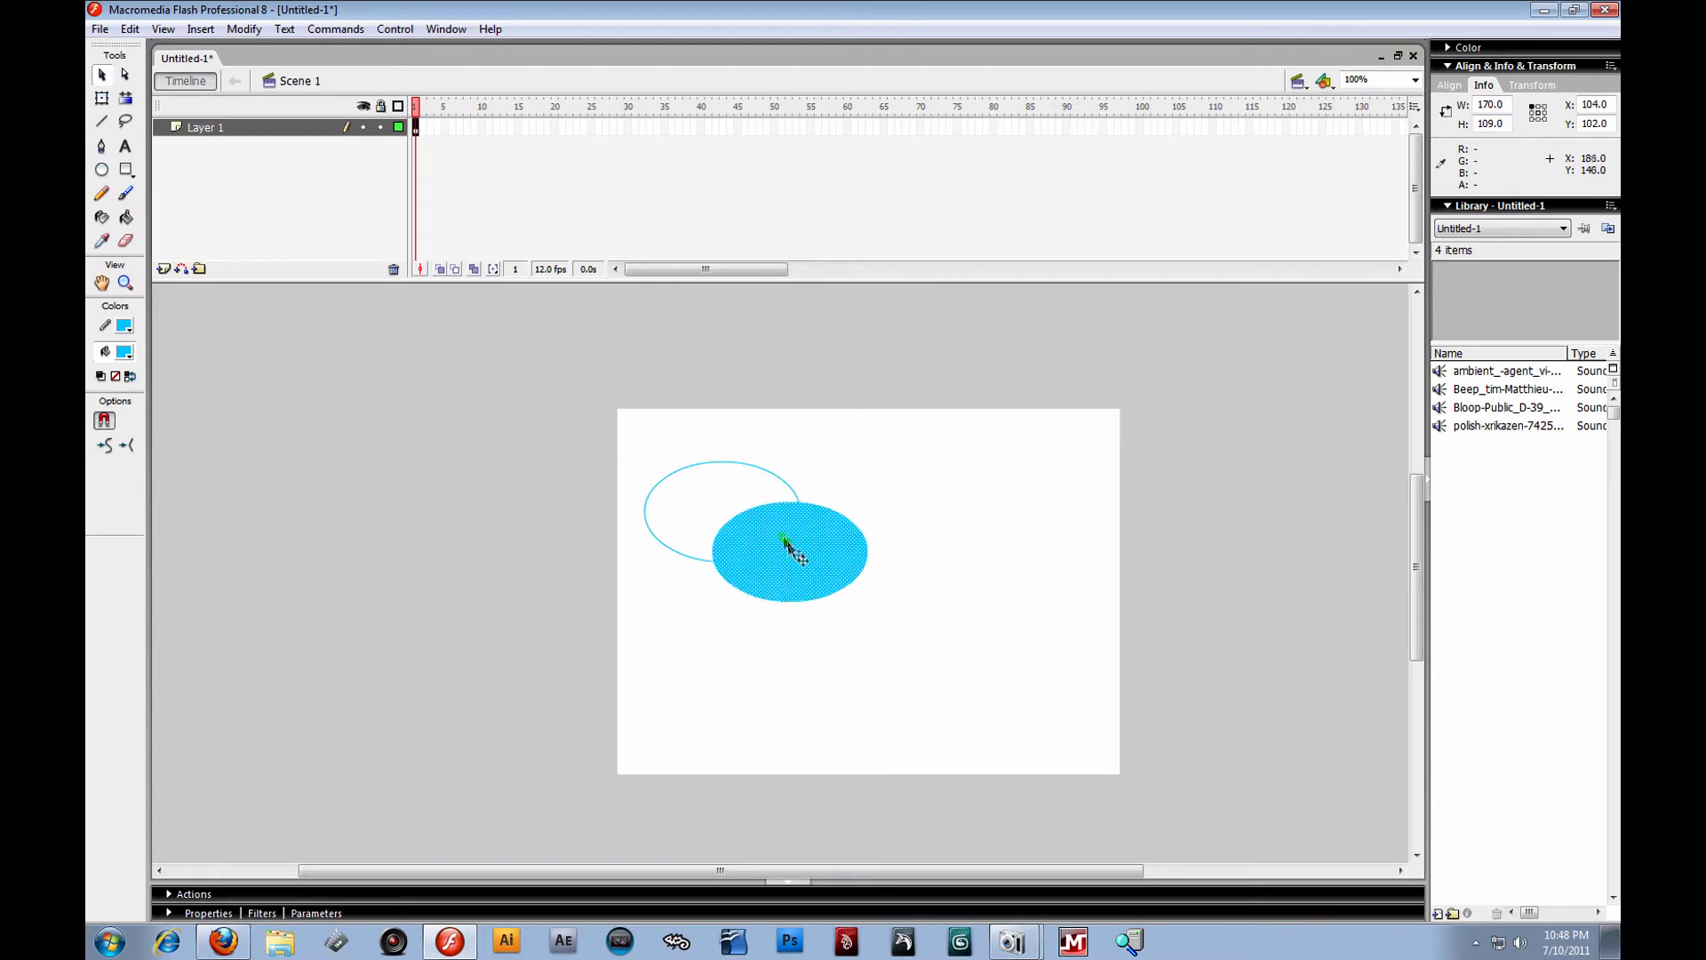
key("ctrl+z")
key("ctrl+z")
key("ctrl+z")
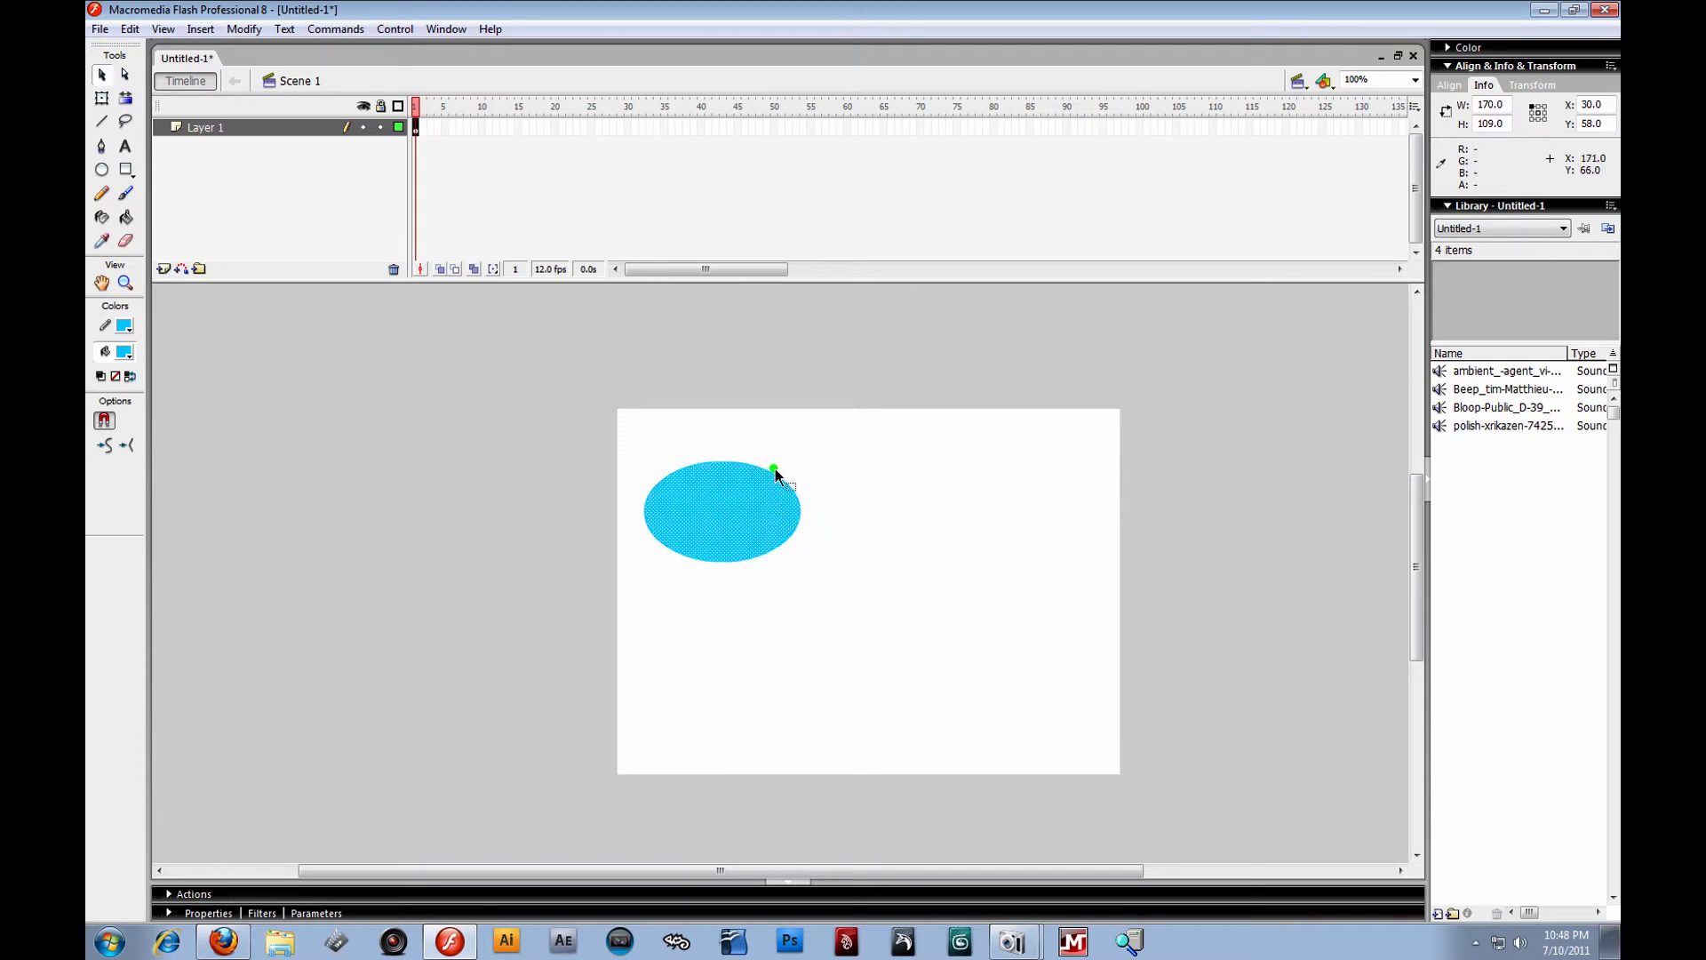
Set the oval's outline colour to black.
left_click(762, 467)
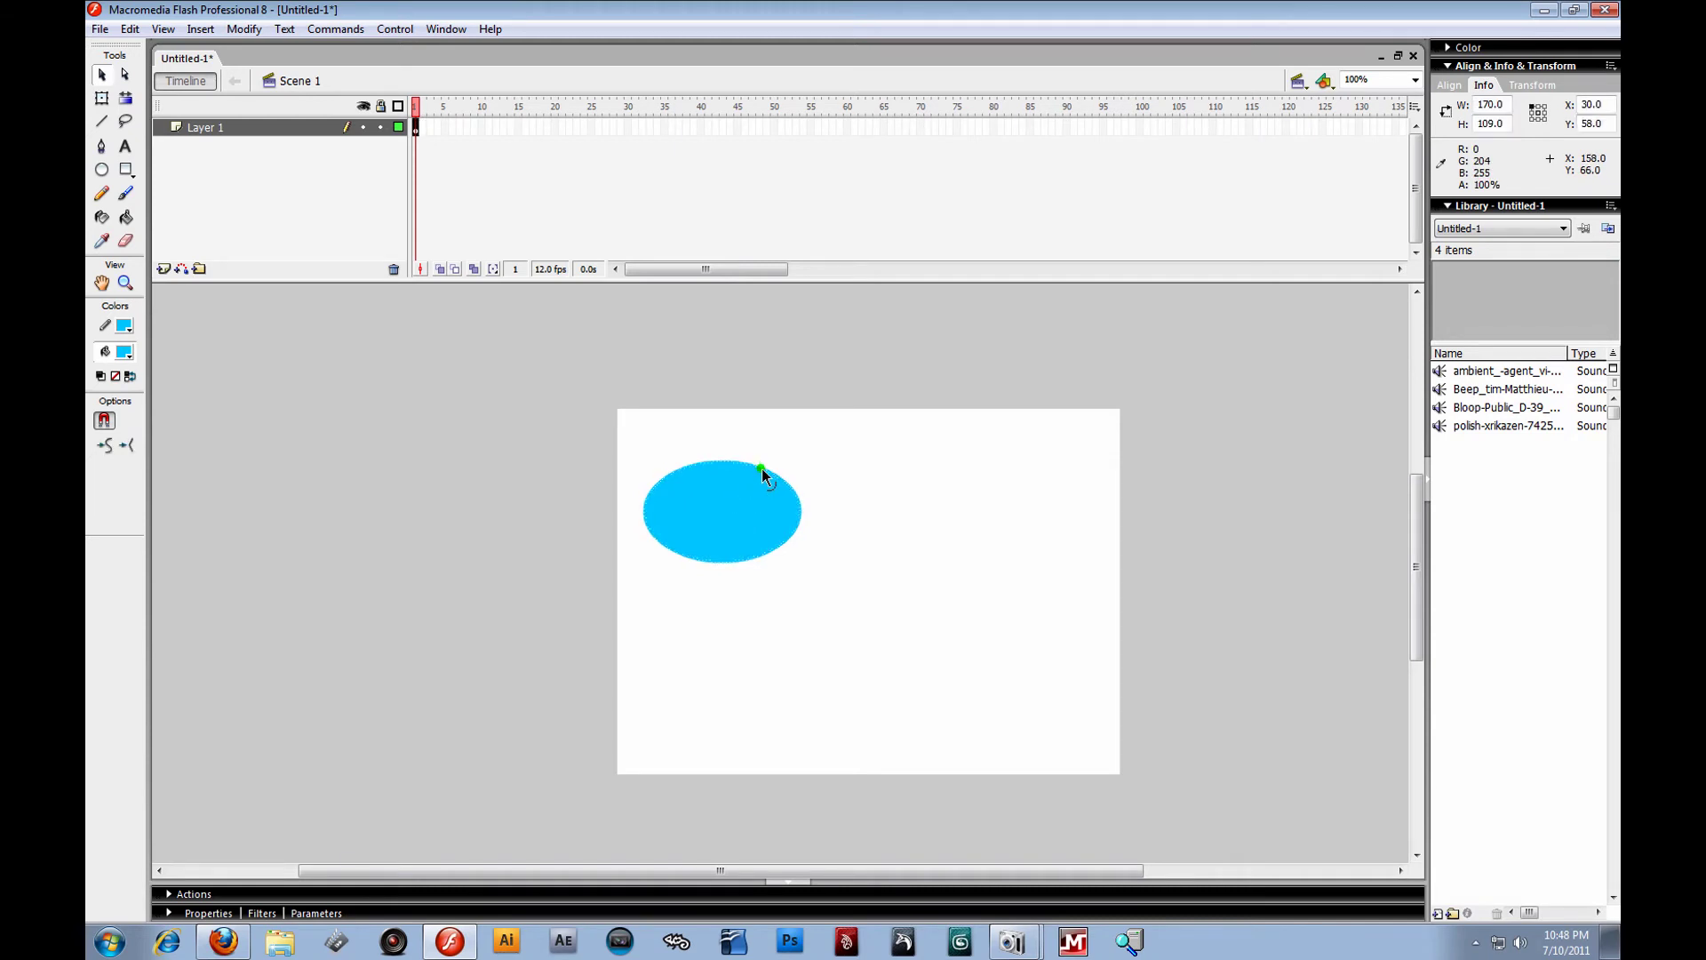
left_click(124, 352)
left_click(106, 365)
left_click(505, 471)
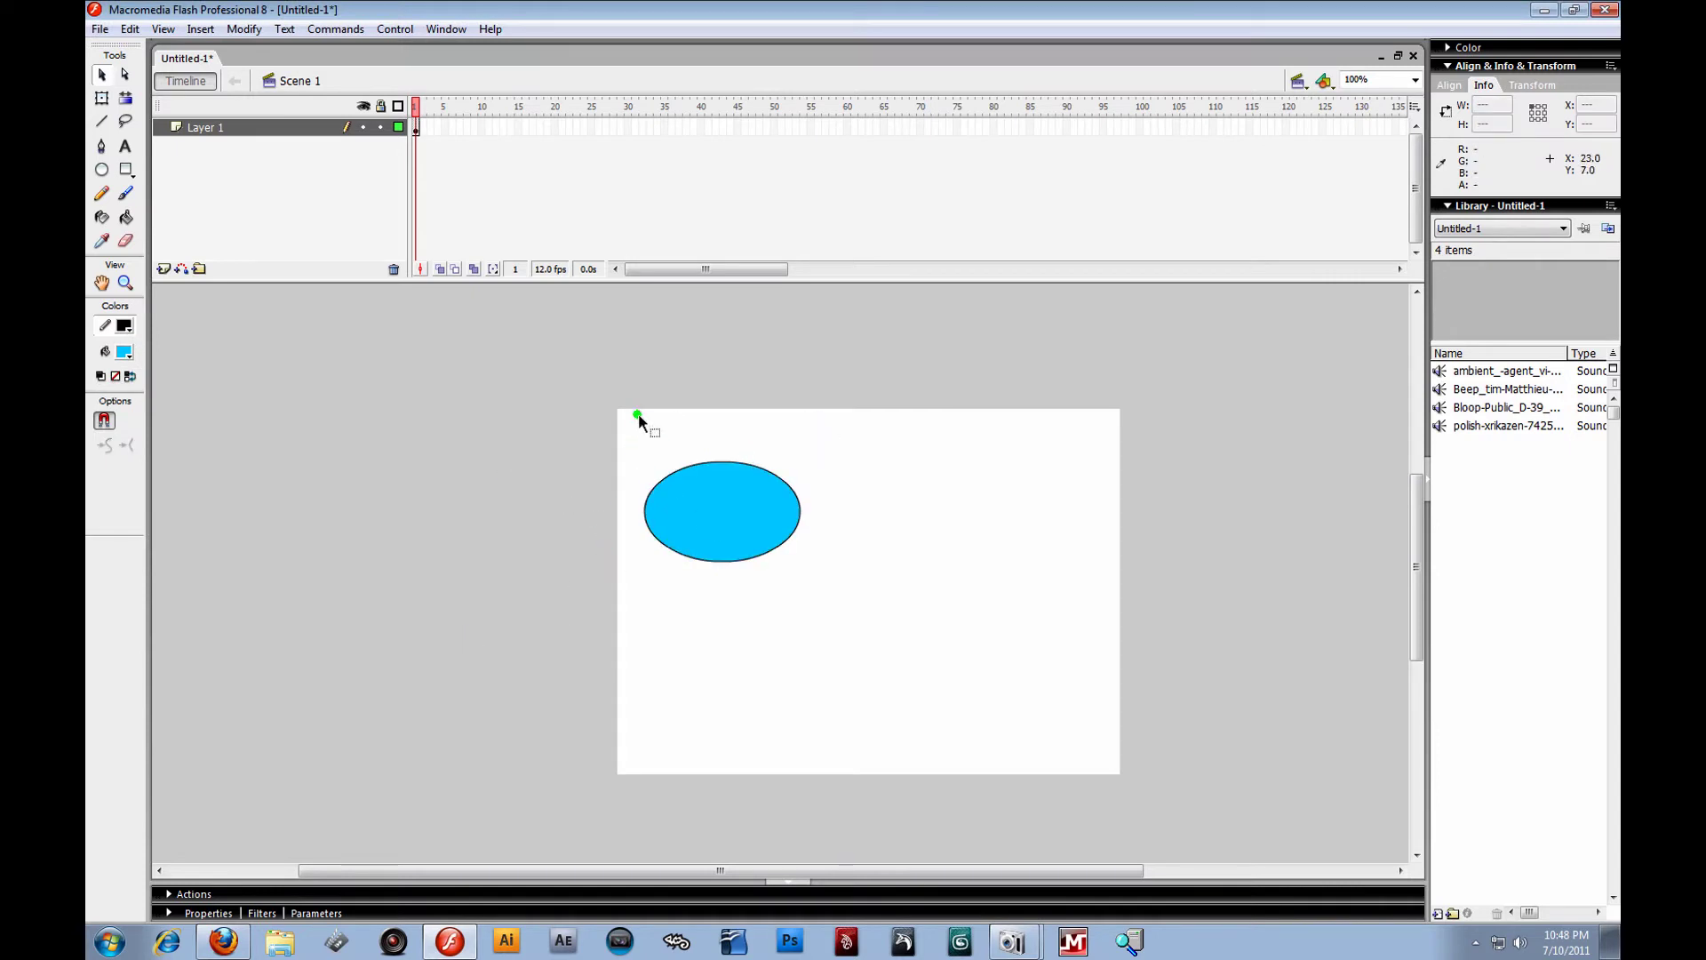
Select the oval's fill together with its outline and move it to about X 40, Y 47.
left_click_drag(638, 414, 818, 620)
left_click_drag(735, 526, 781, 537)
left_click_drag(620, 449, 913, 595)
left_click_drag(791, 530, 756, 508)
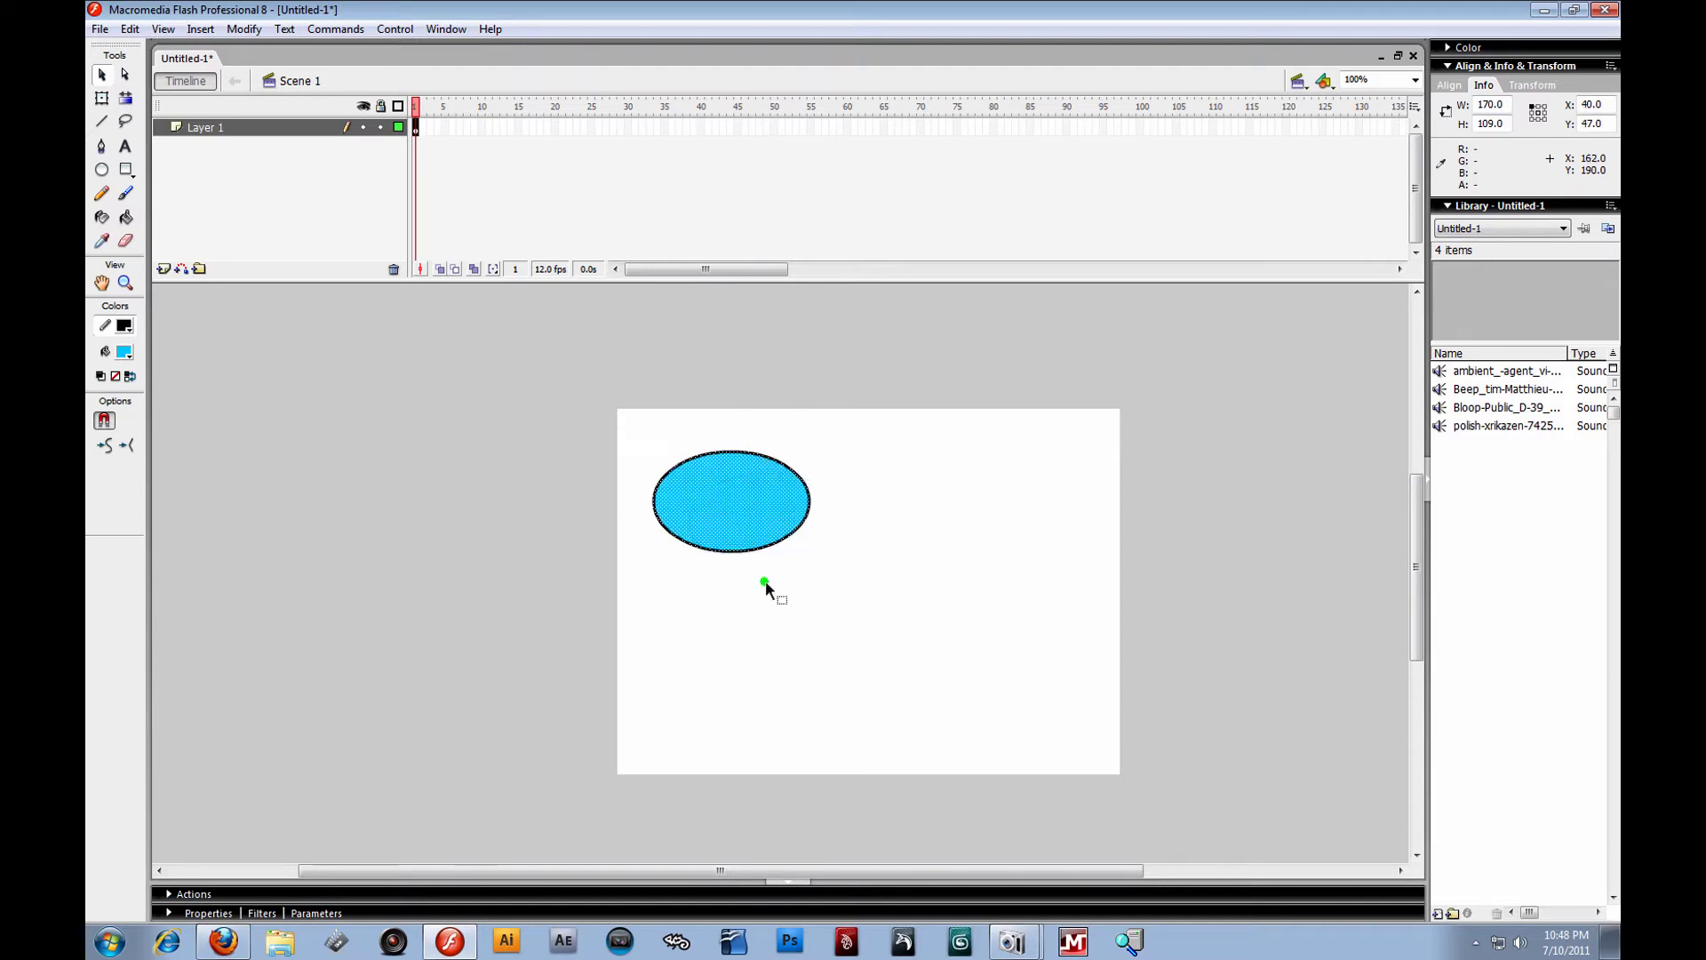
Convert the whole oval, fill and outline, to a Button symbol named Blue Button.
left_click(765, 580)
left_click_drag(636, 426, 853, 576)
left_click_drag(559, 392, 837, 601)
right_click(717, 482)
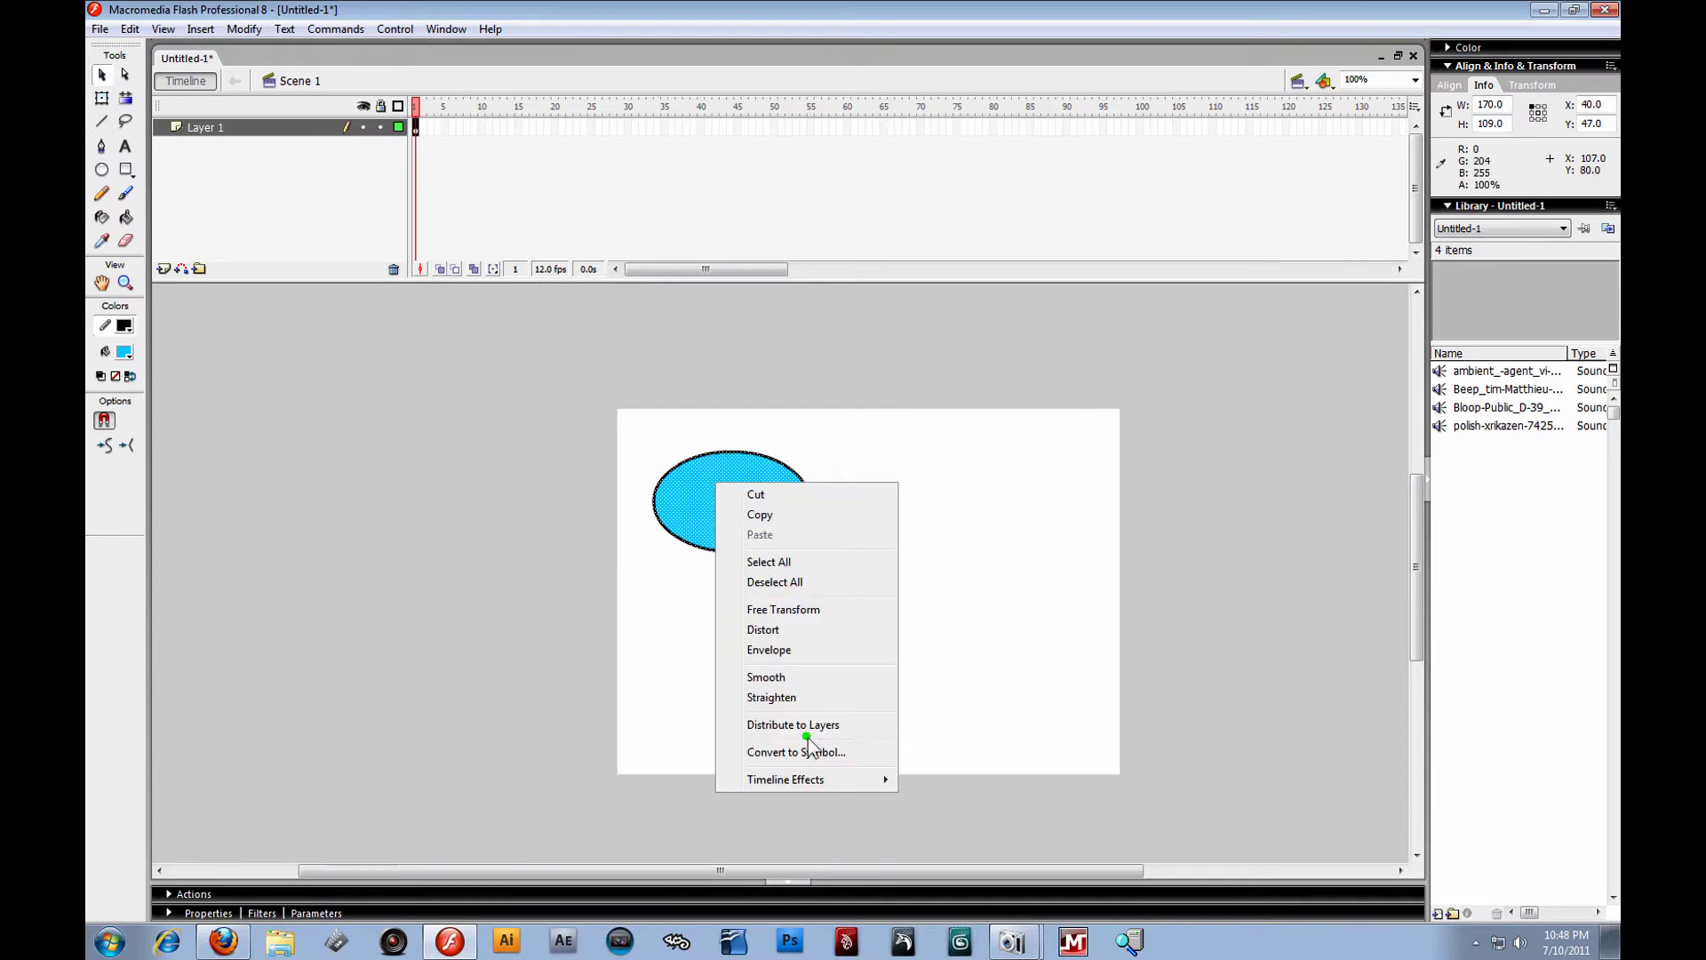
left_click(808, 754)
left_click(738, 345)
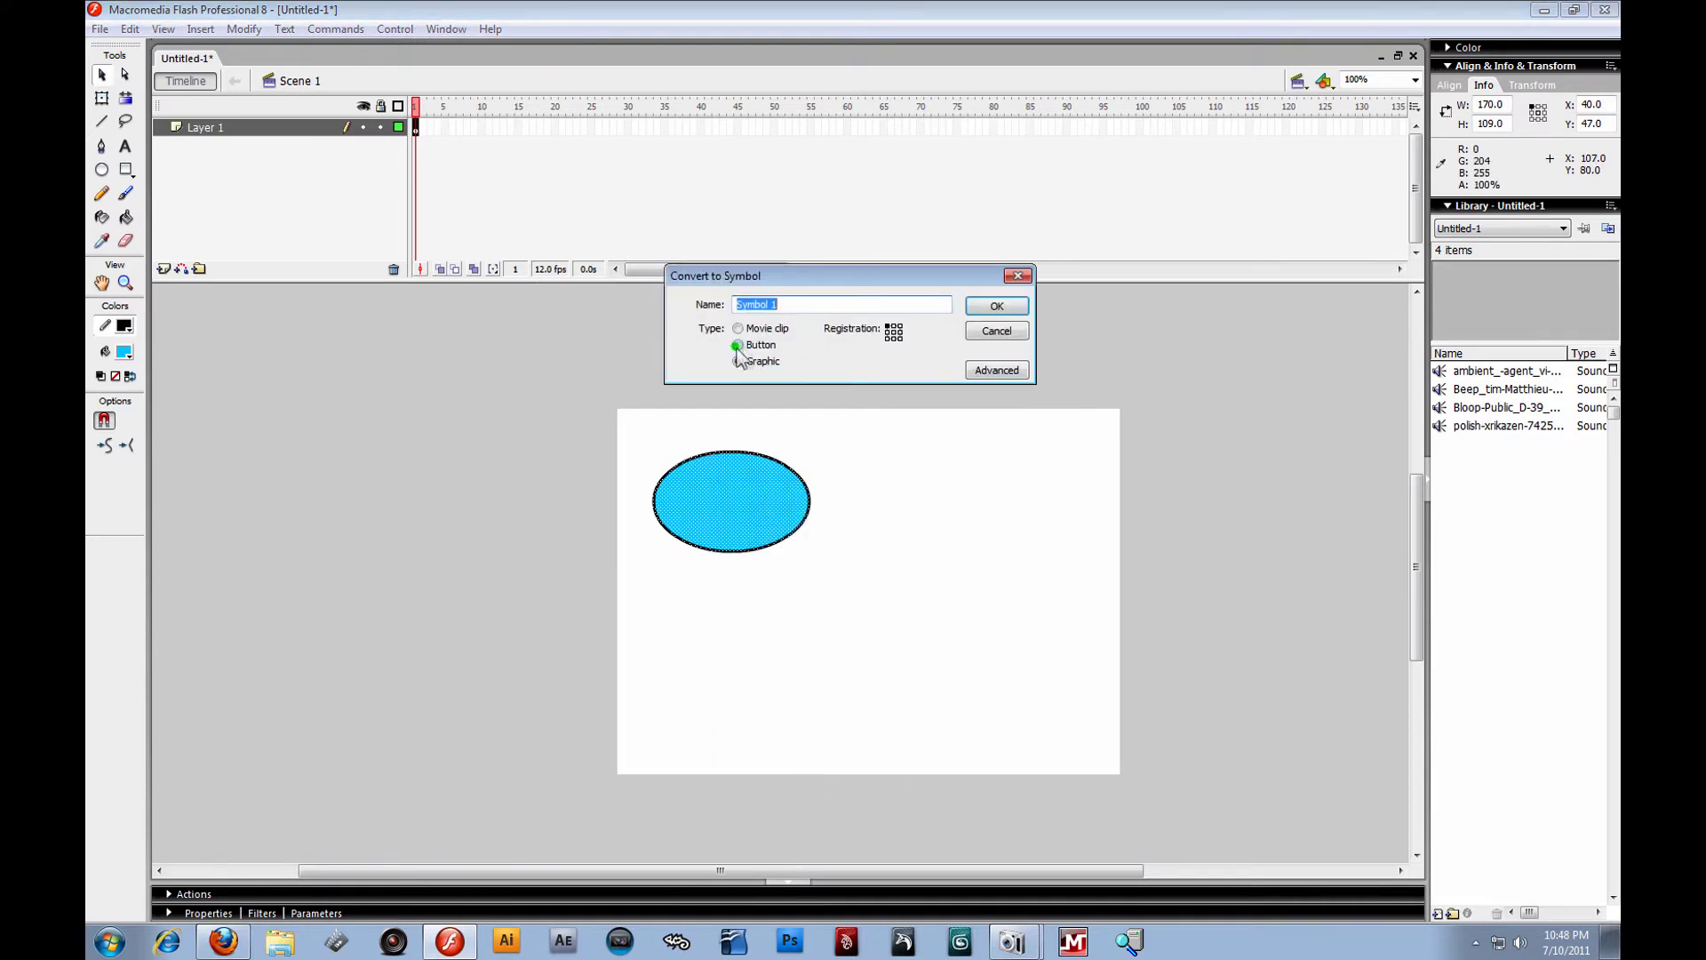
left_click_drag(779, 288, 722, 430)
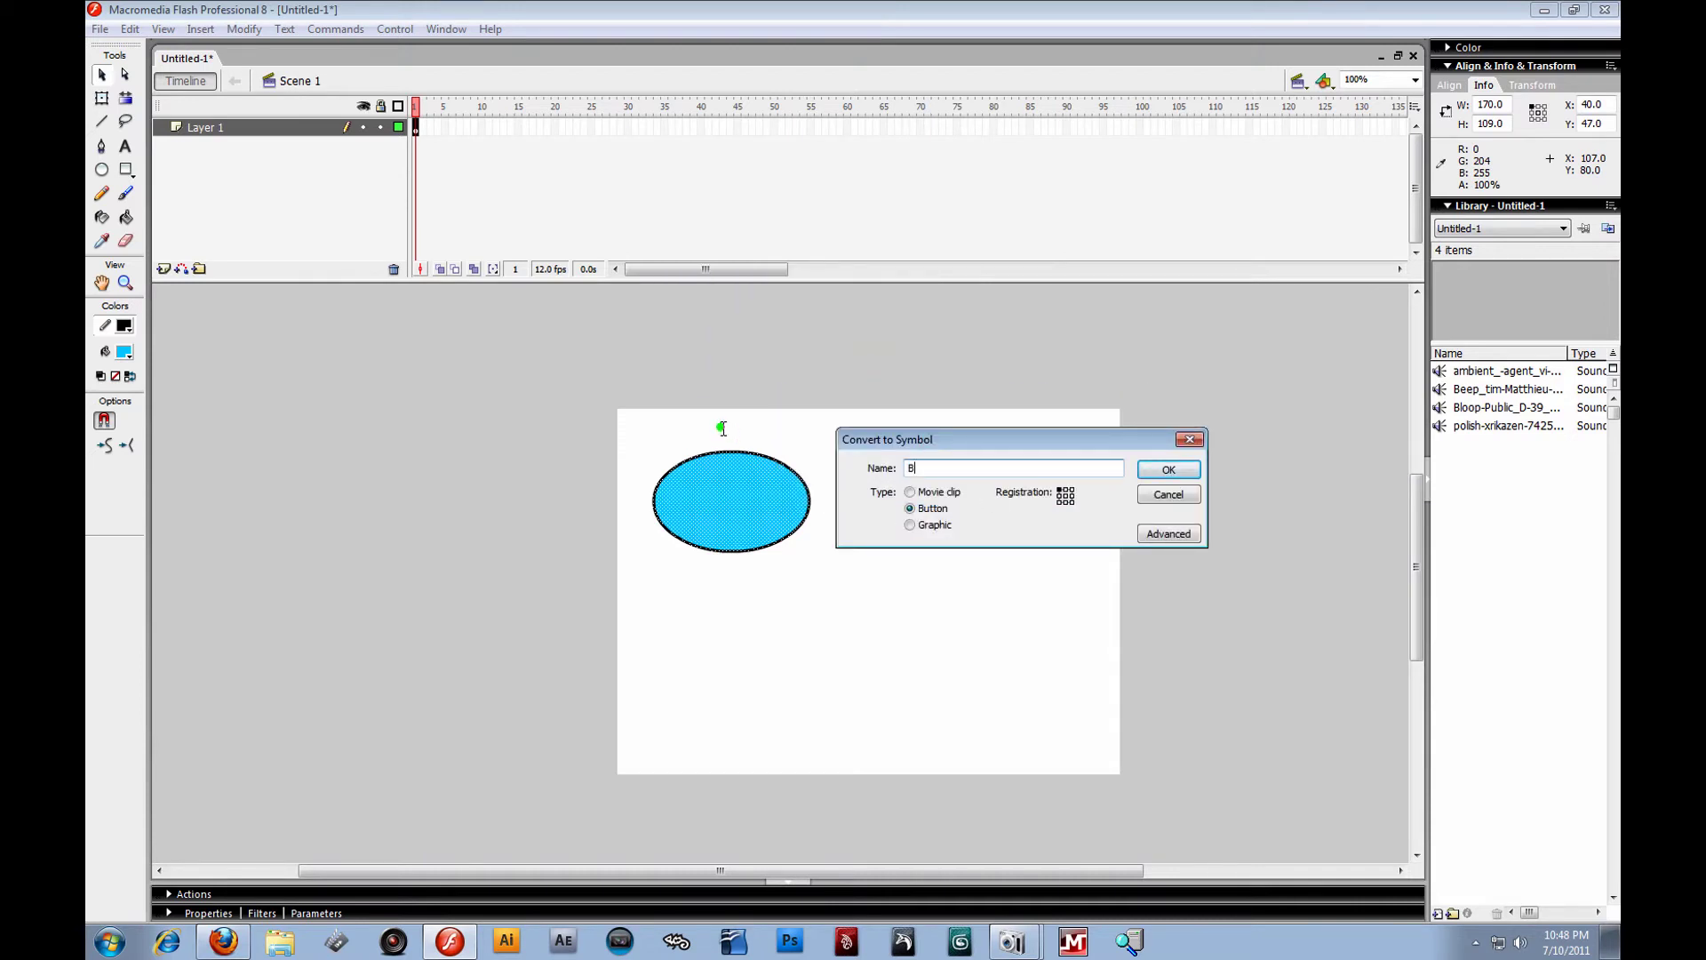
type("Blue Button")
key("Return")
left_click(733, 376)
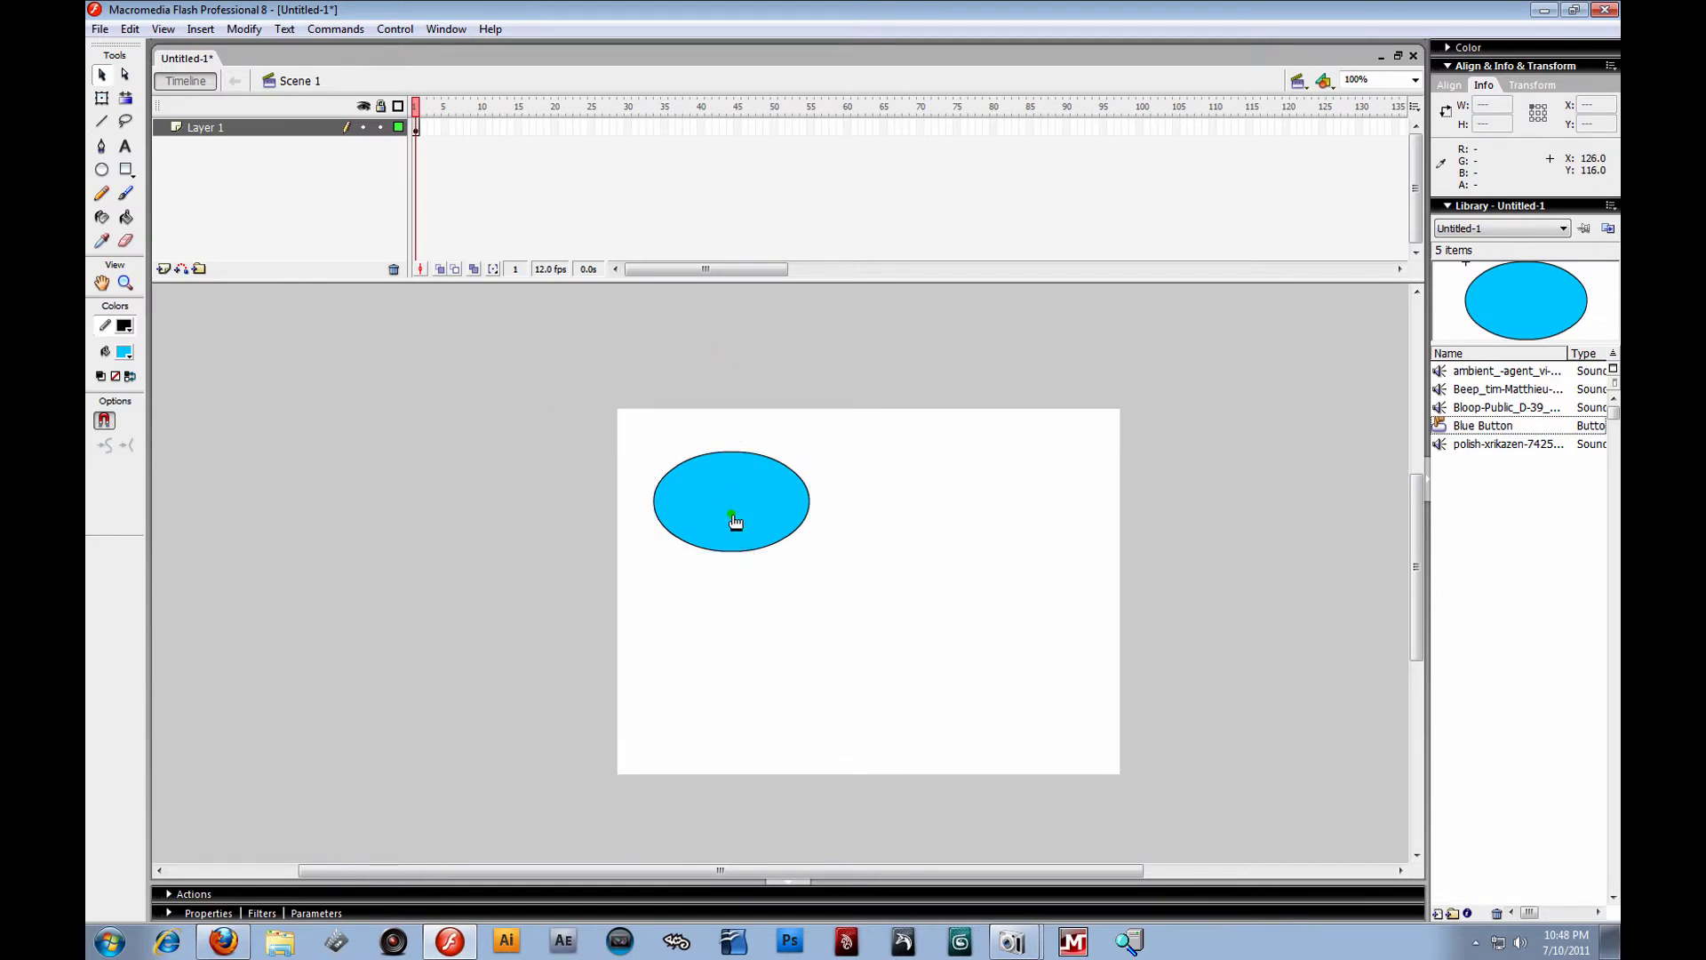
Turn off Enable Simple Buttons and move the Blue Button instance to about X 41, Y 28.
left_click(391, 29)
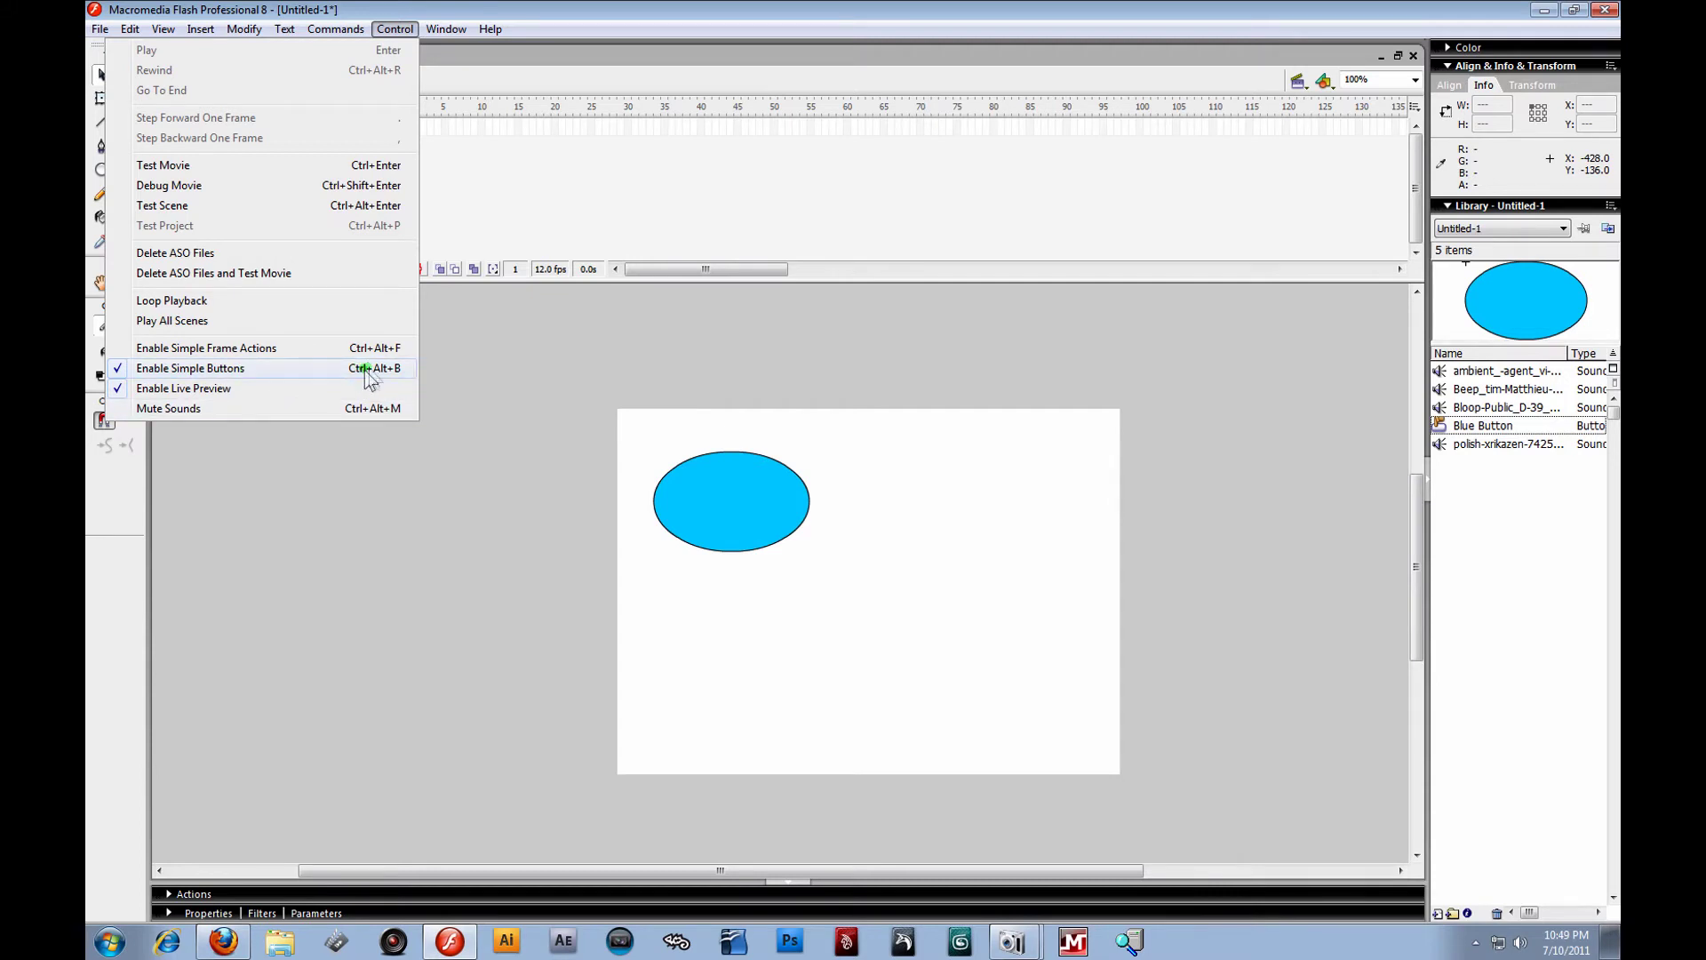
left_click(149, 368)
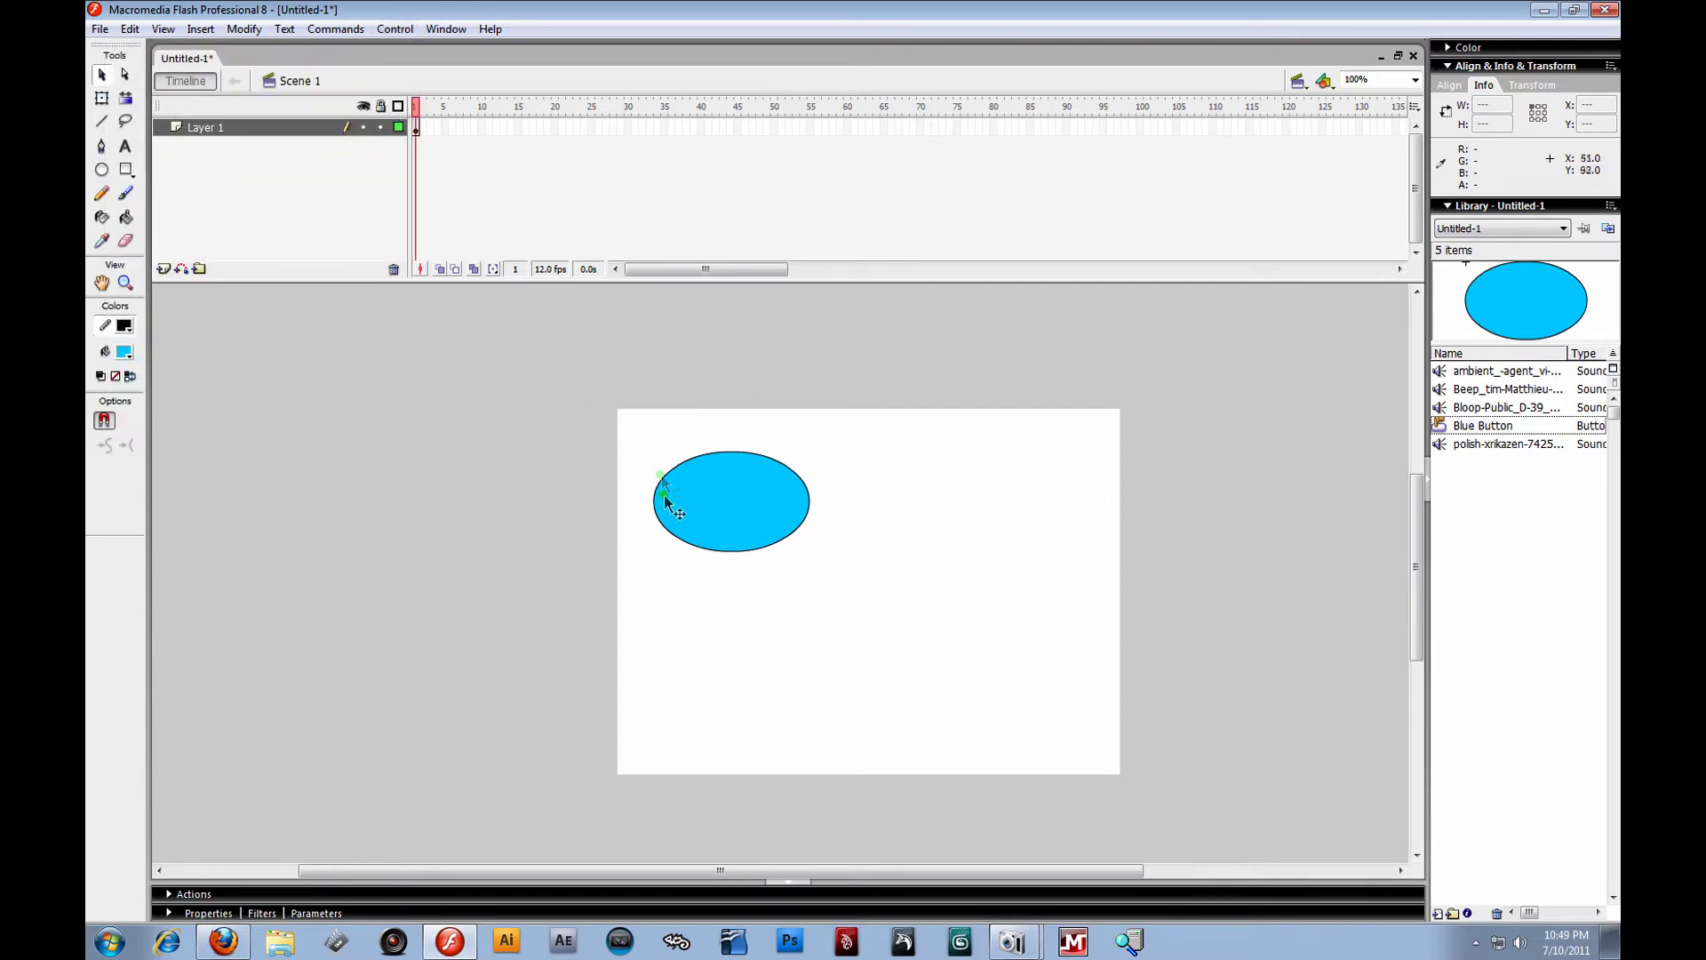
left_click(734, 505)
mouse_move(757, 487)
left_mouse_down()
mouse_move(785, 556)
mouse_move(769, 472)
left_mouse_up()
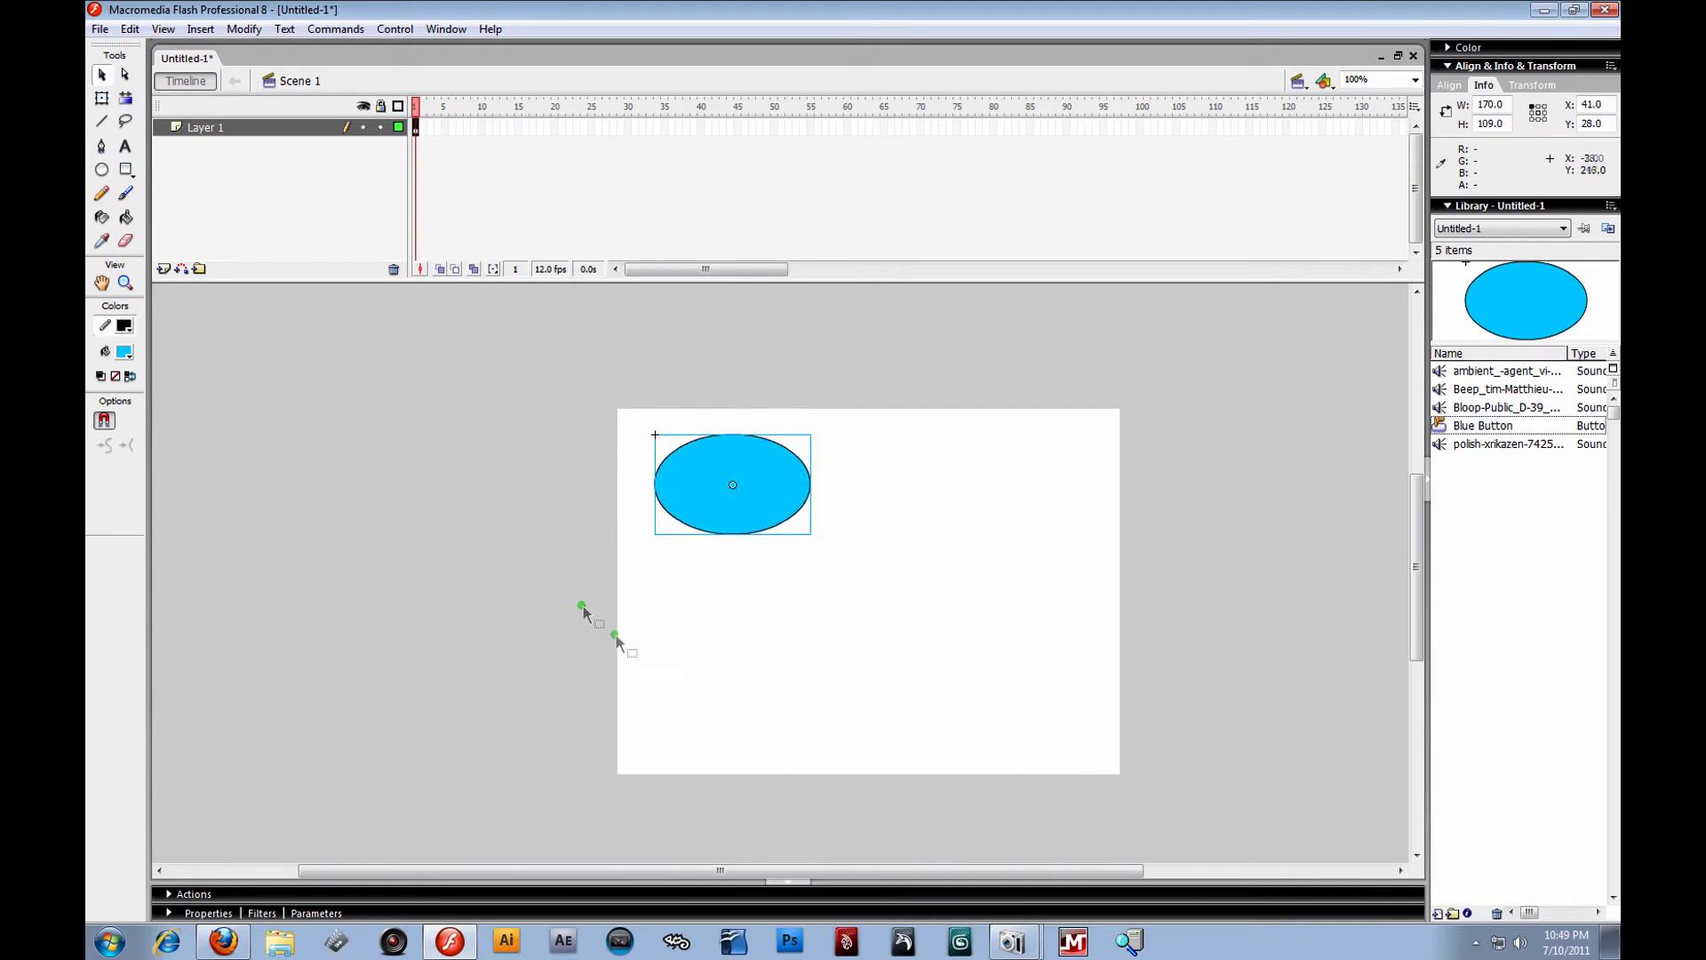
Show the Blue Button instance's properties and view its symbol type options.
left_click(169, 914)
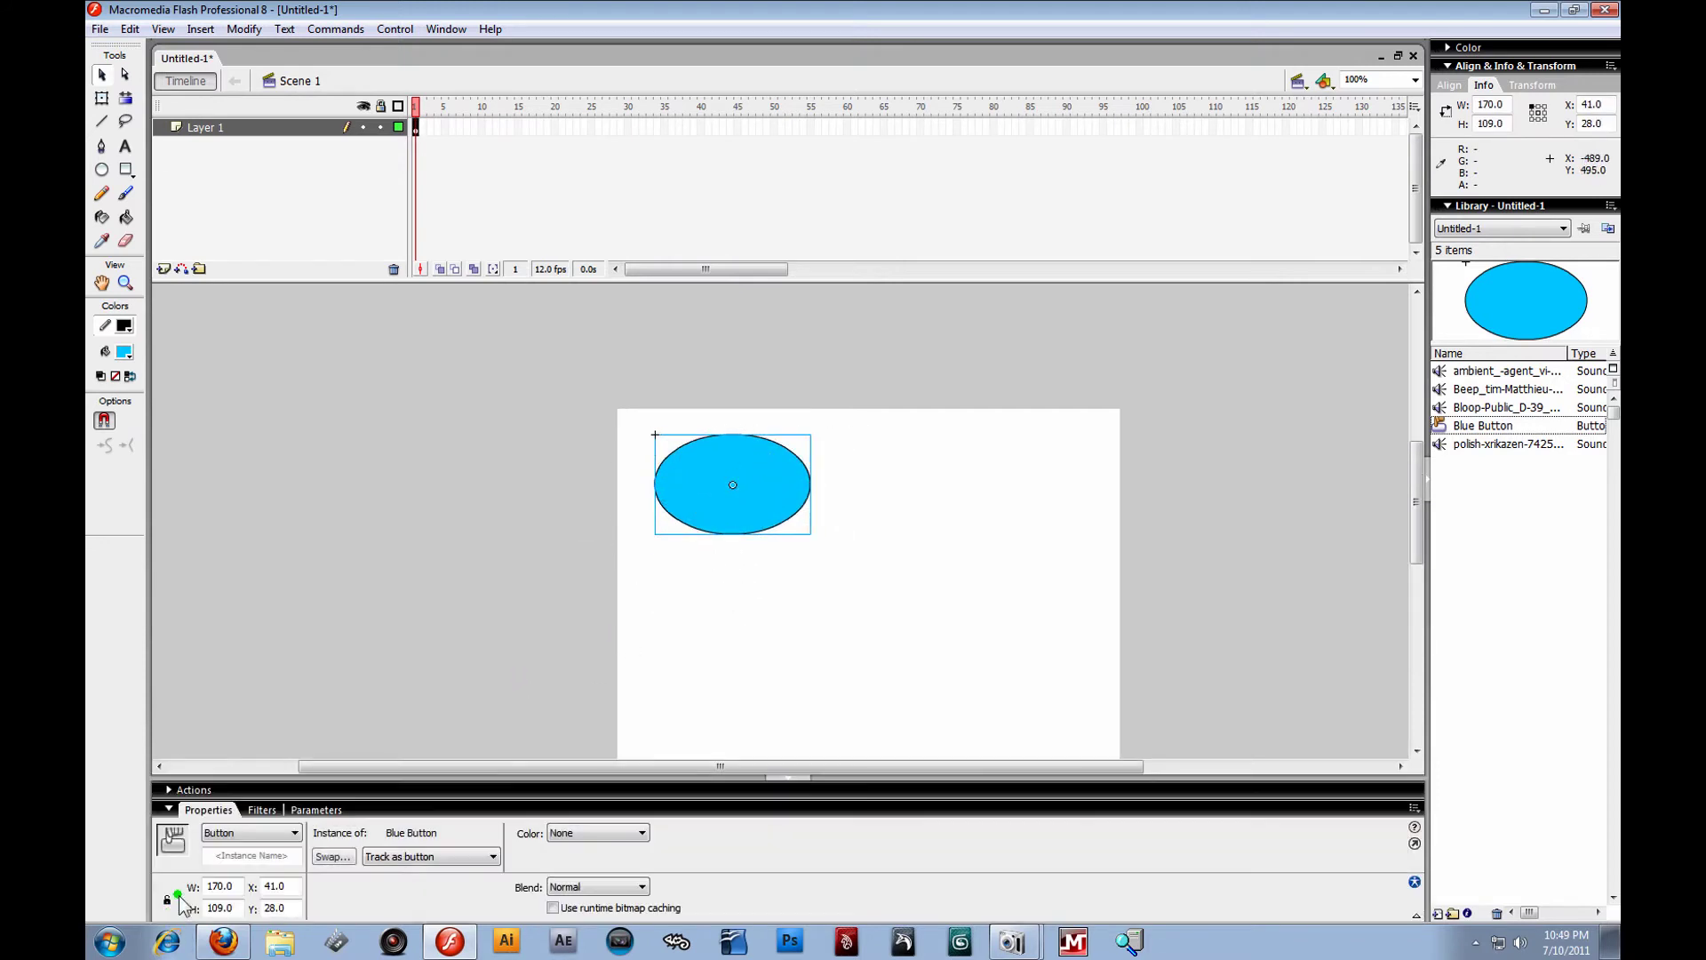
left_click(287, 831)
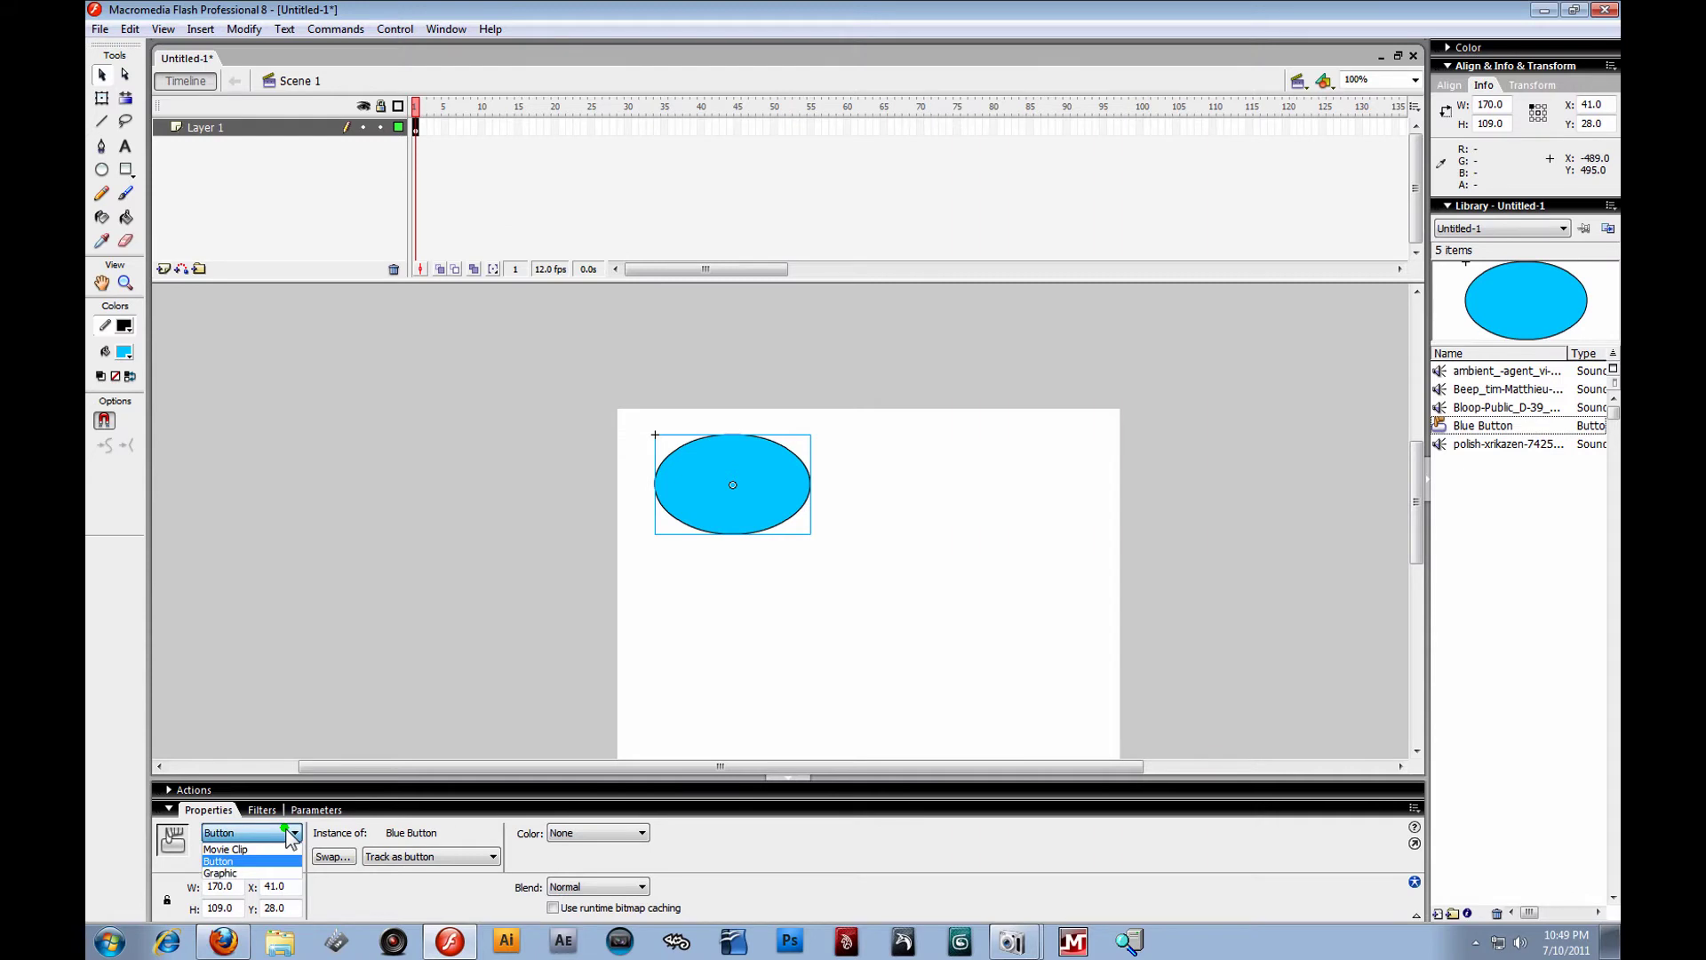
left_click(226, 873)
left_click(873, 516)
left_click(803, 504)
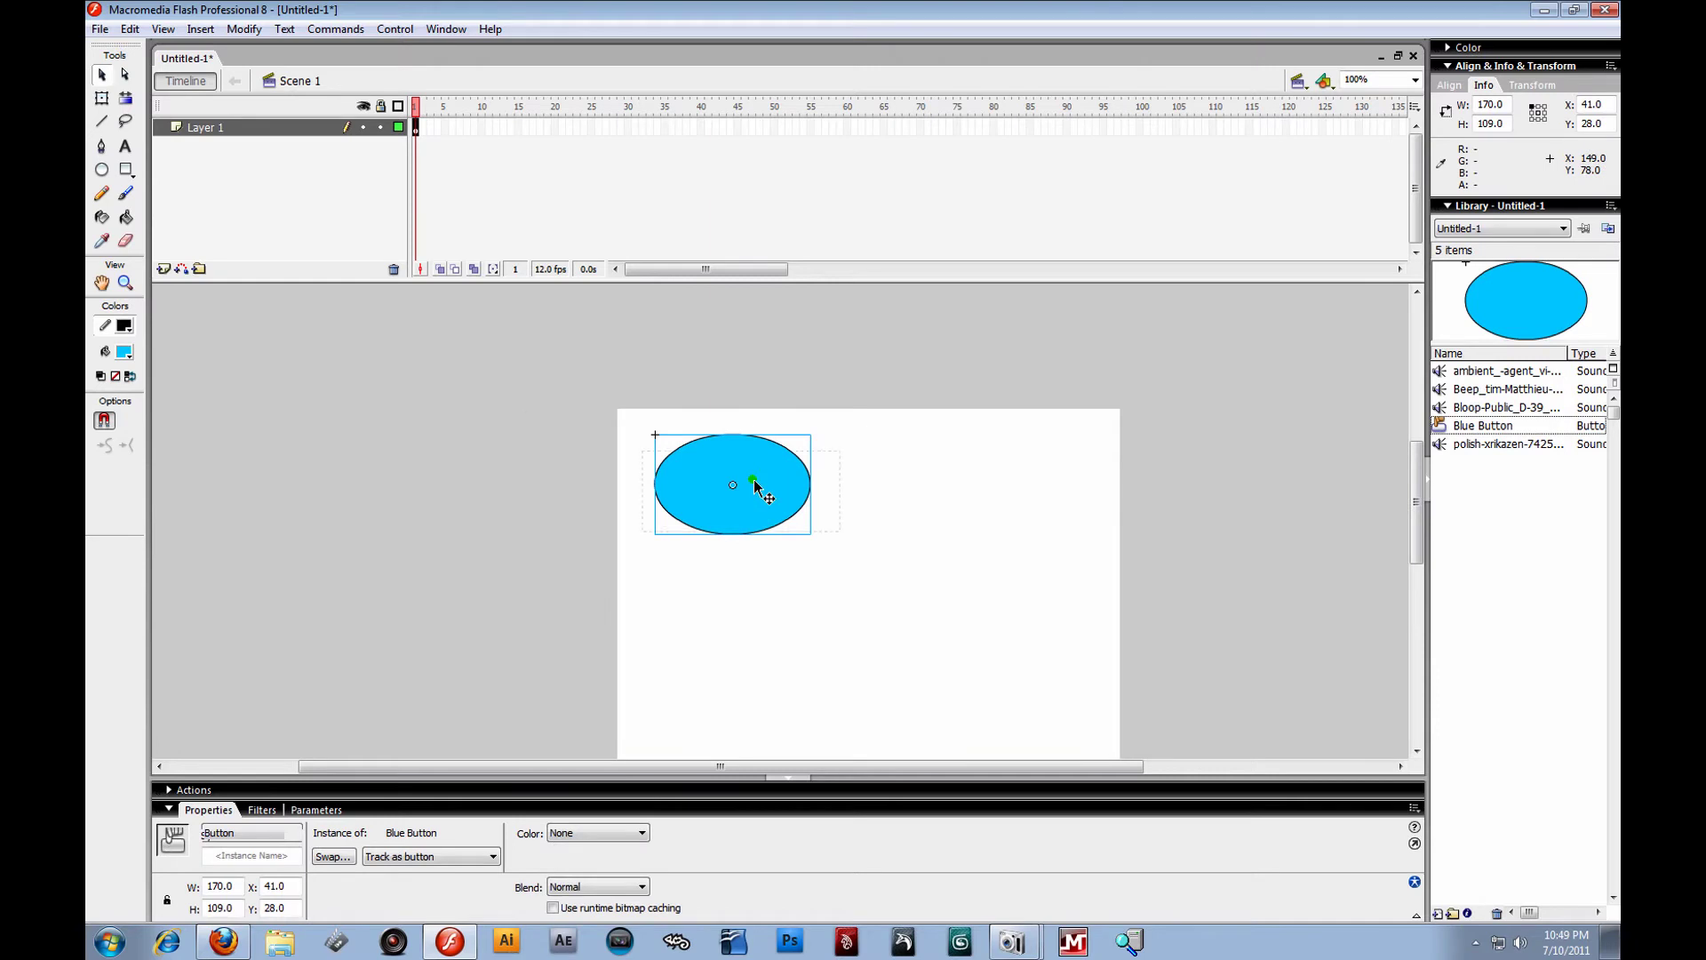
Open the Blue Button symbol for editing and examine its Up, Over, Down and Hit frames.
double_click(719, 470)
left_click(470, 127)
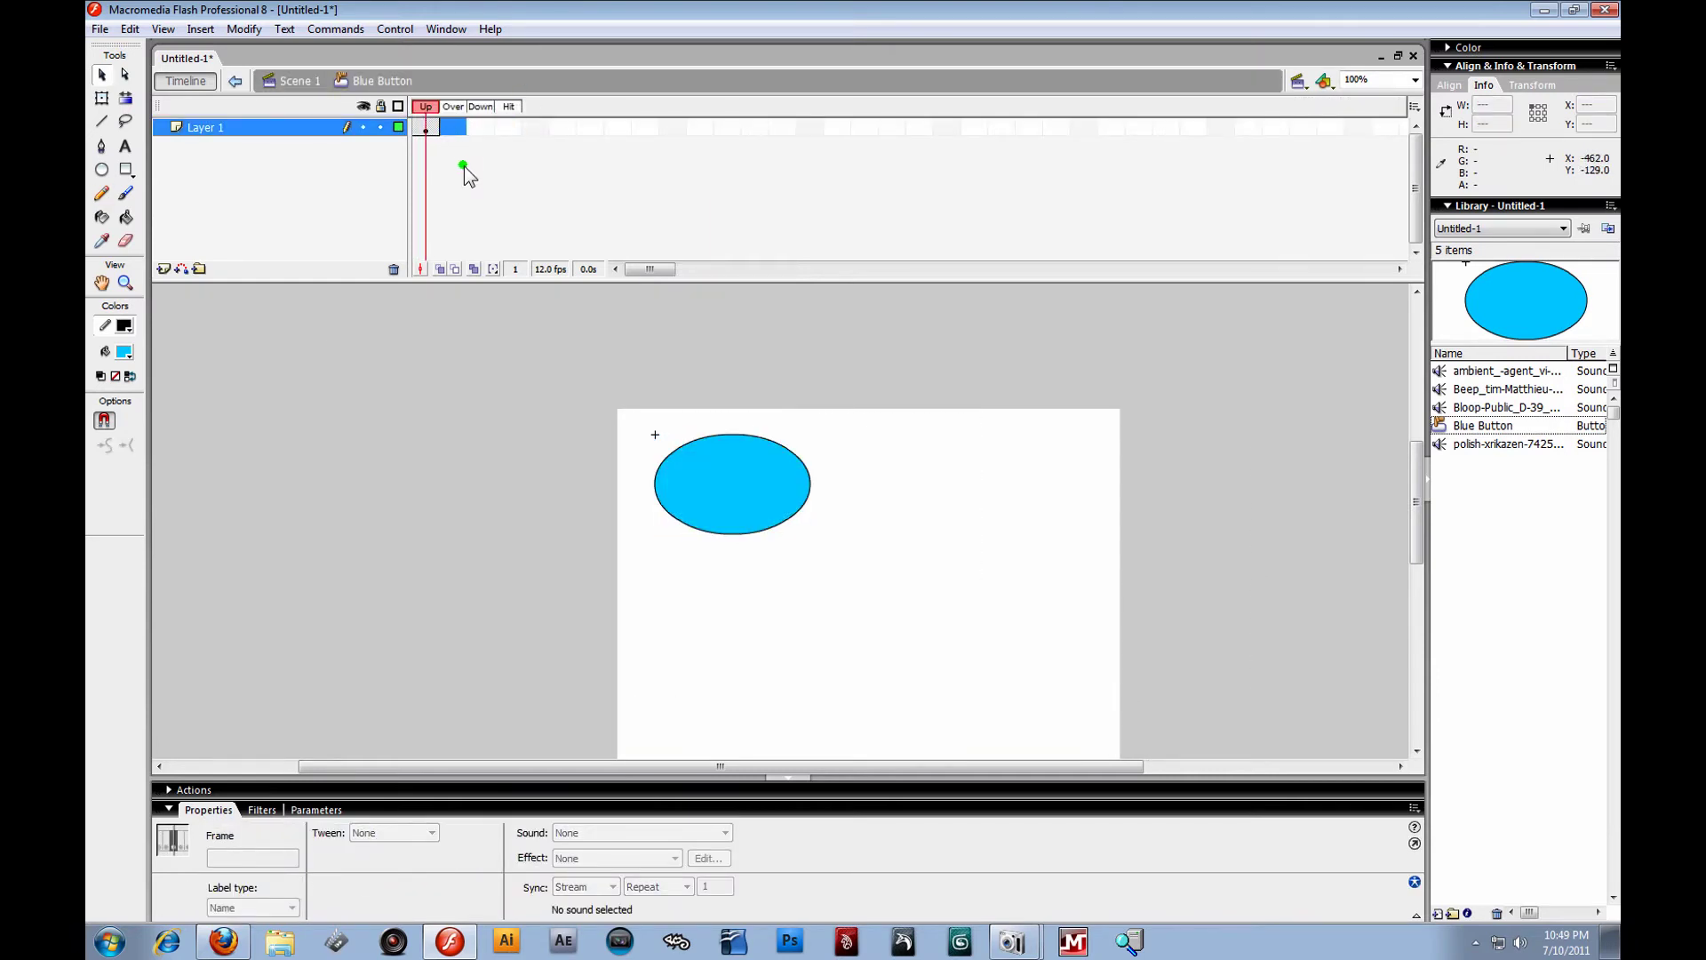
left_click(429, 124)
left_click(853, 543)
left_click_drag(564, 316, 880, 626)
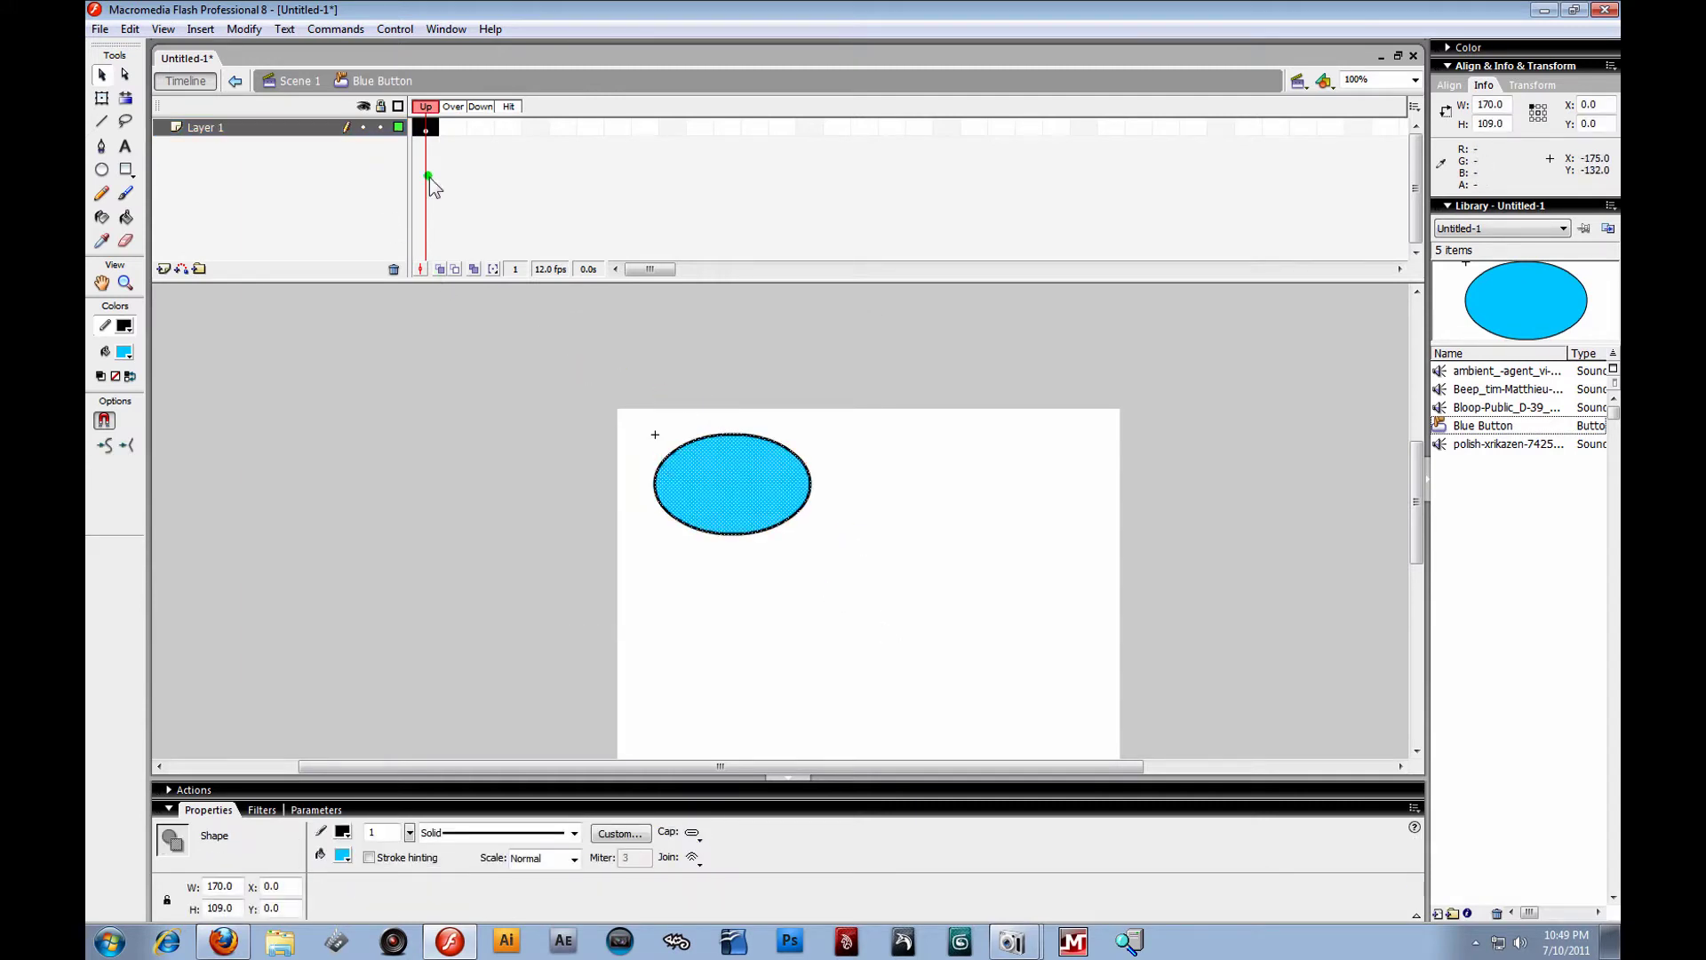
left_click(457, 126)
left_click(490, 130)
left_click(501, 130)
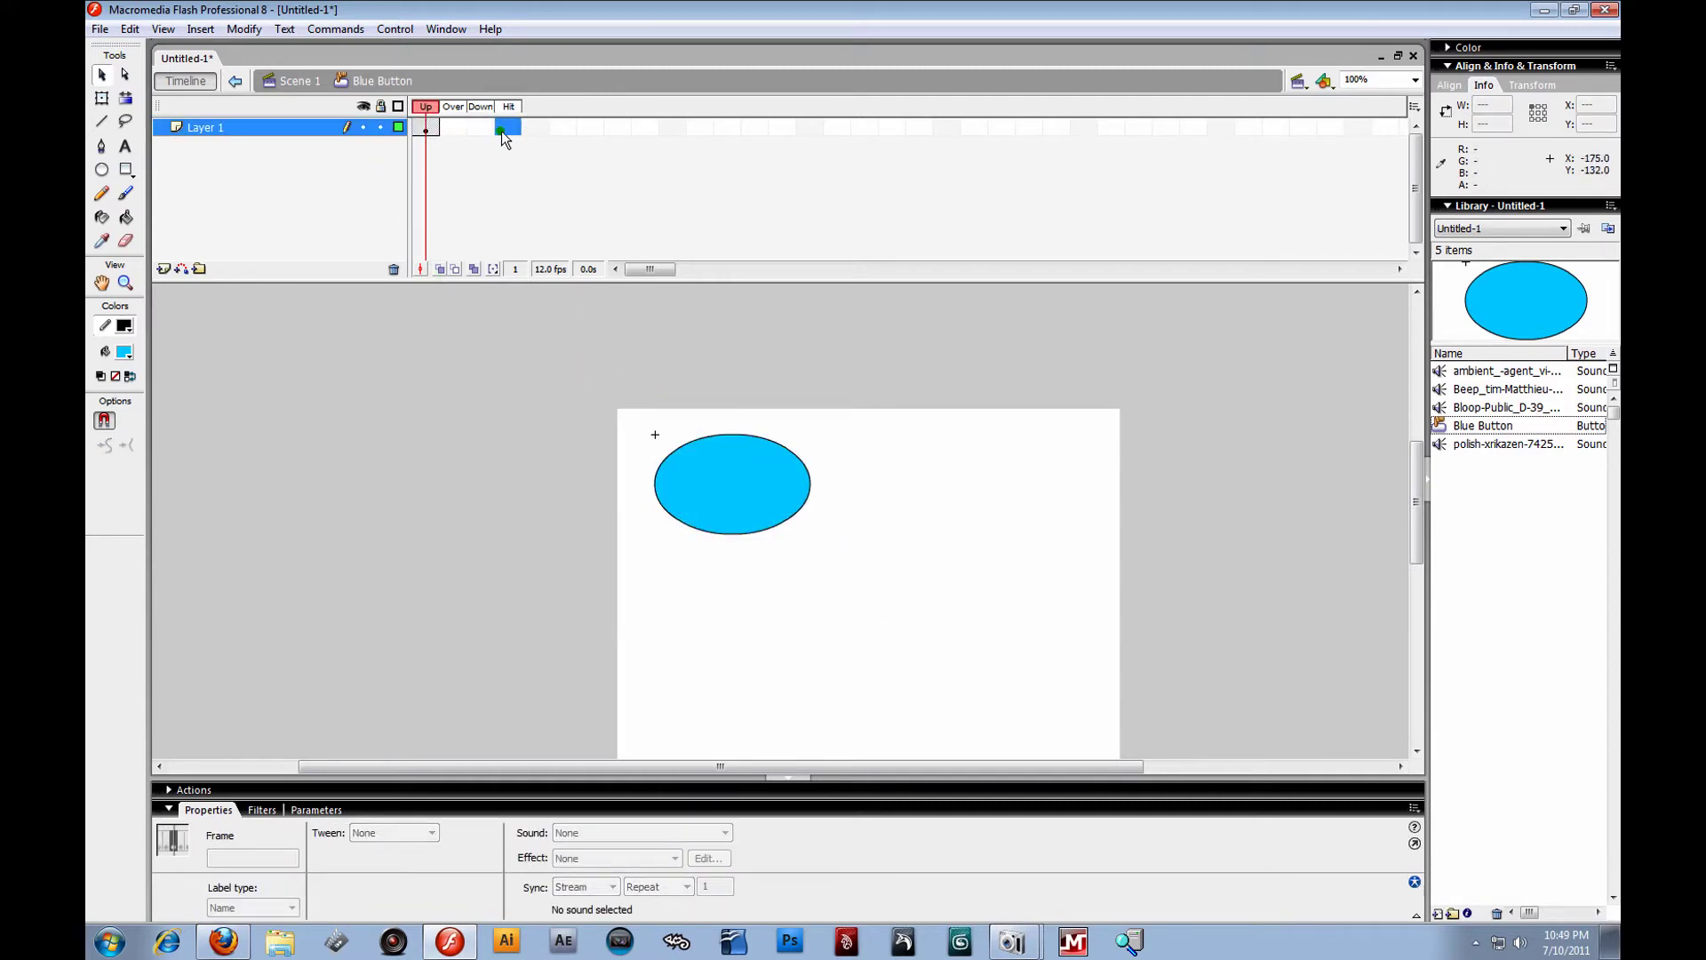
left_click(477, 131)
left_click(508, 132)
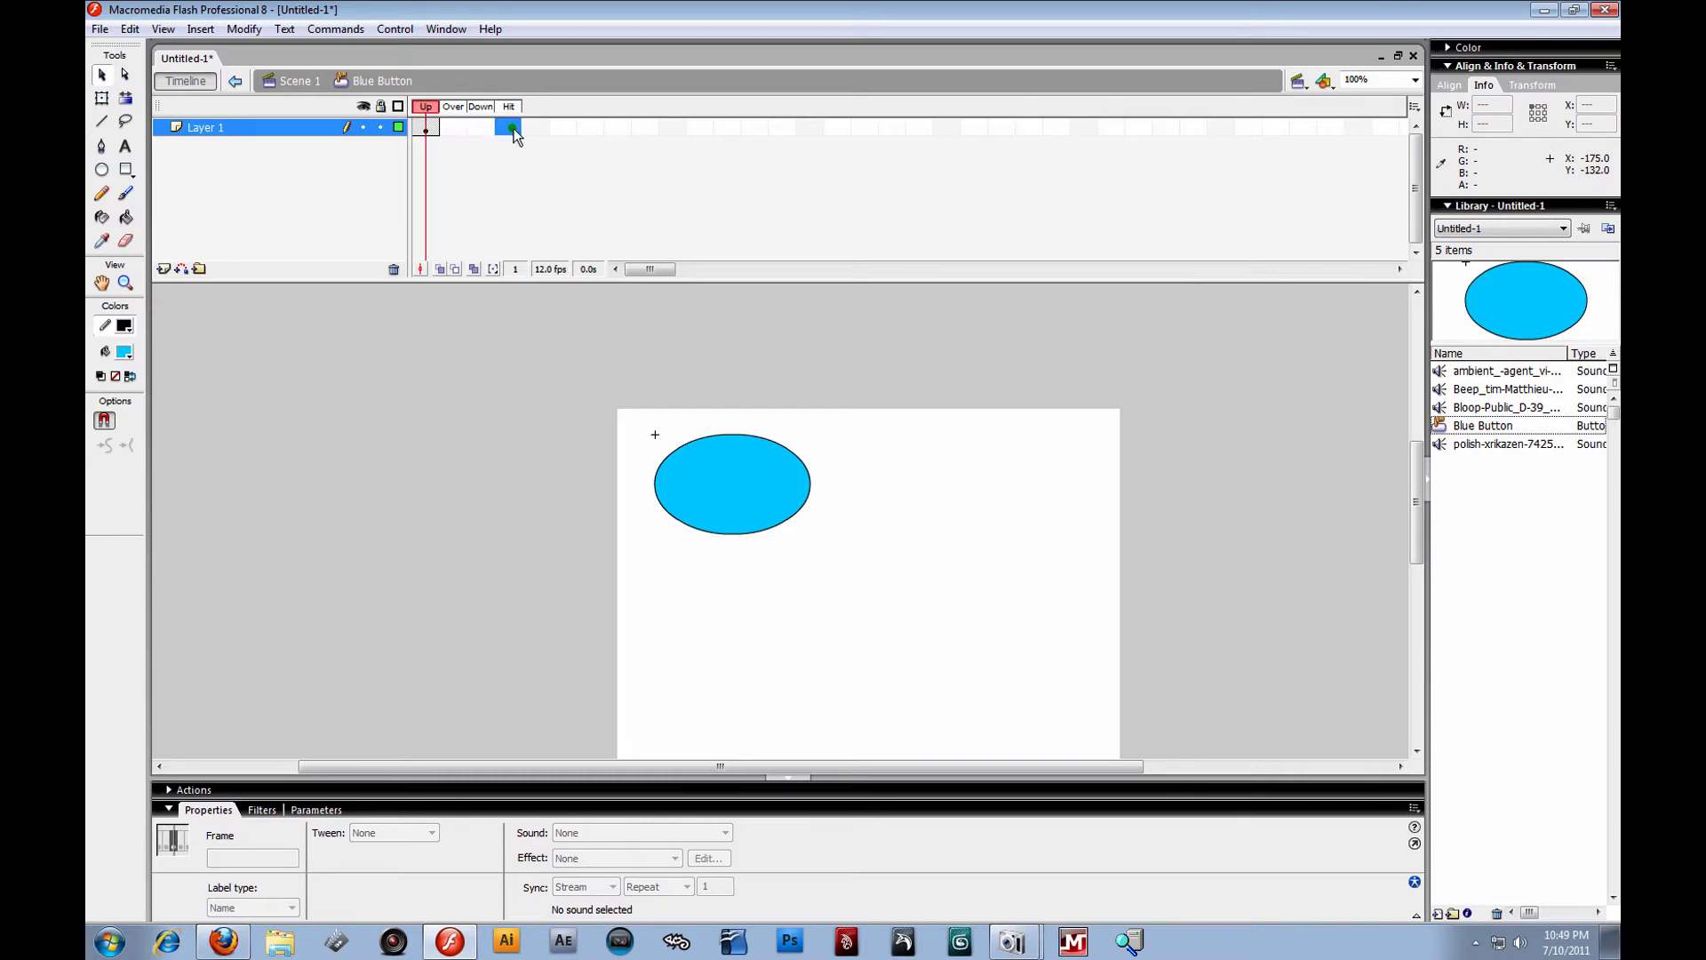
left_click(834, 497)
Insert a keyframe in the Over frame of the Blue Button symbol.
left_click(450, 129)
right_click(450, 131)
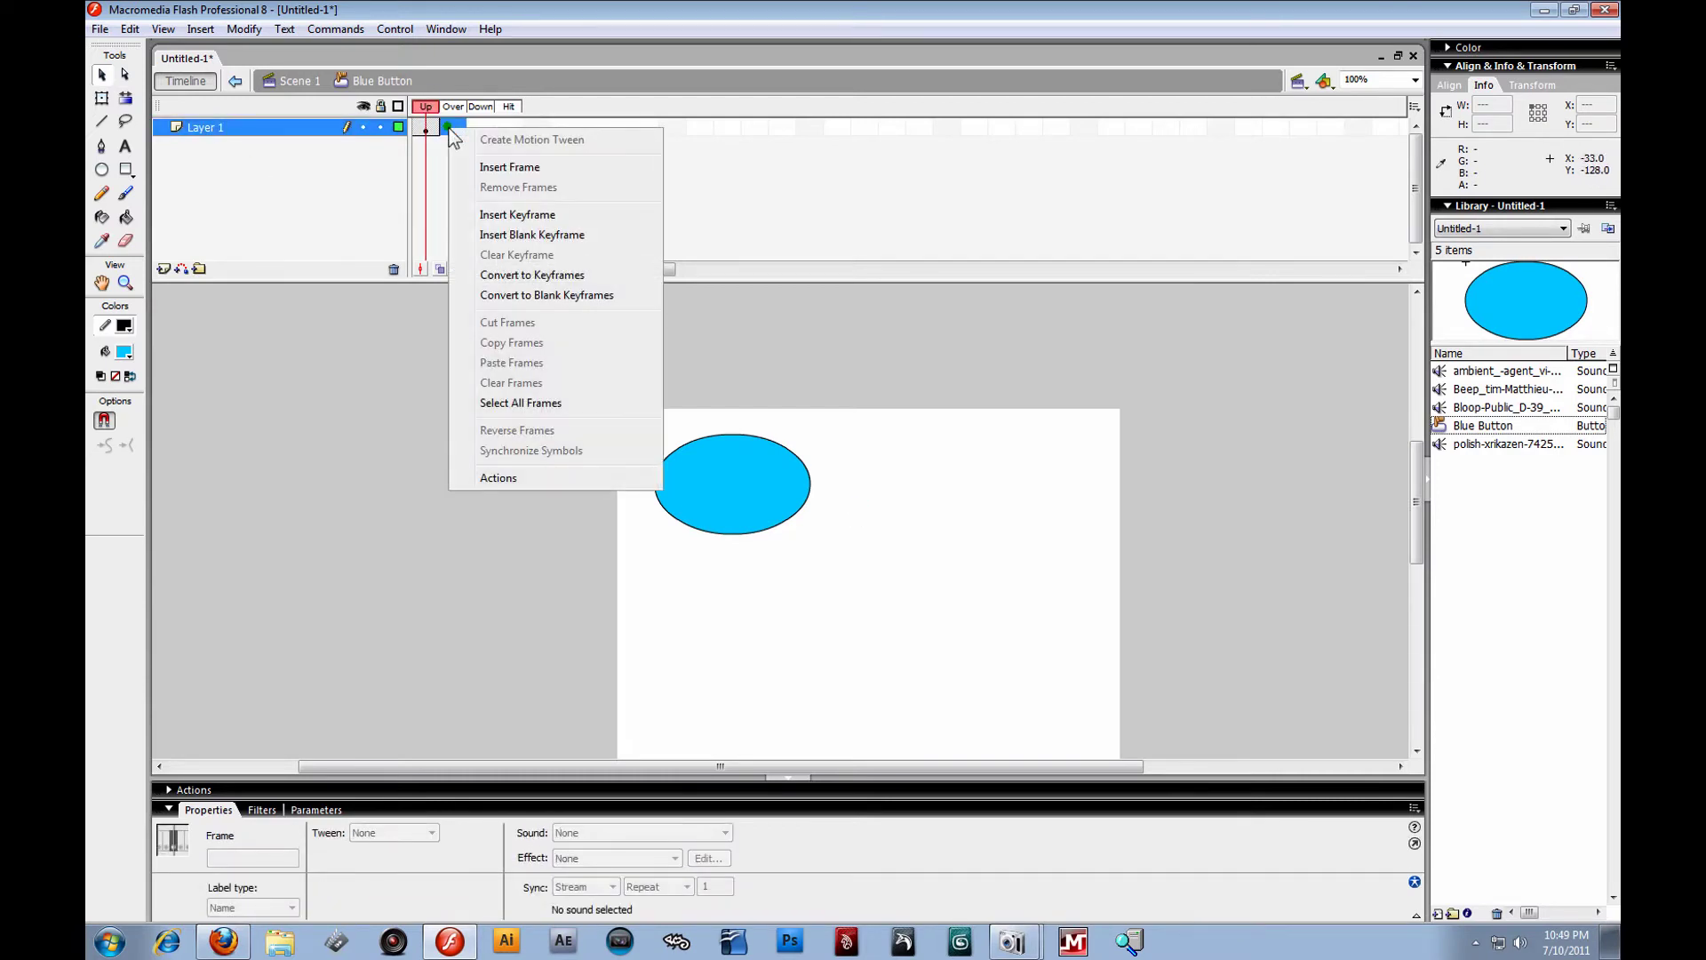
left_click(503, 214)
left_click(862, 392)
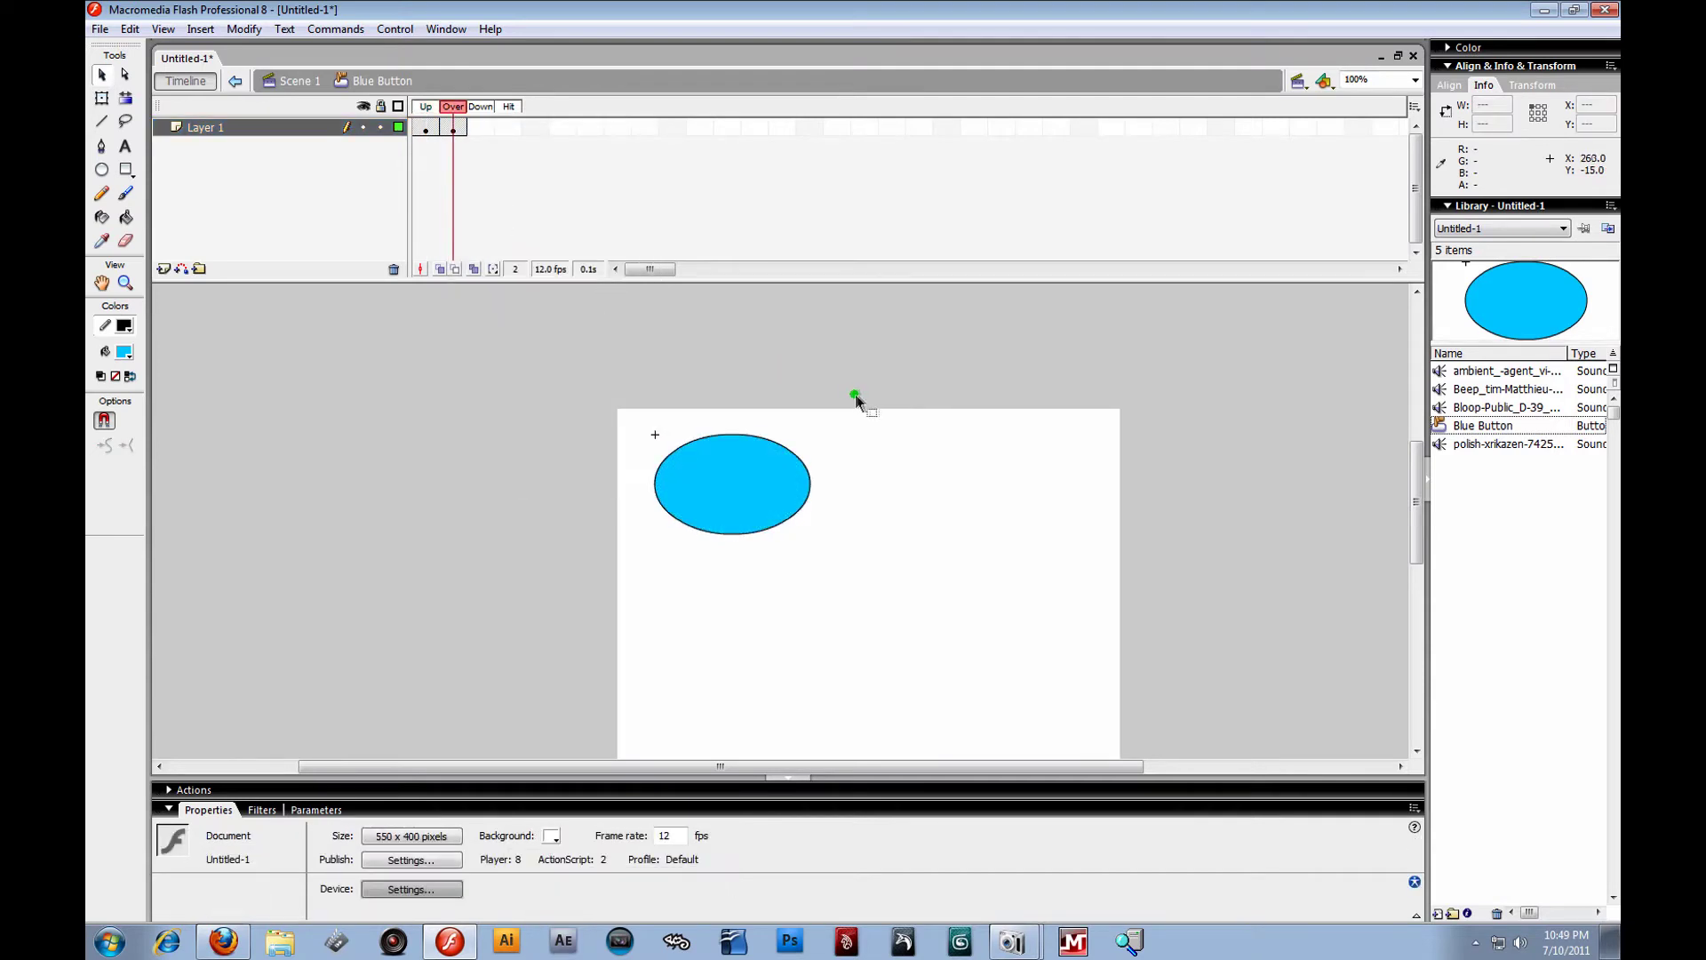
Set the oval's fill to red in the Over frame.
left_click(729, 480)
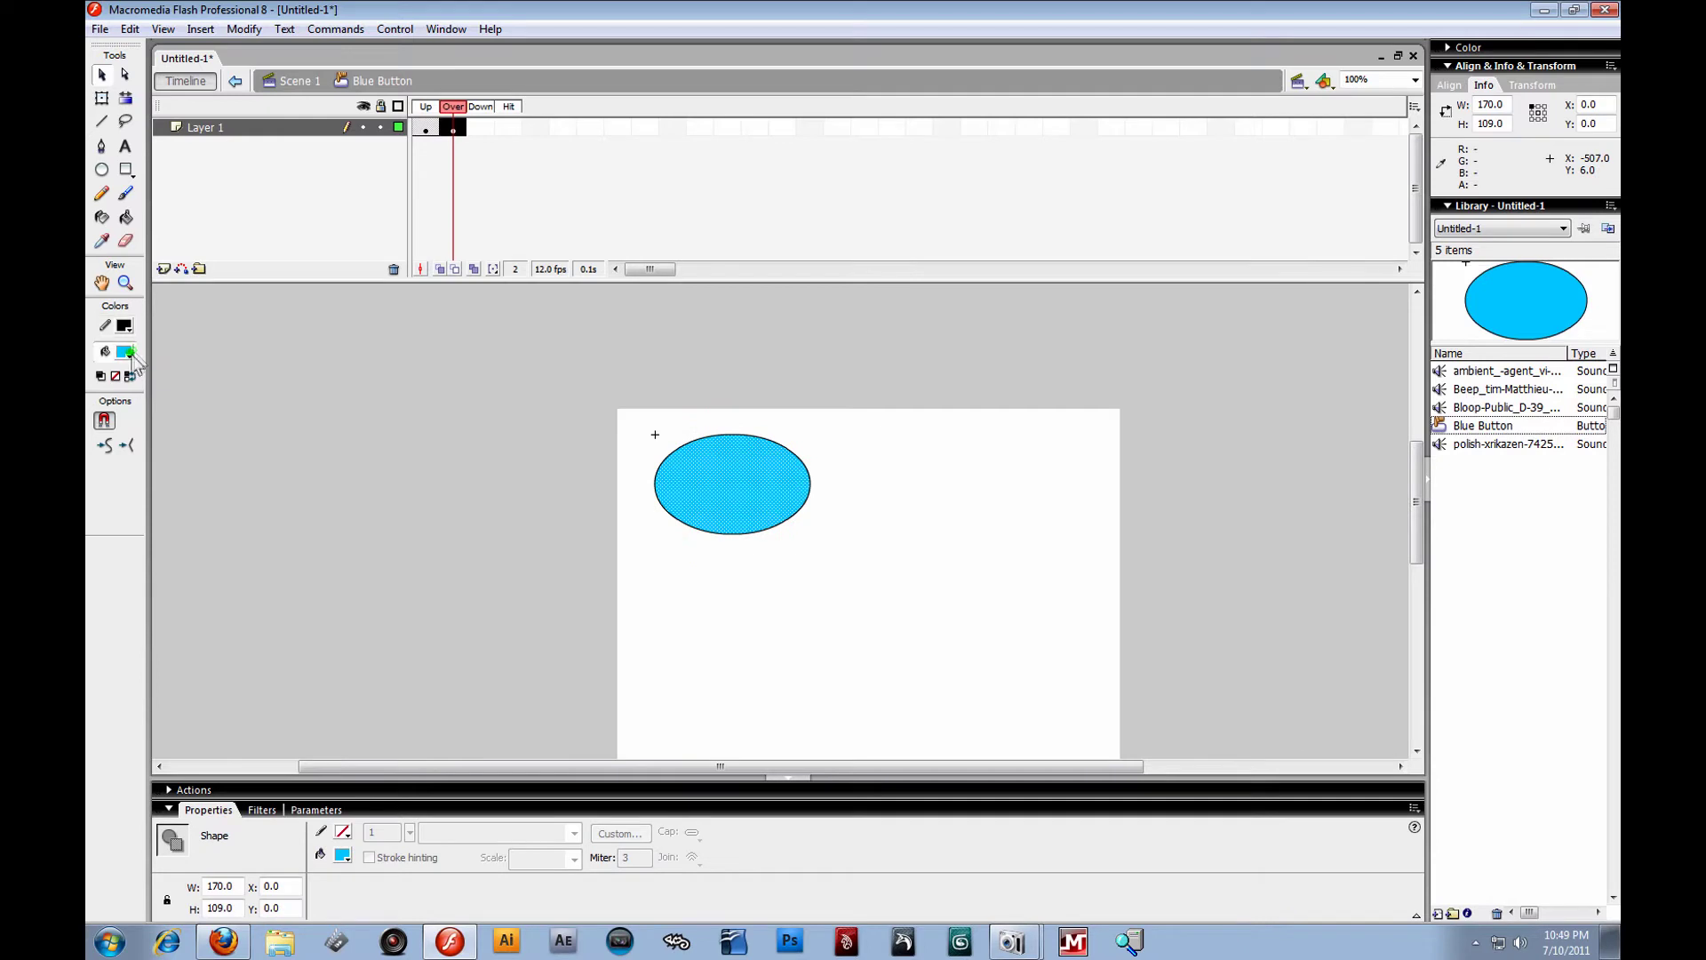
left_click(124, 353)
left_click(116, 476)
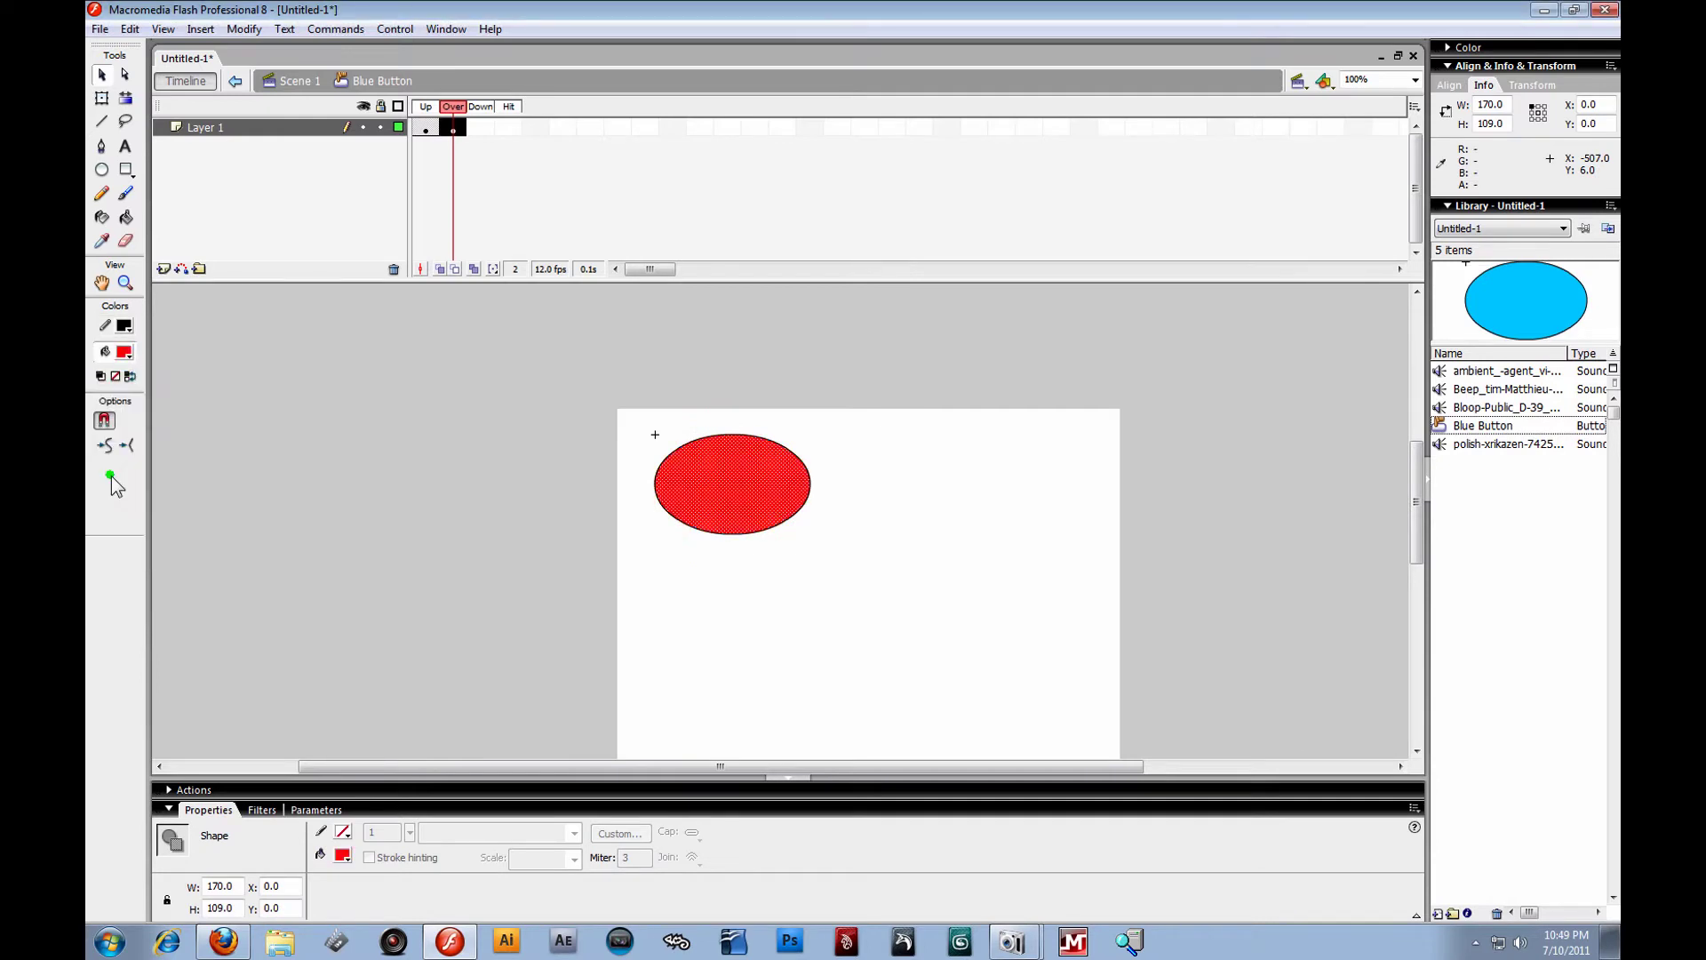
left_click(838, 435)
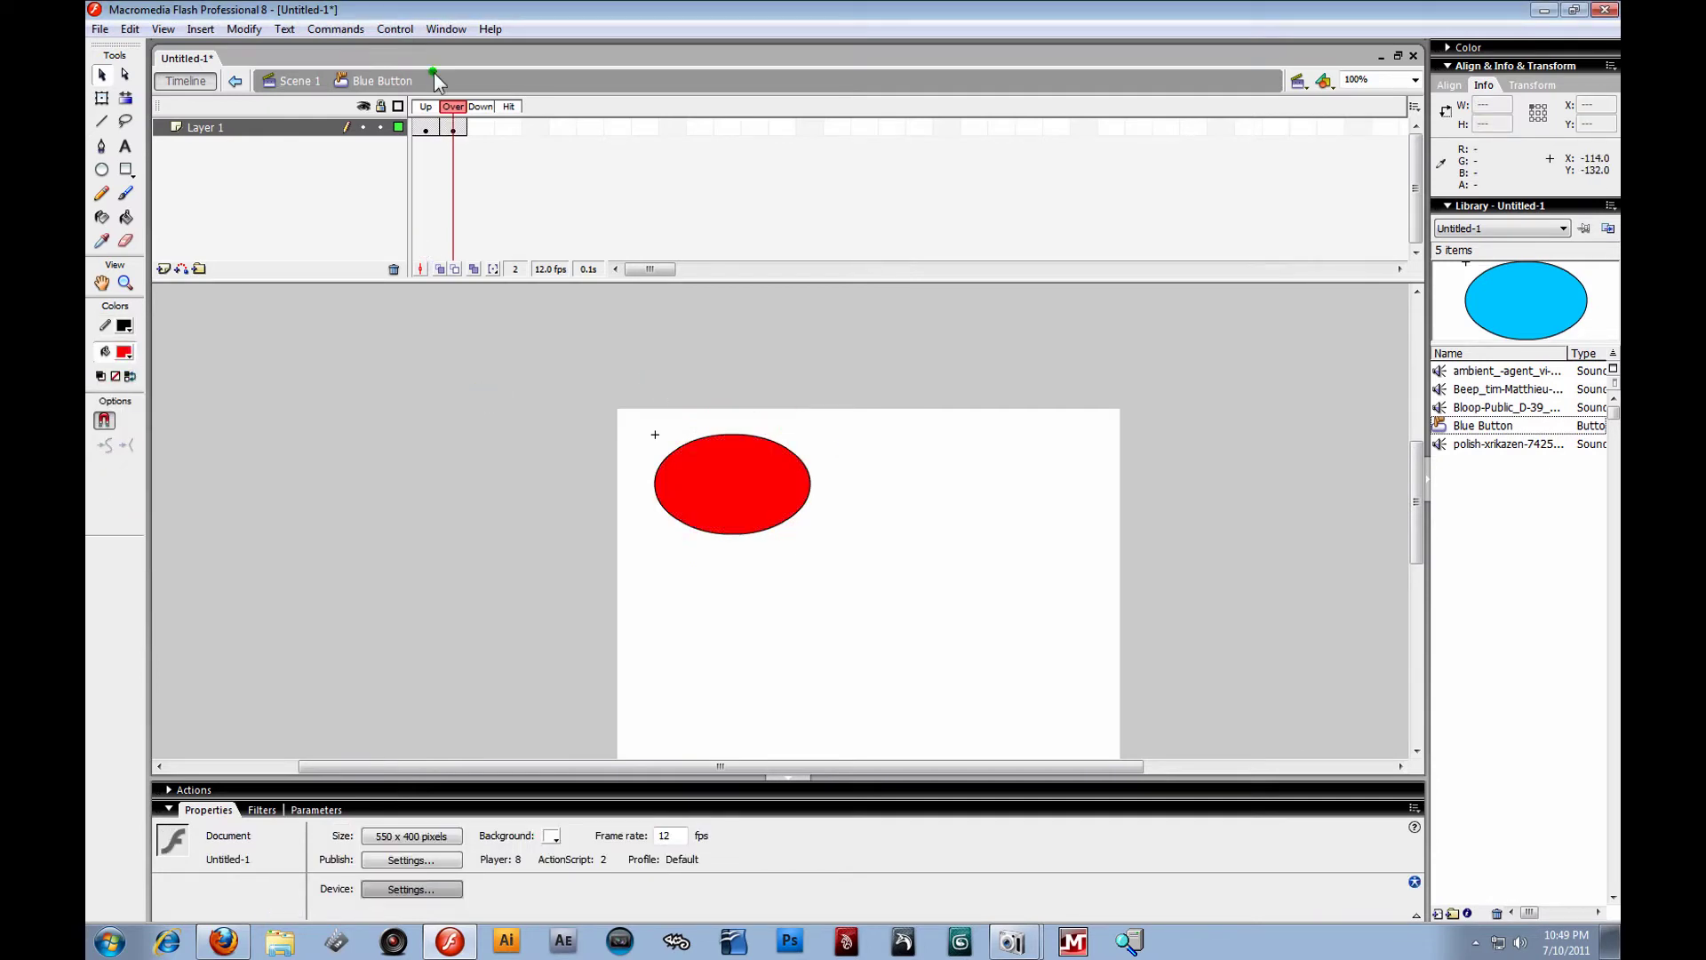
Compare the button's Up and Over frames, and return to Scene 1 to preview its rollover on the stage.
left_click(428, 127)
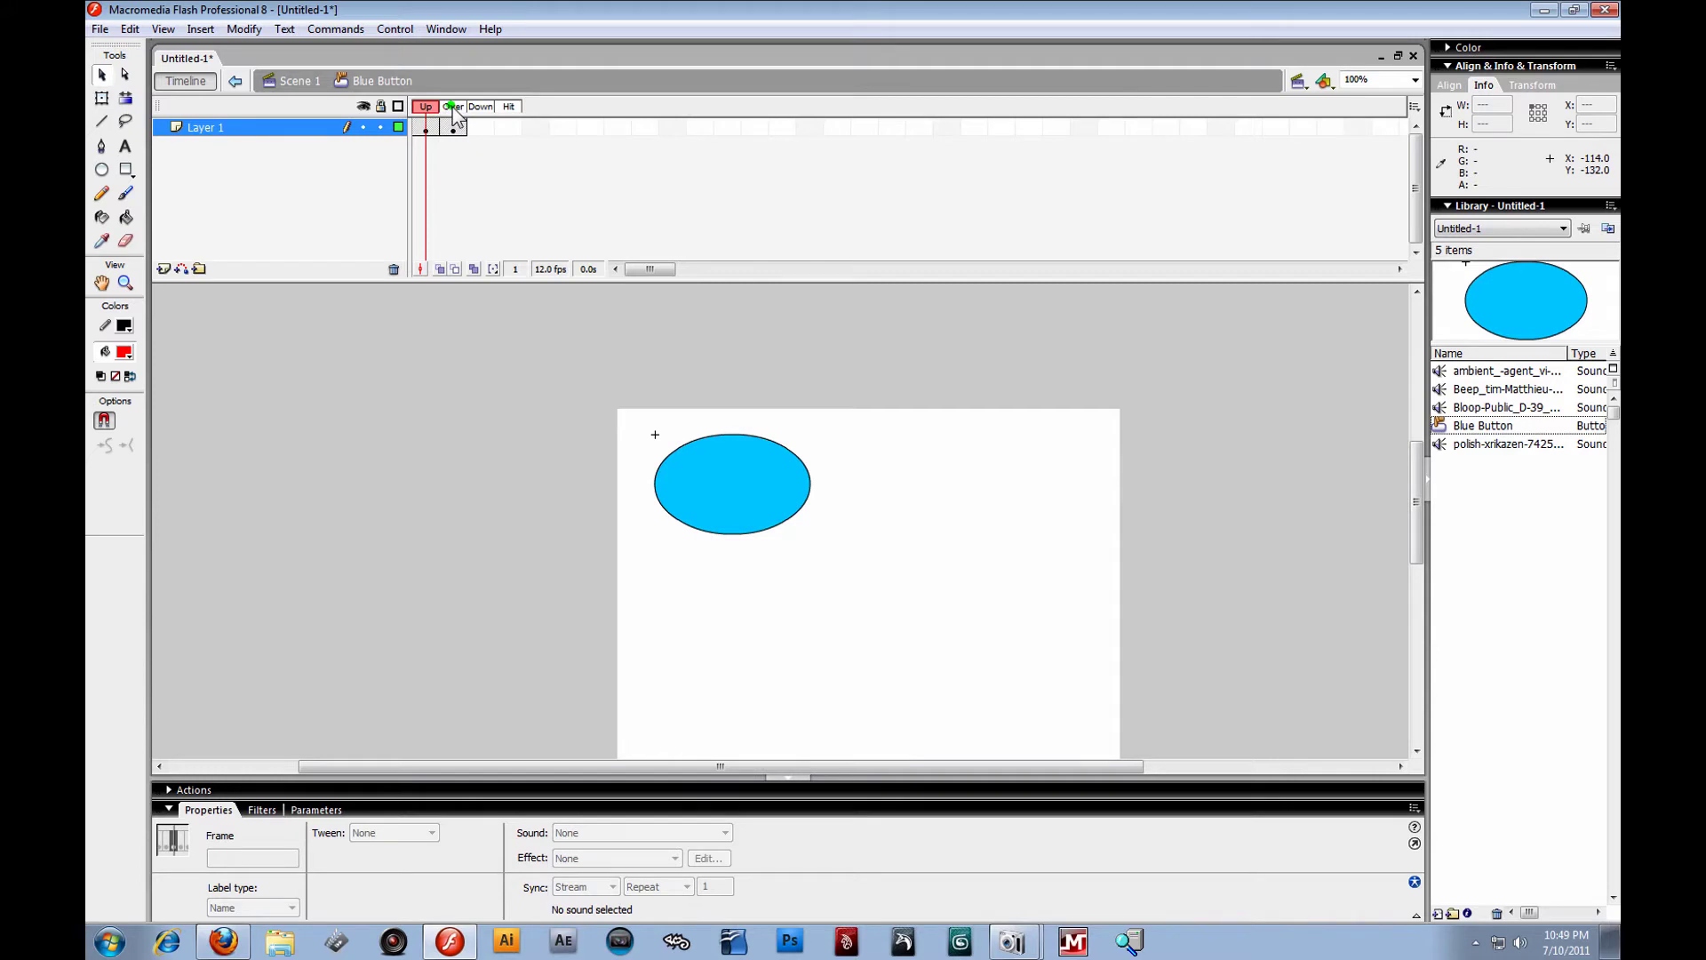
left_click(451, 107)
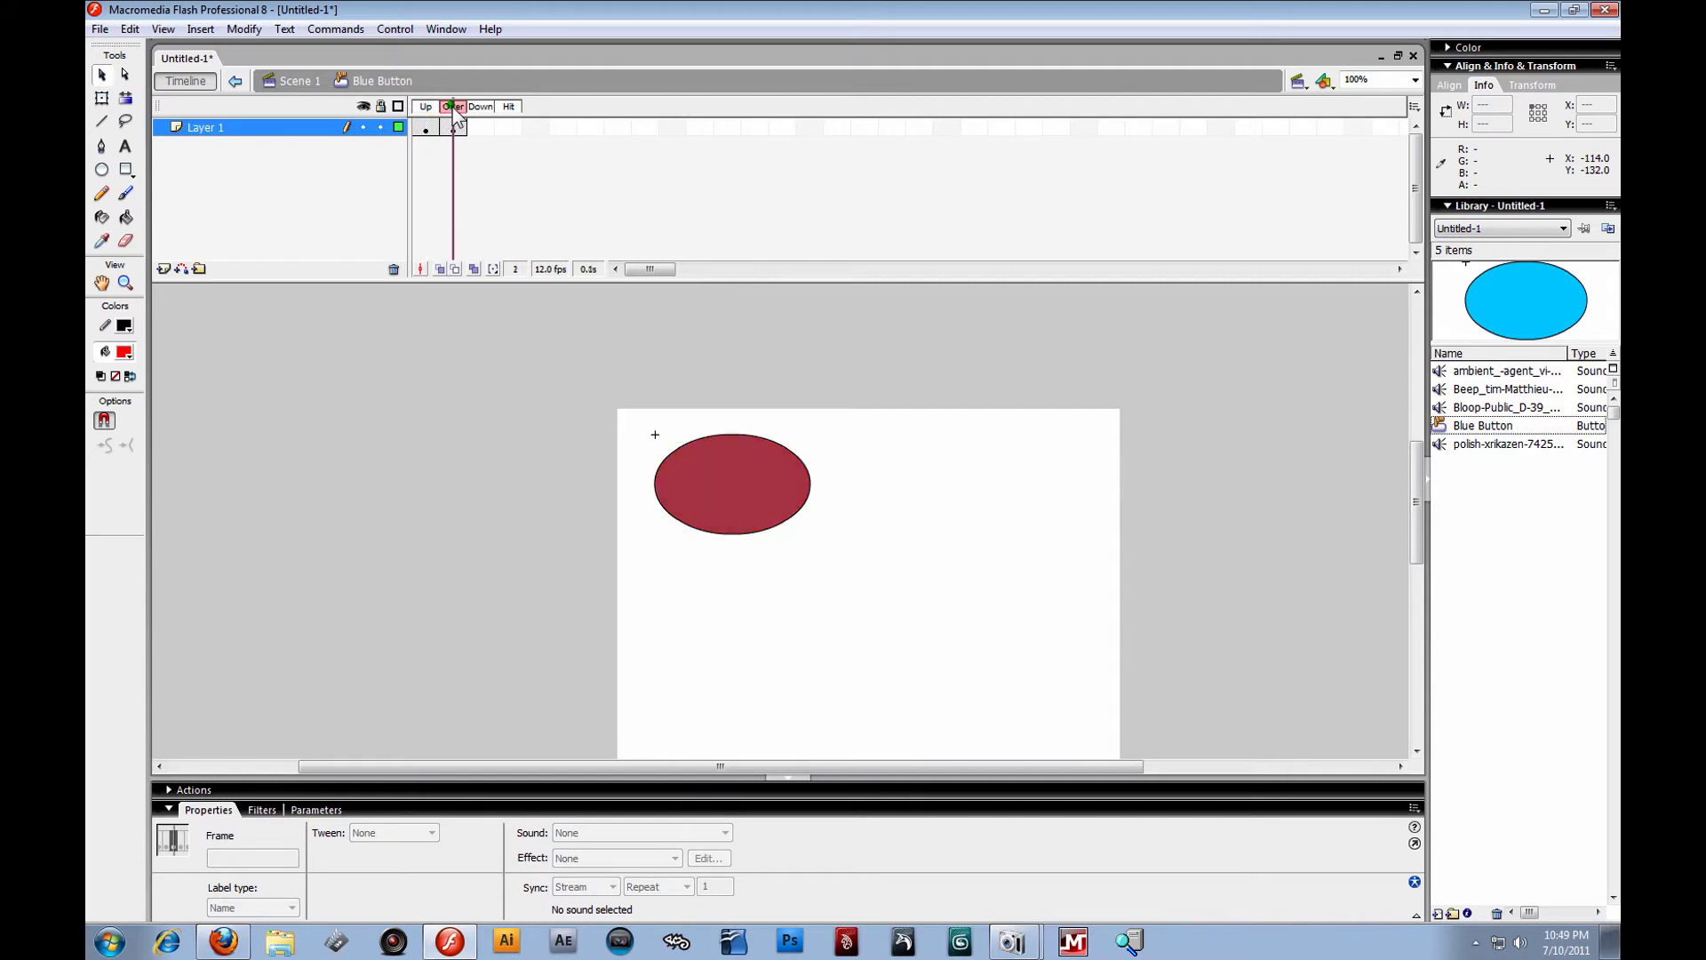
left_click(275, 85)
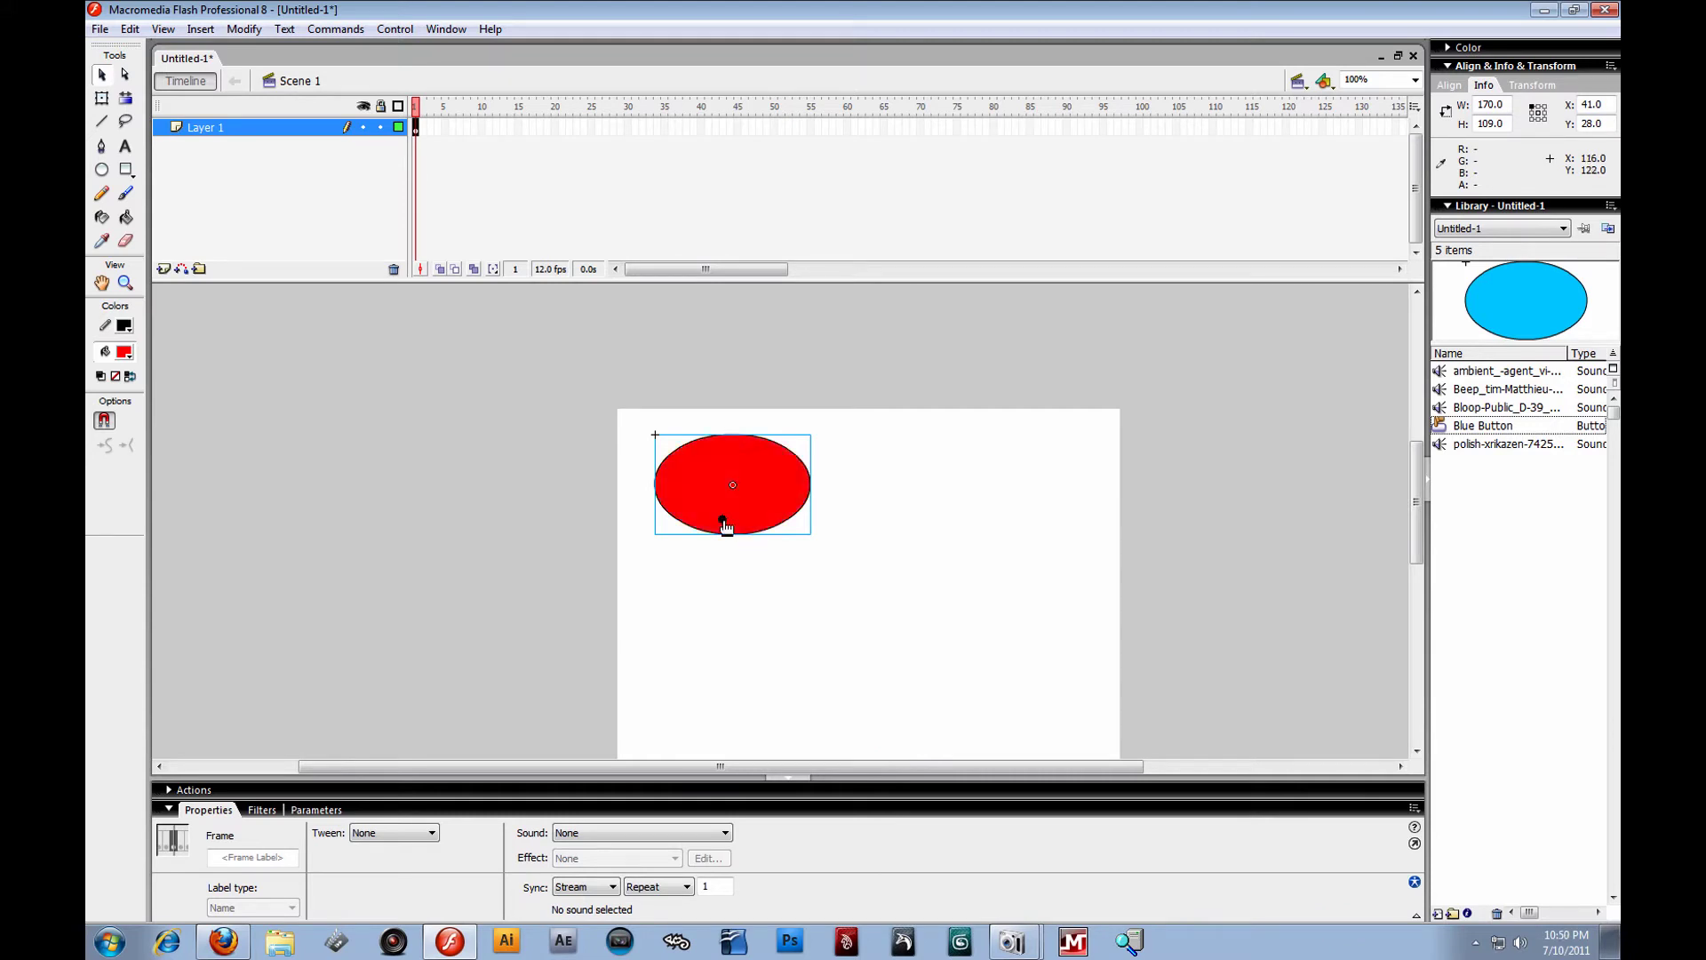
left_click(766, 500)
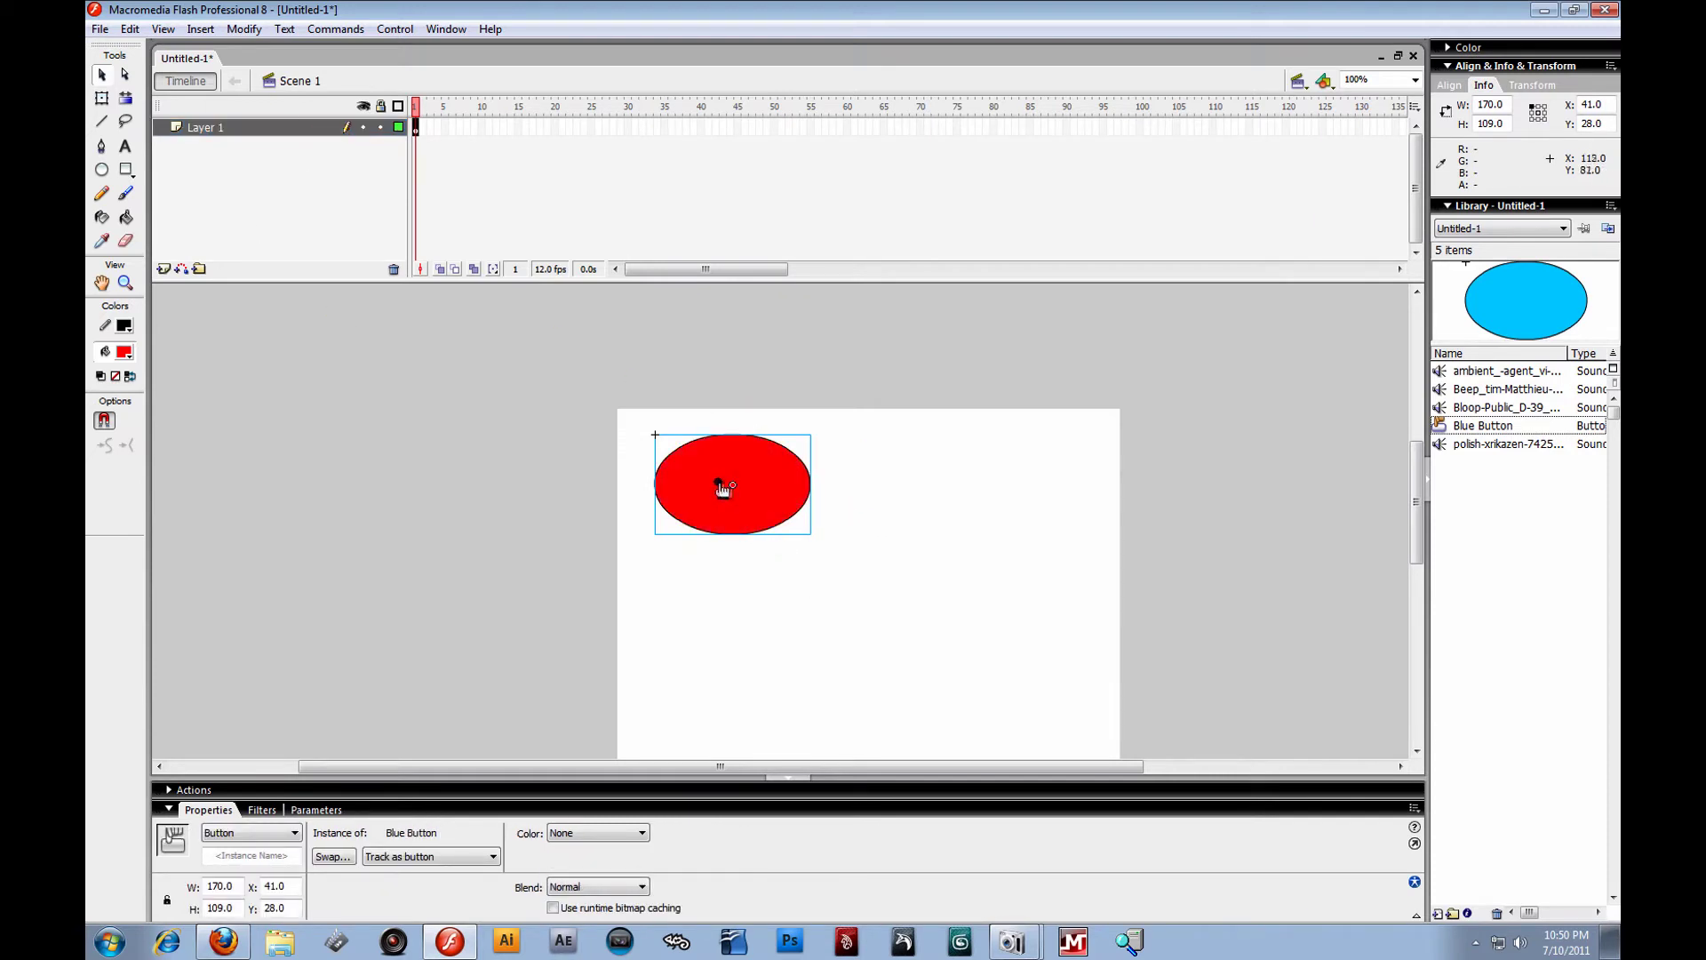
Open the Blue Button symbol for editing in place and insert a keyframe in its Down frame.
right_click(787, 481)
left_click(848, 722)
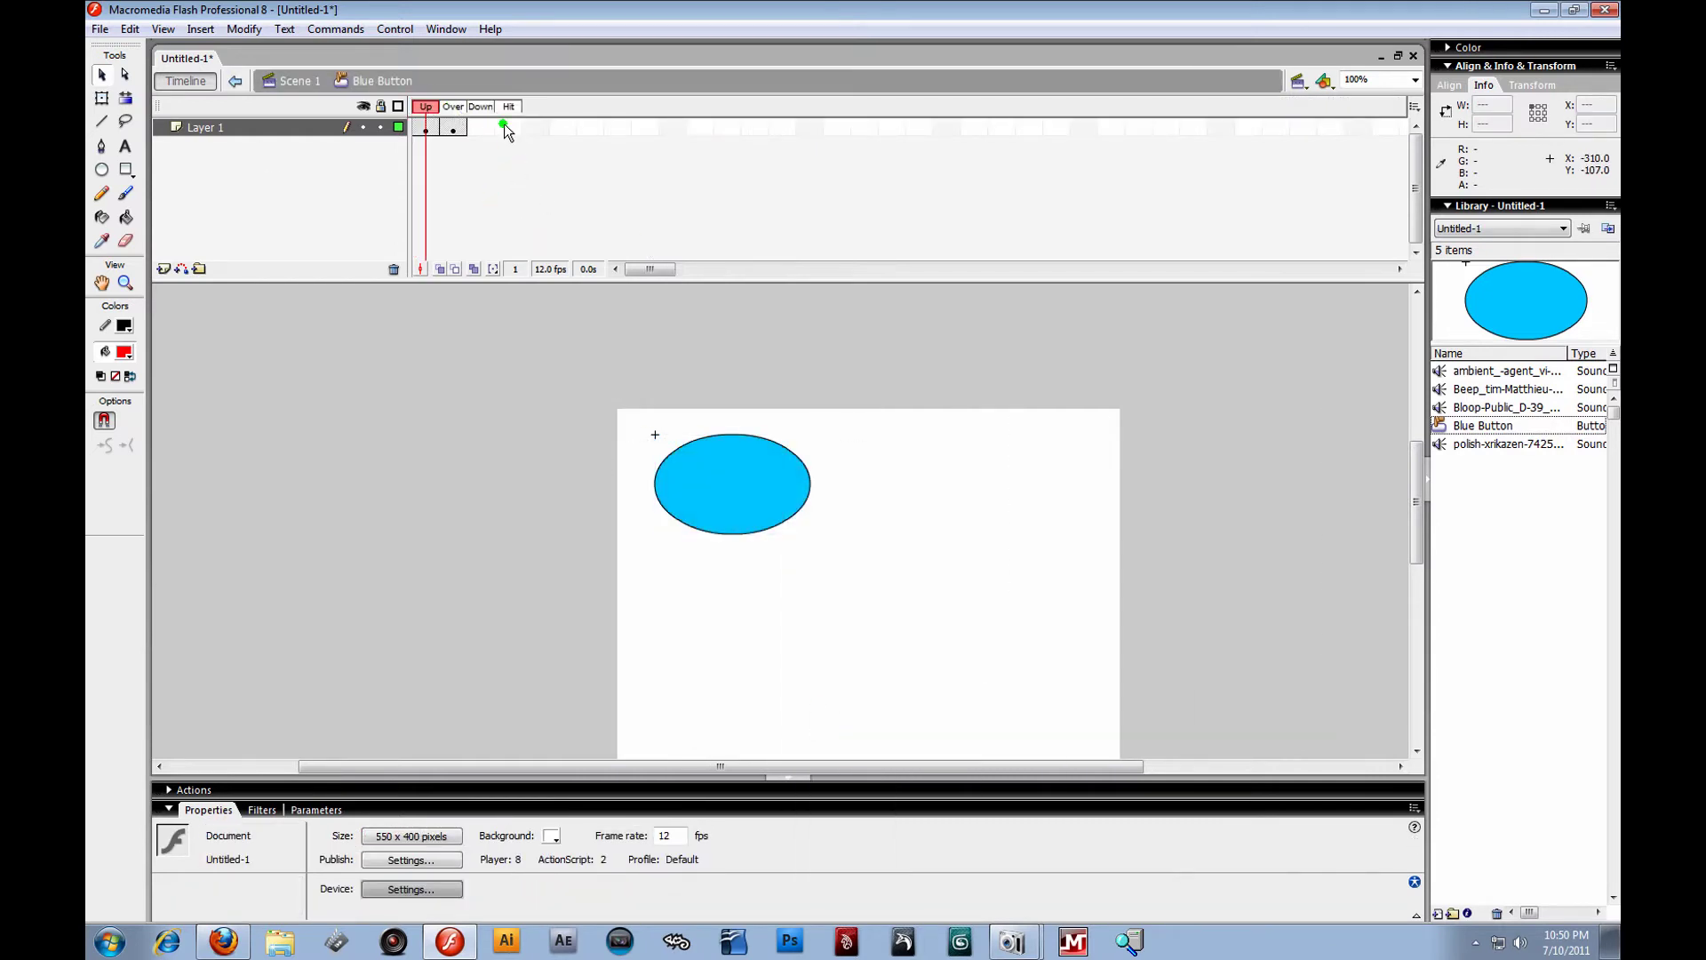
left_click(478, 127)
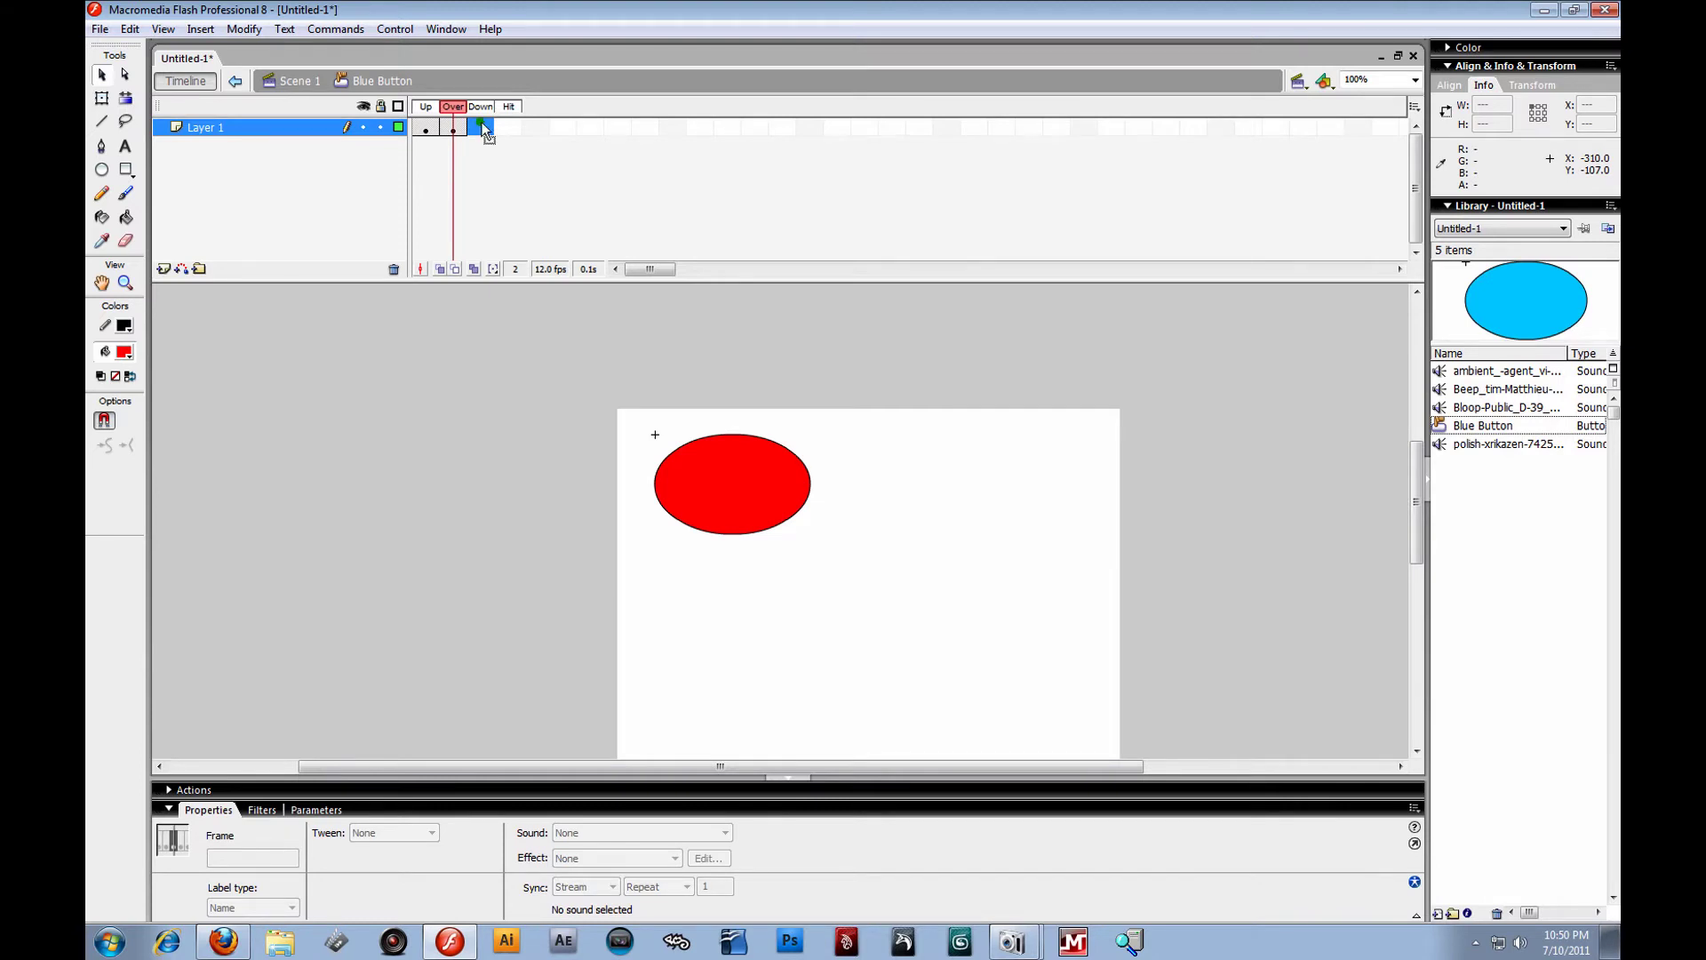
right_click(484, 130)
left_click(552, 213)
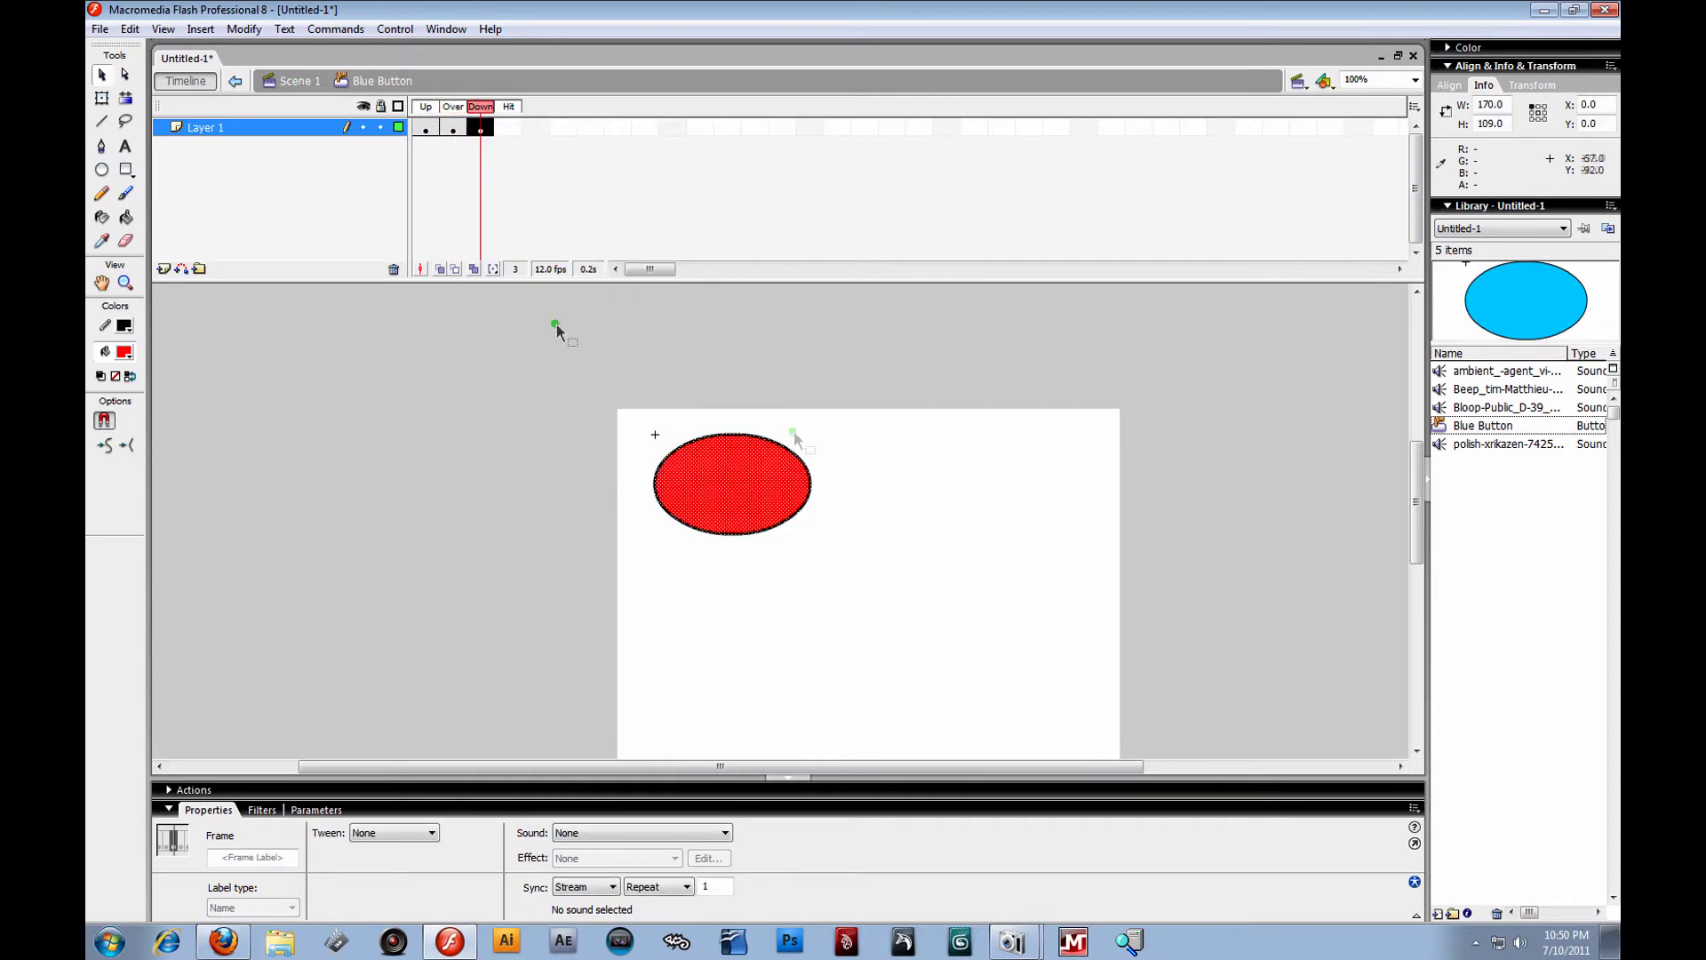
Set the oval's fill to purple in the Down frame.
left_click(827, 435)
left_click(747, 483)
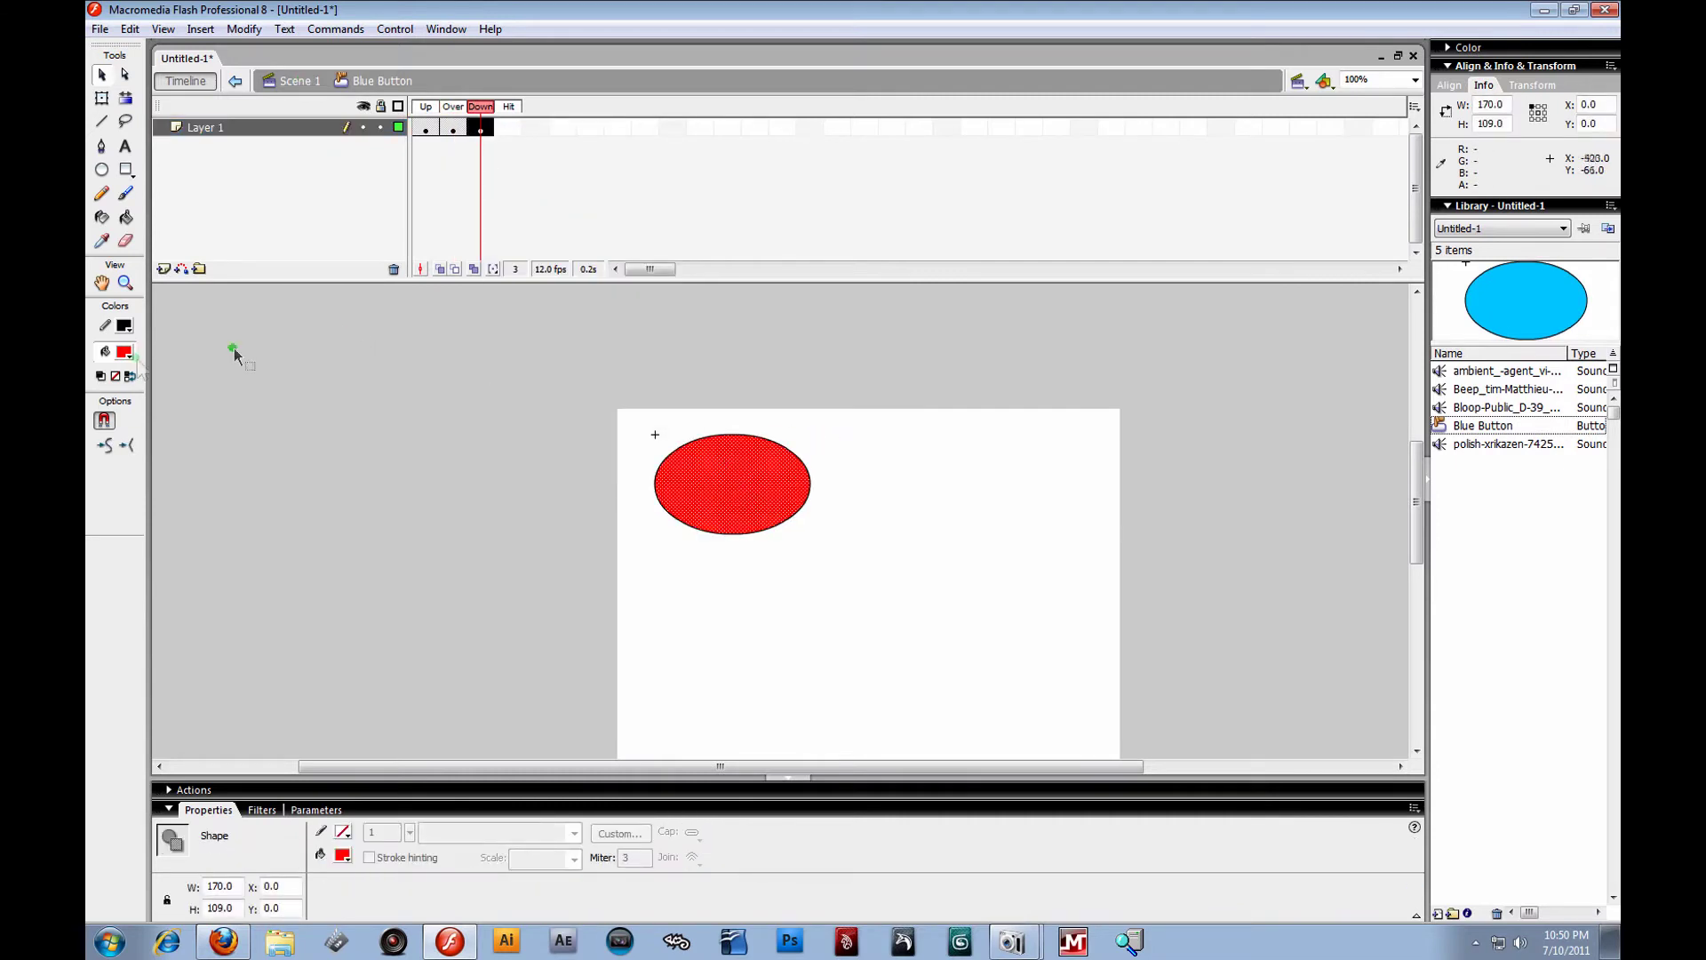
left_click(125, 352)
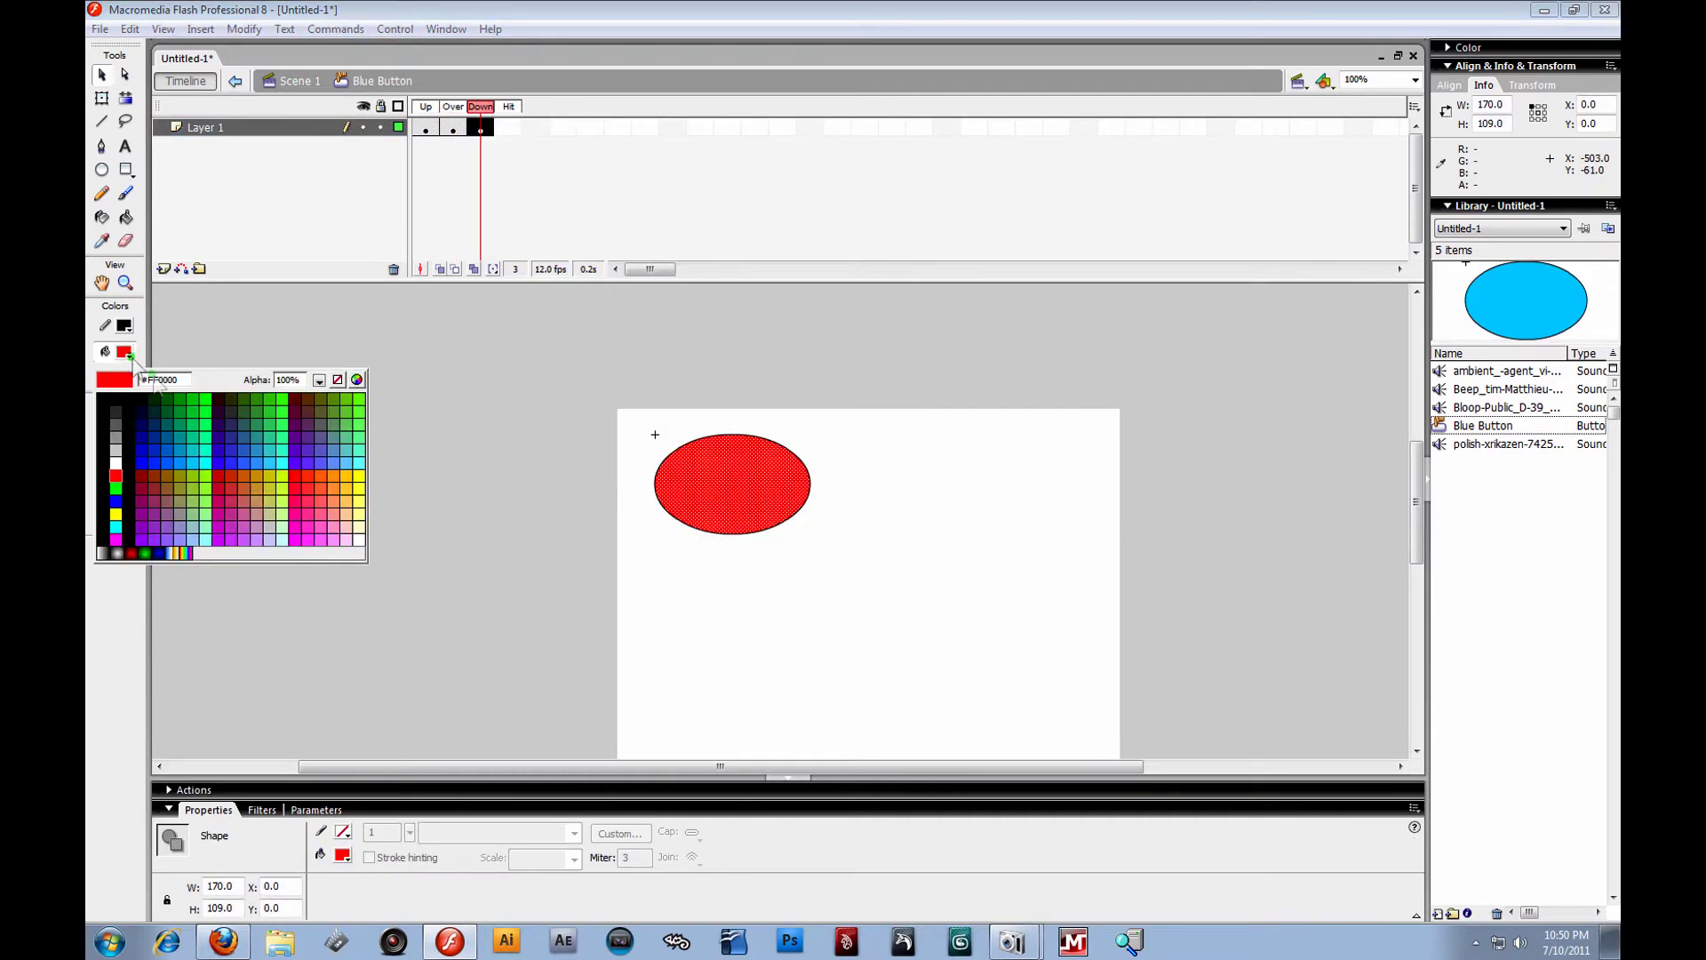
left_click(309, 437)
left_click(946, 498)
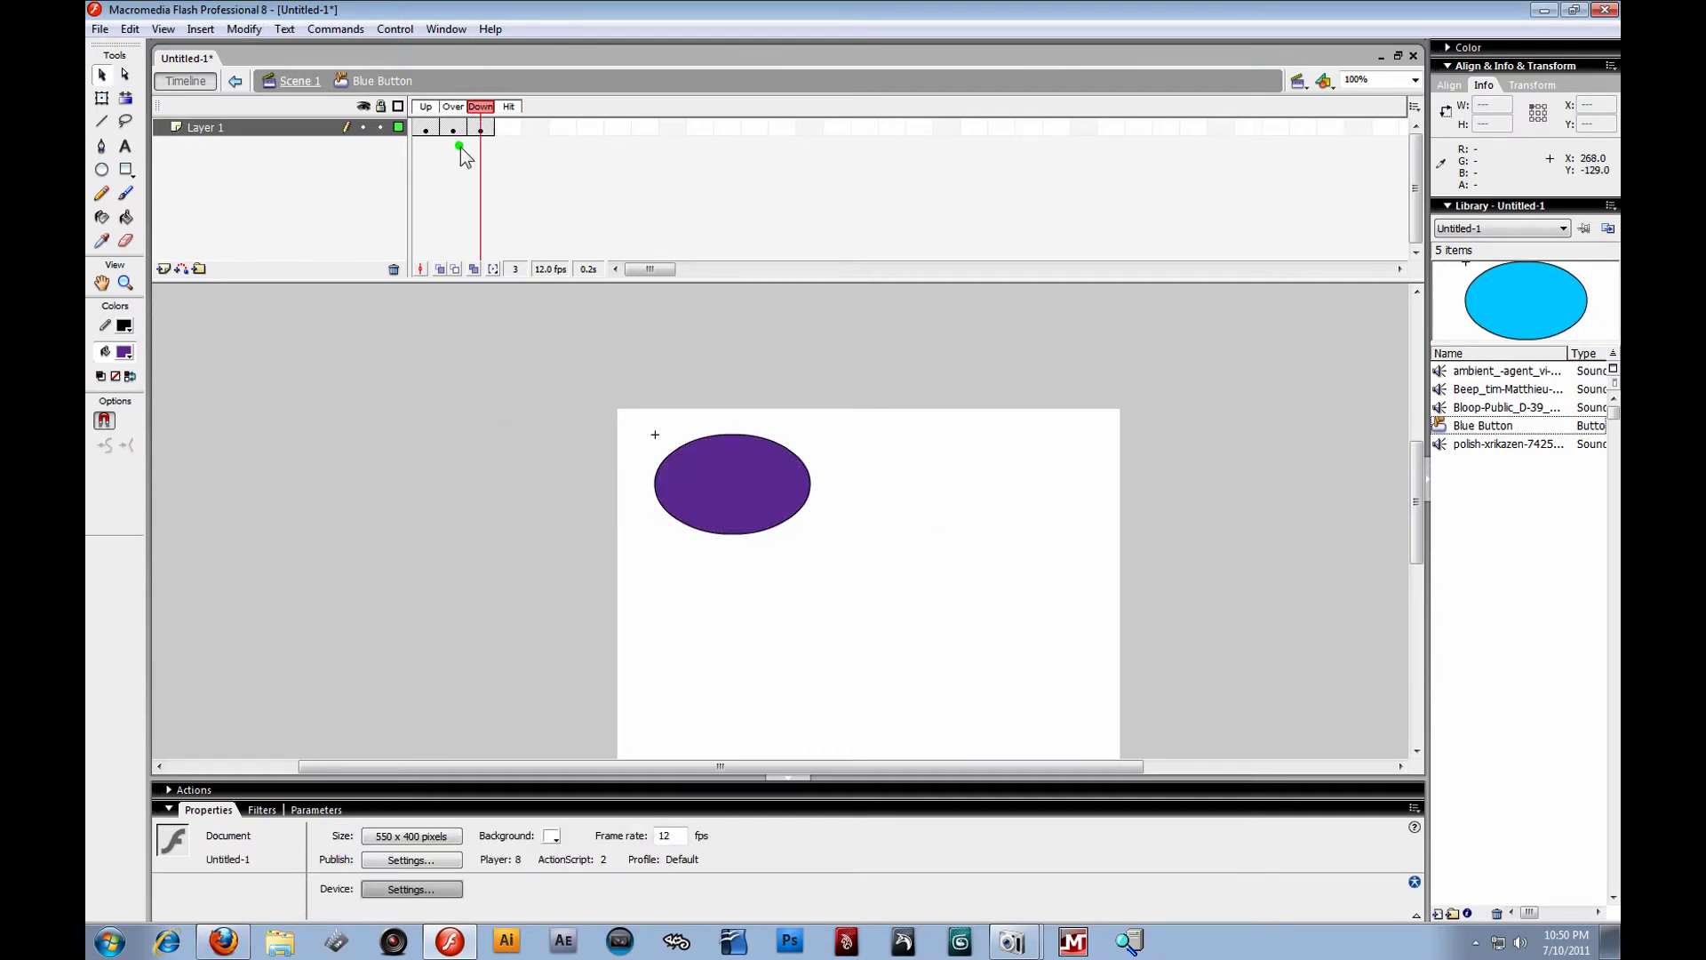
Return to Scene 1 and preview the button's rollover and pressed states on the stage.
left_click(296, 80)
left_click(875, 544)
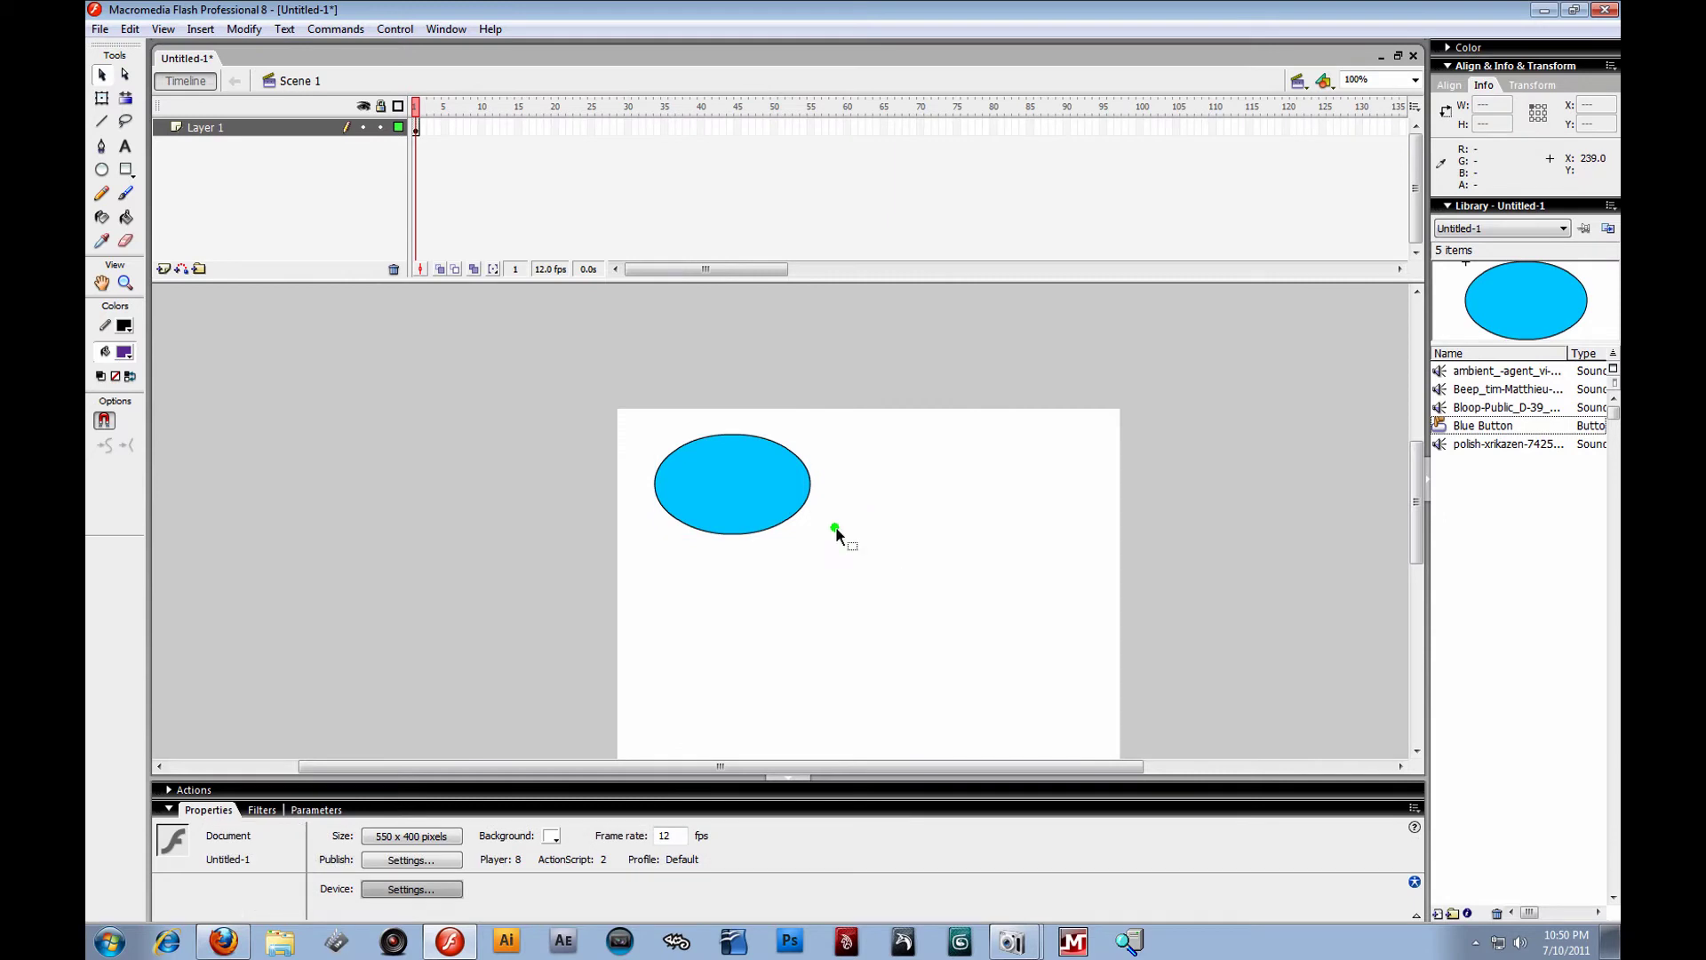
left_click(732, 459)
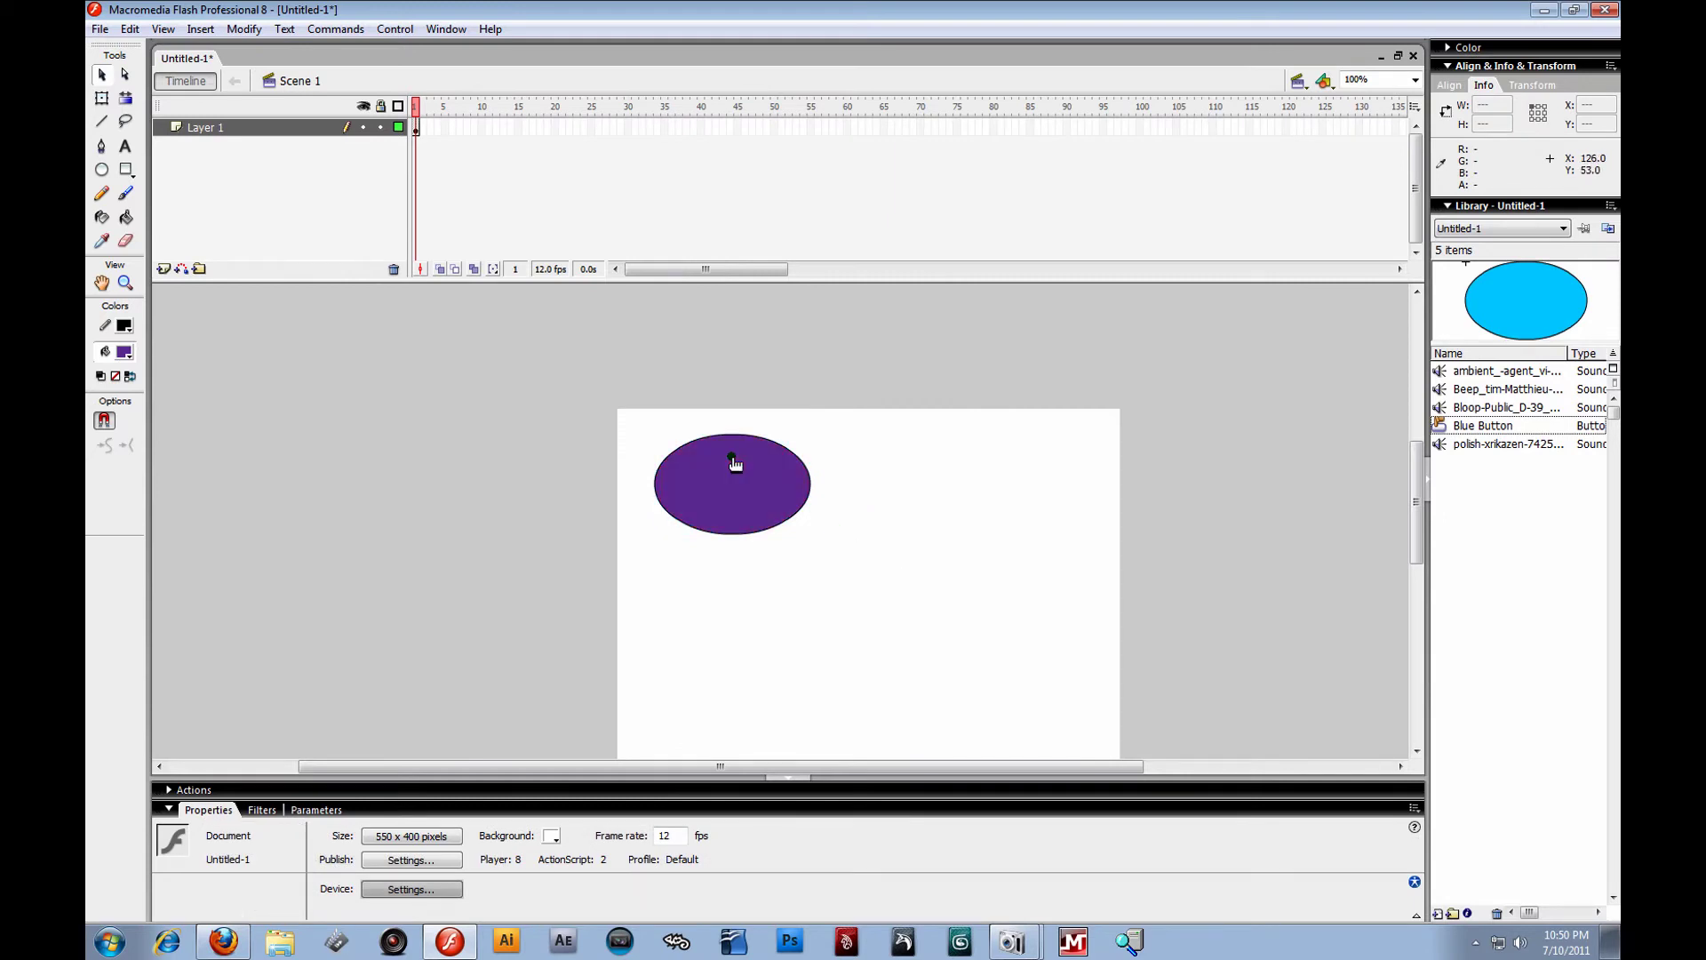
left_click(765, 484)
left_click(758, 484)
left_click(728, 492)
Reopen Blue Button for editing in place and remove its Down frame.
right_click(726, 490)
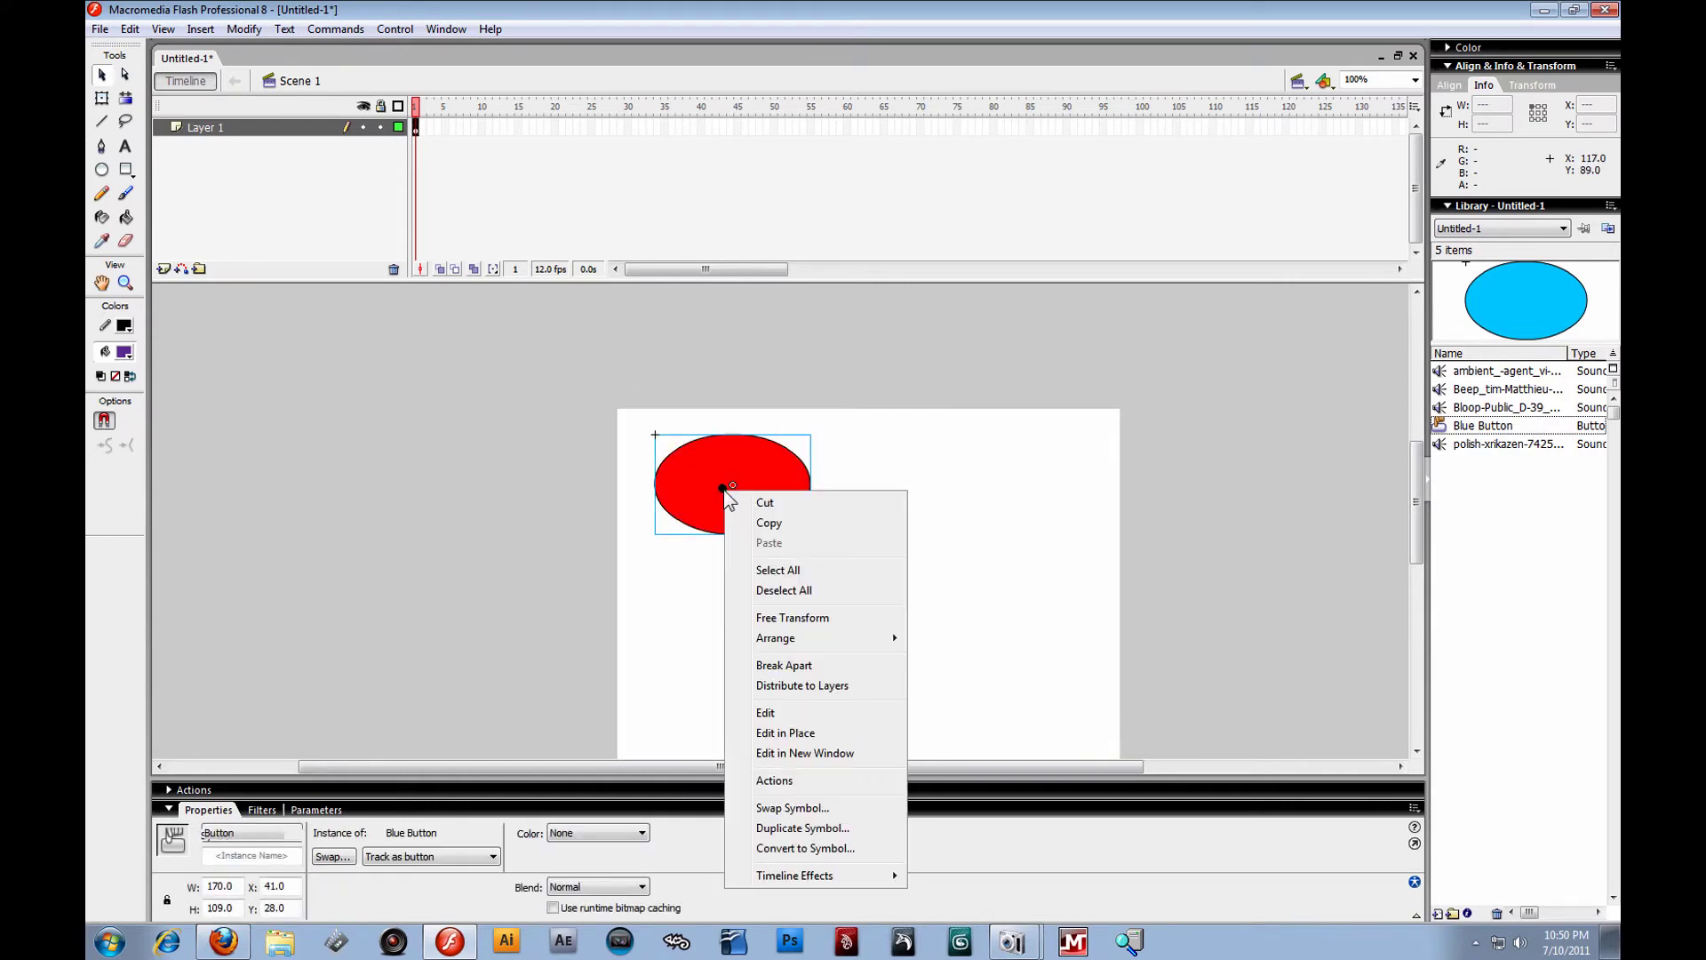
left_click(811, 735)
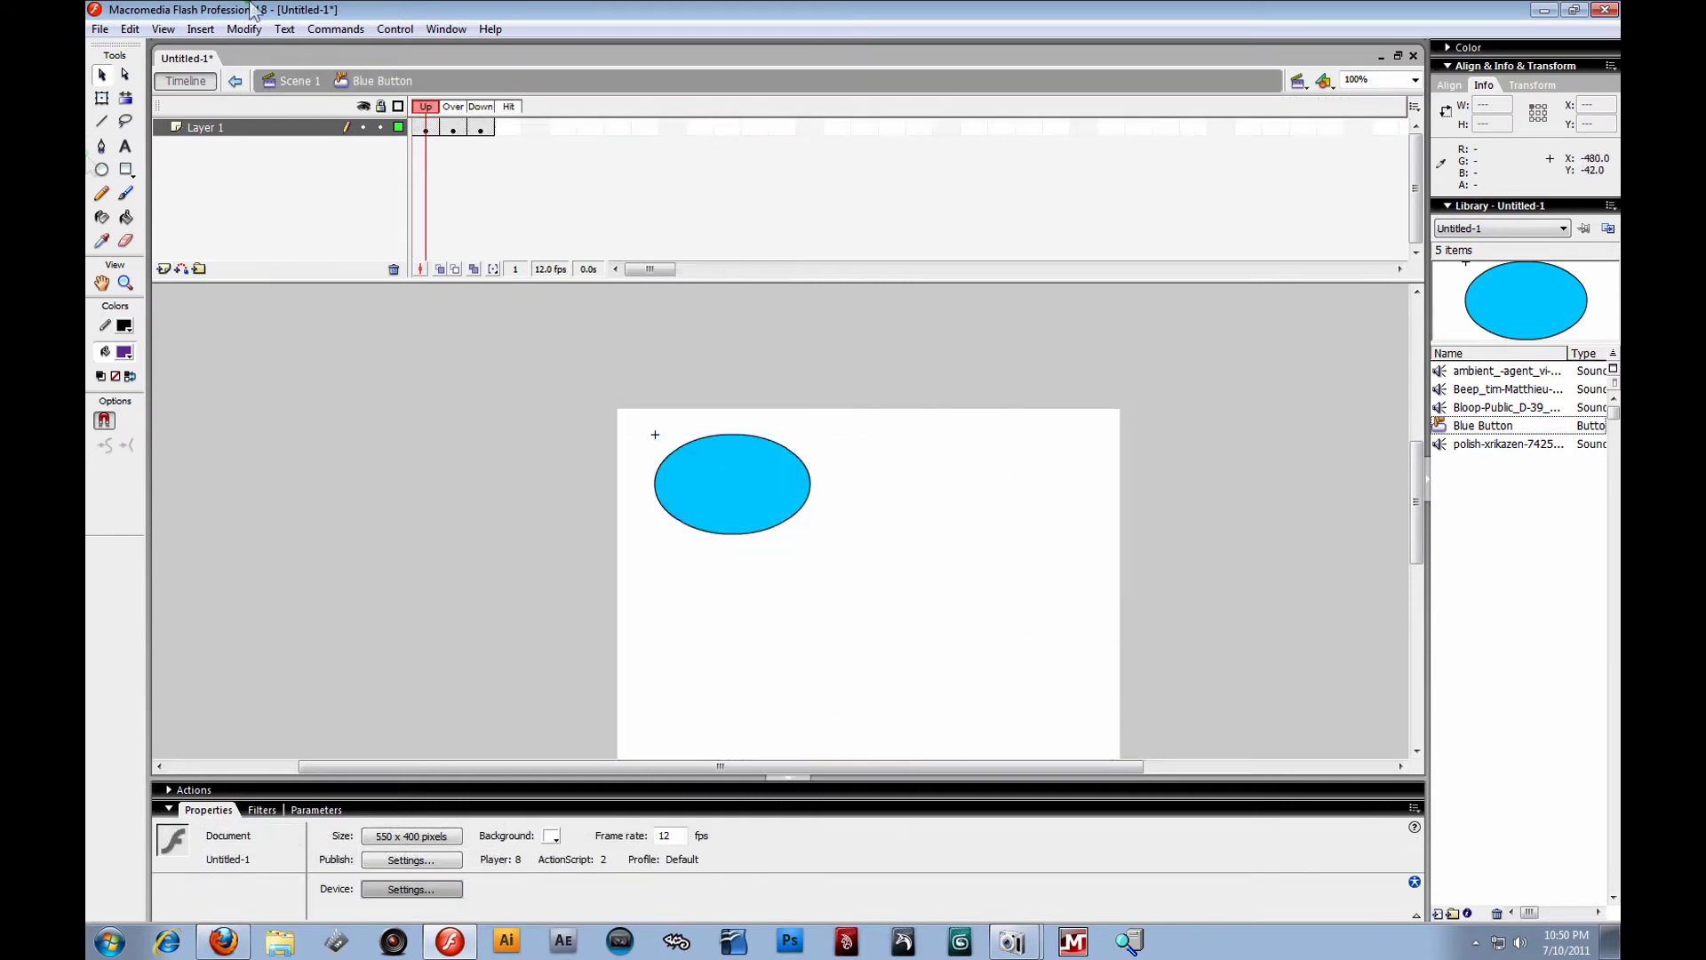
left_click(481, 129)
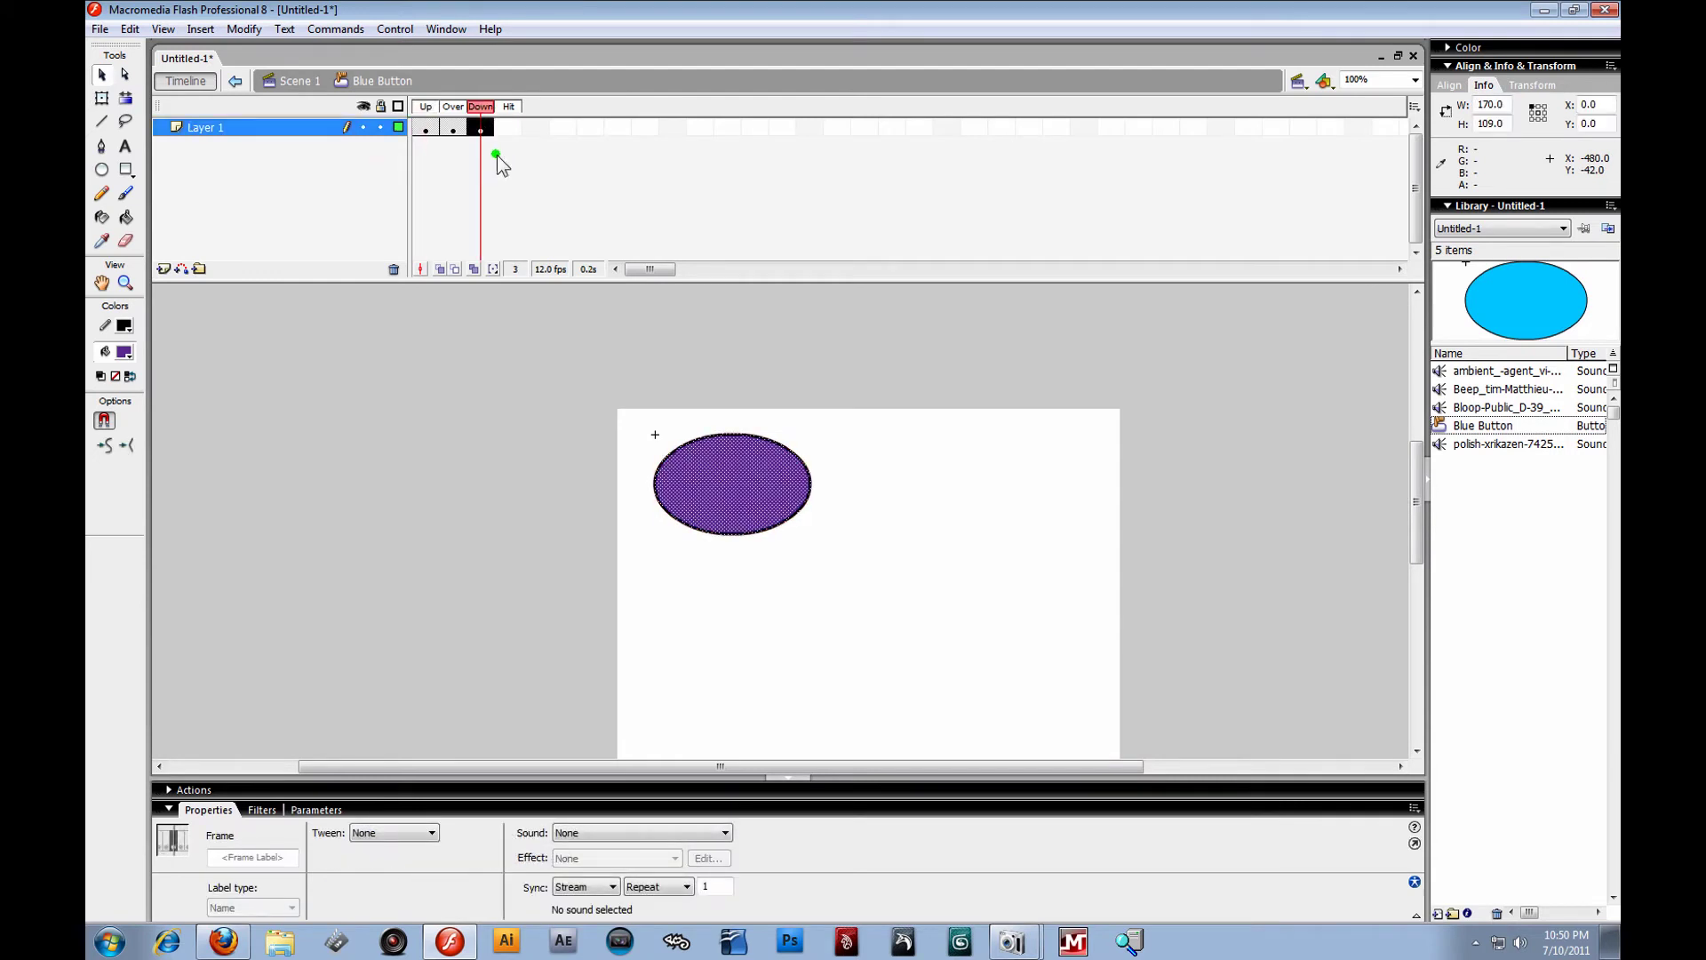
right_click(481, 128)
left_click(535, 189)
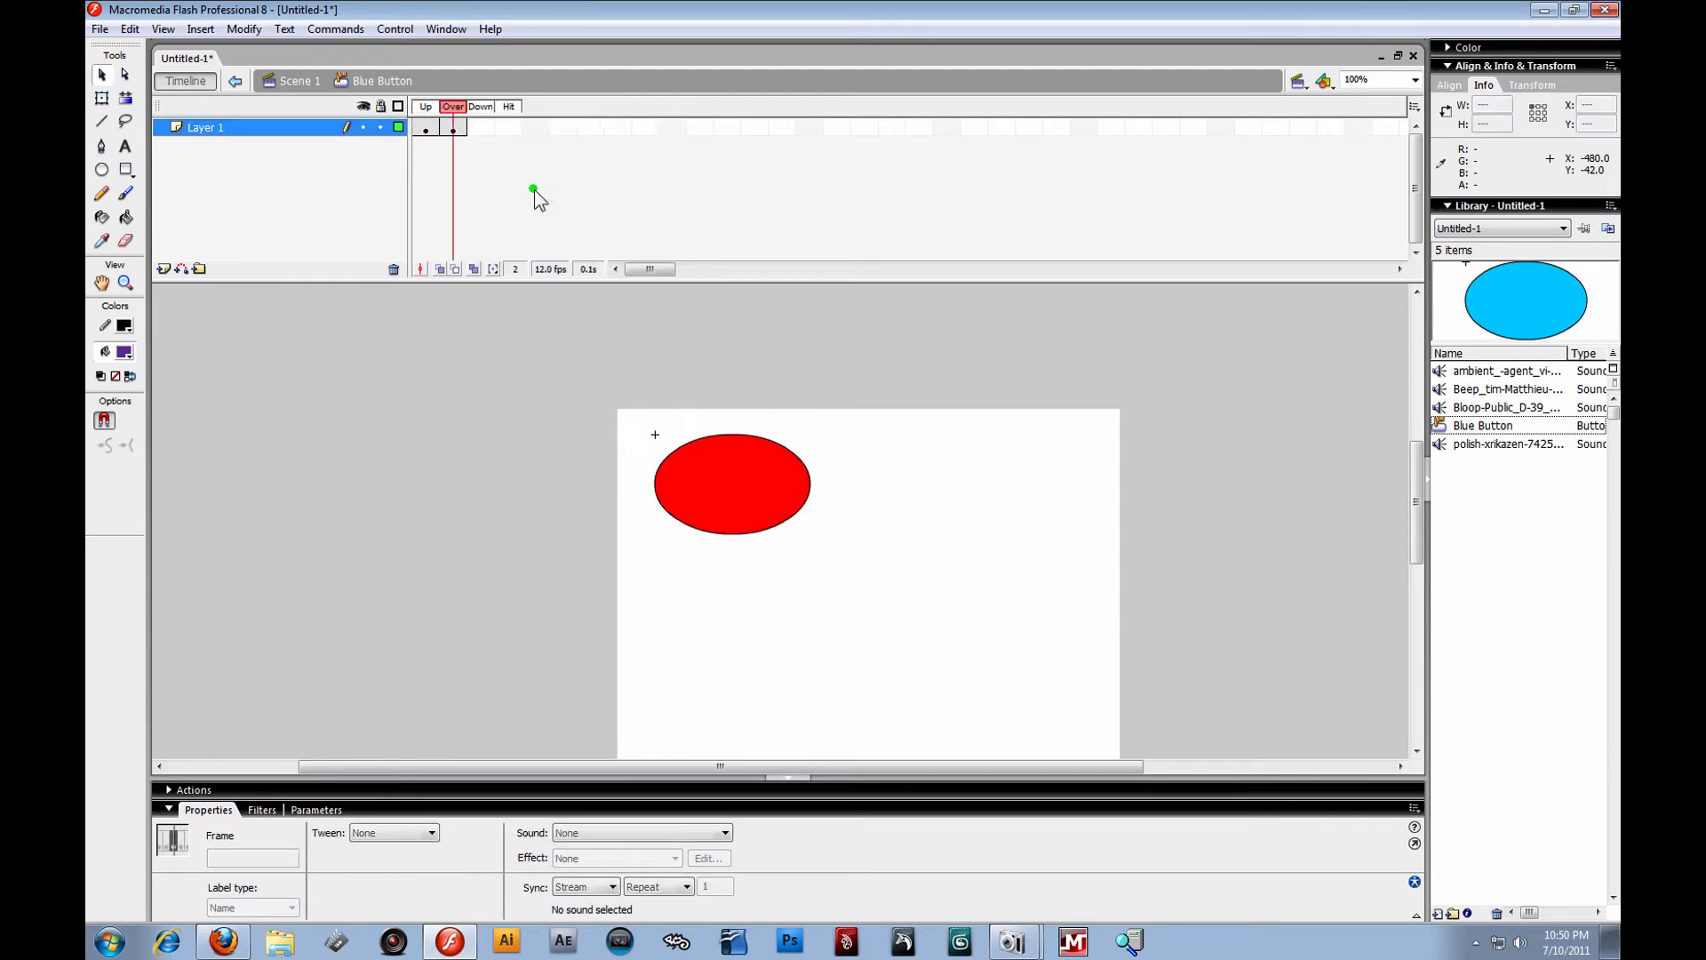
Insert frames in Down and Hit so the red Over oval extends through both states.
left_click_drag(475, 127, 516, 134)
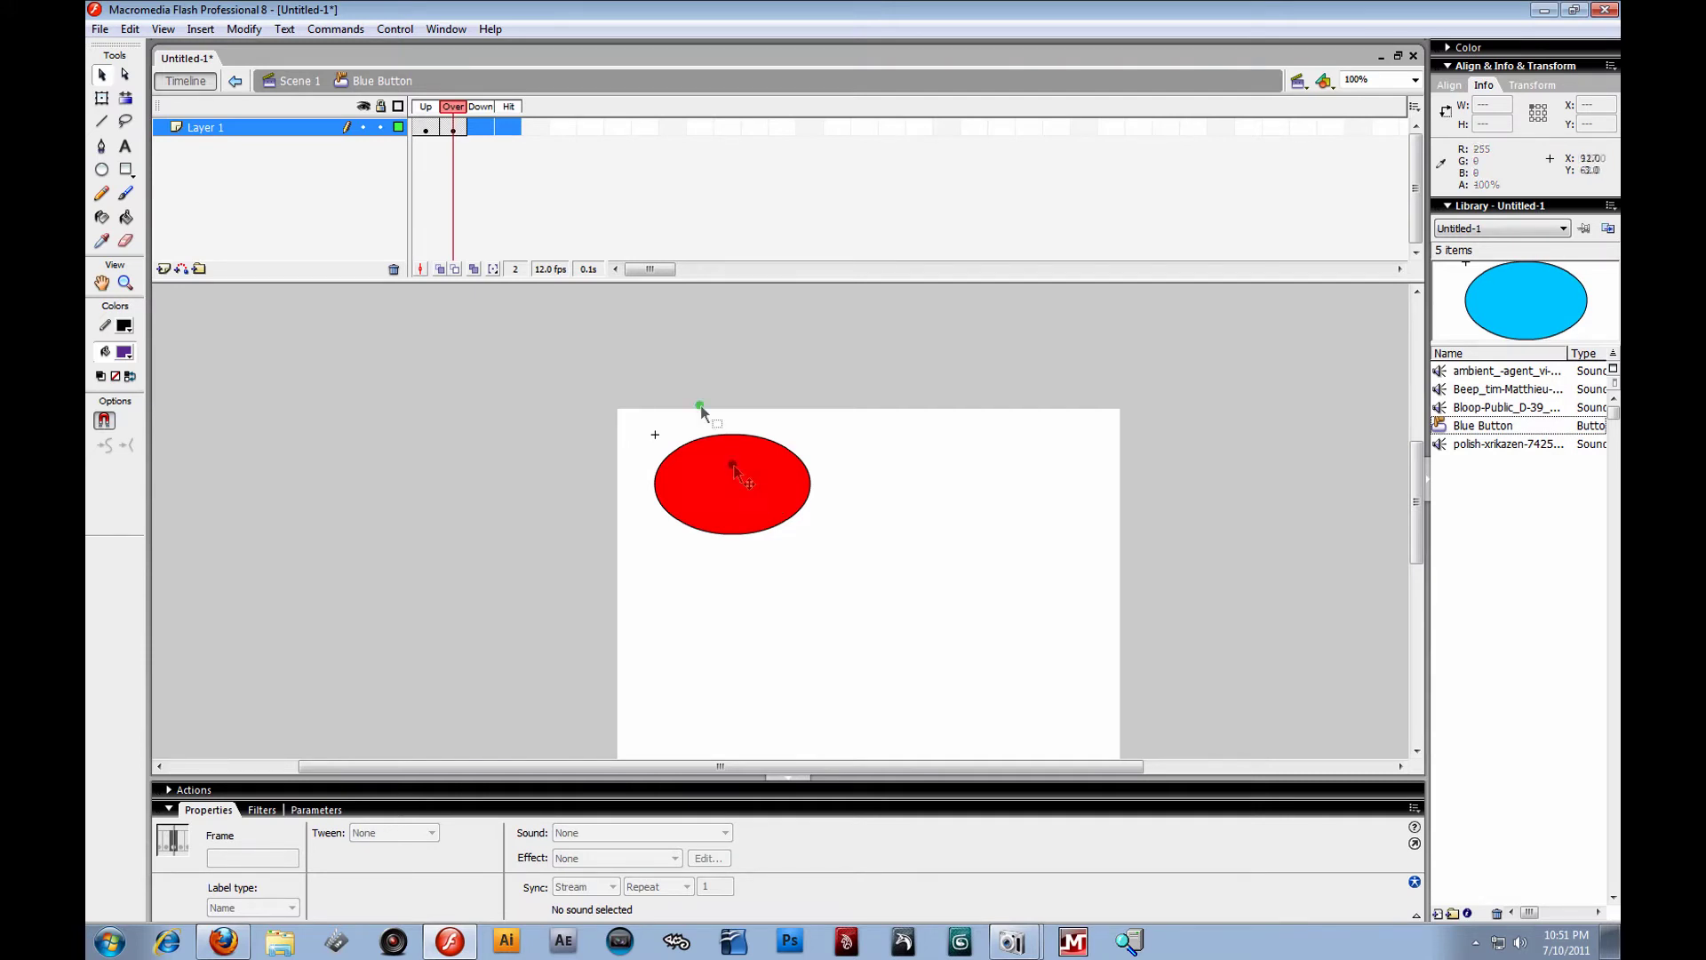
right_click(508, 130)
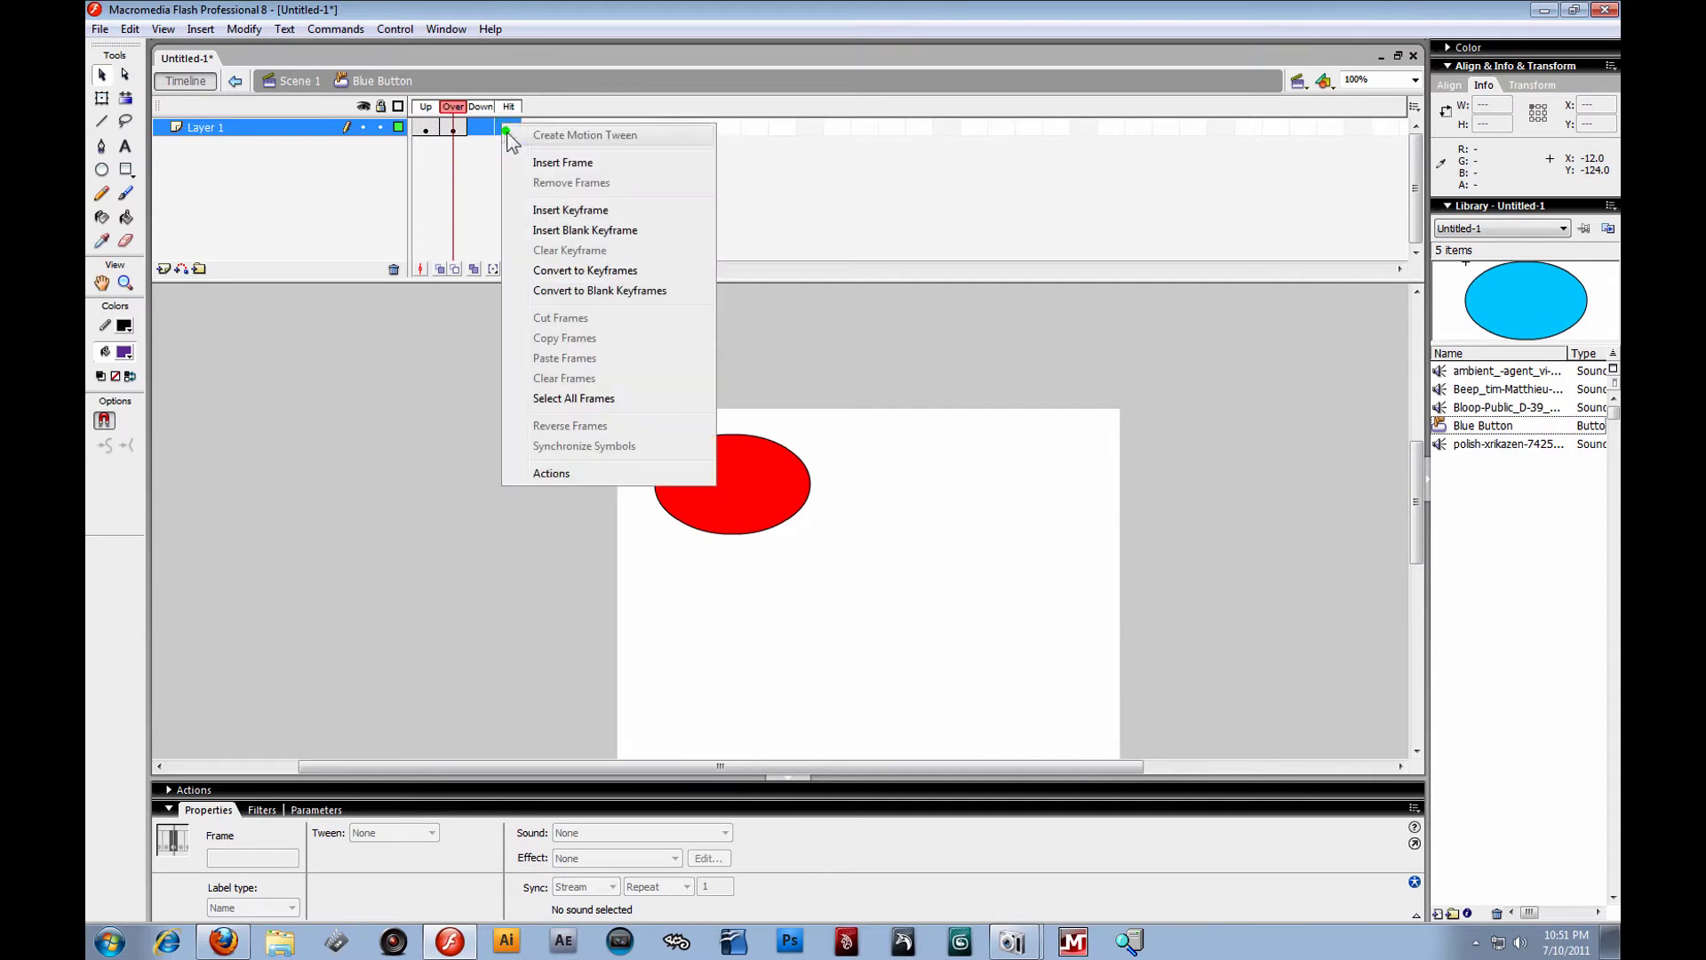
left_click(562, 162)
left_click(876, 375)
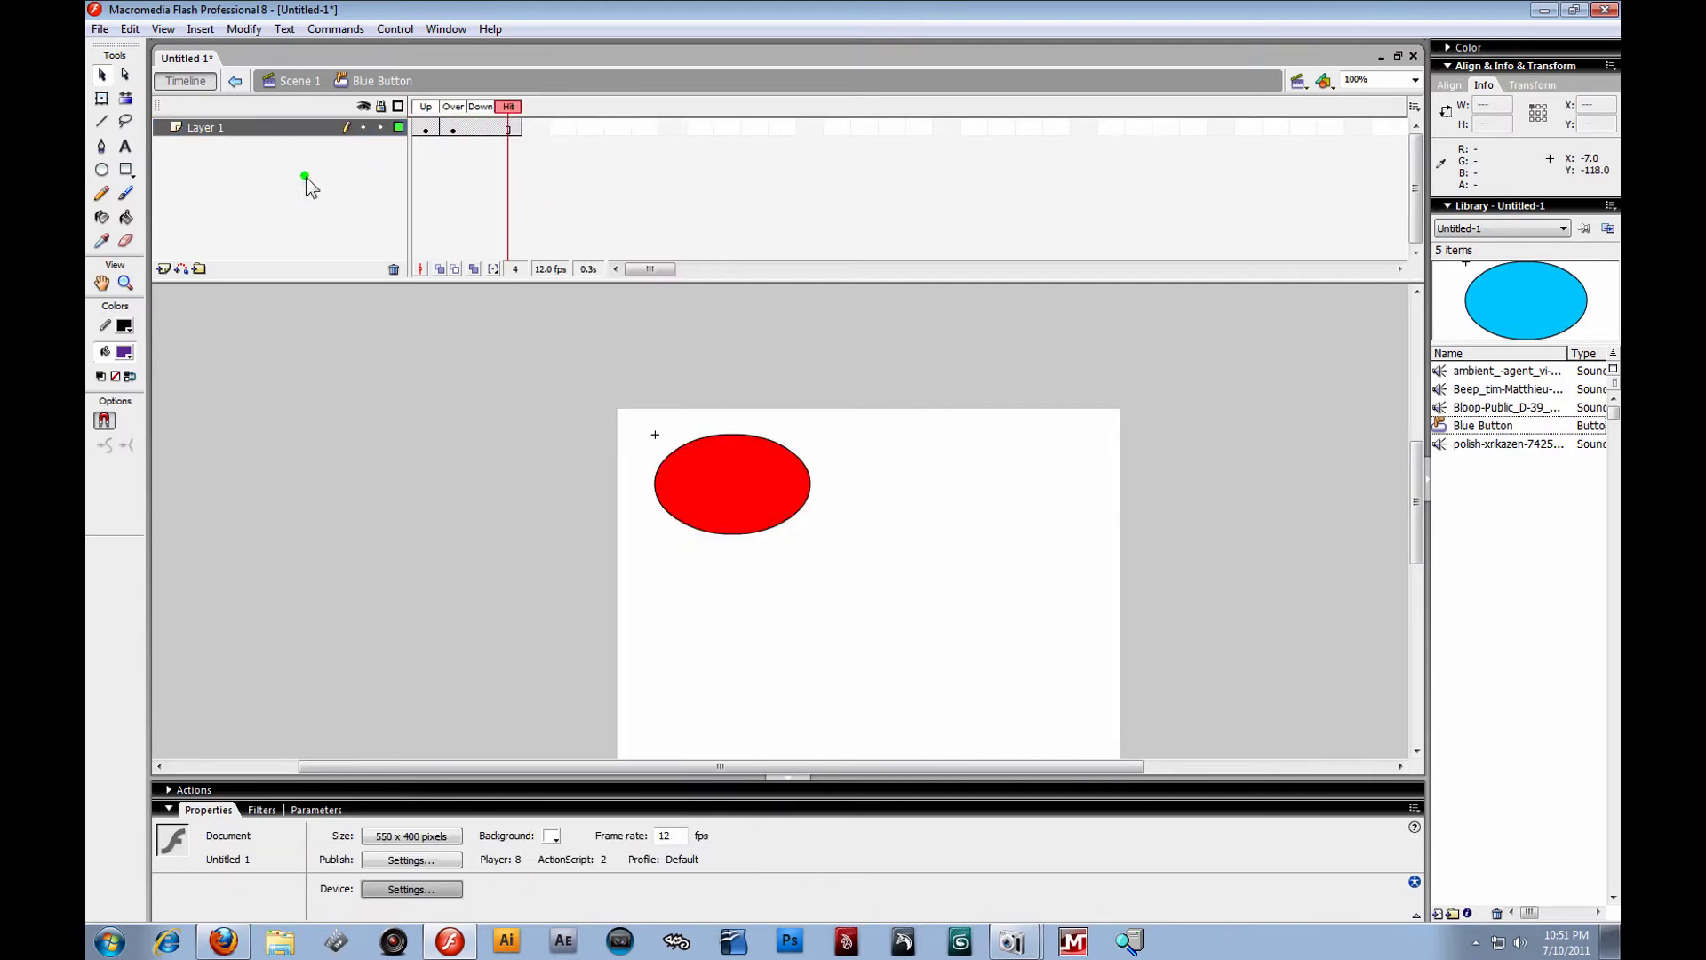
Return to Scene 1 and test how the button responds to rollover and pressing.
left_click(297, 81)
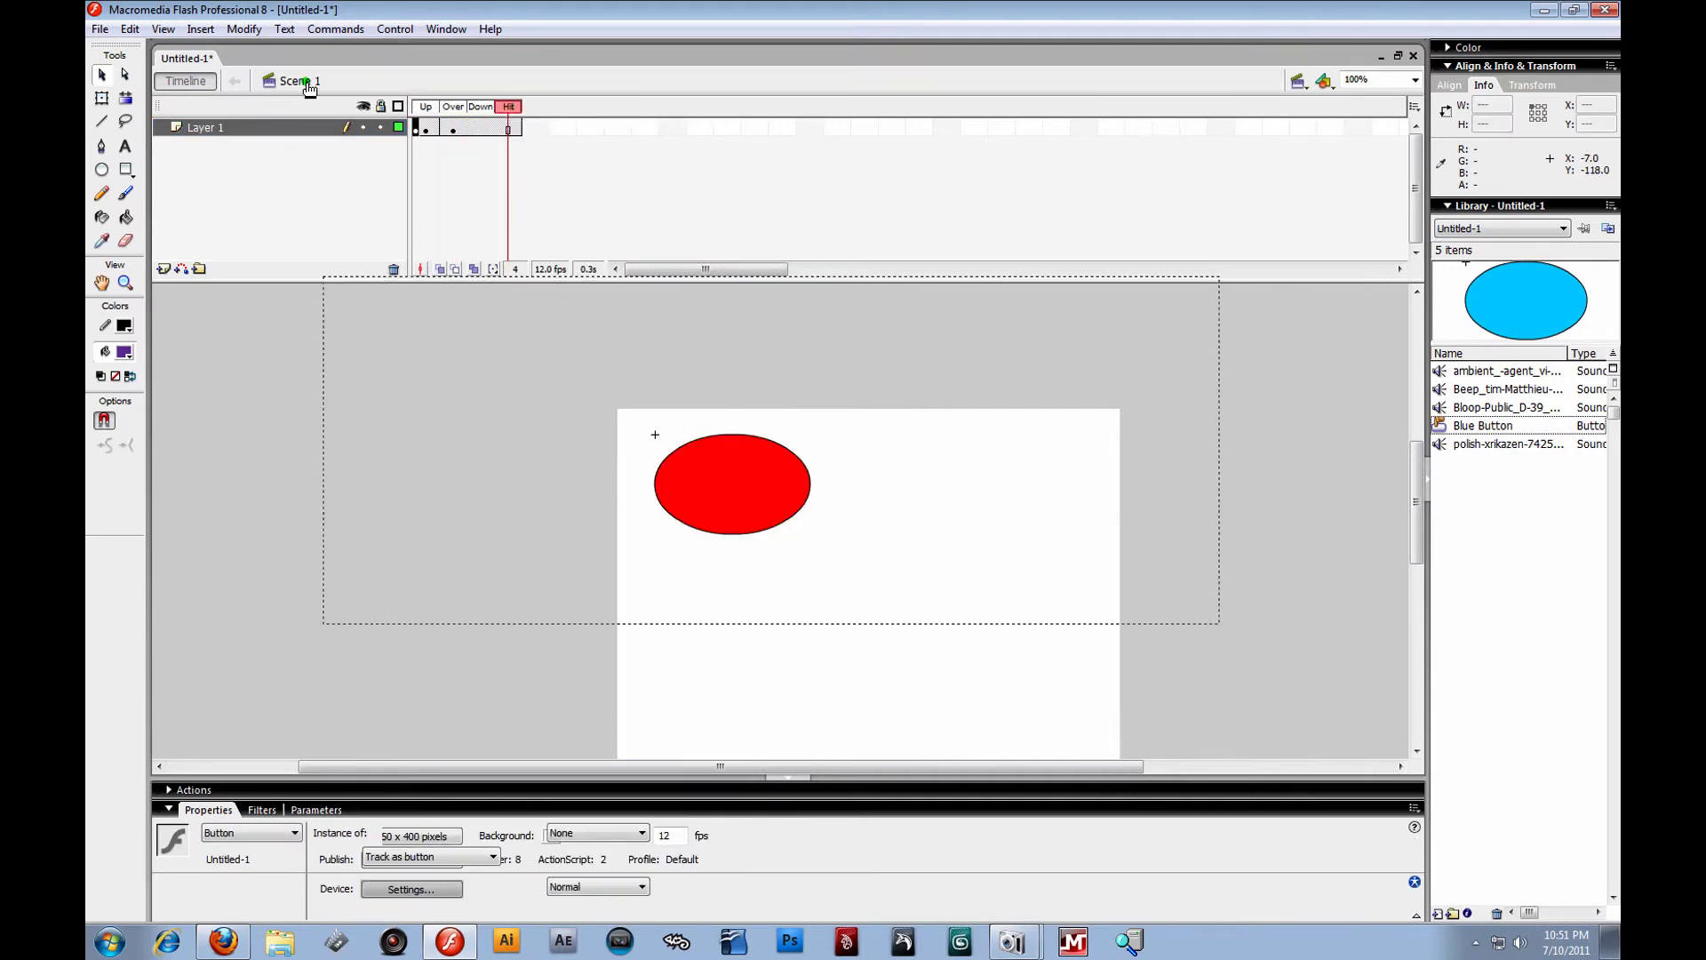
left_click(789, 559)
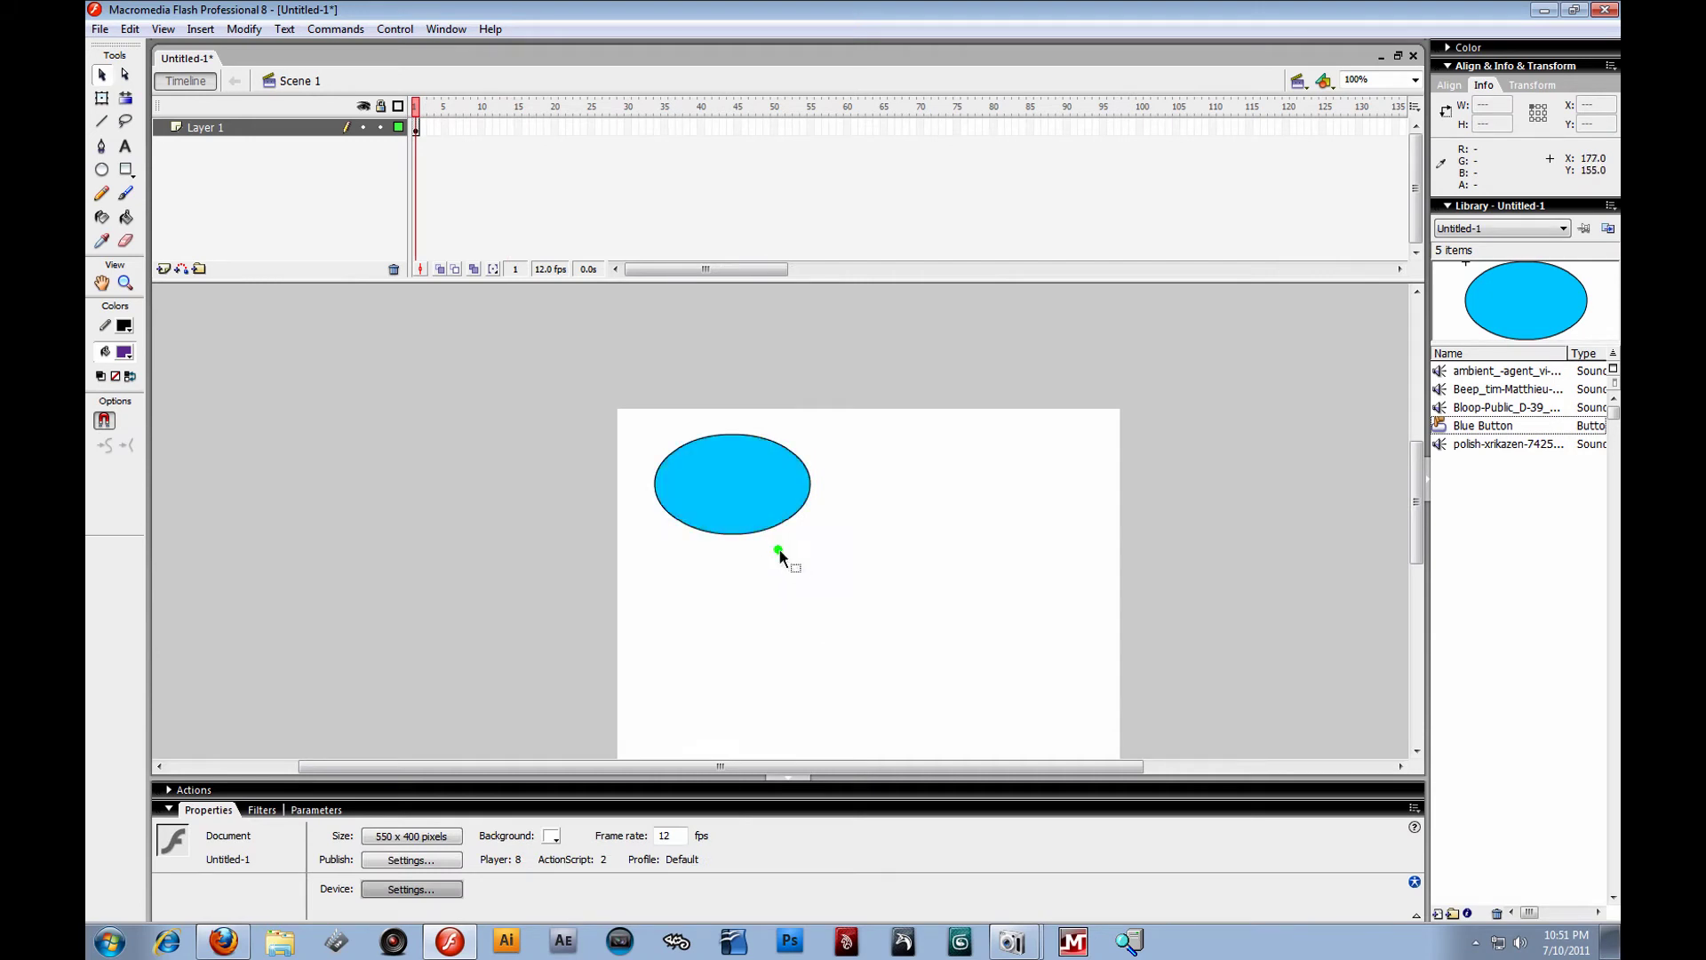
left_click(721, 487)
left_click(725, 480)
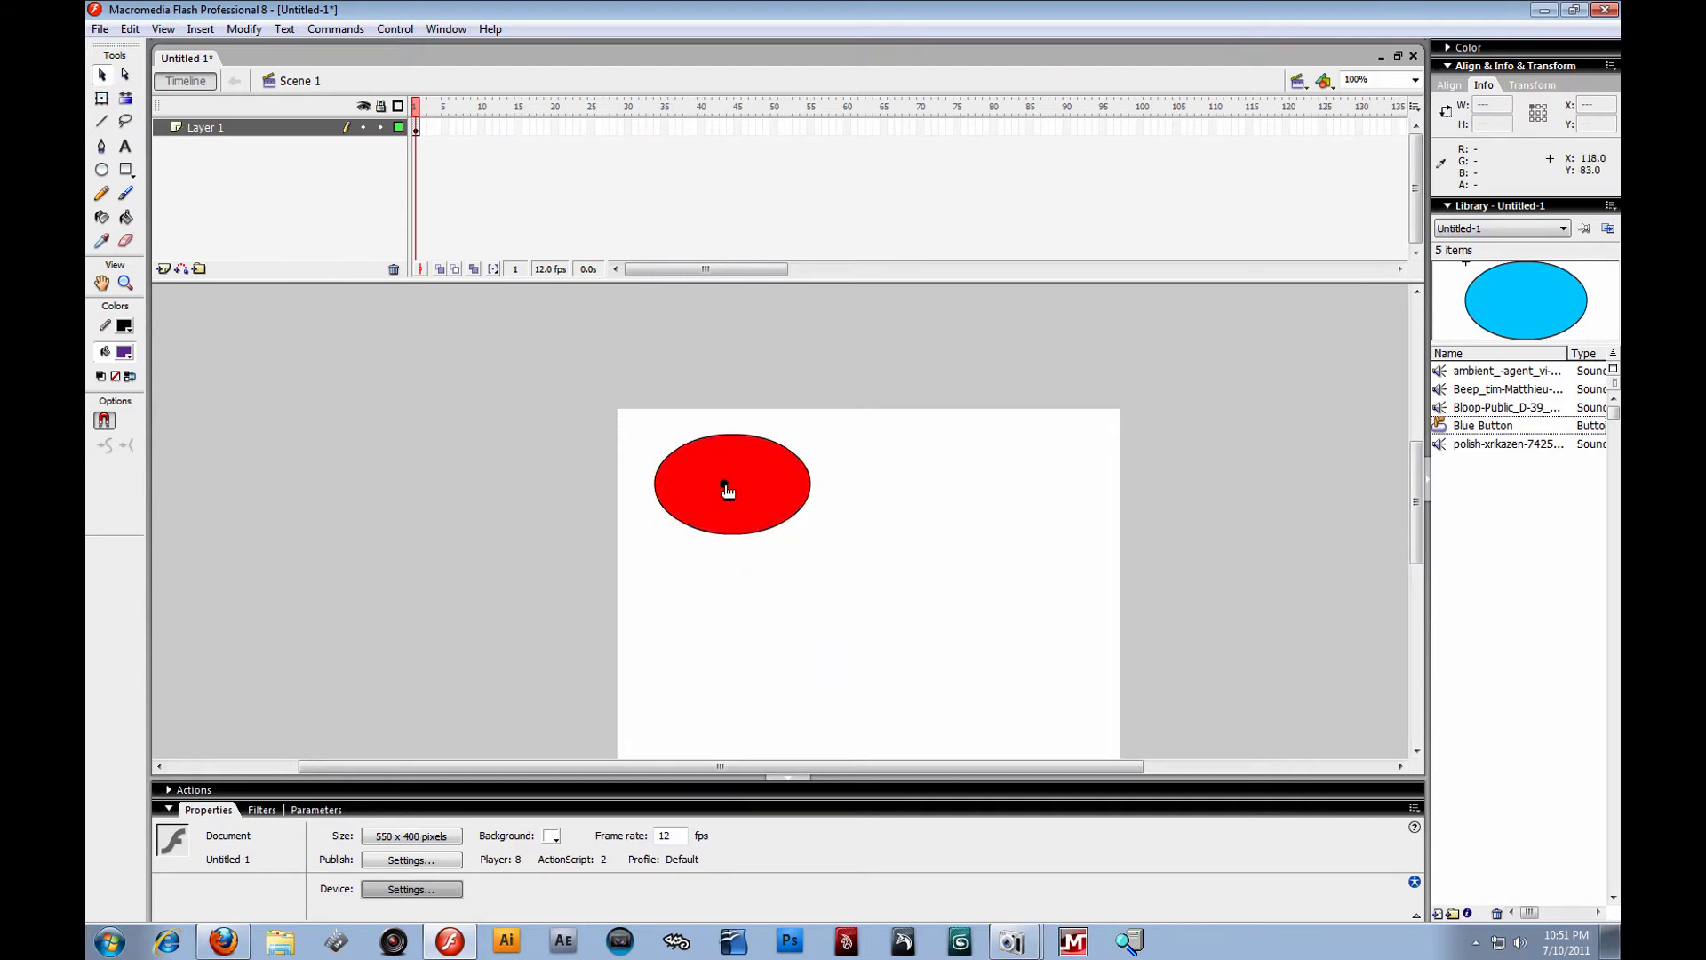
Edit Blue Button in place, add a second layer and insert a blank keyframe in that layer's Hit frame.
right_click(755, 489)
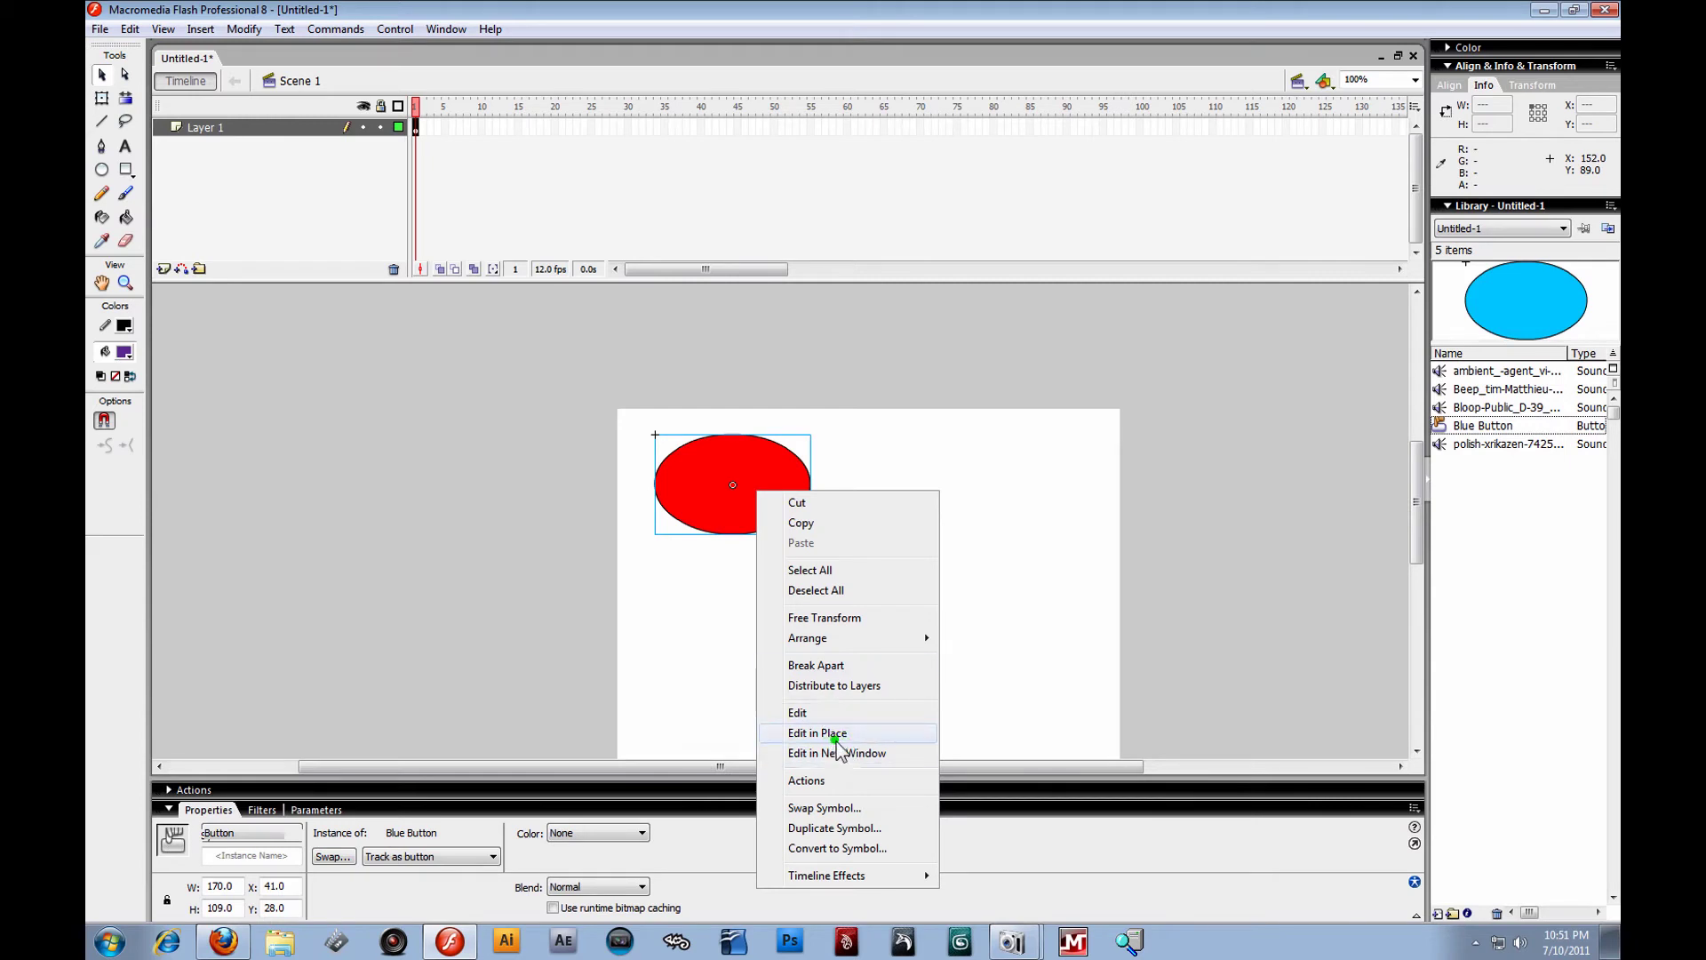
left_click(829, 733)
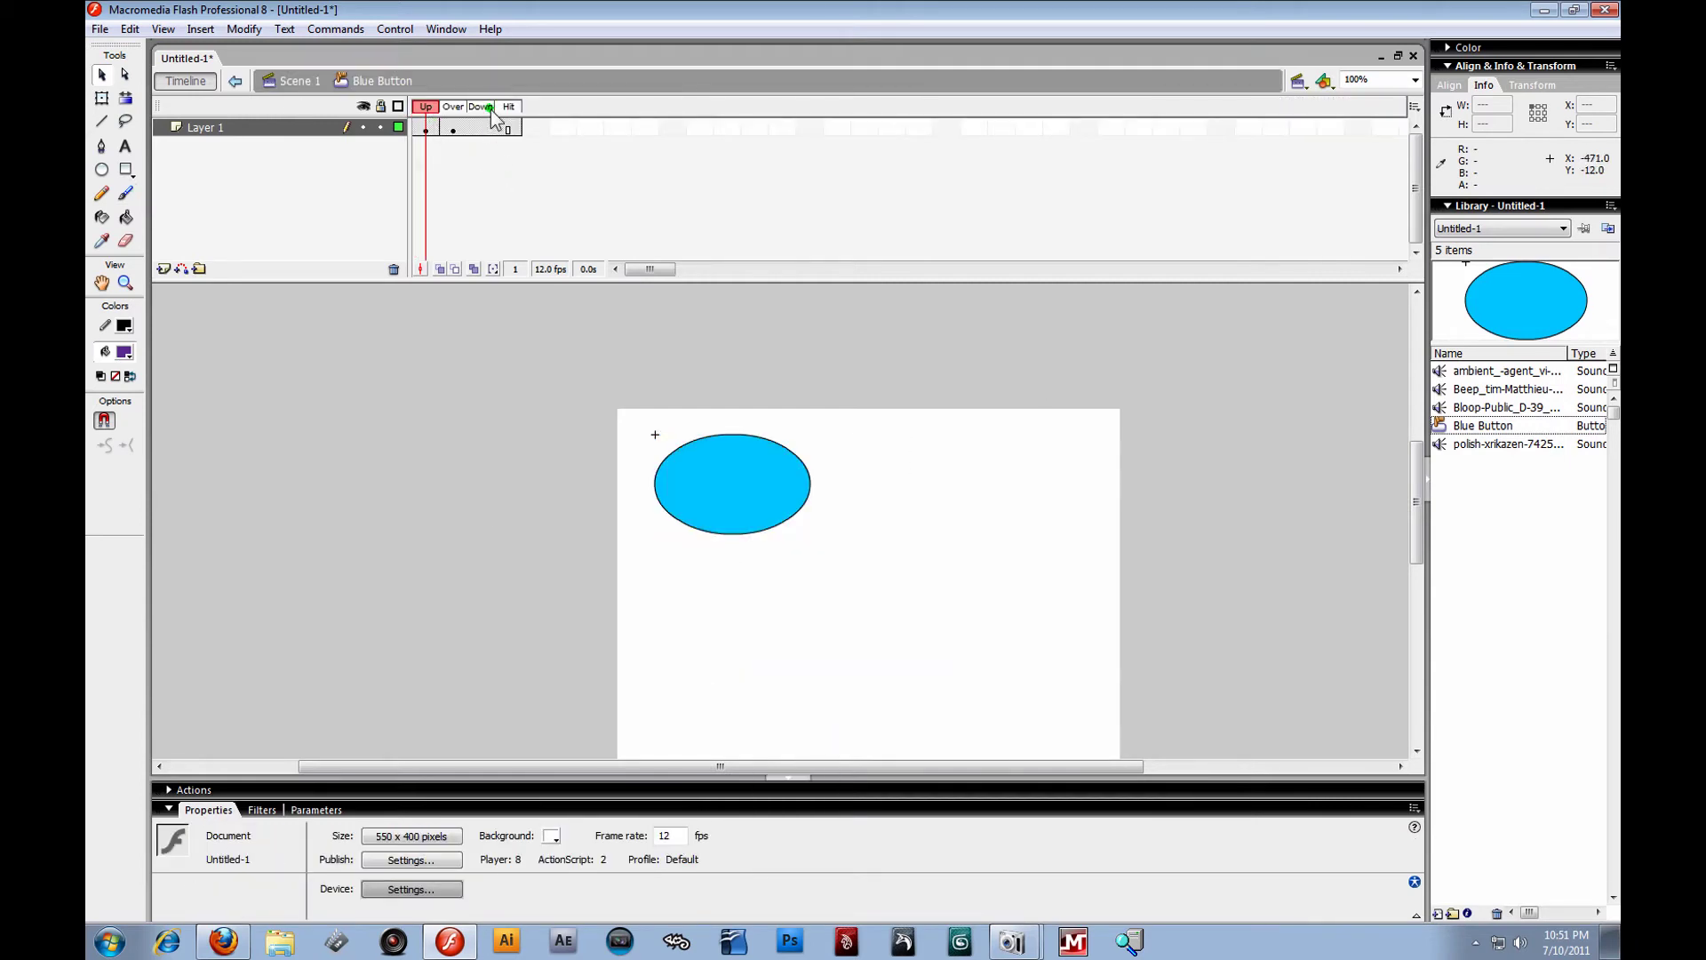
left_click(164, 268)
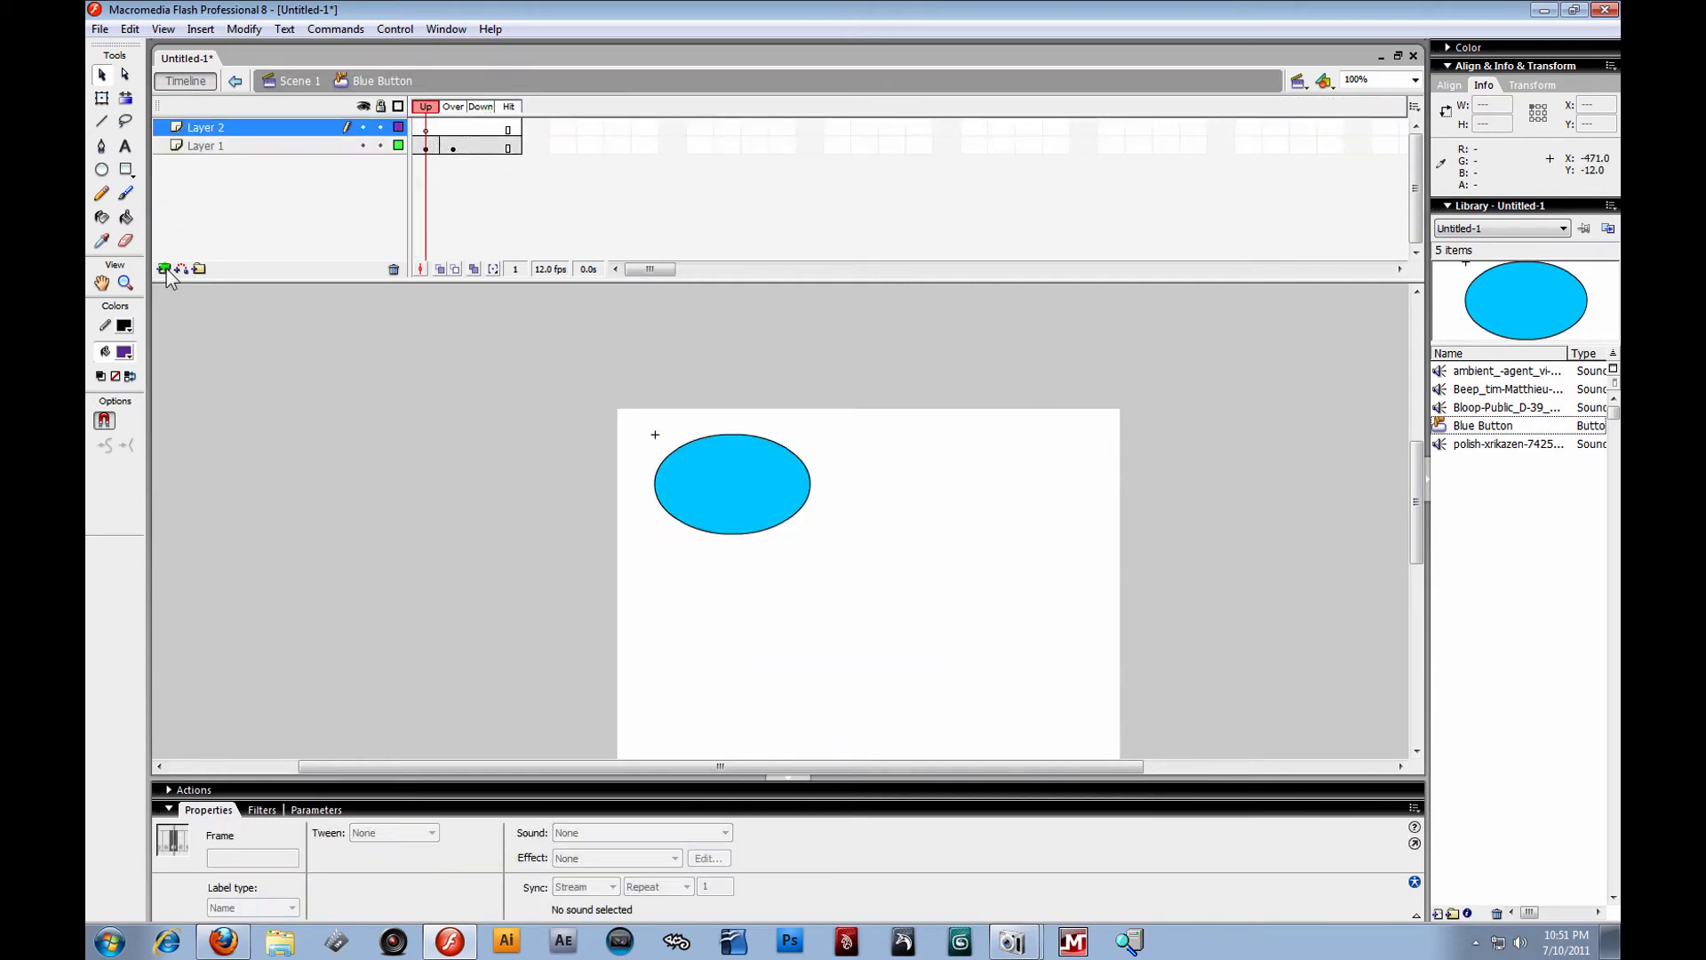
left_click(509, 127)
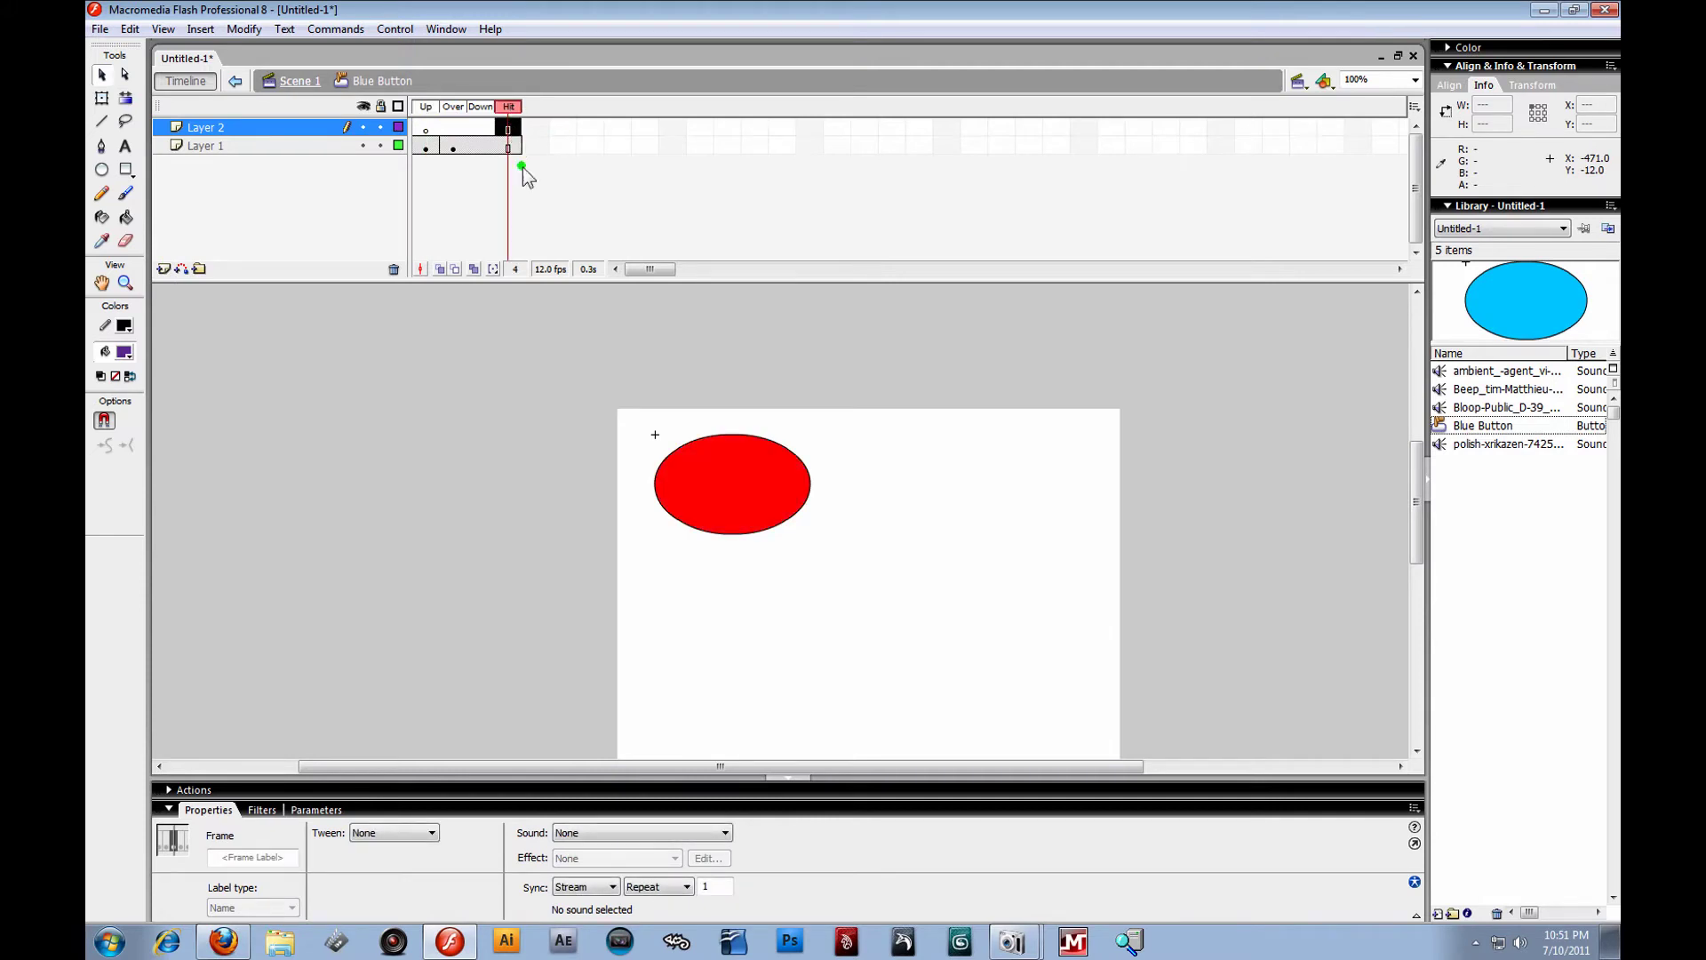
right_click(514, 125)
left_click(584, 230)
Draw a purple square about 27 px wide at the oval's center in Layer 2's Hit frame and convert it to a graphic symbol.
left_click(126, 169)
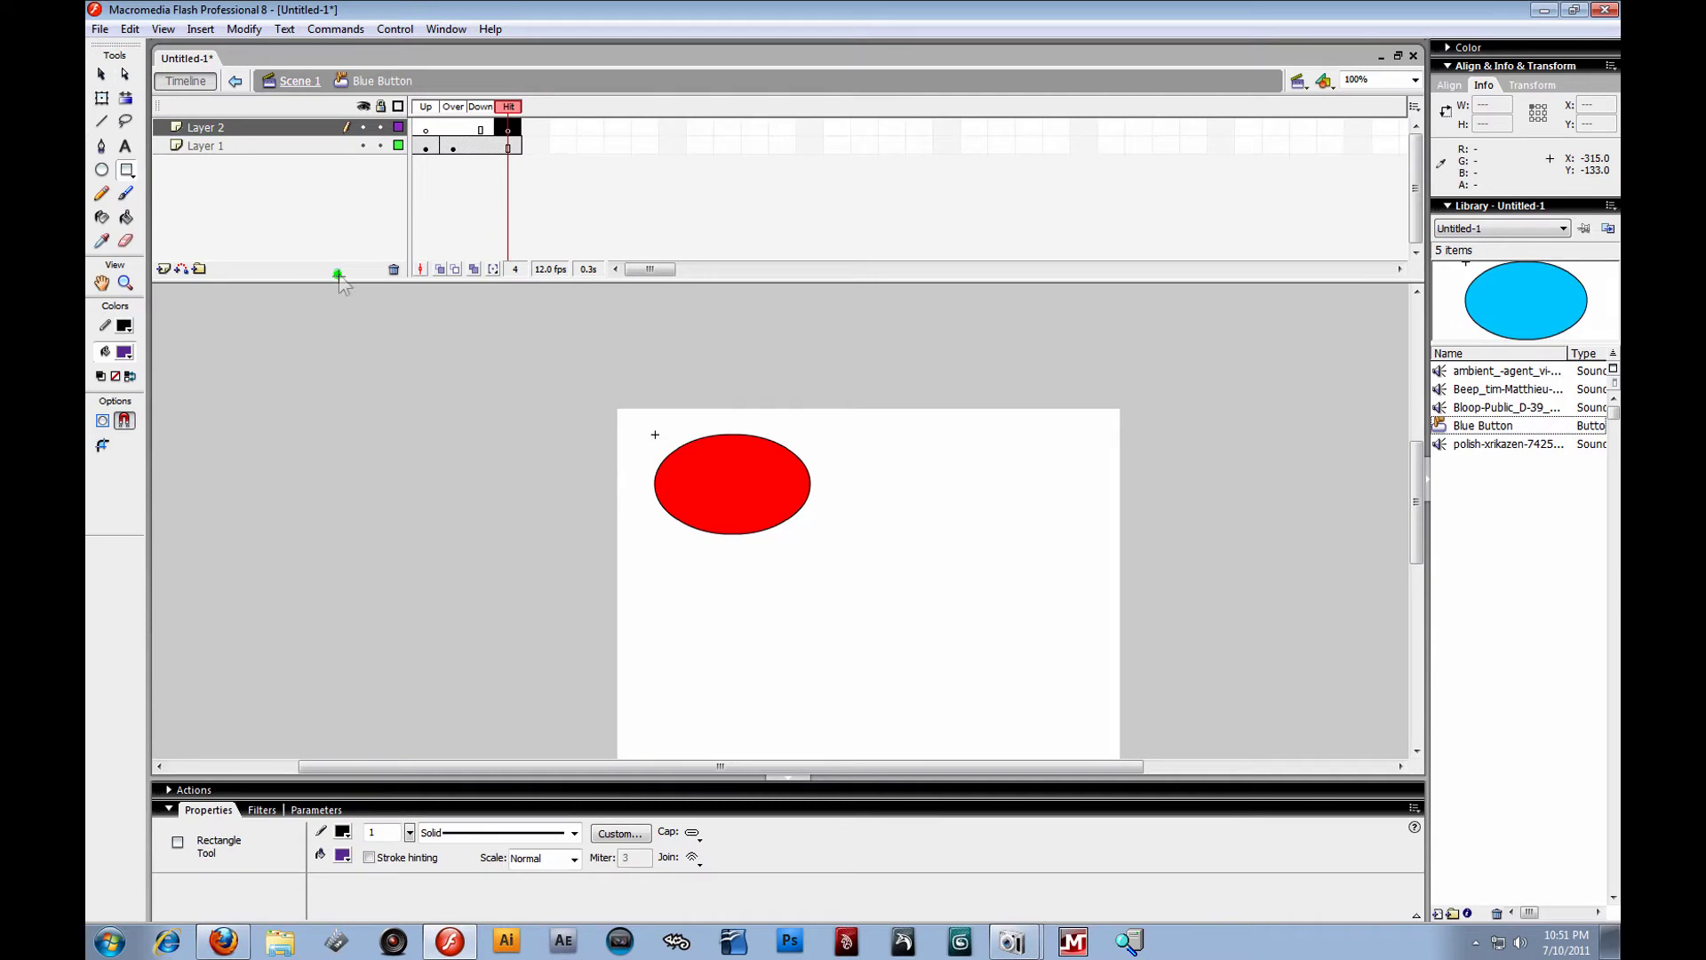
left_click_drag(734, 487, 745, 495)
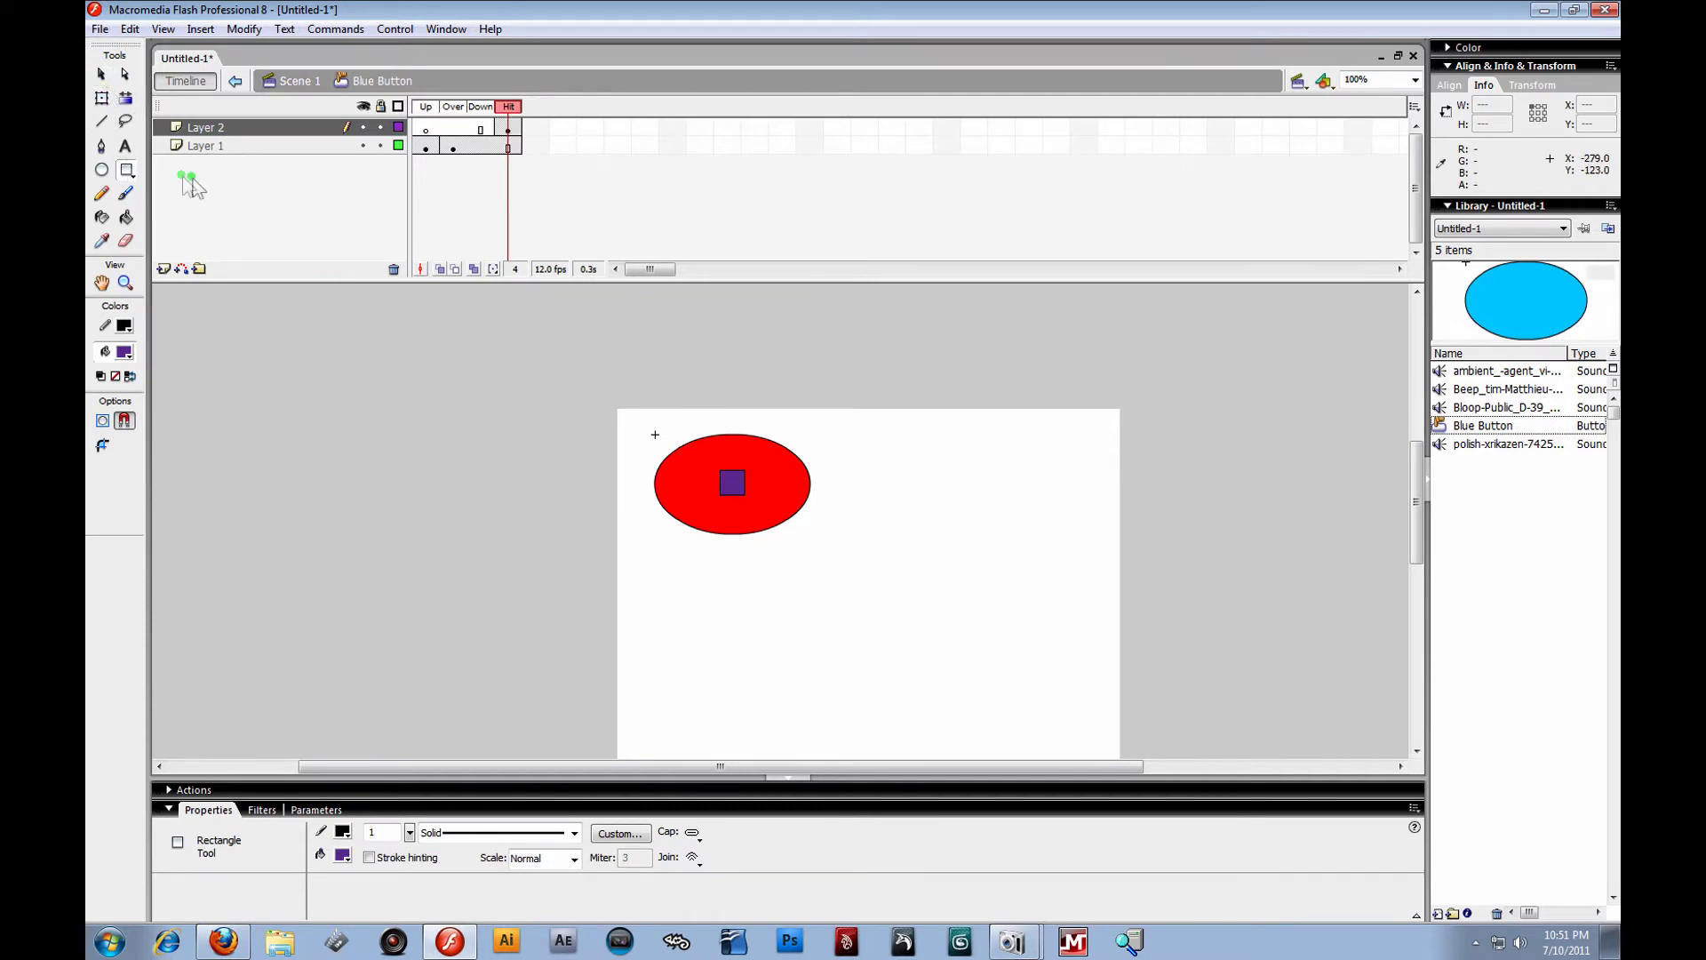
left_click(100, 74)
left_click(740, 492)
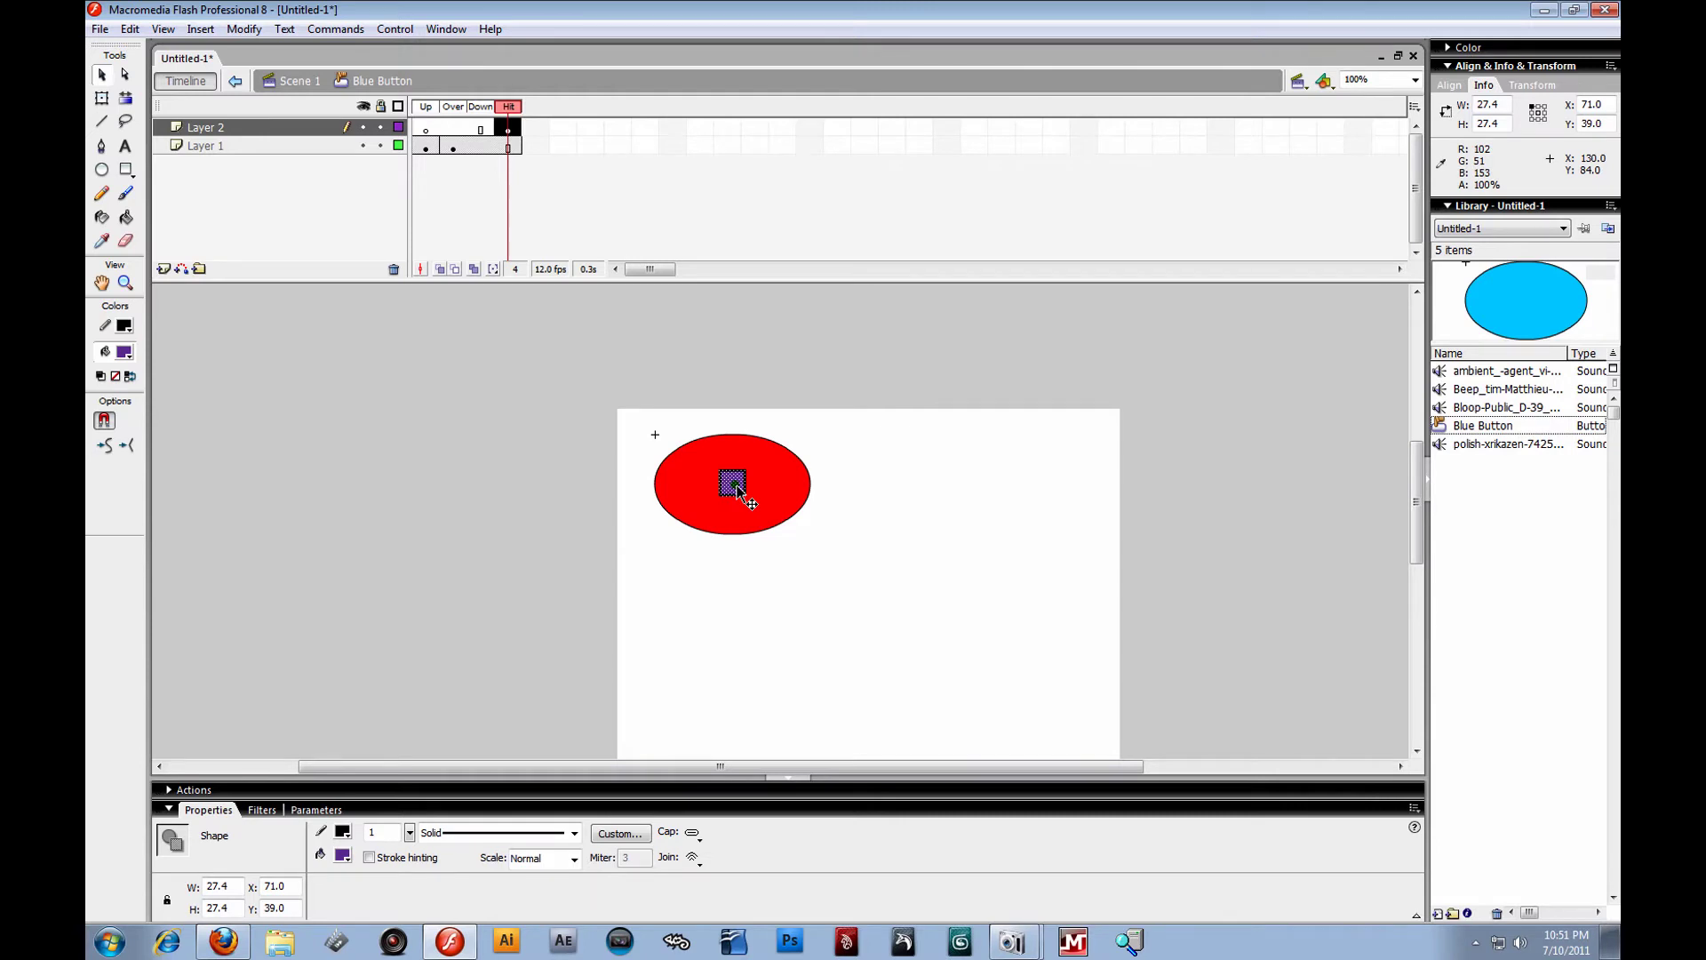
right_click(738, 492)
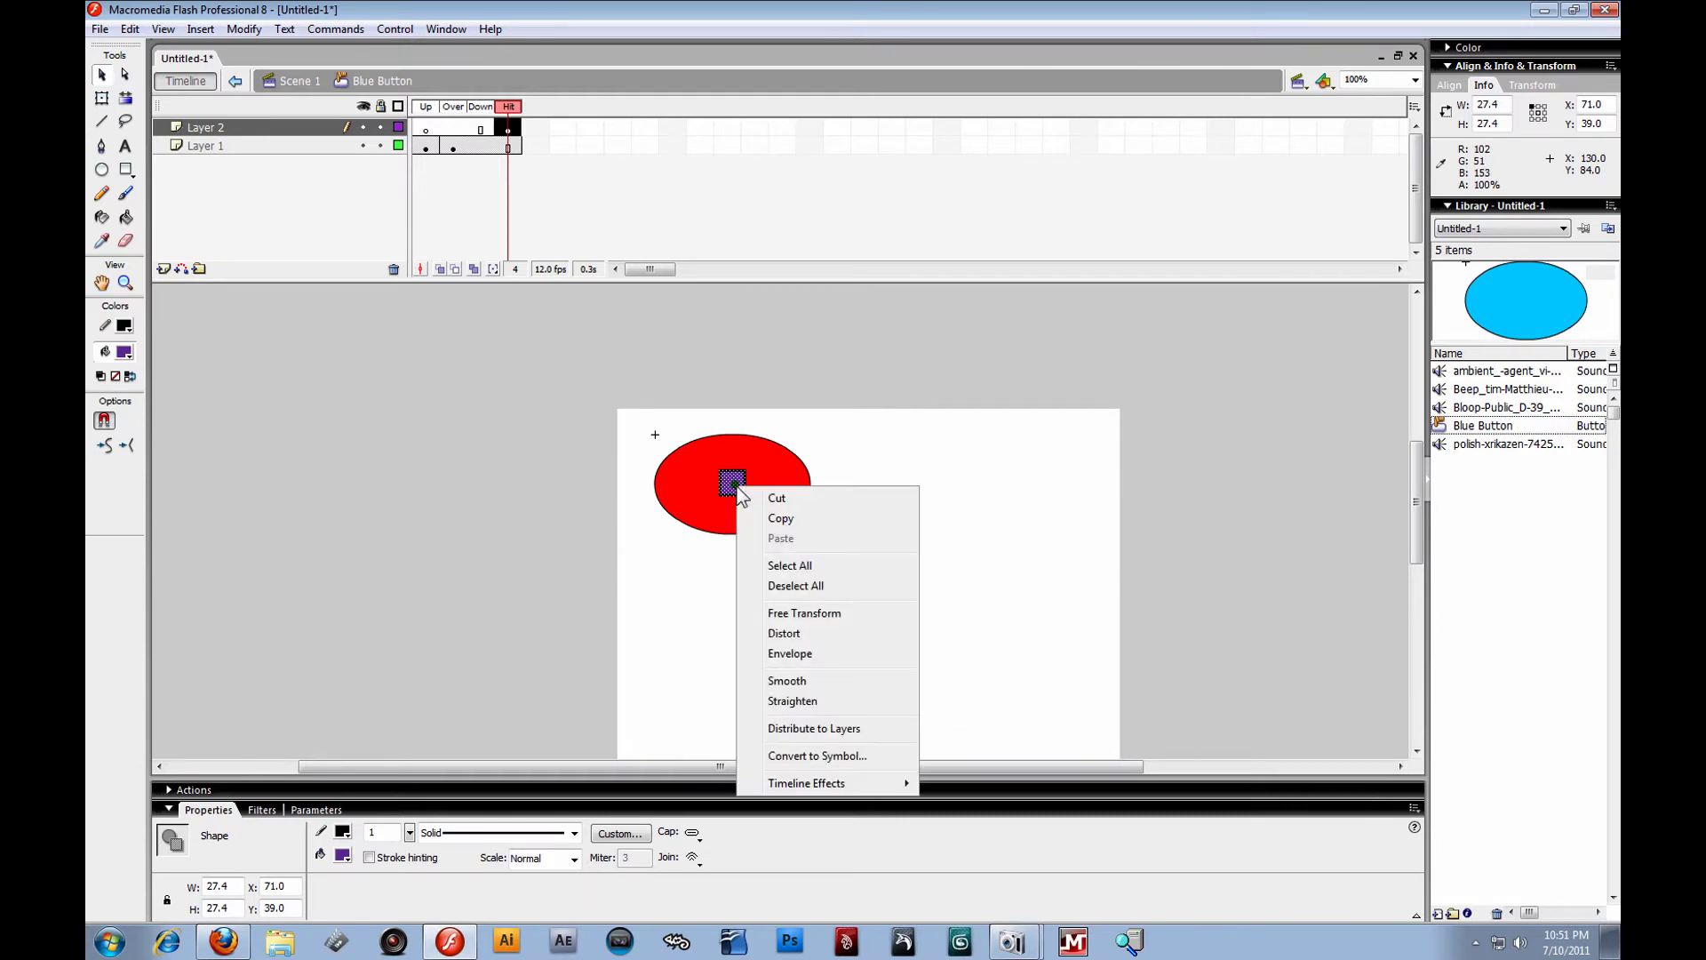
left_click(825, 755)
left_click(739, 361)
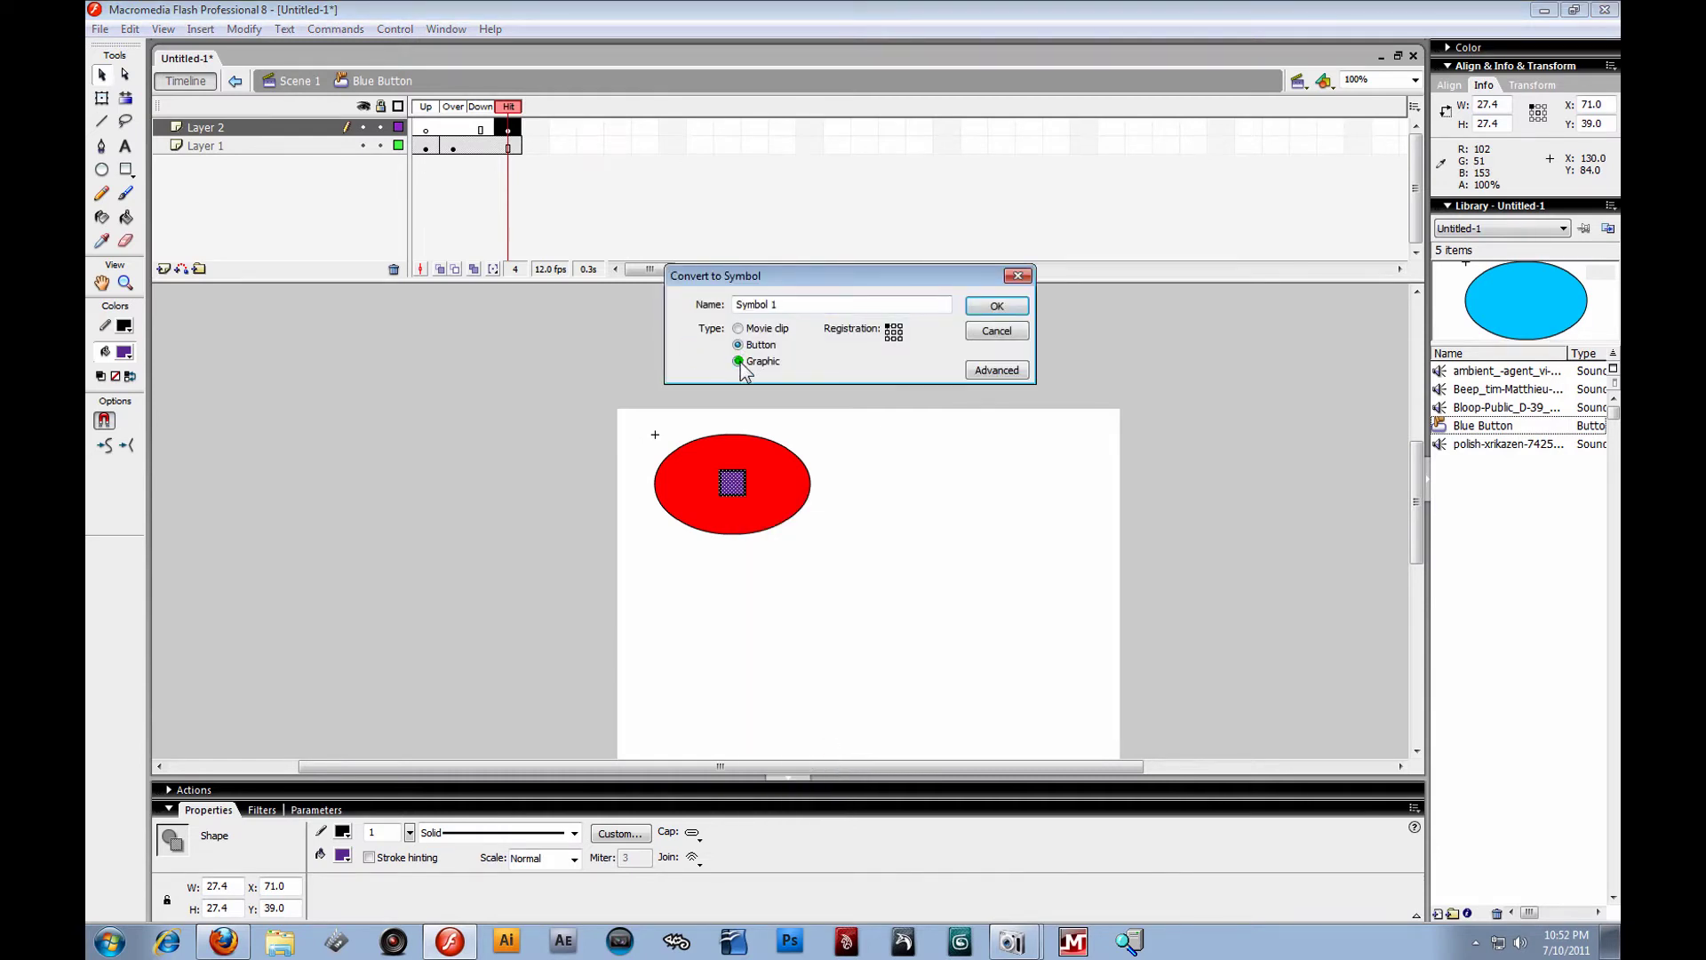
left_click(983, 302)
left_click(942, 524)
Make the small square instance in the Hit frame fully transparent by lowering its alpha.
left_click(725, 484)
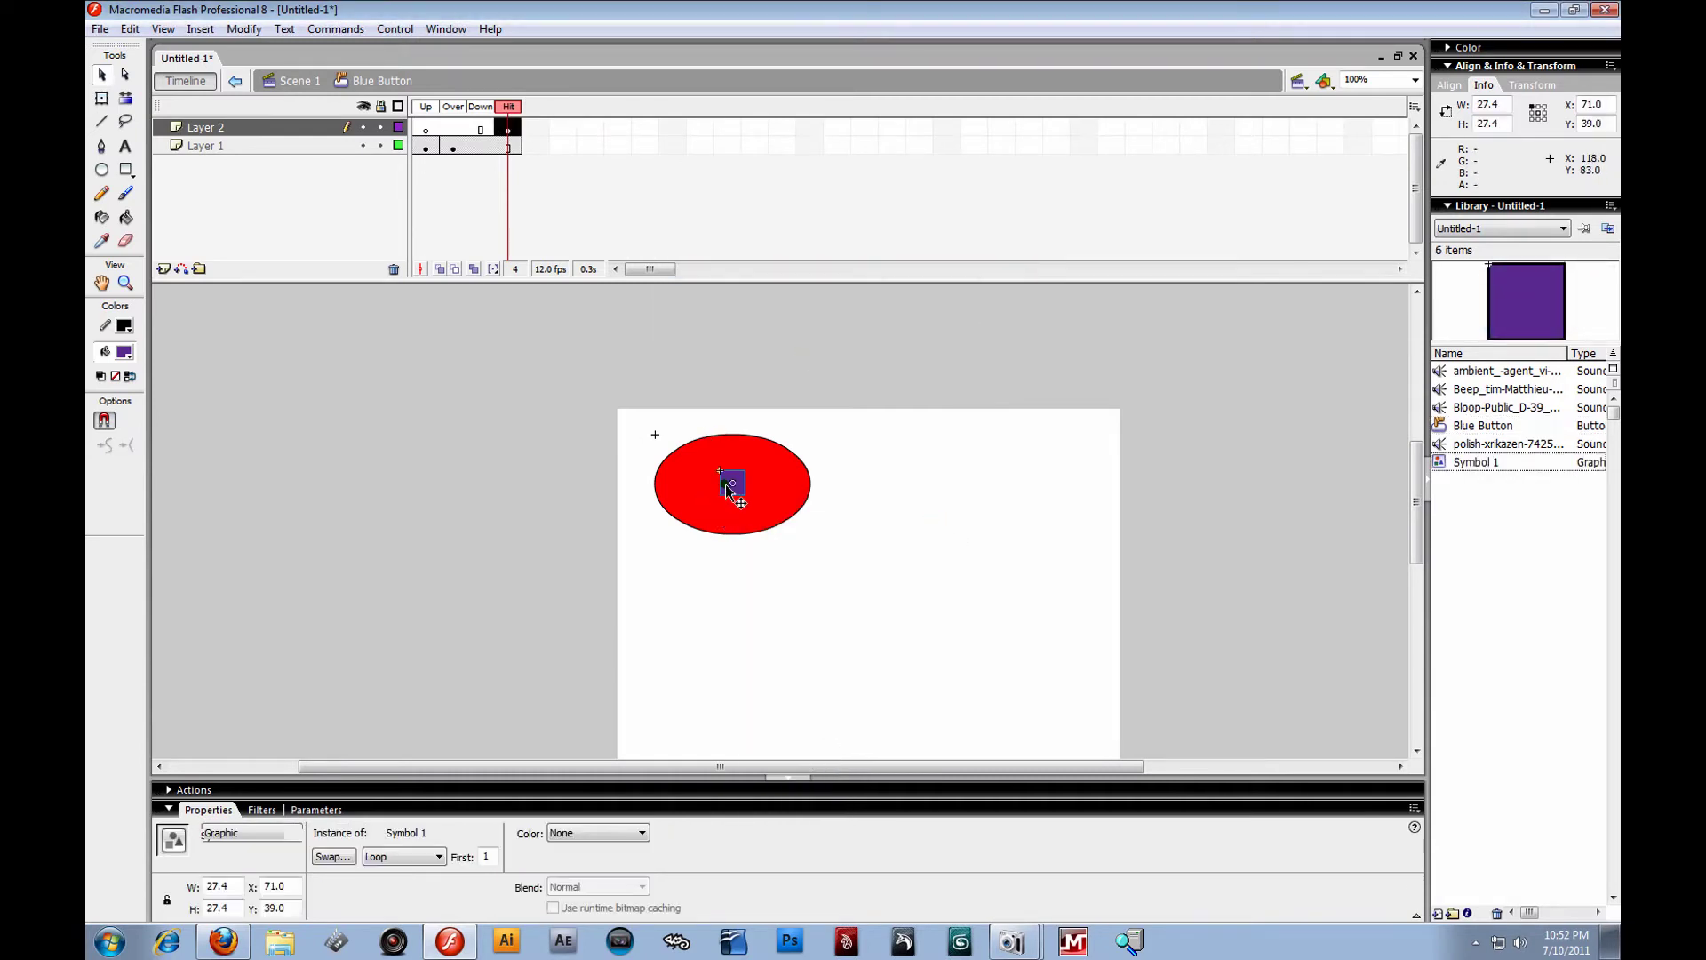
left_click(636, 823)
left_click(562, 881)
left_click_drag(723, 851, 738, 773)
left_click(934, 567)
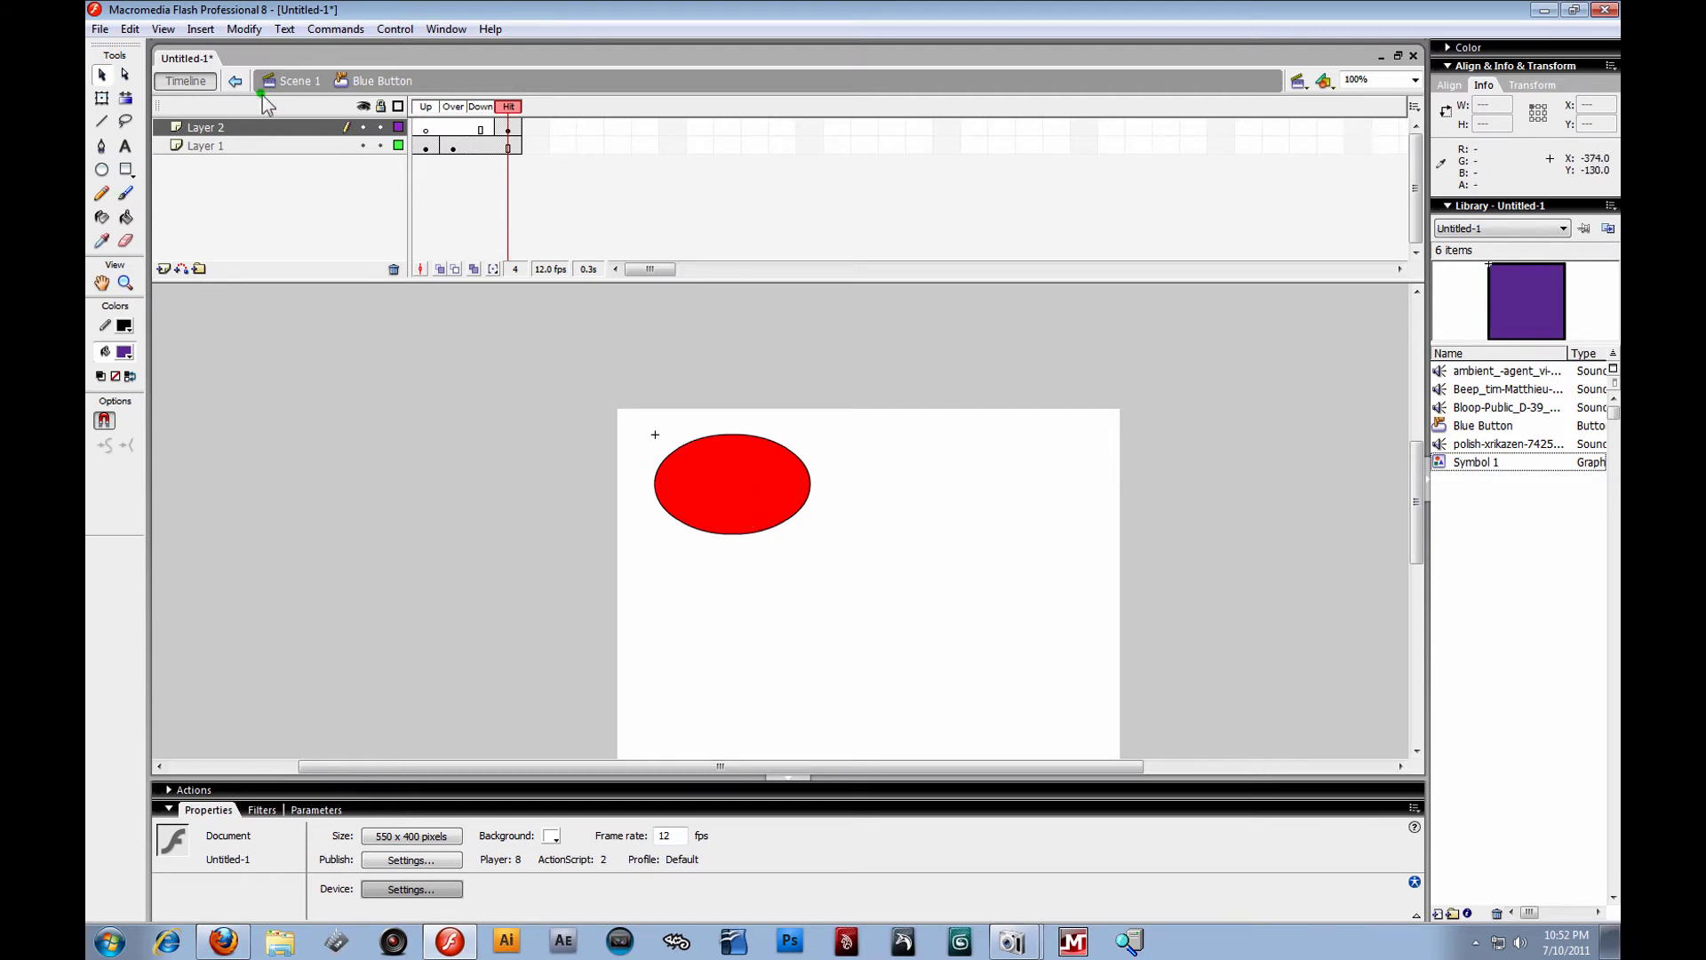
Preview the button's rollover area in Scene 1, and reopen Blue Button for editing in place.
left_click(286, 84)
left_click(903, 728)
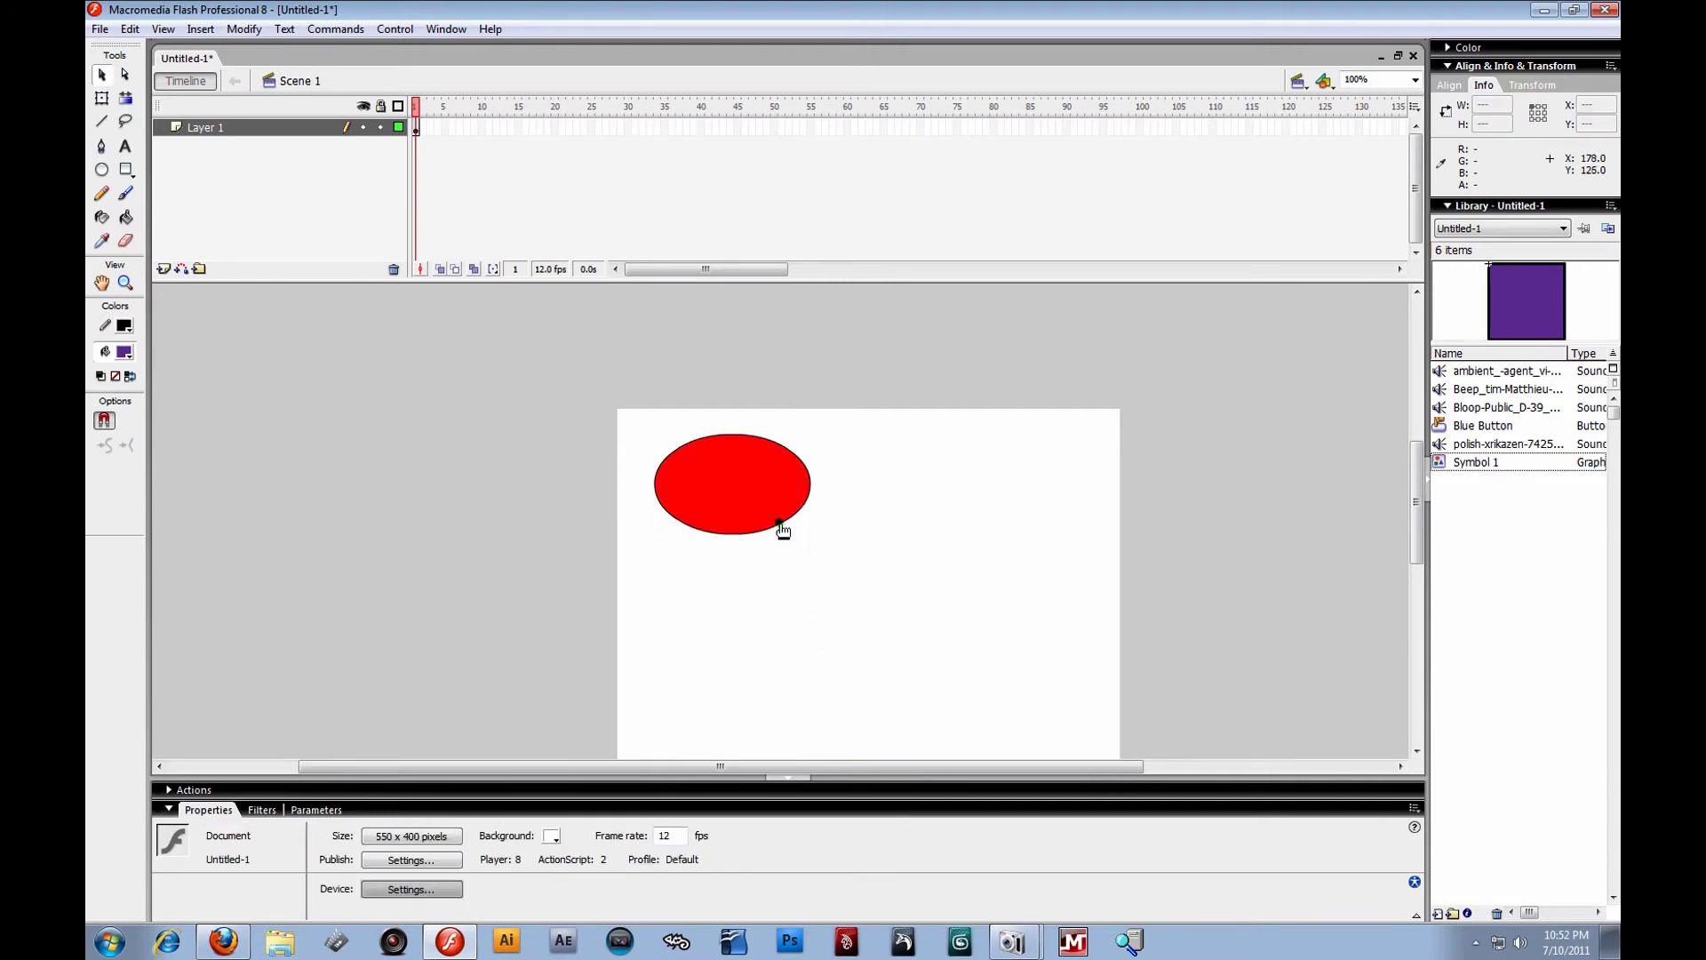
right_click(717, 485)
left_click(776, 727)
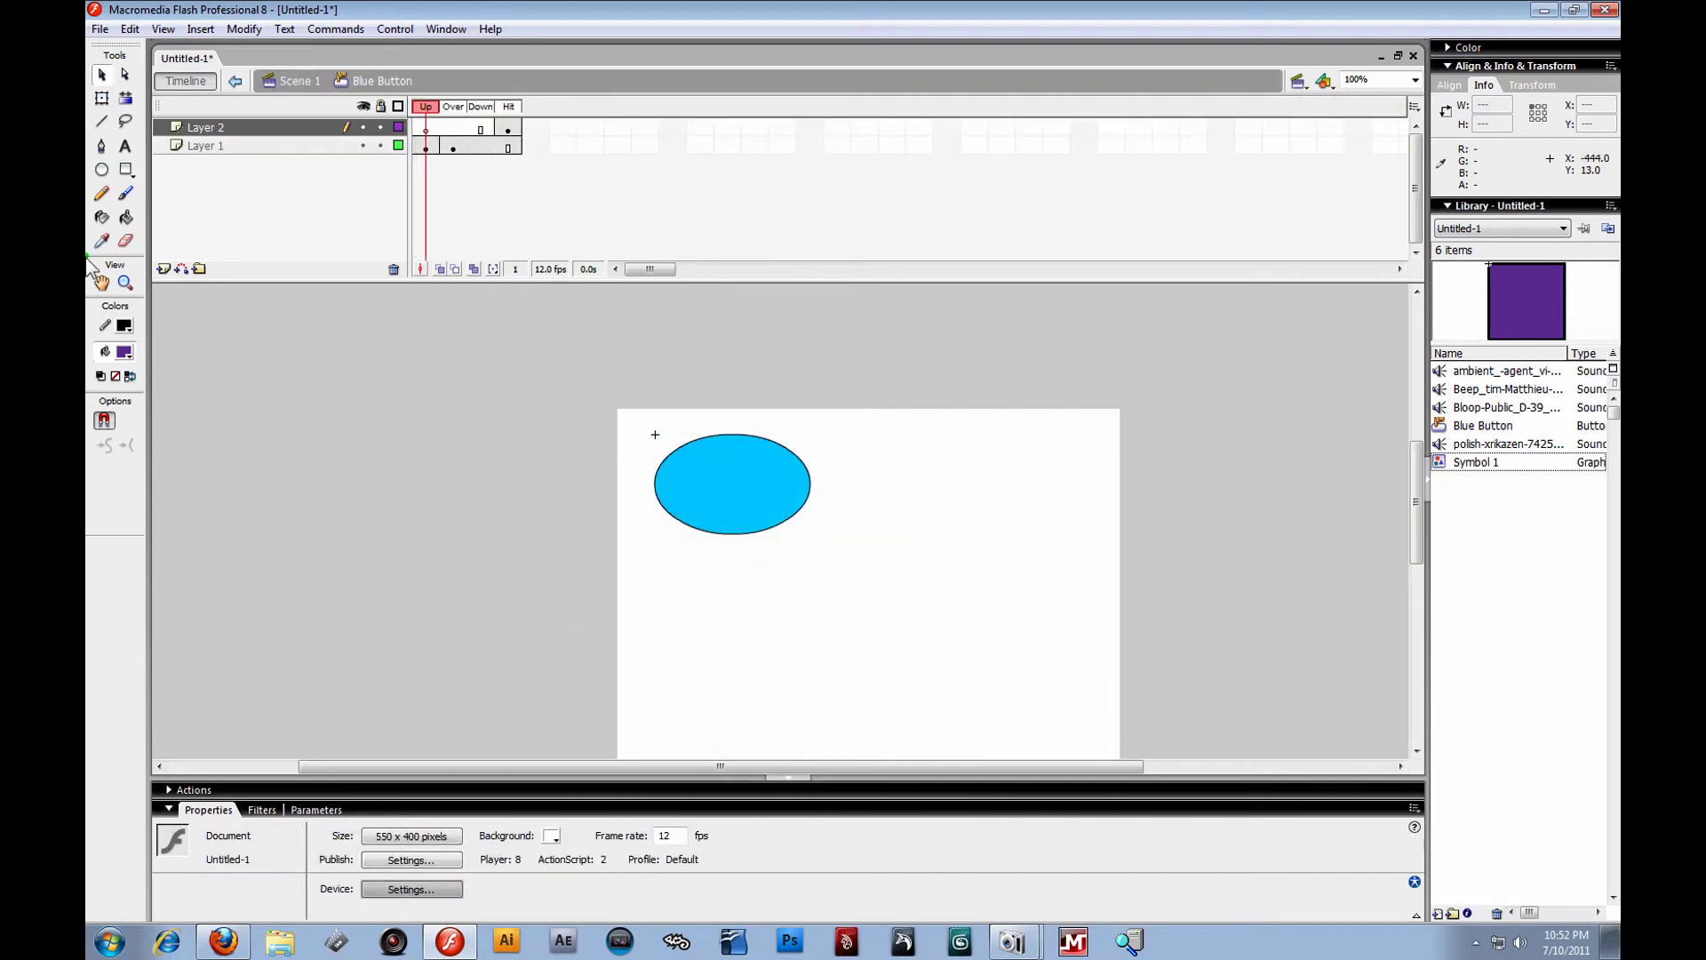
Remove the oval's Hit frame from Layer 1, keeping its Up, Over and Down frames.
left_click(458, 148)
left_click(485, 151)
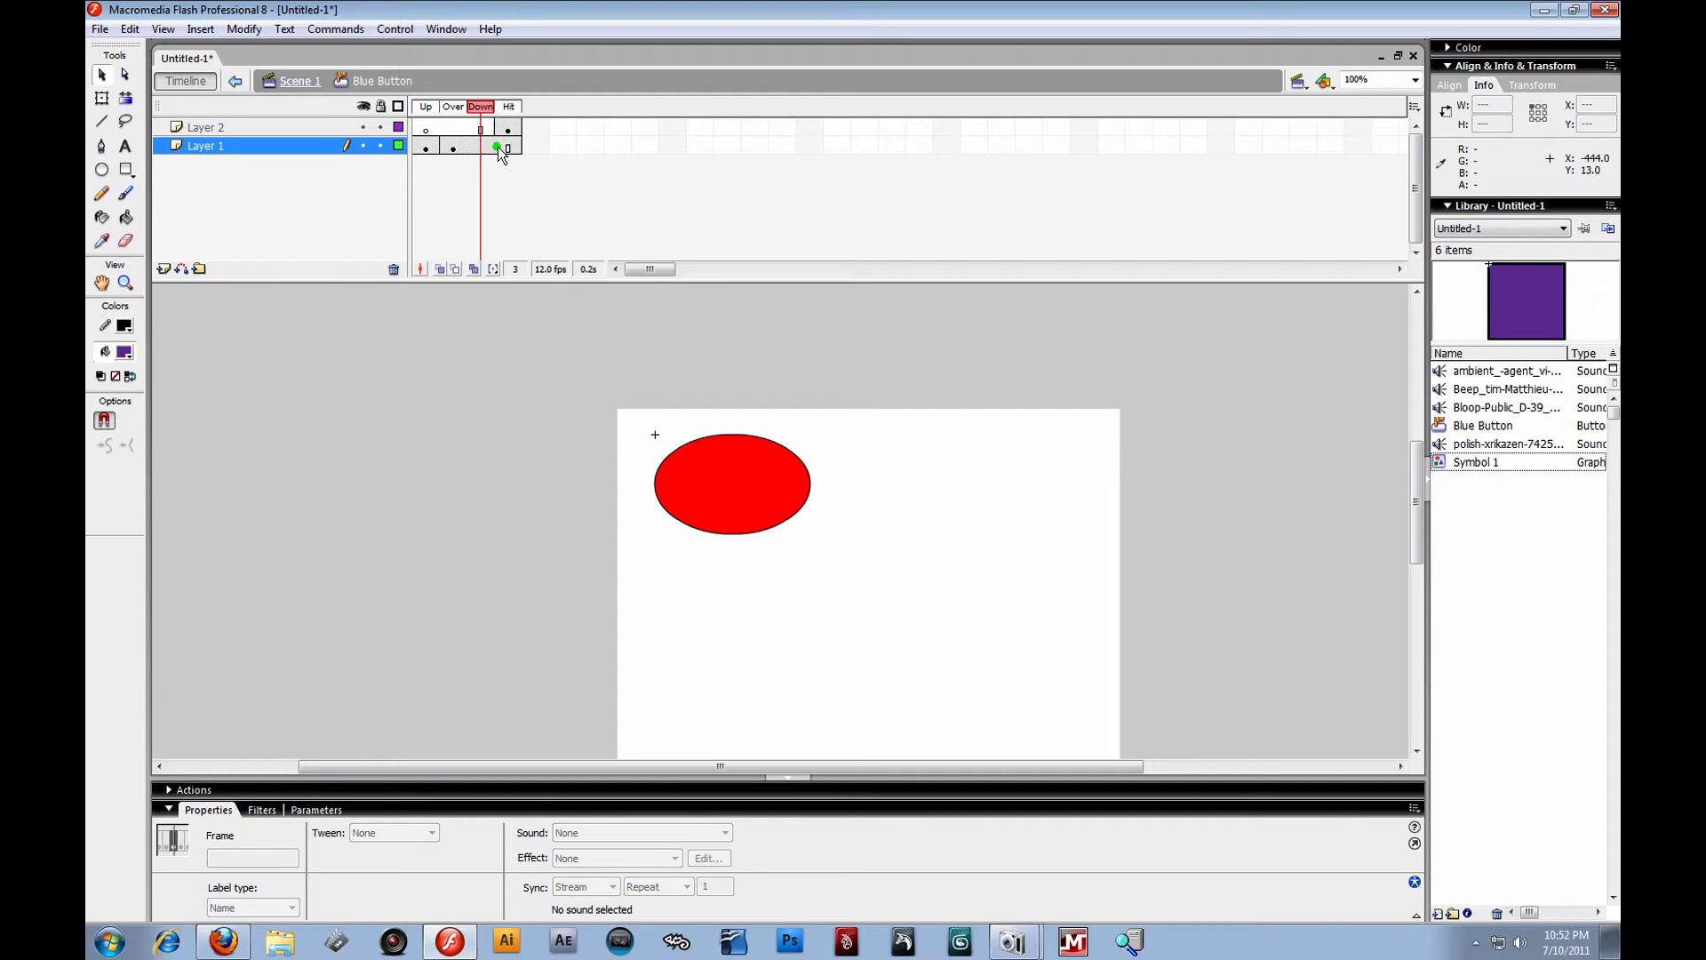
left_click(513, 148)
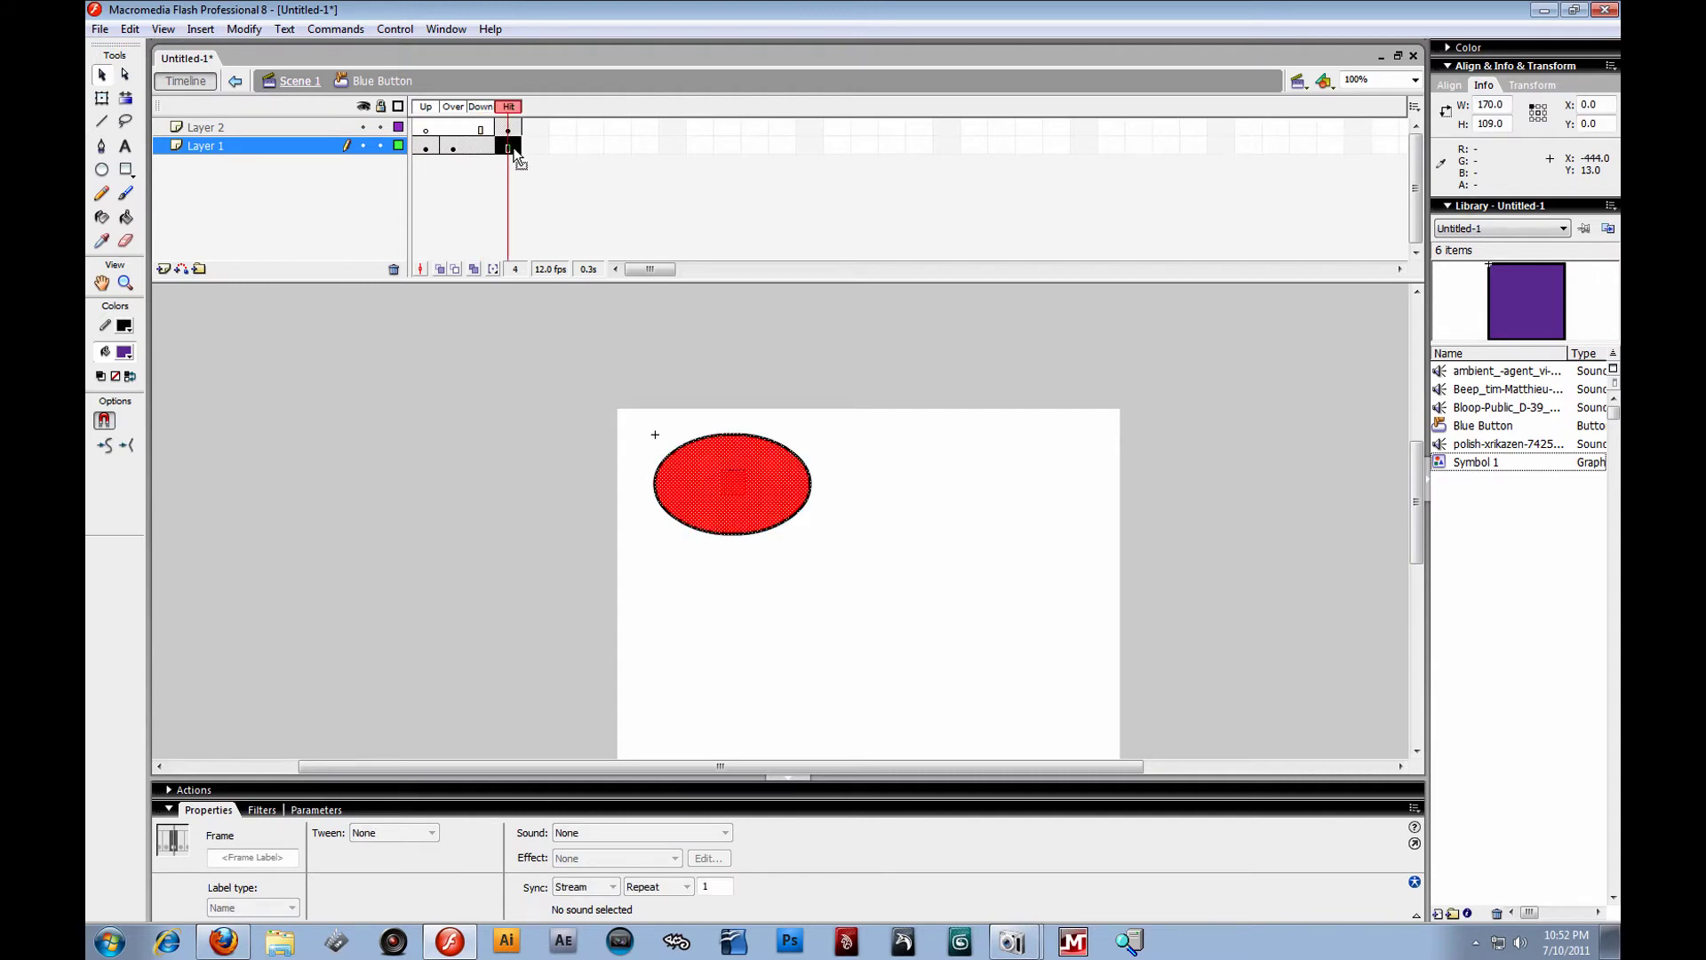
right_click(513, 150)
left_click(553, 208)
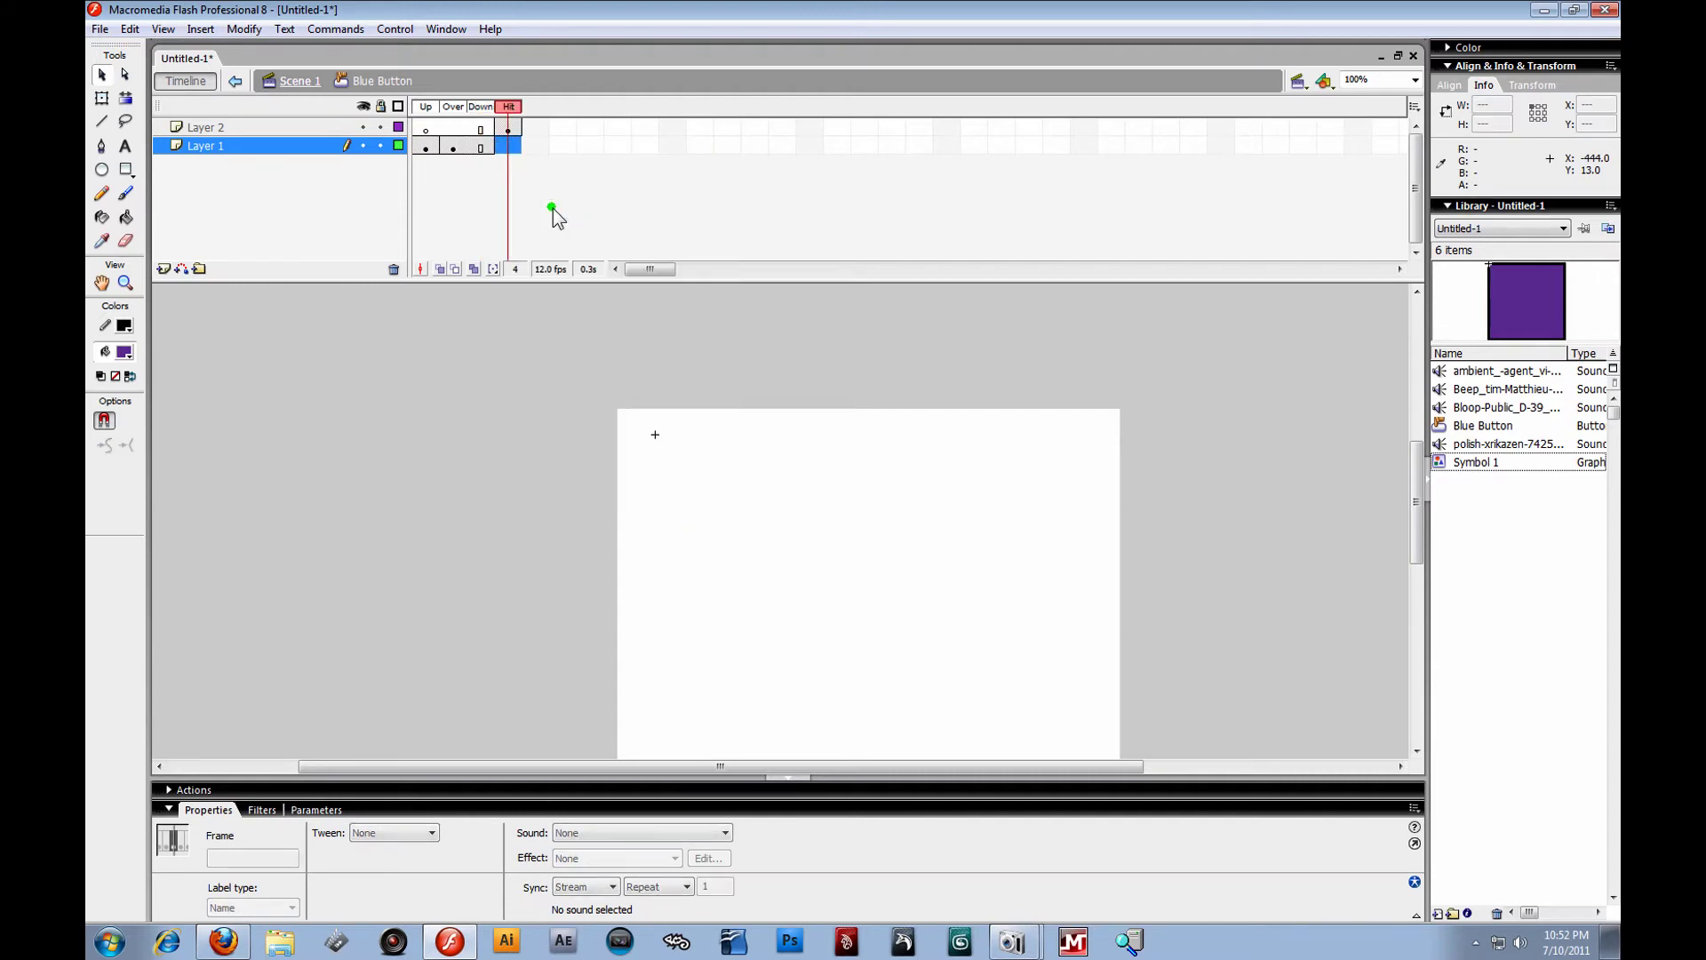
left_click(485, 148)
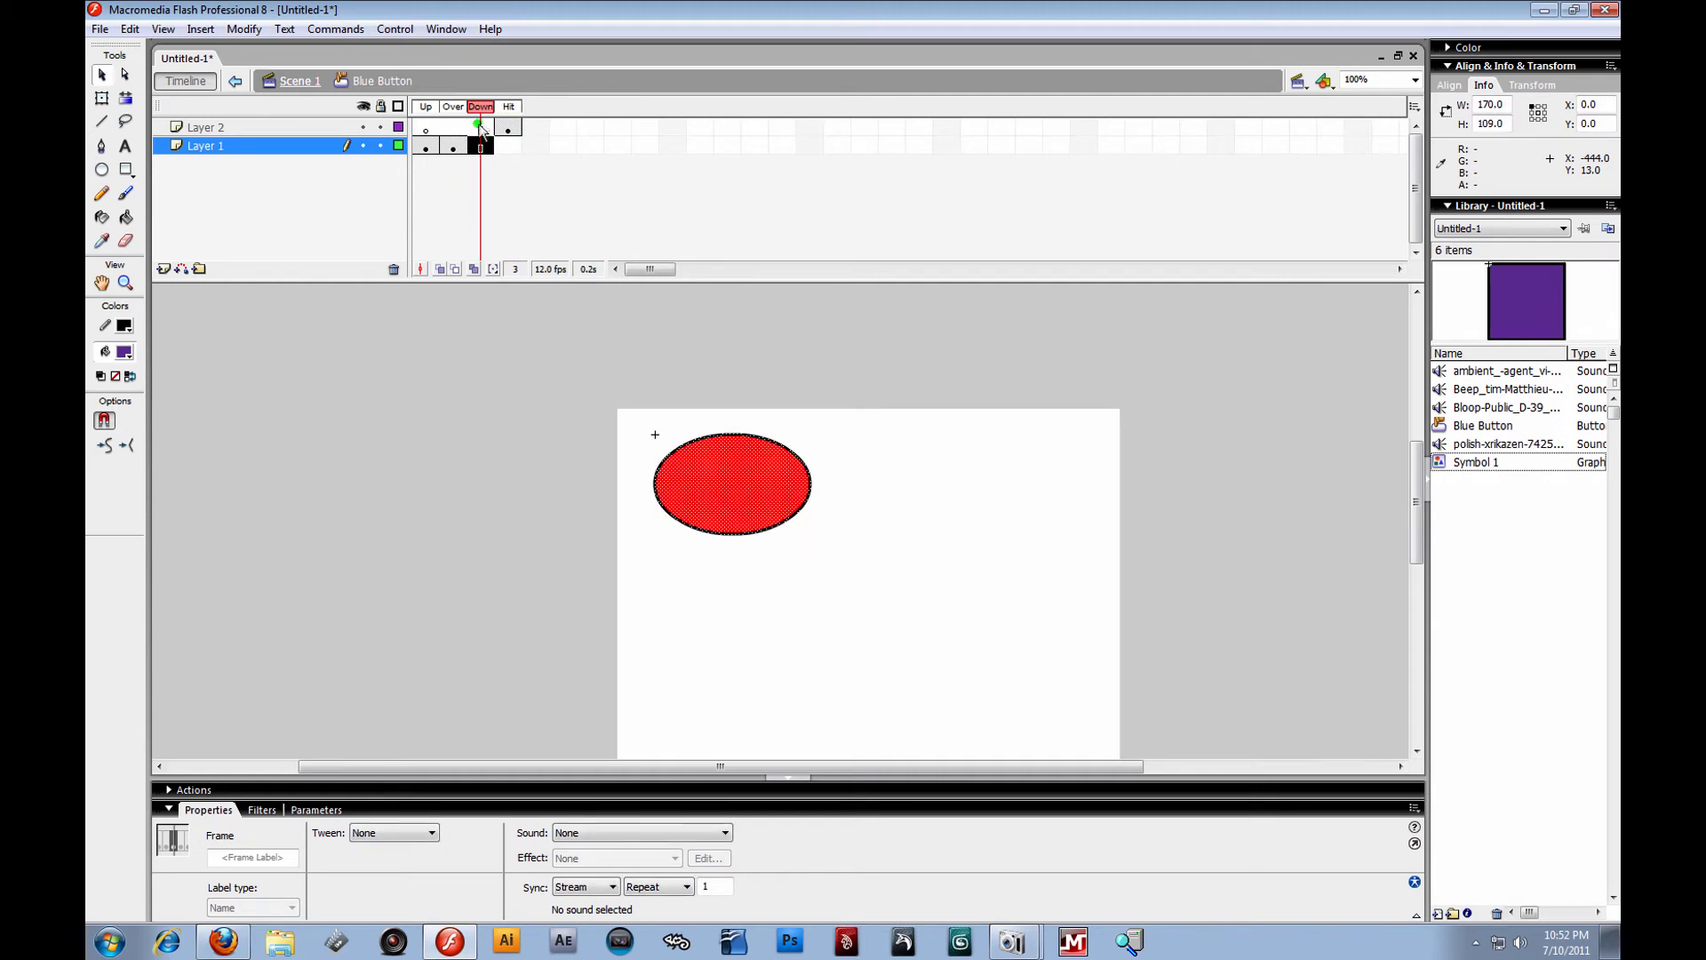
Move Layer 2's Hit keyframe containing the invisible square to the Up frame.
left_click(506, 148)
left_click(511, 127)
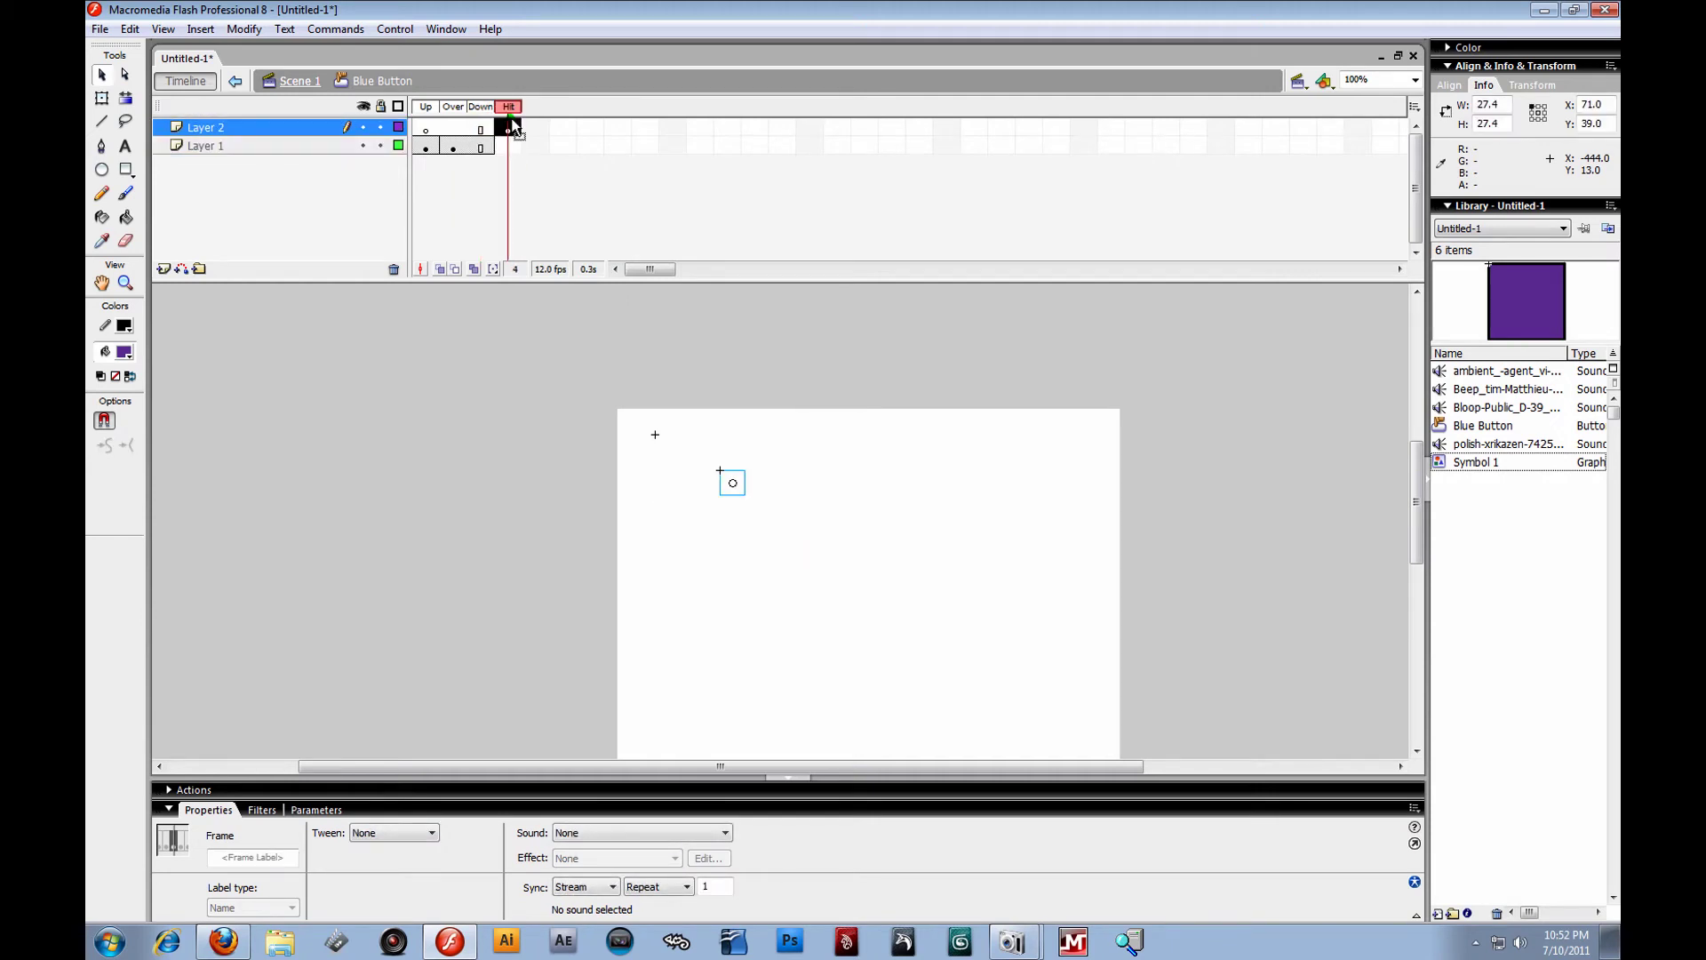
left_click(507, 209)
left_click(507, 128)
left_click_drag(508, 128, 436, 127)
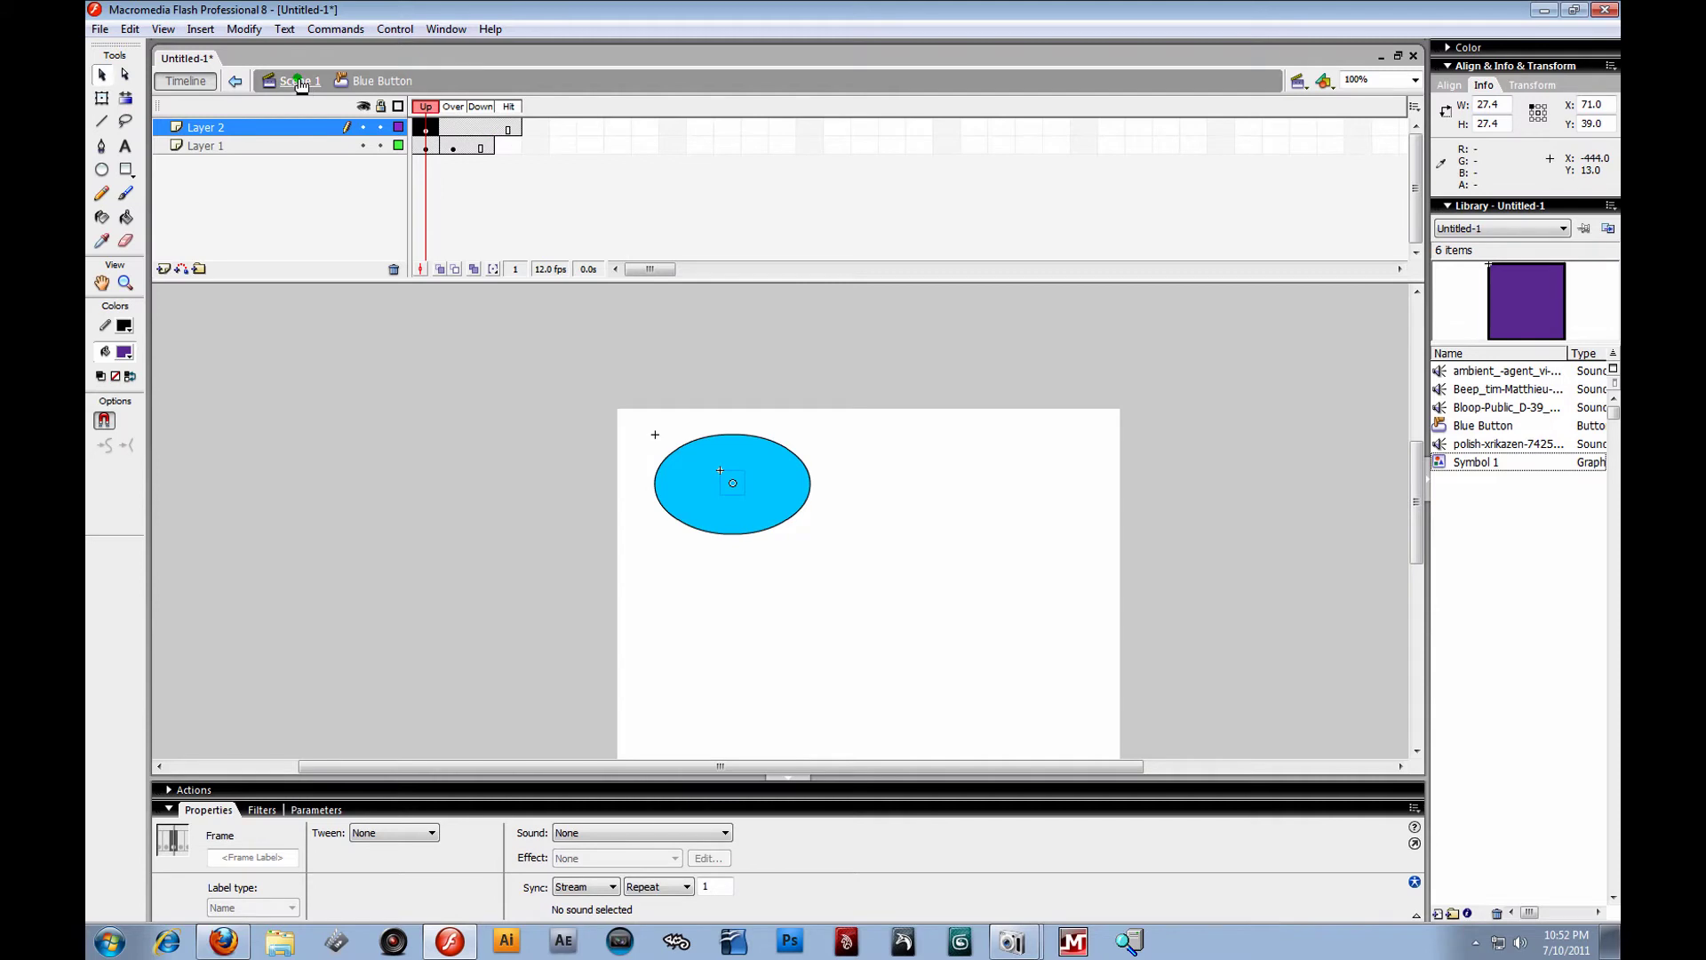
Return to Scene 1 and test the button's rollover around the oval's center.
left_click(308, 82)
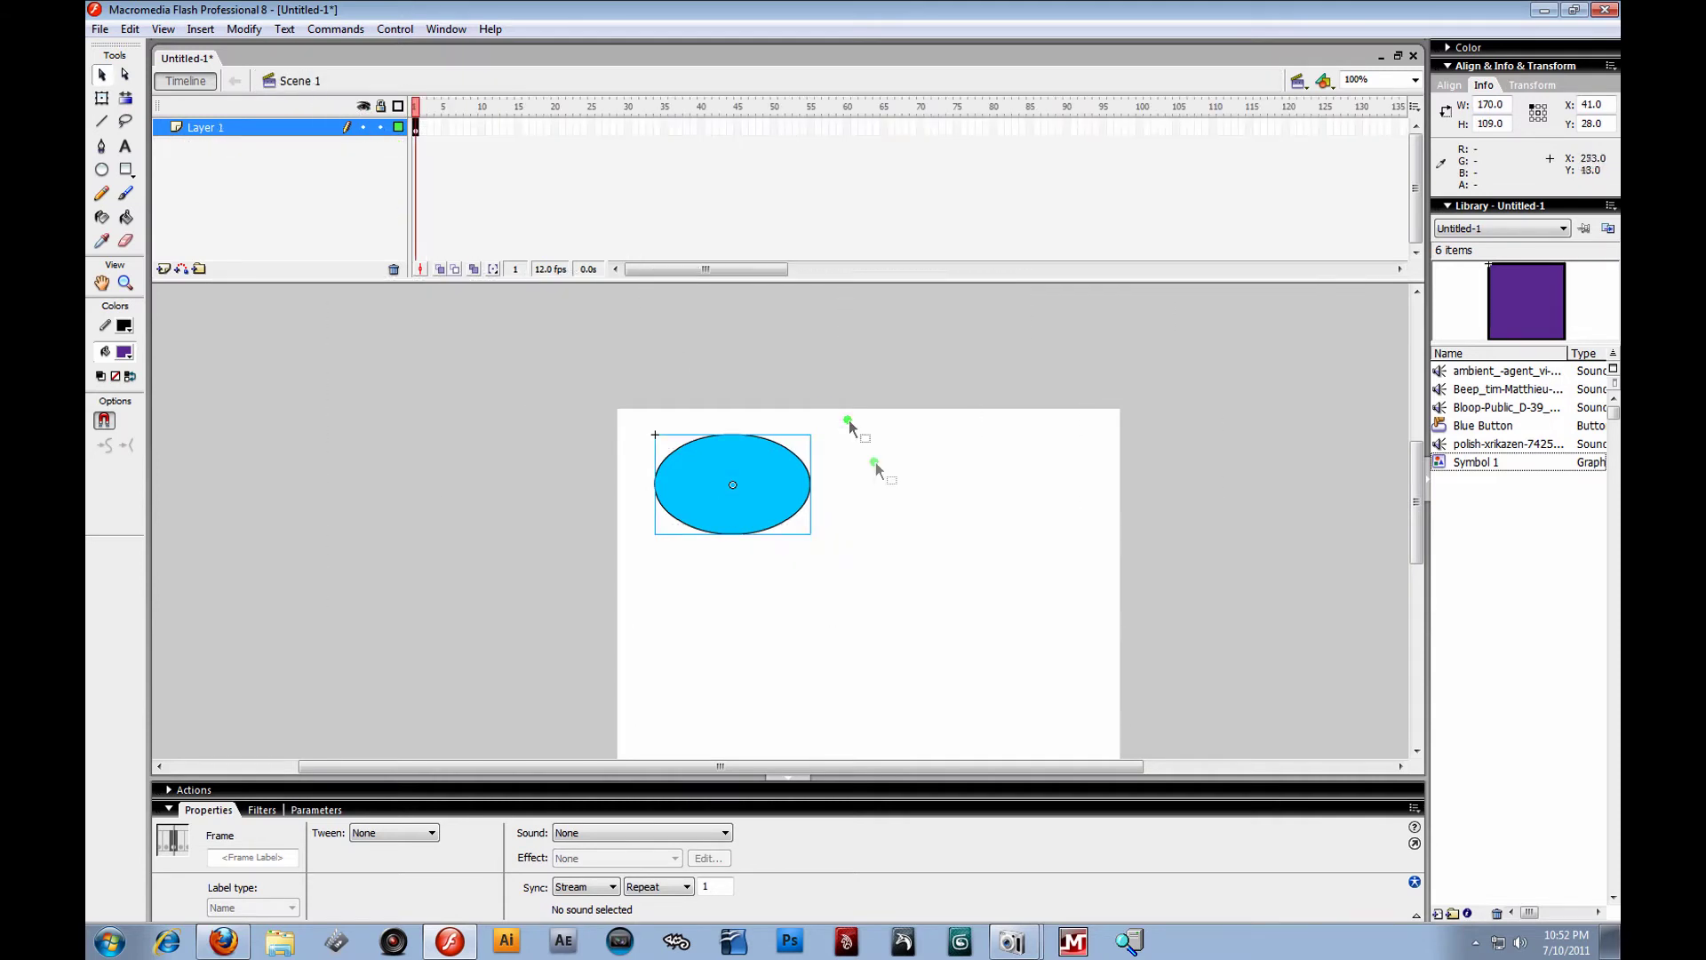
left_click(1036, 522)
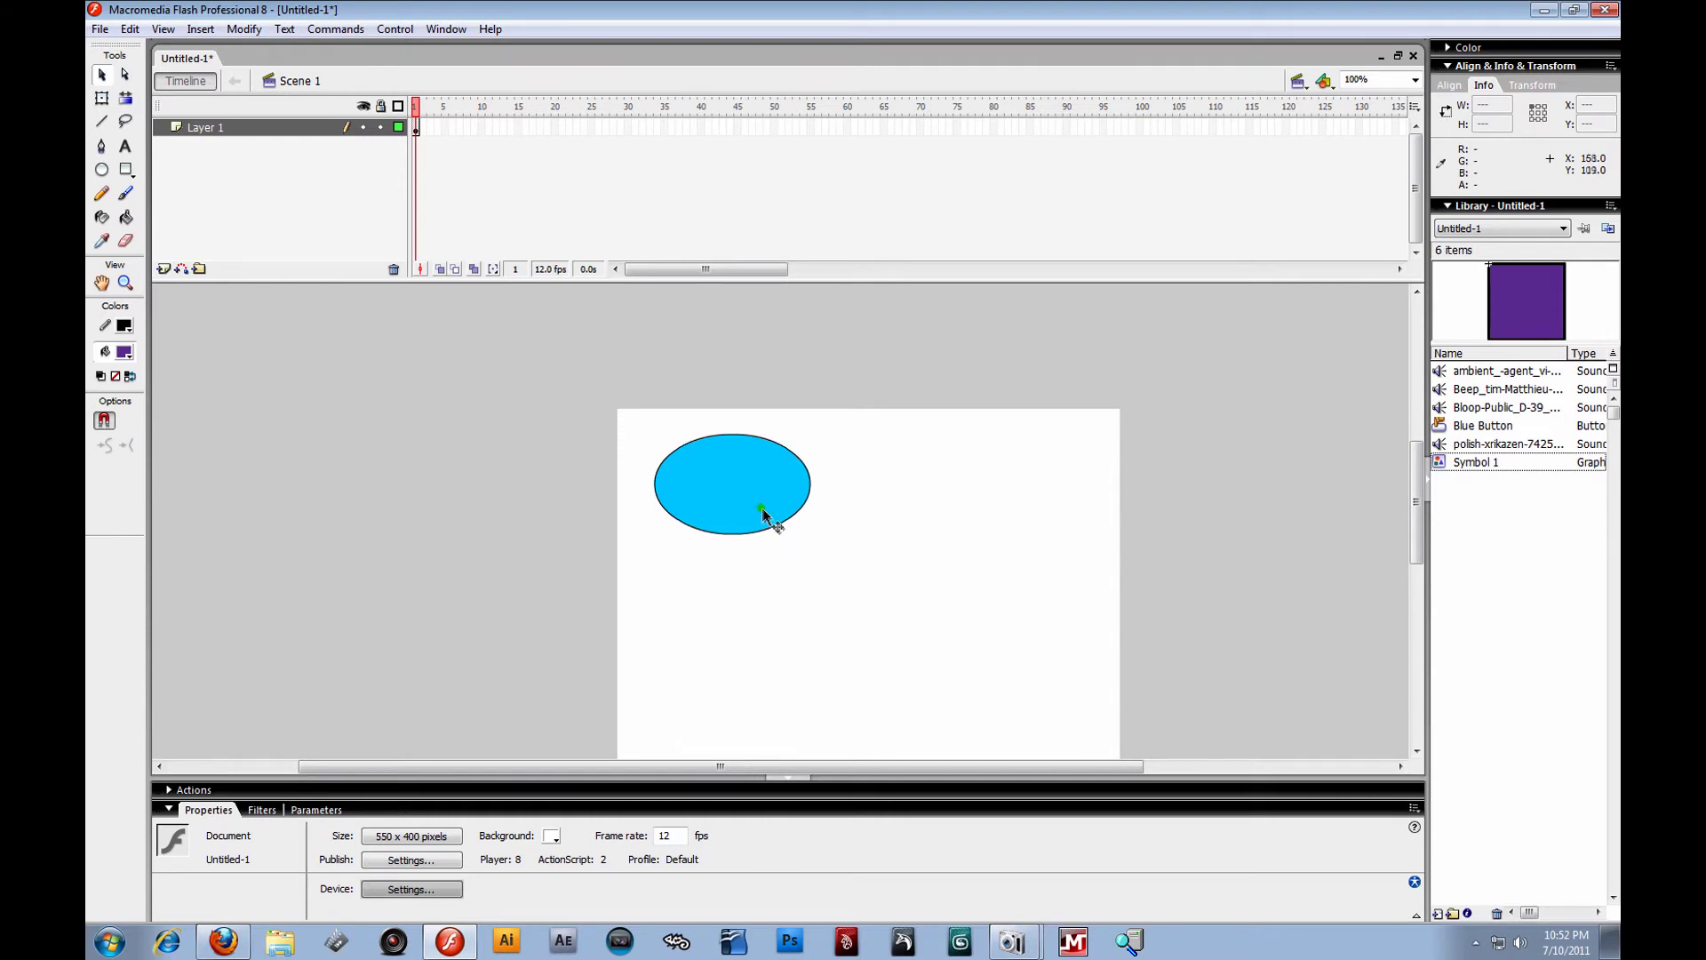
left_click(742, 489)
left_click(735, 480)
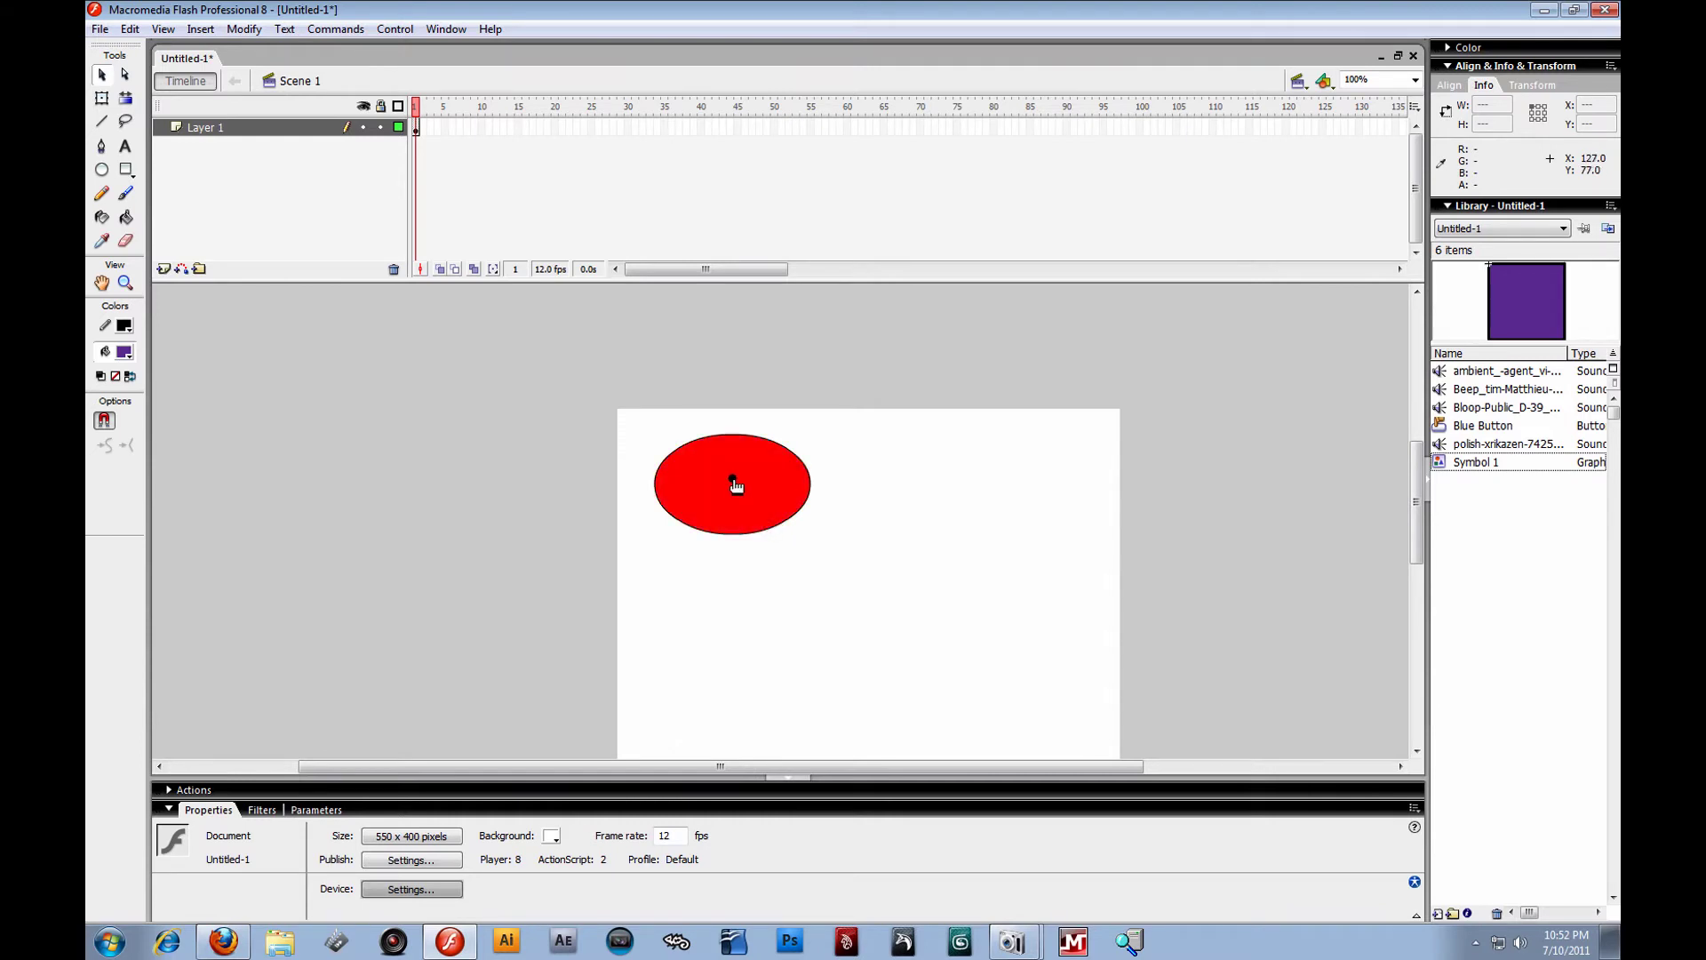
left_click(737, 482)
left_click(732, 486)
left_click(735, 484)
Inspect the invisible square inside Blue Button in place, and recheck the button's rollover in Scene 1.
right_click(760, 484)
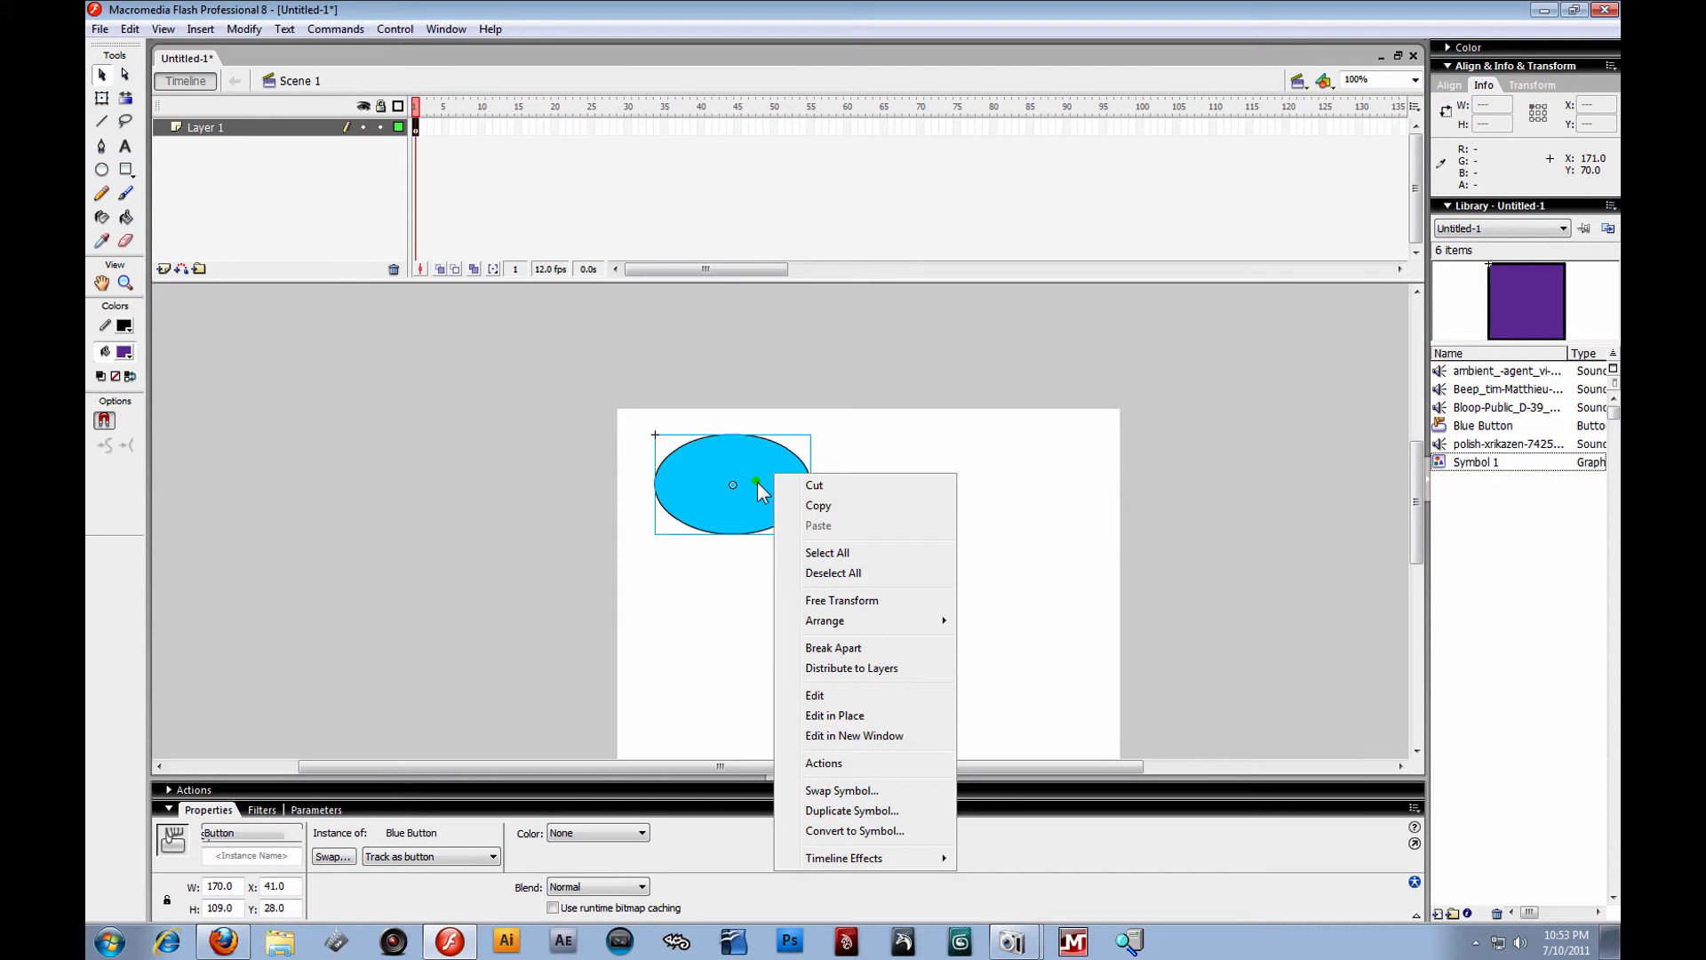
left_click(876, 716)
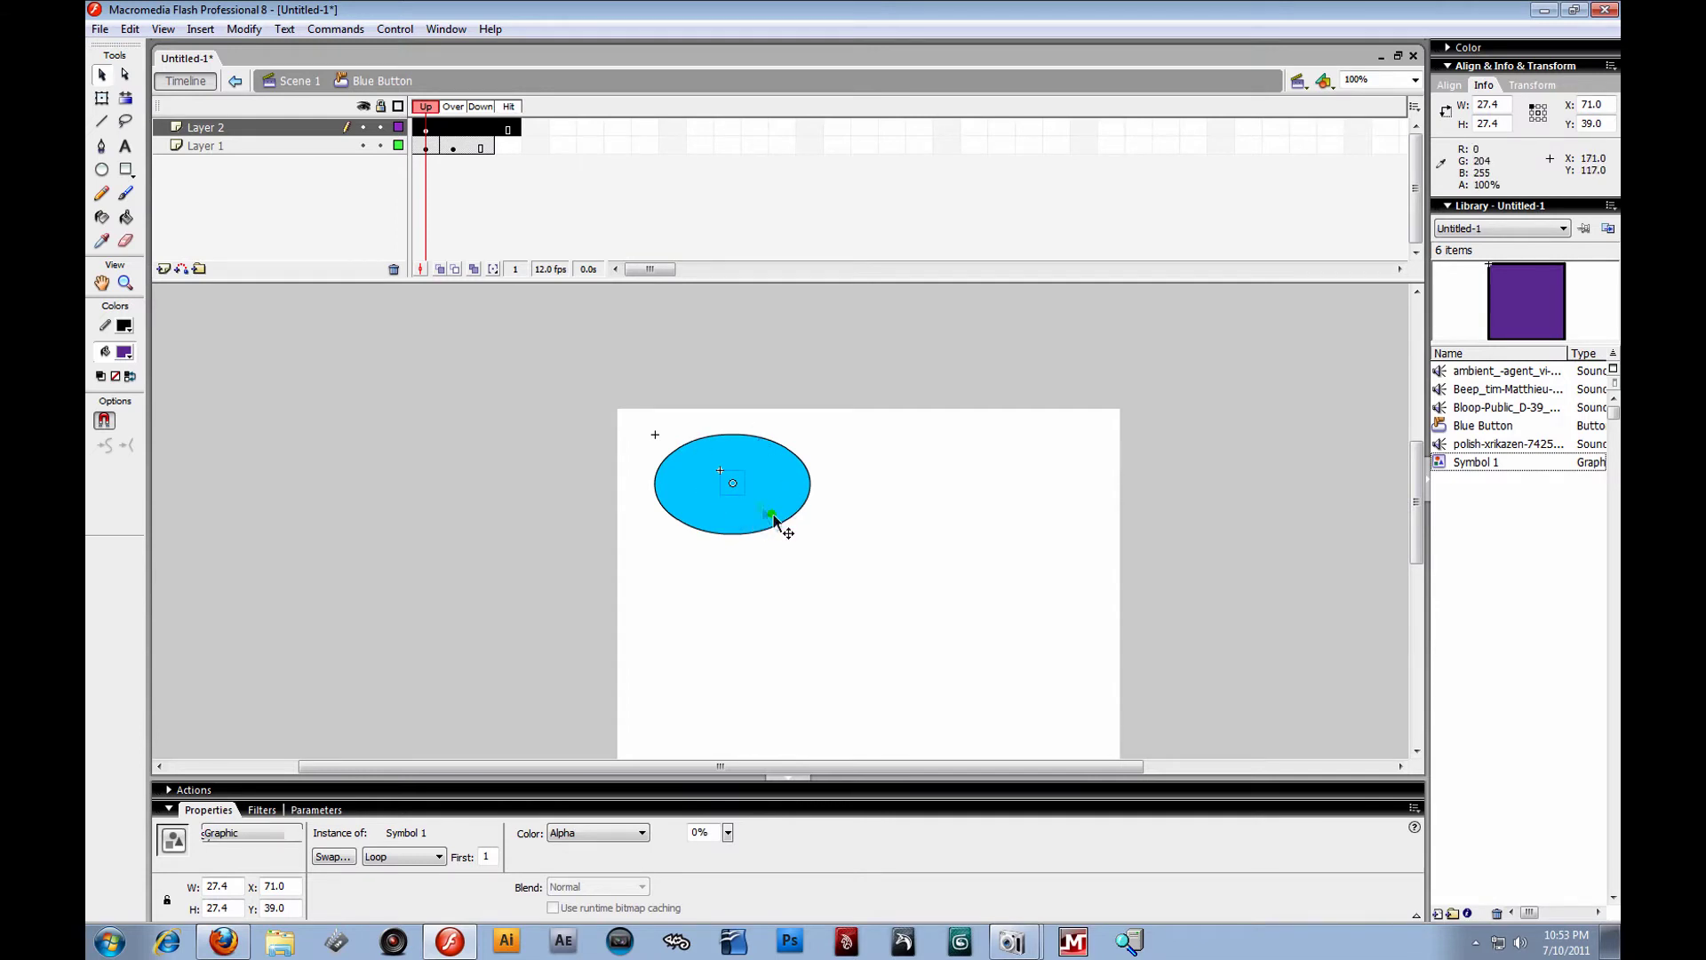
left_click_drag(733, 487, 632, 386)
left_click(289, 86)
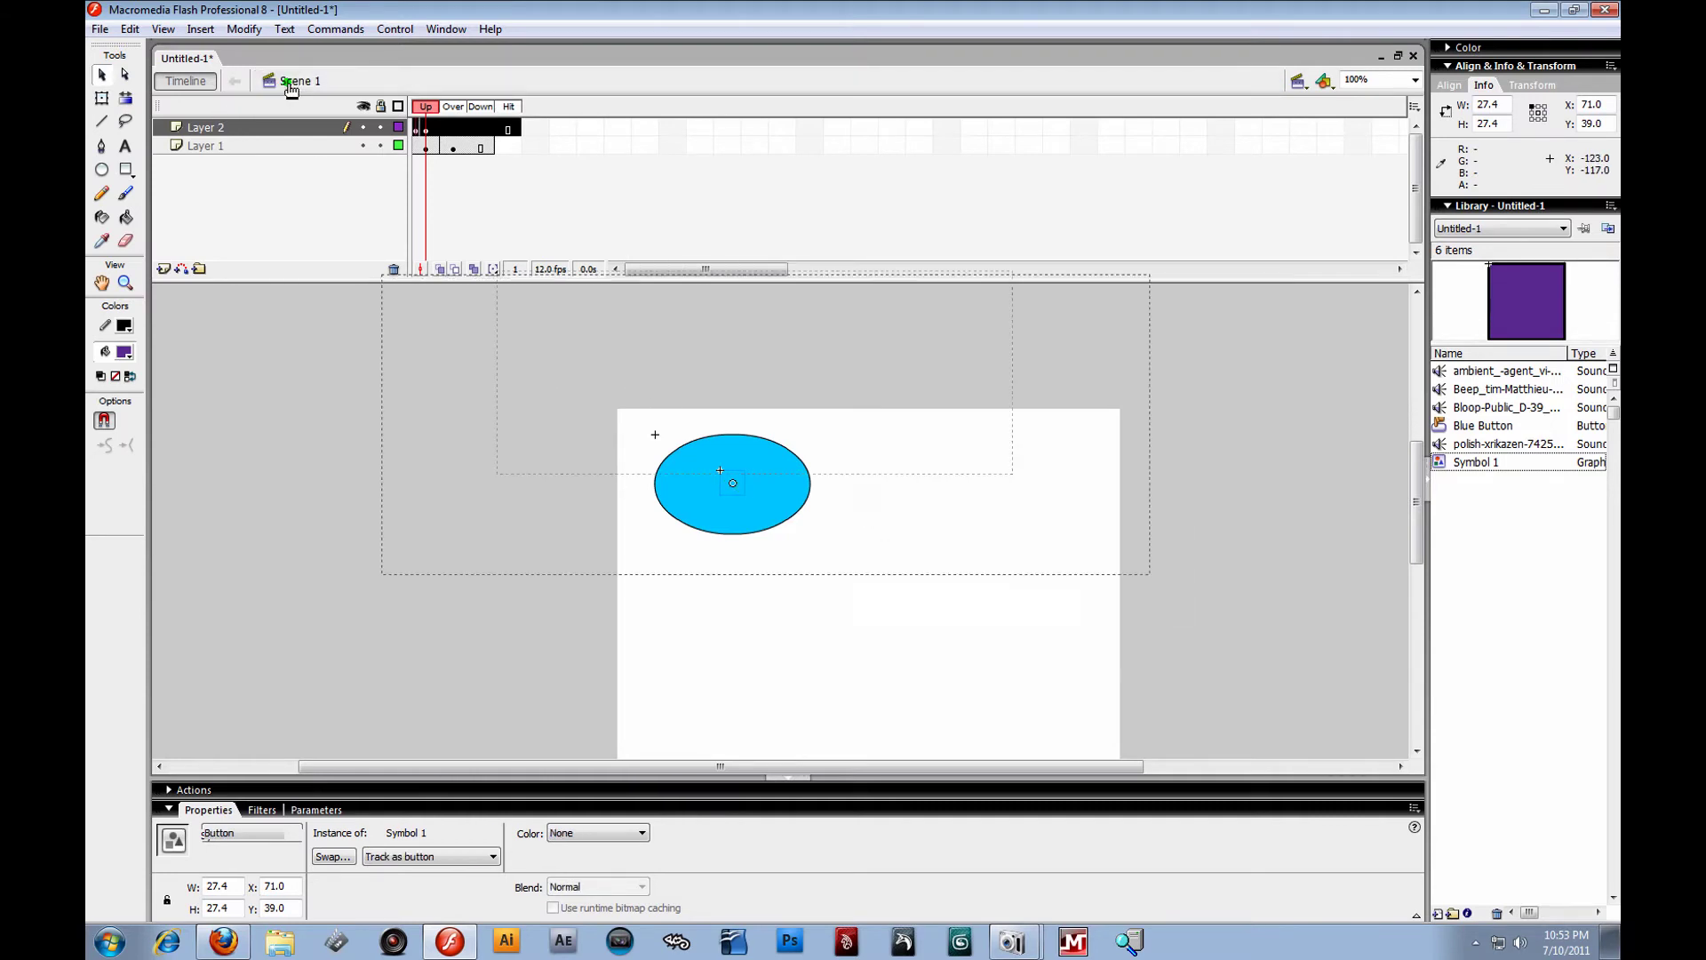
left_click(842, 482)
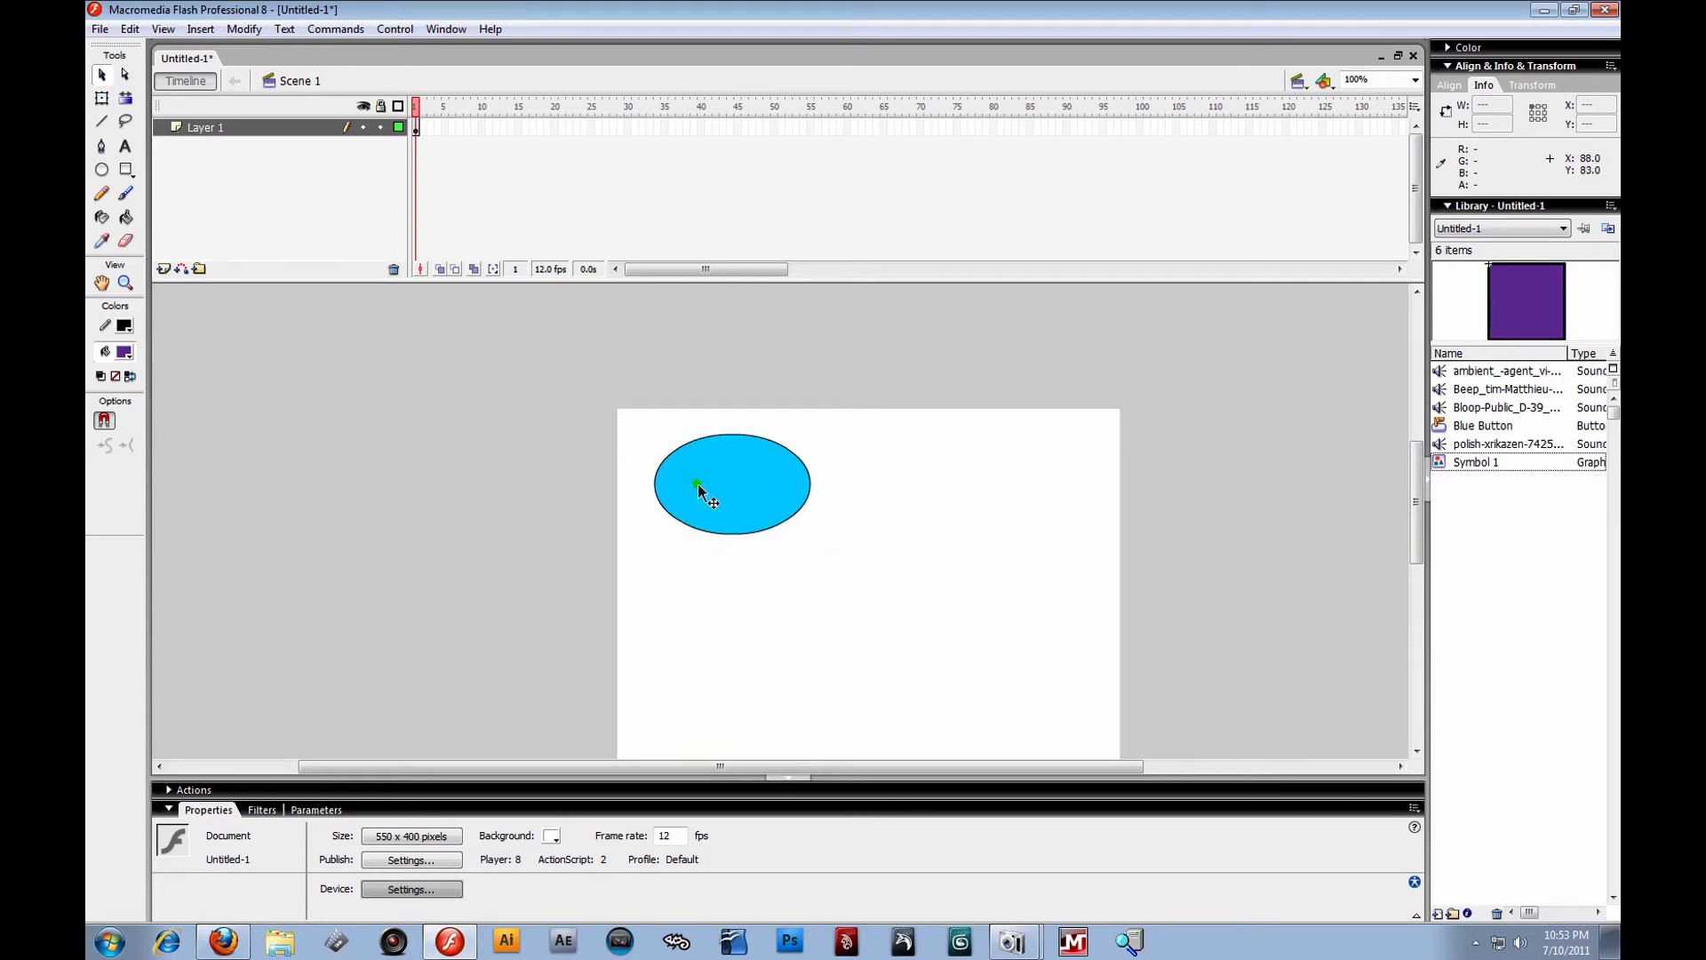
left_click(736, 462)
Open Blue Button for editing in place and delete Layer 2 with the invisible square.
right_click(727, 487)
left_click(840, 731)
left_click(233, 121)
right_click(233, 121)
left_click(288, 219)
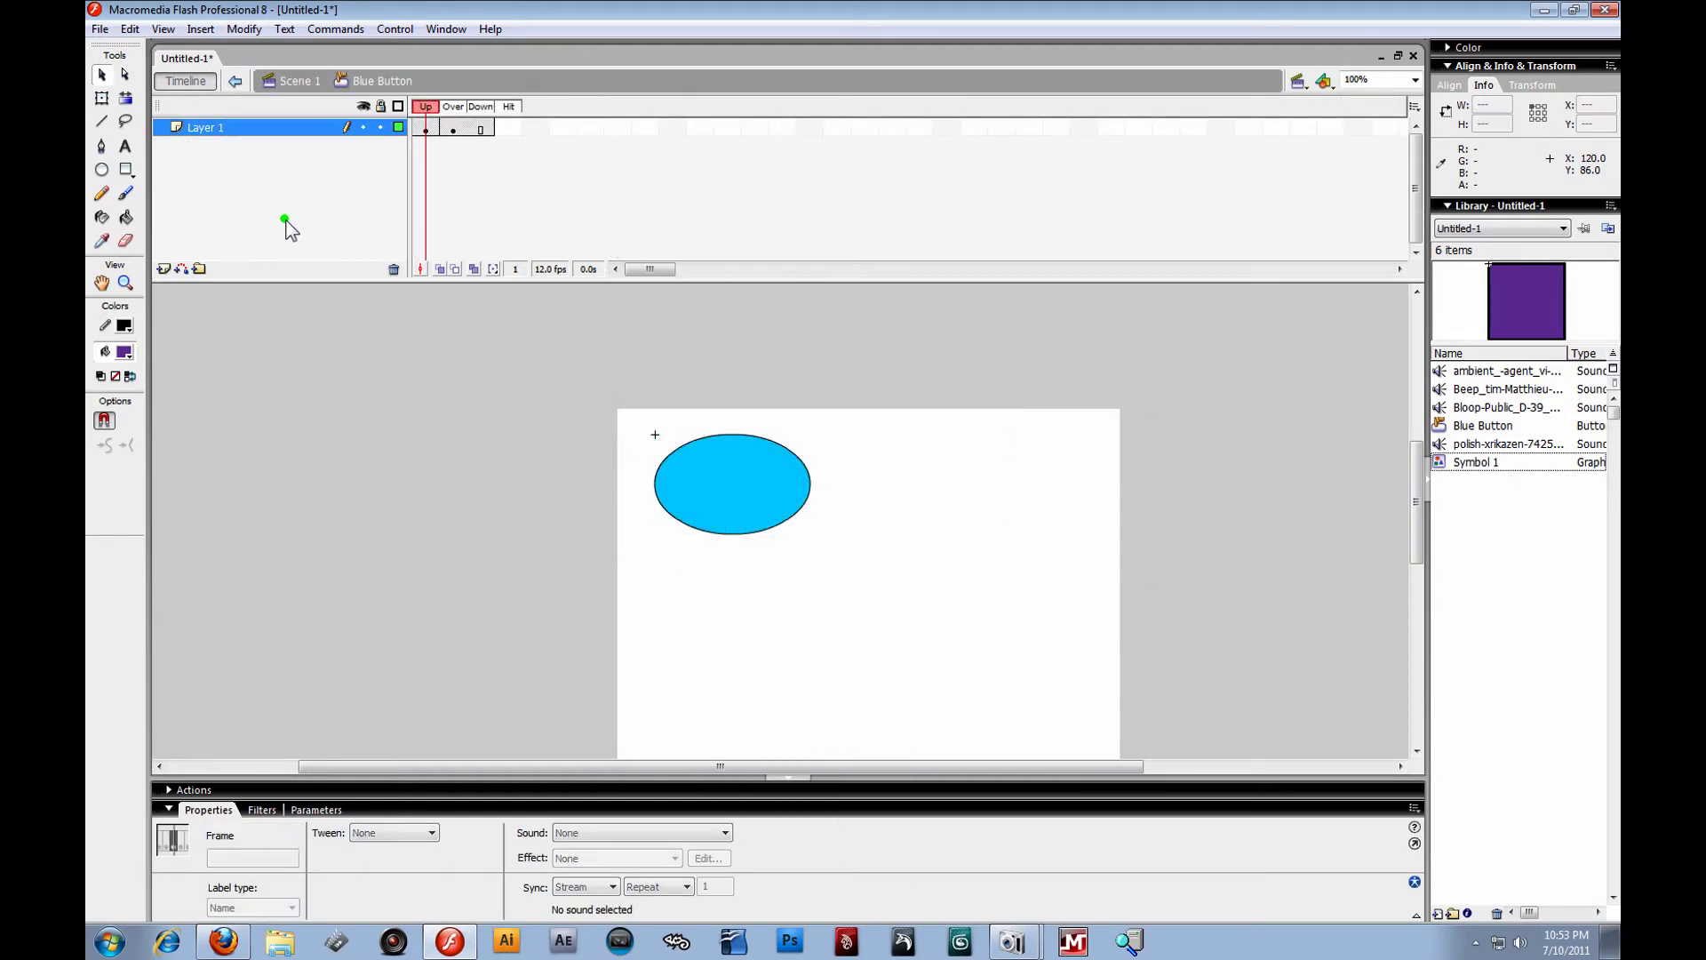
Insert a frame at Layer 1's Hit state so the full oval is the hit area, and return to Scene 1.
left_click(498, 127)
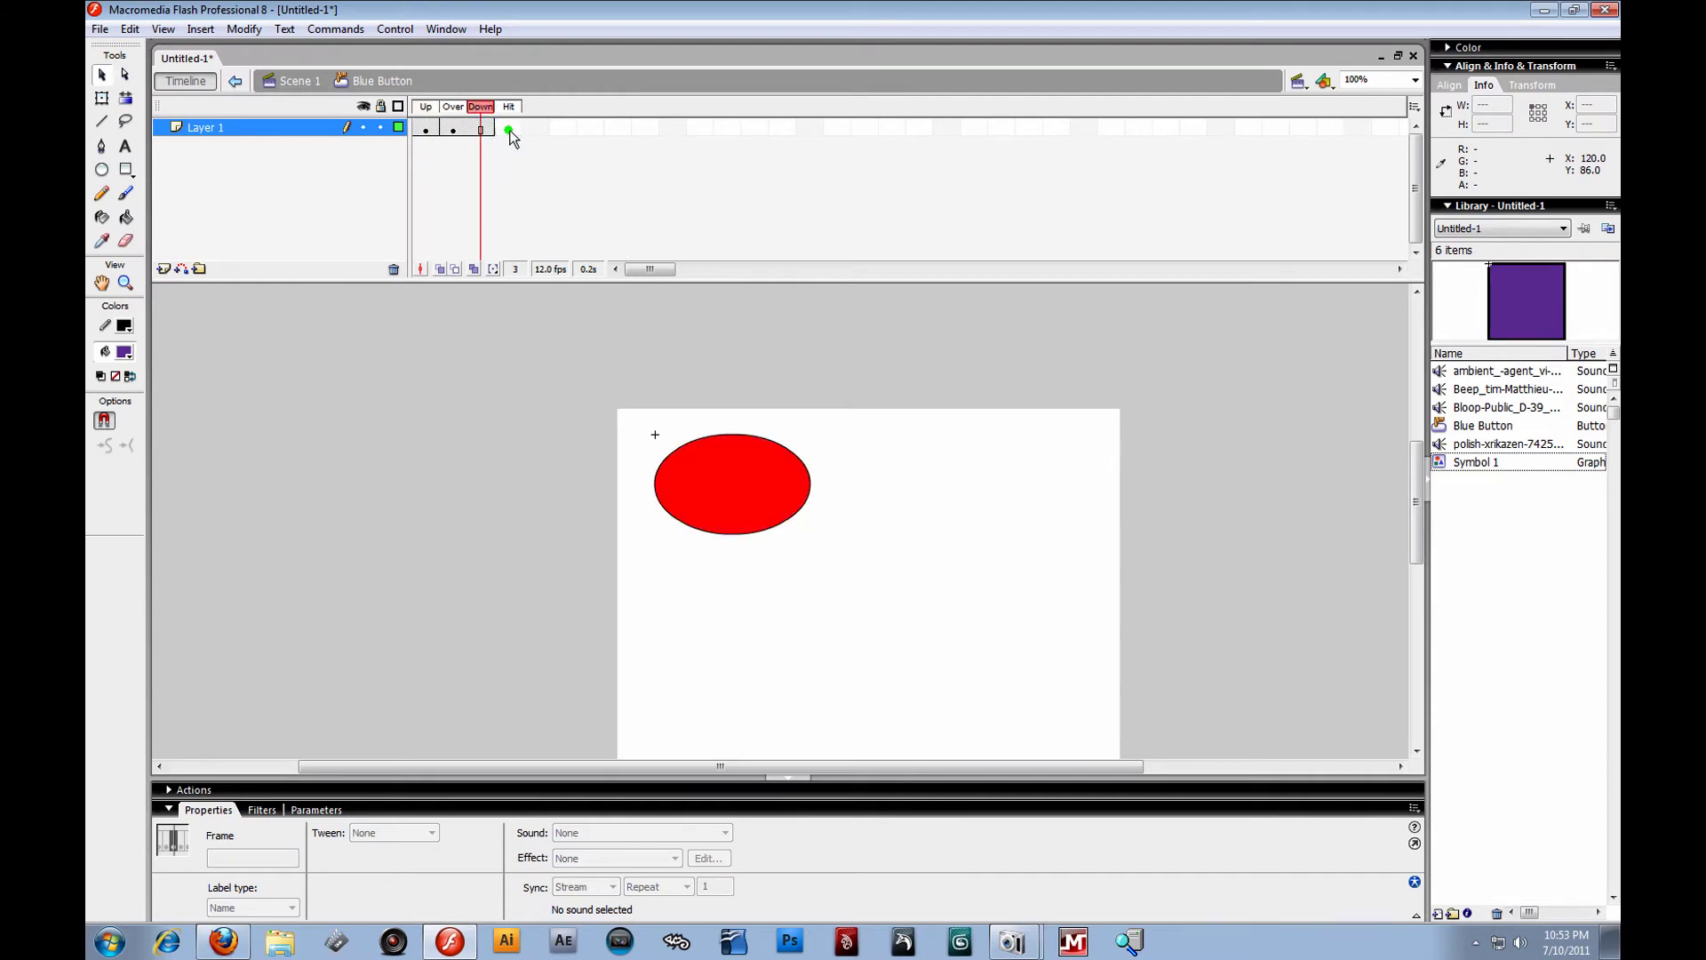
right_click(512, 140)
left_click(538, 167)
left_click(320, 86)
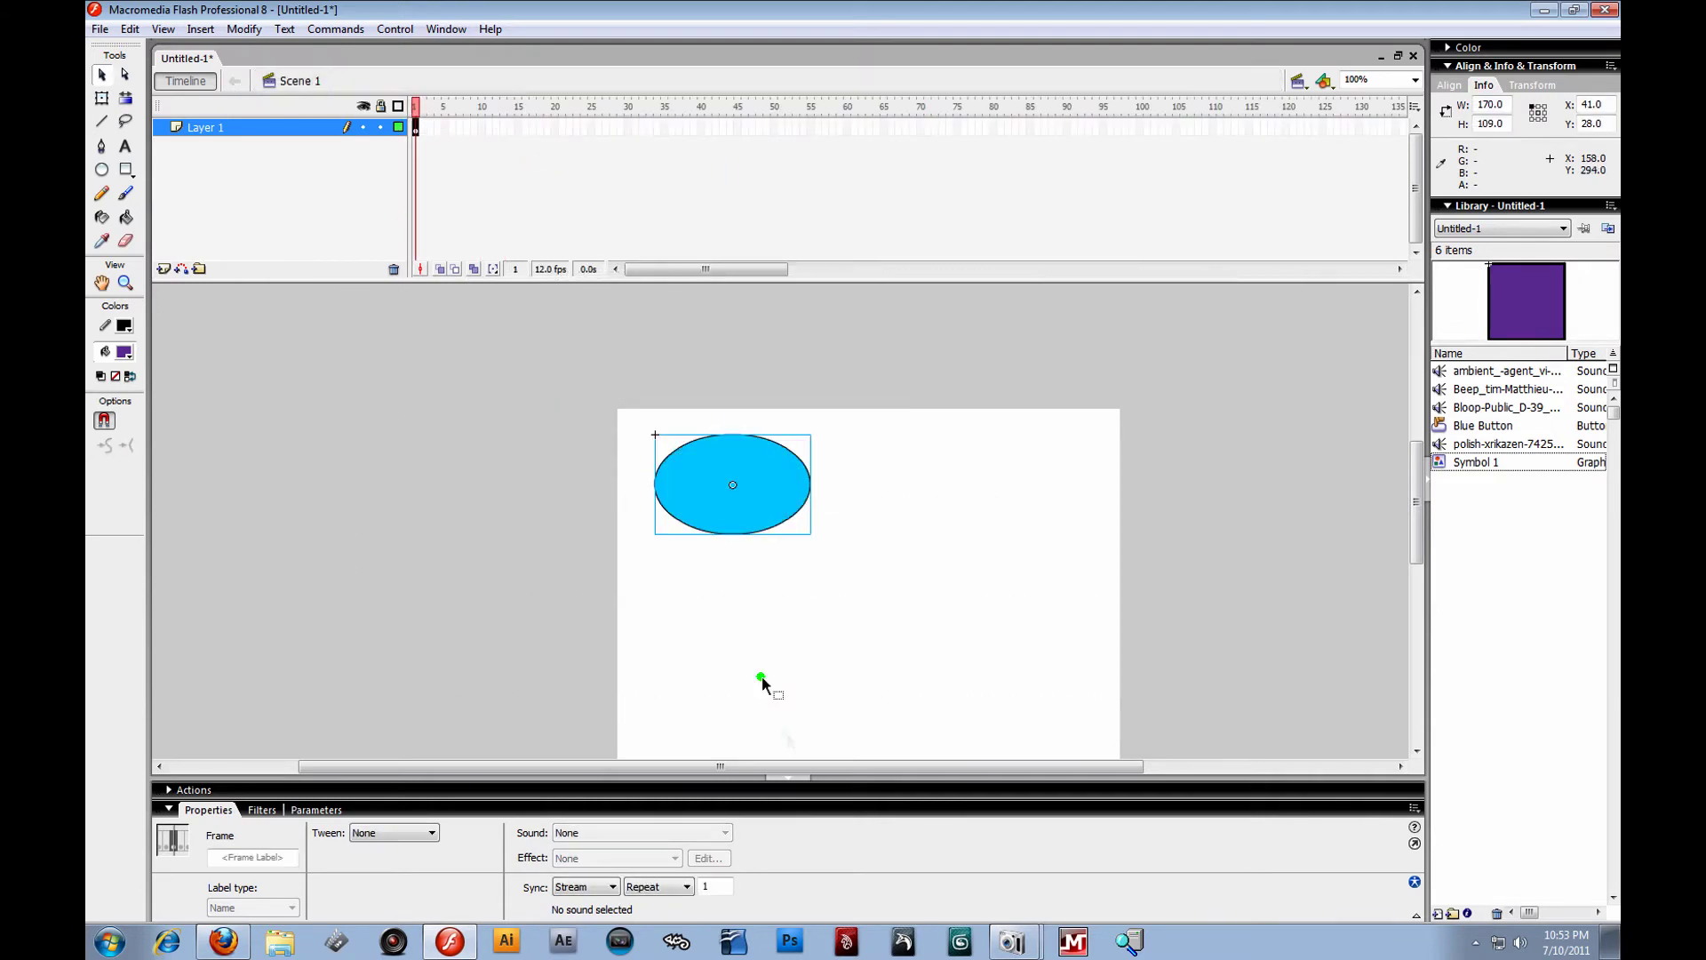
left_click(751, 487)
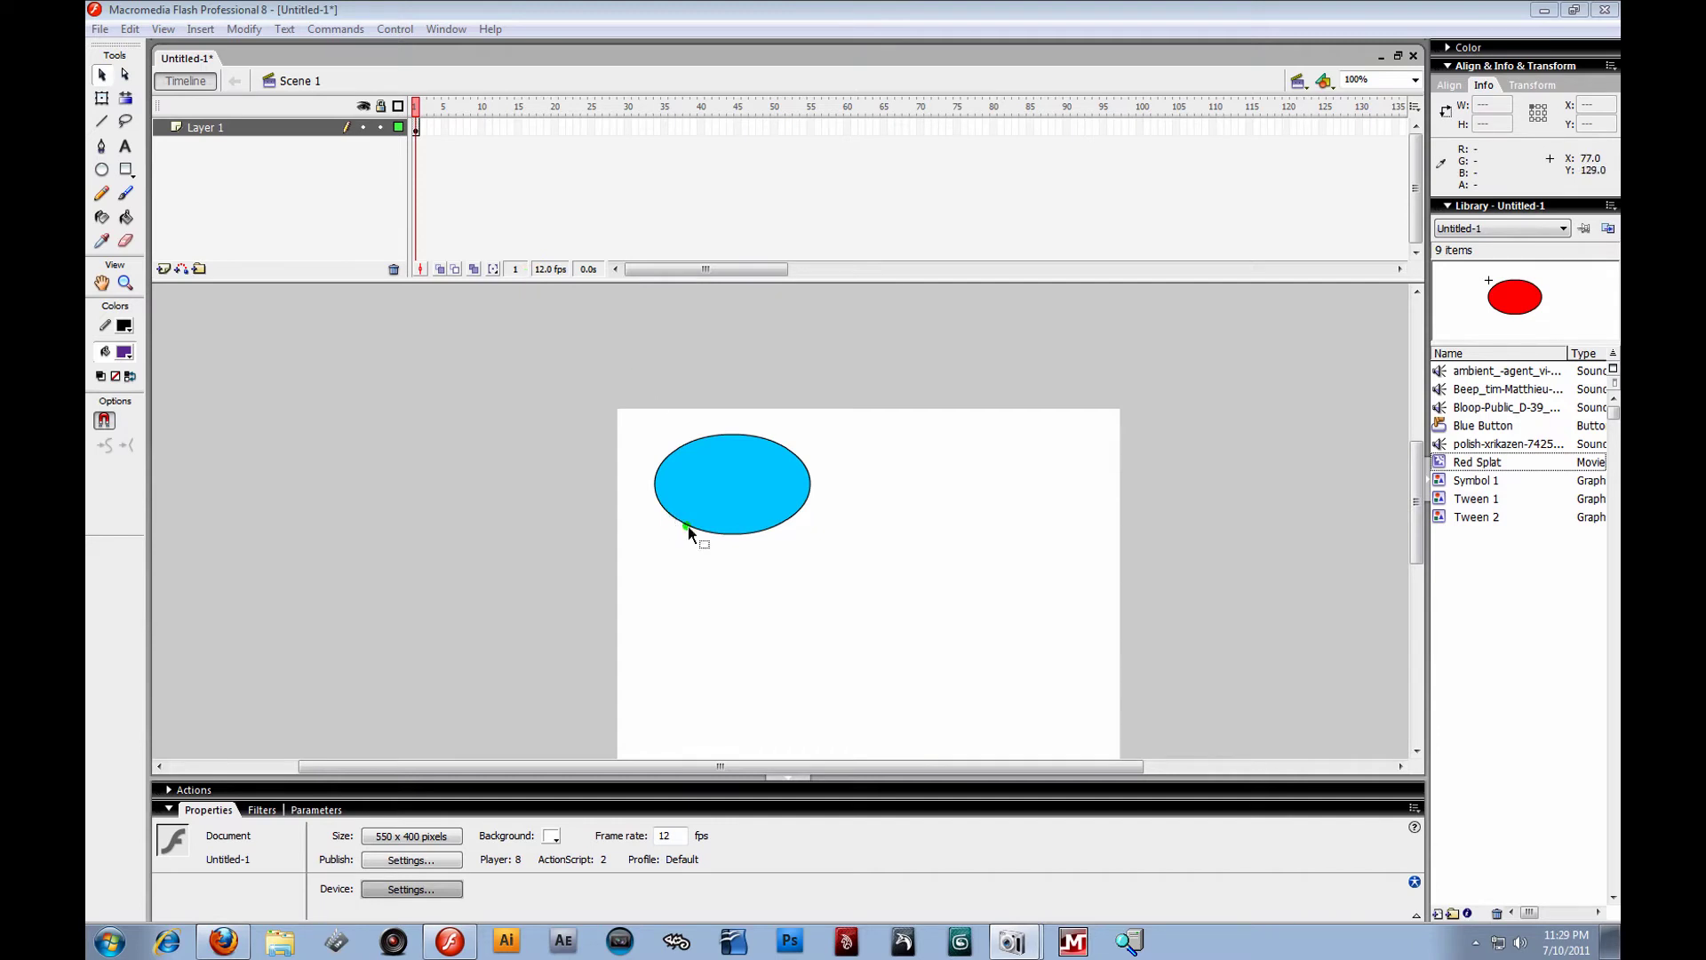
Enable simple buttons for rollover previews on the stage and deselect the oval.
left_click(750, 467)
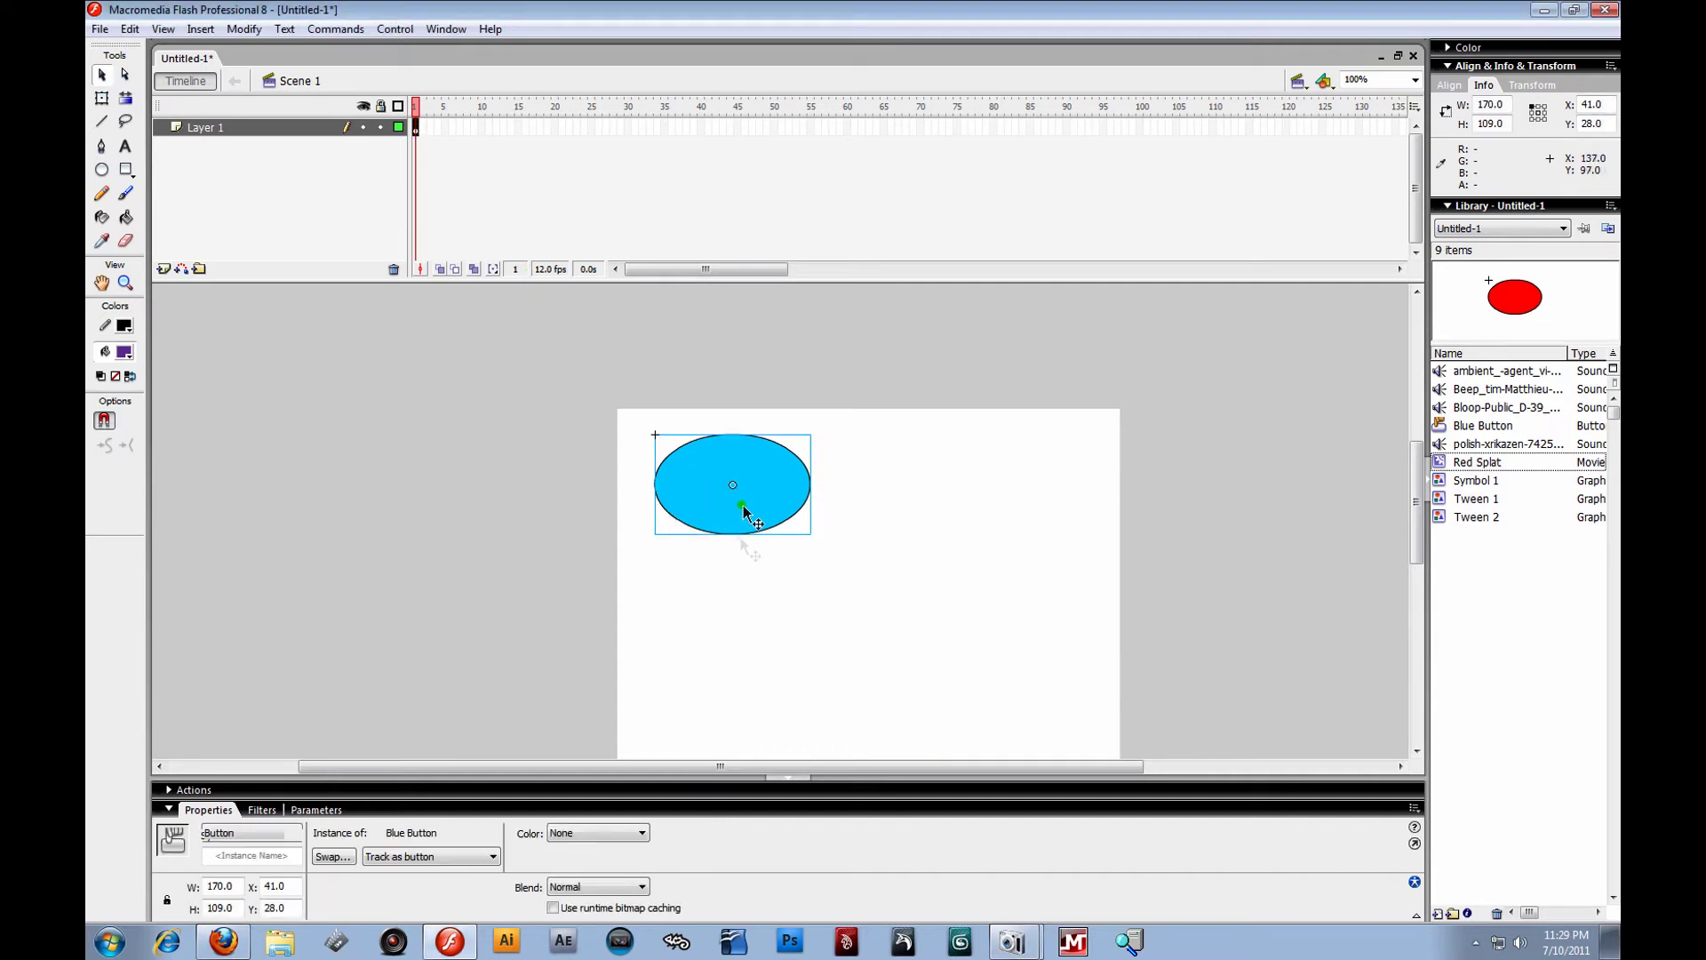
left_click(328, 31)
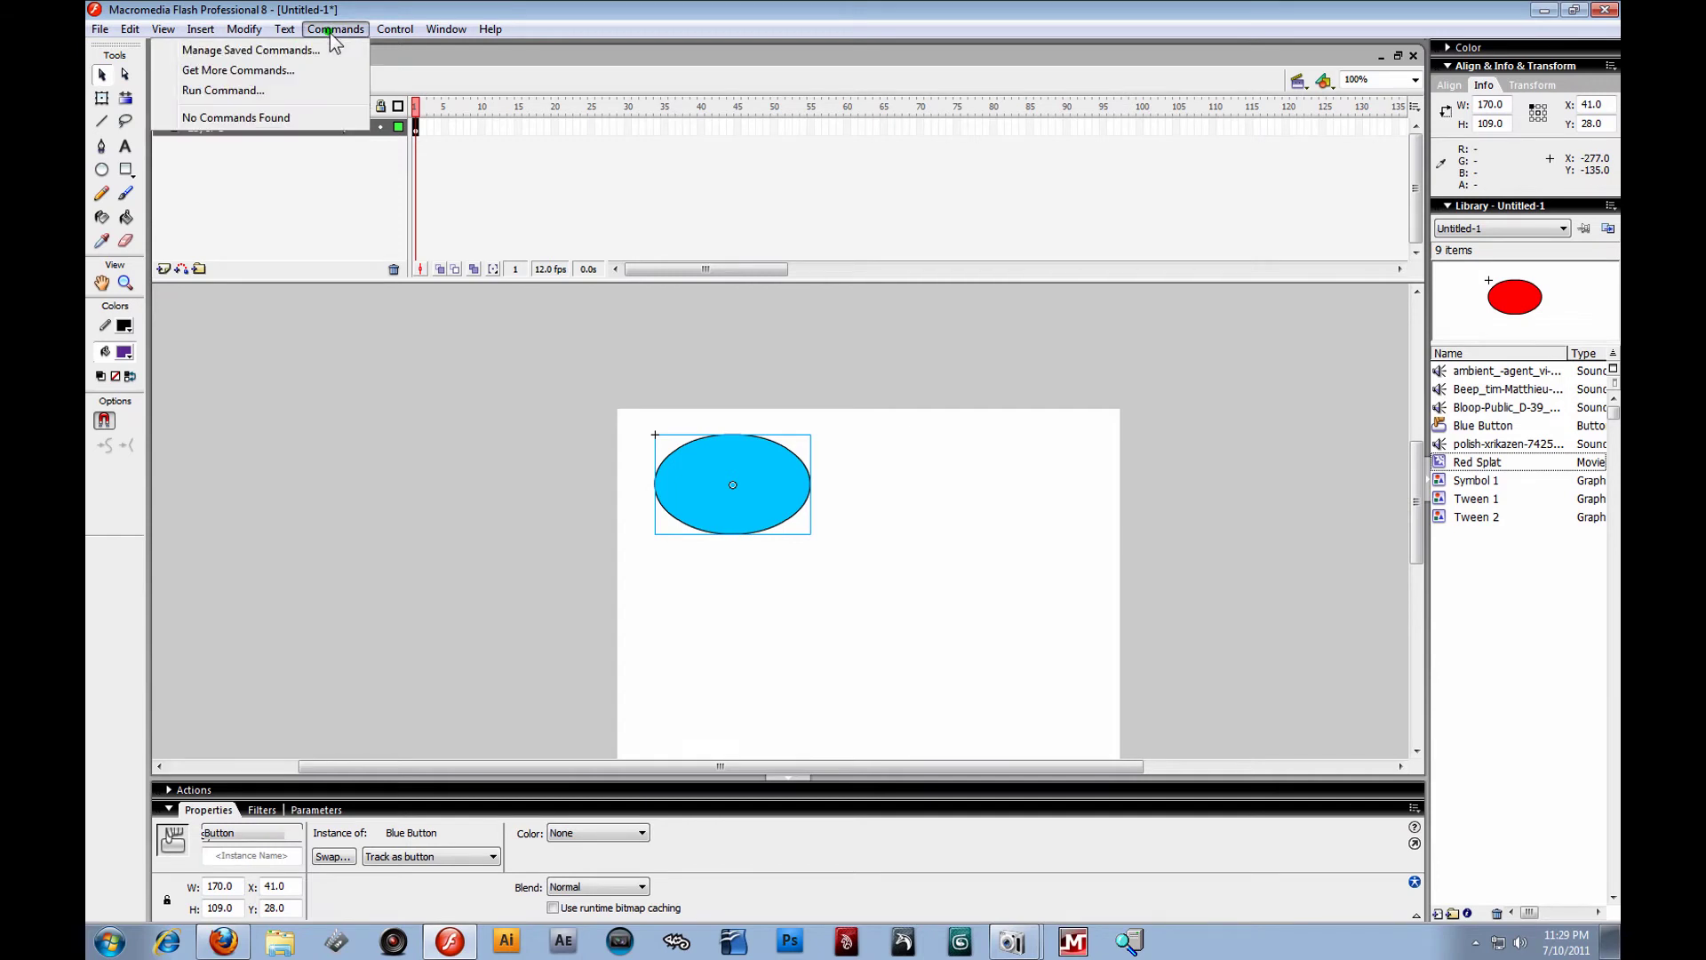
mouse_move(245, 31)
mouse_move(391, 29)
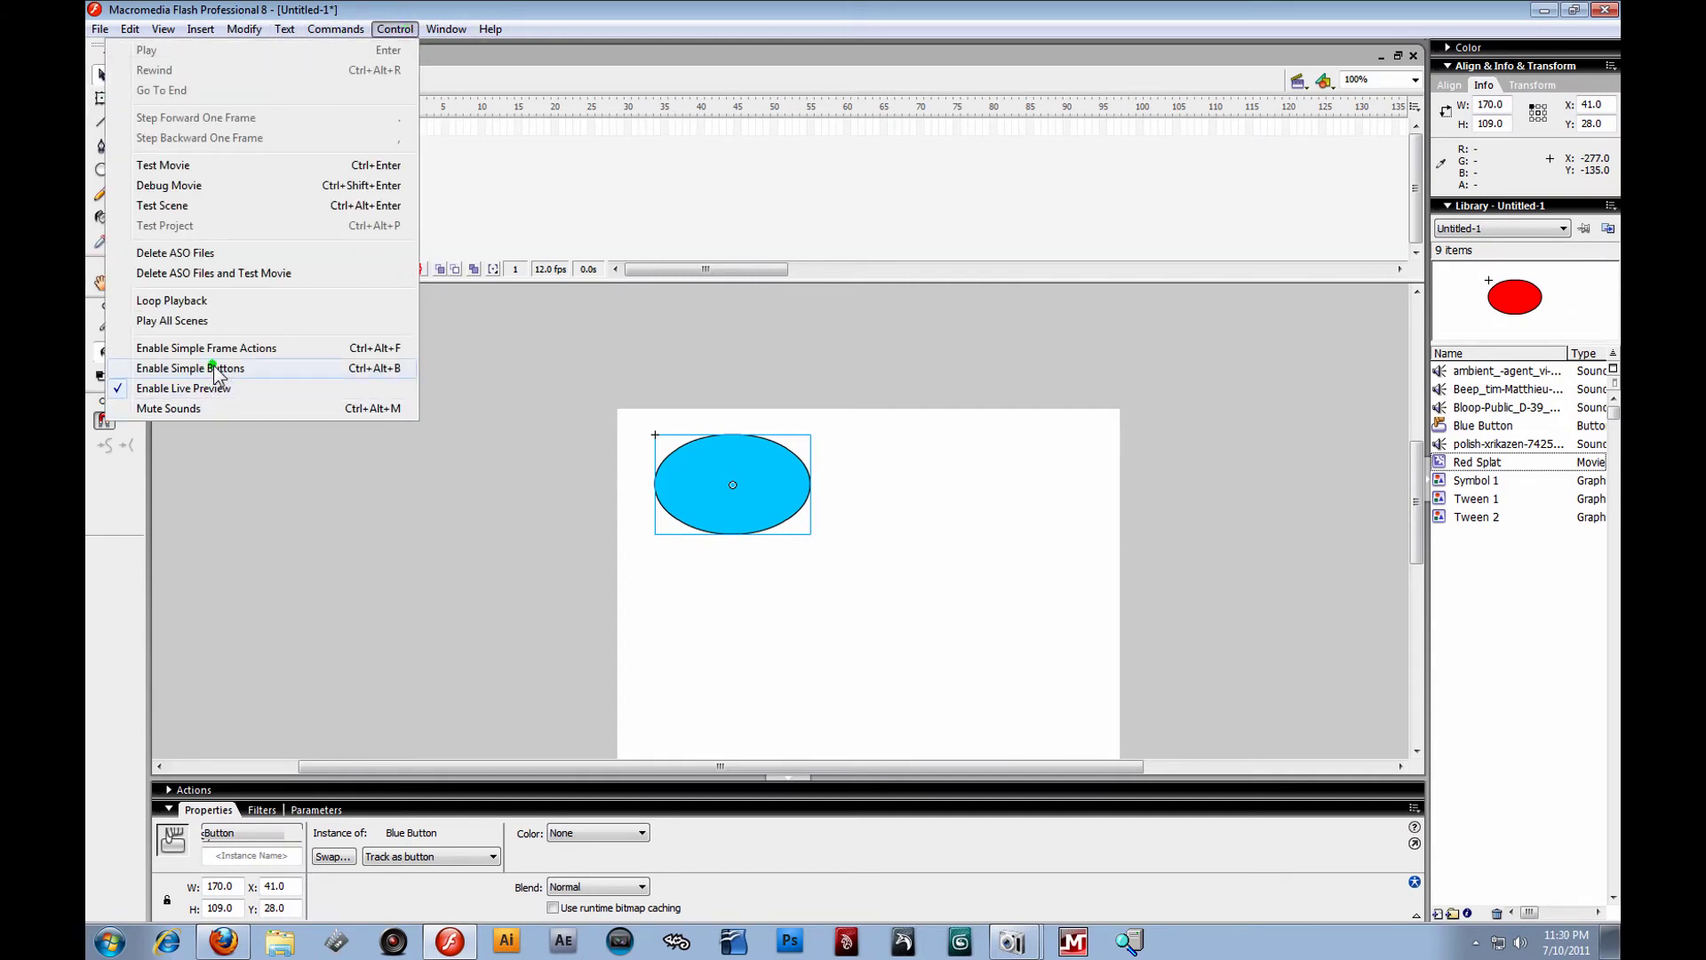
left_click(216, 371)
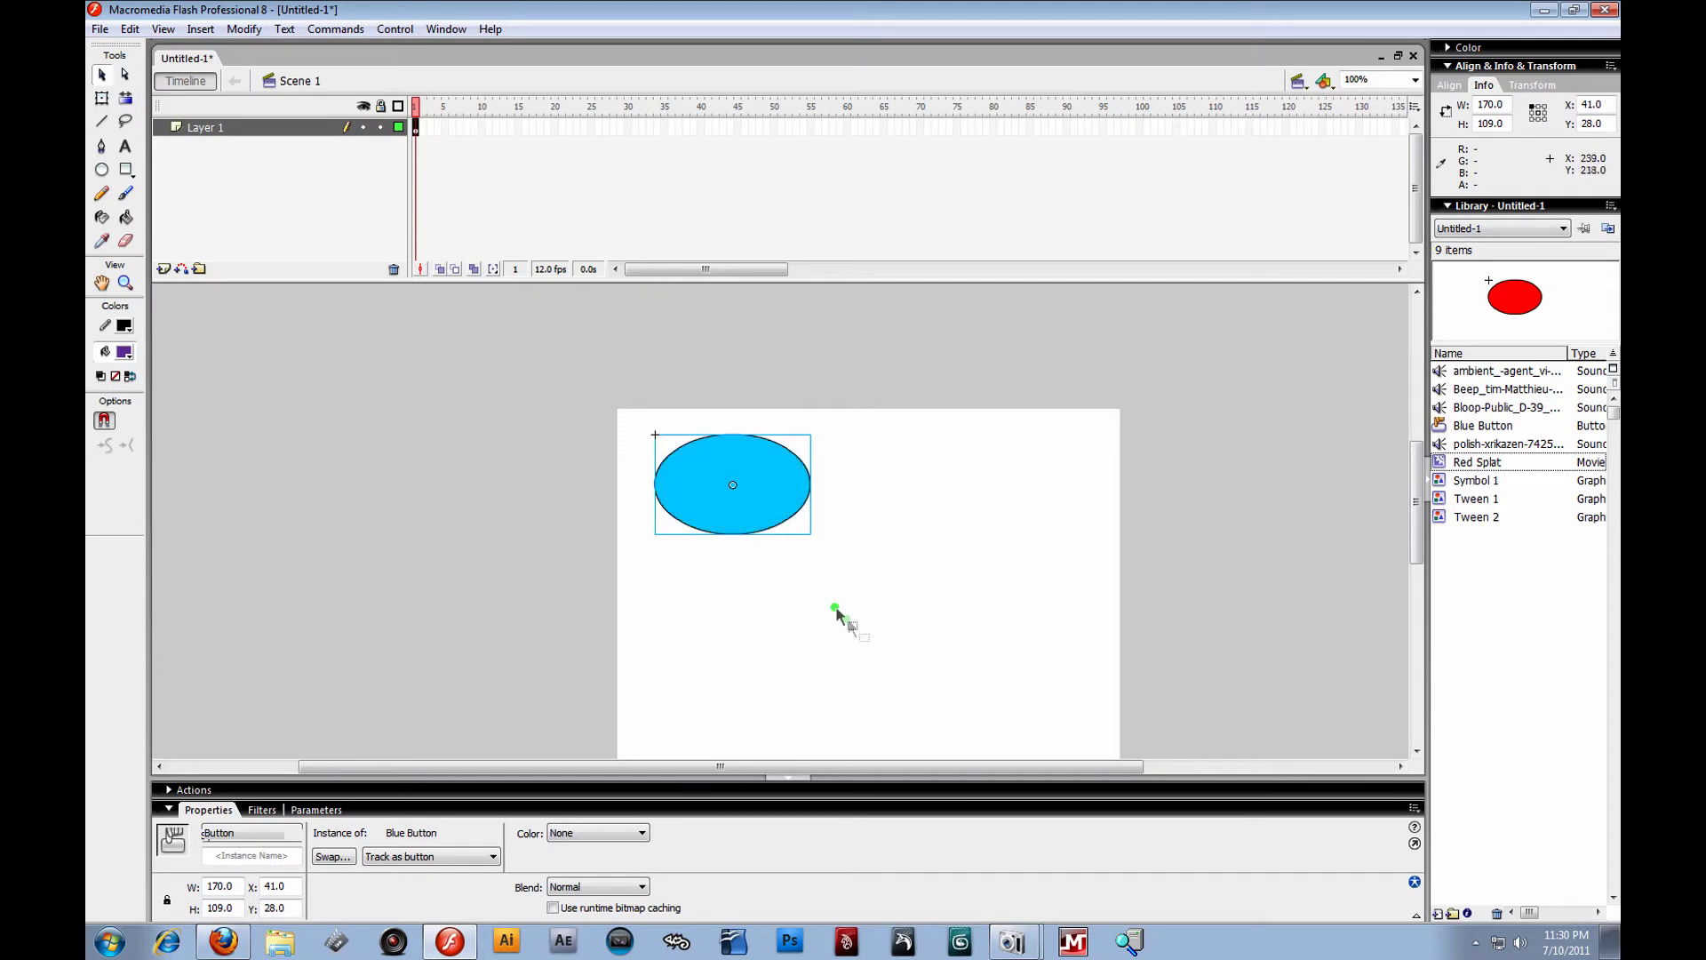
left_click(802, 562)
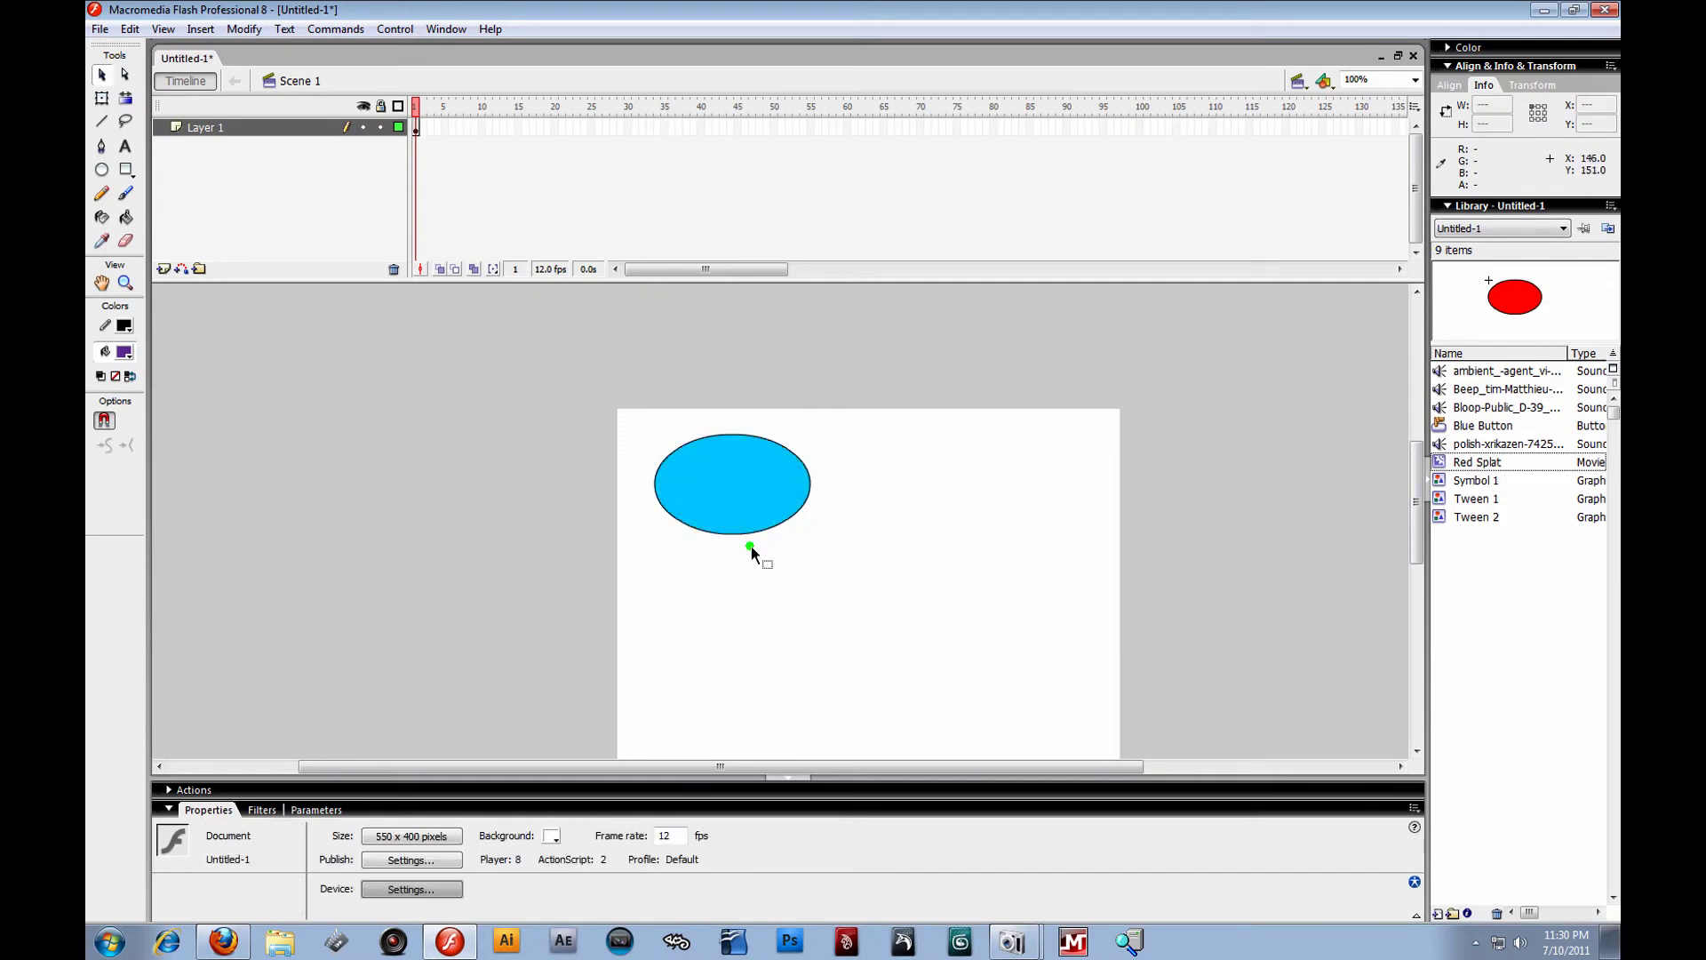
Edit Blue Button in place and add a new layer above Bottom Layer.
right_click(712, 492)
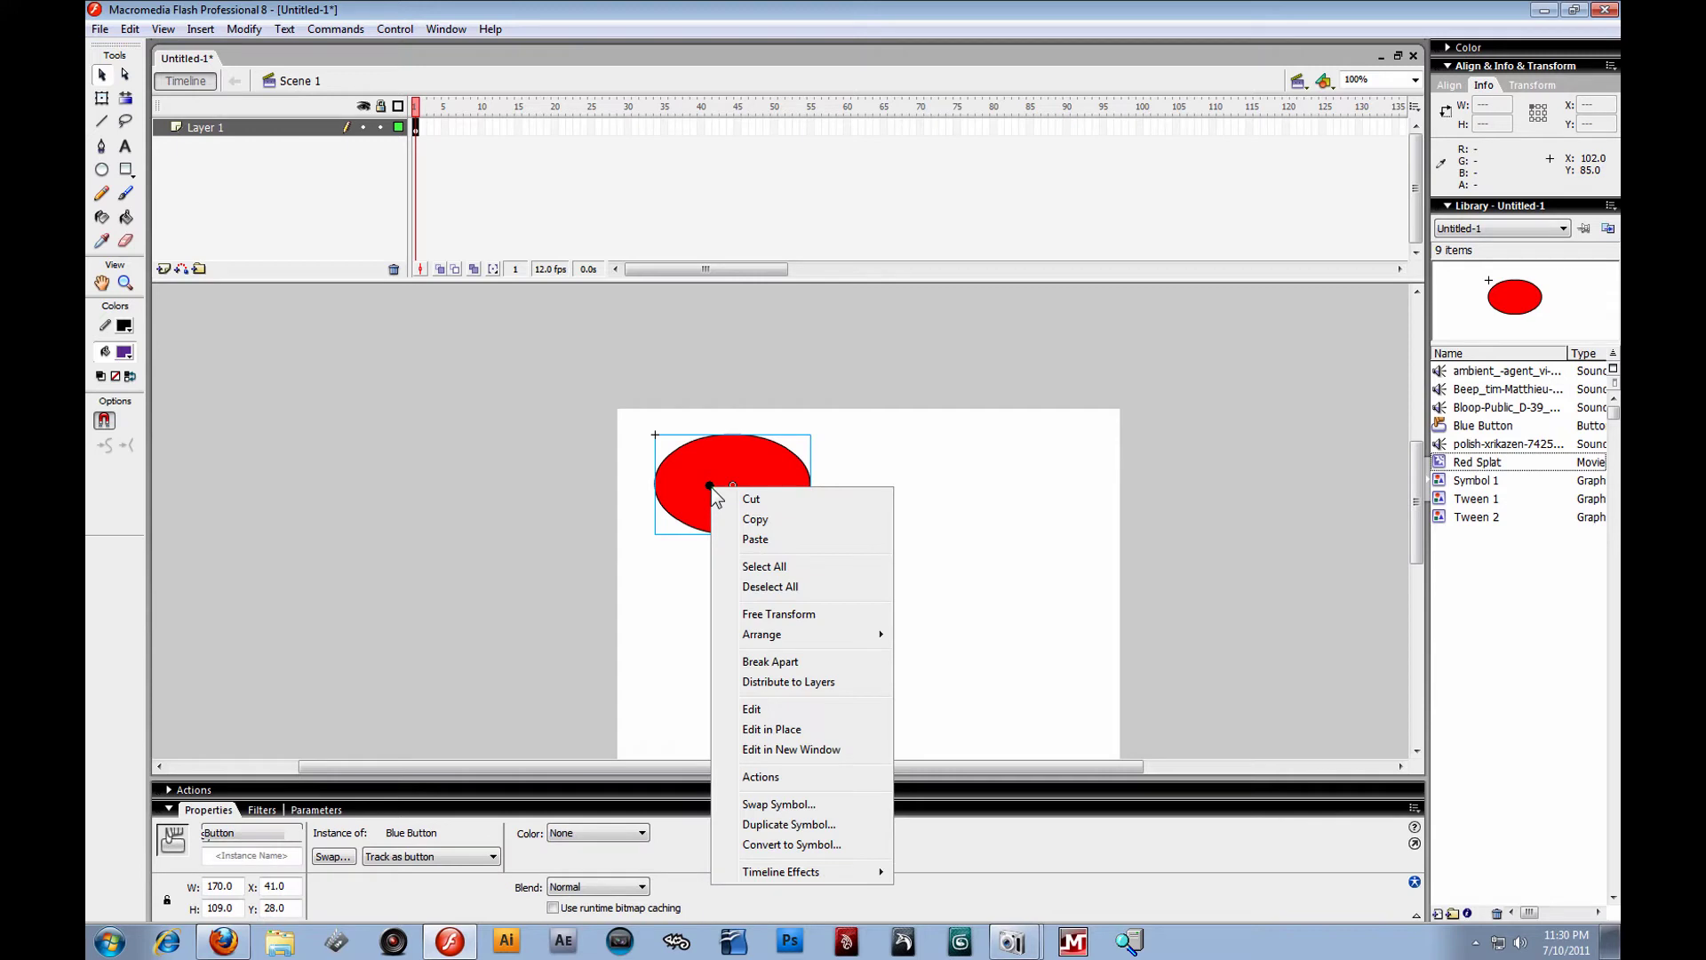
left_click(782, 725)
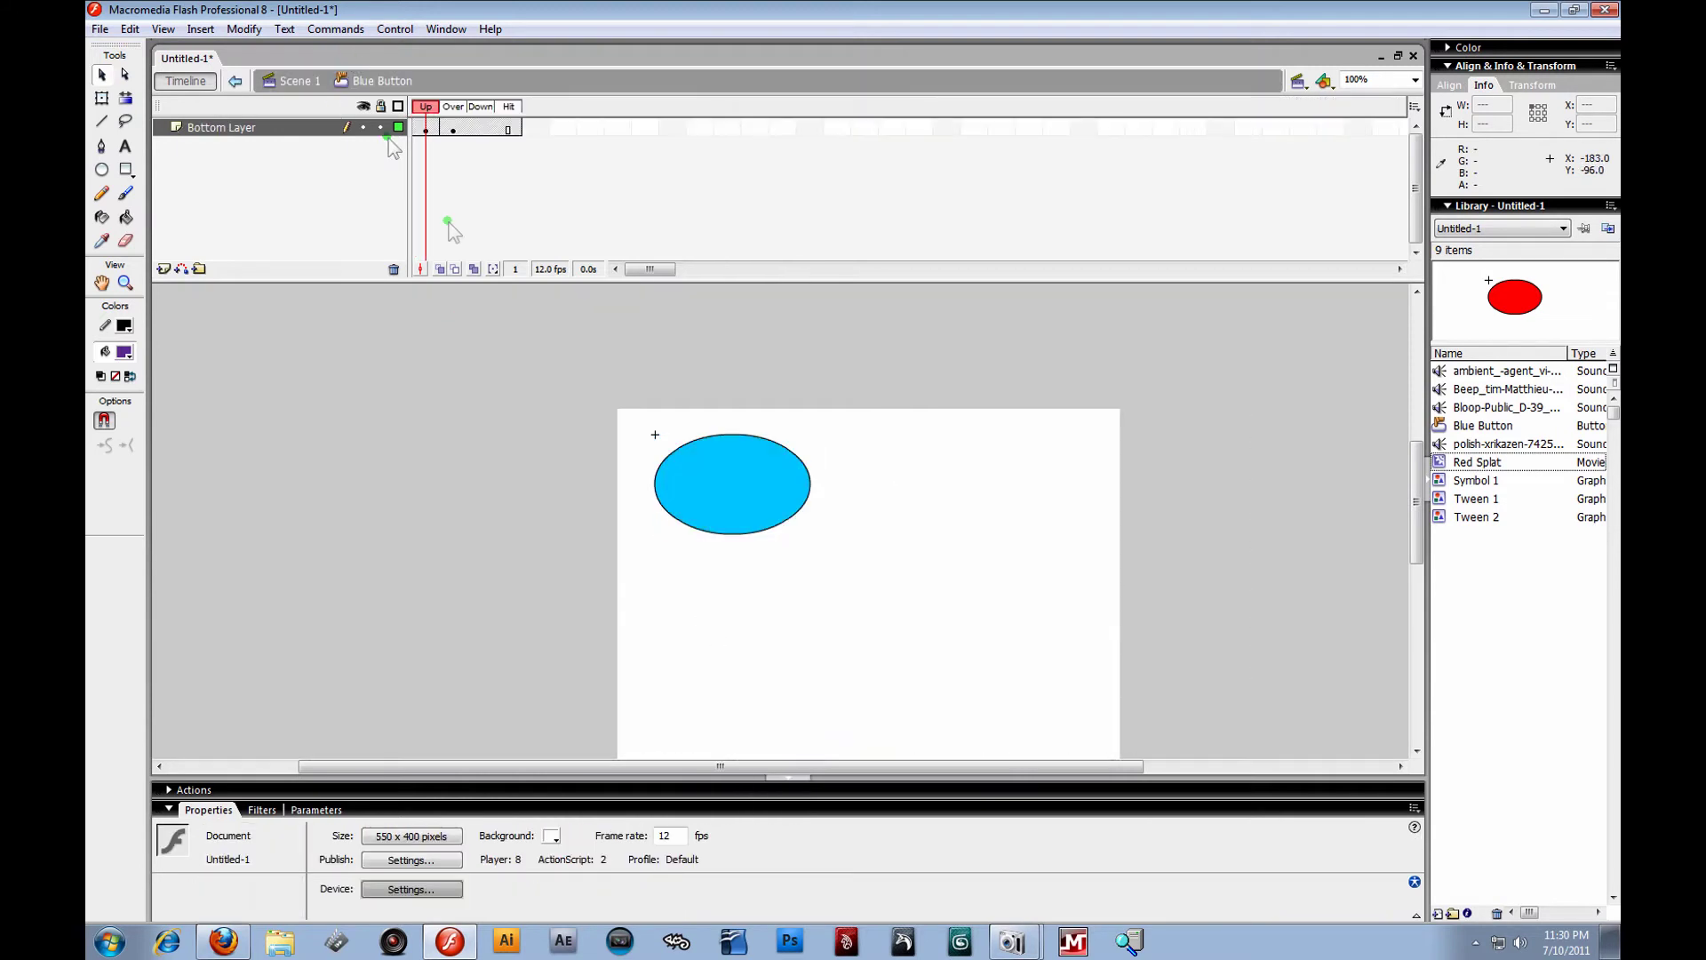
left_click(163, 268)
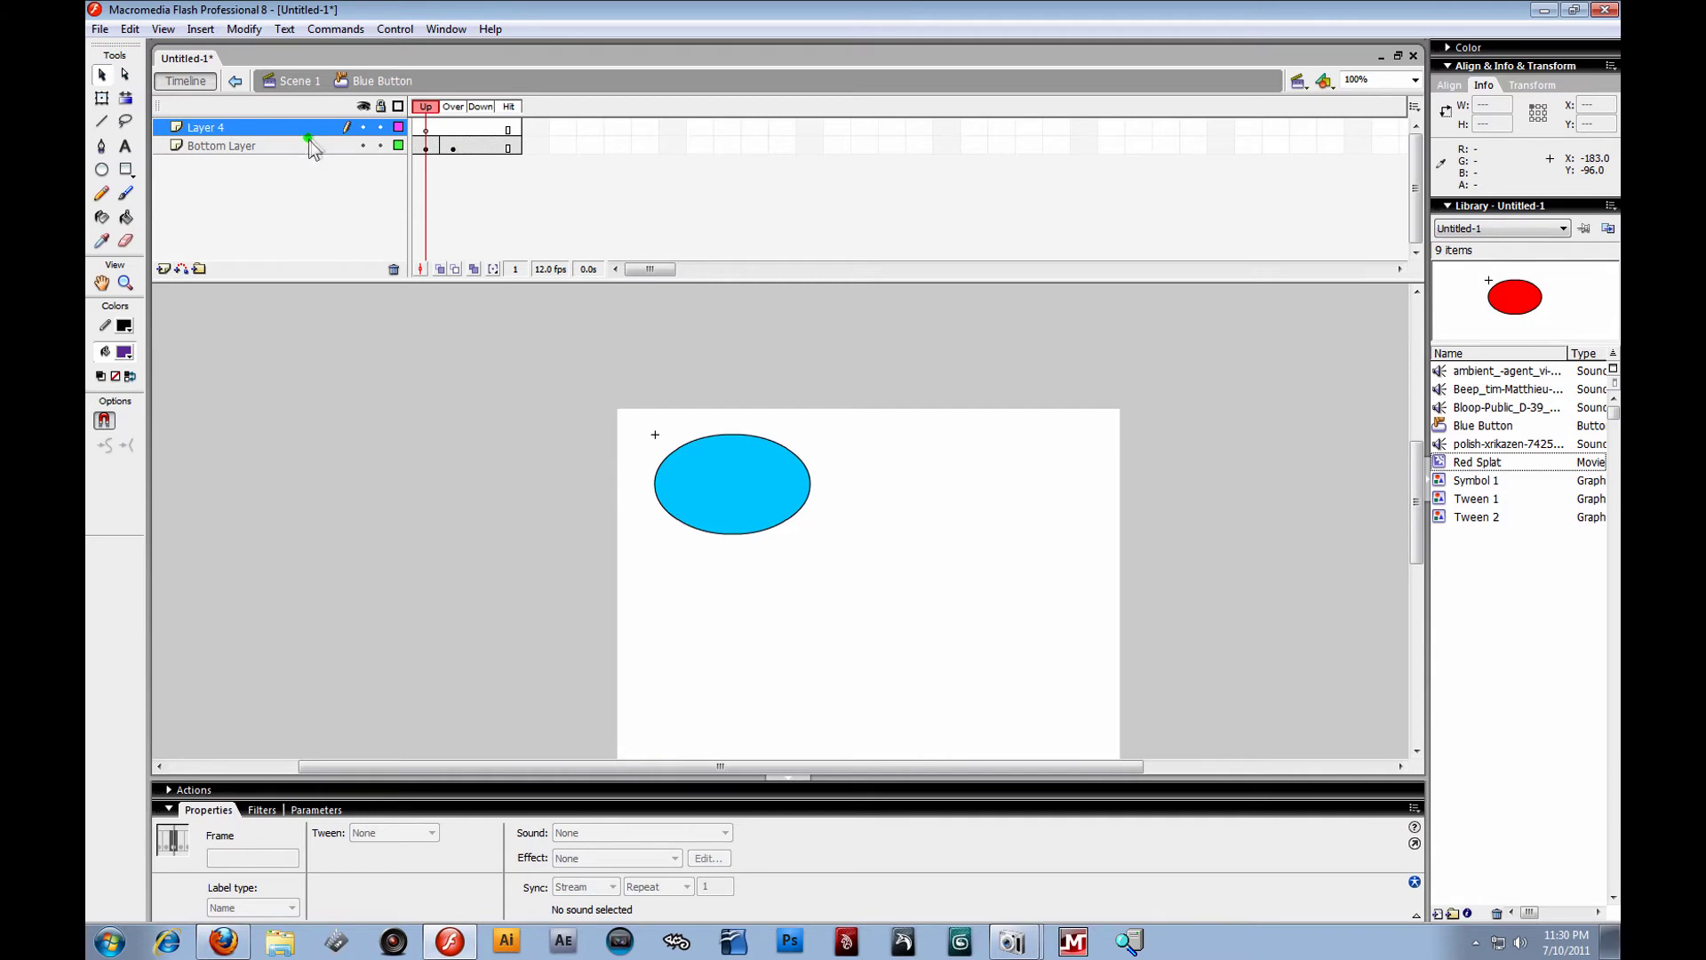
Move the red oval's Over keyframe from Bottom Layer to the same frame of the new upper layer.
left_click(455, 147)
left_click(455, 146)
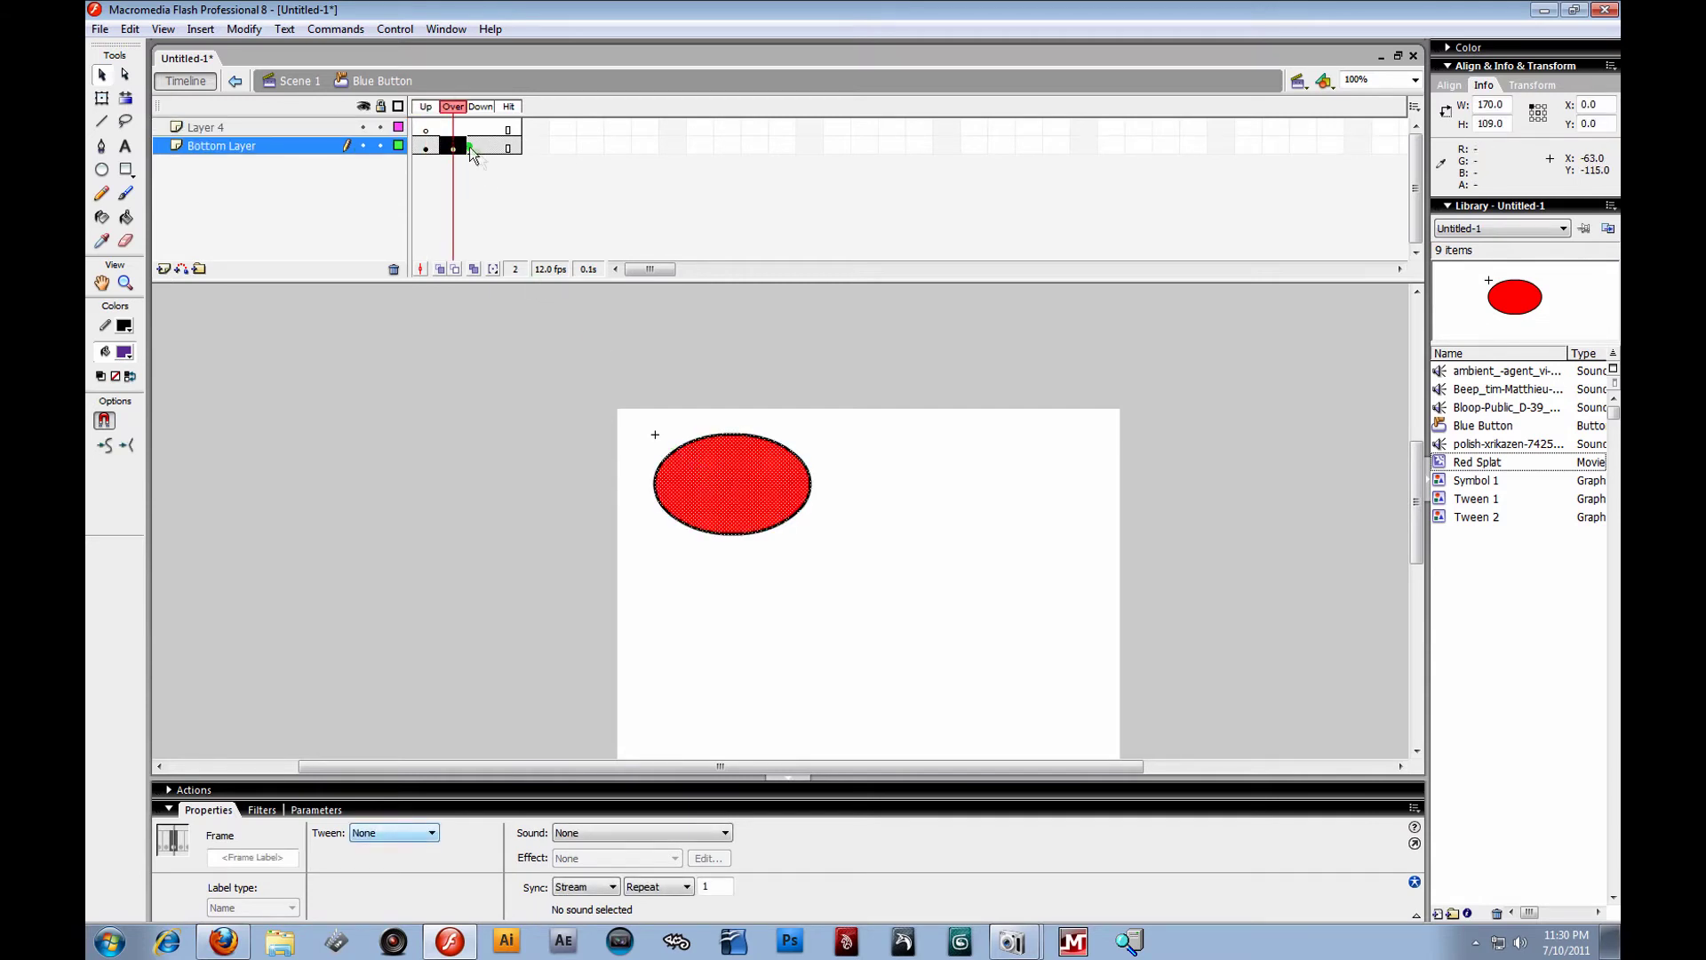
left_click_drag(453, 147, 453, 131)
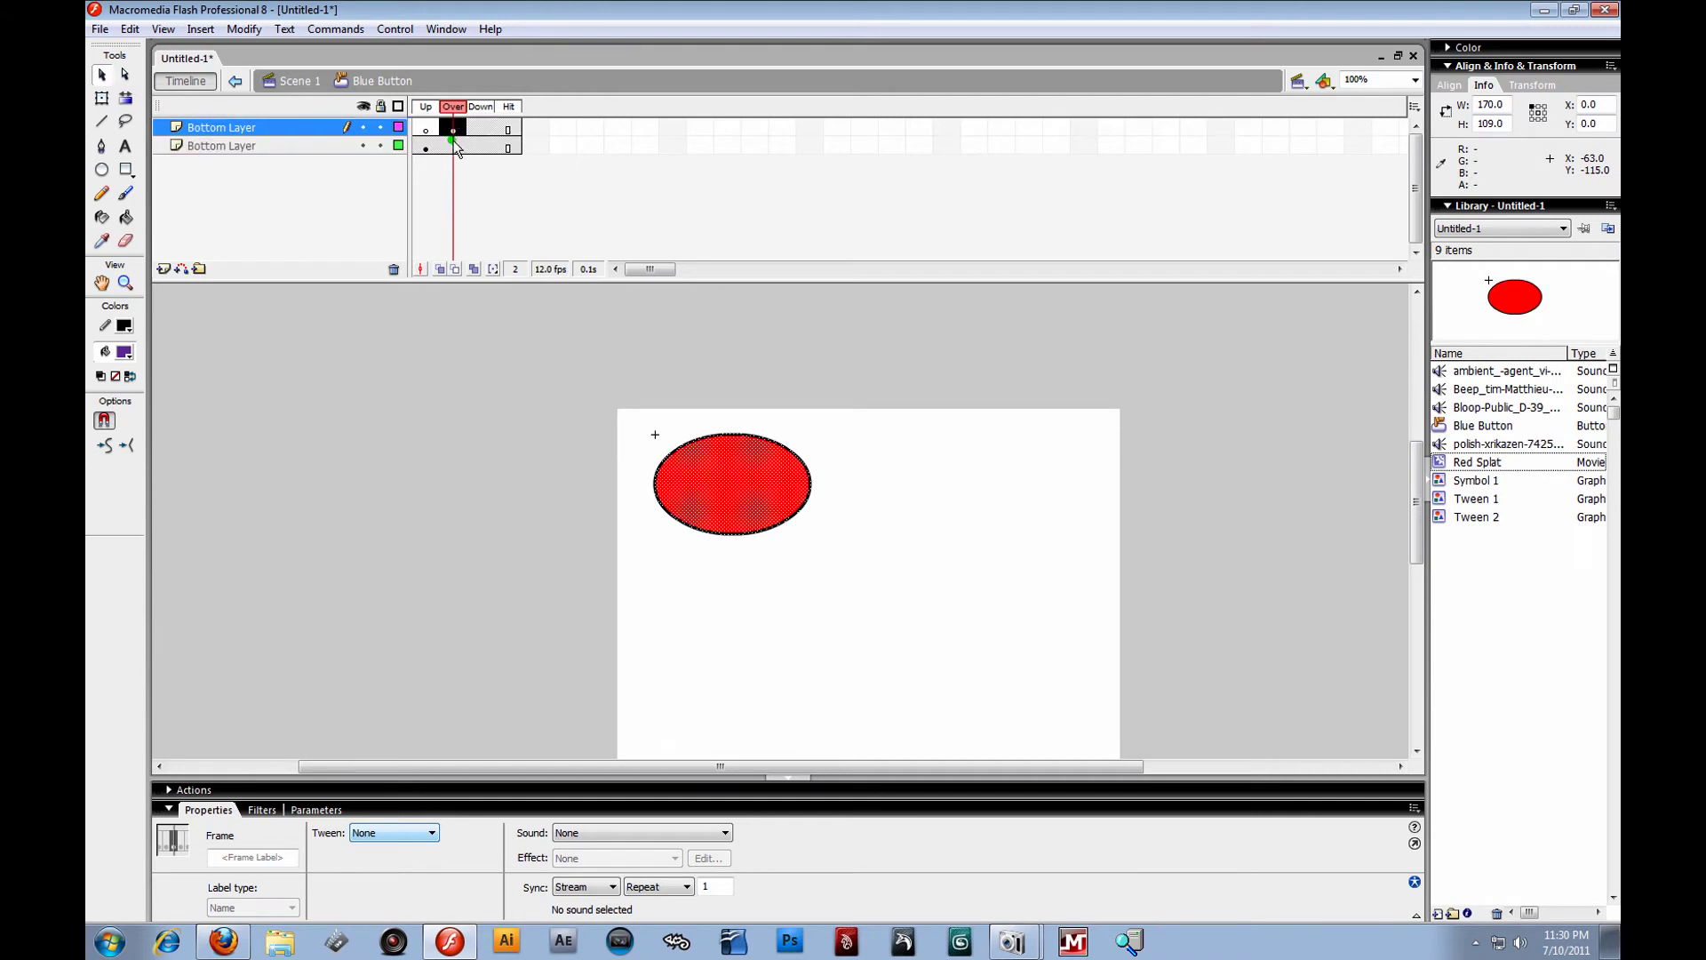
Remove the lower Bottom Layer's frames from Over through Hit, keeping only its Up frame.
left_click(490, 164)
left_click_drag(522, 148, 460, 147)
right_click(459, 147)
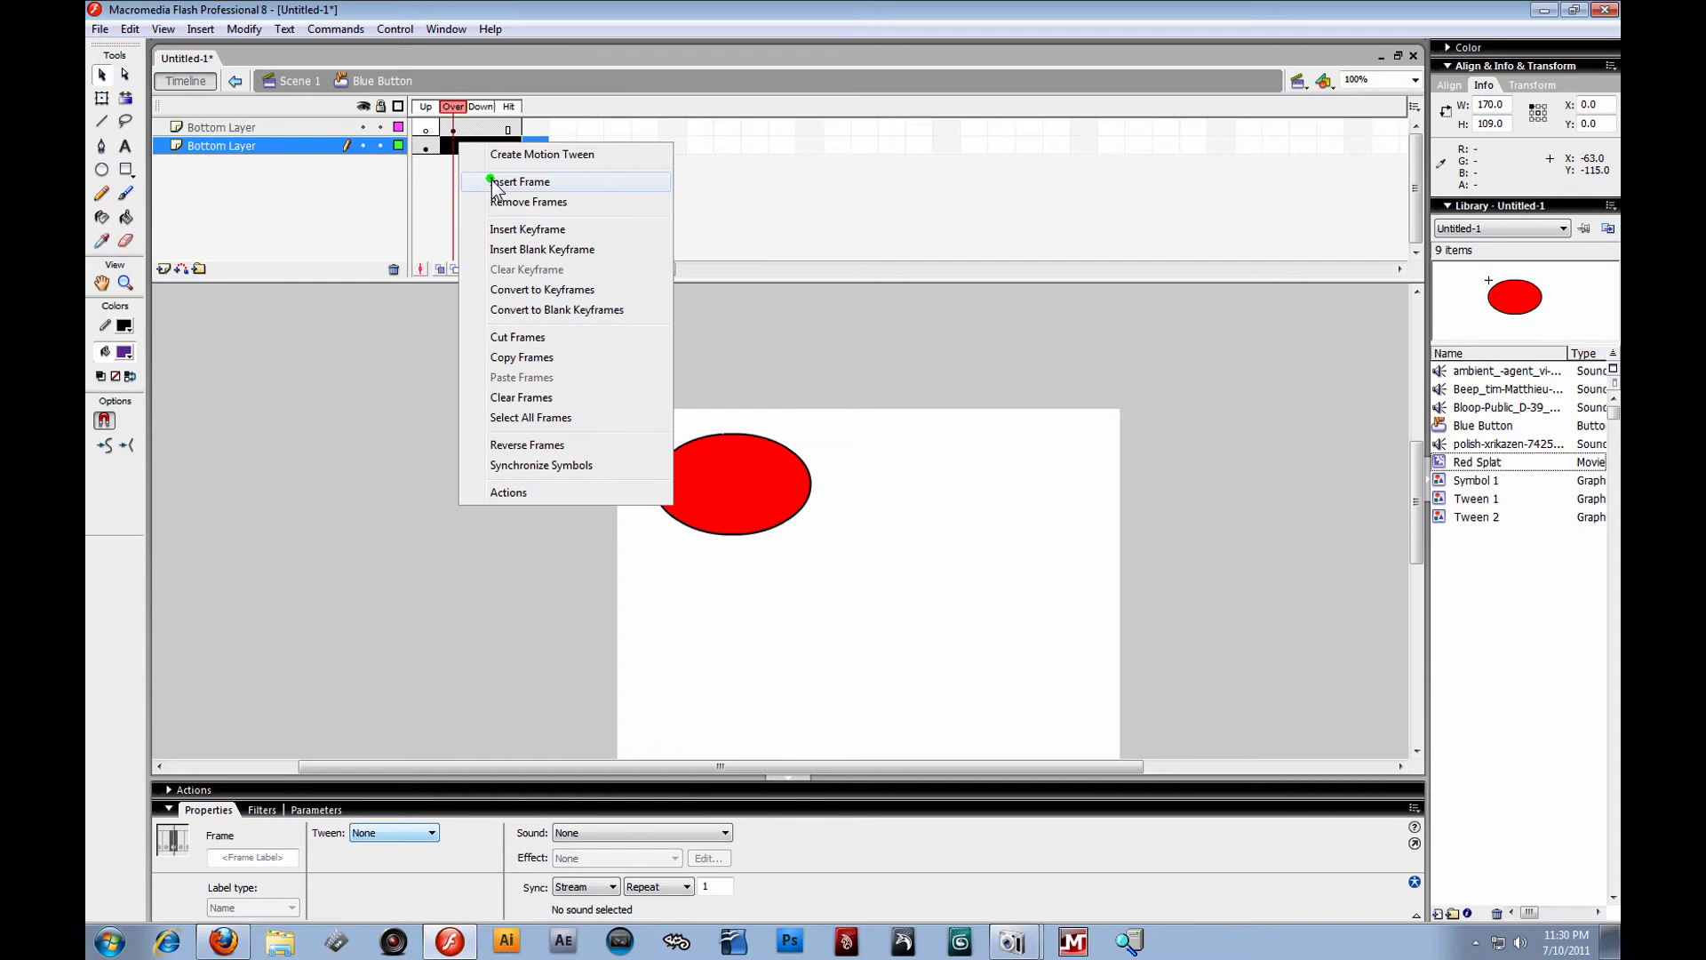
left_click(510, 206)
left_click(455, 127)
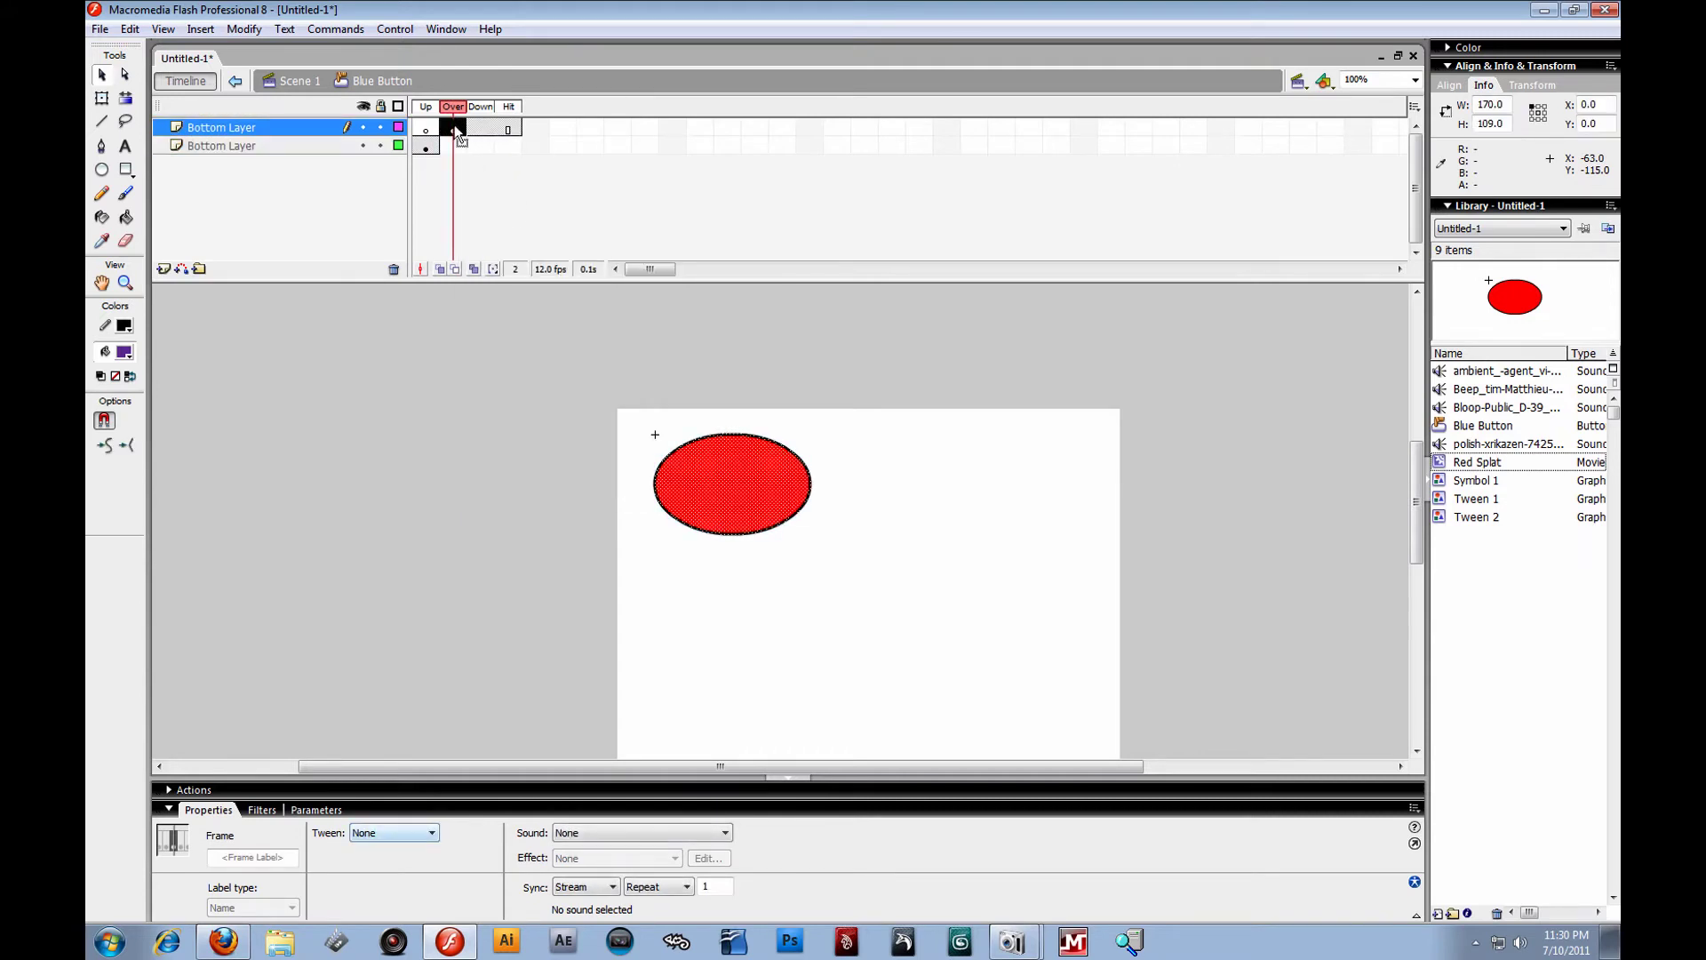
left_click(660, 401)
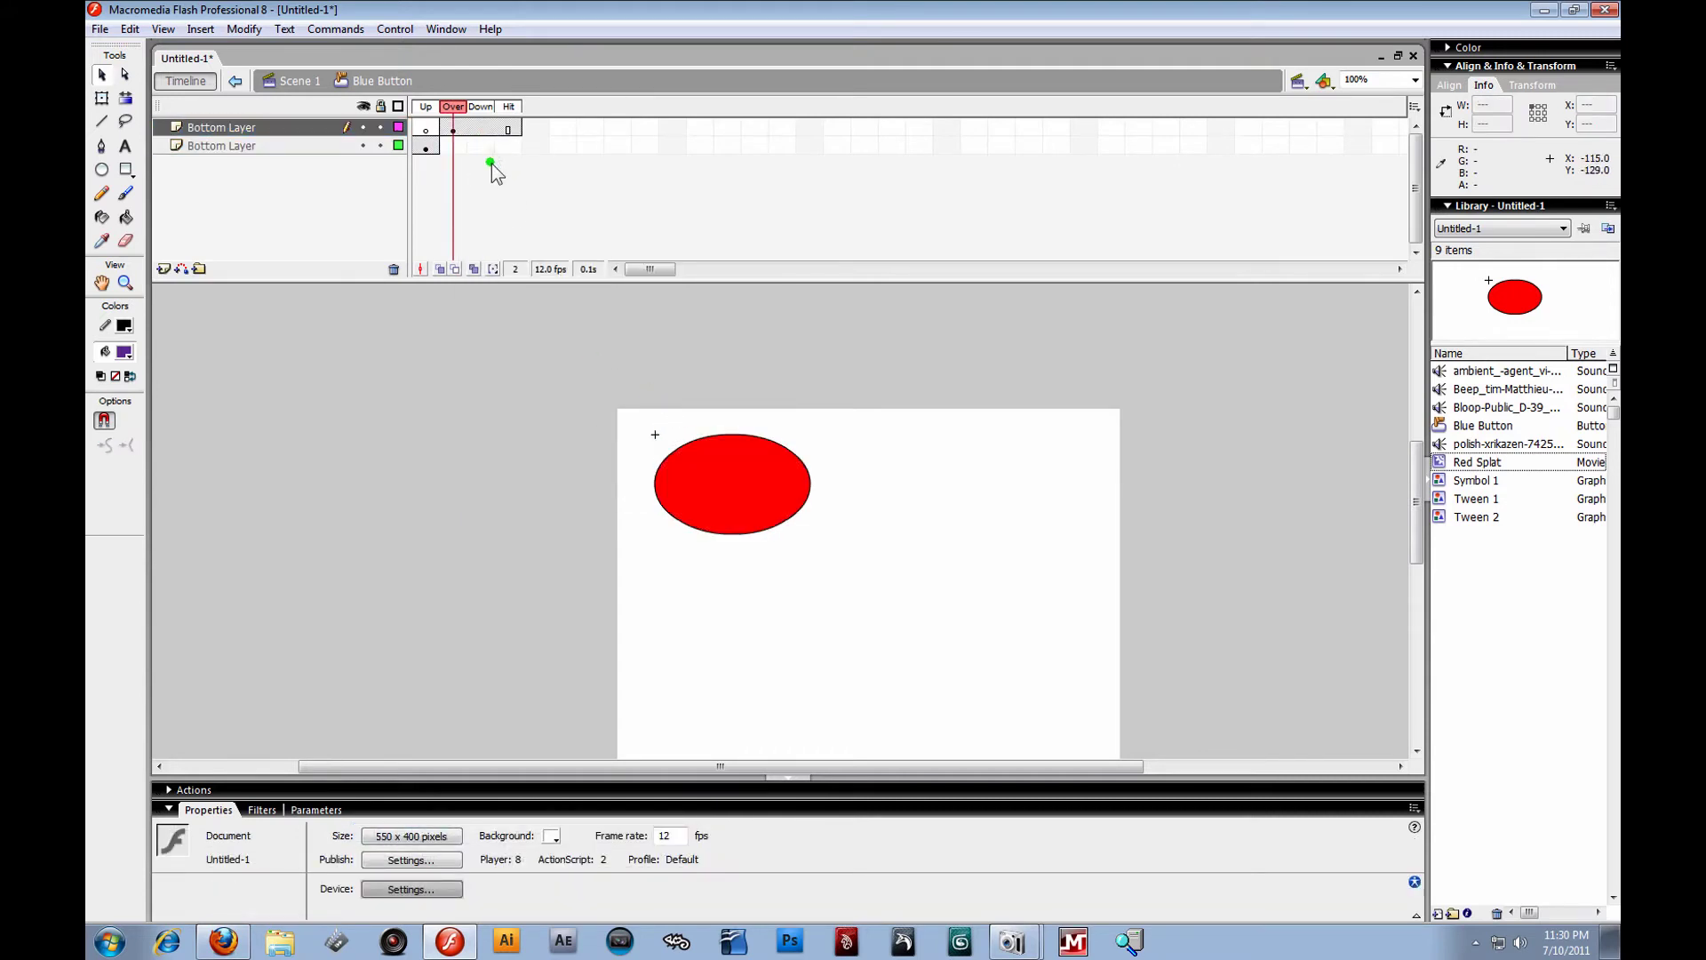
Convert the red oval in the upper layer's Over frame to a movie clip symbol named Symbol 2.
left_click(452, 129)
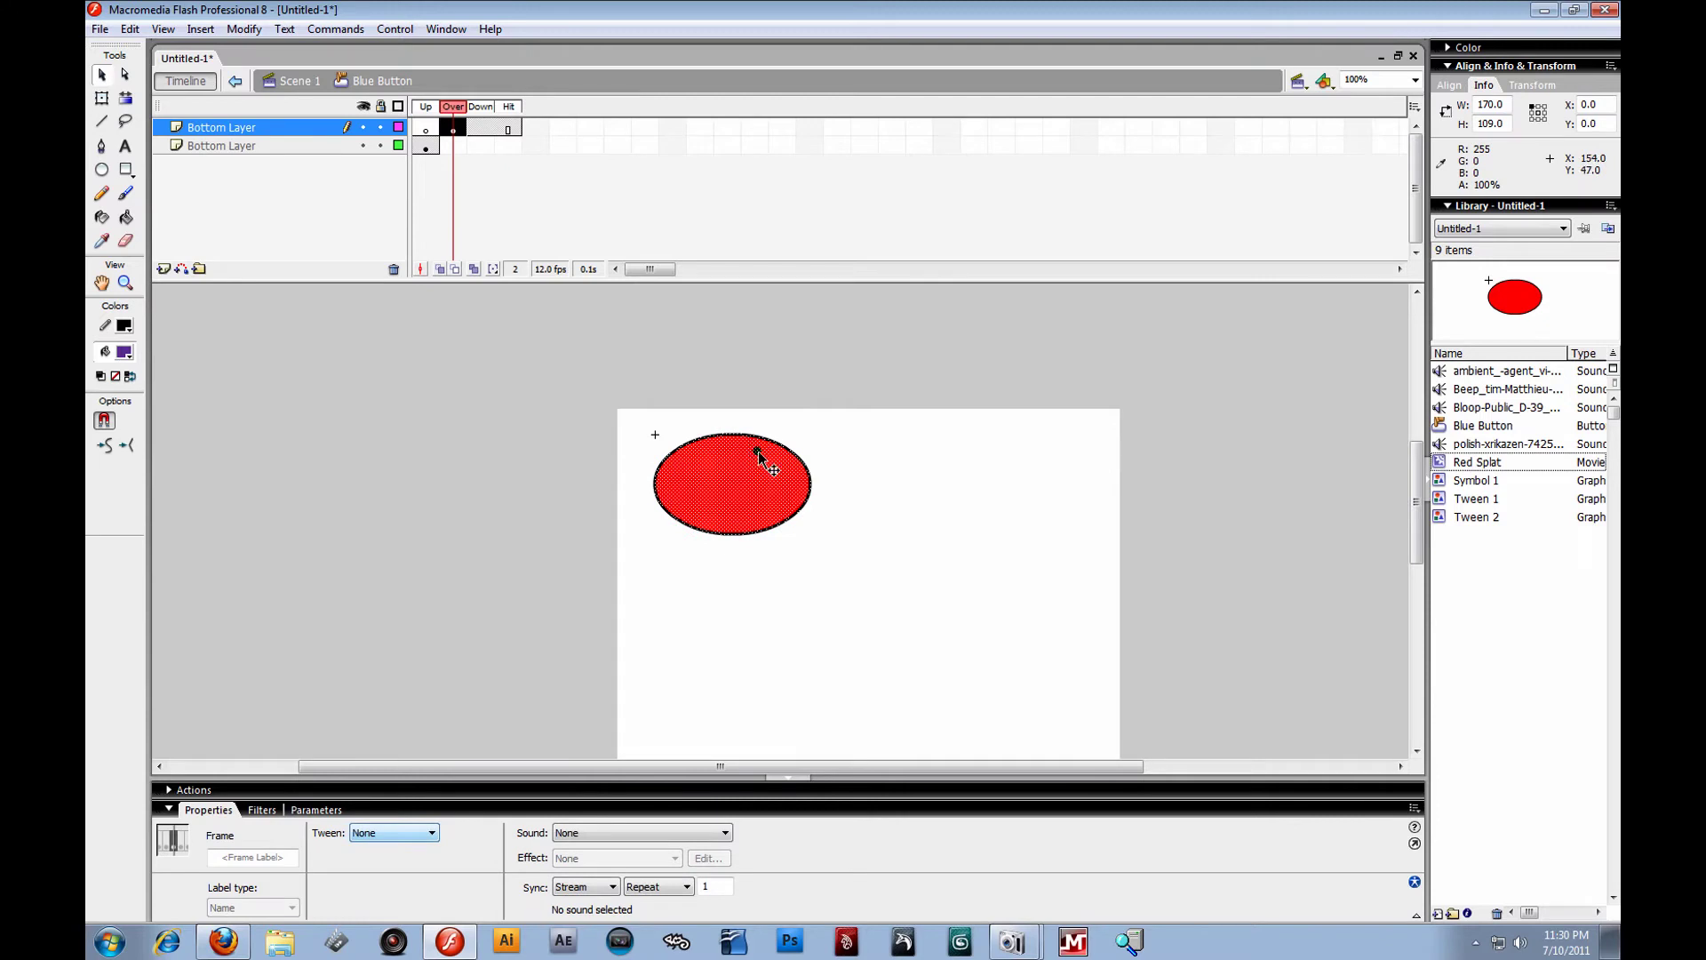
left_click(697, 334)
double_click(699, 504)
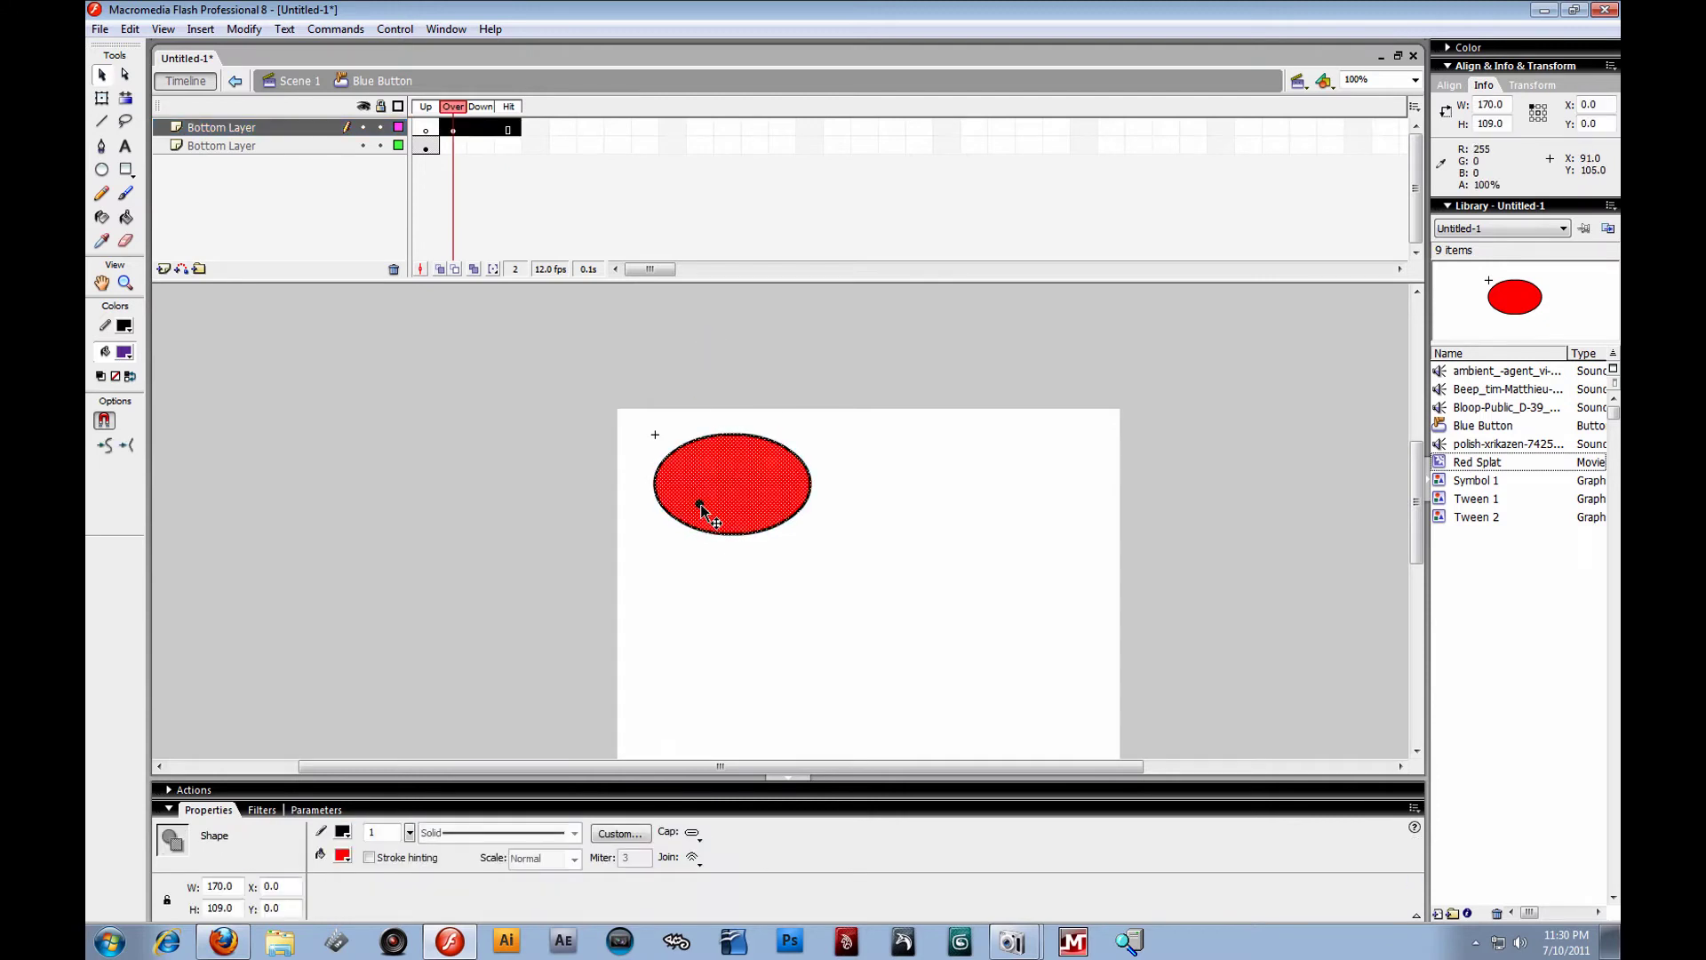
right_click(747, 481)
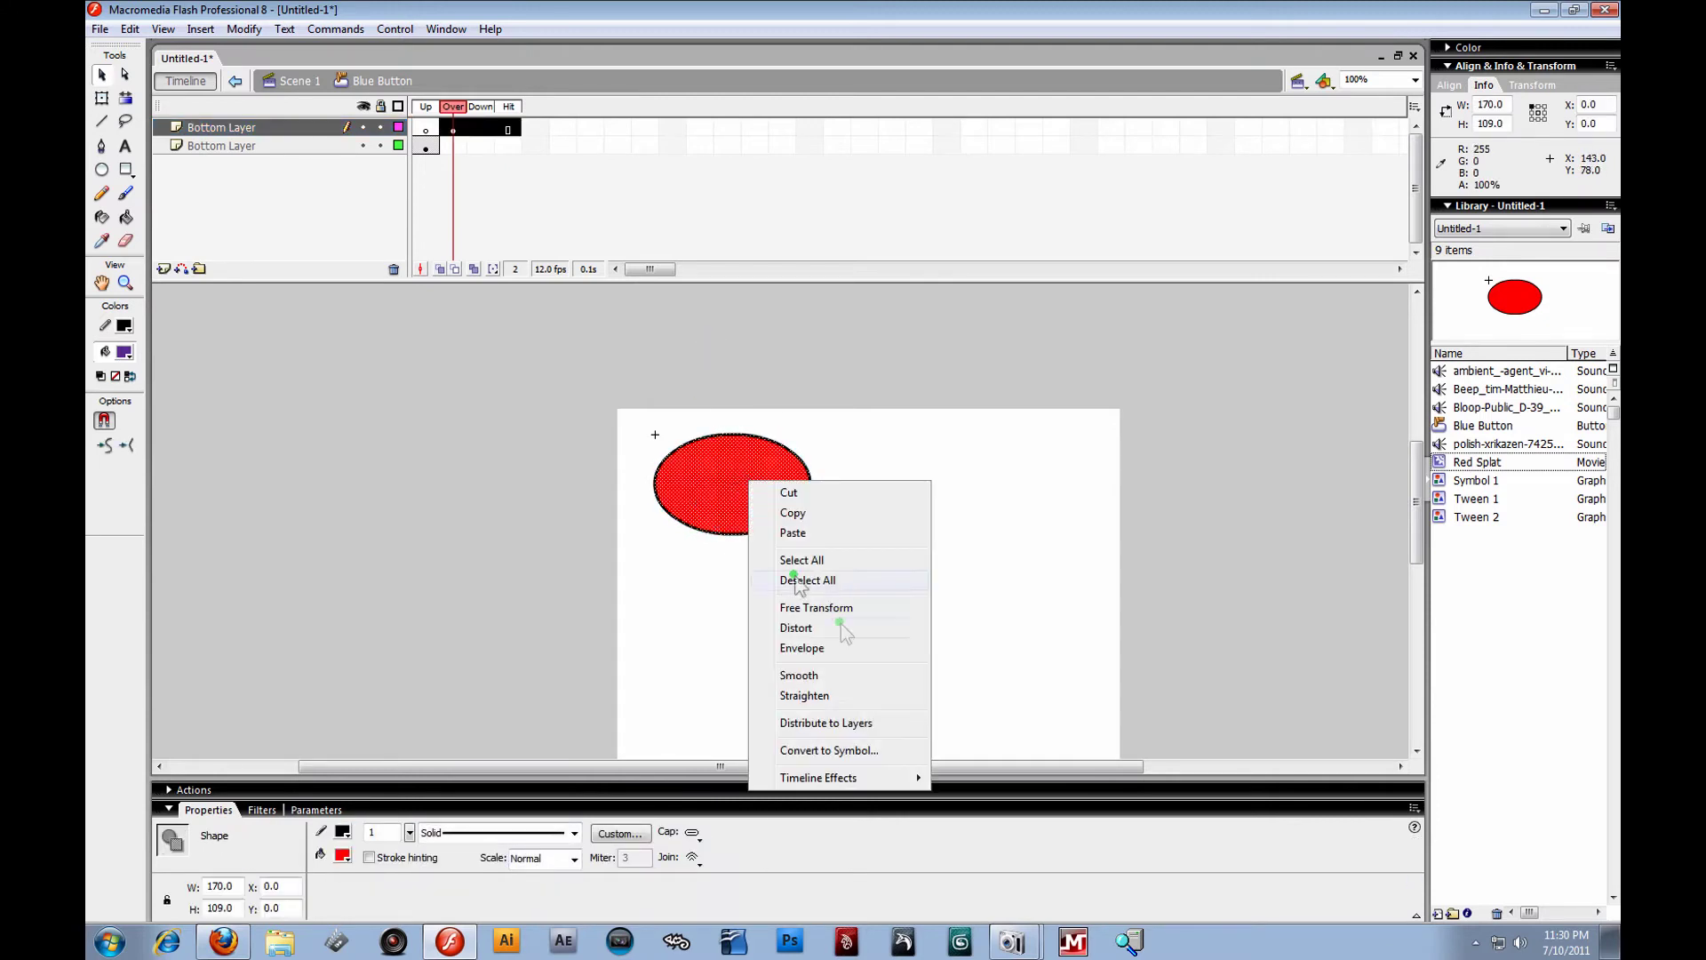
left_click(825, 750)
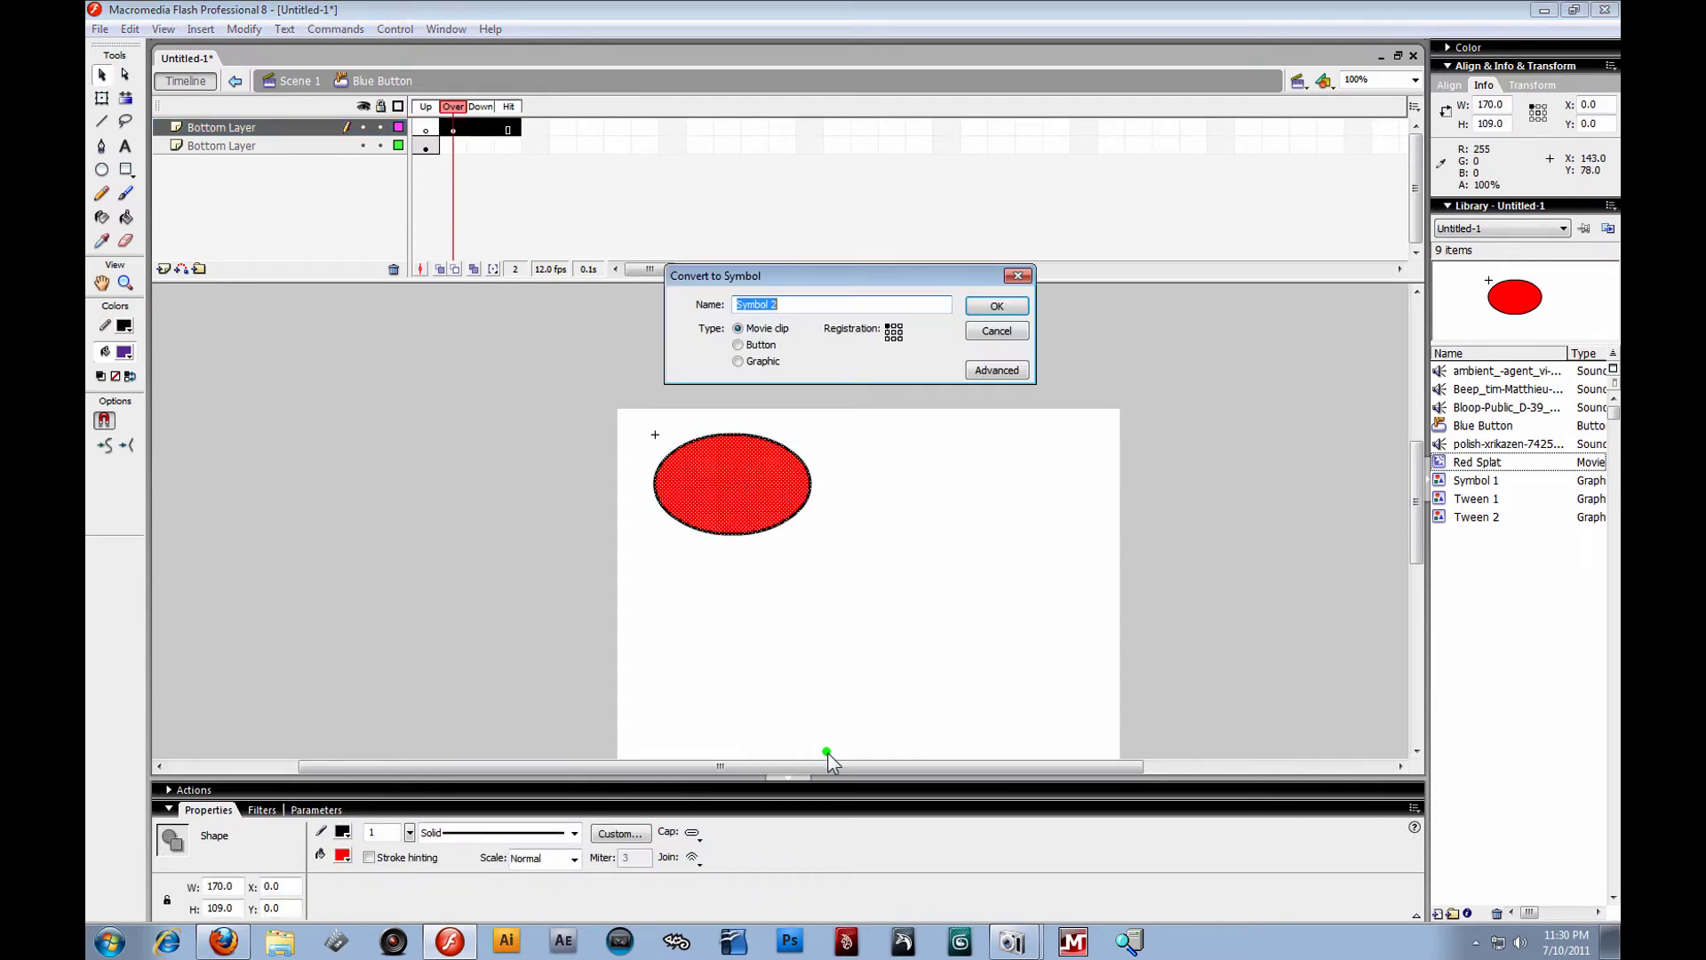
left_click(995, 303)
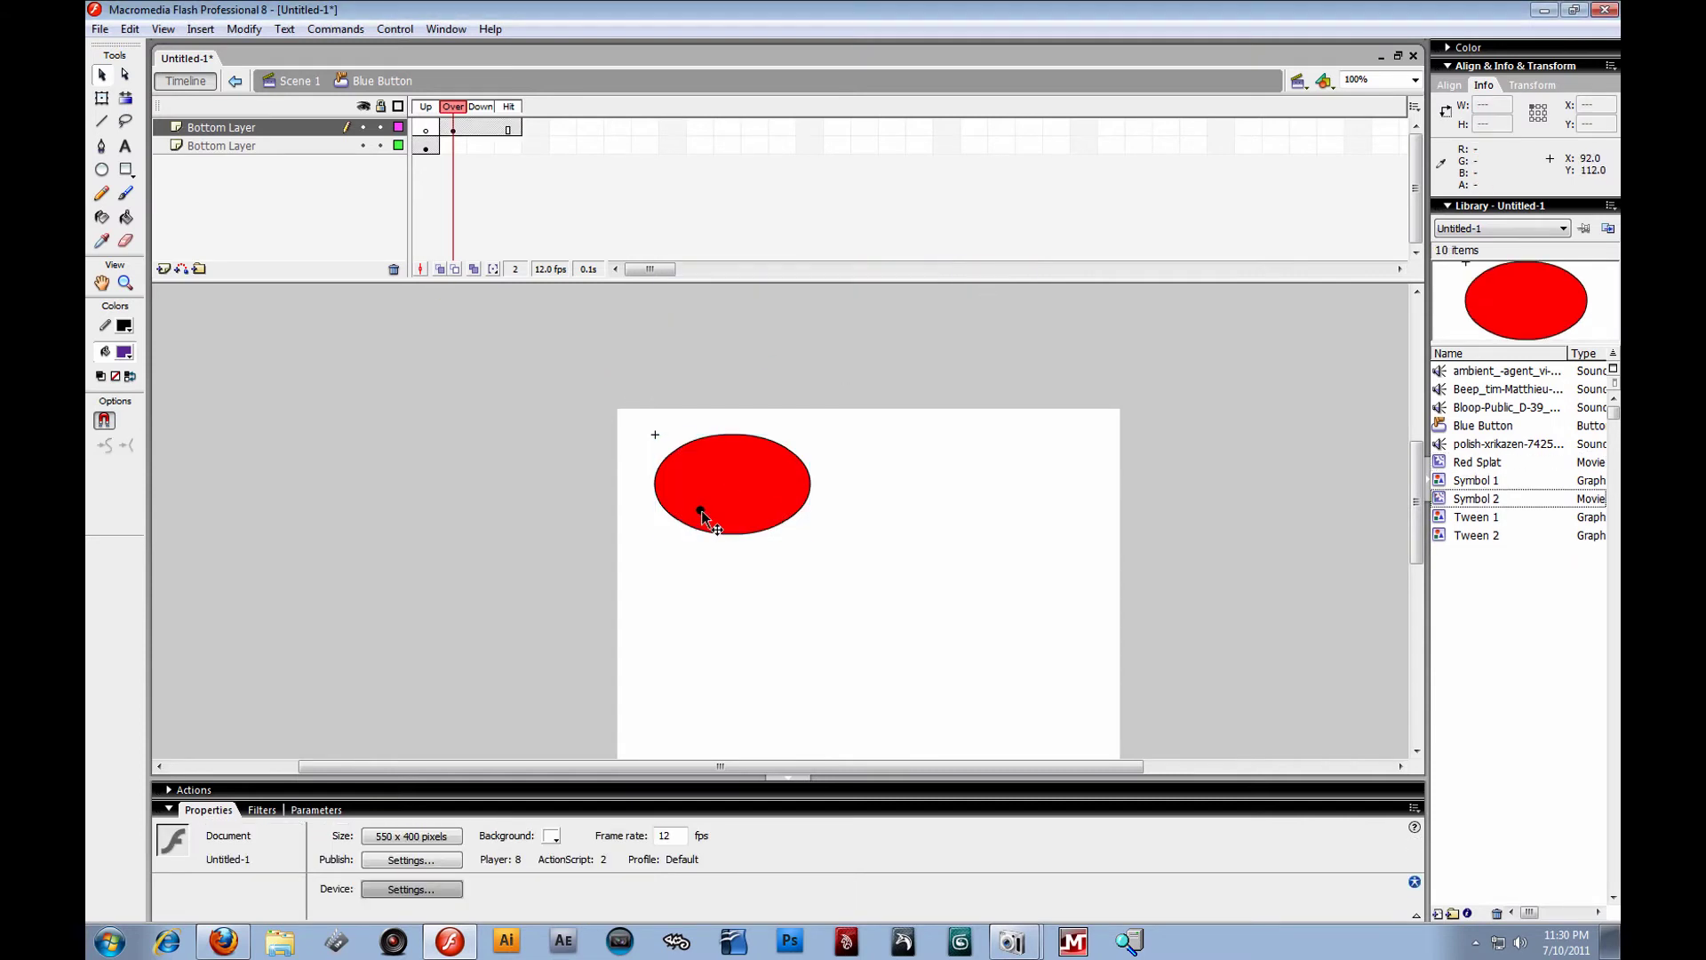
Rename the upper layer to Movie and select its Over keyframe.
left_click(773, 484)
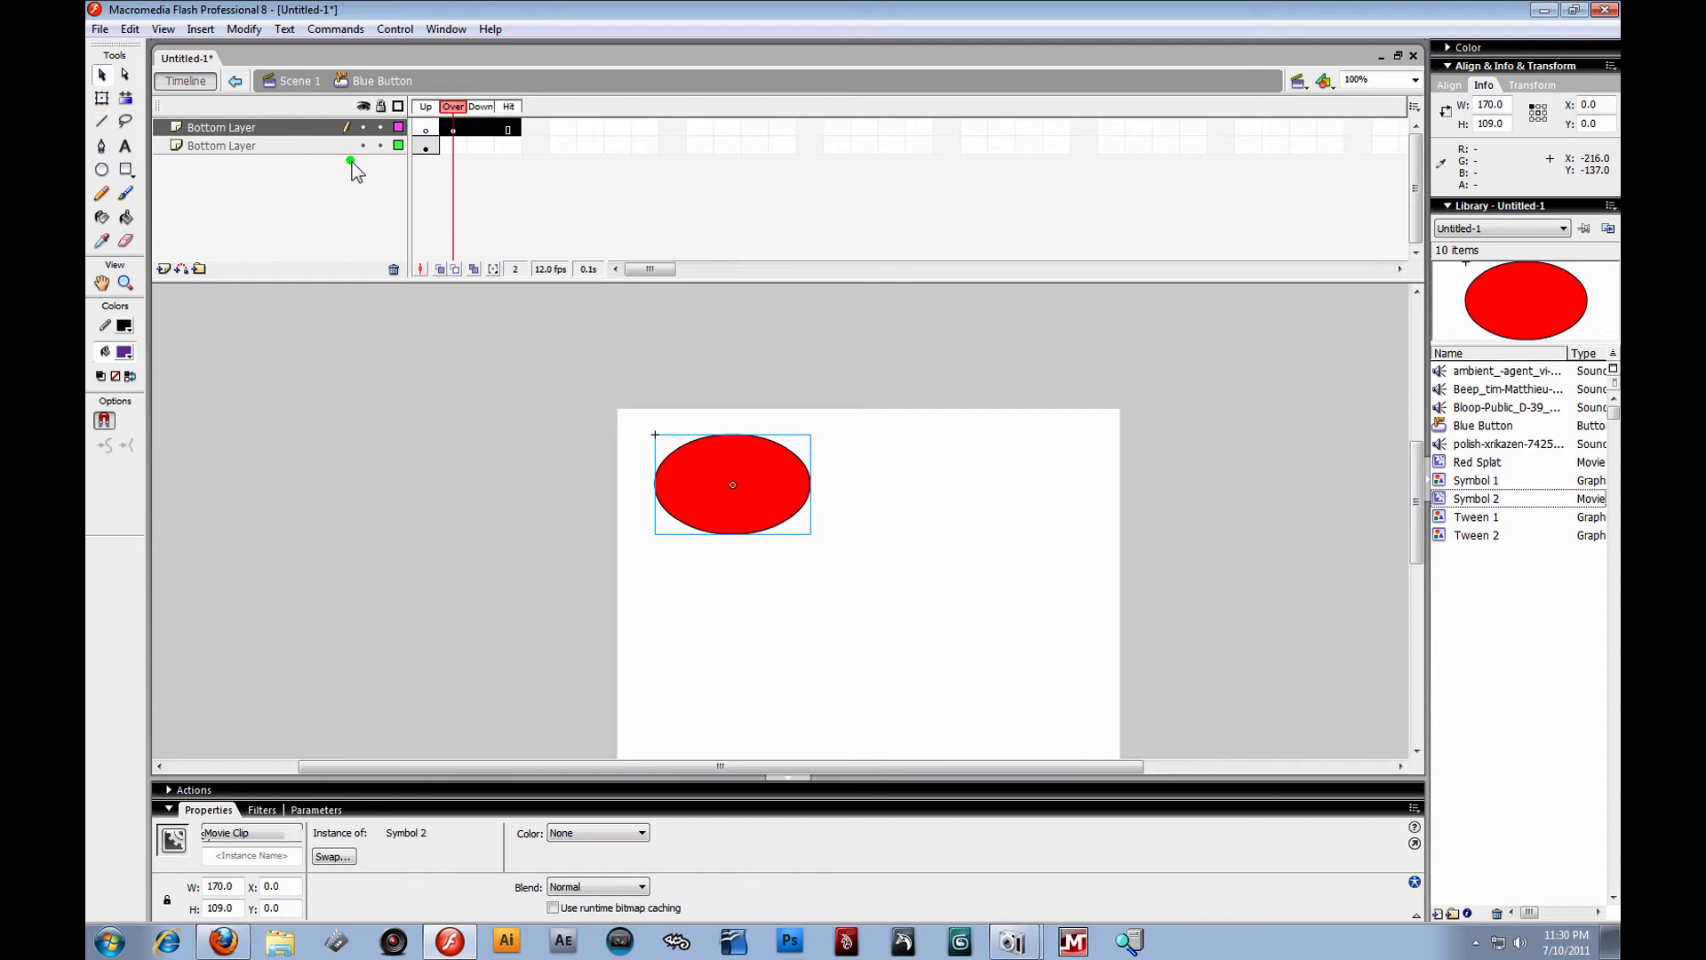
left_click(242, 121)
double_click(242, 131)
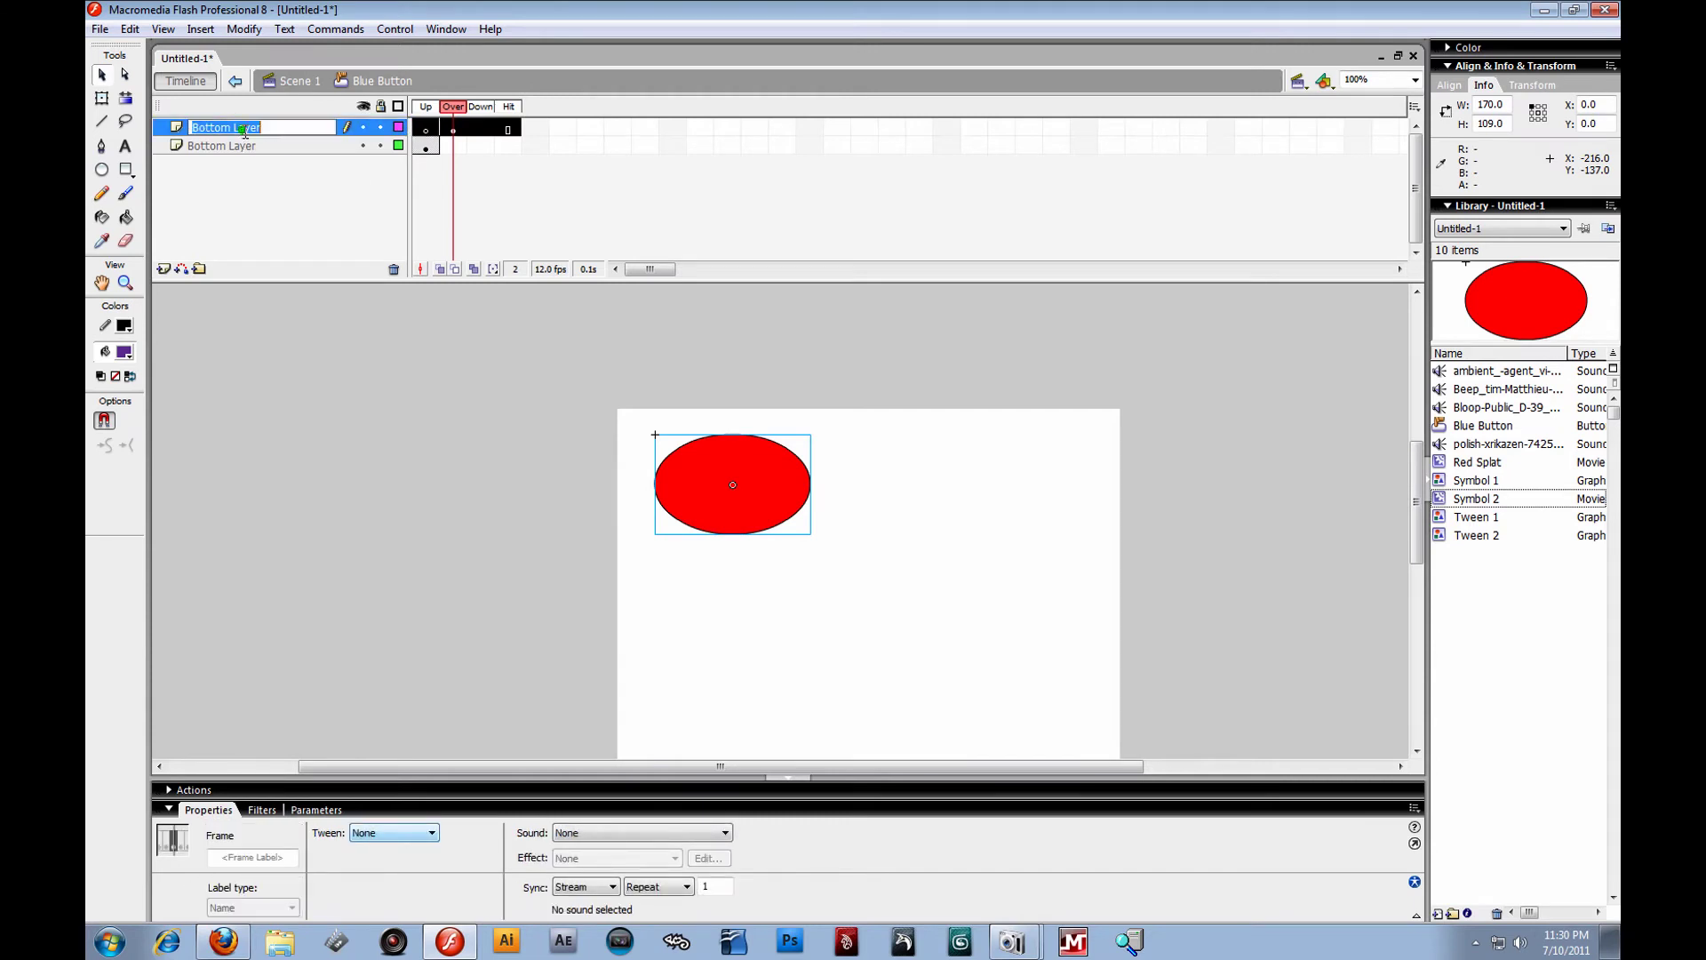
key("BackSpace")
type("Movie")
key("Return")
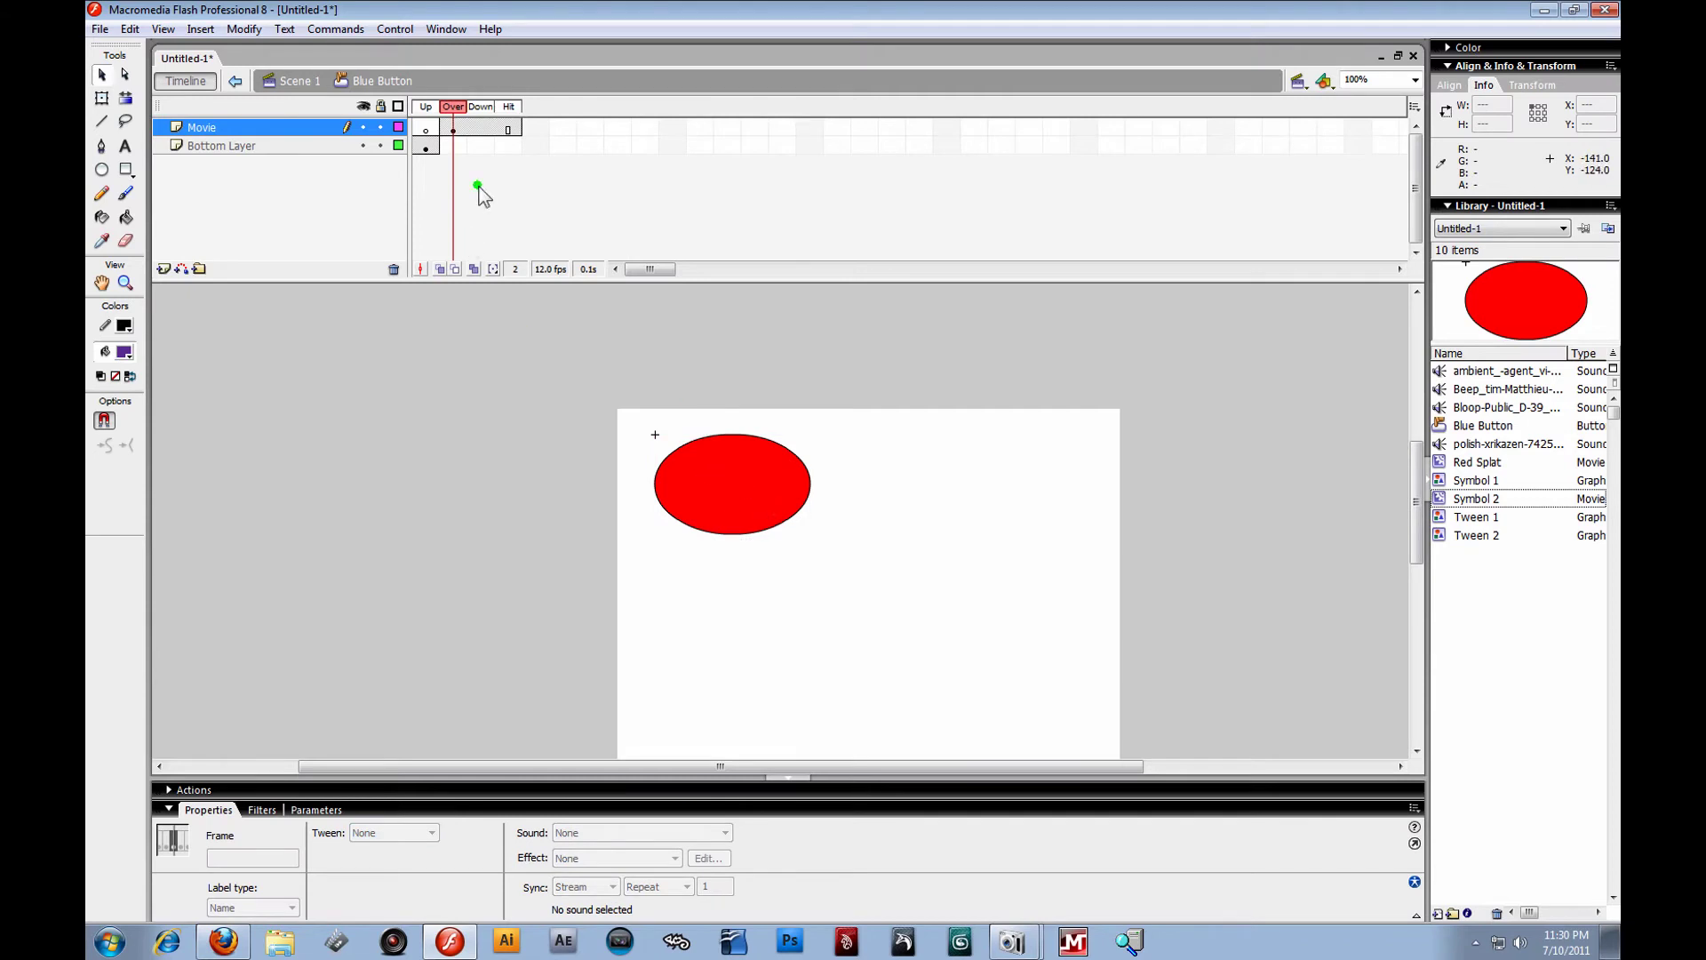
left_click(455, 129)
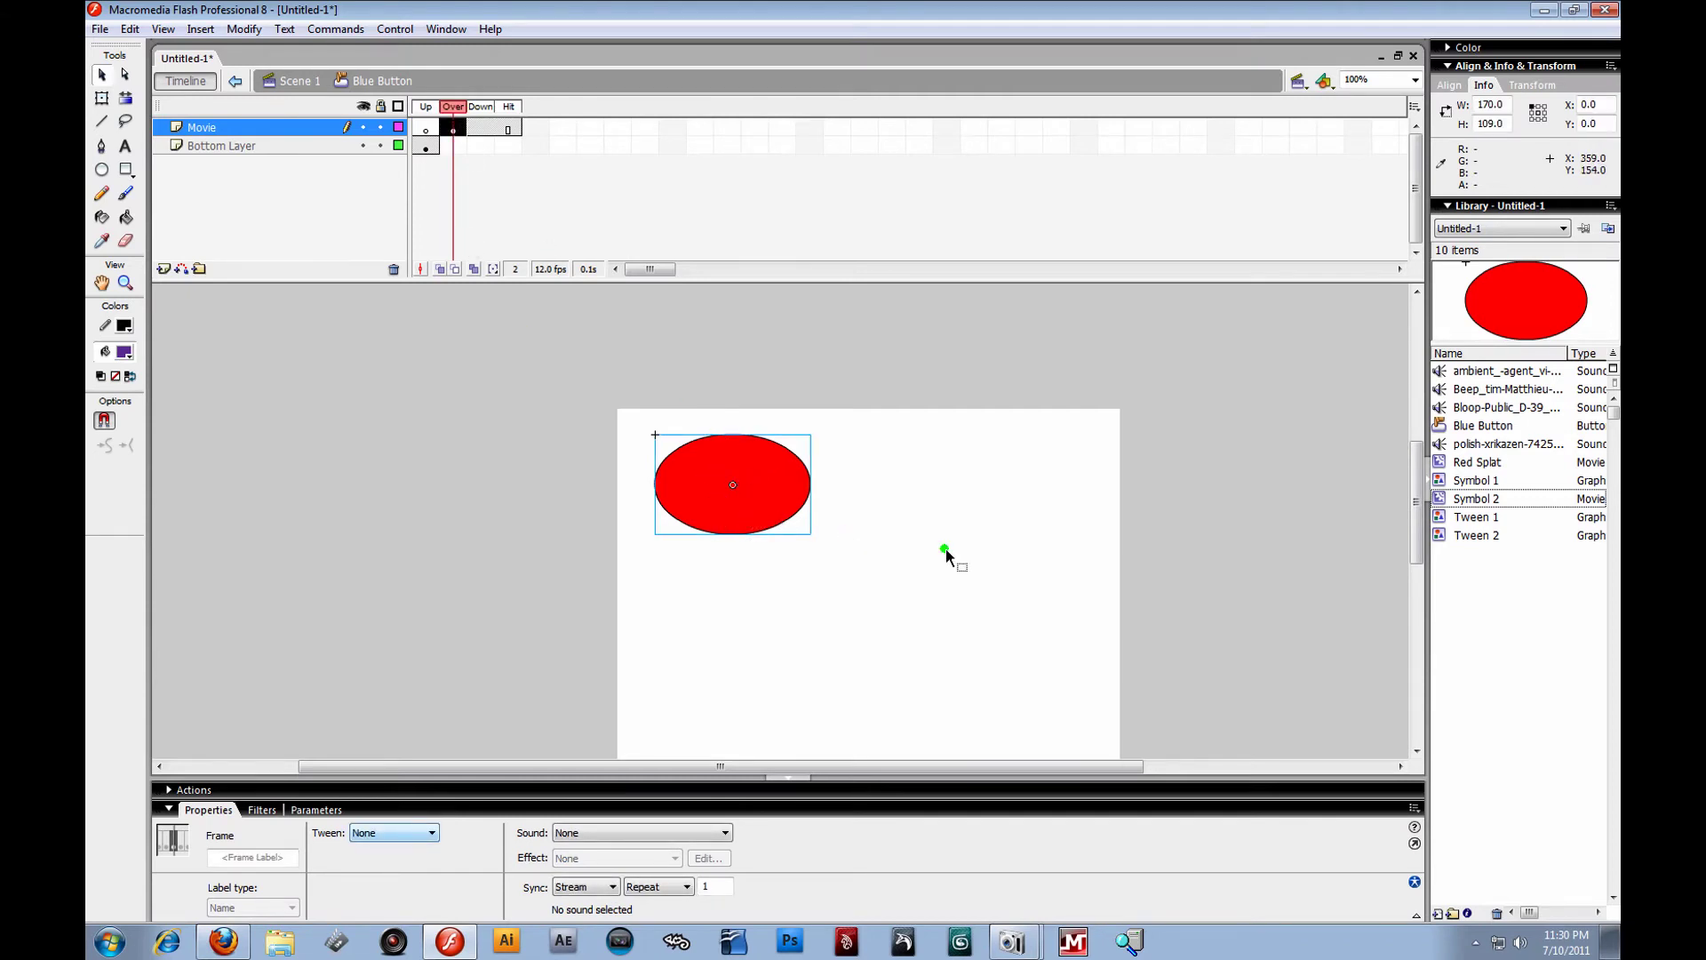
Open the red oval's Symbol 2 movie clip for editing from the Over frame of the Movie layer.
left_click(782, 484)
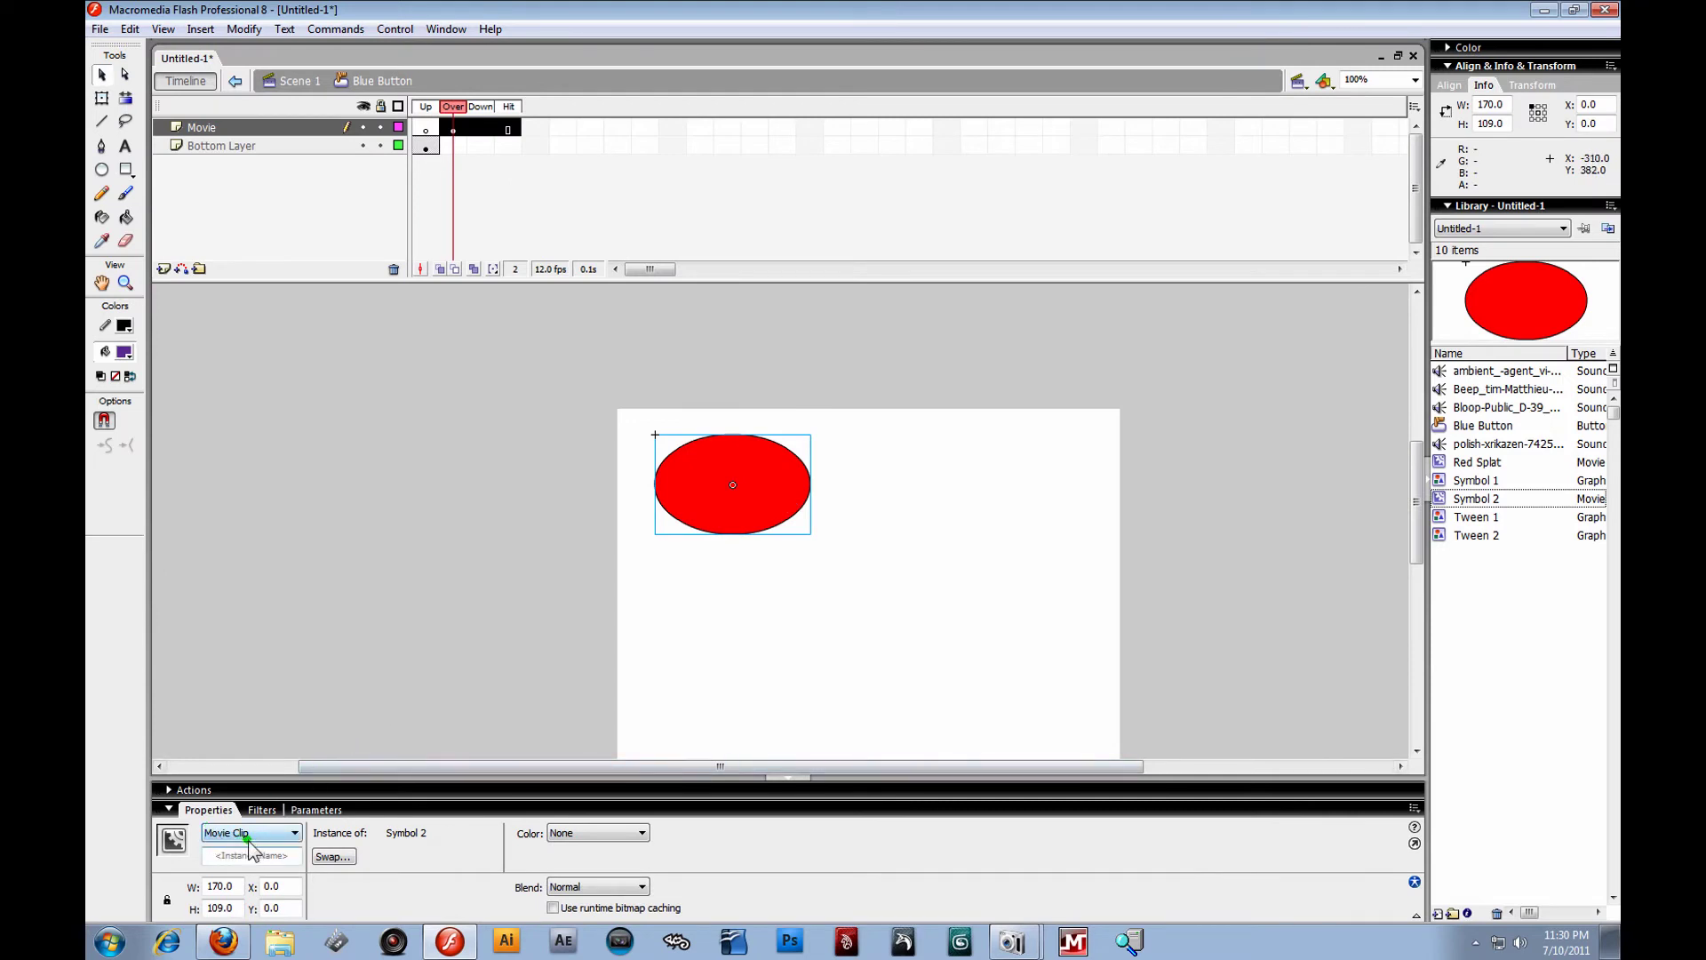
double_click(762, 488)
left_click(419, 129)
left_click_drag(423, 126, 536, 146)
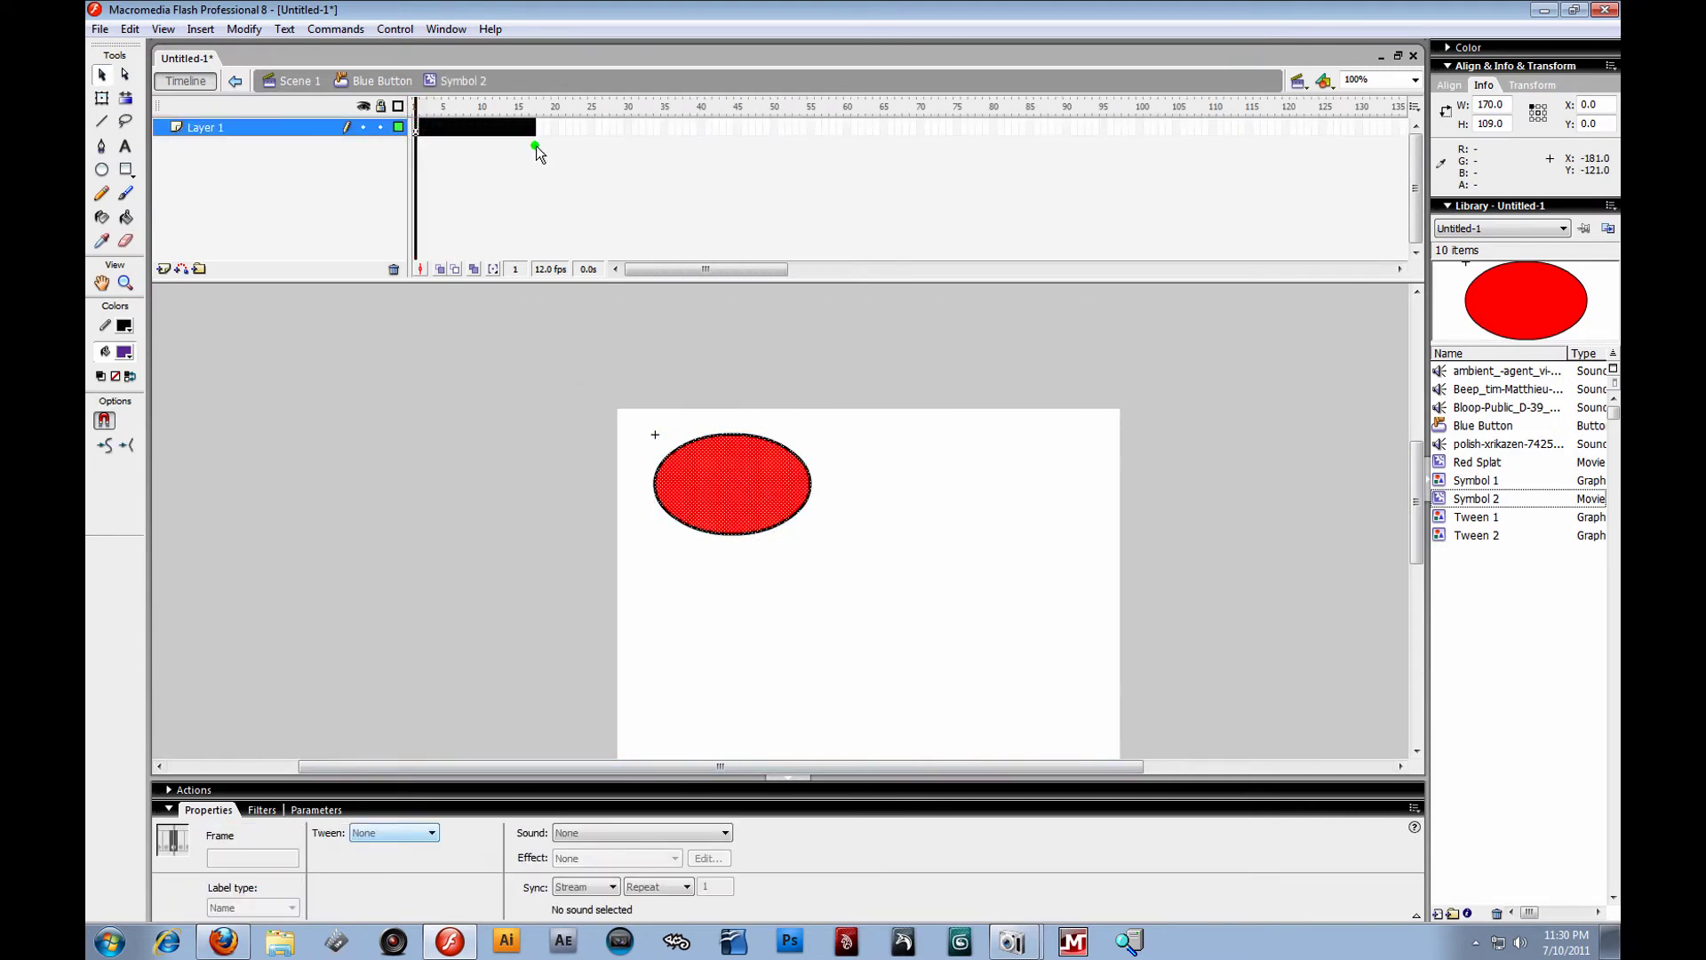
left_click(536, 146)
Insert keyframes at frames 5 and 10 on Layer 1 of the Symbol 2 movie clip.
left_click(444, 127)
right_click(447, 129)
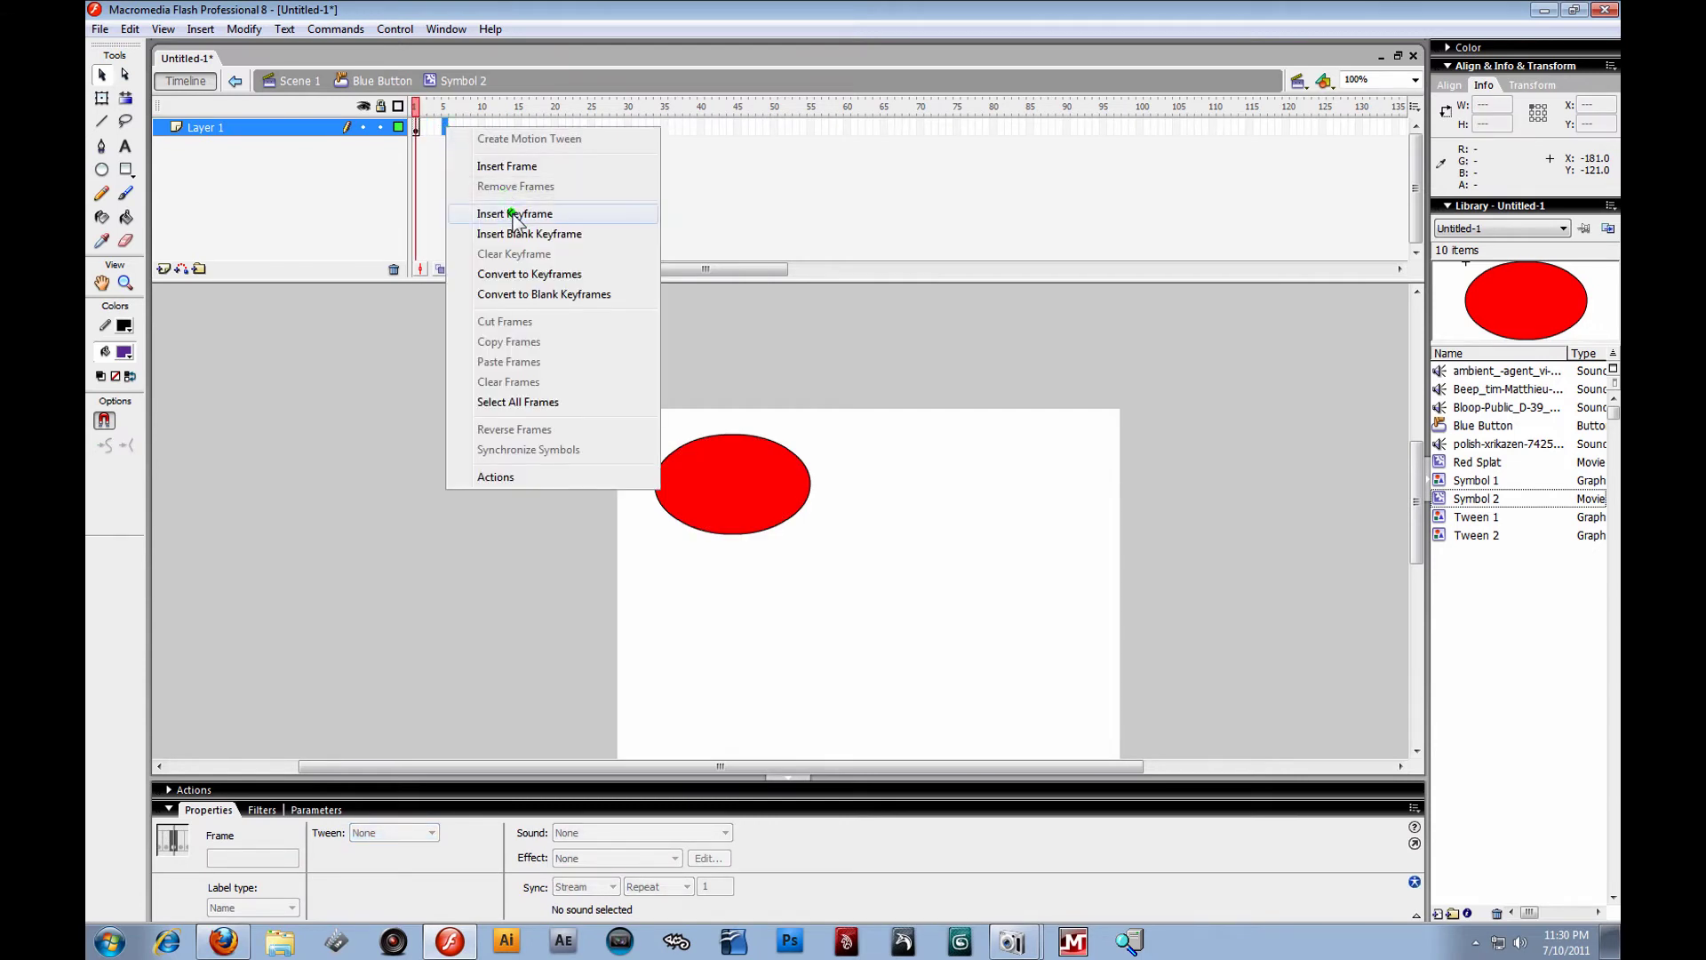
left_click(498, 214)
left_click(485, 129)
right_click(484, 129)
left_click(537, 210)
left_click(536, 210)
Create motion tweens across the keyframes from frame 1 to frame 10 and check the keyframes along the timeline.
left_click_drag(425, 131, 485, 138)
right_click(485, 135)
left_click(549, 146)
left_click(473, 107)
left_click_drag(484, 111, 415, 141)
left_click(480, 132)
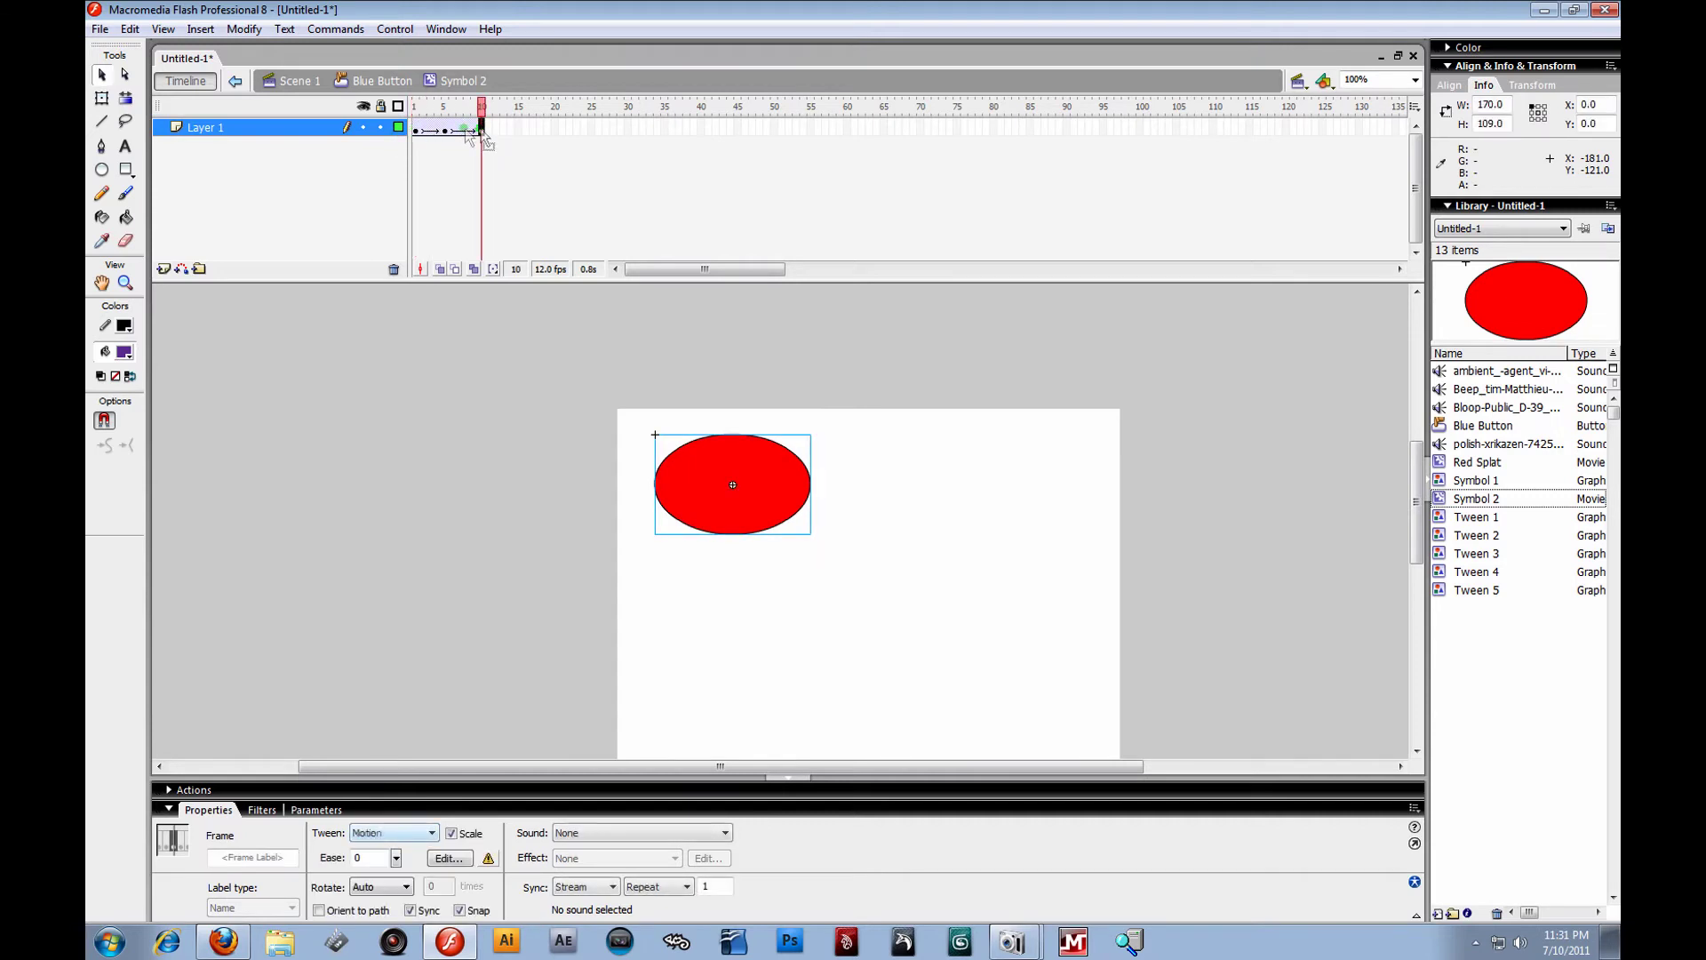
left_click(417, 131)
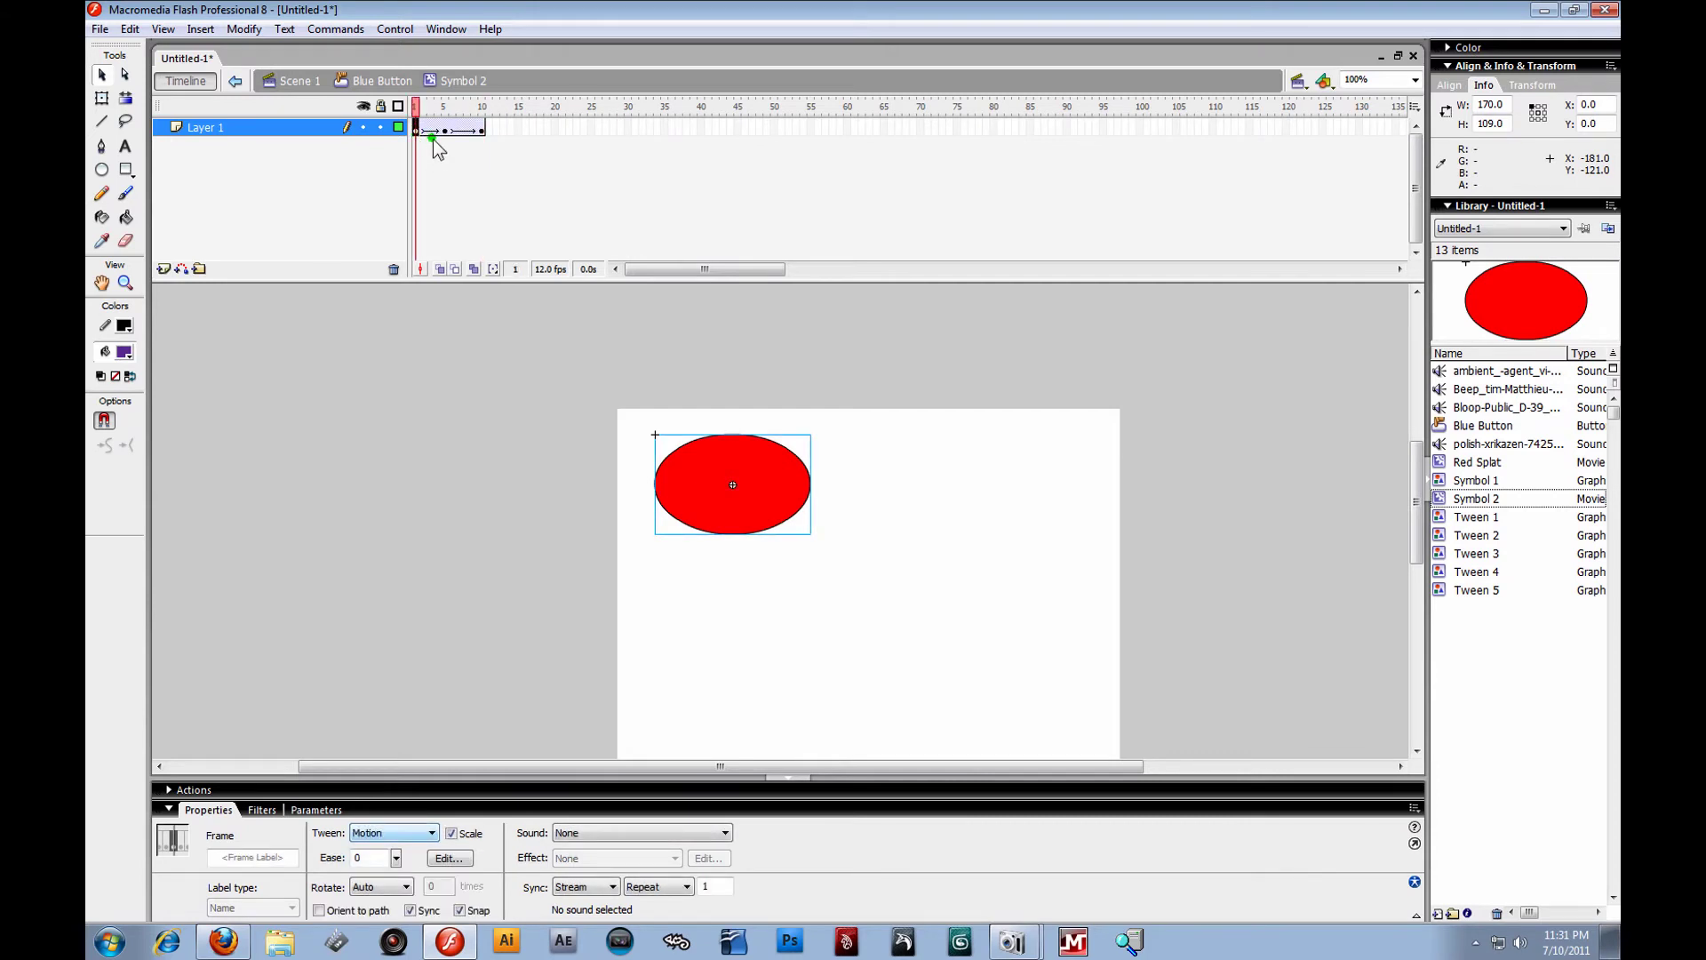
Enlarge the red oval at frame 5 about its centre to about 236 by 151 pixels and scrub through the tween.
left_click(446, 131)
left_click(101, 98)
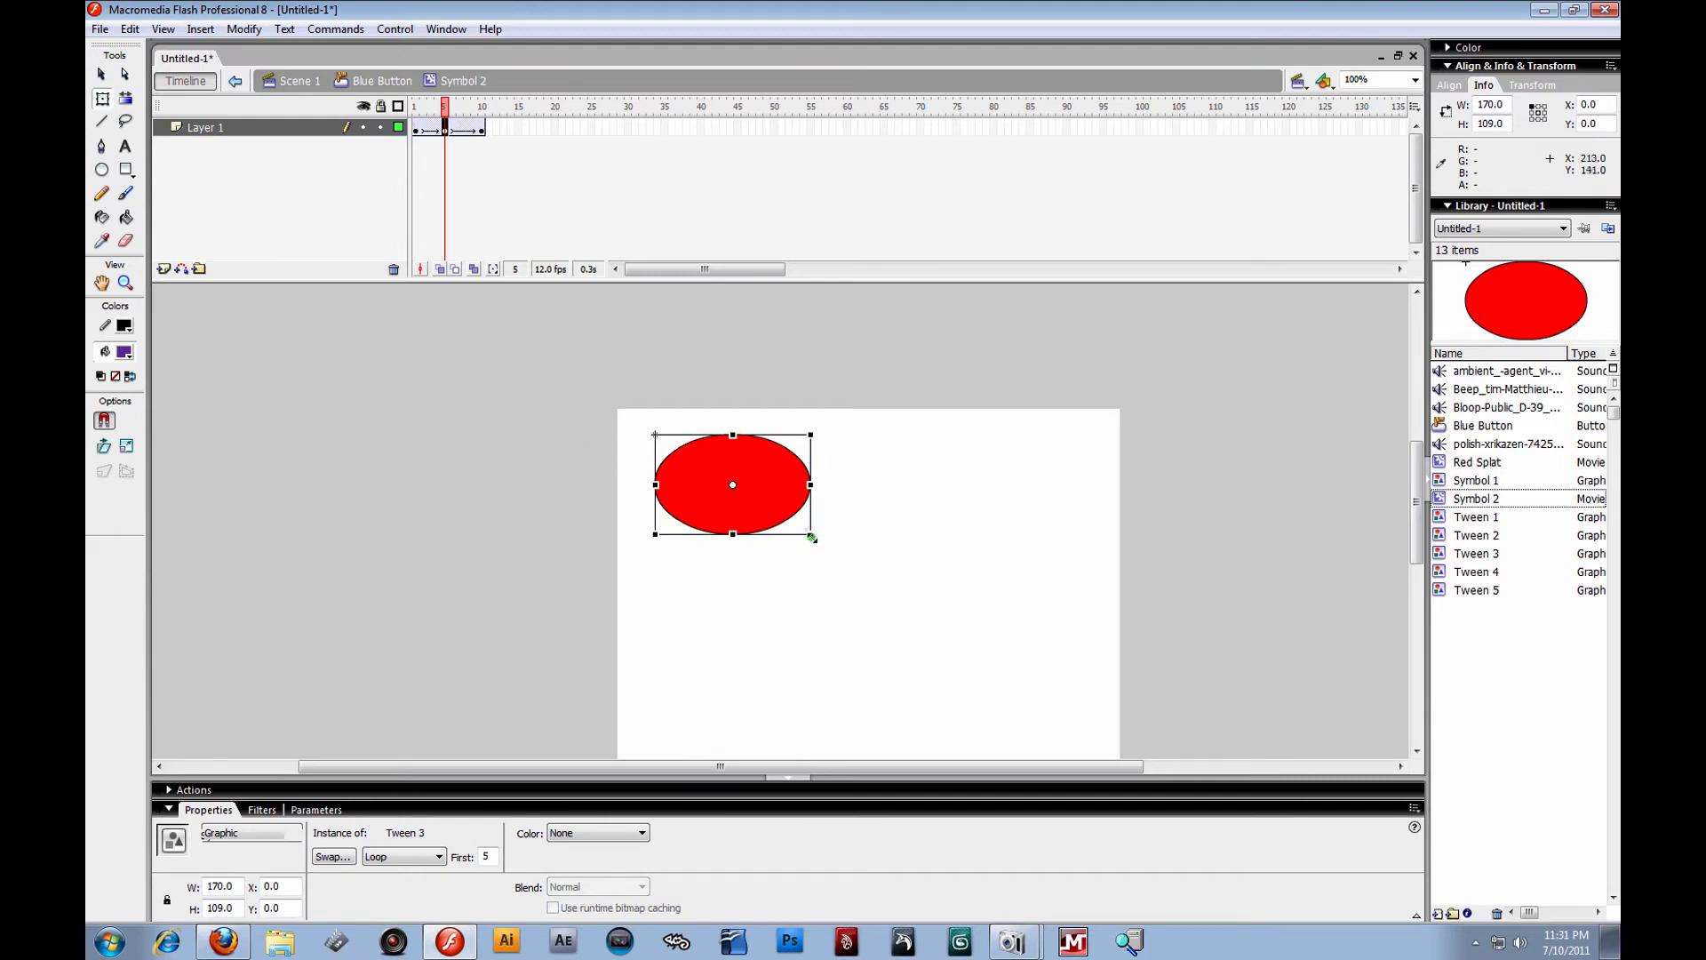
left_click_drag(811, 536, 840, 564)
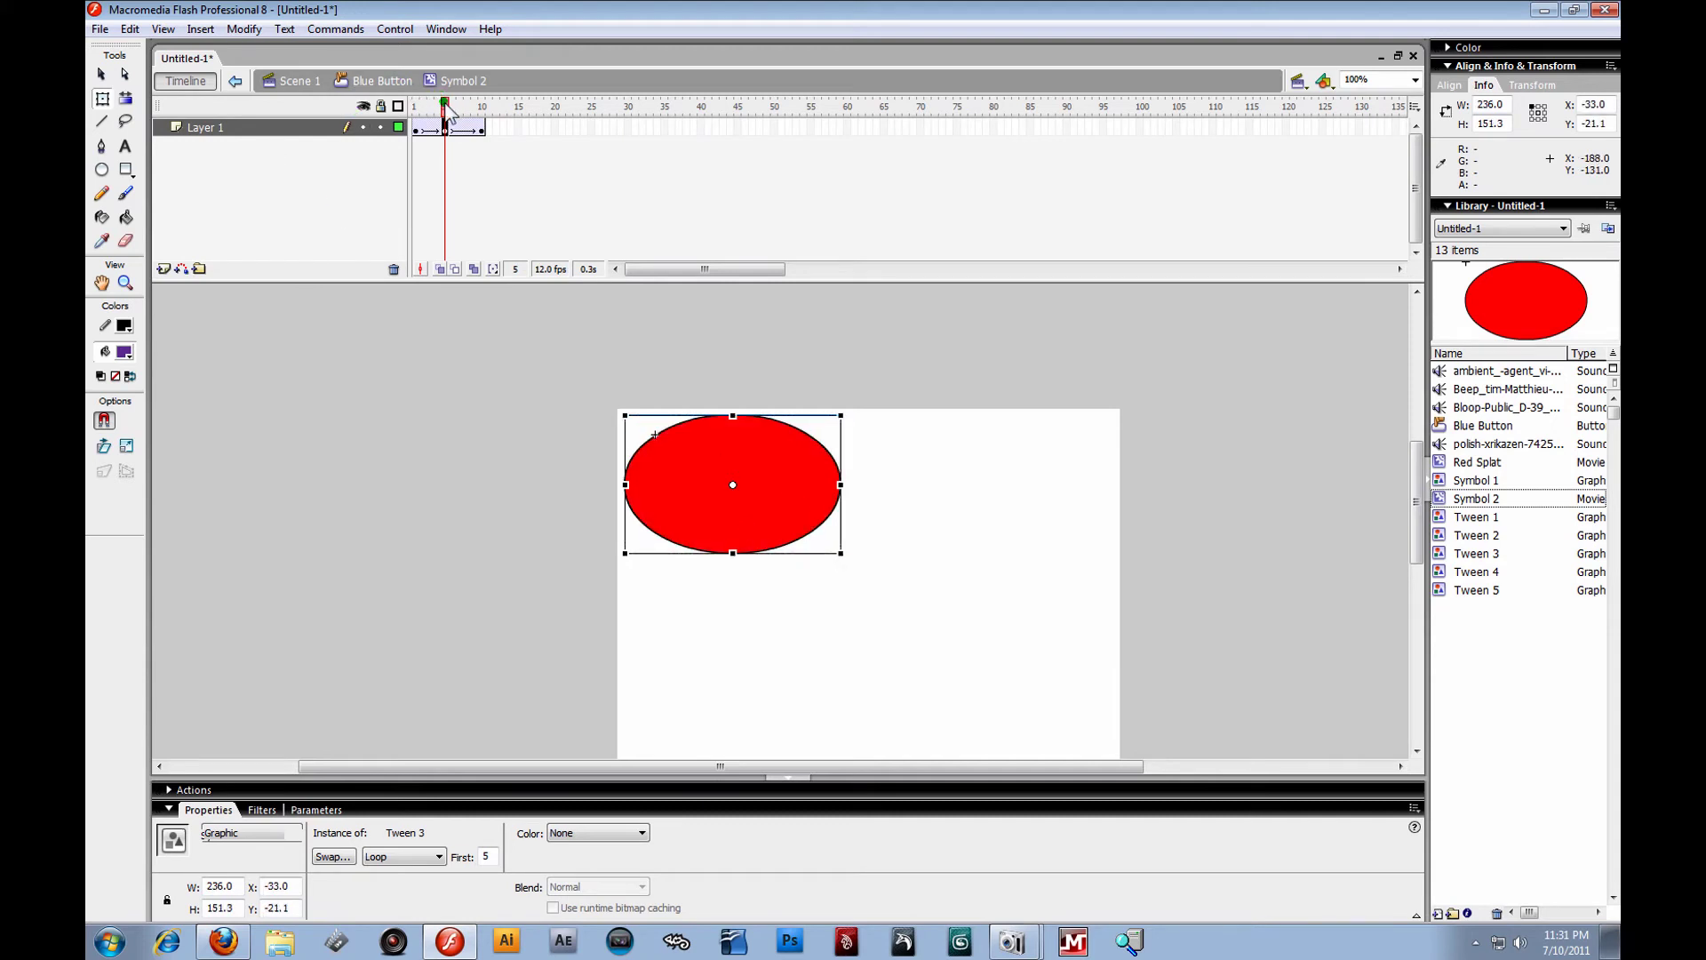
left_click(460, 128)
left_click_drag(460, 131, 476, 176)
Return to the Blue Button symbol, compare its Up and Over frames, and inspect the nested movie clip's tween.
left_click(371, 82)
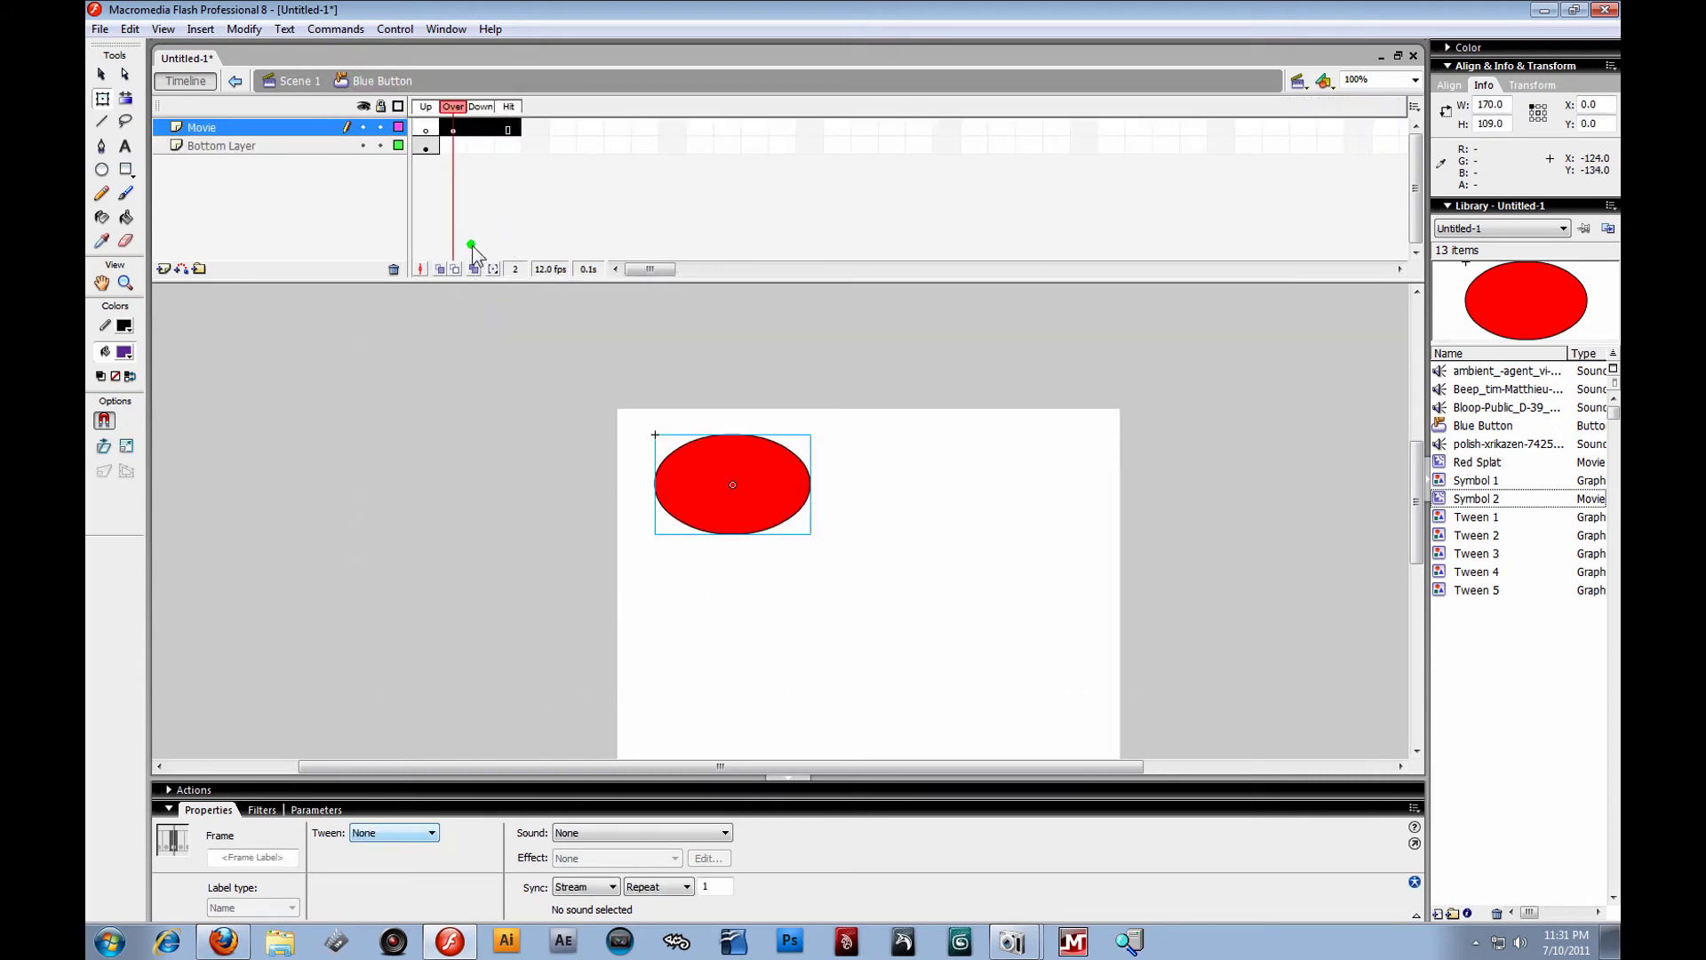
left_click(425, 106)
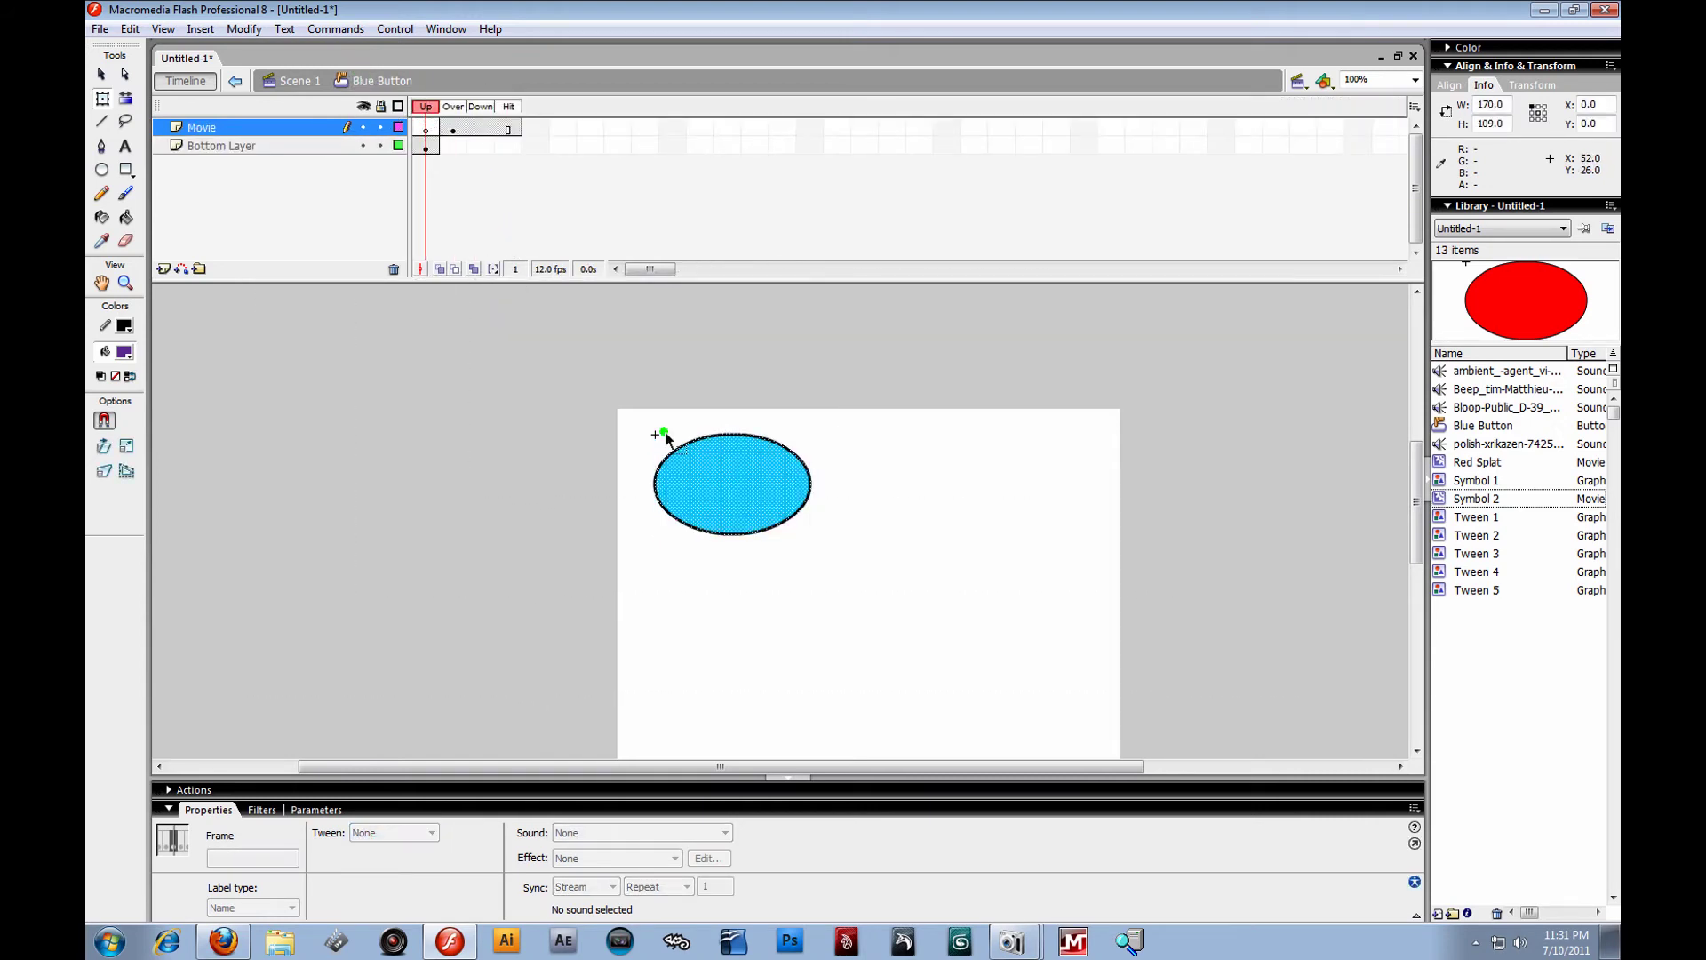
left_click(857, 532)
left_click_drag(451, 124, 696, 357)
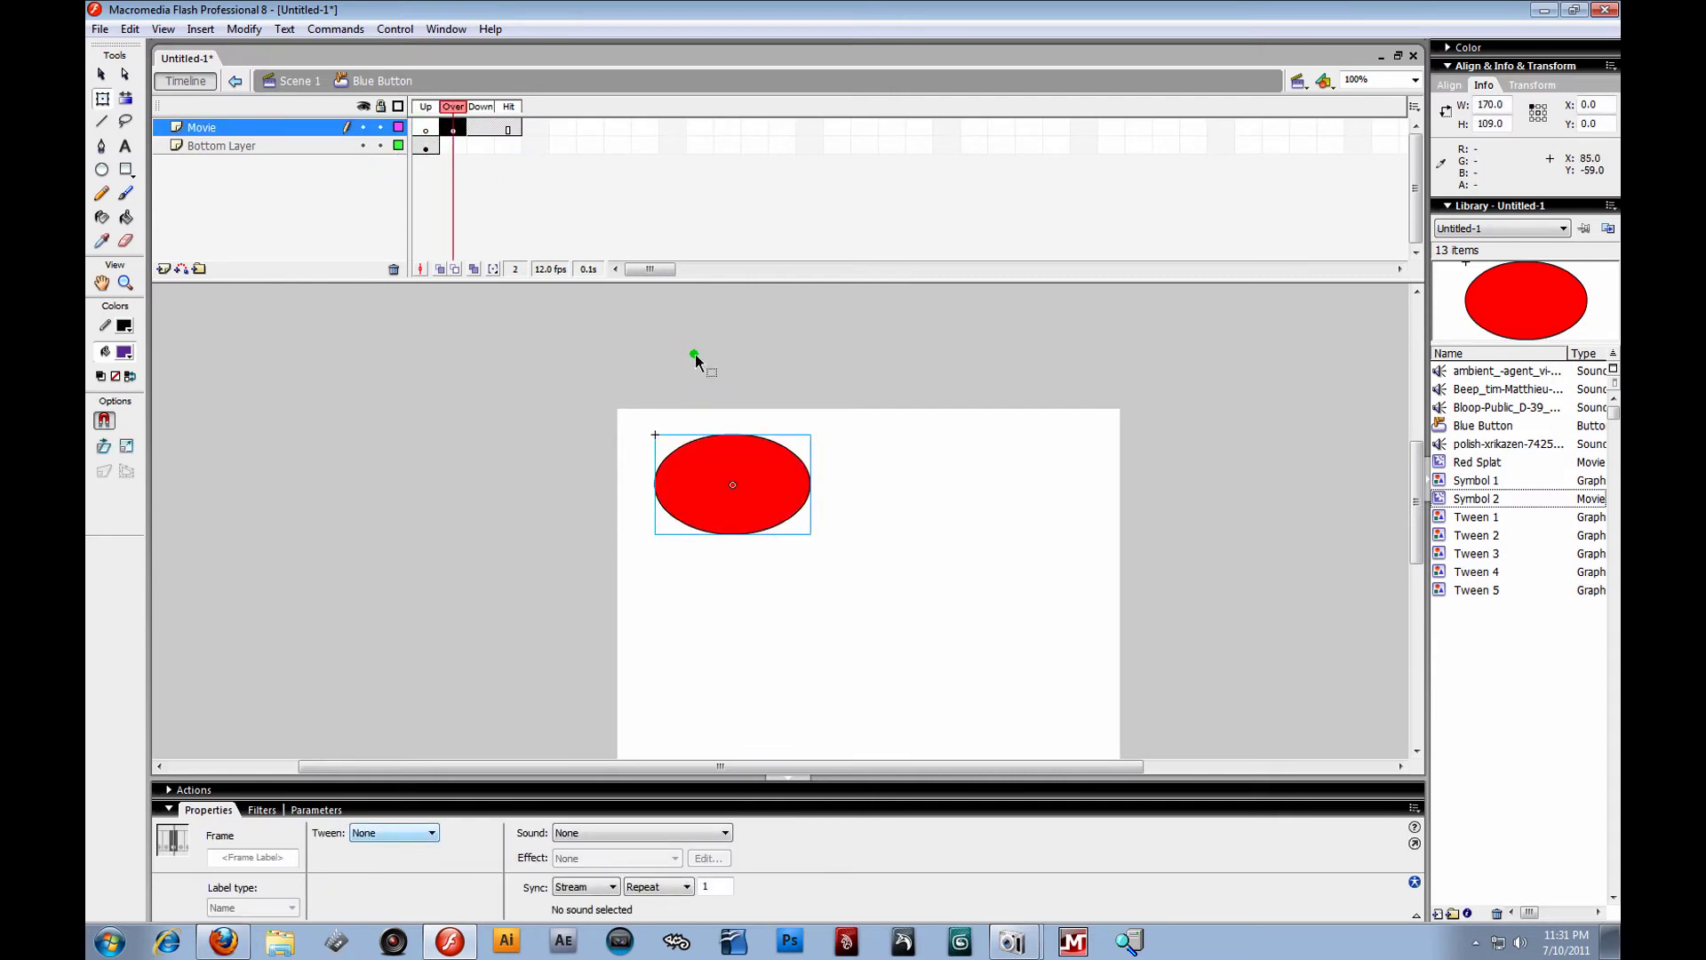
left_click(751, 489)
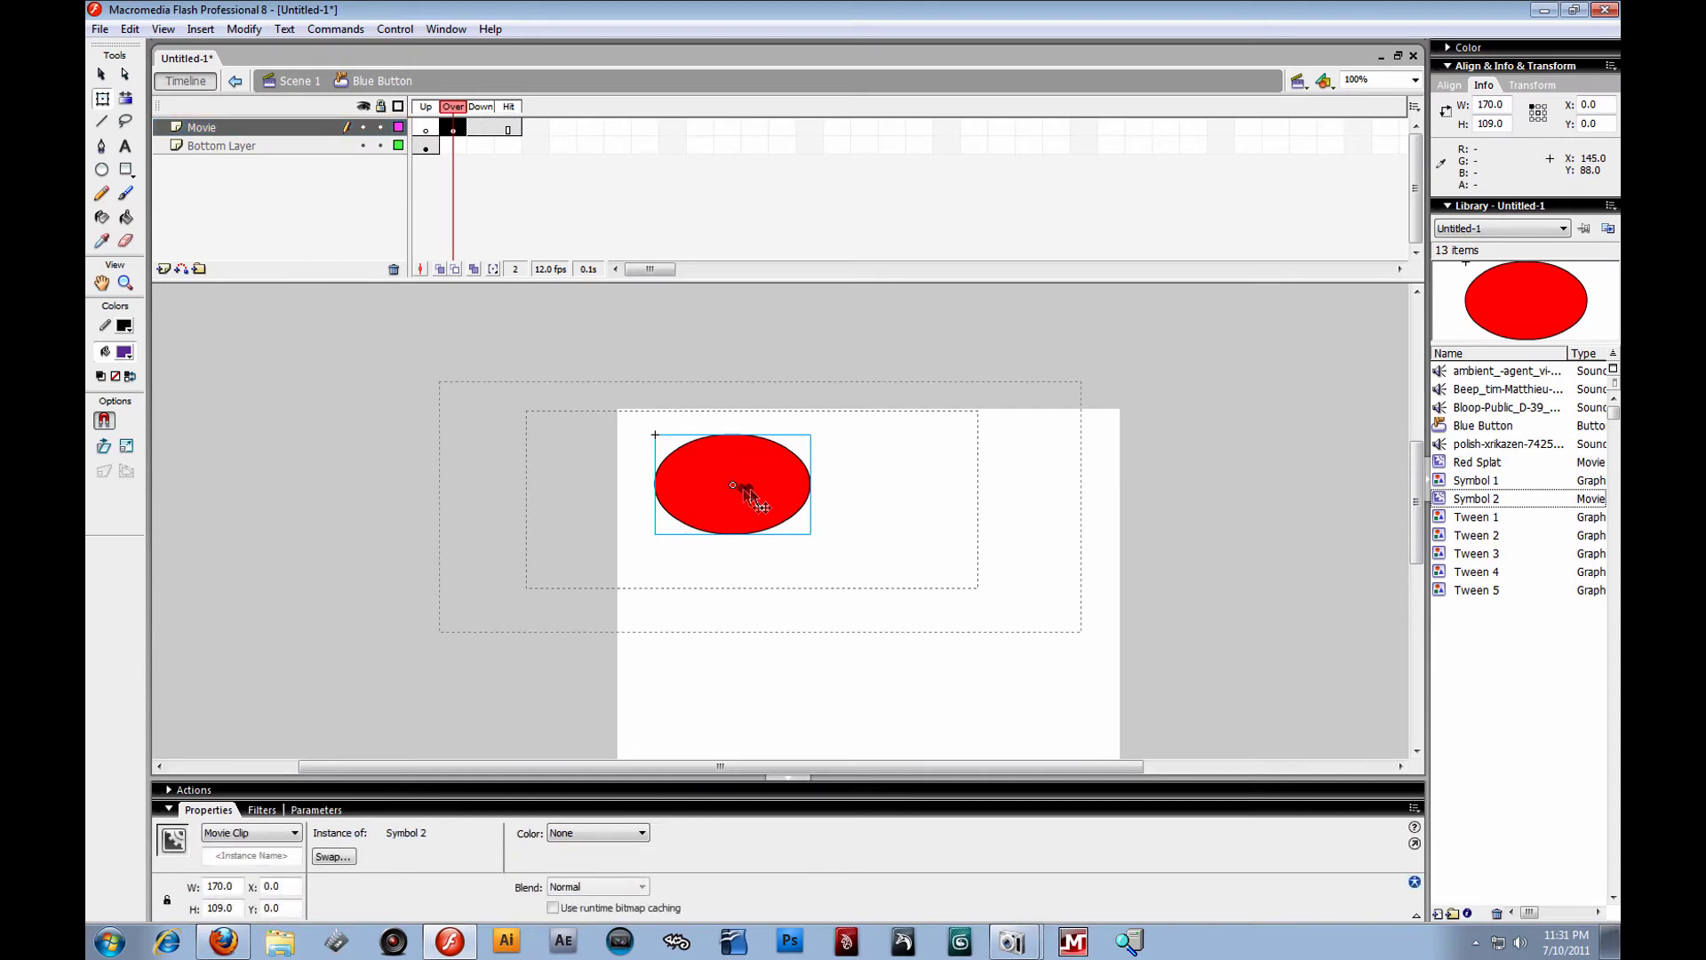
double_click(751, 490)
left_click(496, 129)
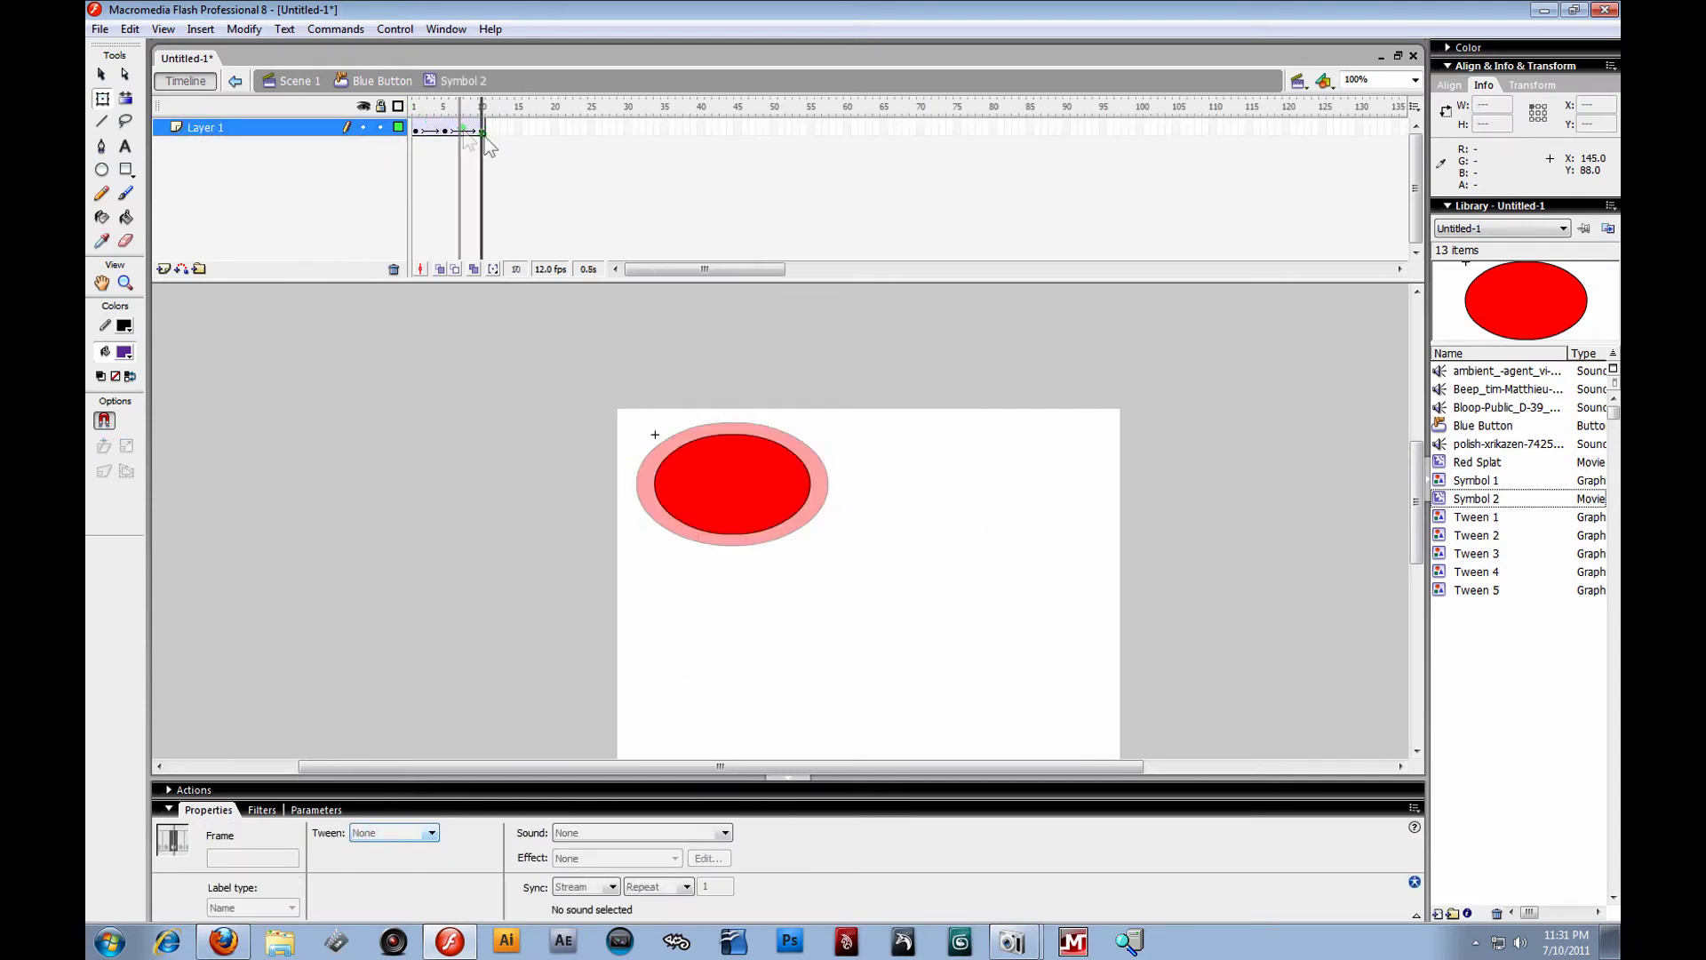
Return to Scene 1 and test the button's rollover animation in a Flash publish preview, closing the preview when done.
left_click(293, 81)
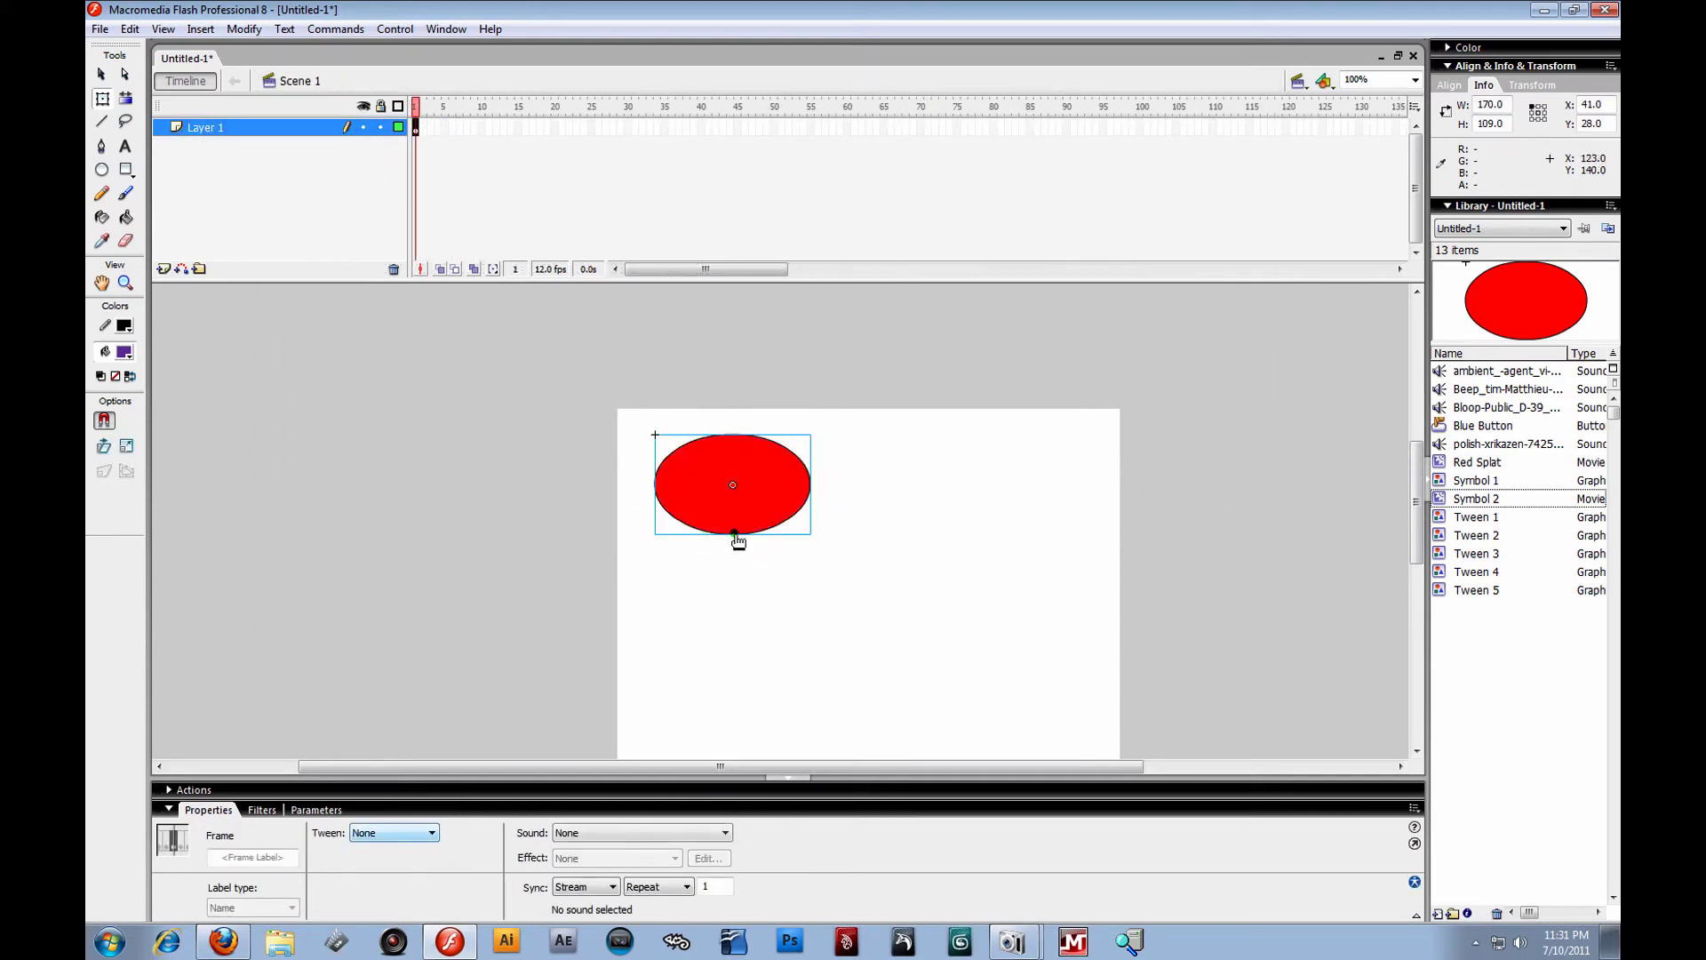
left_click(851, 442)
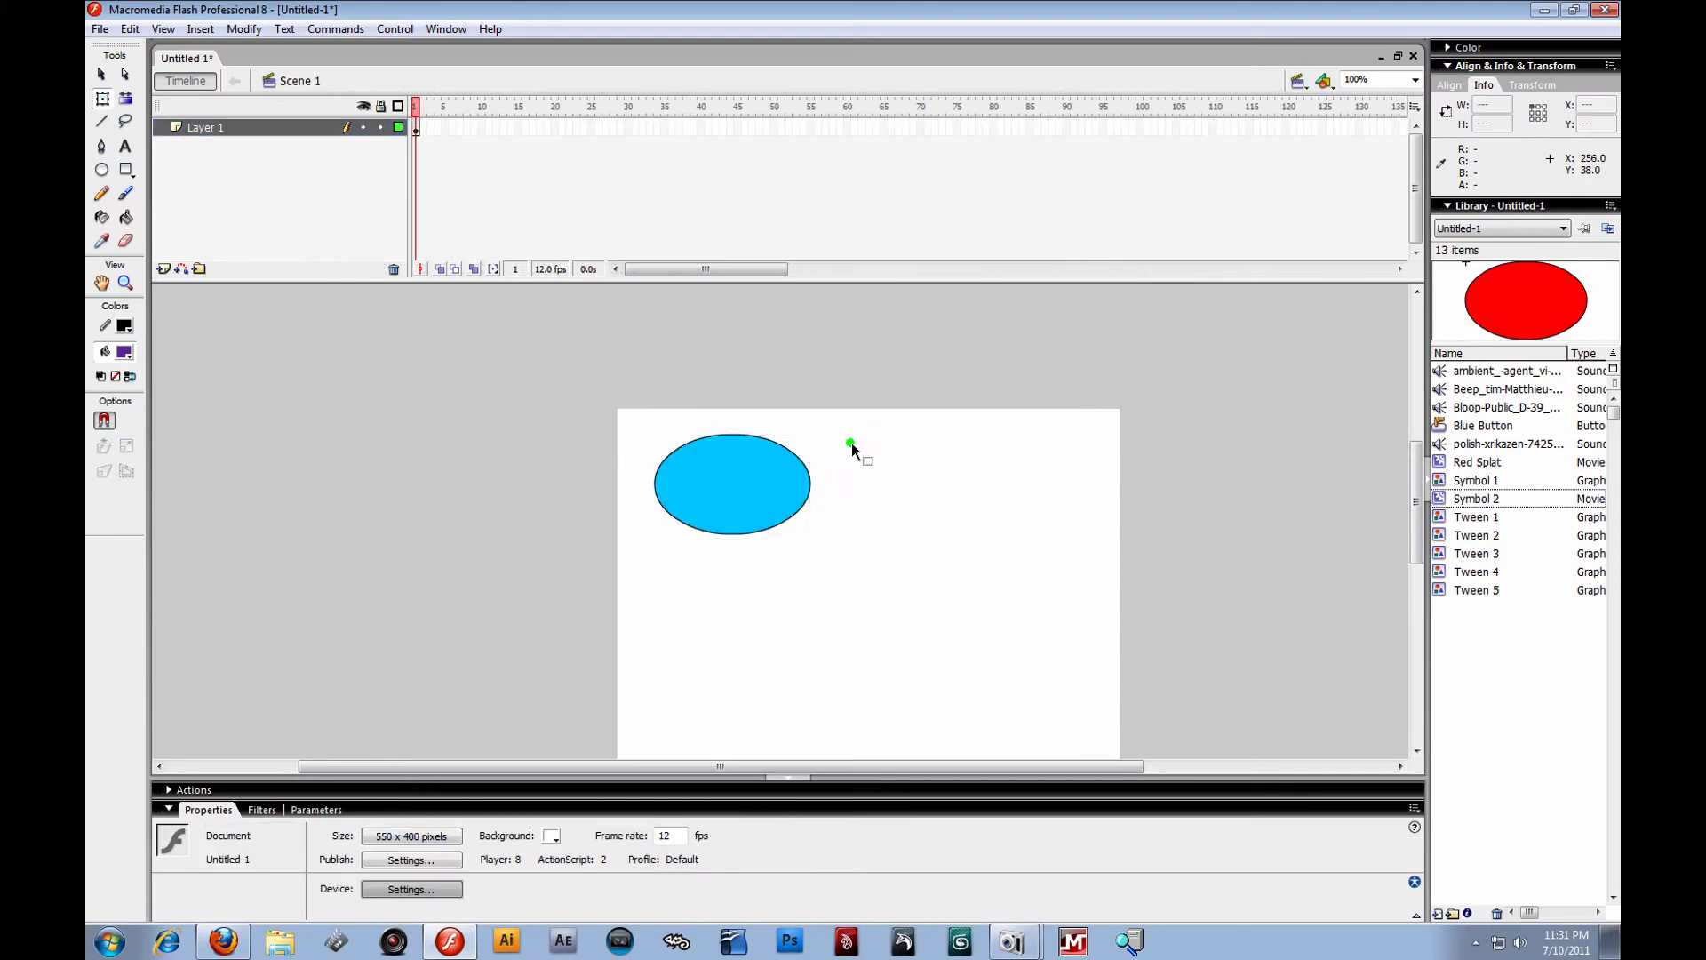
left_click(100, 28)
mouse_move(213, 383)
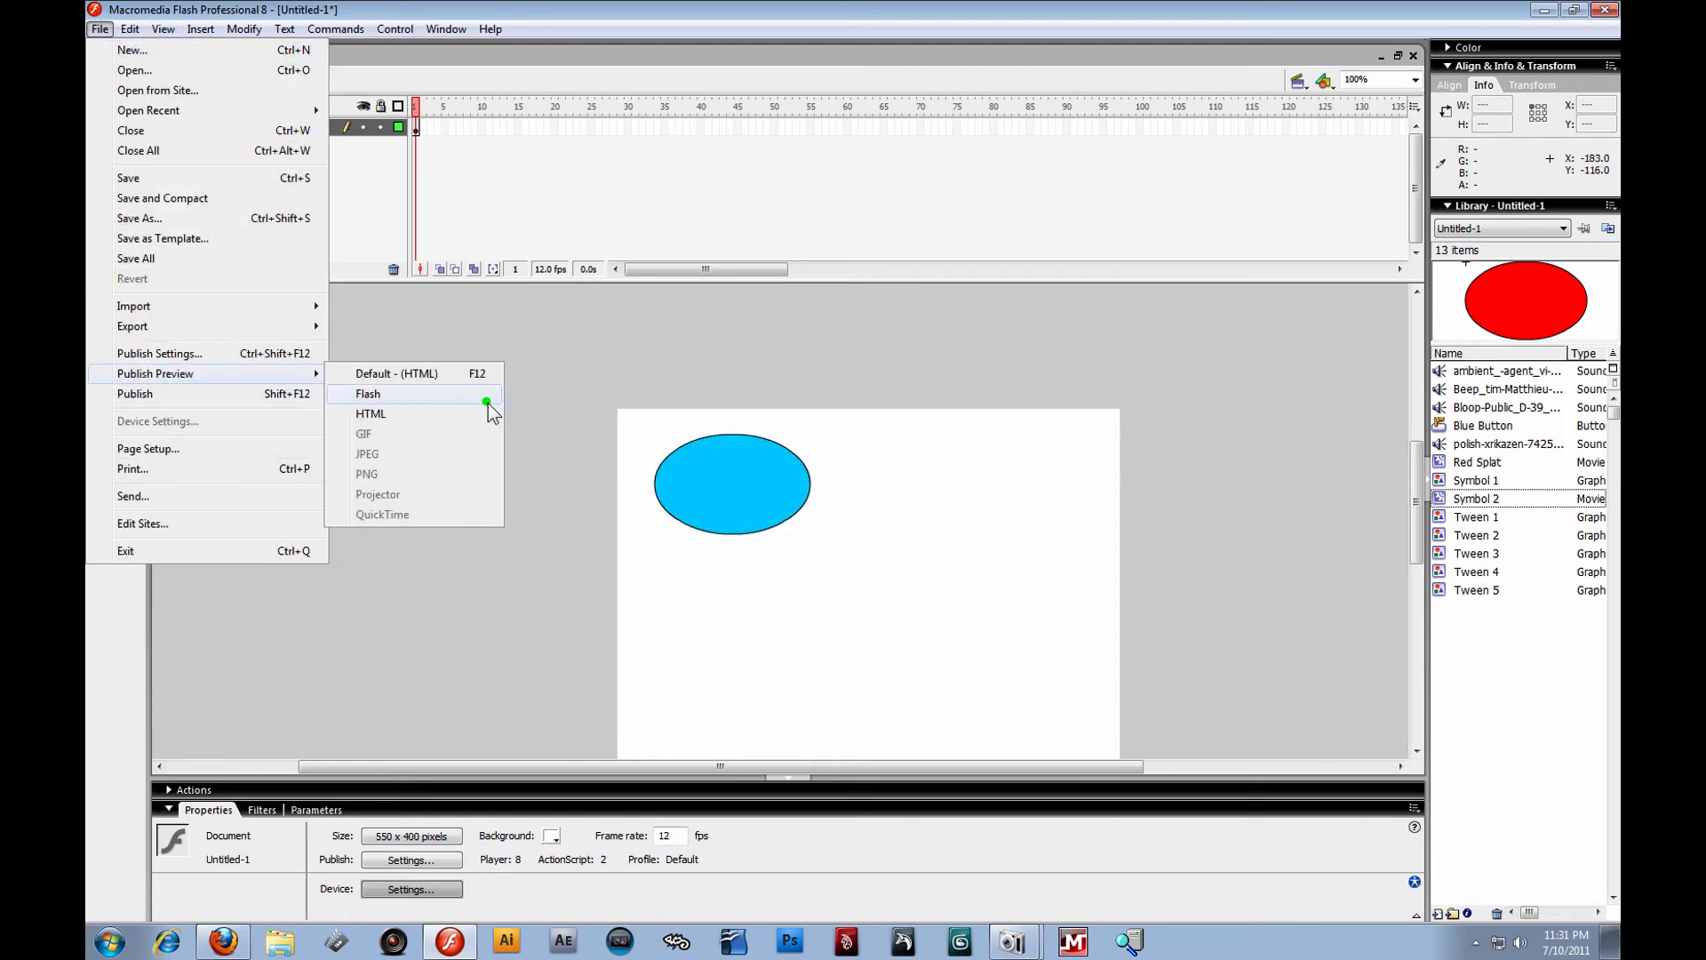
left_click(488, 403)
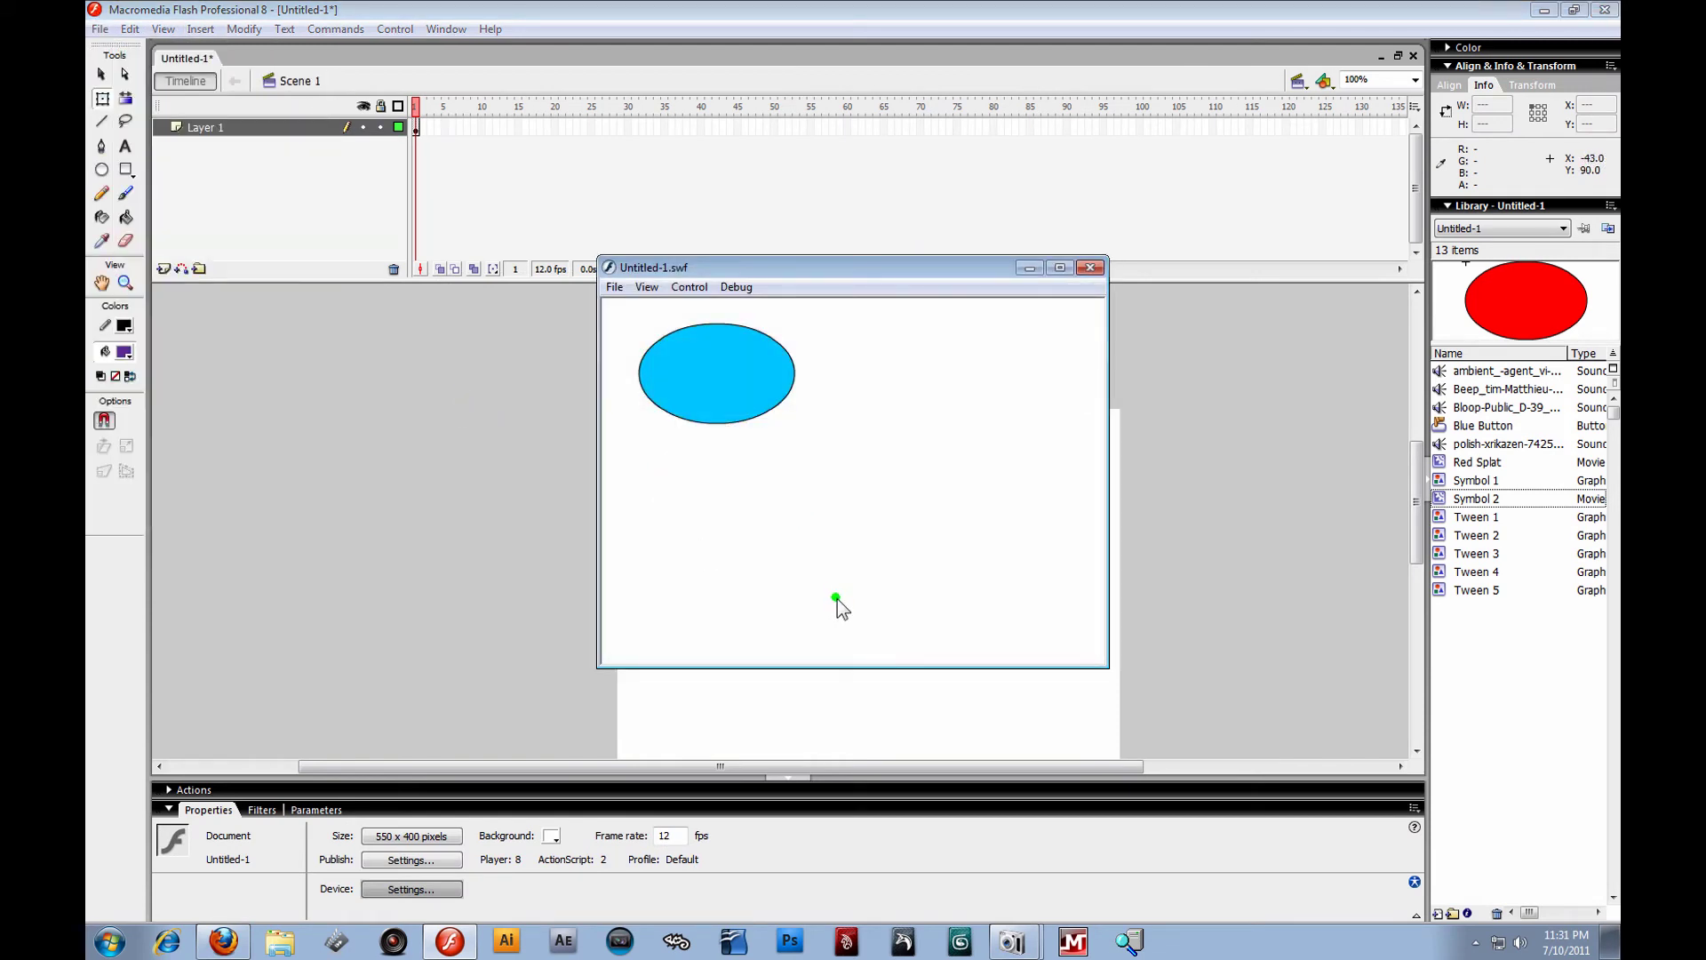
mouse_move(726, 364)
left_click(1091, 268)
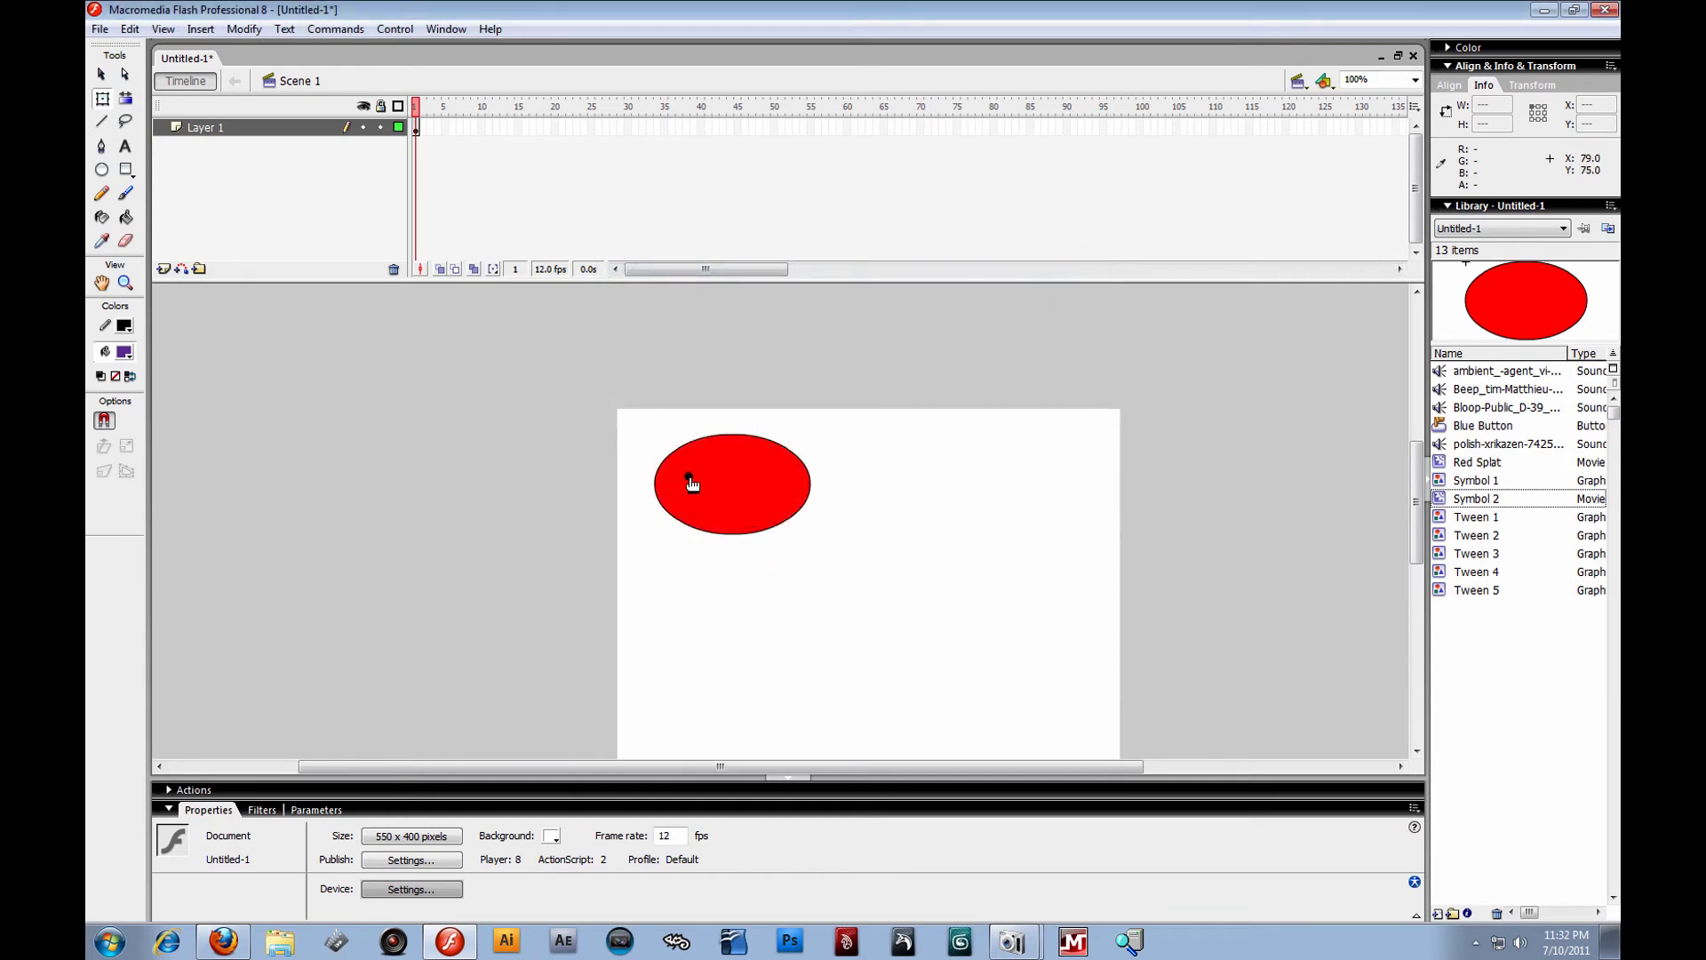
Disable simple buttons on the stage and move the button instance to about X 188, Y 132.
key("ctrl+alt+b")
left_click_drag(749, 508, 884, 605)
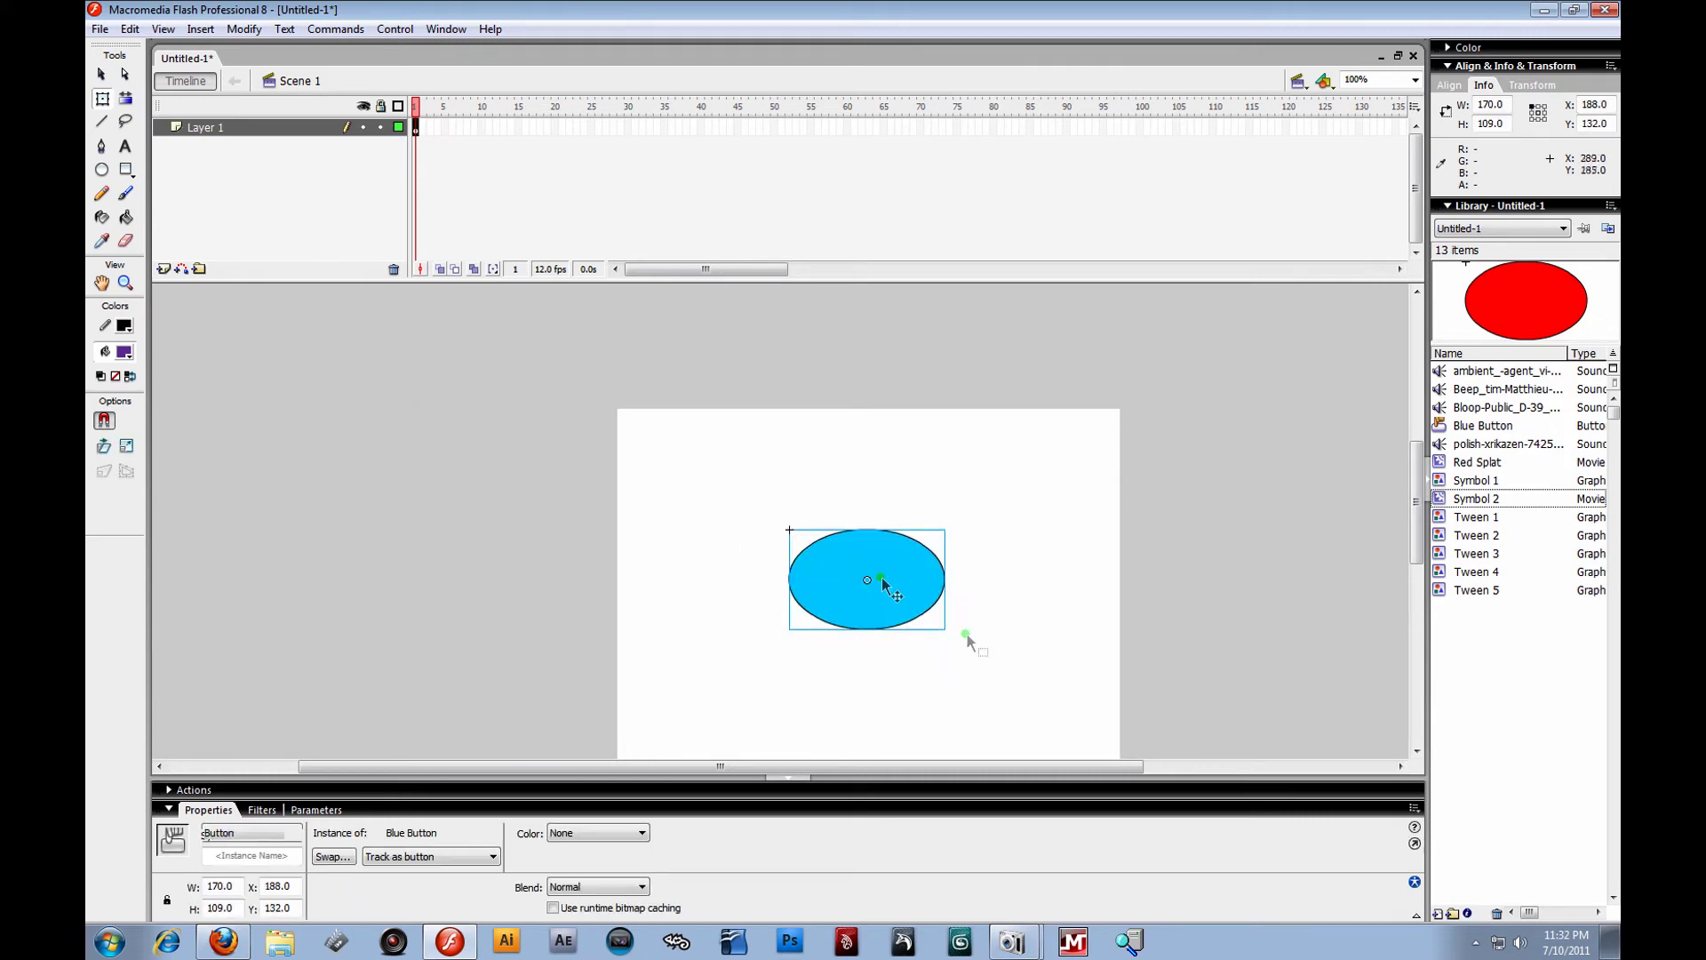
left_click(999, 595)
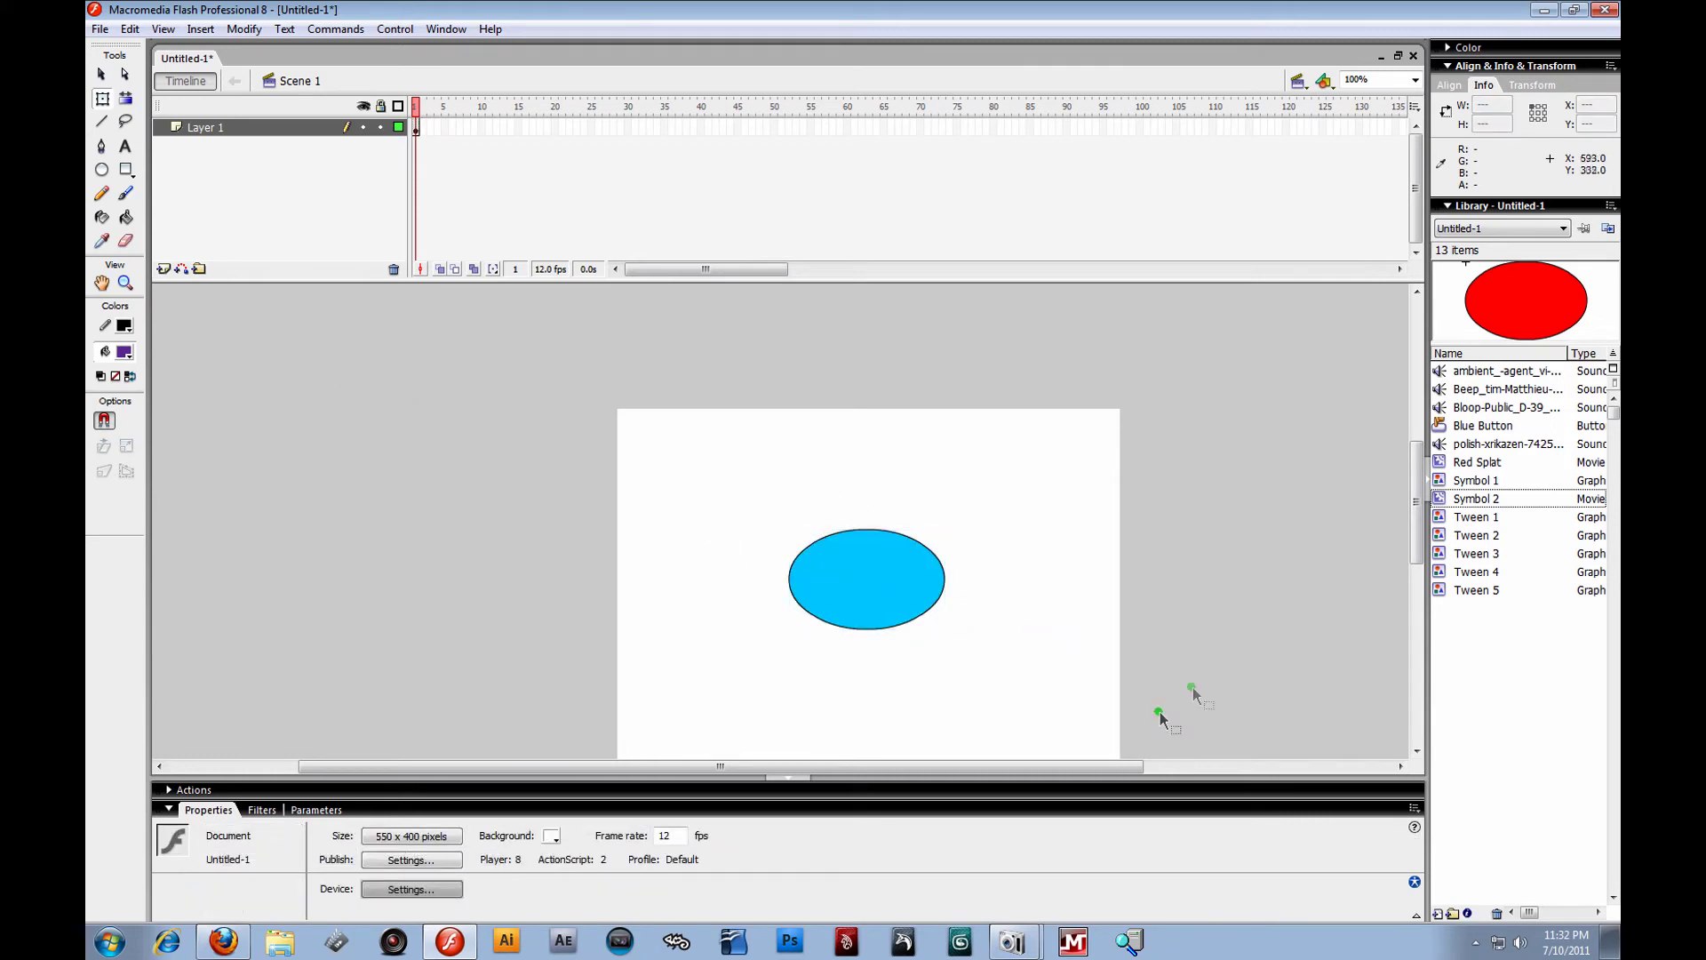
Open the Blue Button symbol for editing and view the Movie layer's Over frame.
double_click(916, 607)
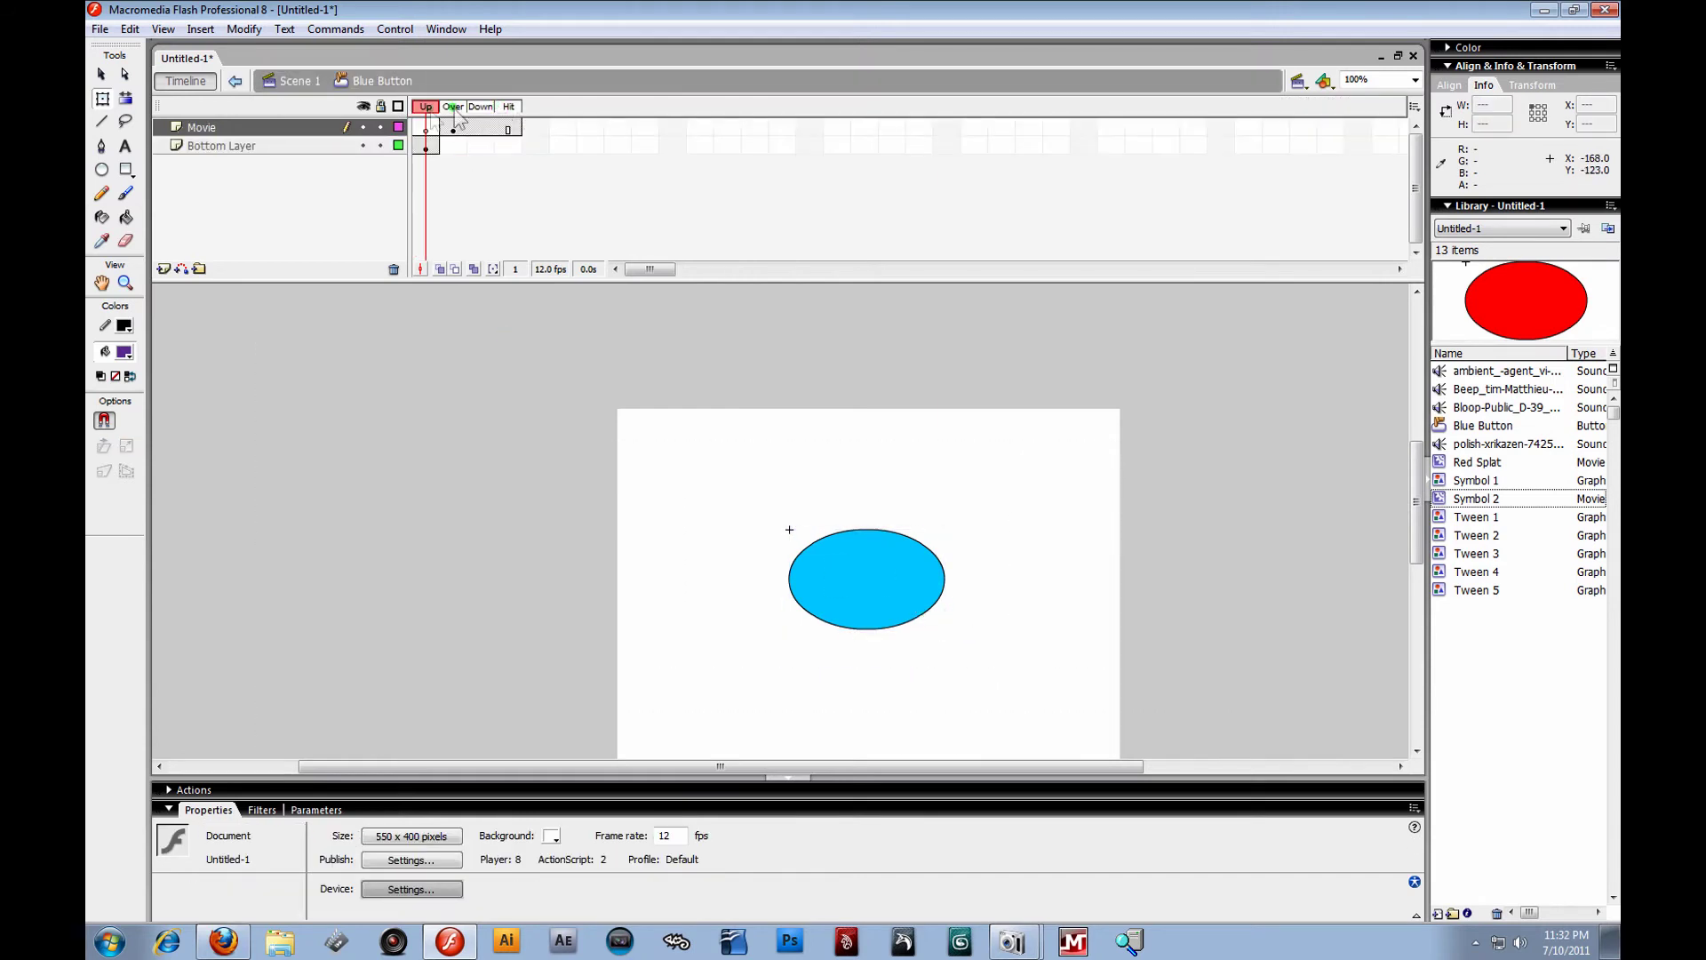
left_click(452, 127)
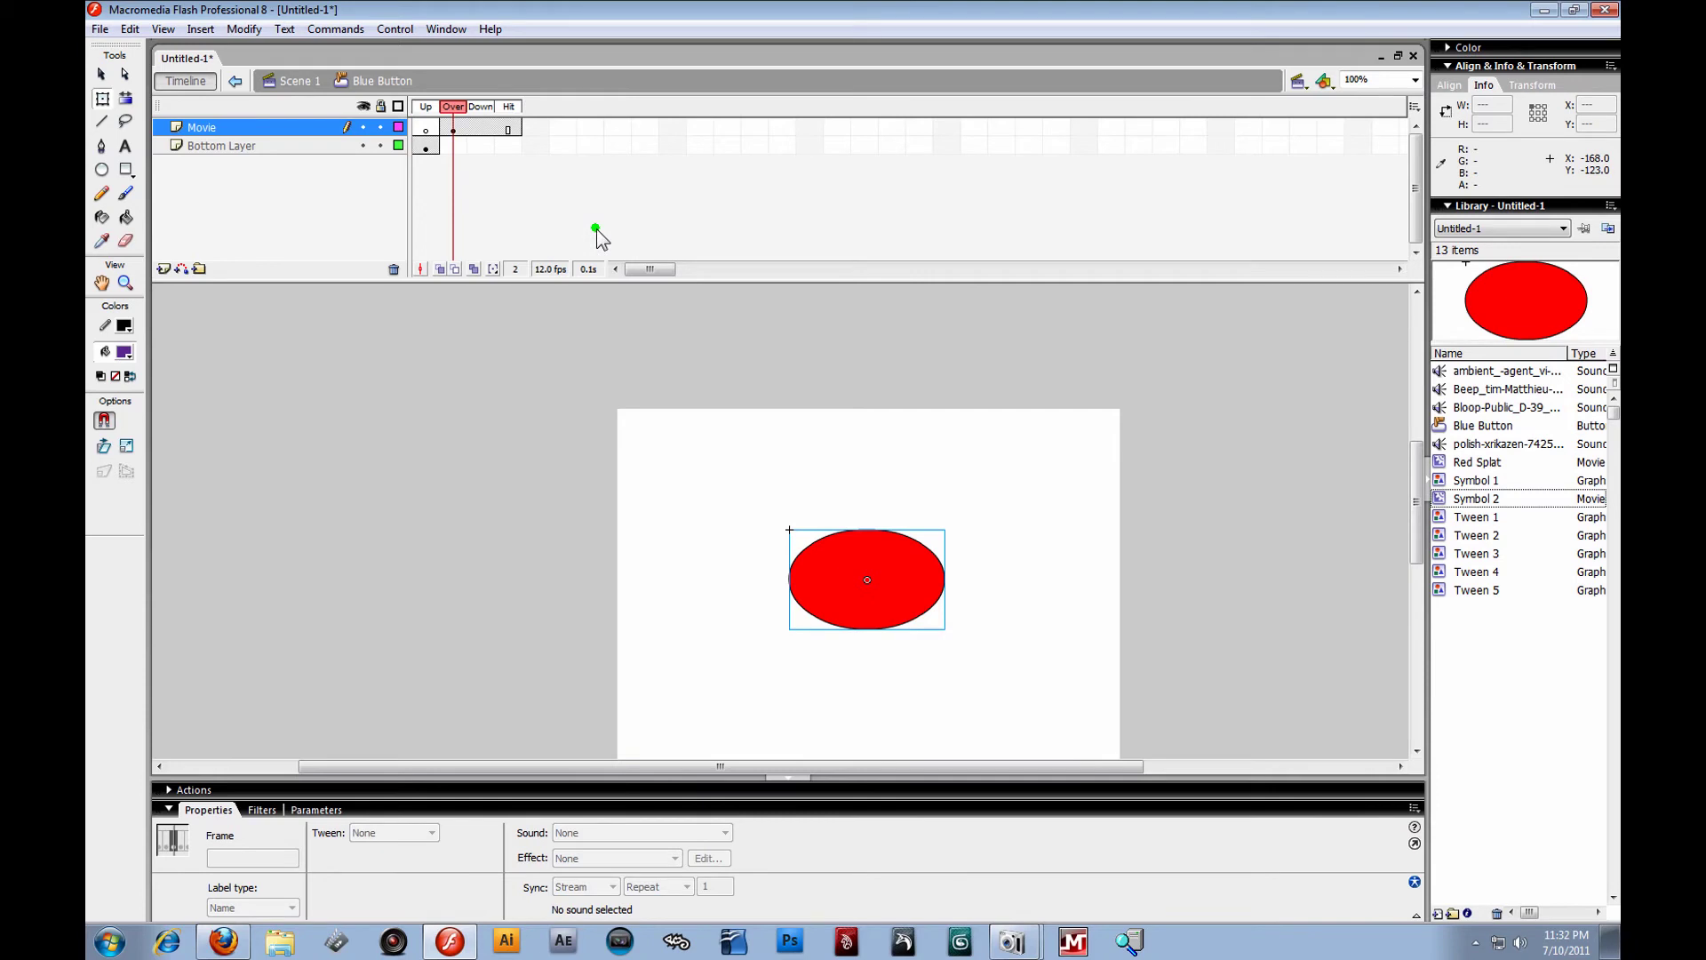
left_click(567, 217)
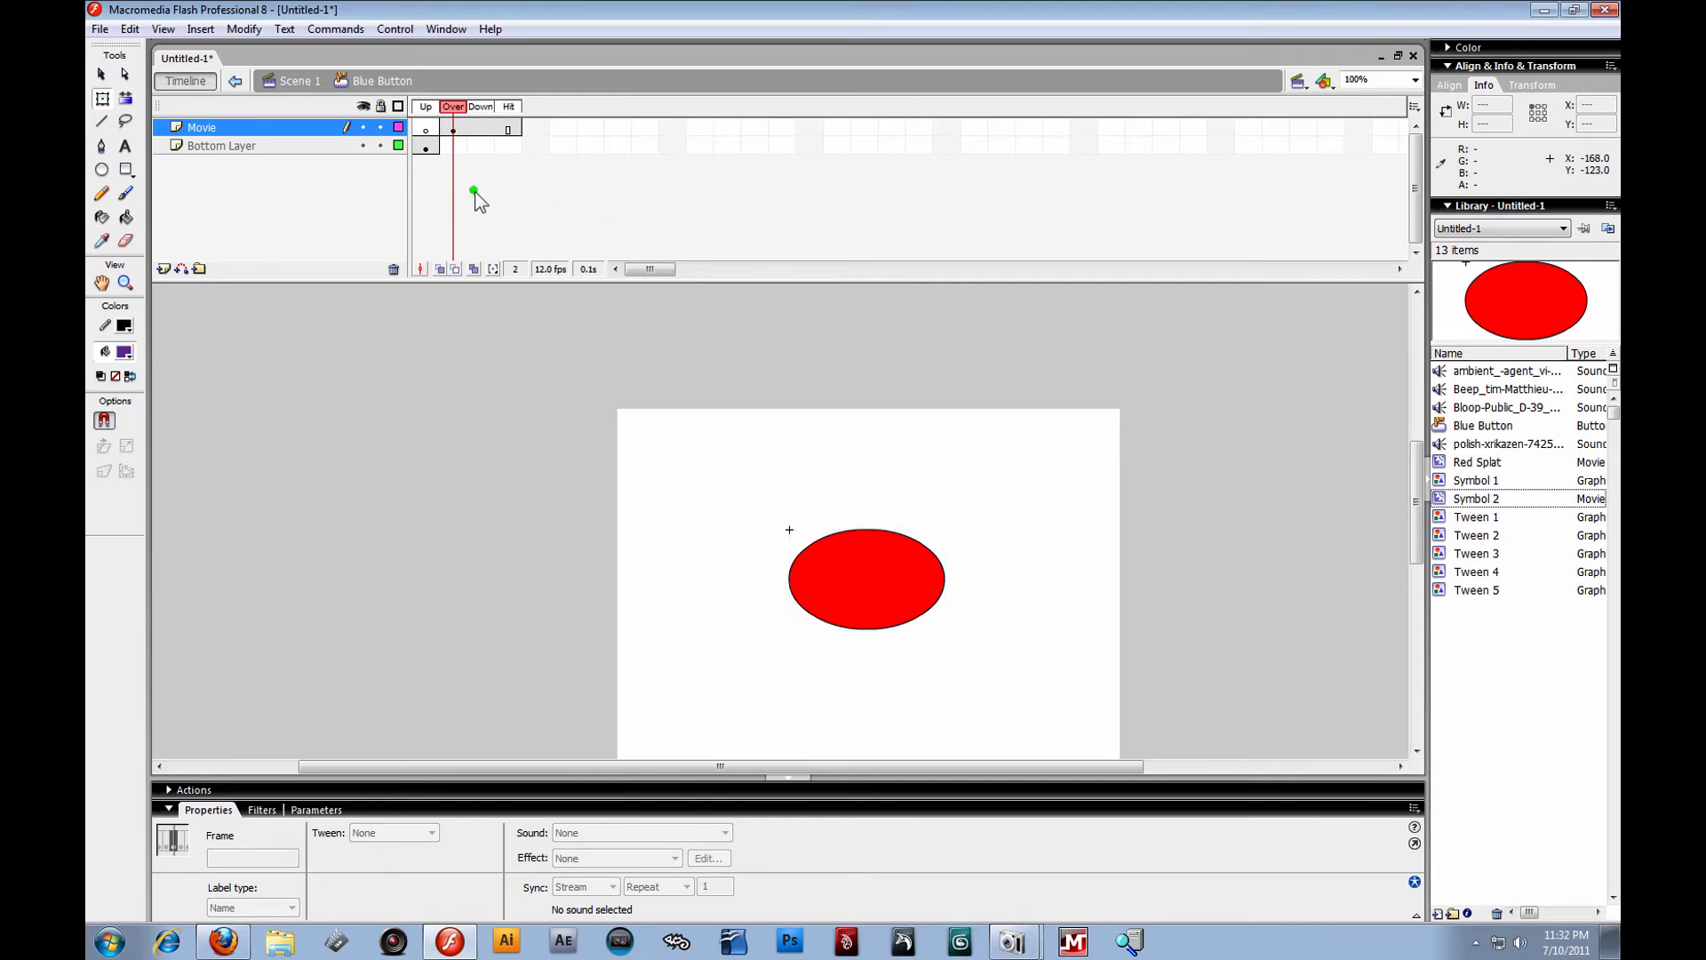
left_click(452, 127)
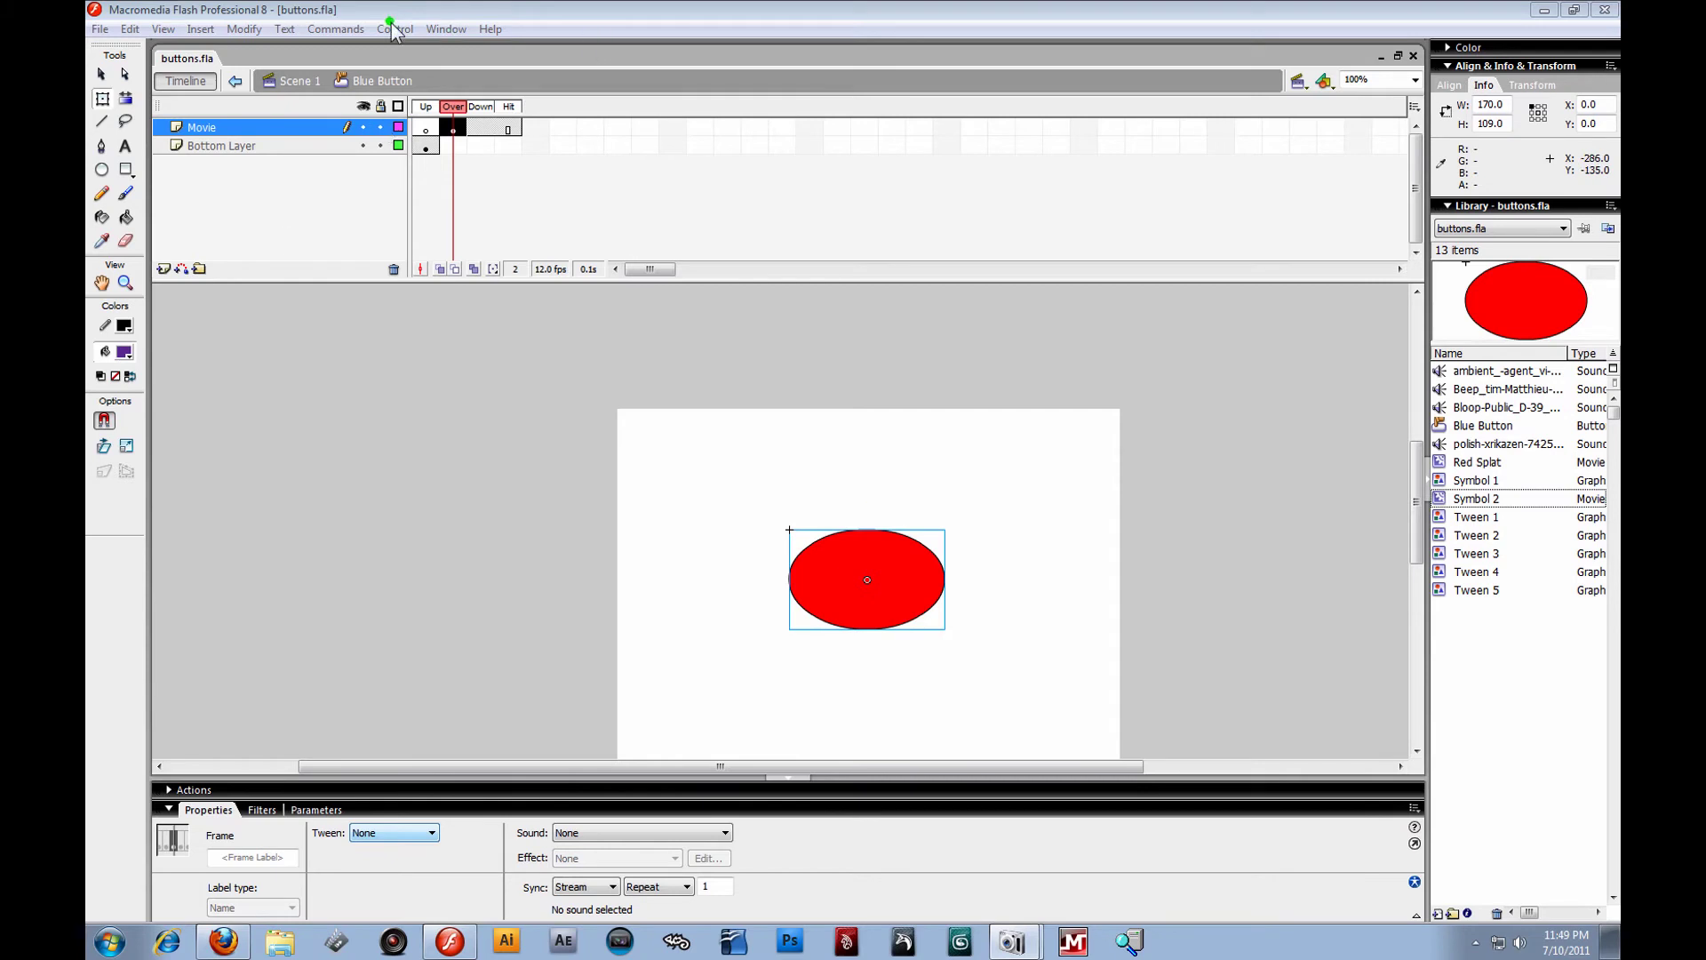
Move the button instance in Scene 1 to about X 179, Y 122 and test its rollover in a Flash publish preview.
left_click(304, 81)
left_click_drag(870, 566, 862, 556)
left_click(100, 28)
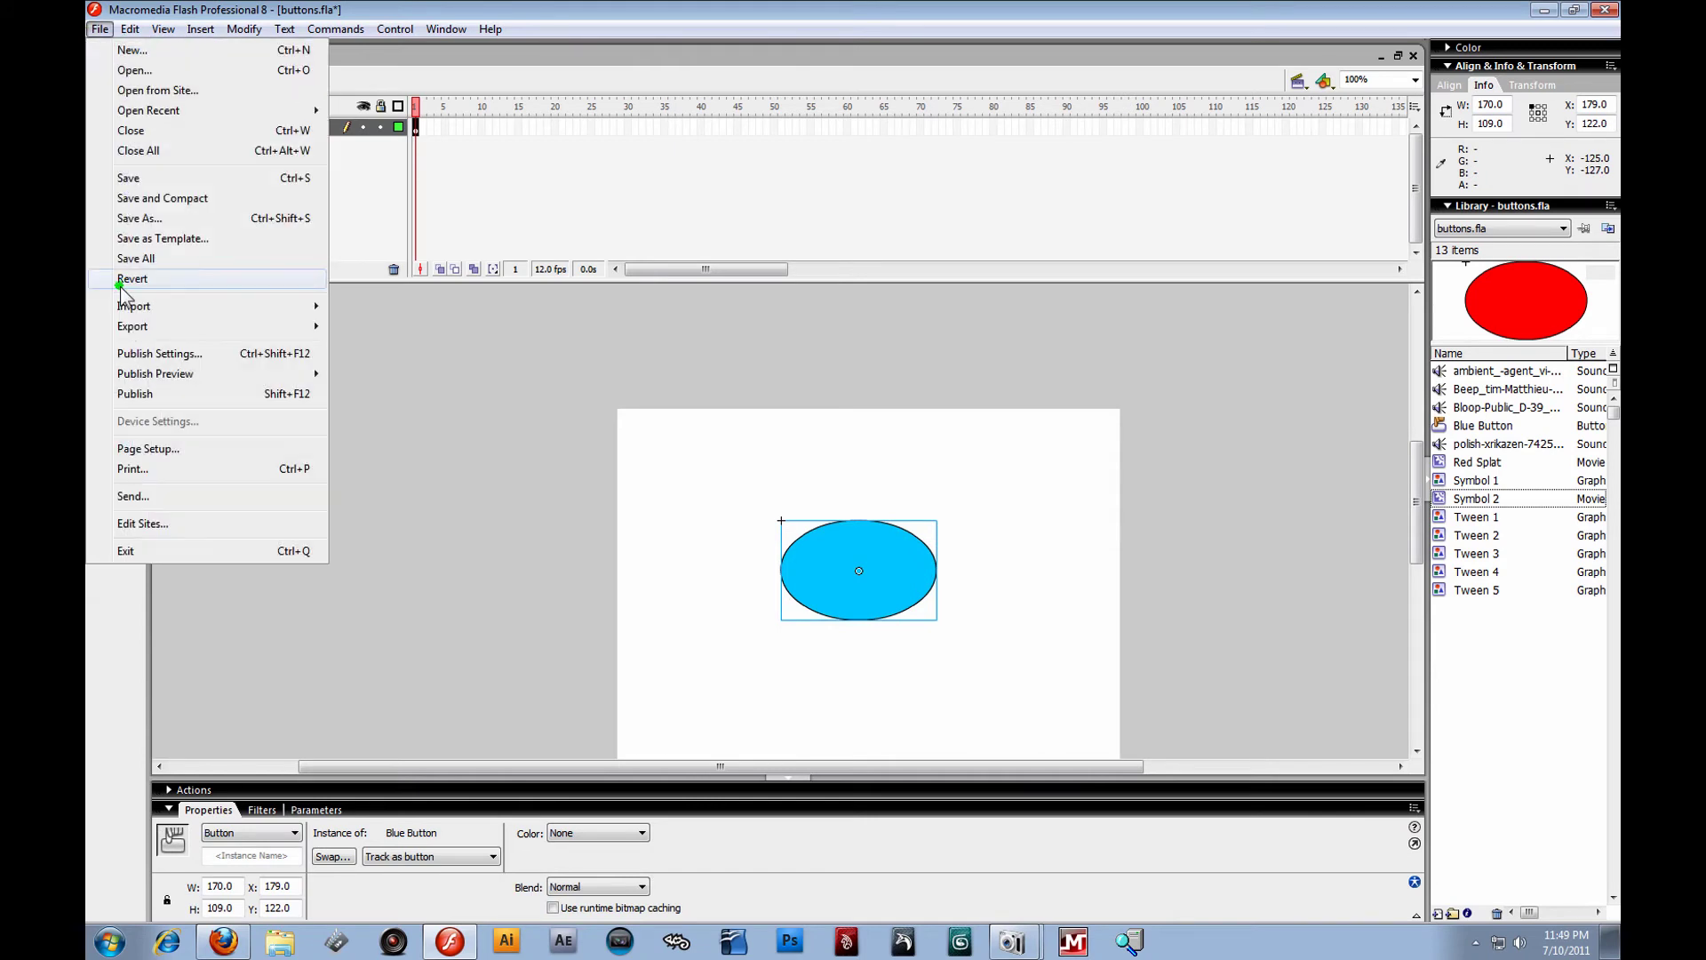
mouse_move(143, 374)
left_click(371, 393)
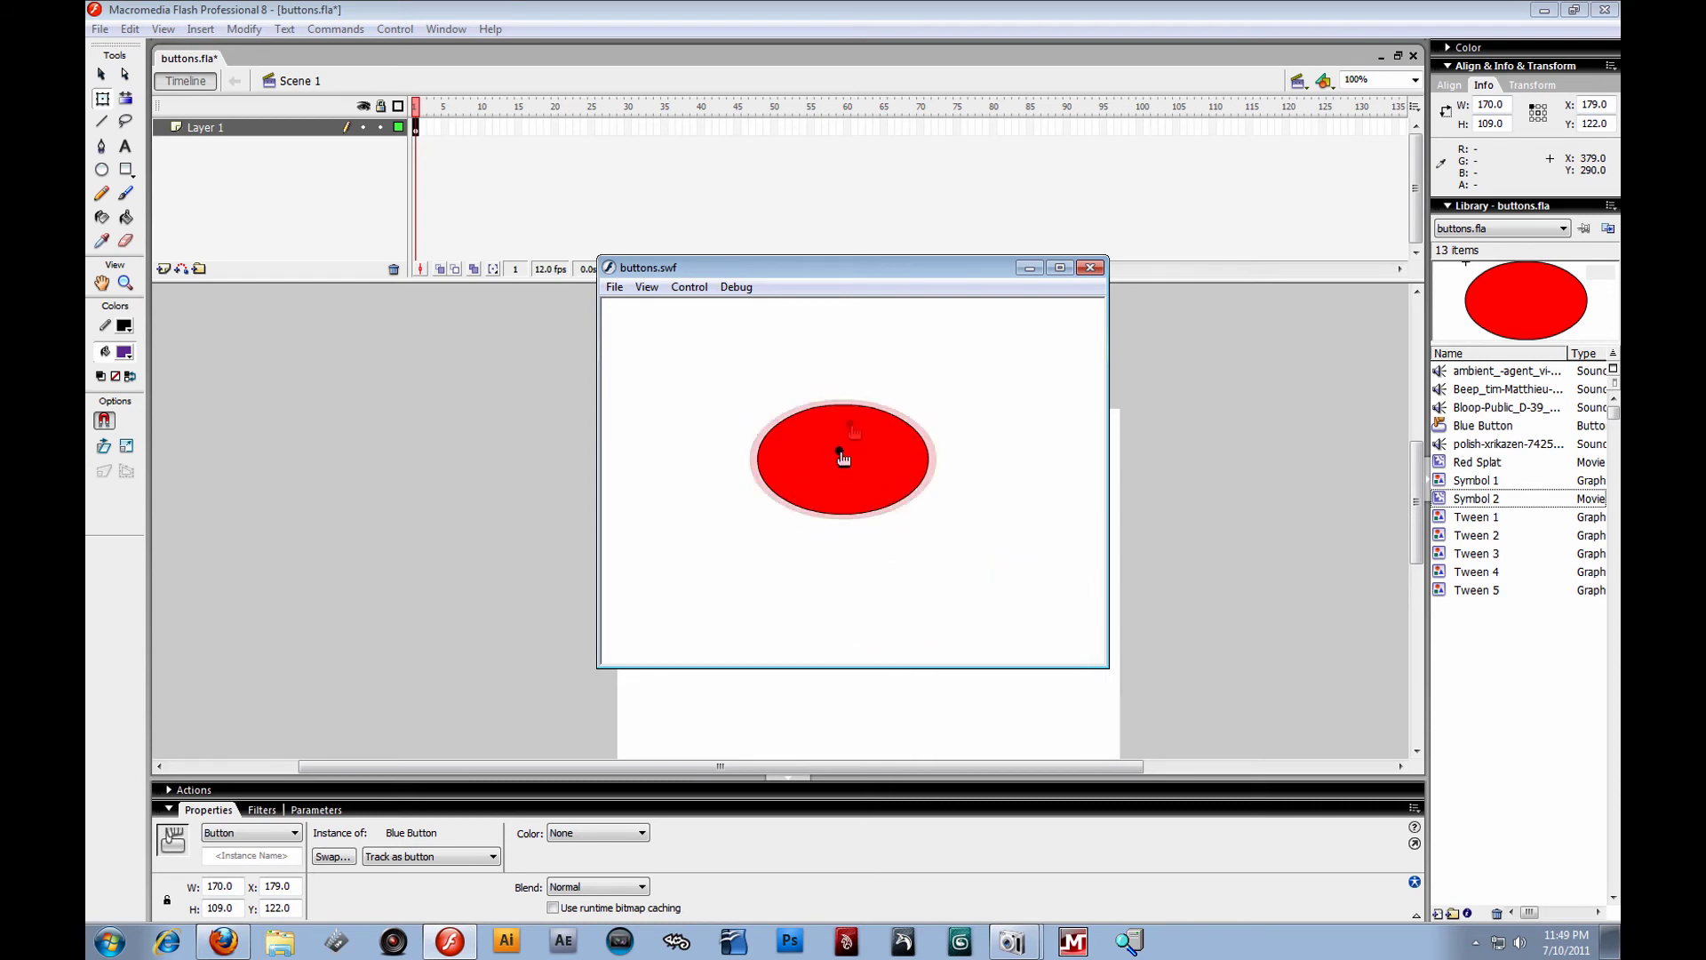
left_click(1089, 269)
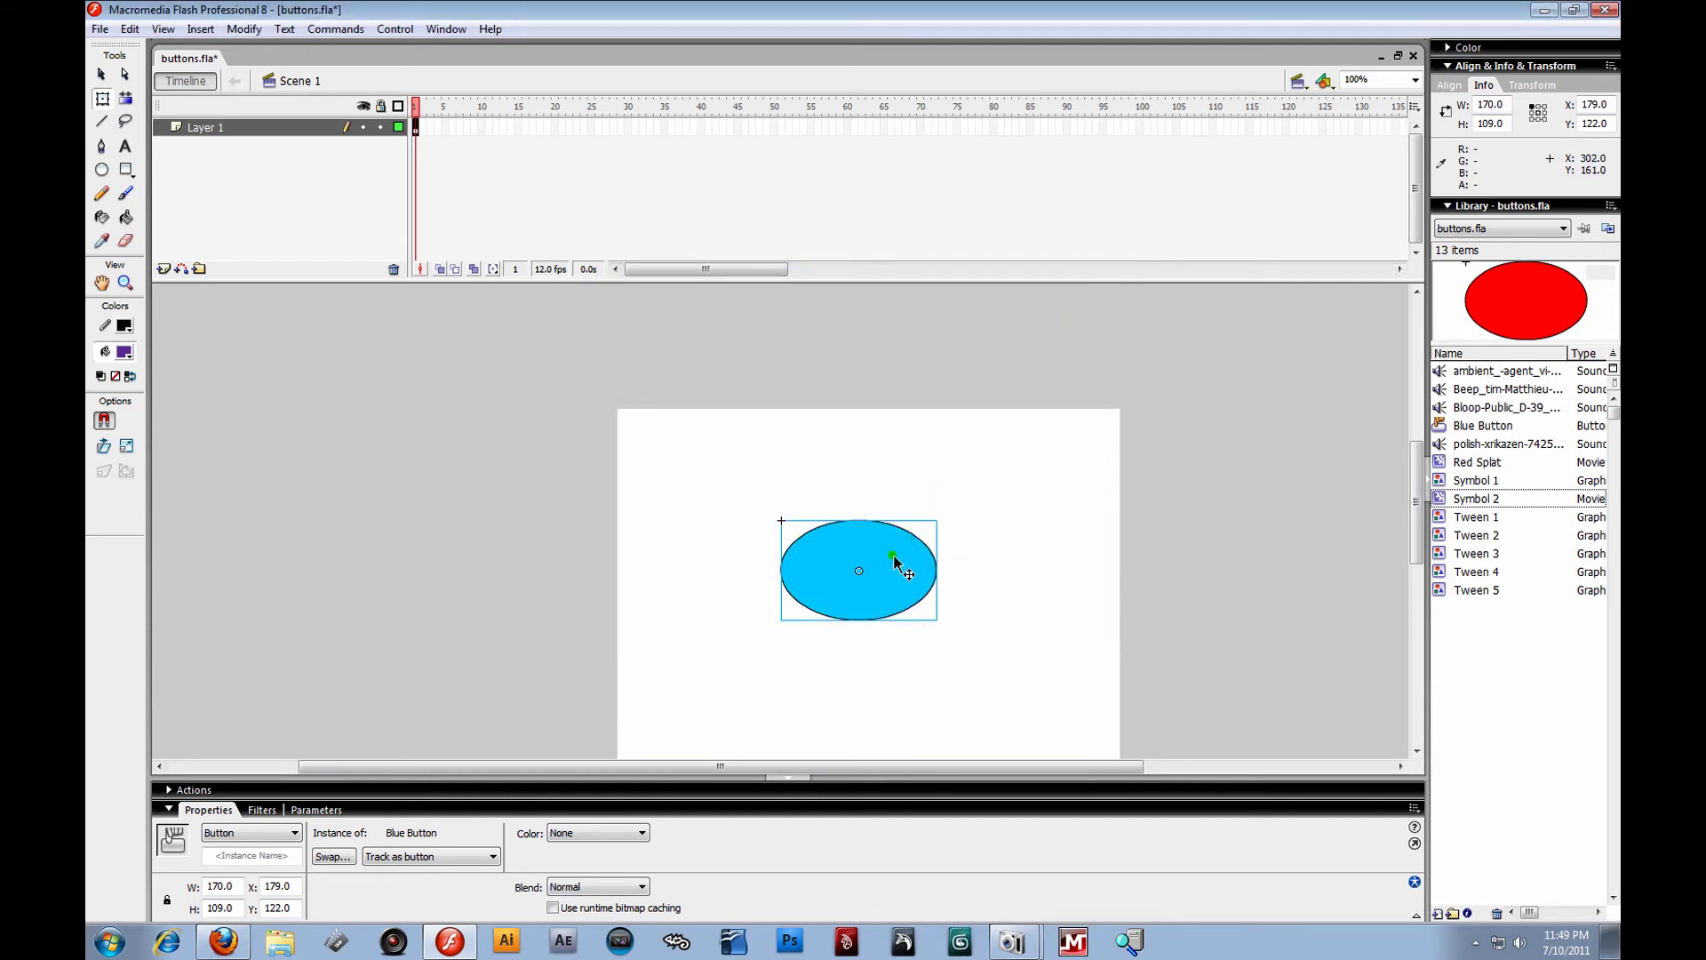
Open the Blue Button symbol for editing and add a layer named Sound above the Movie layer.
double_click(895, 560)
left_click_drag(429, 129, 475, 138)
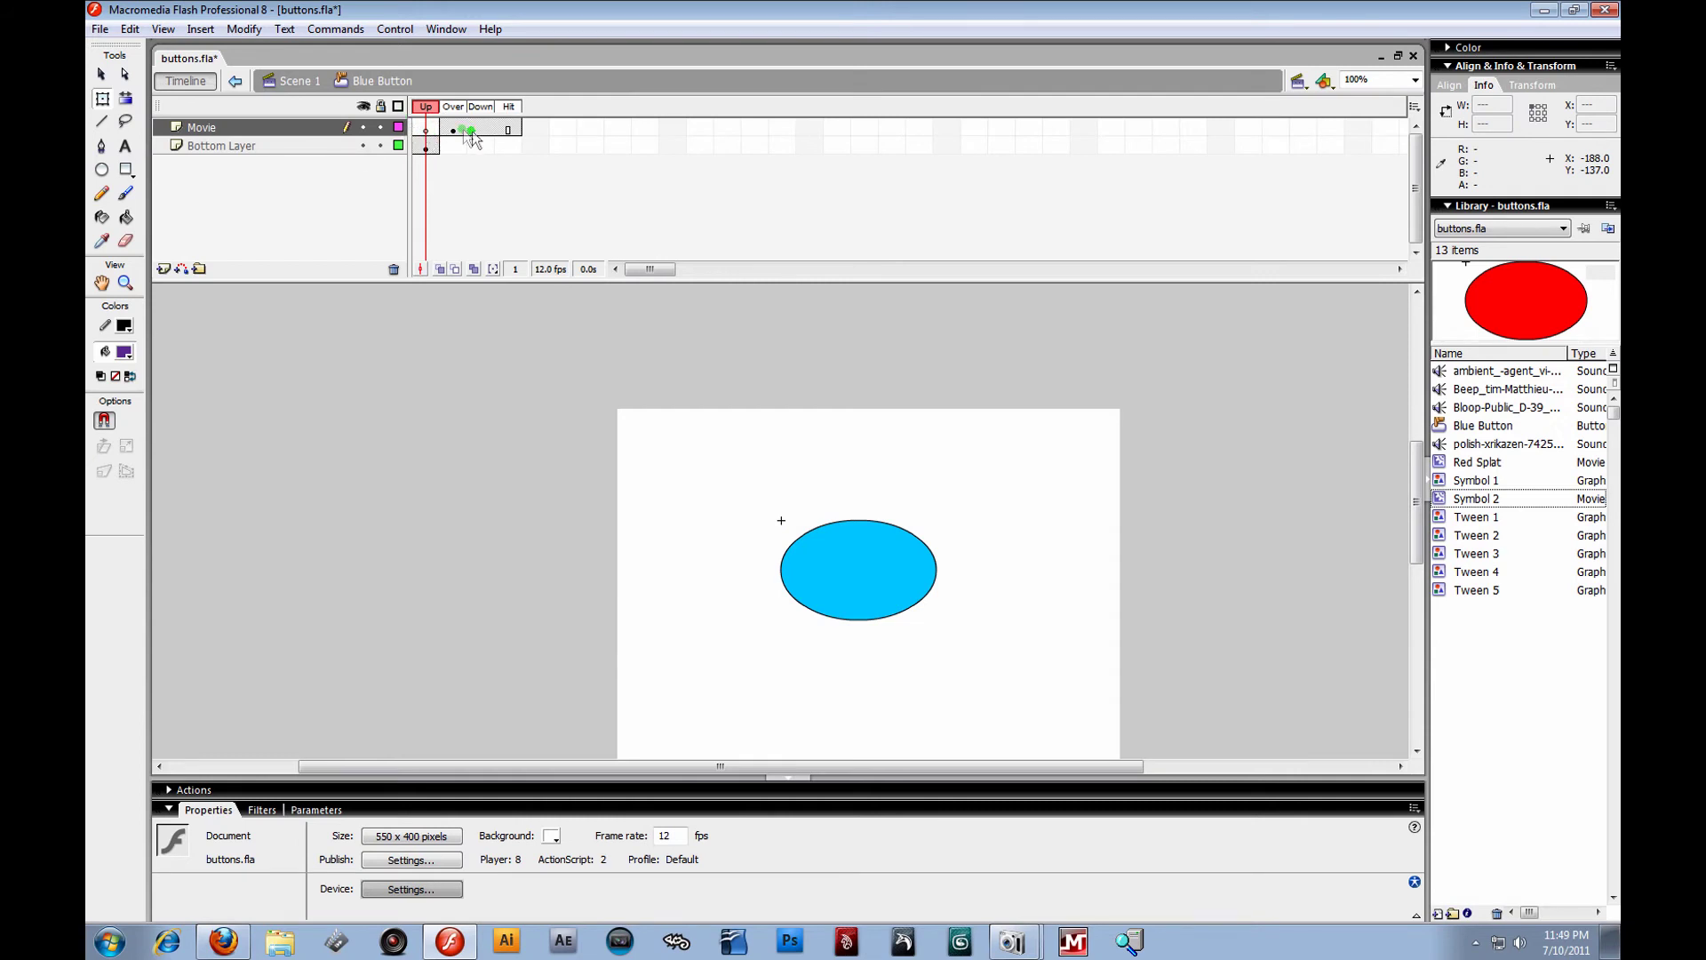
left_click(163, 268)
double_click(212, 128)
key("BackSpace")
type("Sound")
key("Return")
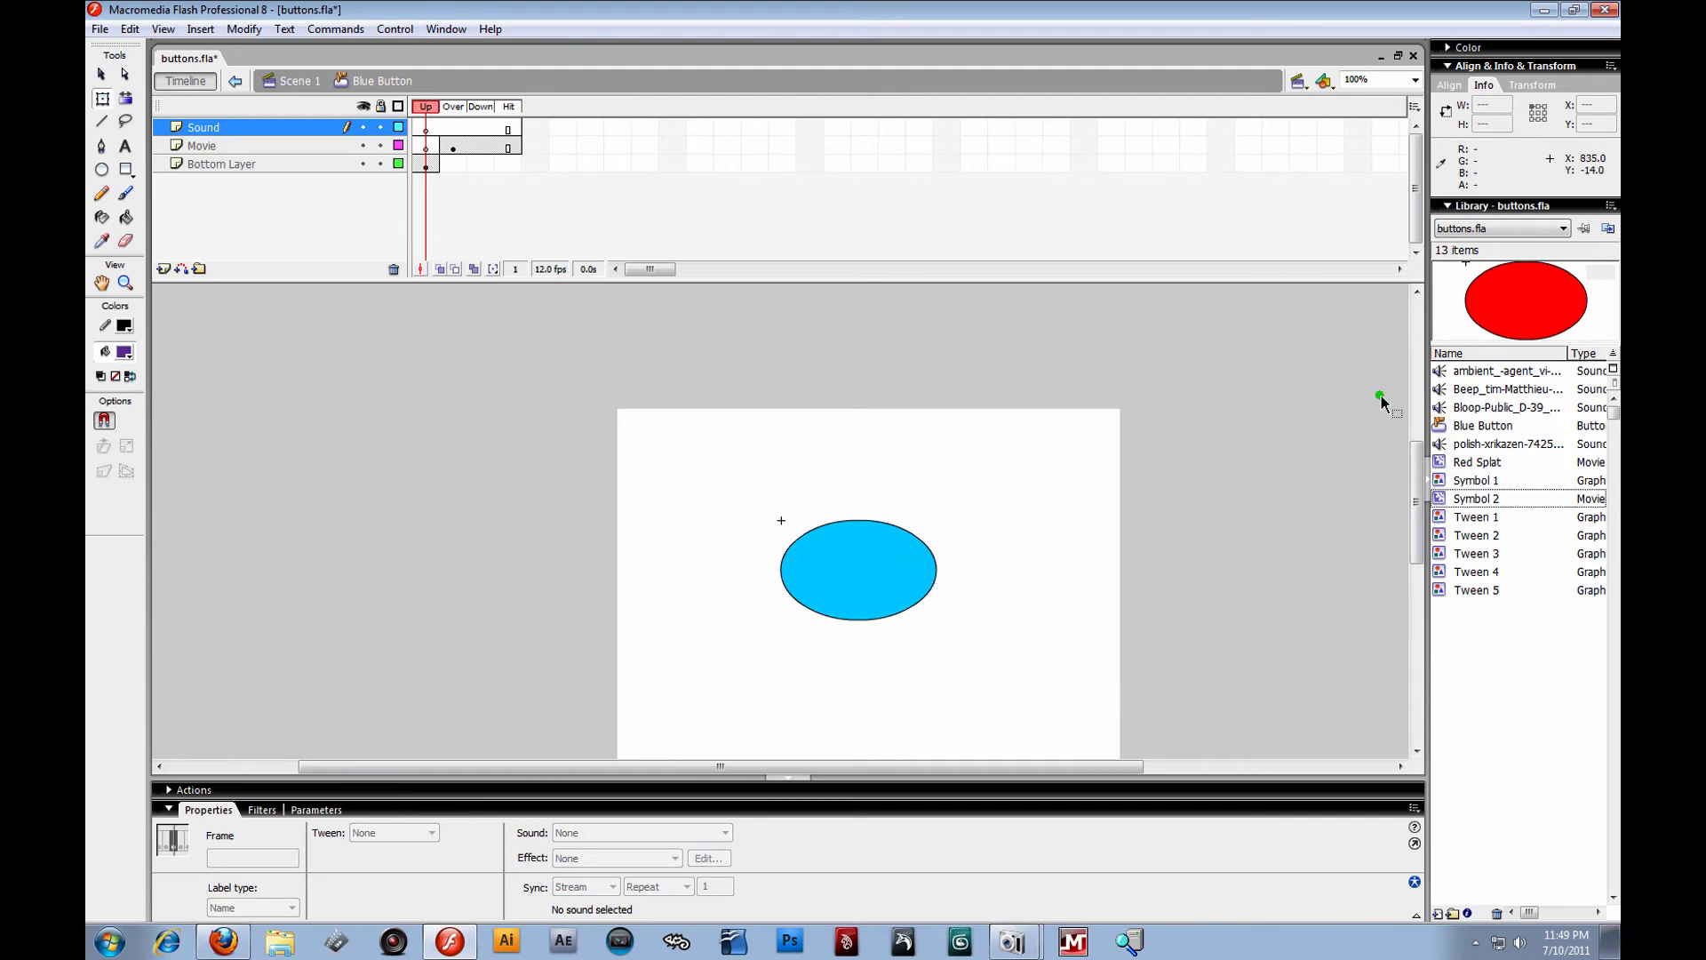
Listen to the library's ambient, beep and bloop sounds, and select the polish sound.
left_click(1471, 373)
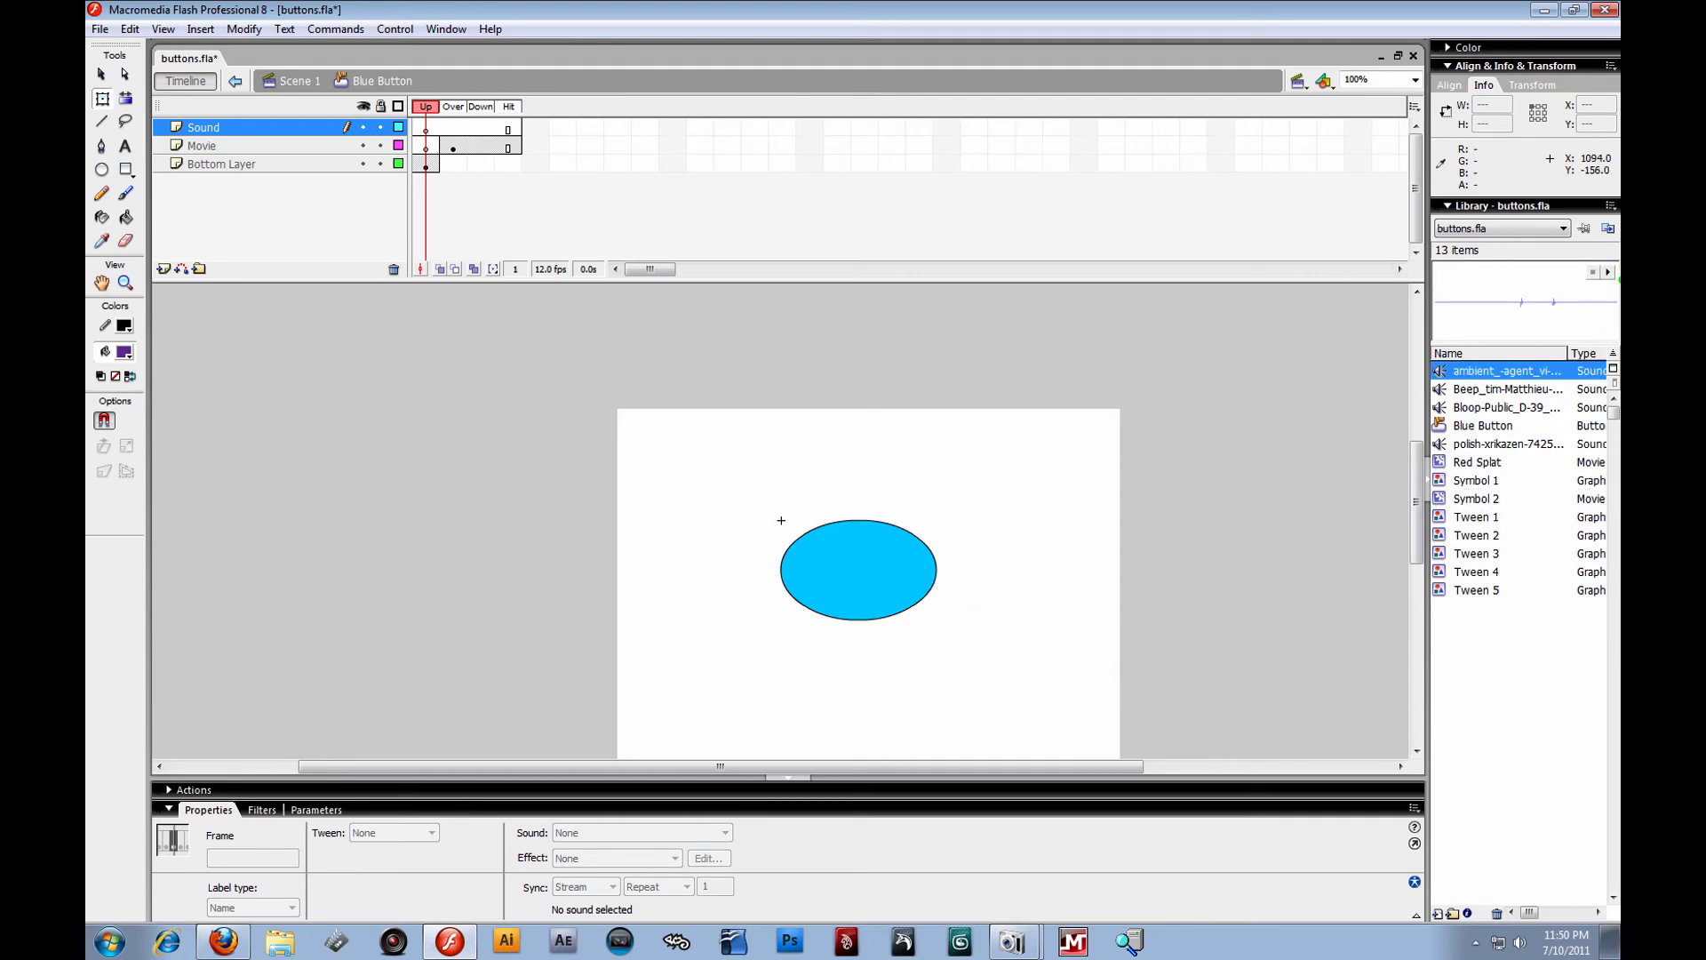
left_click(1605, 273)
left_click(1475, 391)
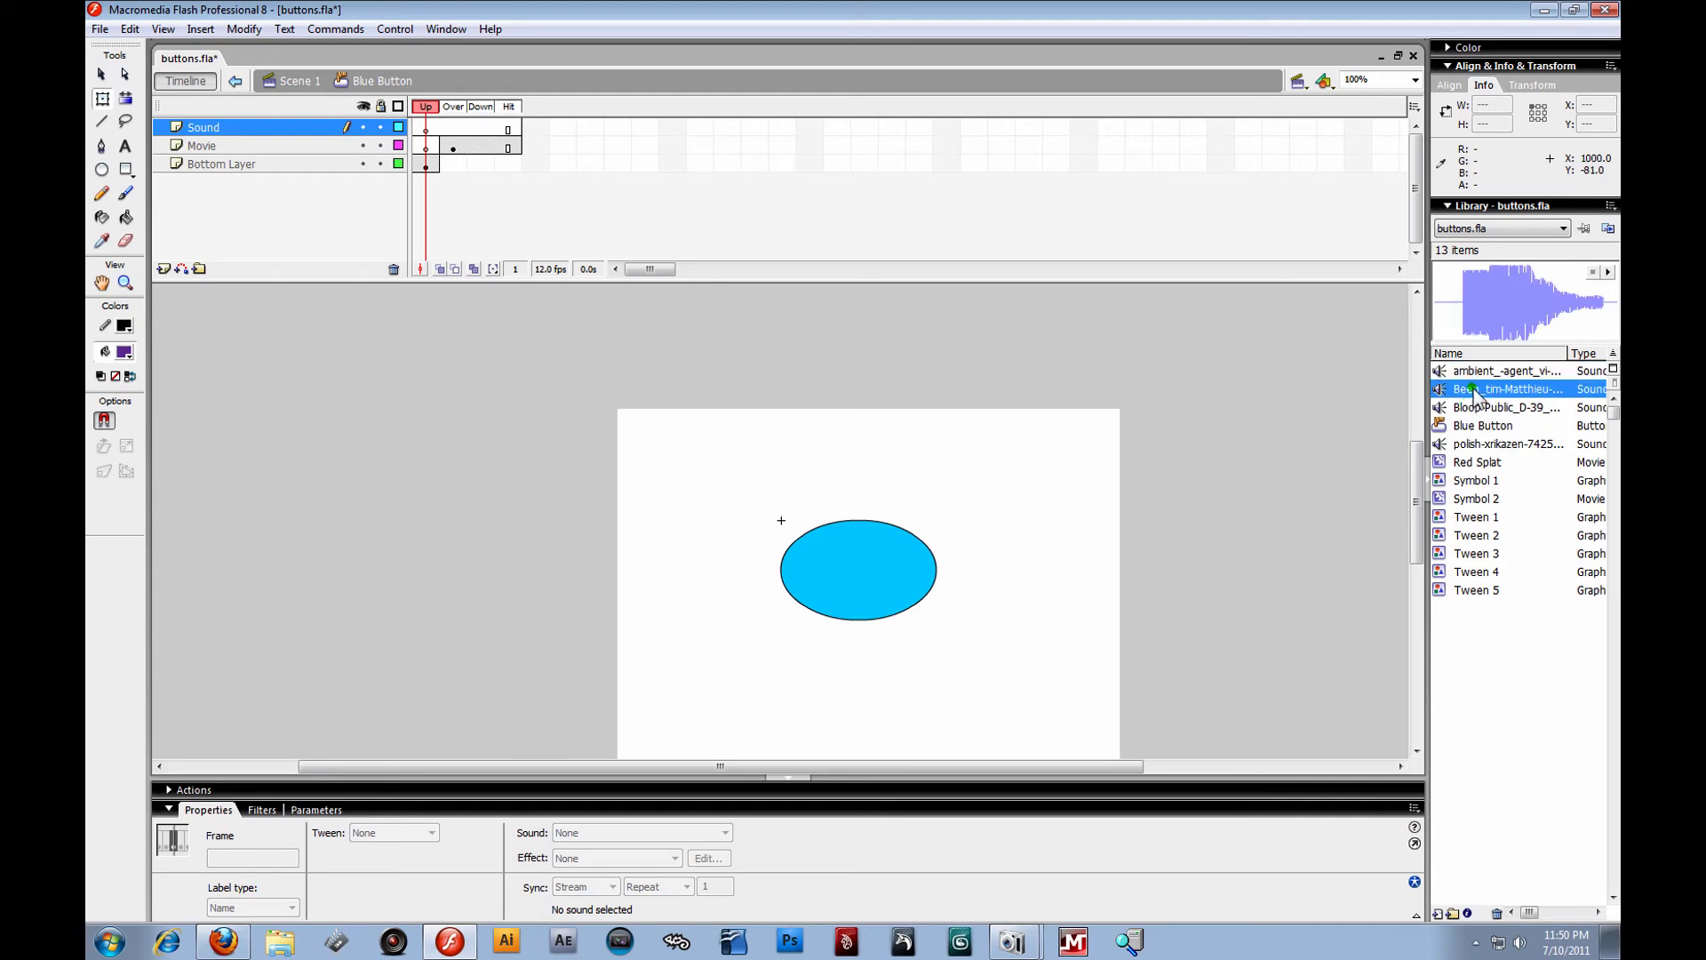
left_click(1607, 272)
left_click(1477, 407)
left_click(1607, 270)
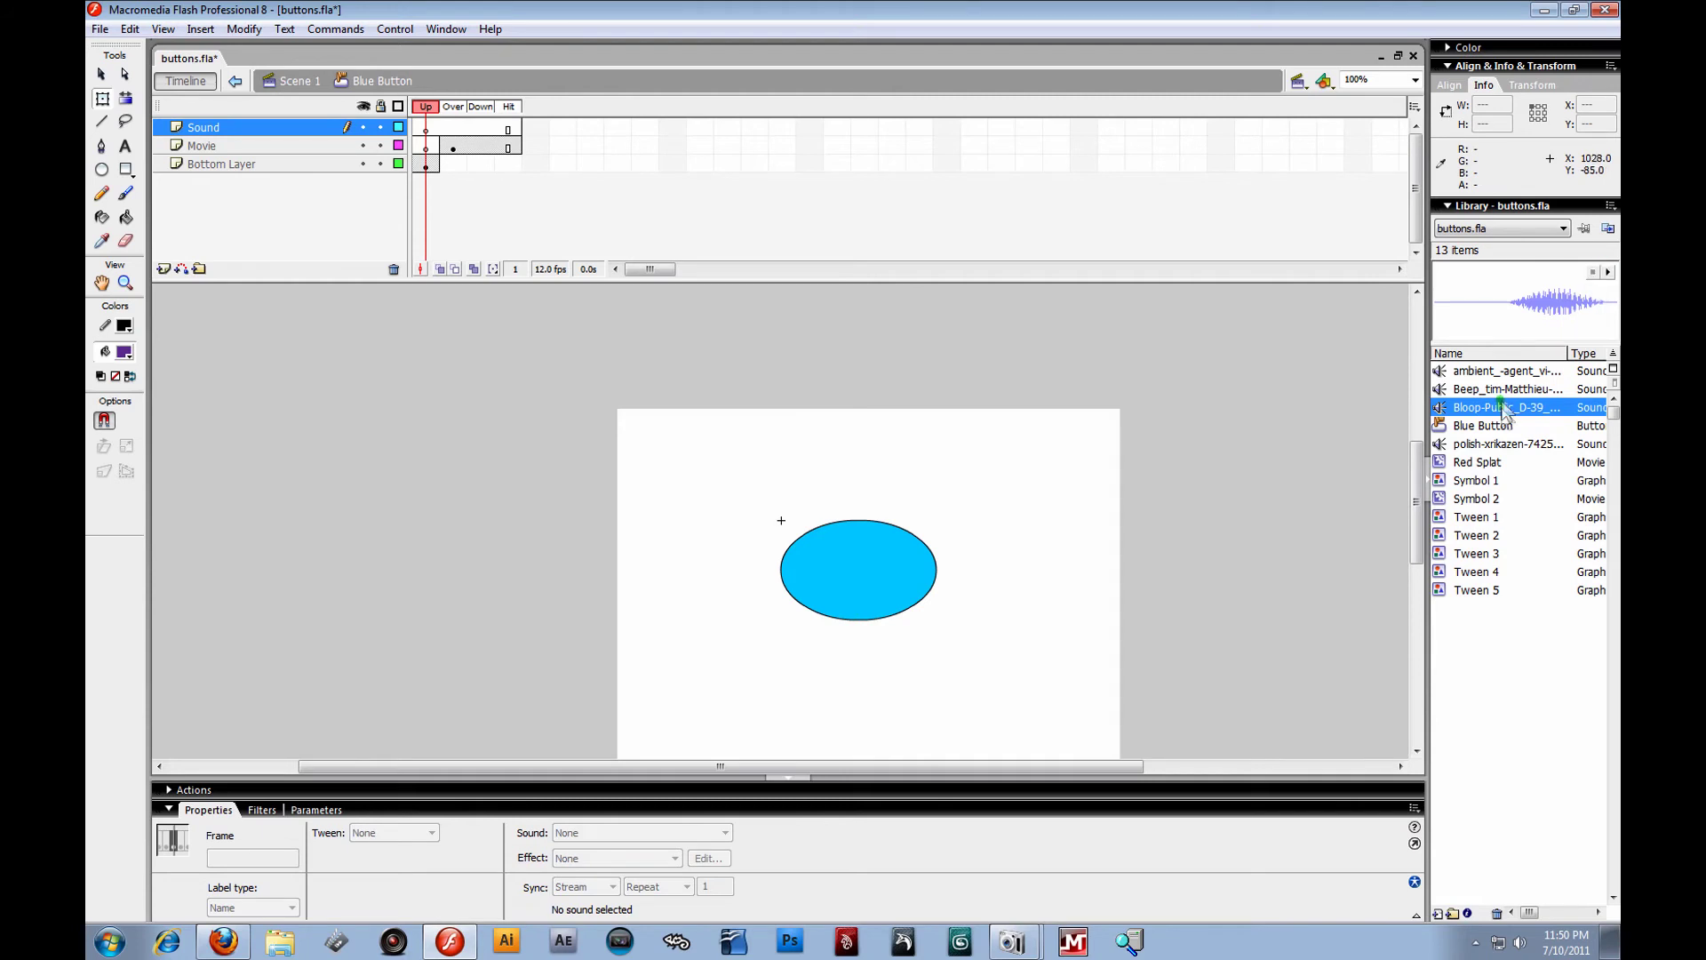
left_click(1496, 444)
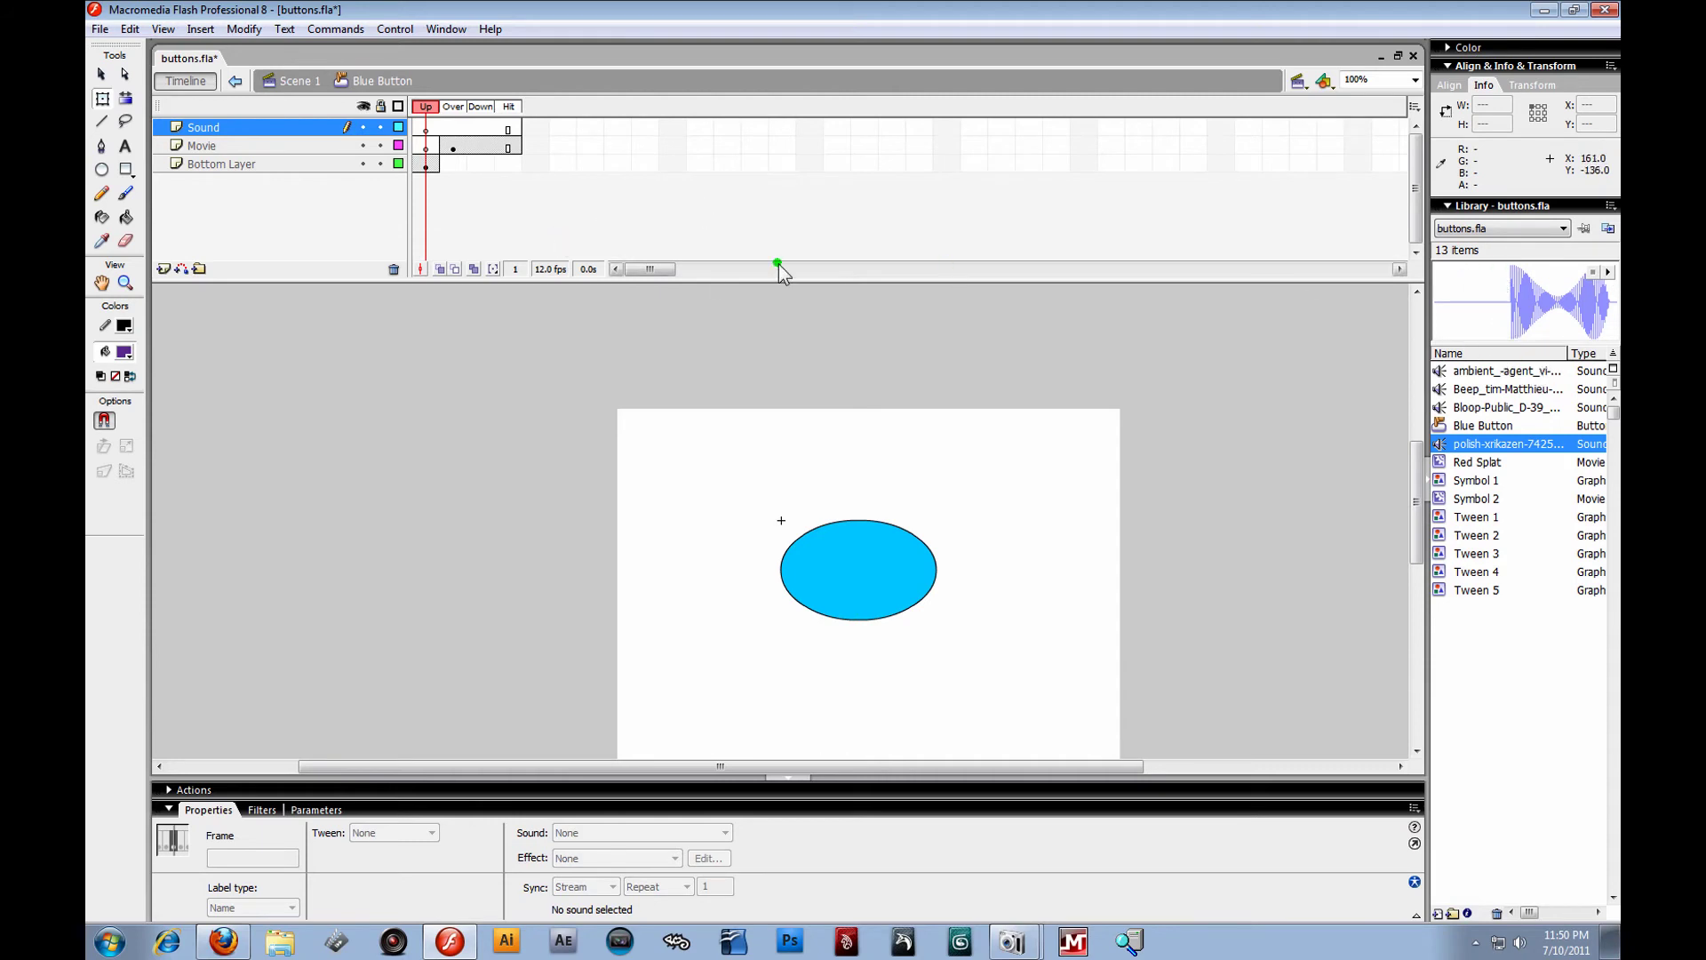
Try to attach the polish sound to the Sound layer's Over frame.
left_click(455, 126)
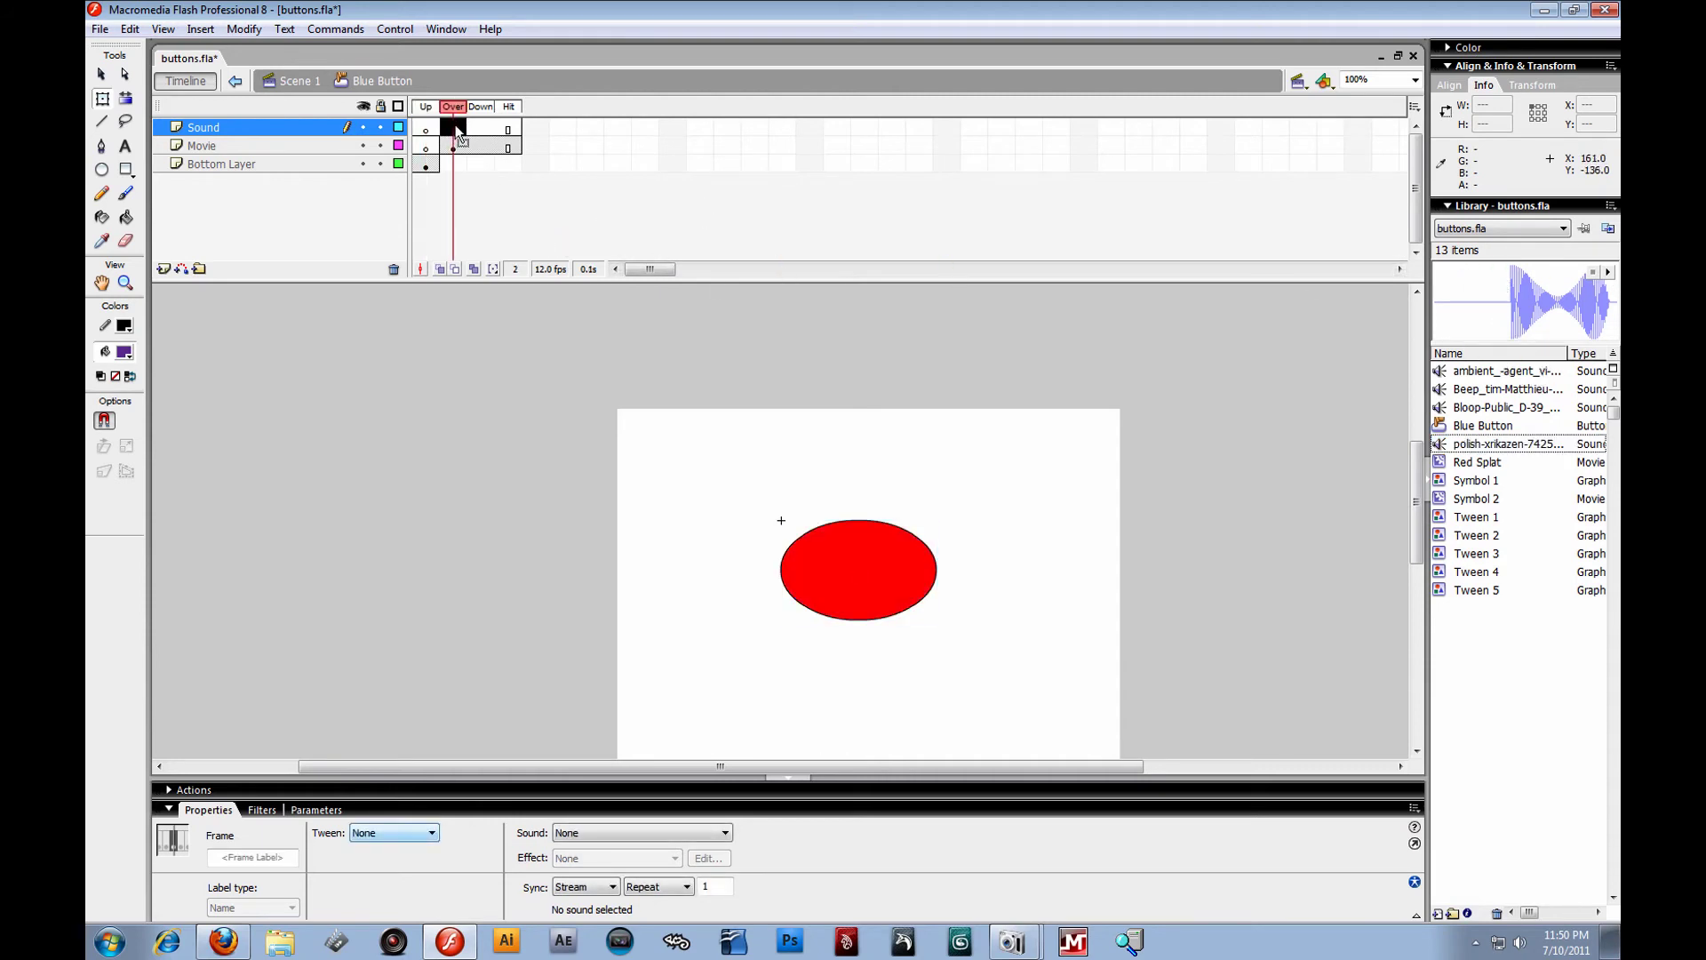
left_click_drag(1511, 307, 881, 571)
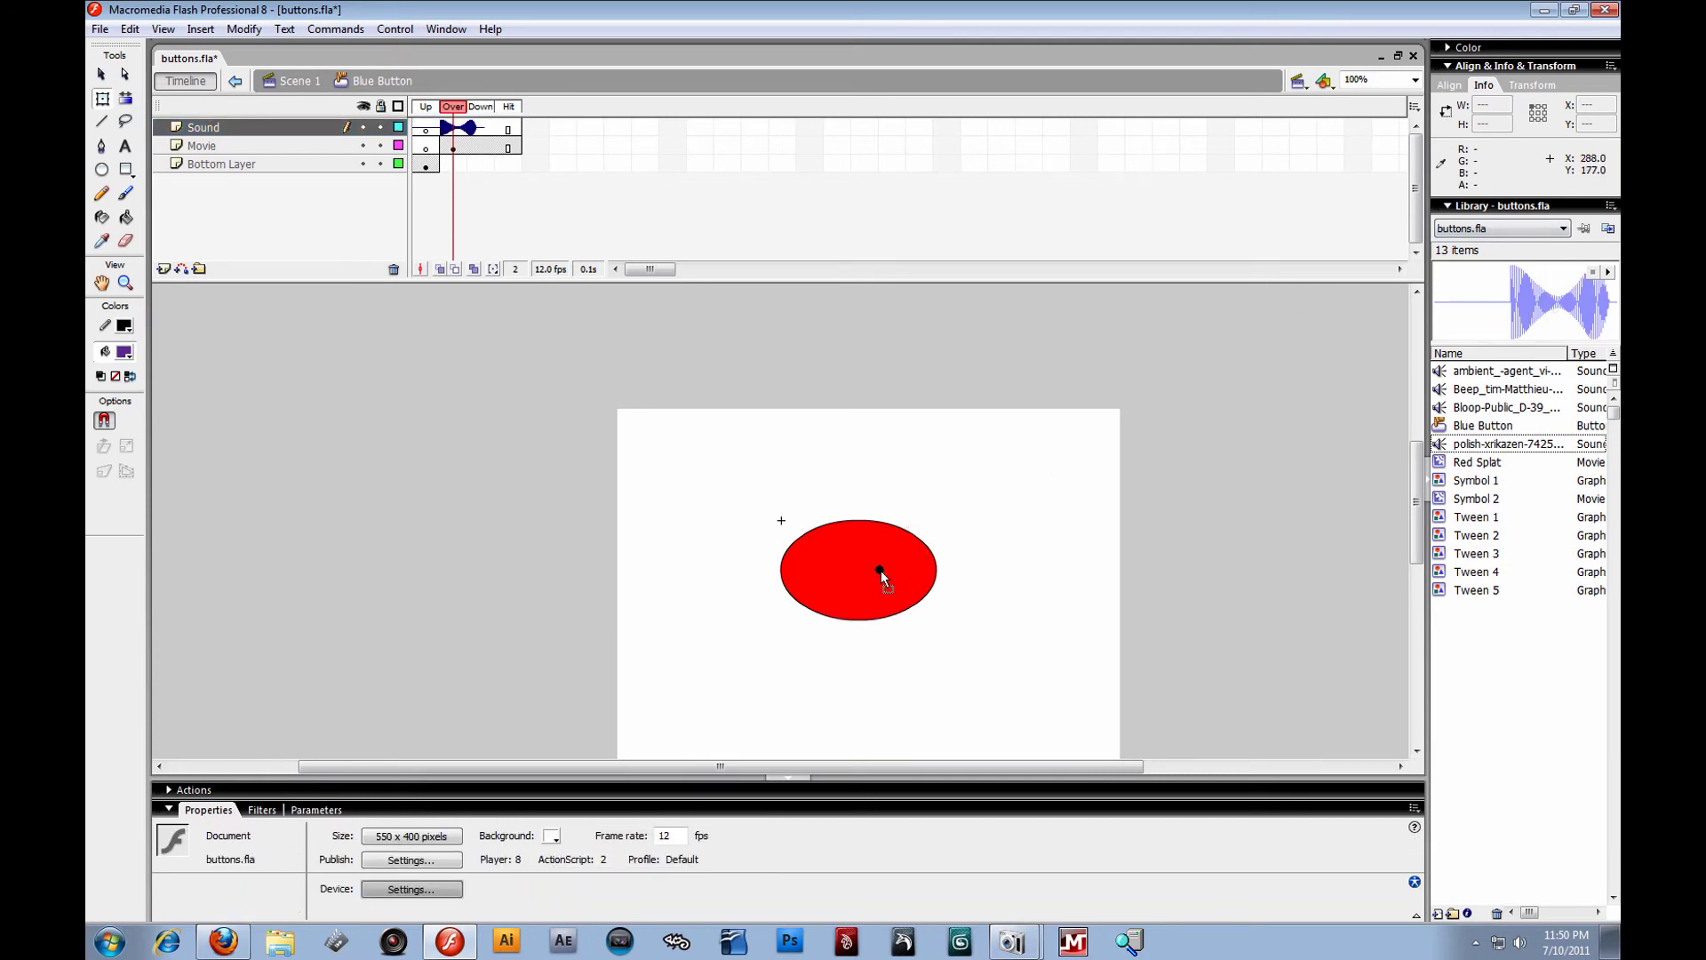
left_click(428, 129)
left_click(454, 129)
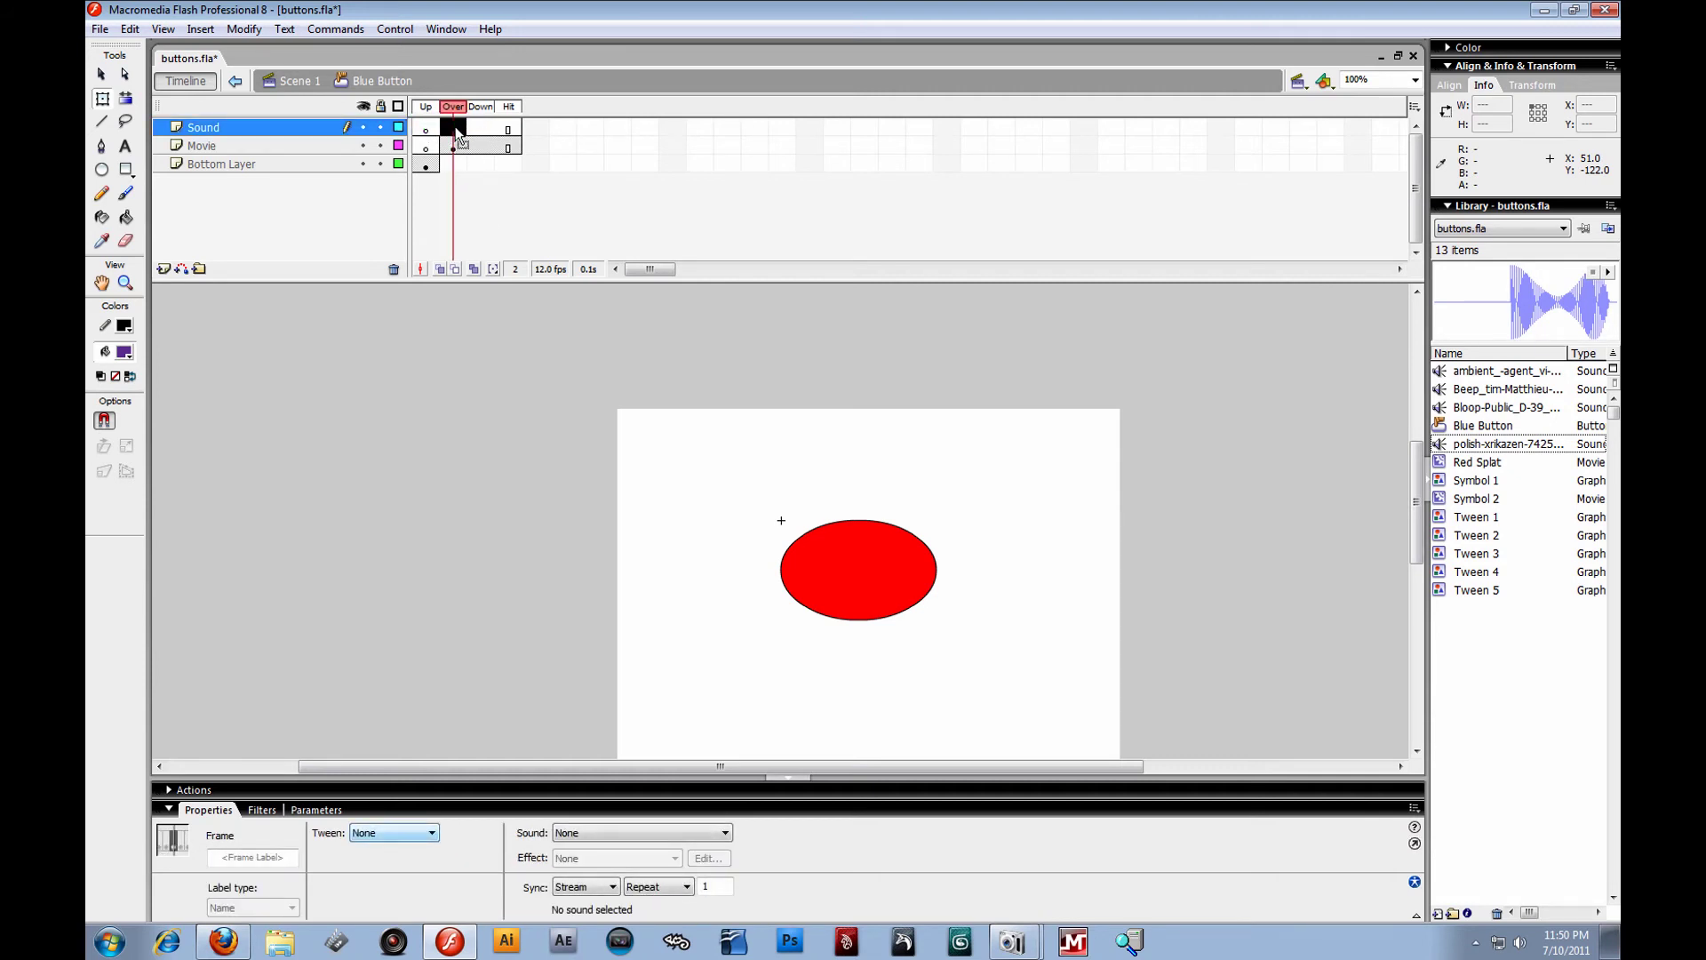
Insert a blank keyframe in the Sound layer's Over frame and place the polish sound on it.
right_click(456, 126)
left_click(556, 235)
left_click(447, 129)
left_click_drag(1548, 316, 858, 574)
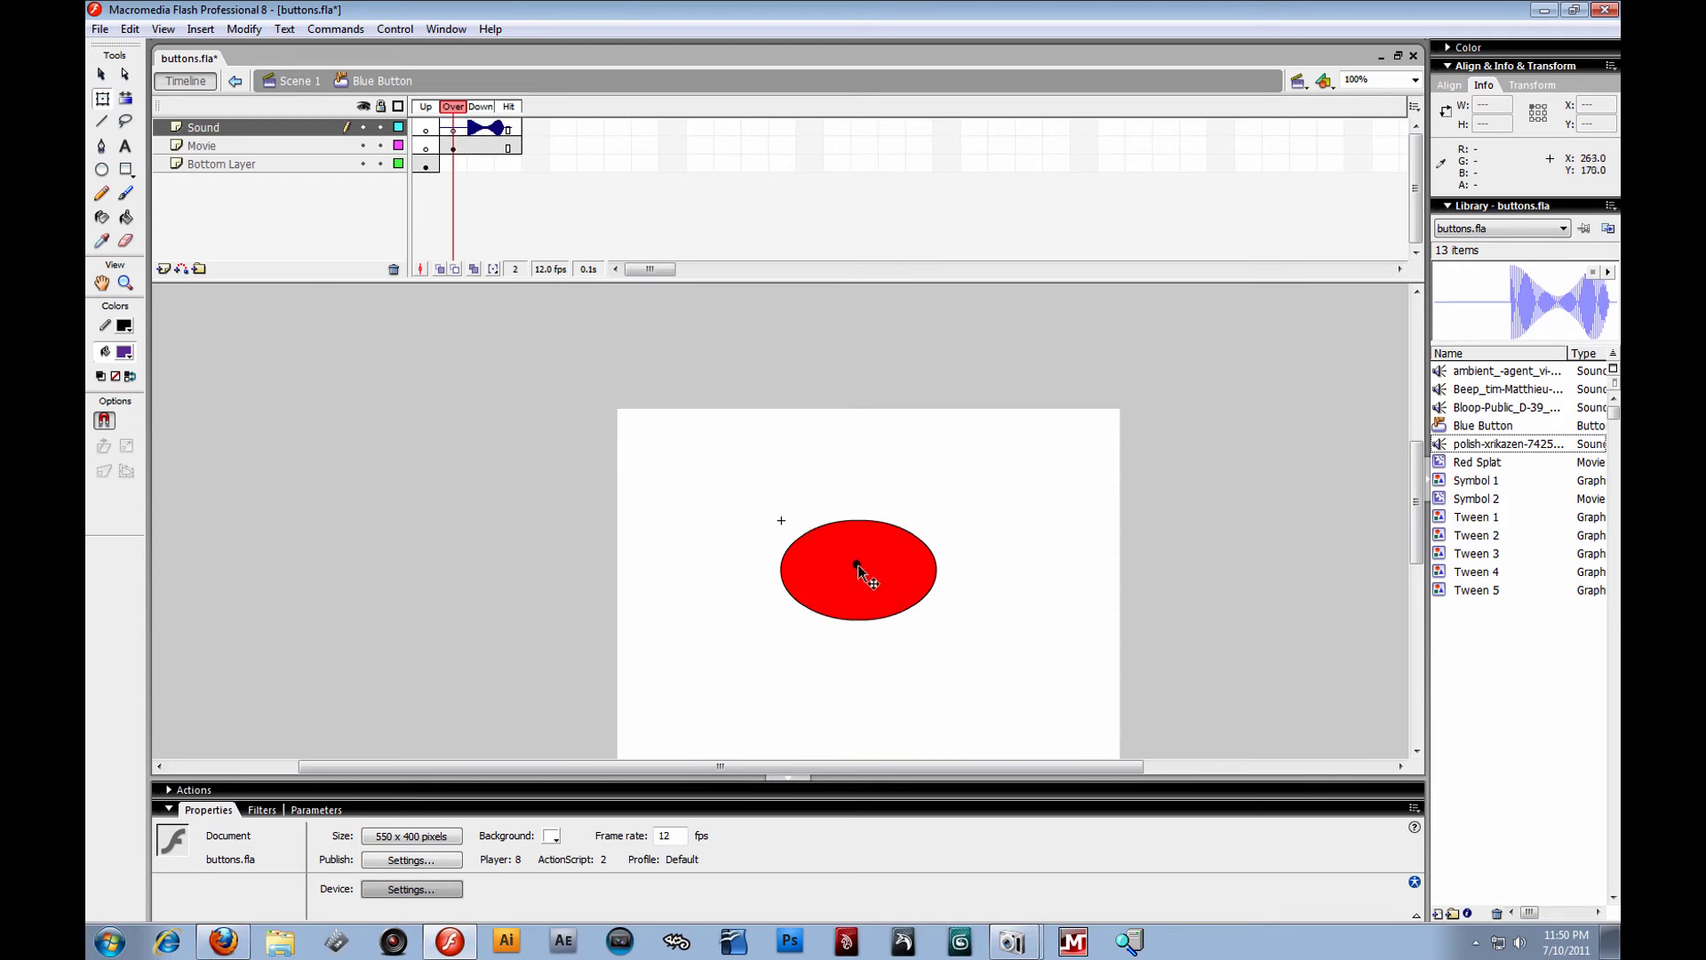
Set the sync of the polish sound on the Sound layer's Over frame to Event.
left_click(462, 131)
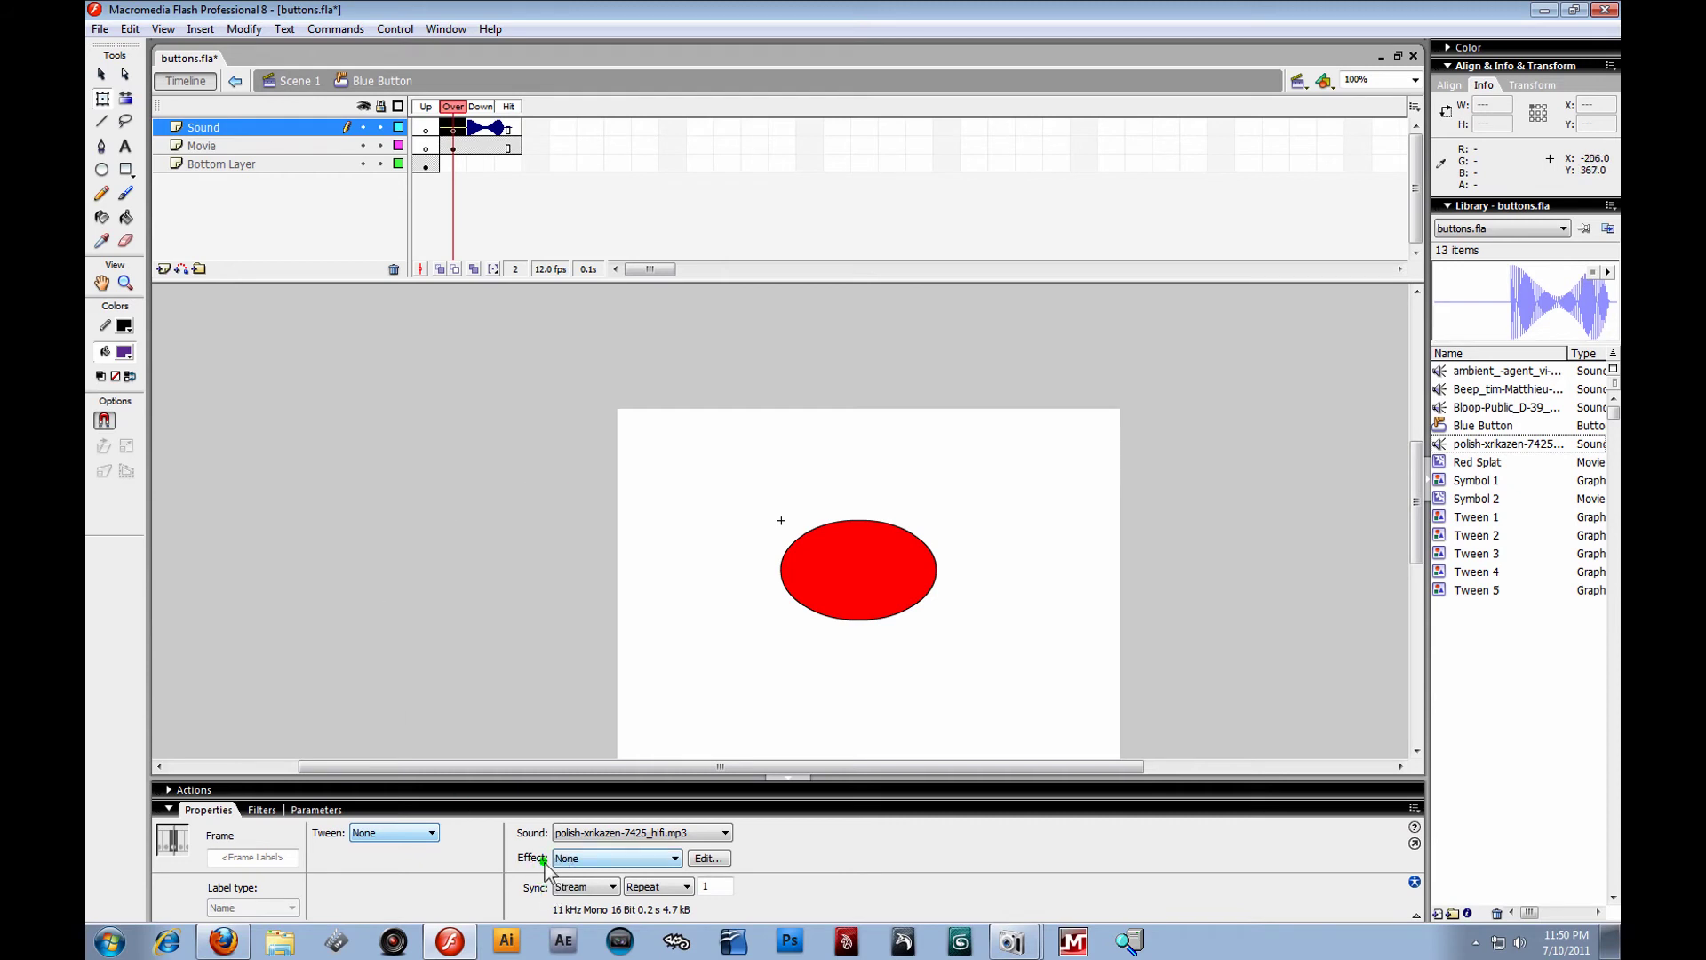
left_click(617, 888)
left_click(599, 897)
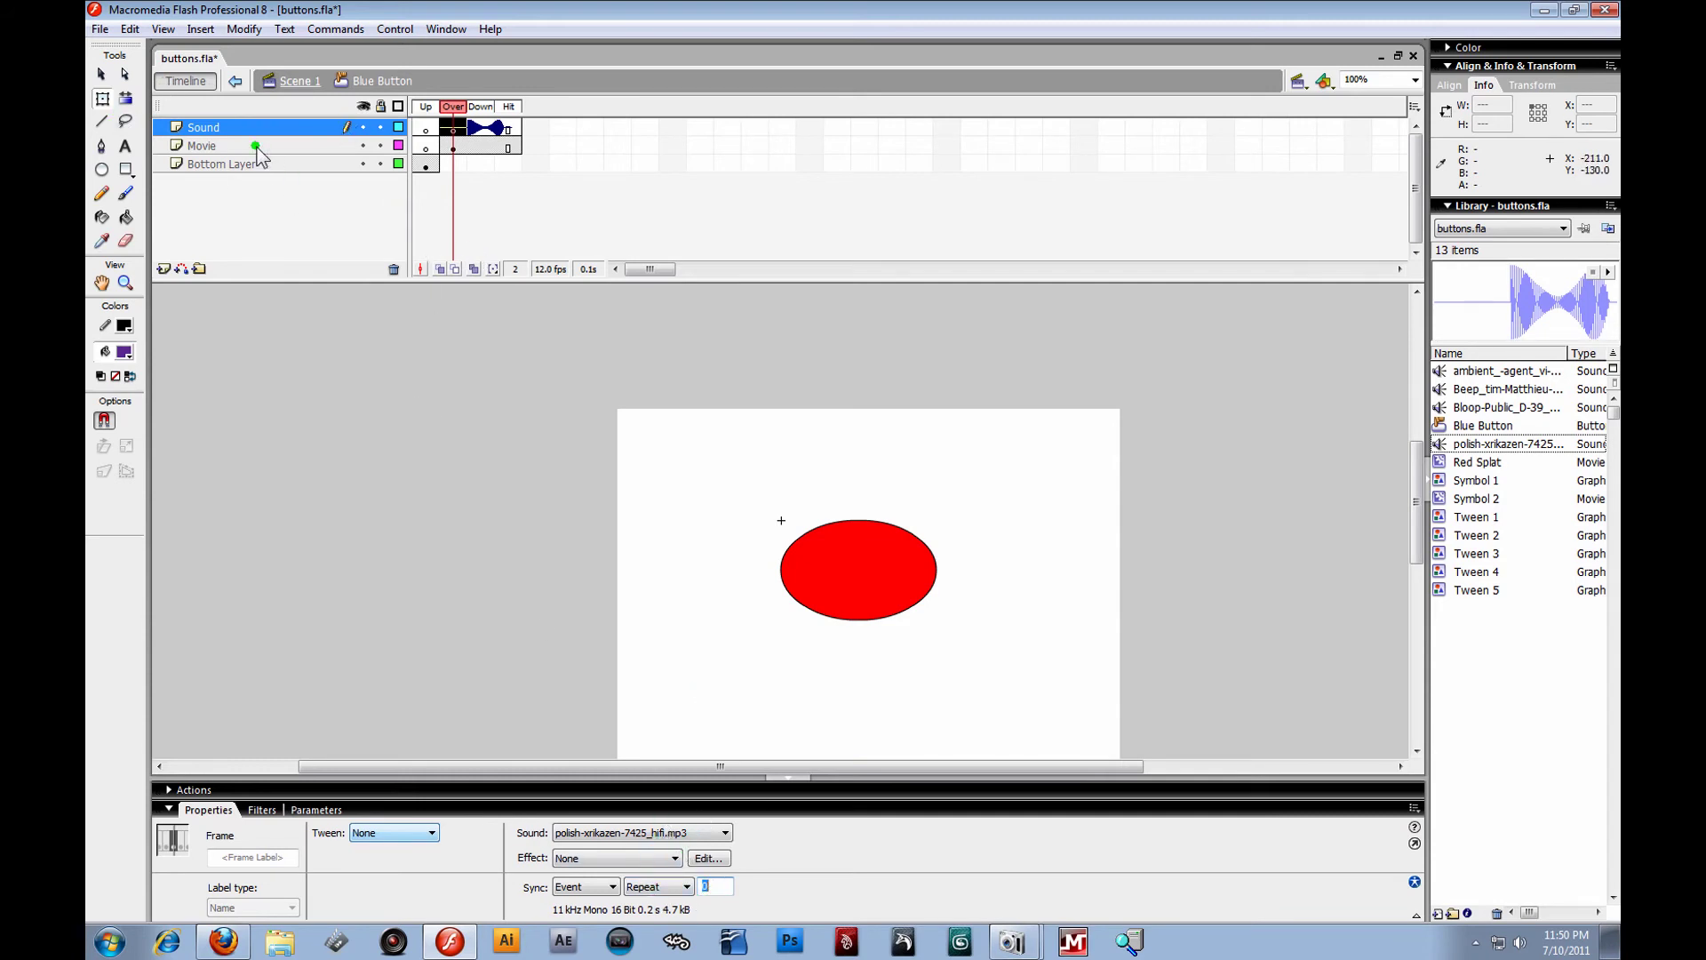
Return to Scene 1 and test the button's rollover sound in a Flash publish preview.
left_click(296, 81)
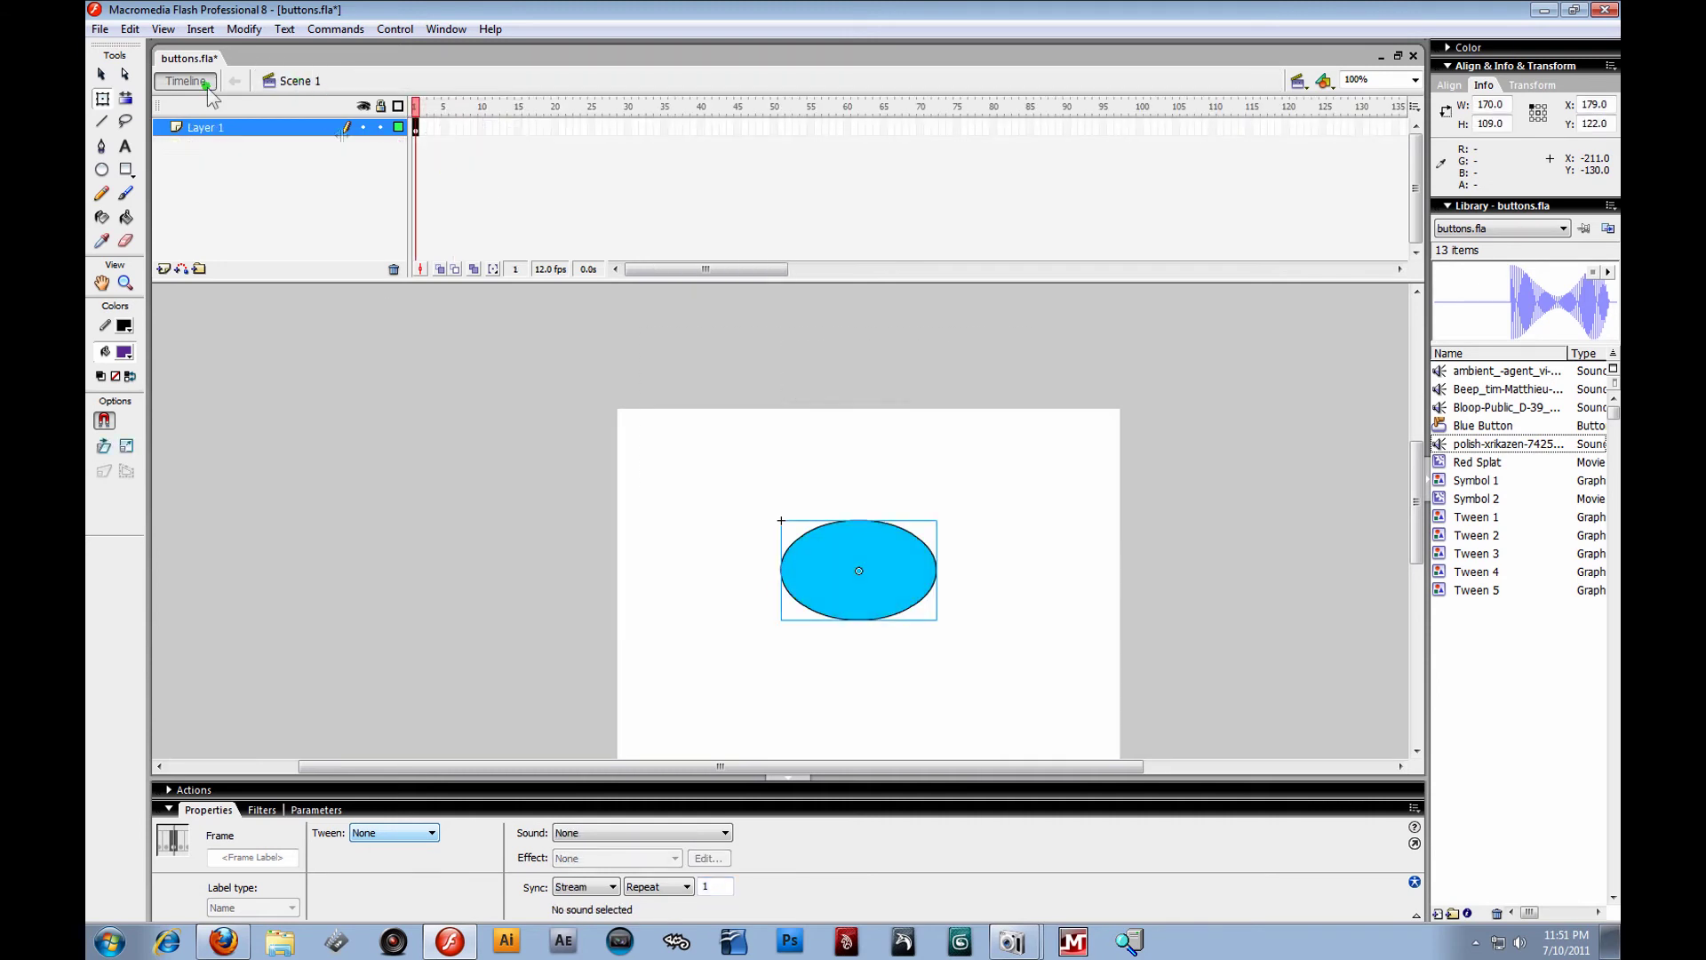
left_click(99, 28)
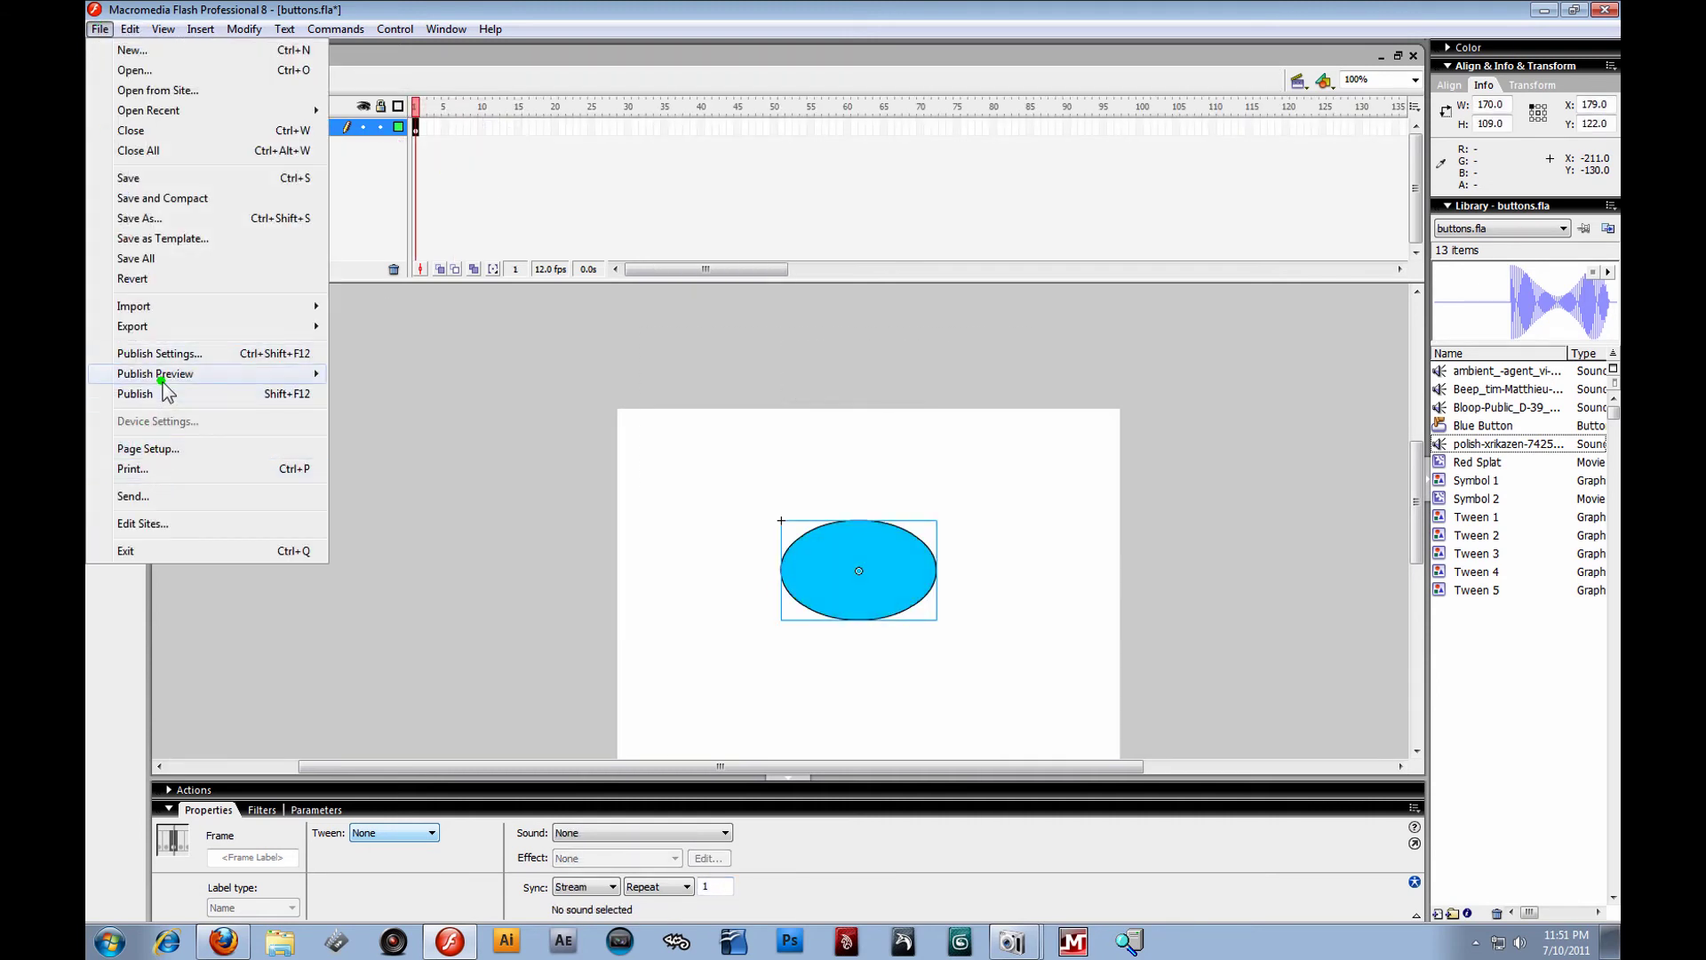
mouse_move(162, 384)
left_click(408, 402)
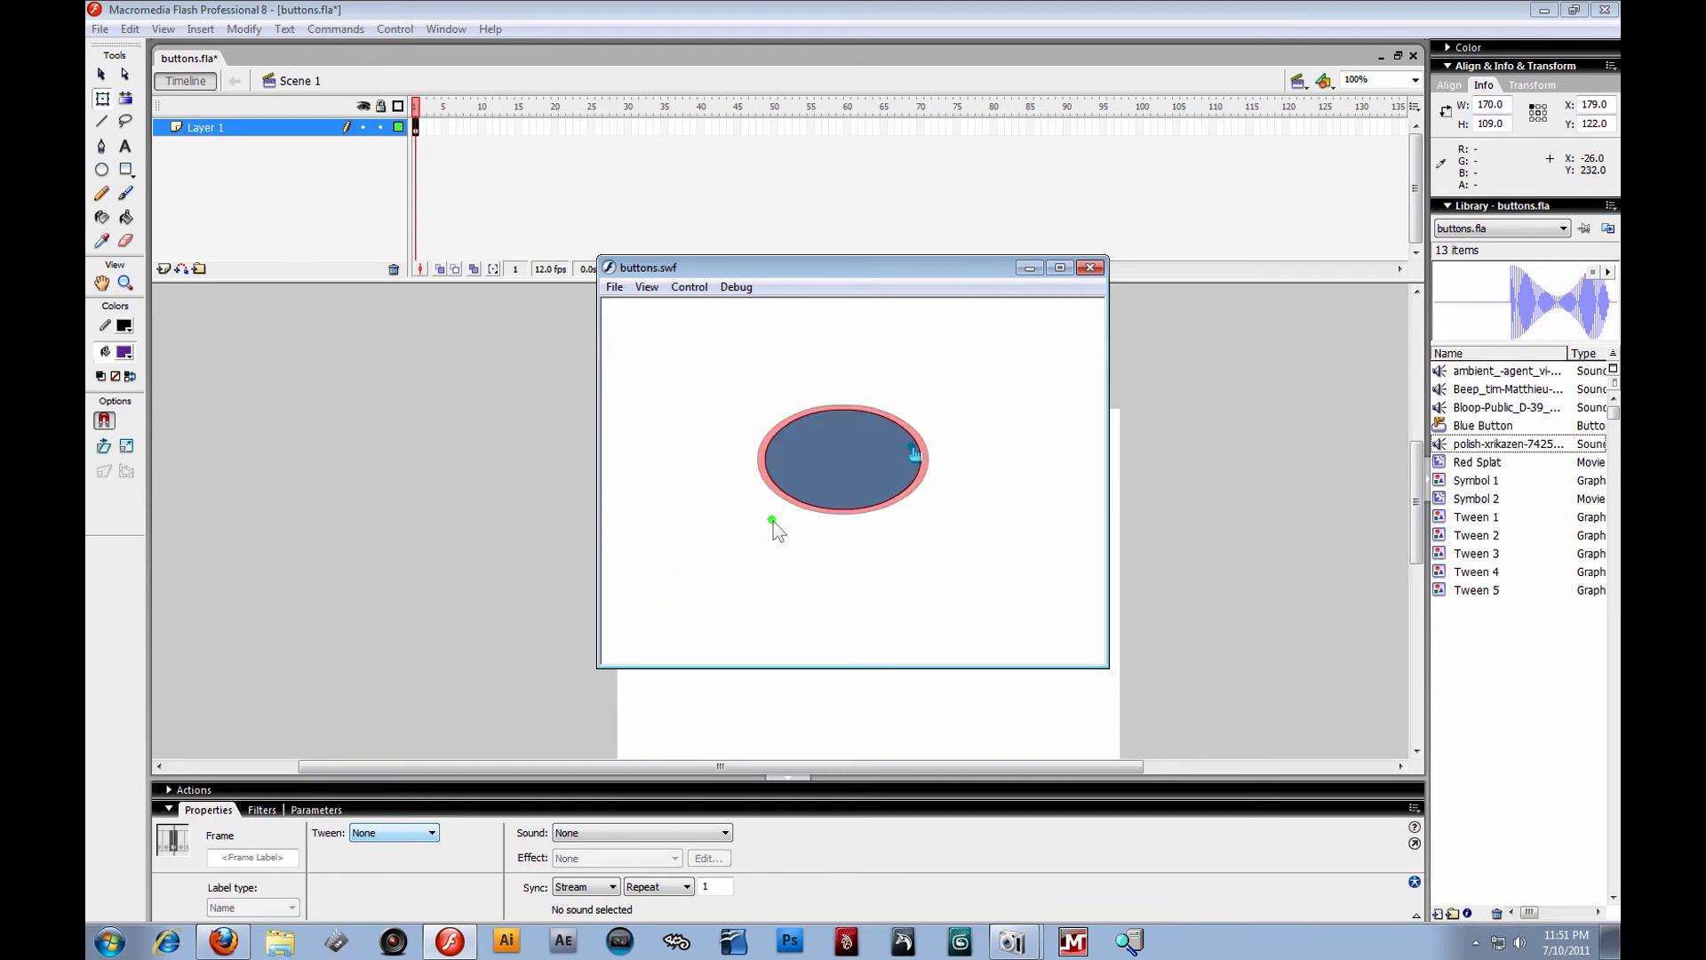
left_click(876, 448)
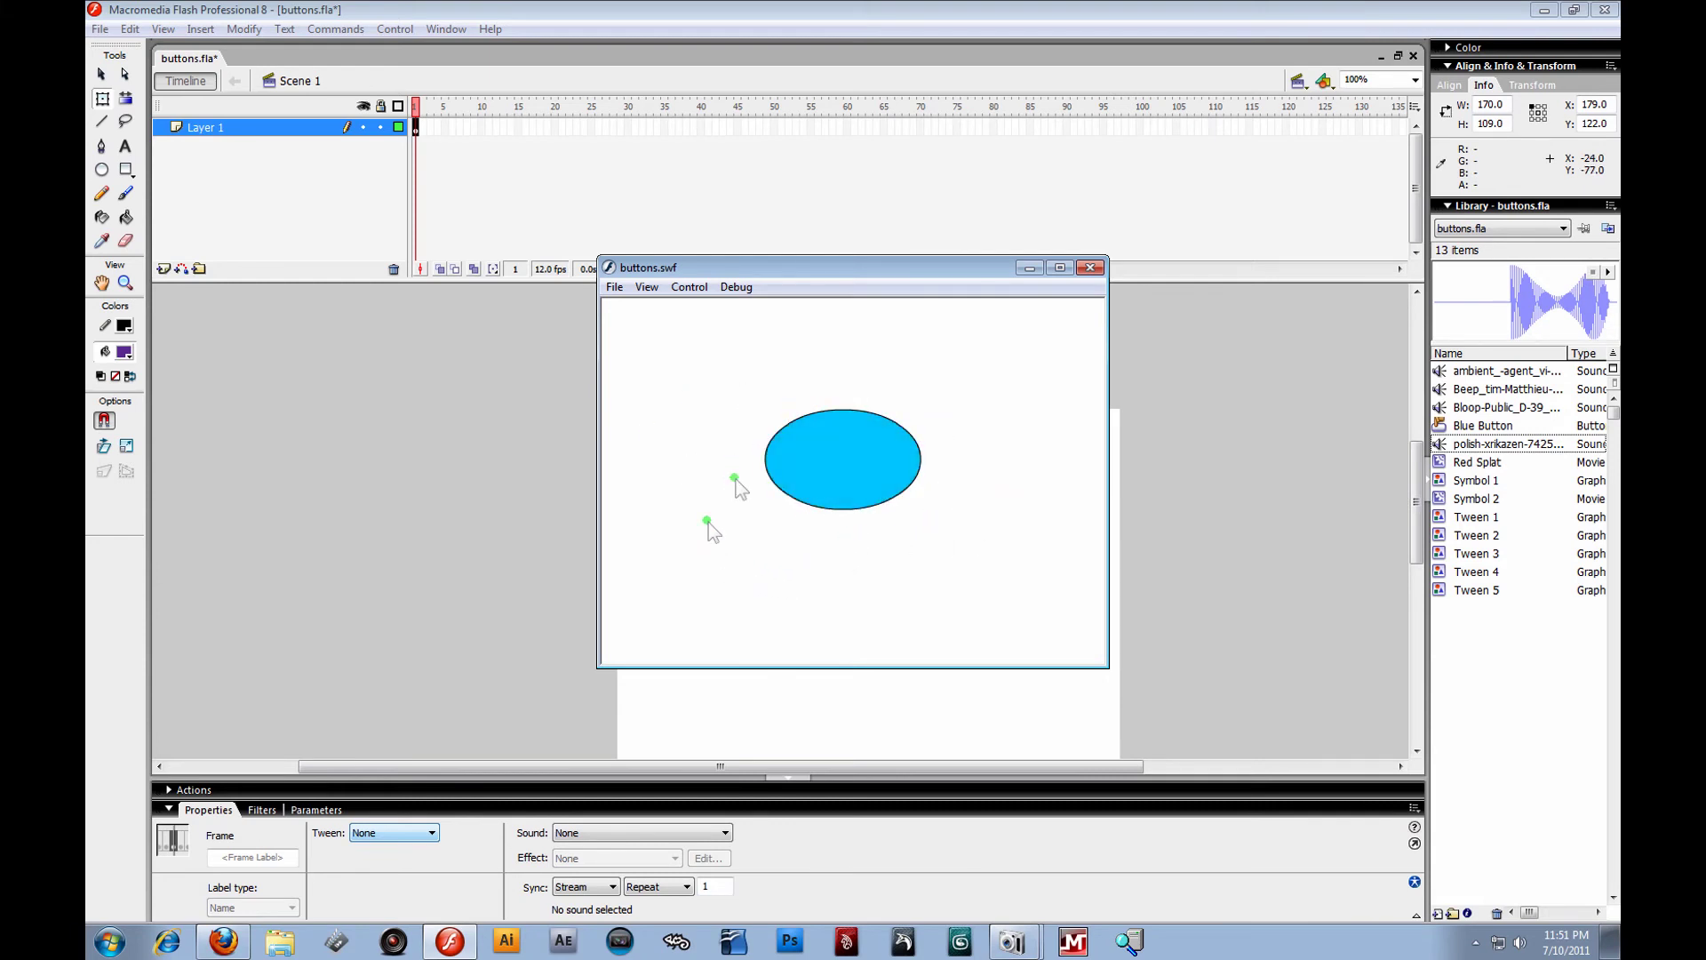
left_click(1093, 268)
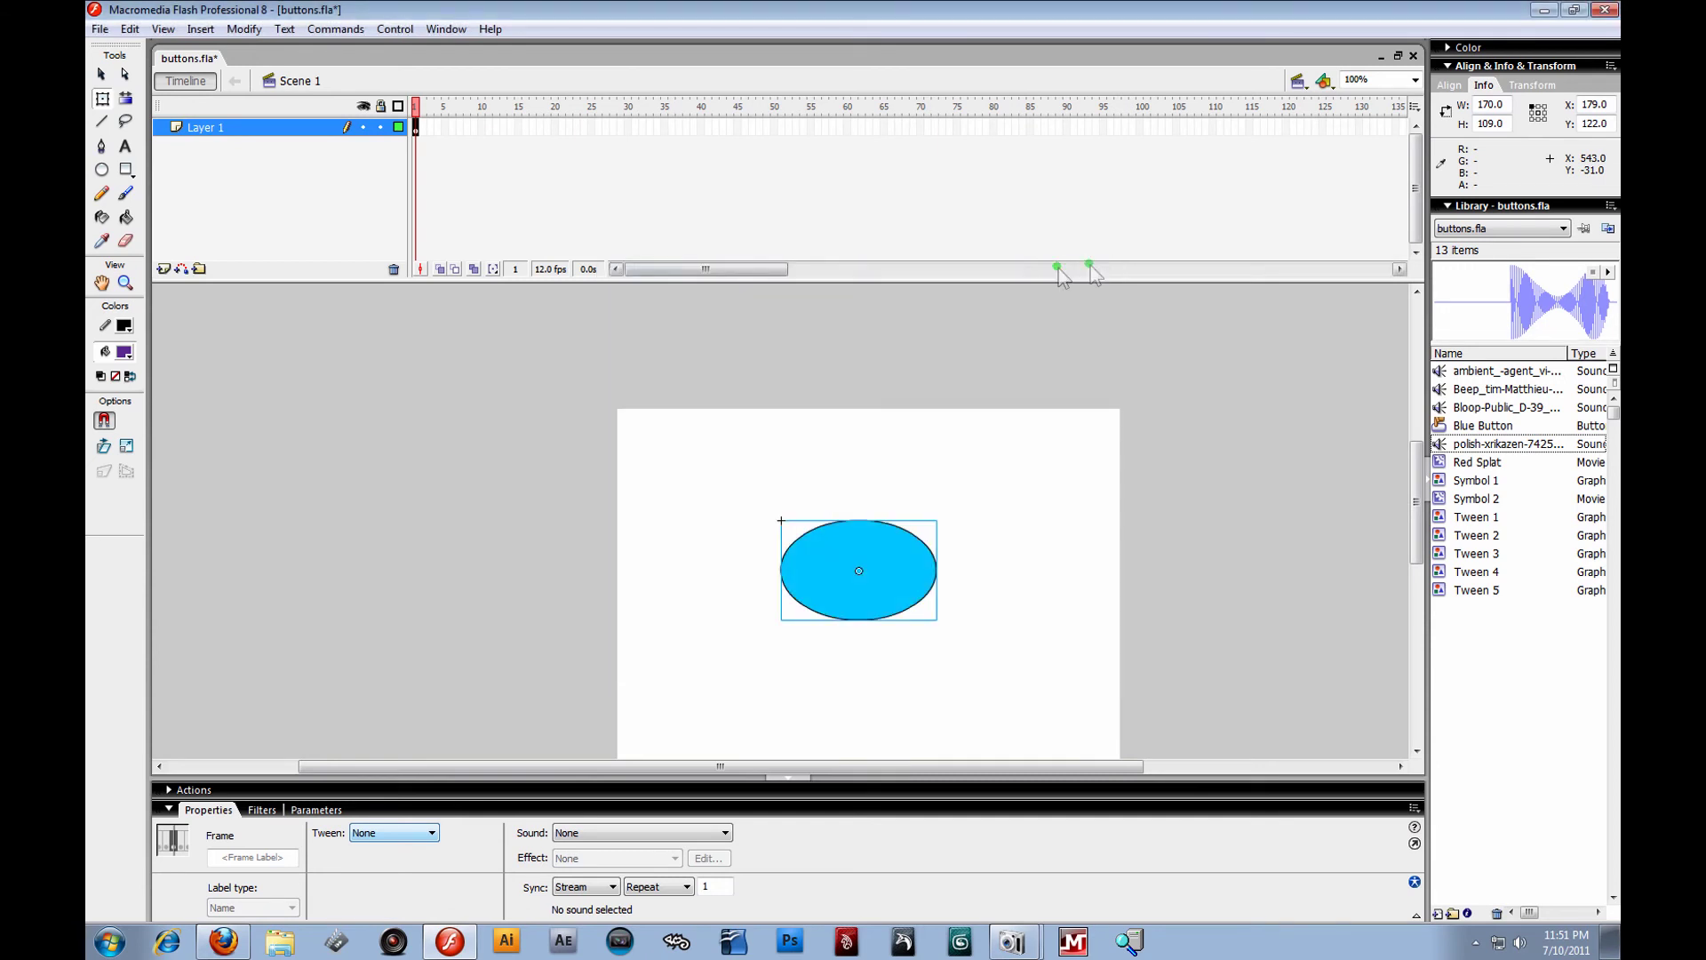
Arrange three instances of the button on the stage, one at X 268, Y 198, and test their rollovers in a Flash publish preview.
left_click(101, 74)
left_click_drag(845, 564, 929, 630)
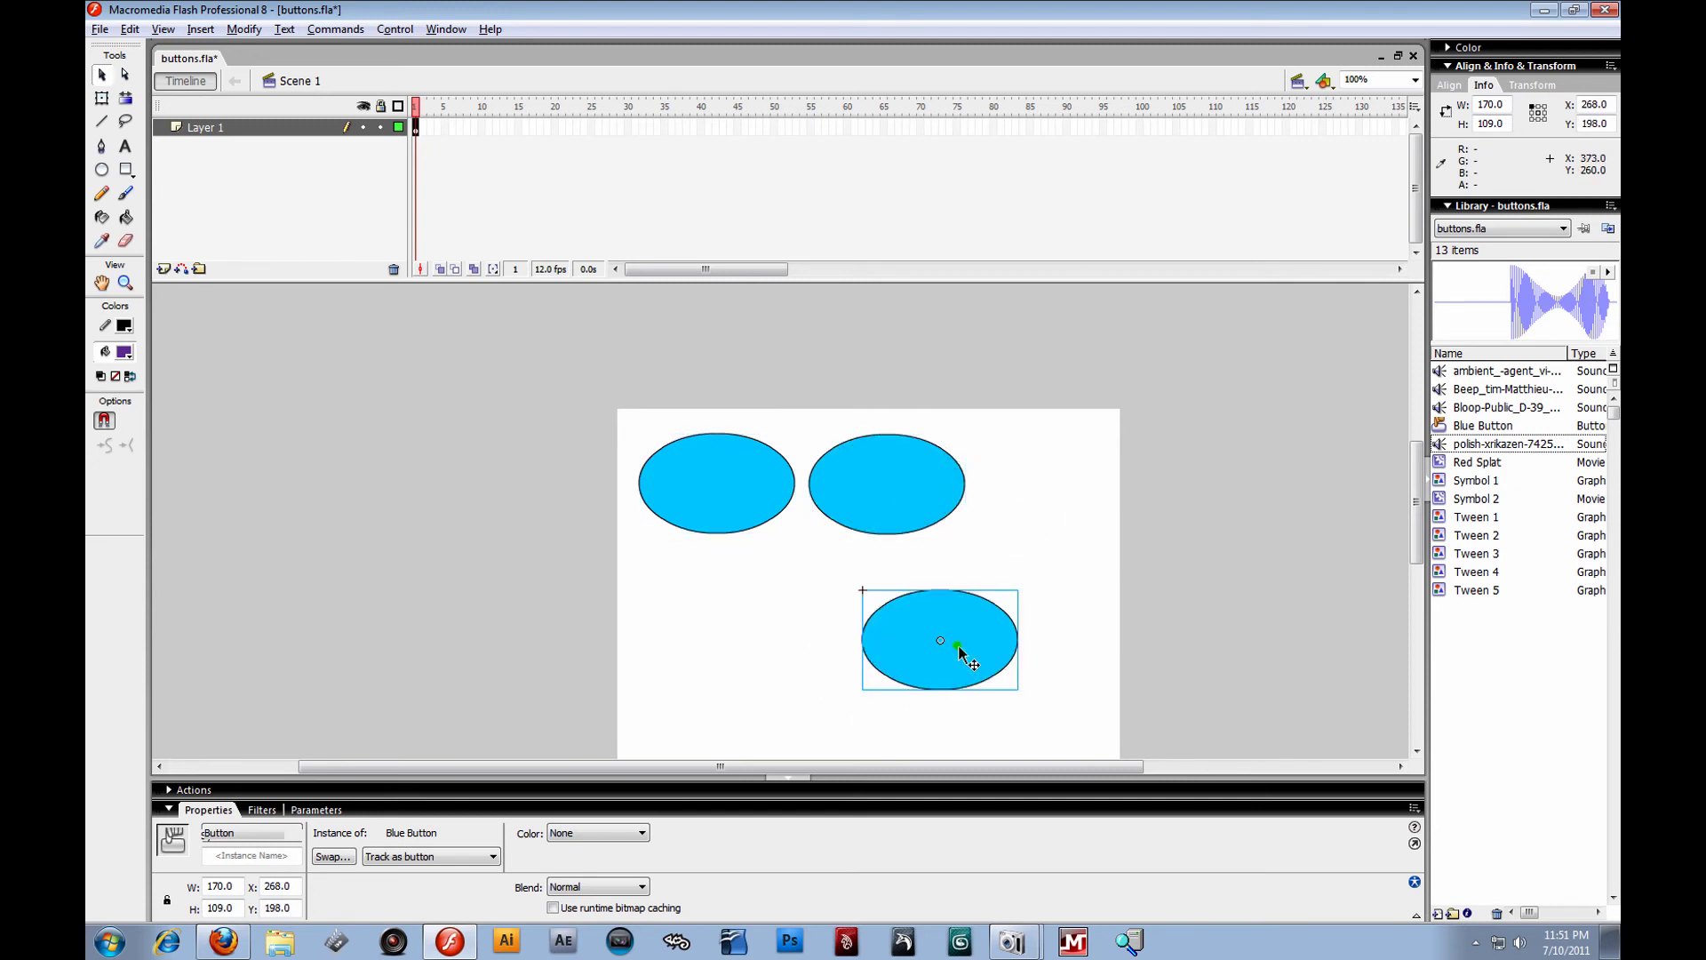
left_click(100, 28)
mouse_move(160, 377)
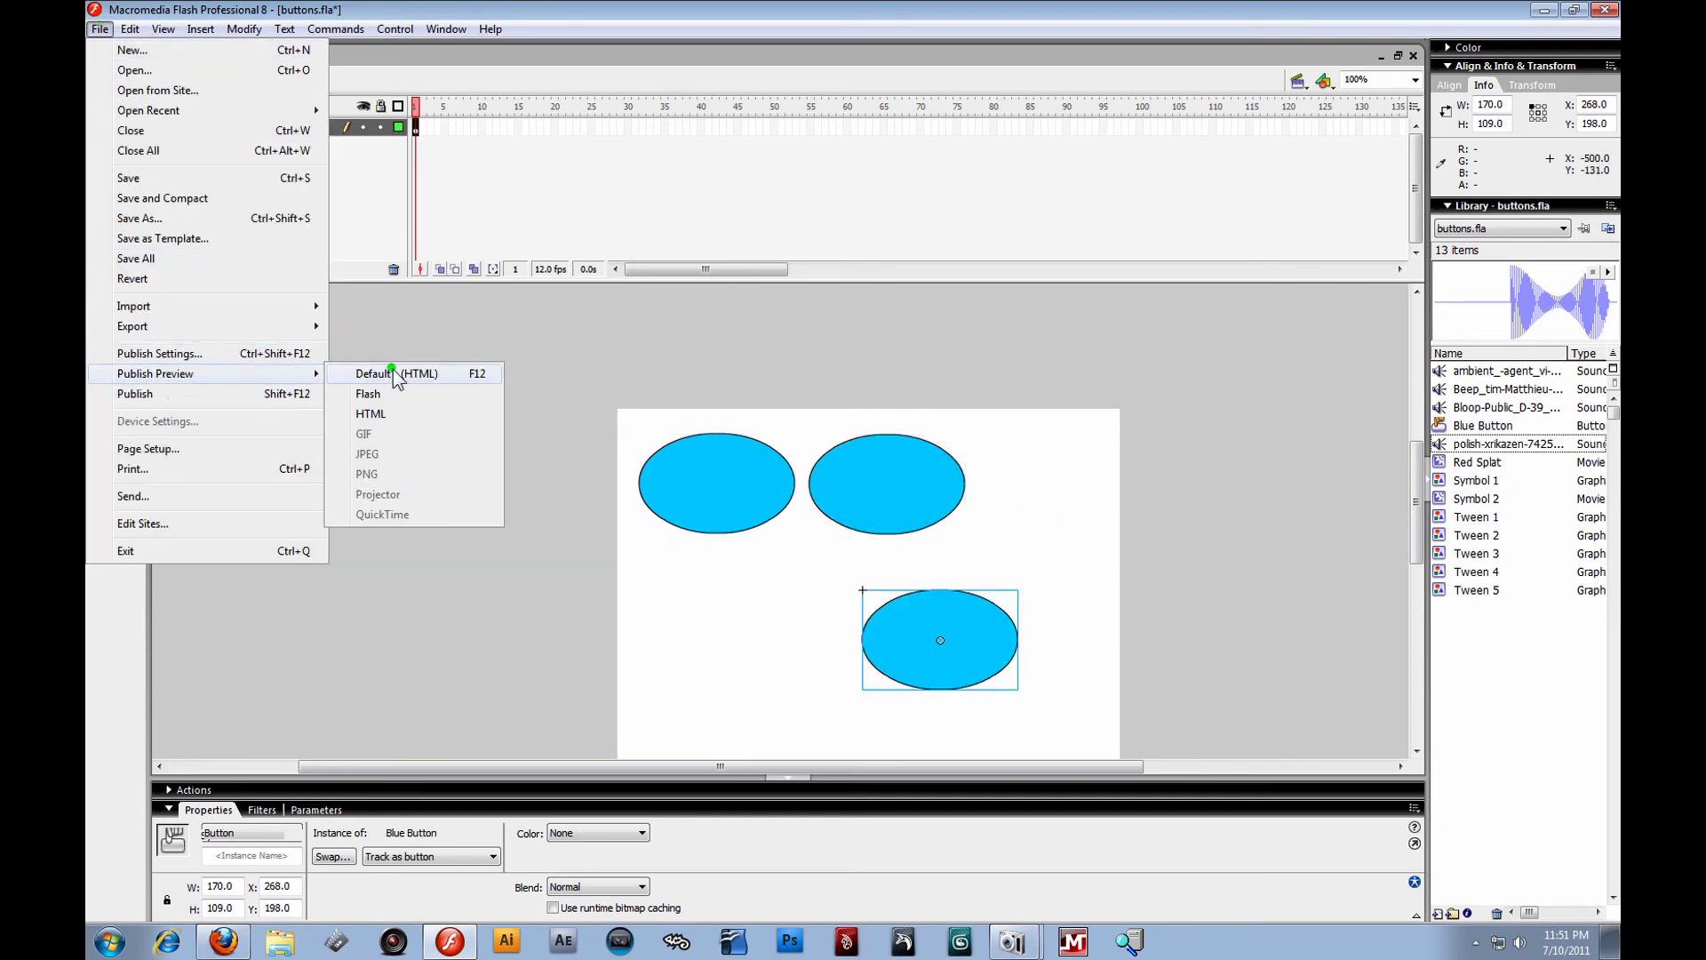
left_click(393, 387)
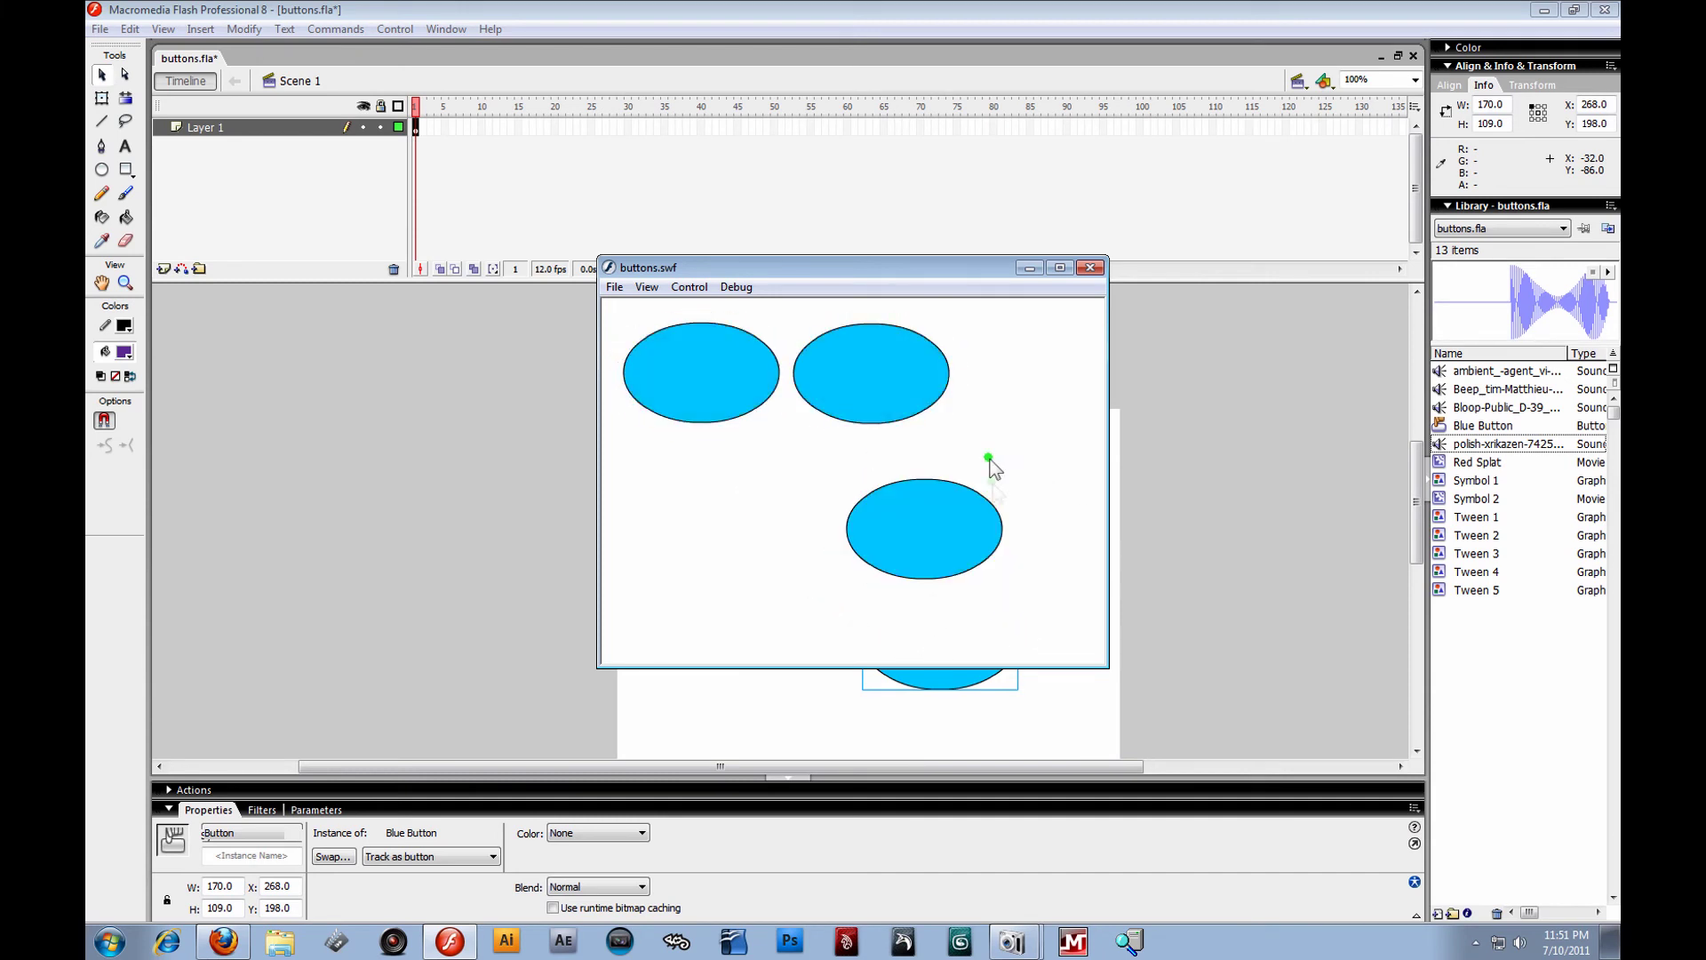
left_click(1093, 268)
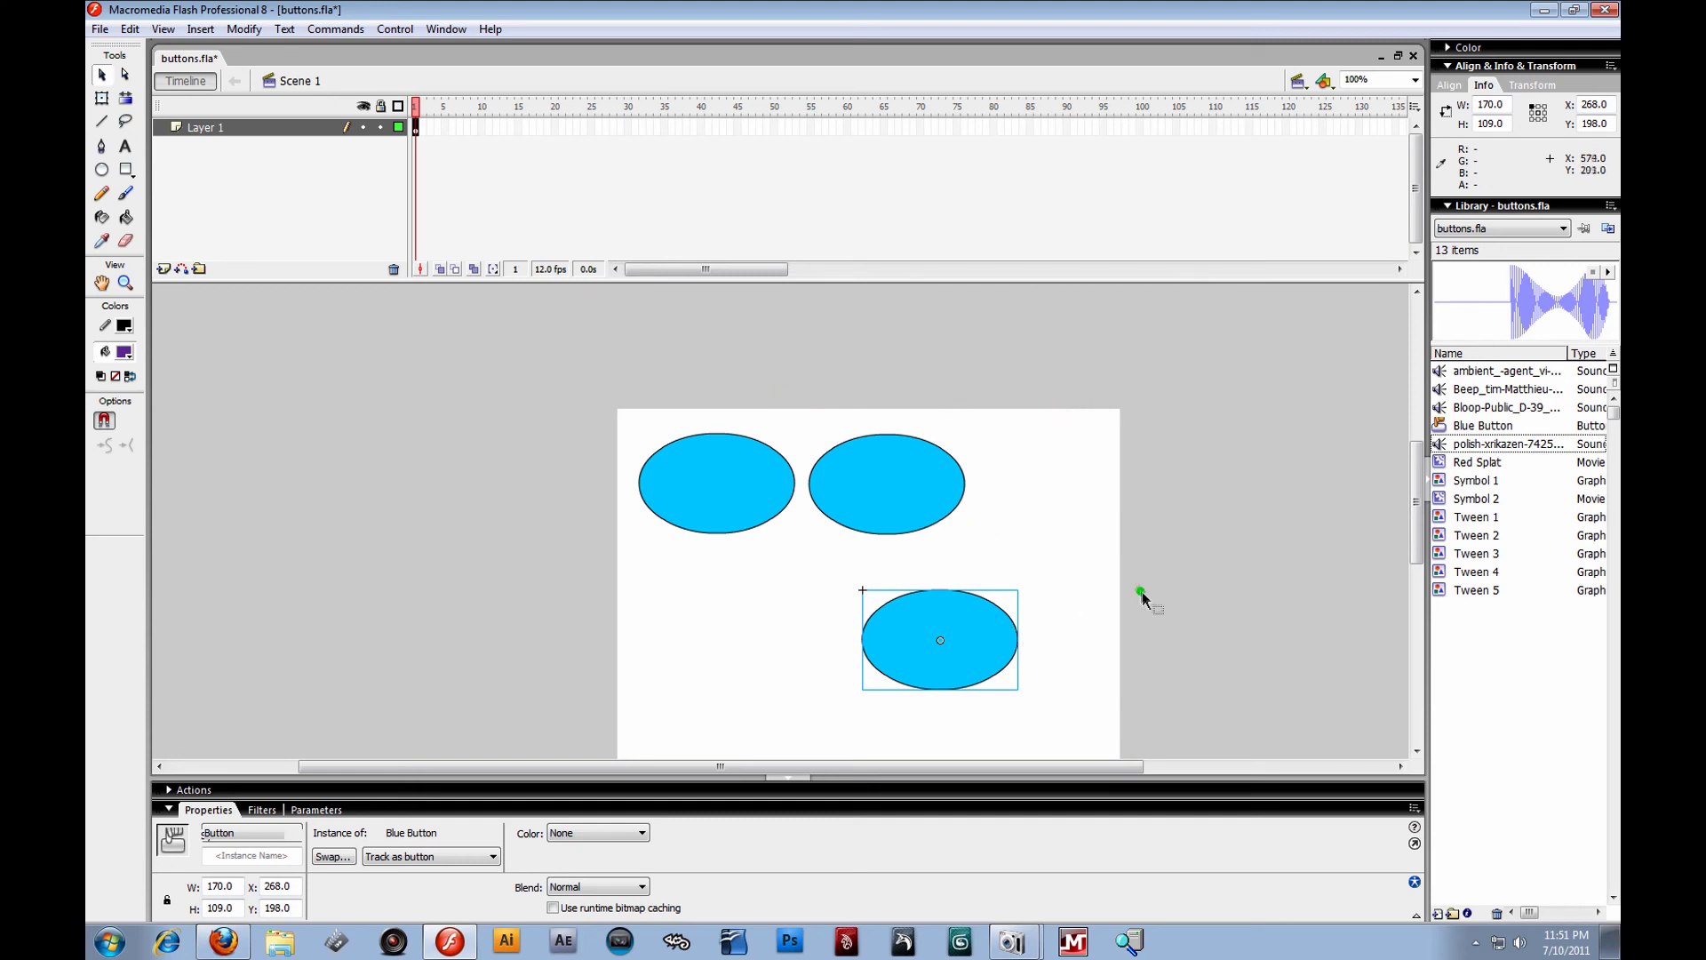
Delete the two extra button instances and move the remaining one to about X 197, Y 152.
key("Delete")
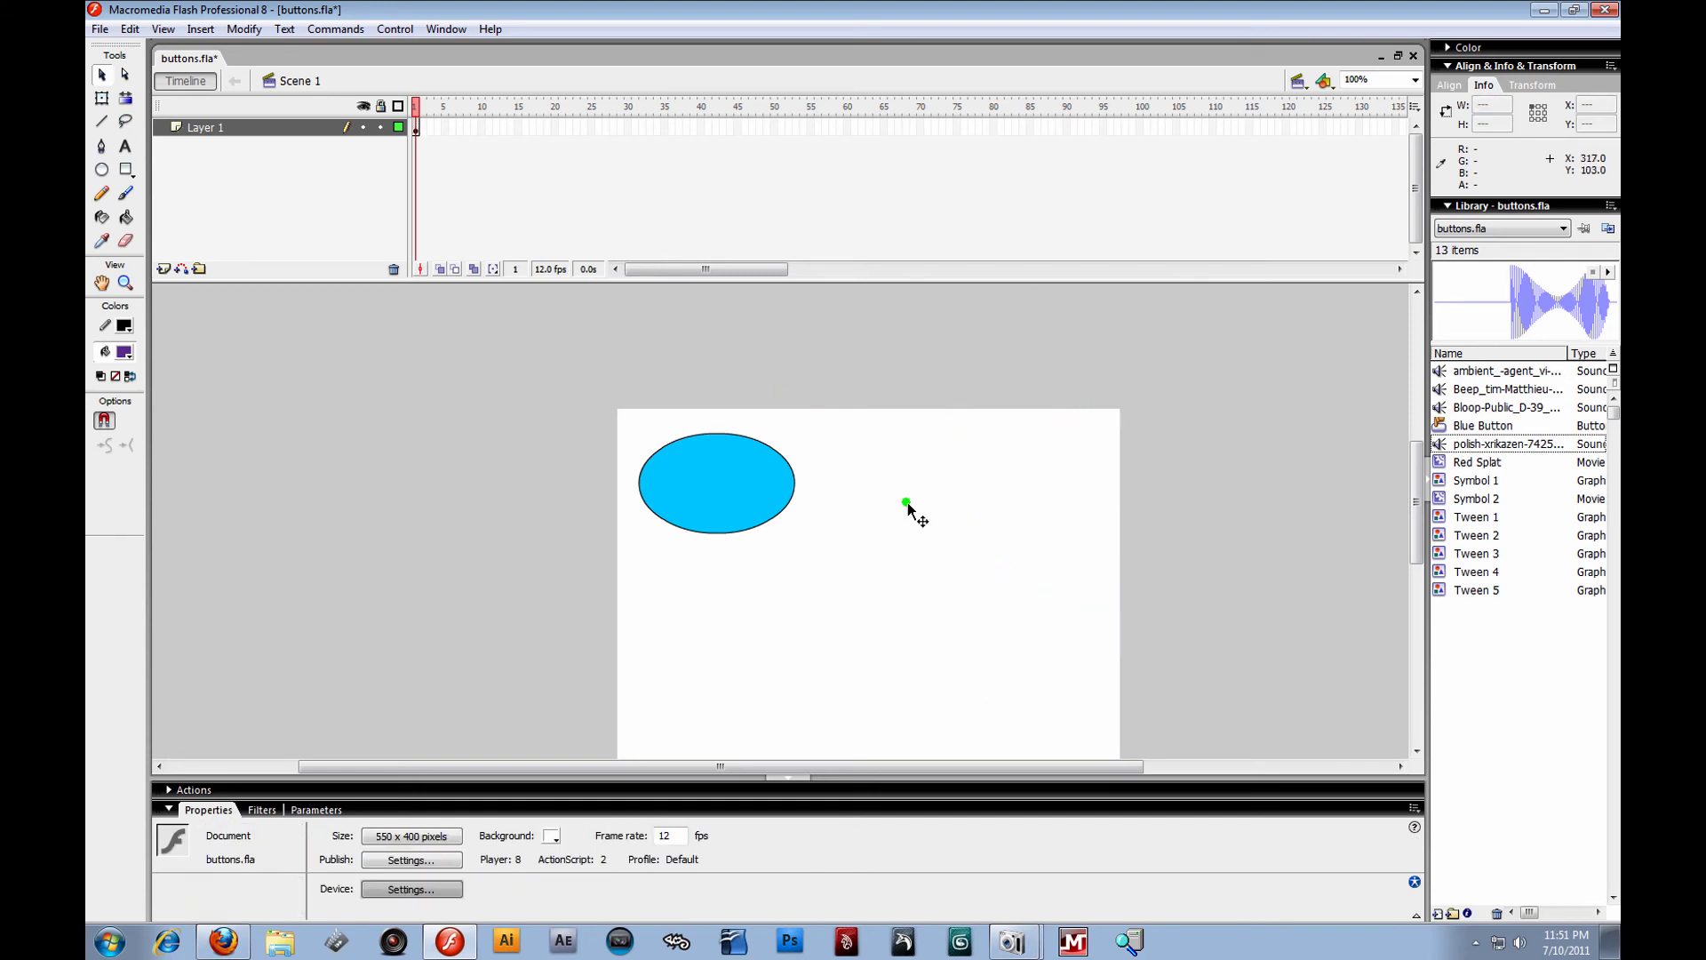
left_click(751, 495)
left_click_drag(751, 494, 894, 574)
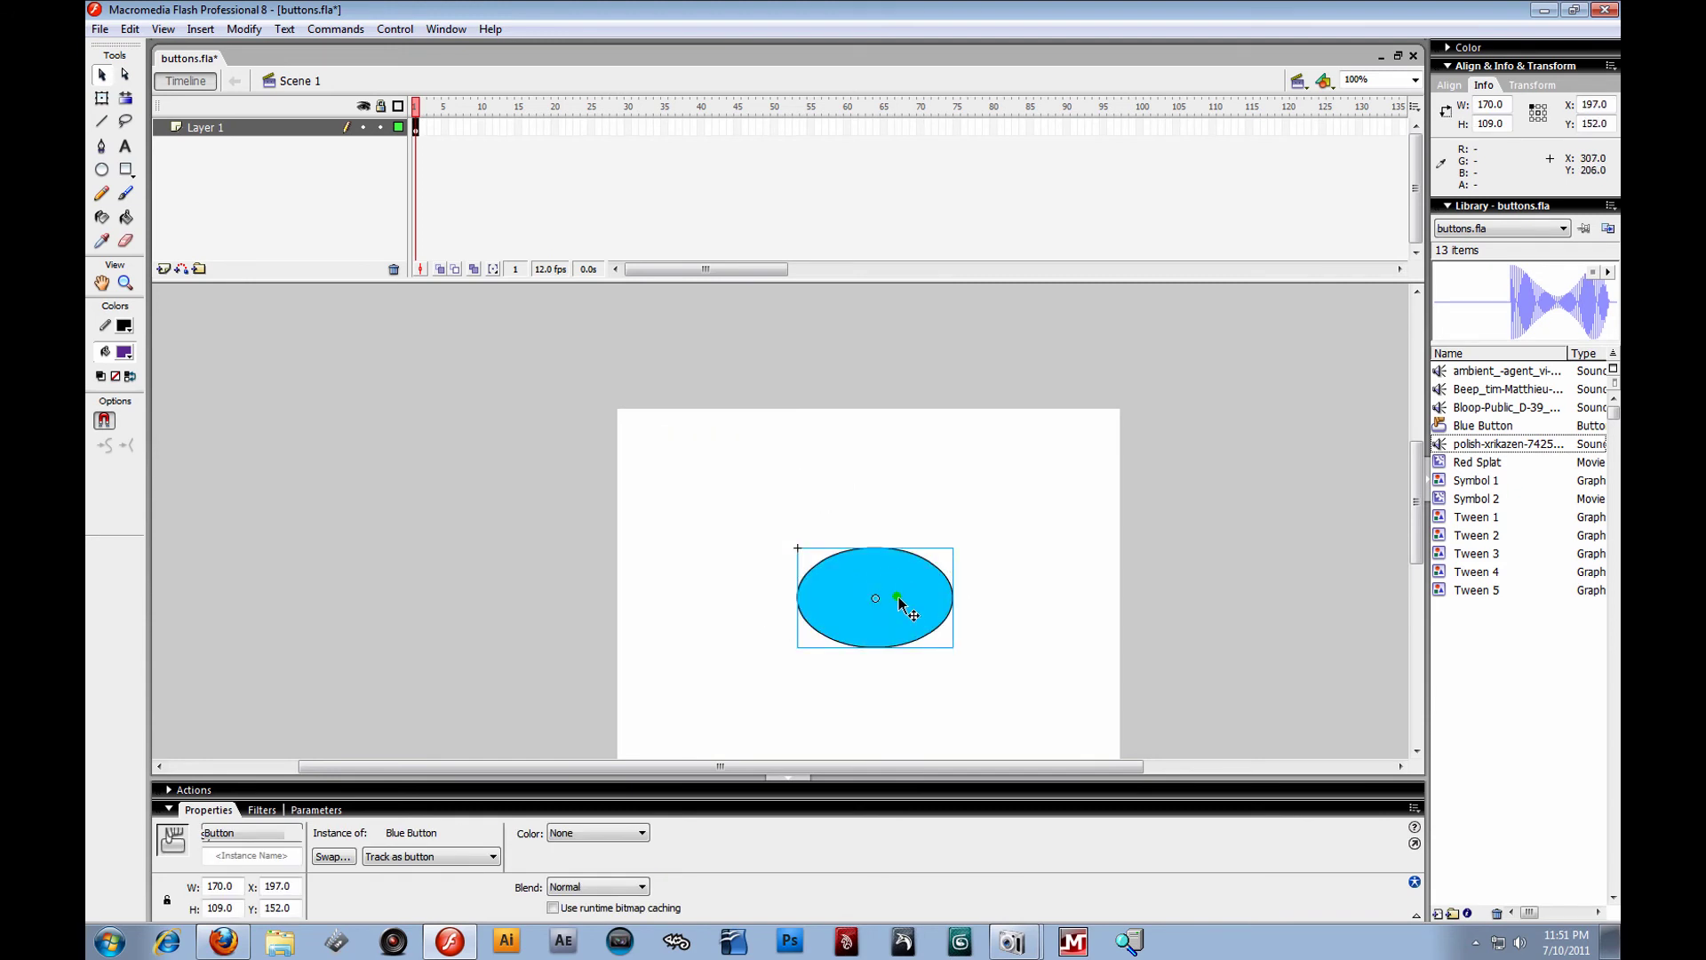
Open the Blue Button symbol for editing and delete its Sound layer.
double_click(899, 604)
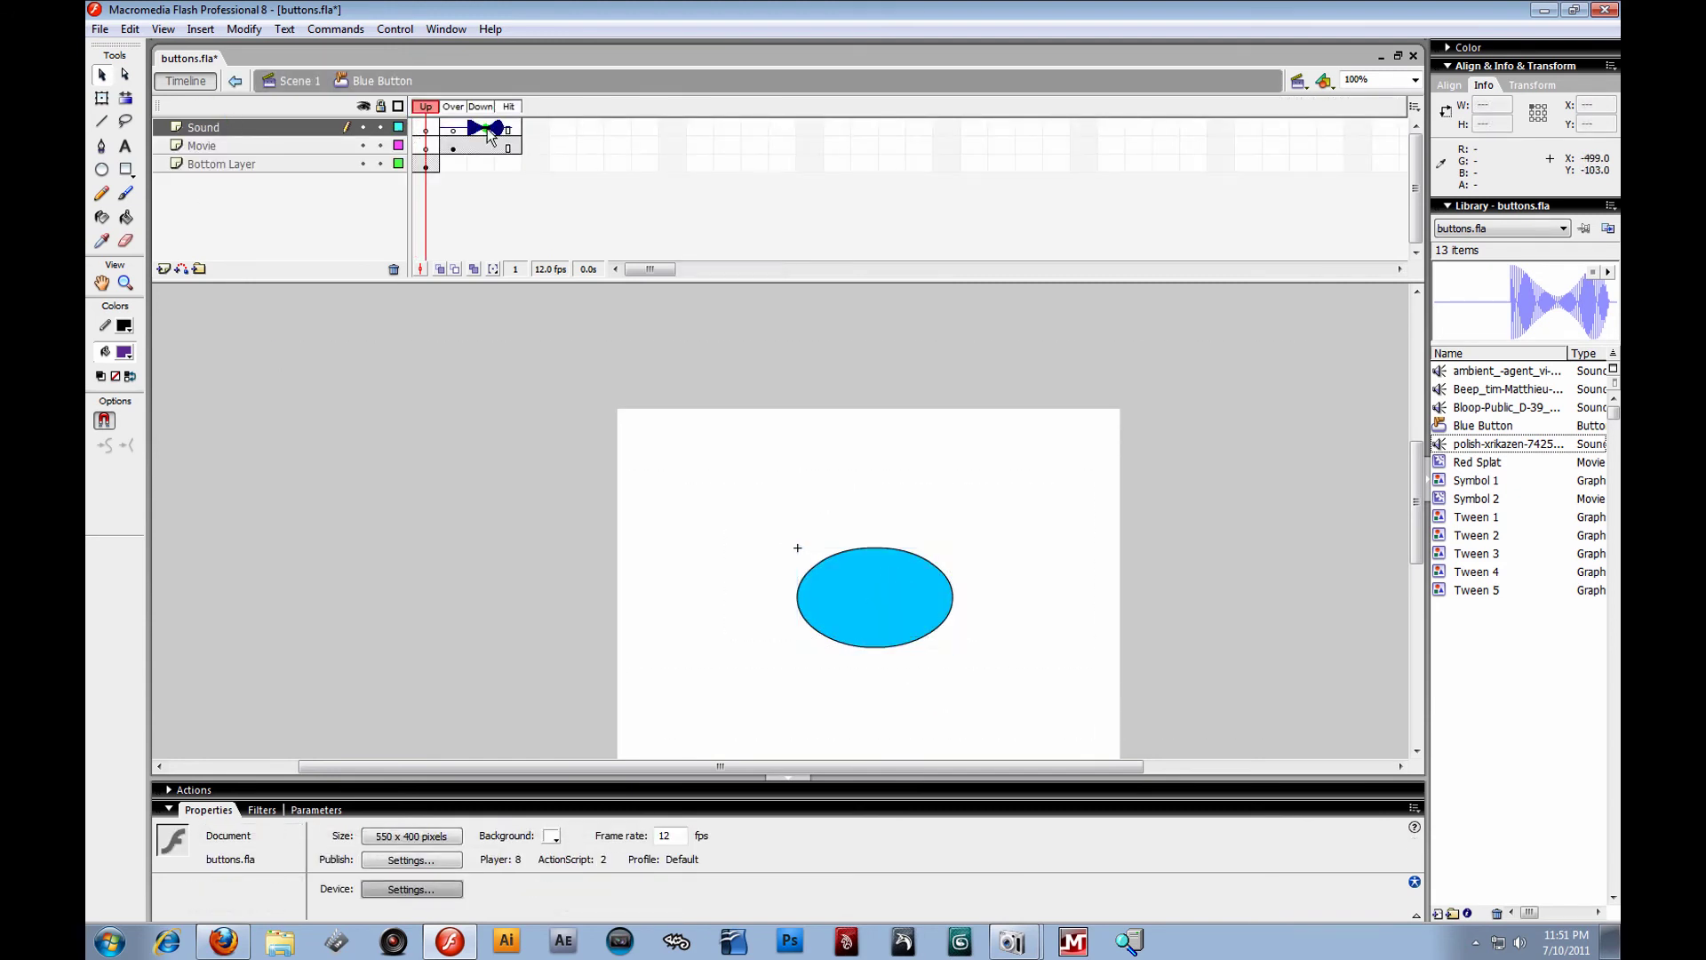
left_click(287, 127)
right_click(263, 124)
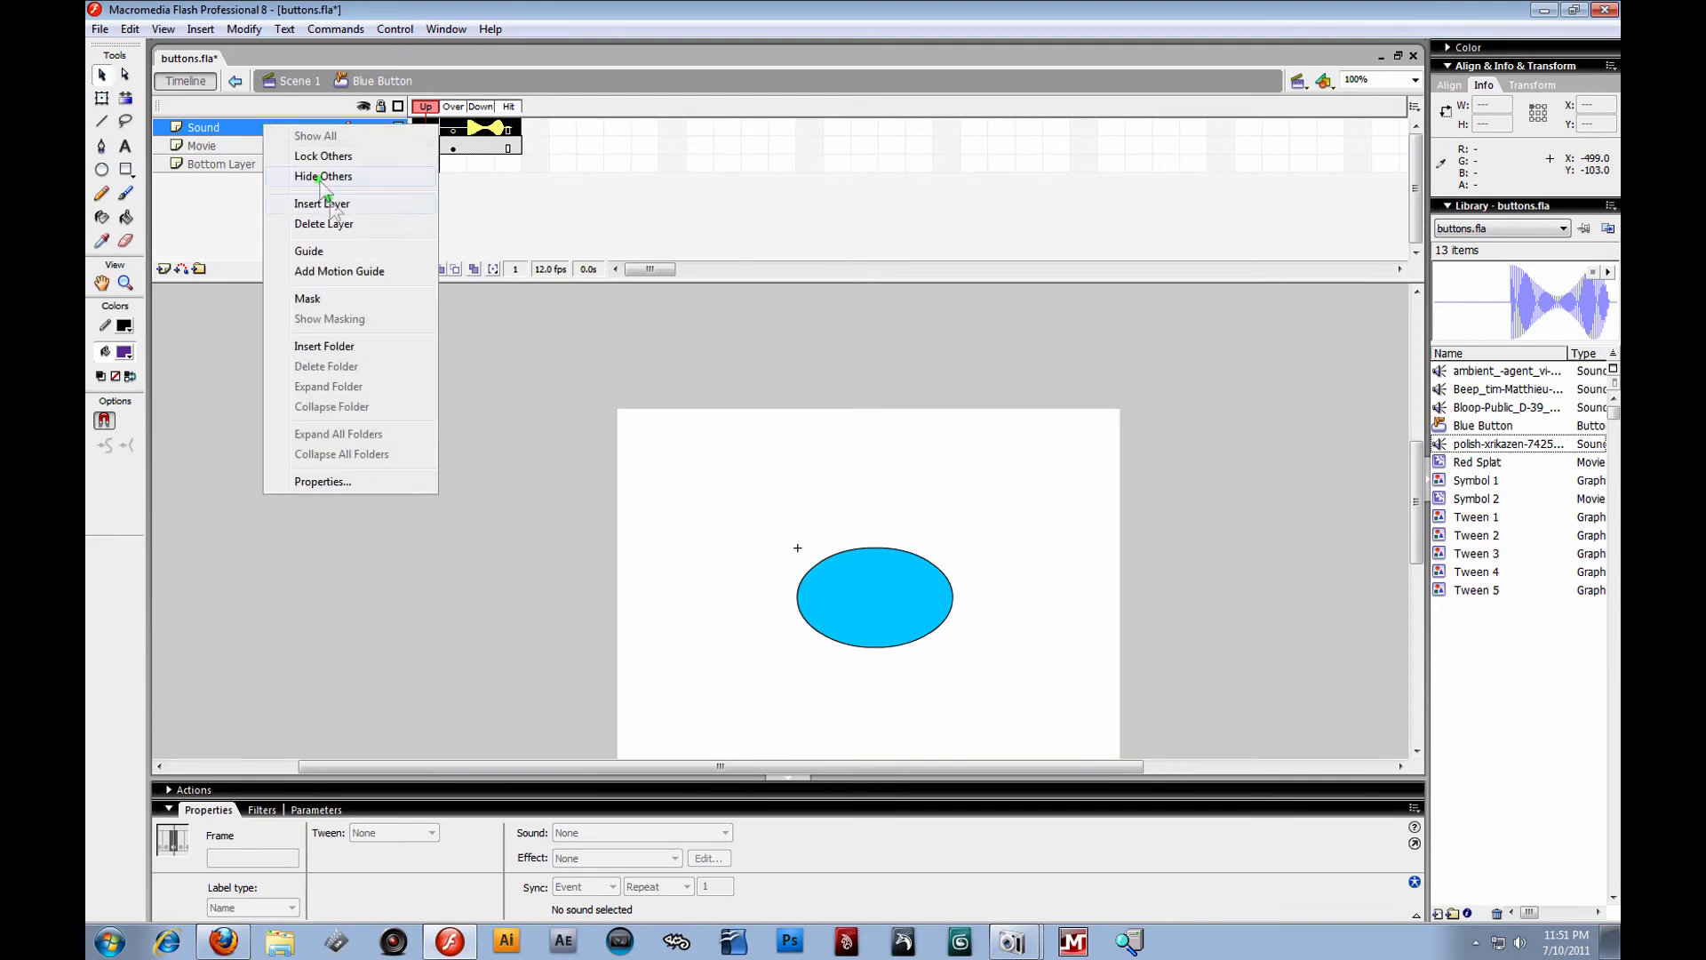
left_click(329, 224)
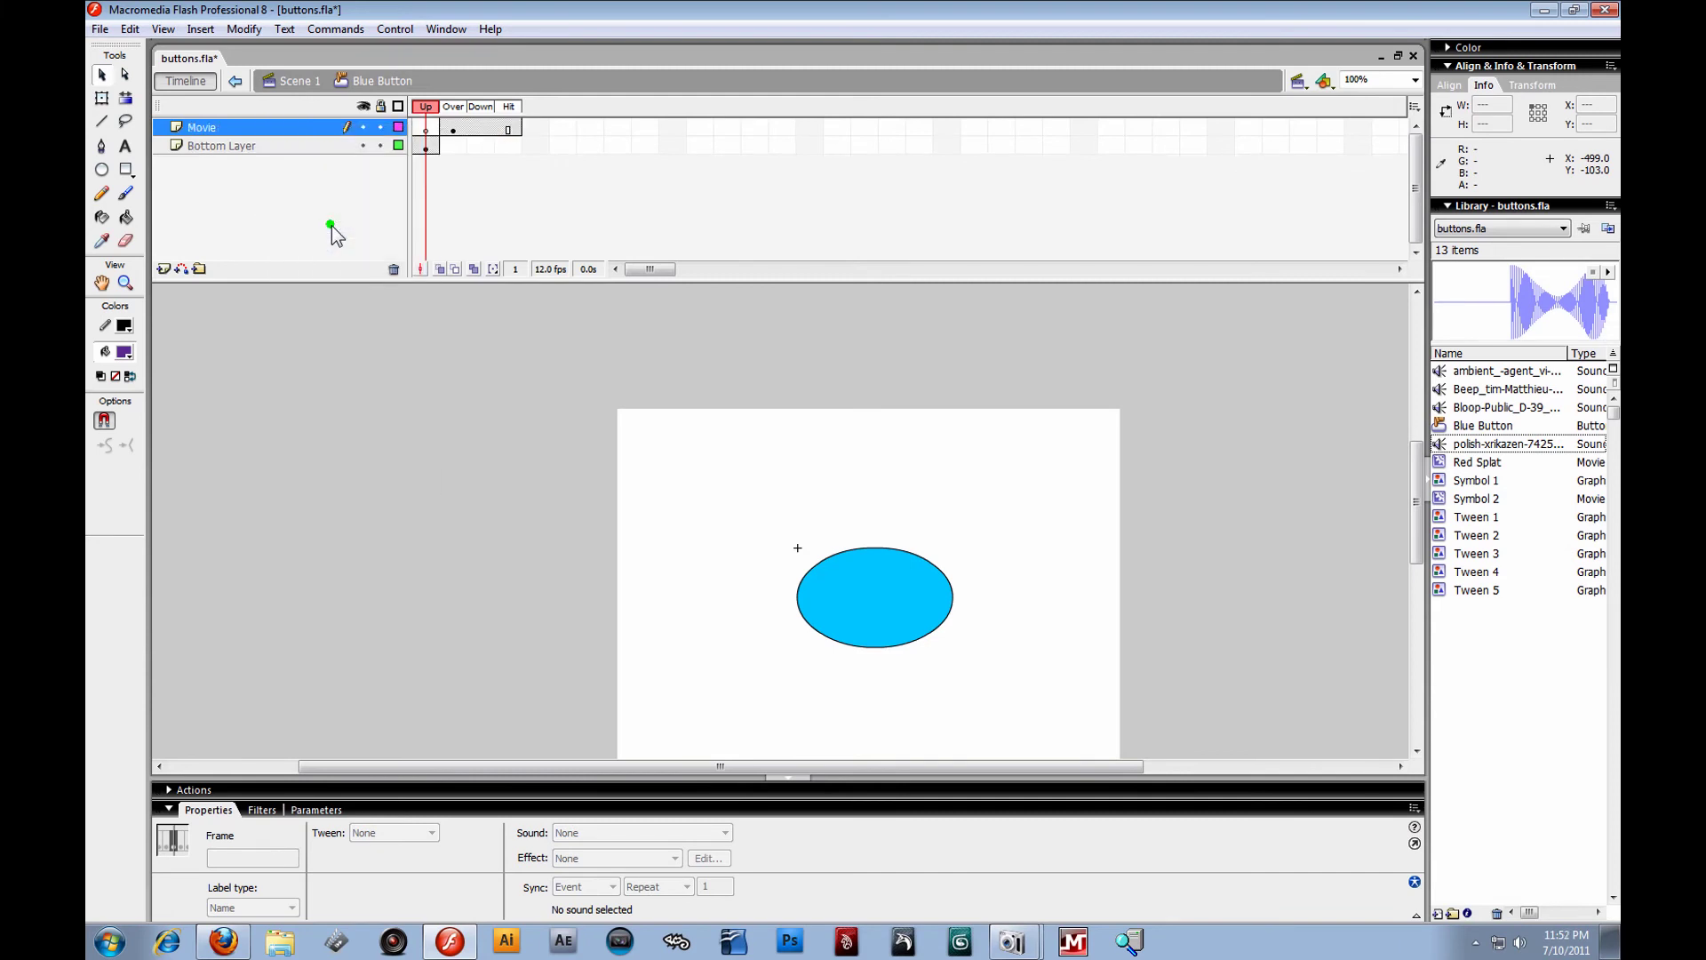
Add a layer named Sound above the Movie layer and insert a blank keyframe in its Over frame.
left_click(165, 268)
double_click(216, 130)
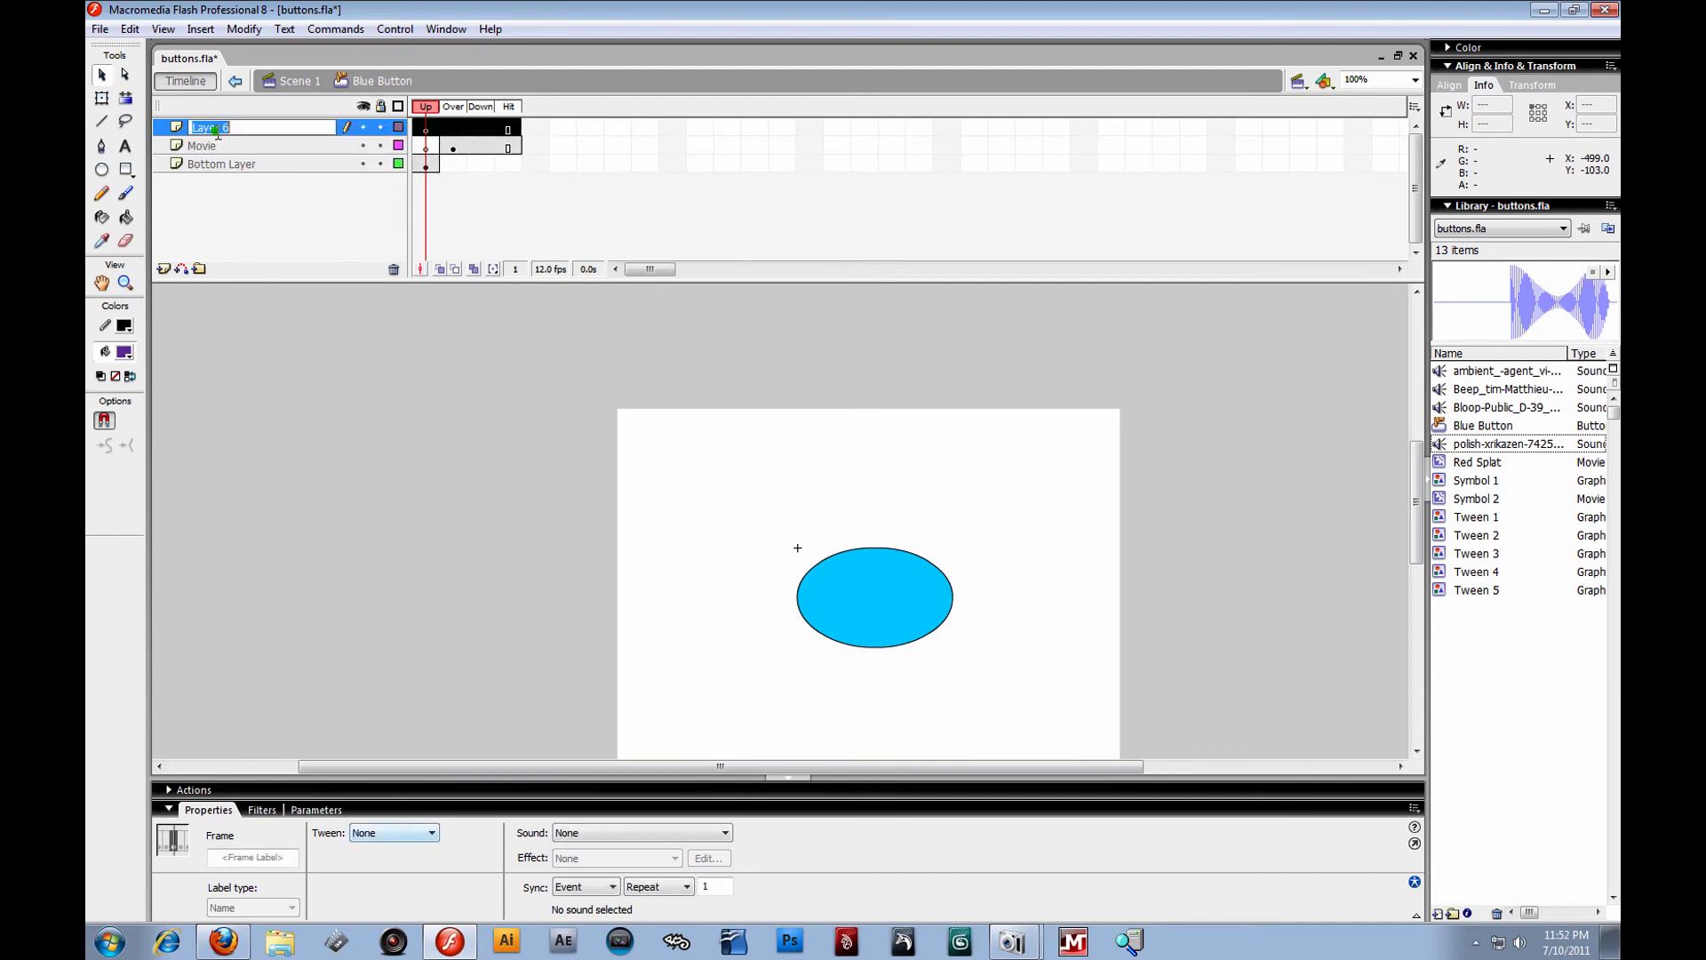
type("Sound")
key("Return")
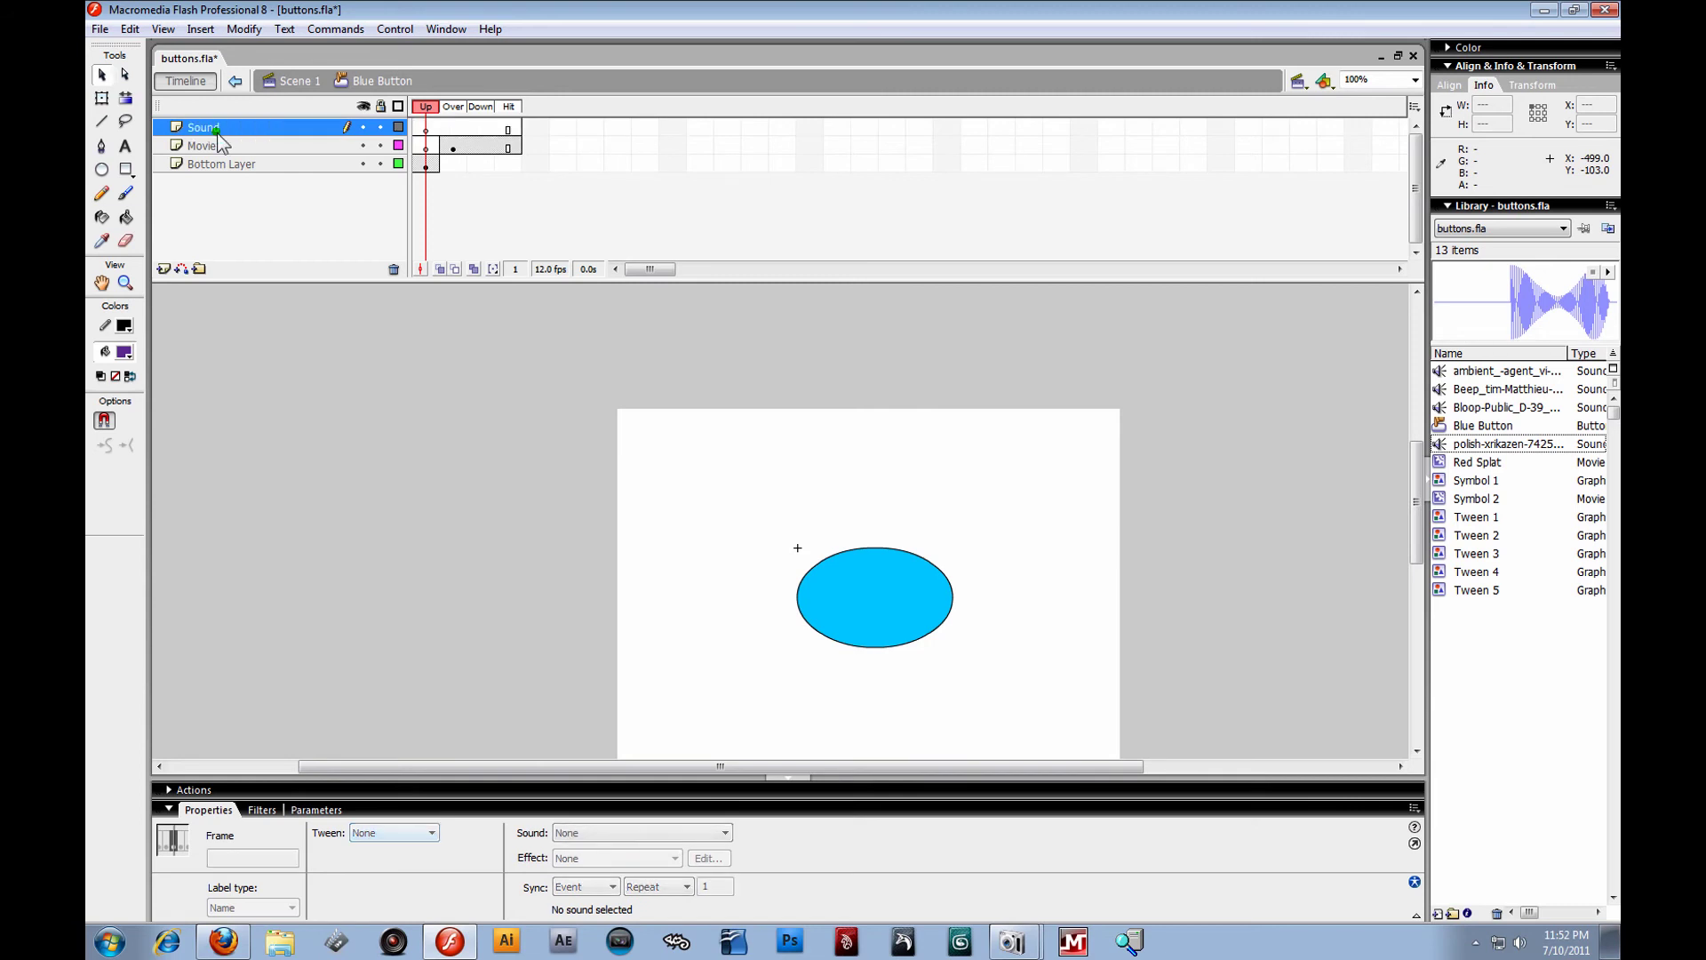
left_click(453, 129)
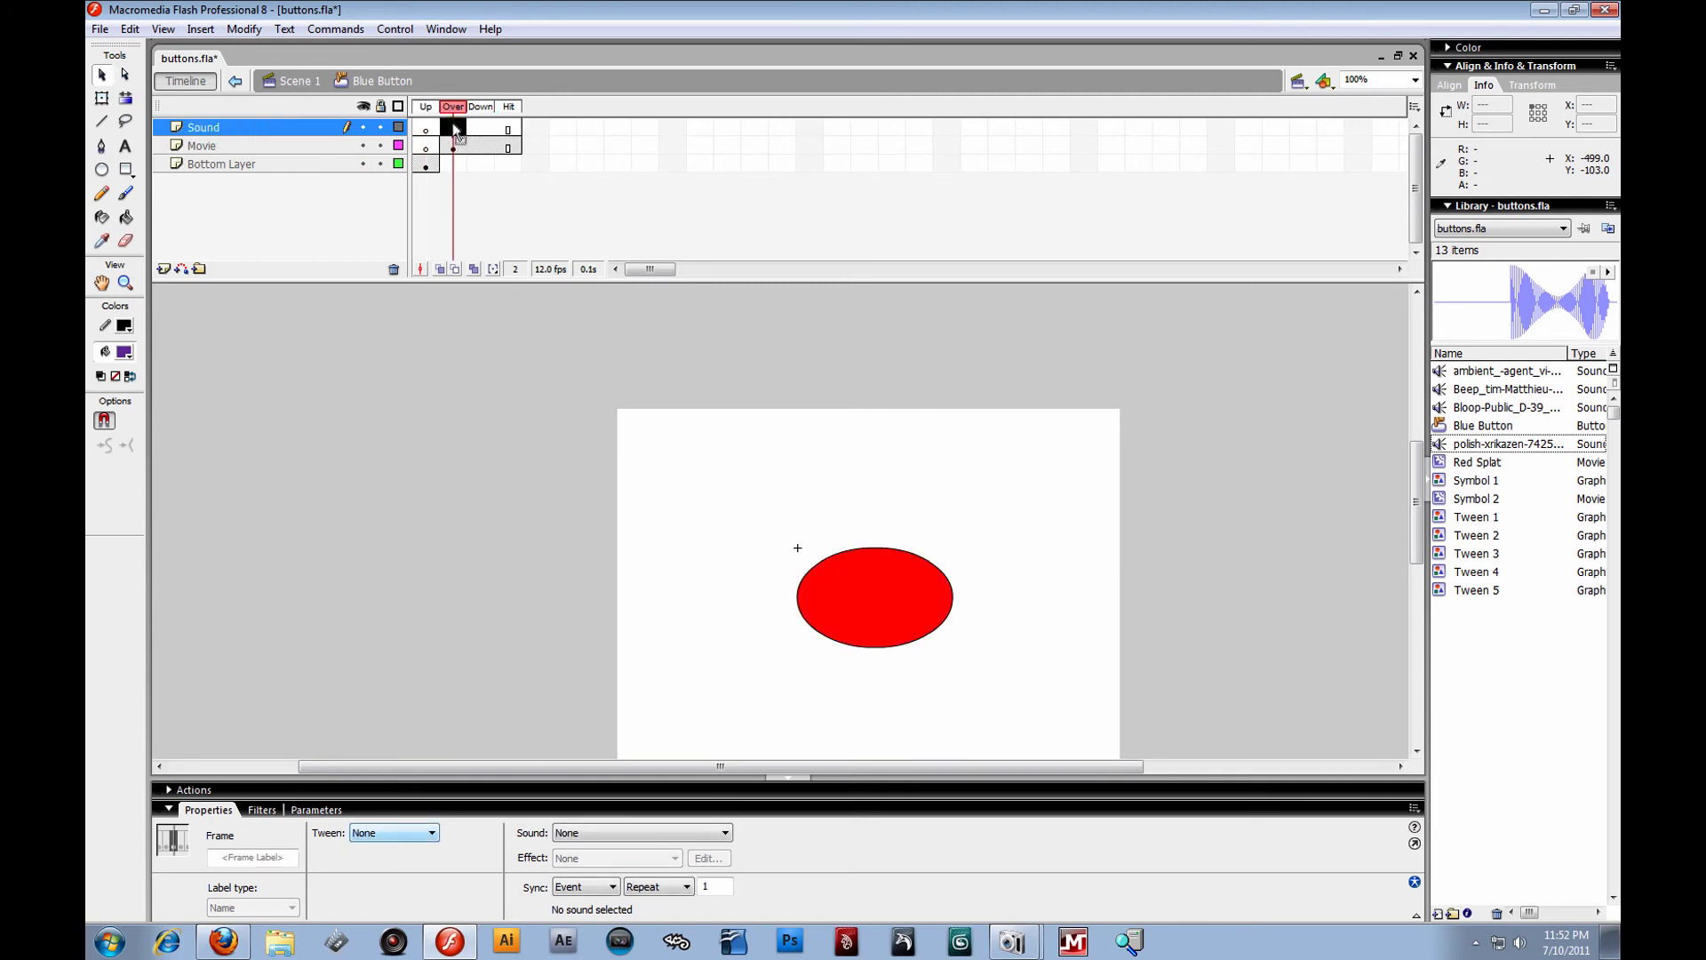
right_click(455, 133)
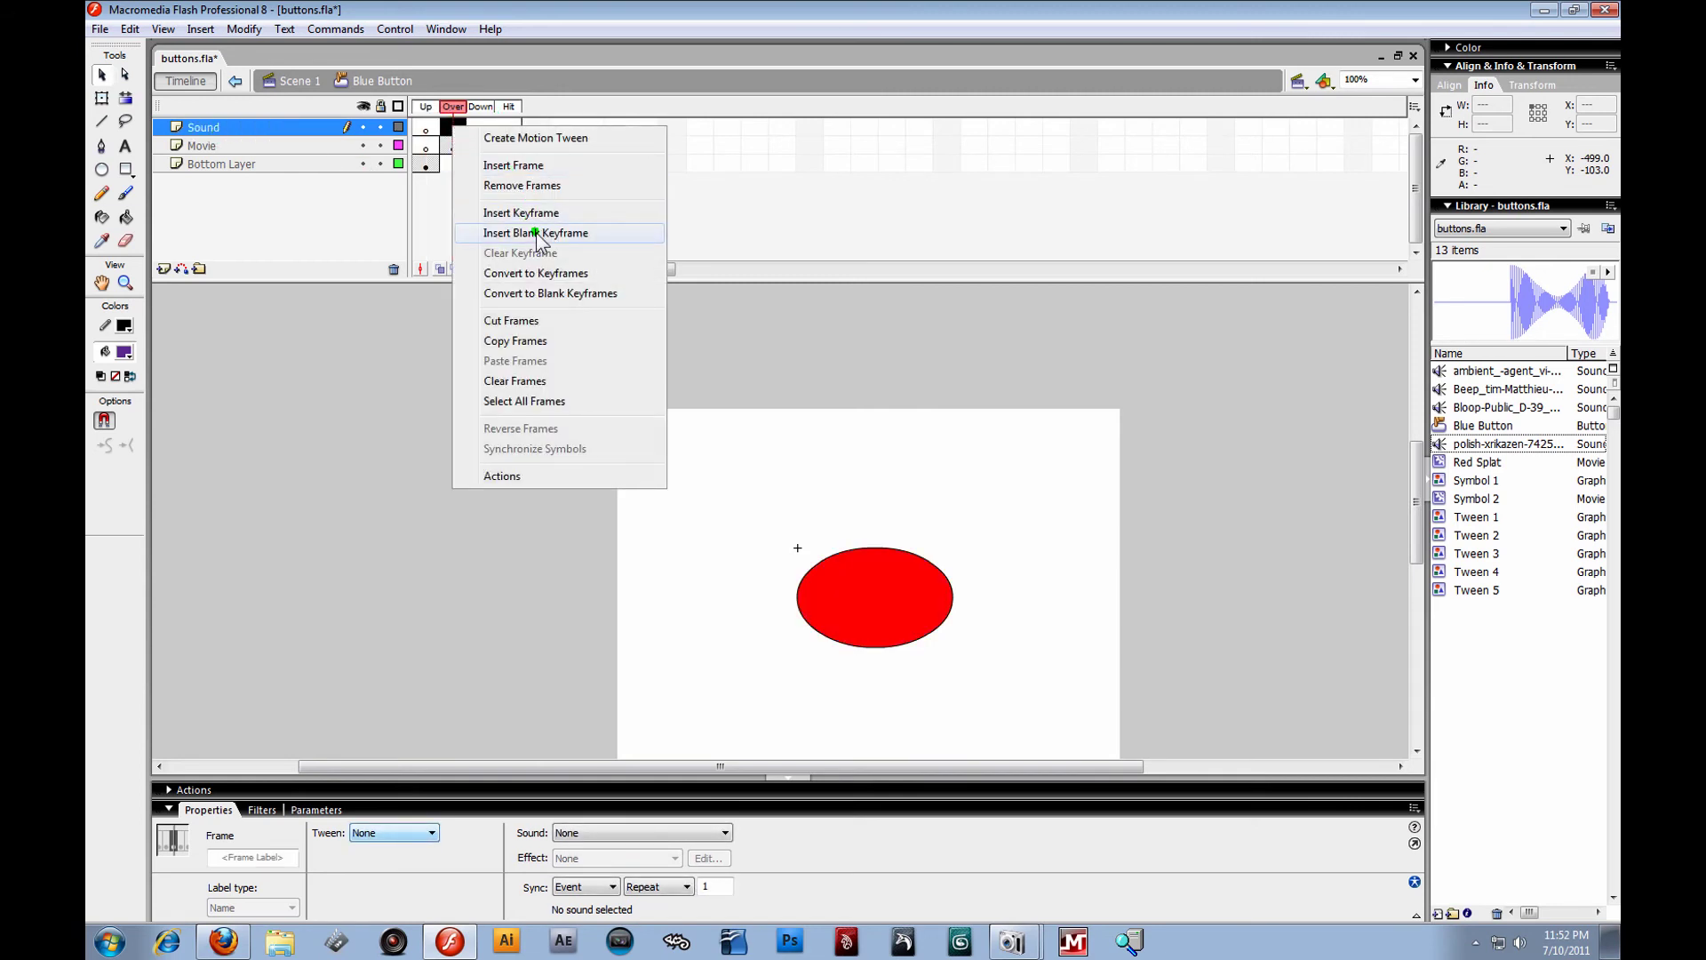
left_click(551, 234)
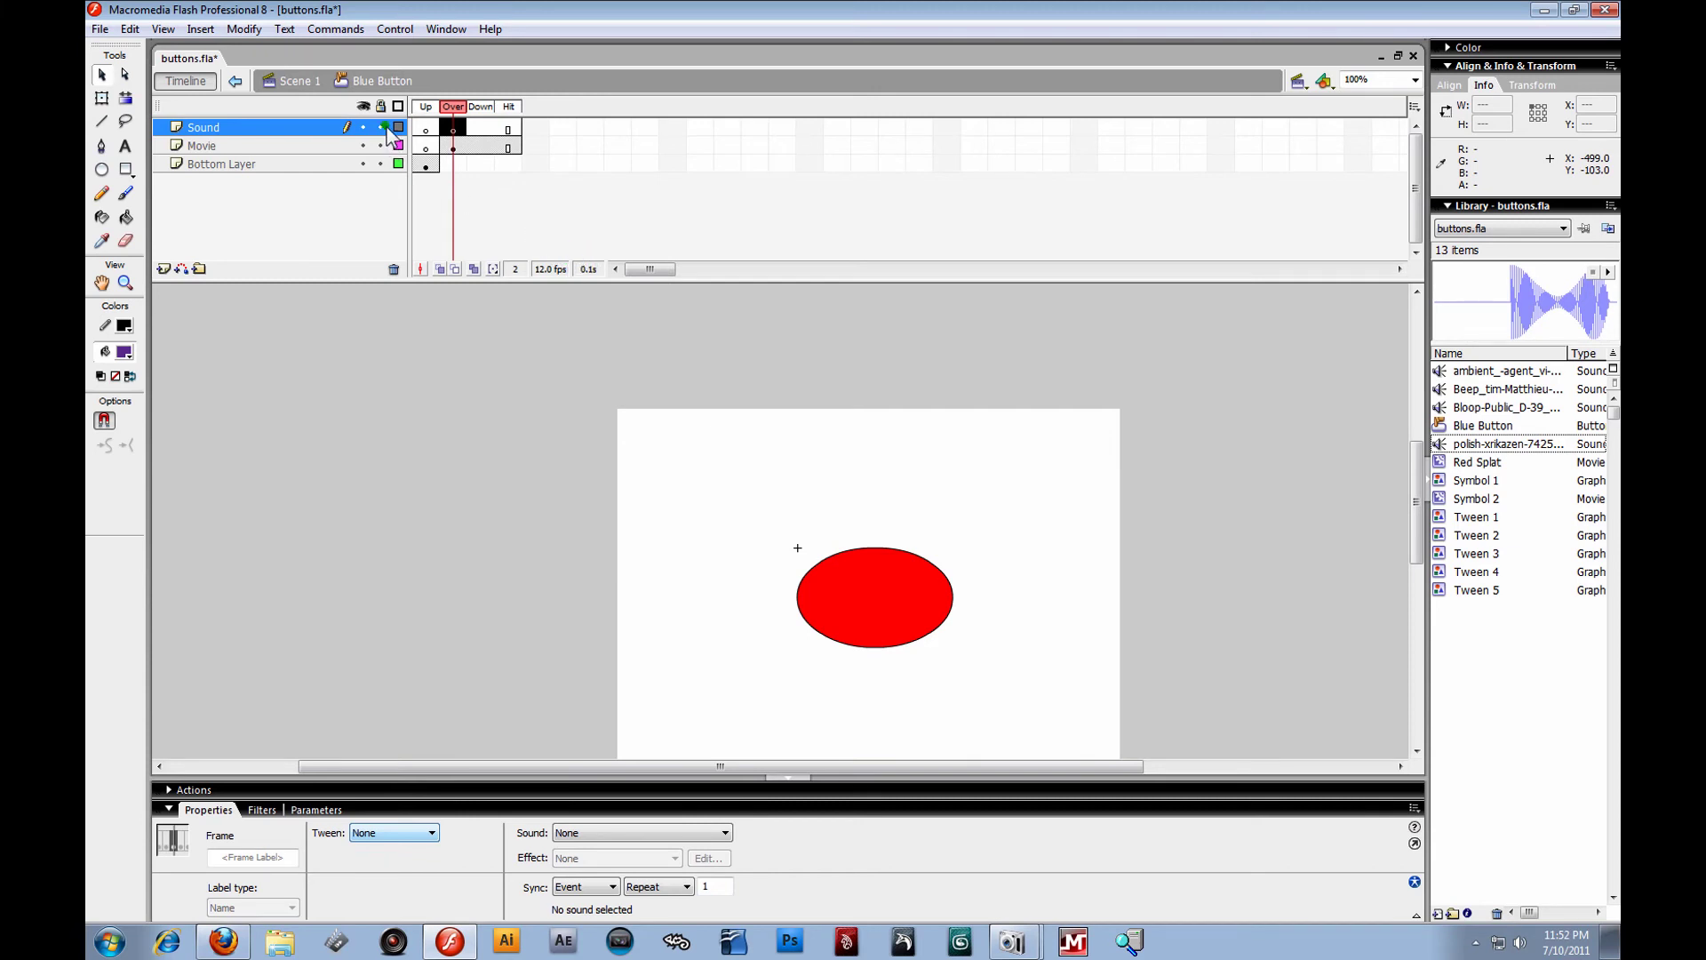
Draw a small square of about 13.5 by 13.5 on the Sound layer's Over frame, outside the stage's upper-left corner.
left_click_drag(197, 135, 905, 464)
key("r")
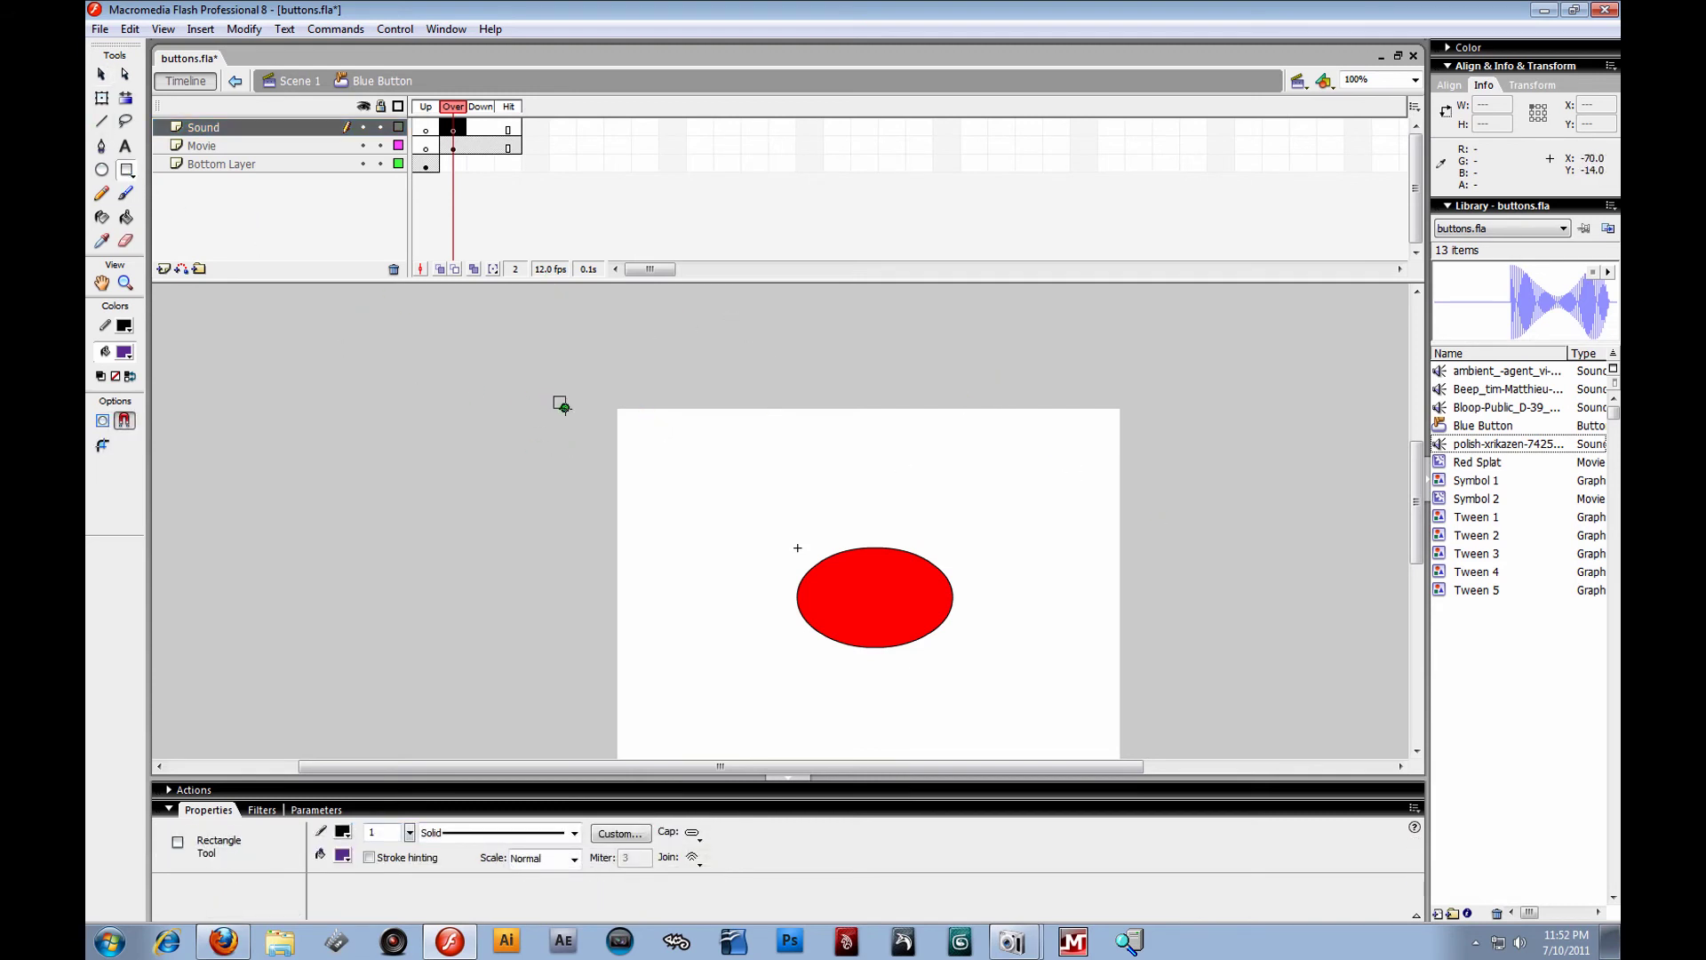
left_click_drag(565, 408, 565, 409)
Convert the small square, including its outline, to a movie clip symbol named Sound1.
left_click(100, 75)
left_click_drag(481, 353, 676, 487)
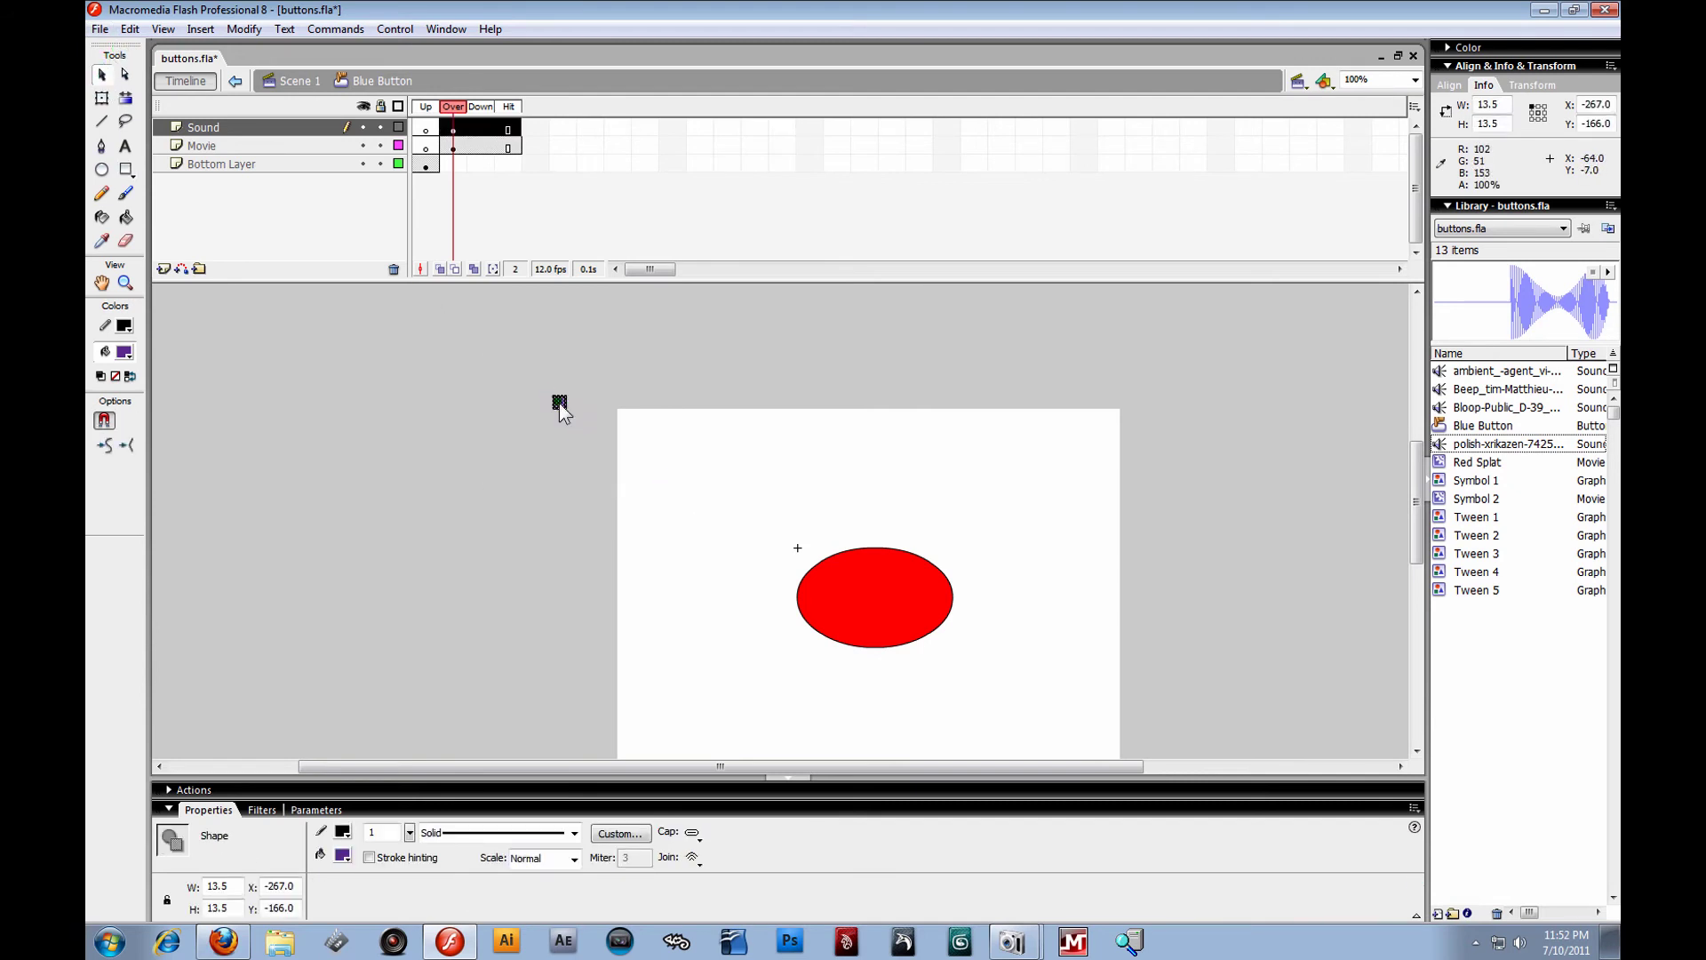
right_click(561, 409)
left_click(658, 675)
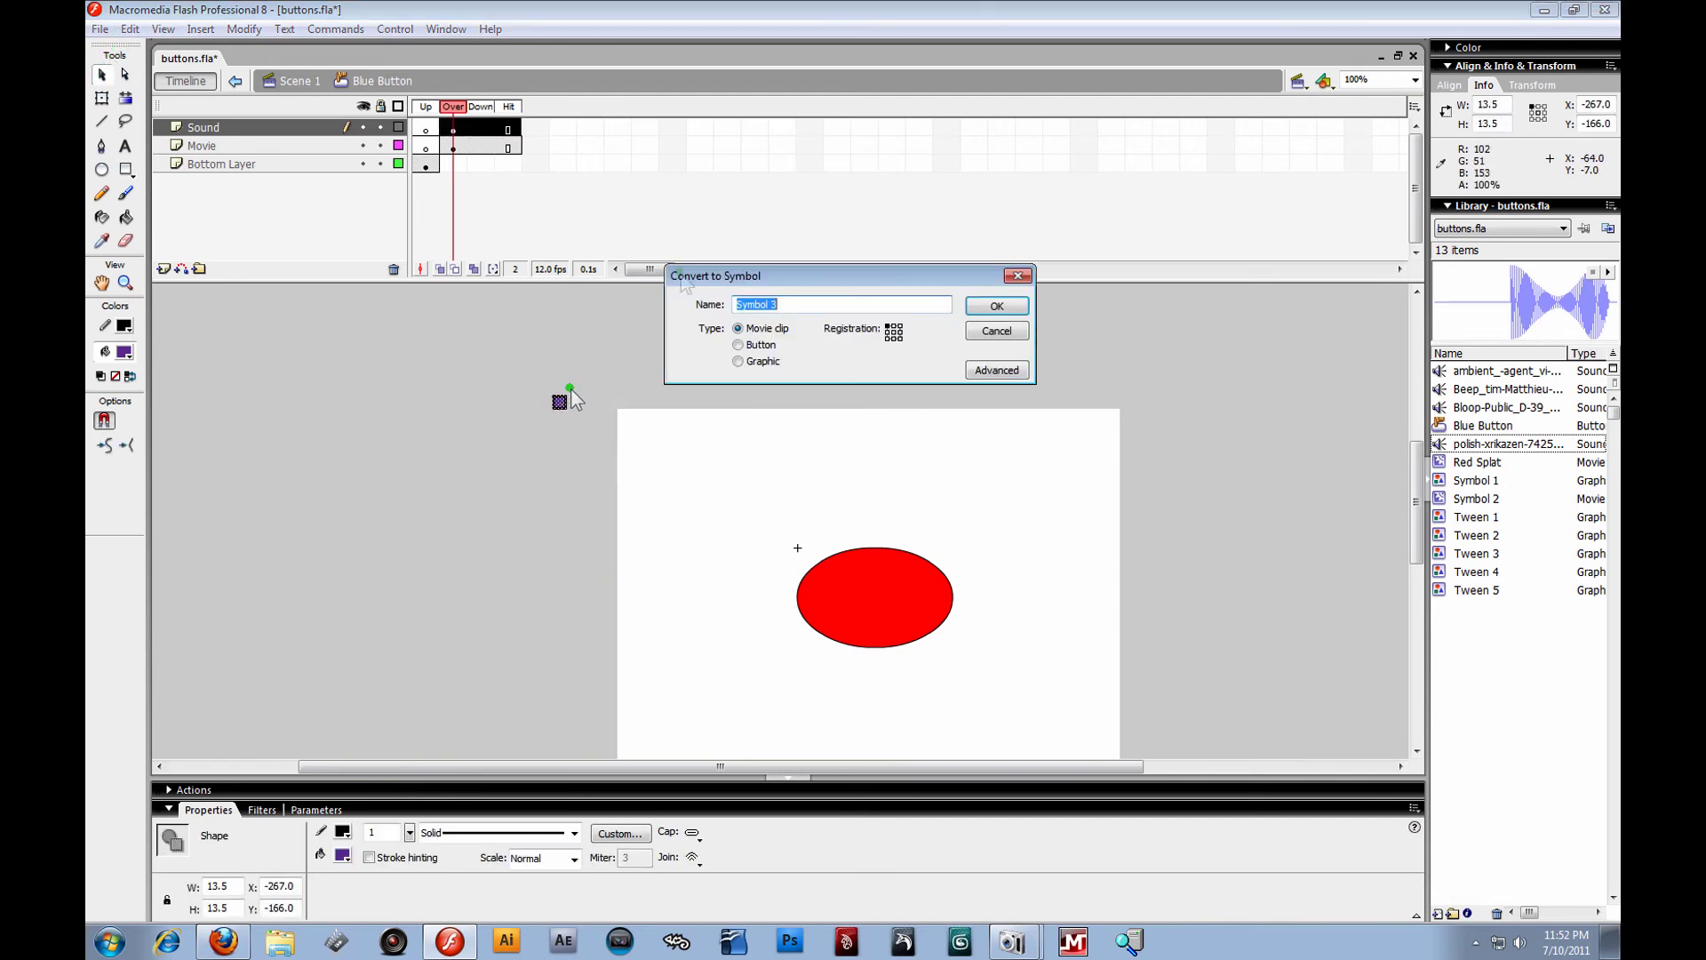
type("Sound1")
key("Return")
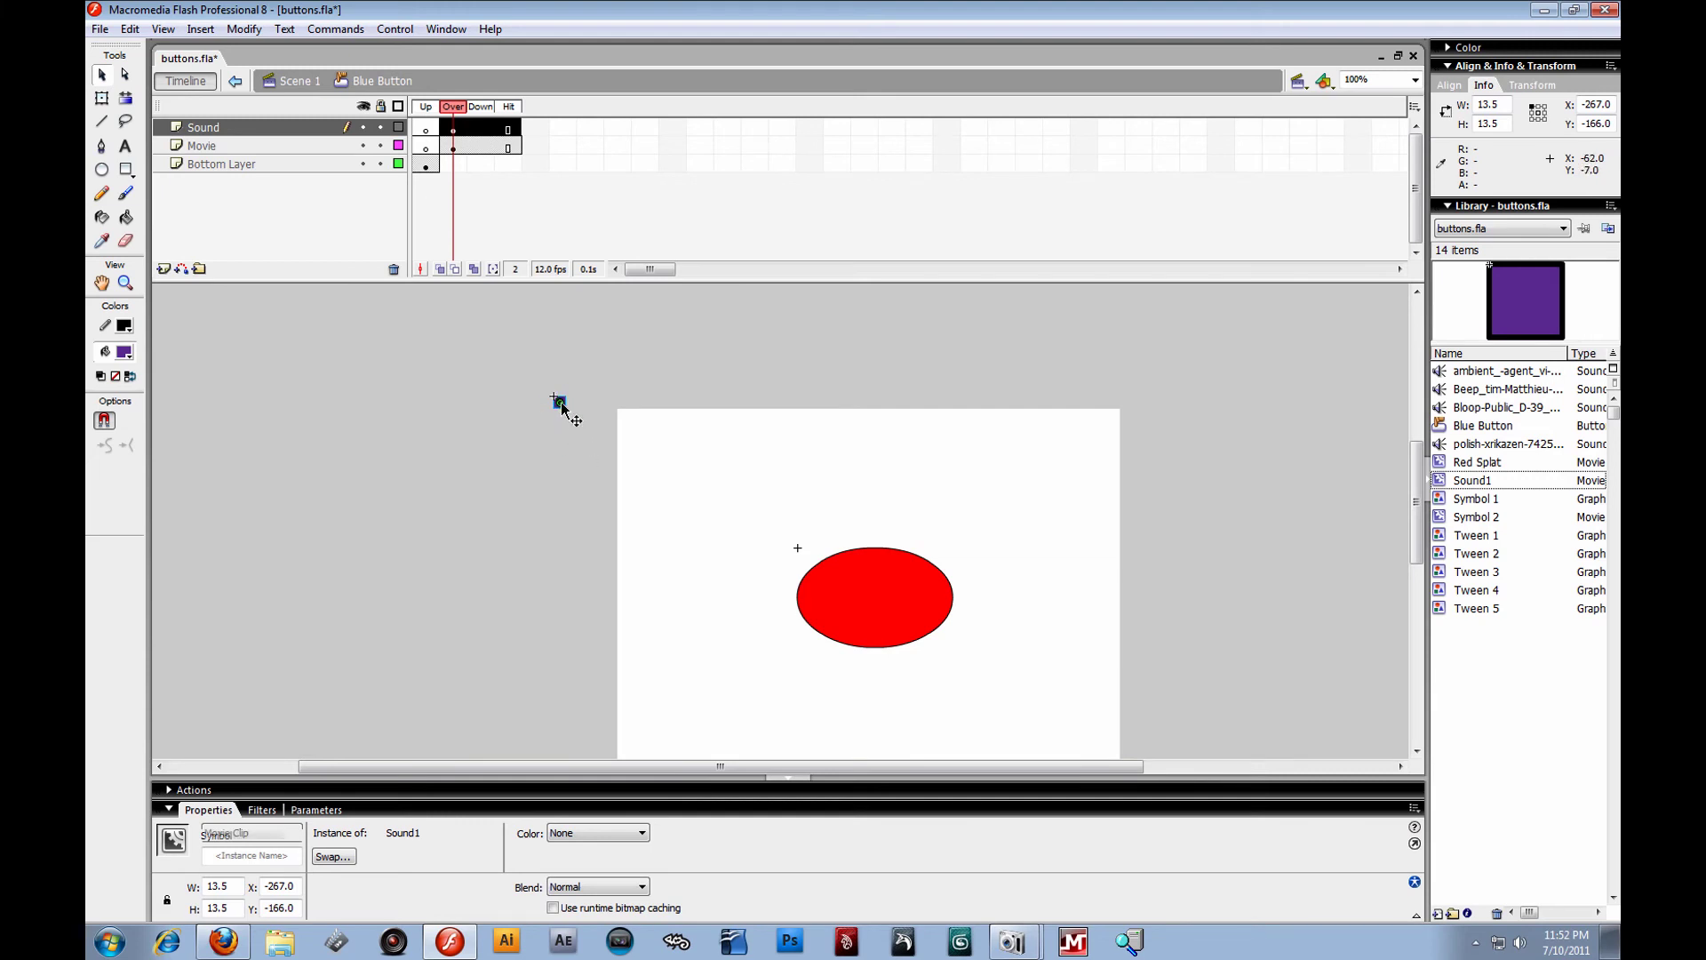
Open the Sound1 movie clip for editing in place within the Blue Button symbol.
double_click(560, 404)
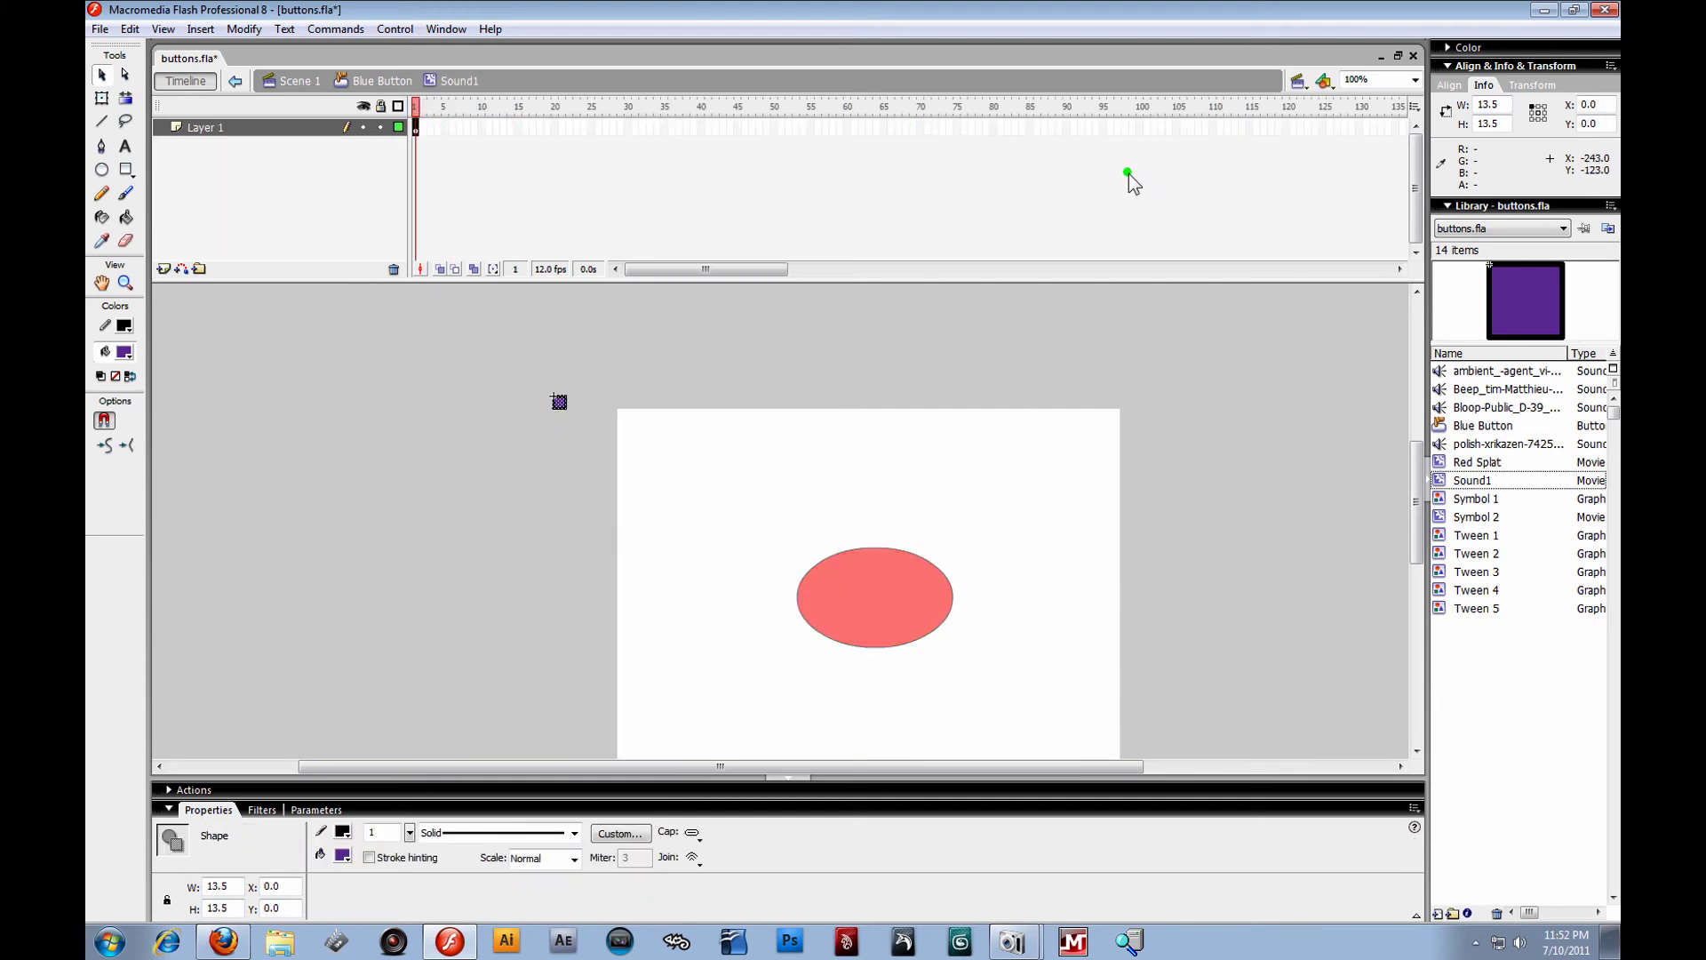
left_click(382, 81)
left_click_drag(536, 386, 577, 416)
double_click(560, 403)
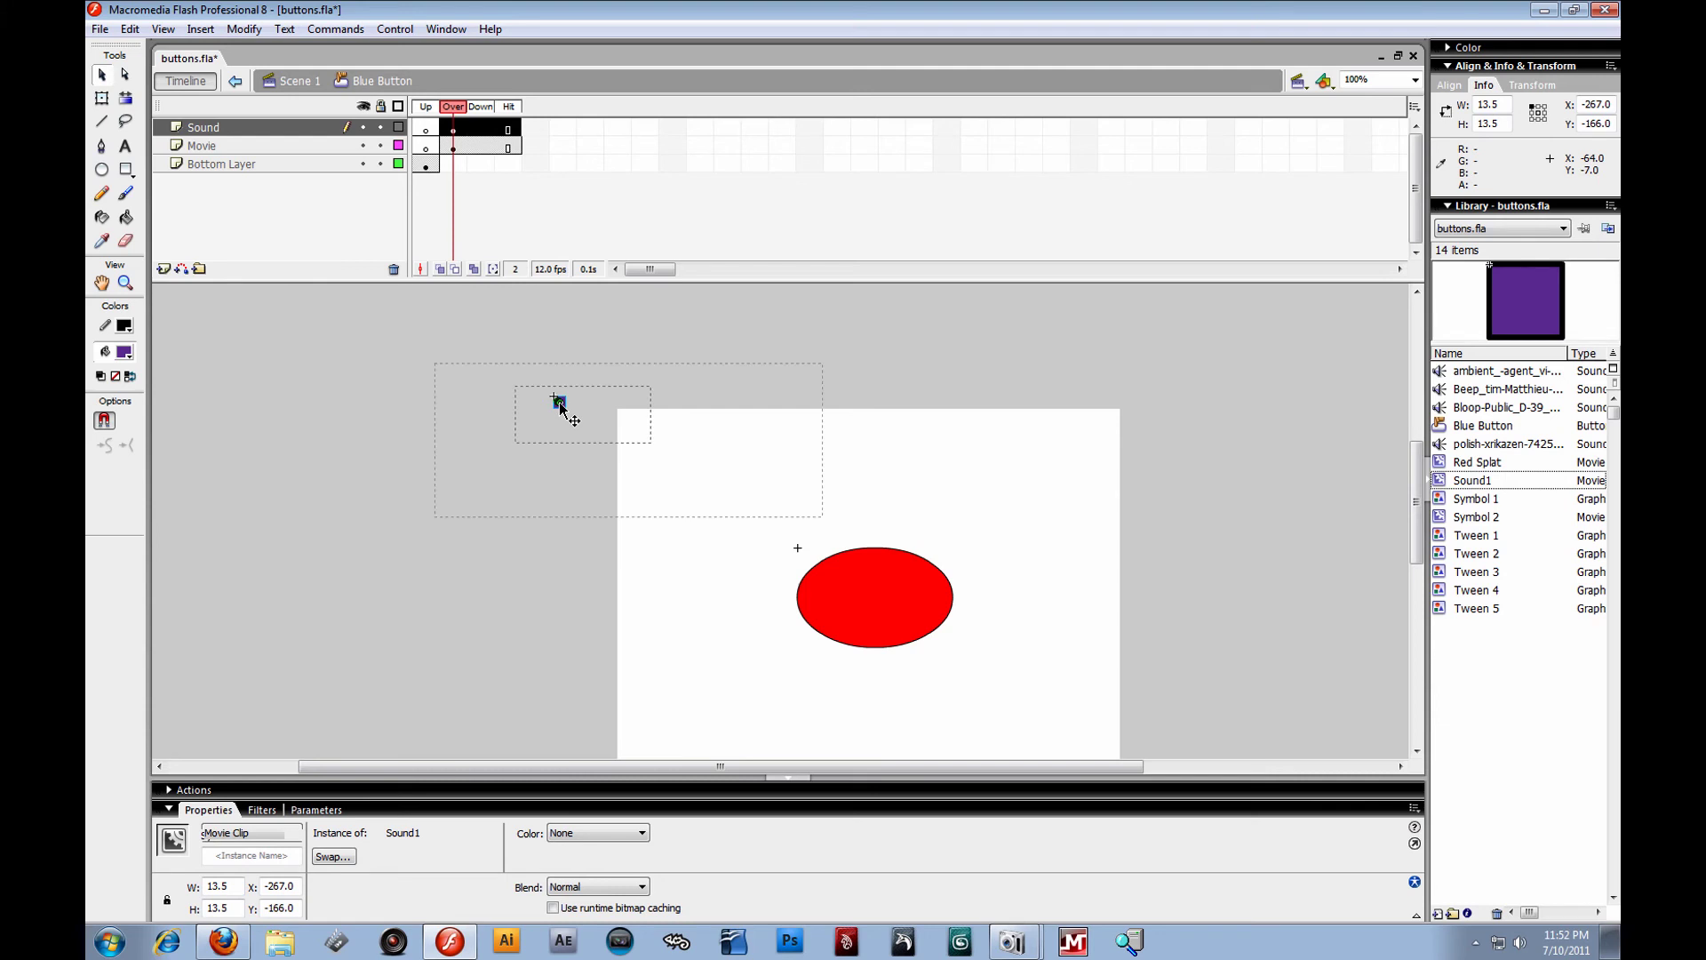
Add a layer above Layer 1 in Sound1 and place the polish sound on a keyframe at frame 5.
left_click(163, 269)
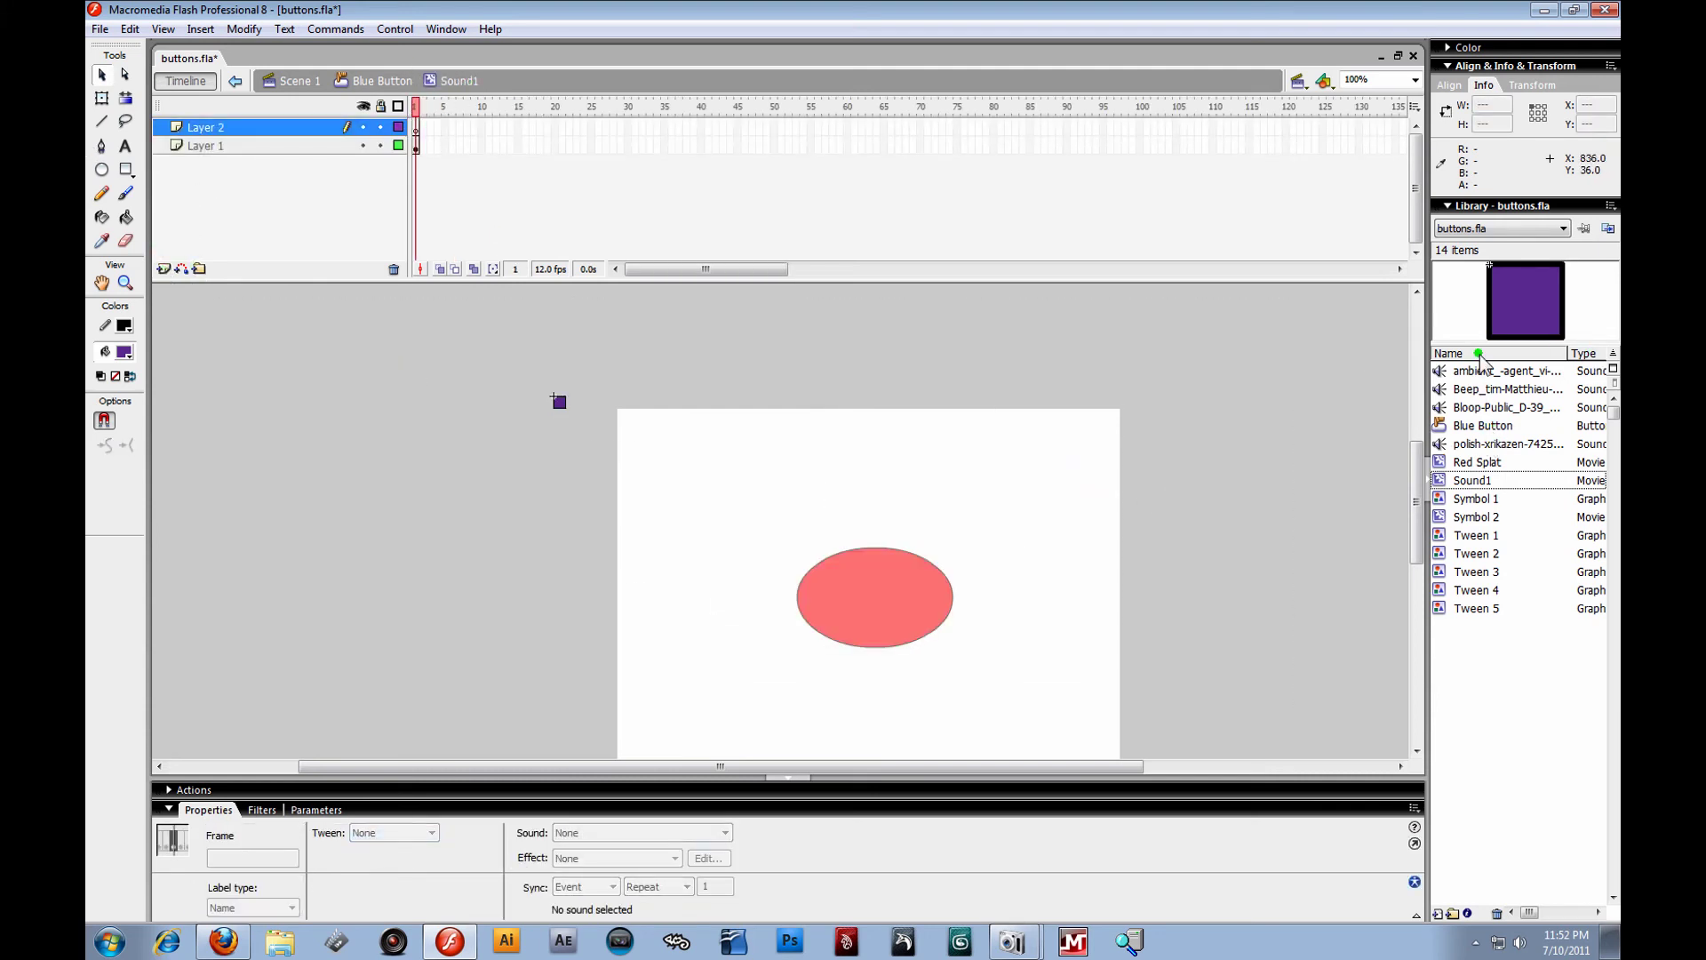
left_click(1509, 444)
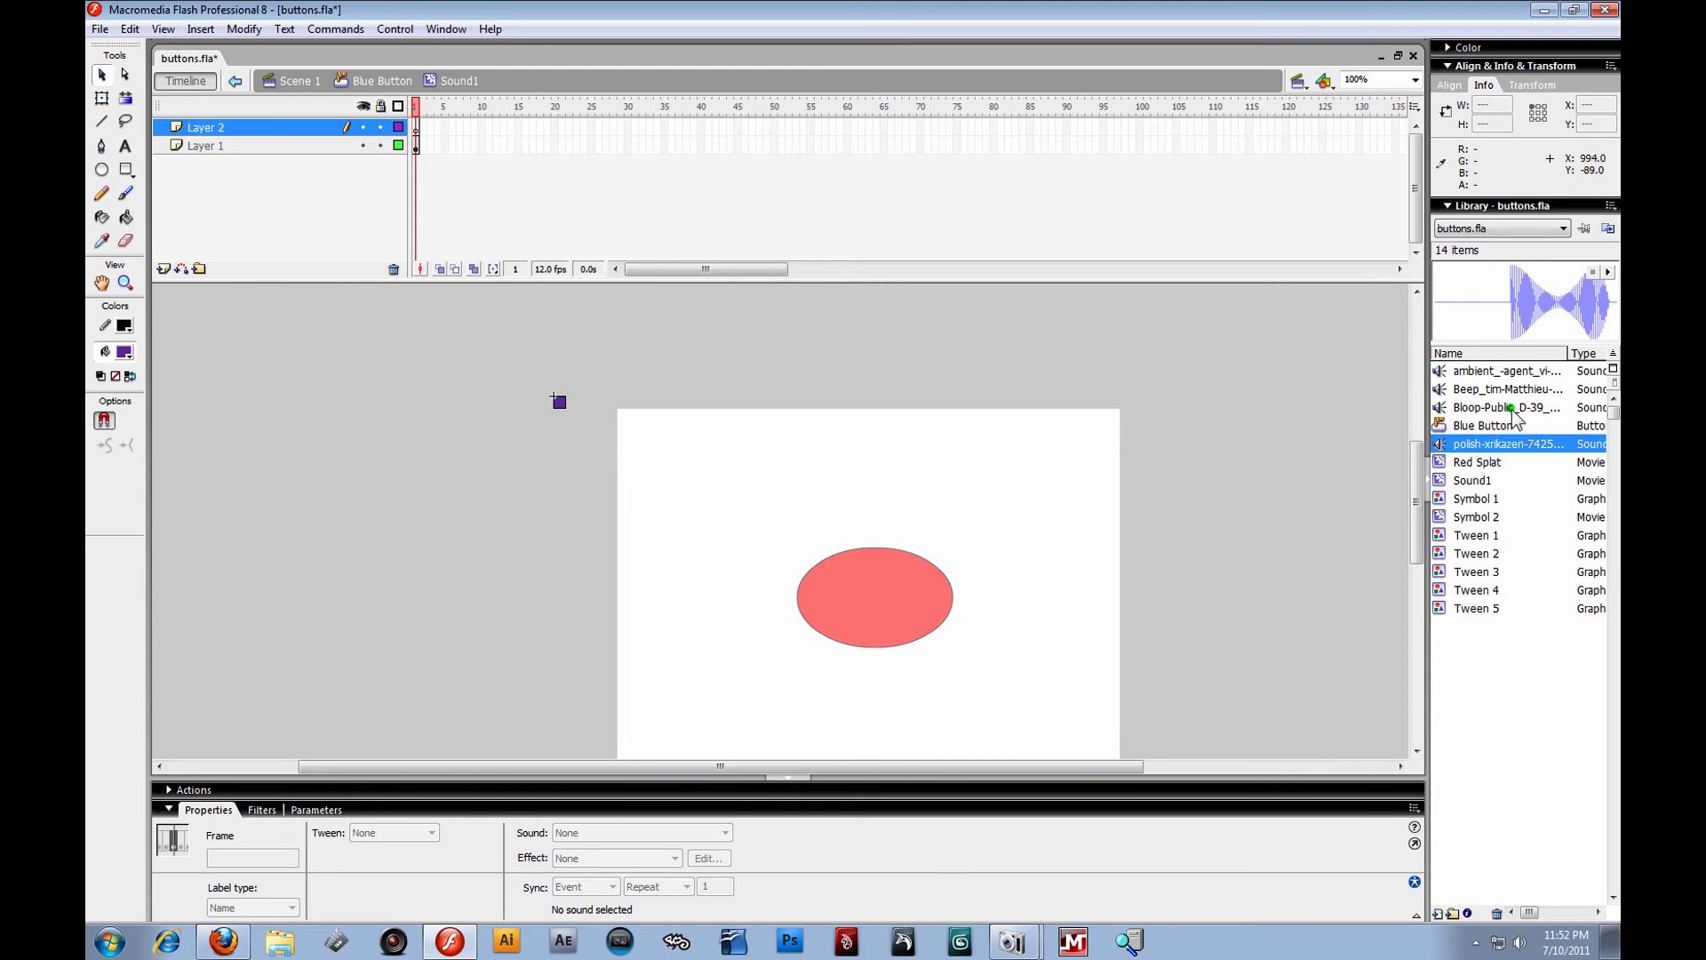
left_click_drag(1561, 307, 446, 127)
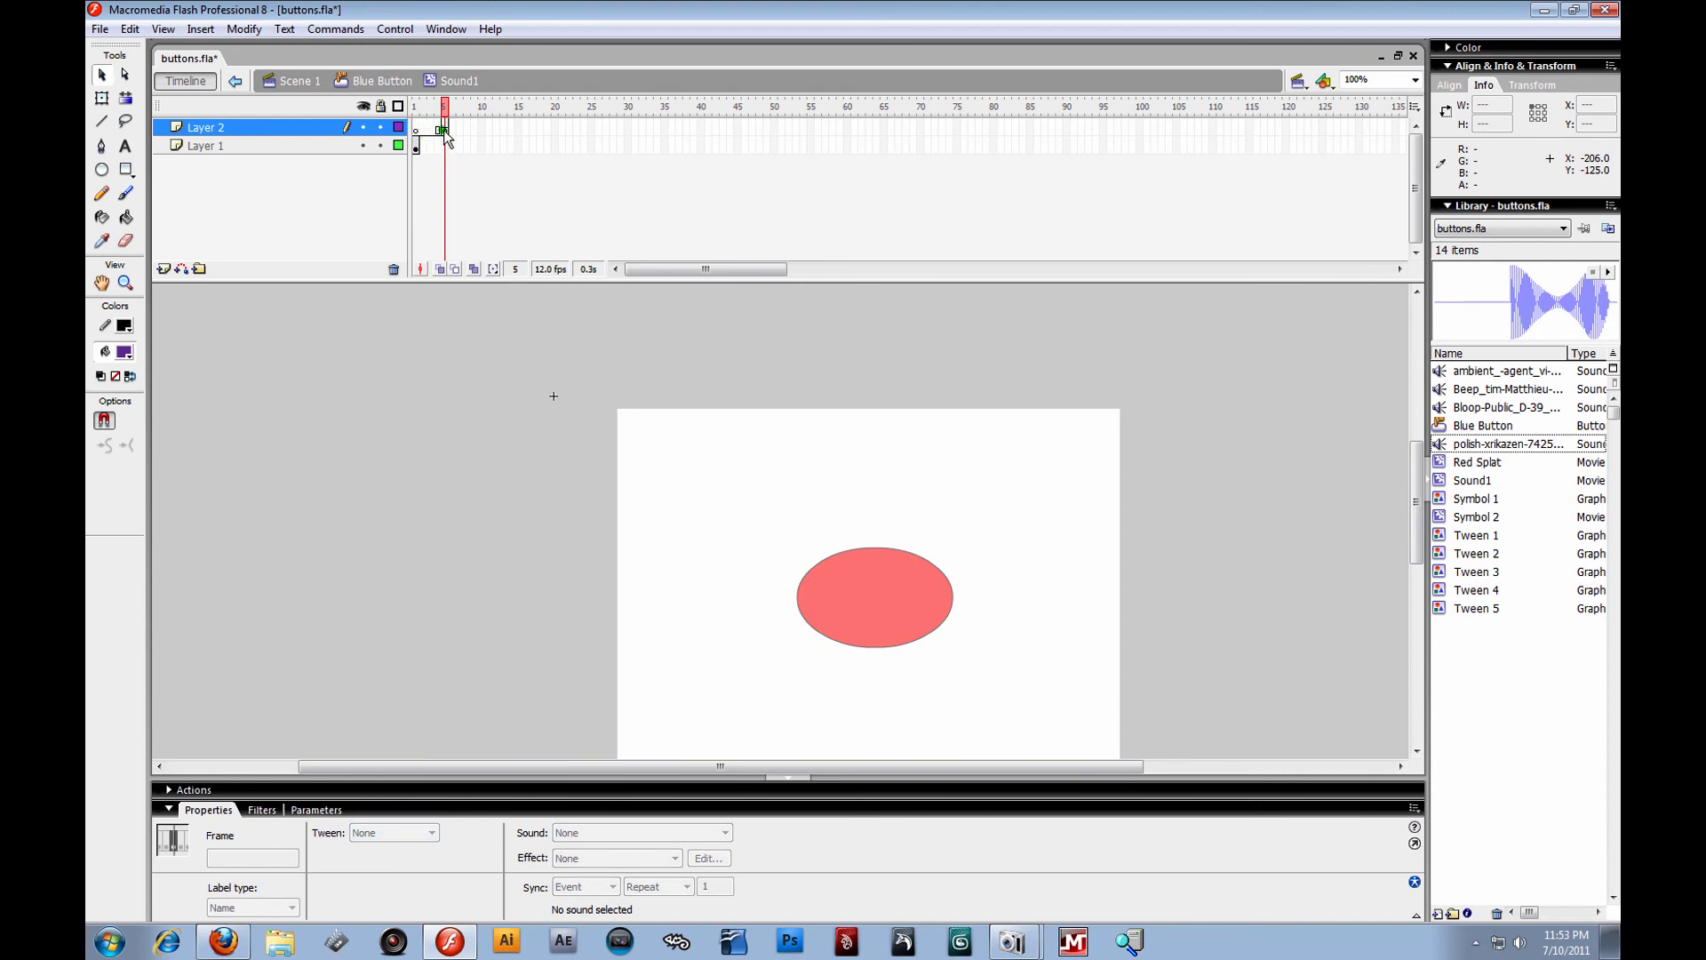
Extend Layer 2 to frame 25 to reveal the sound's length, and trim the surplus frames after frame 7.
left_click_drag(451, 130, 589, 128)
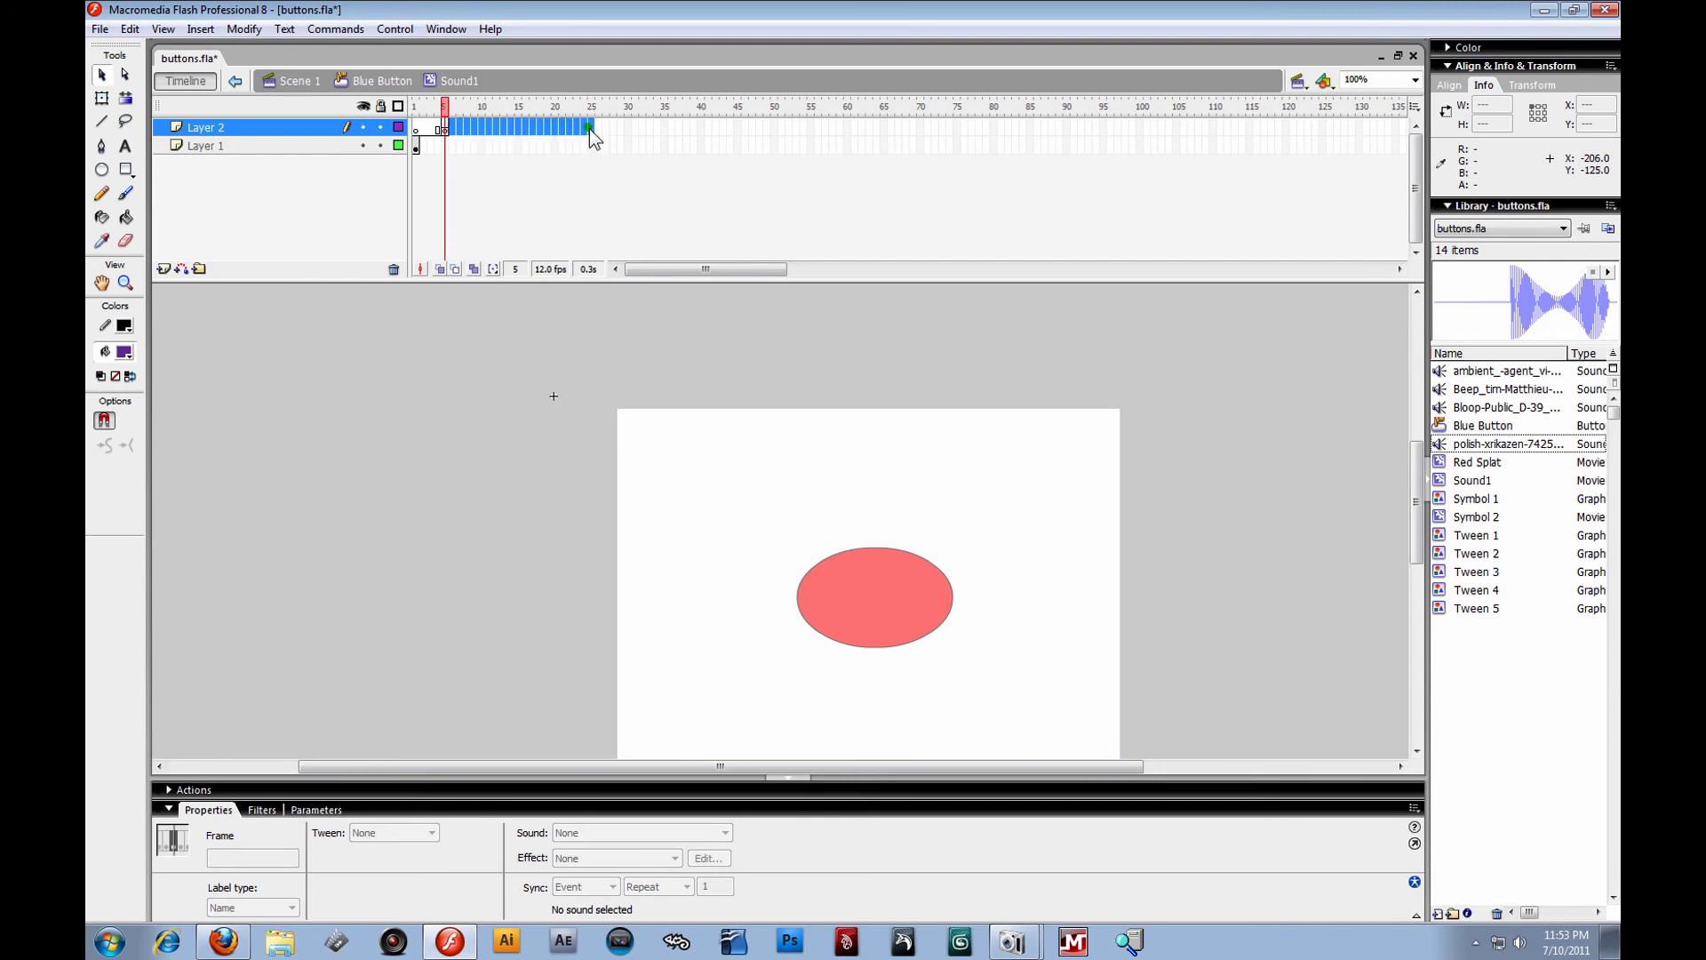
right_click(589, 128)
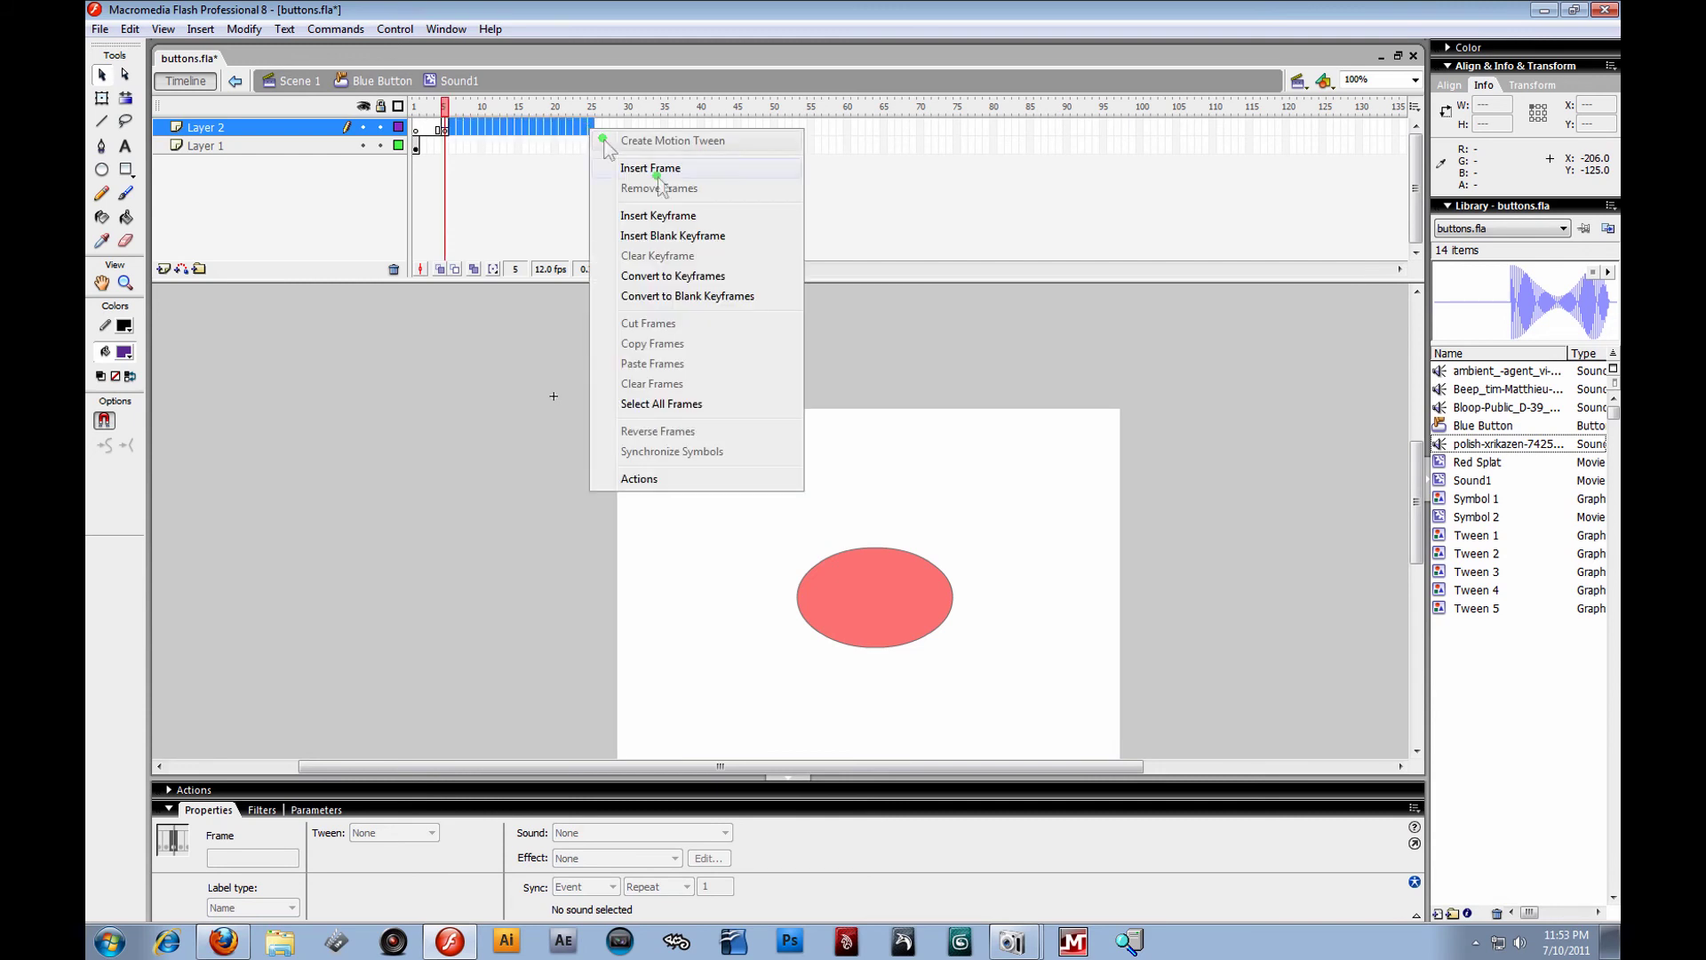
left_click(675, 167)
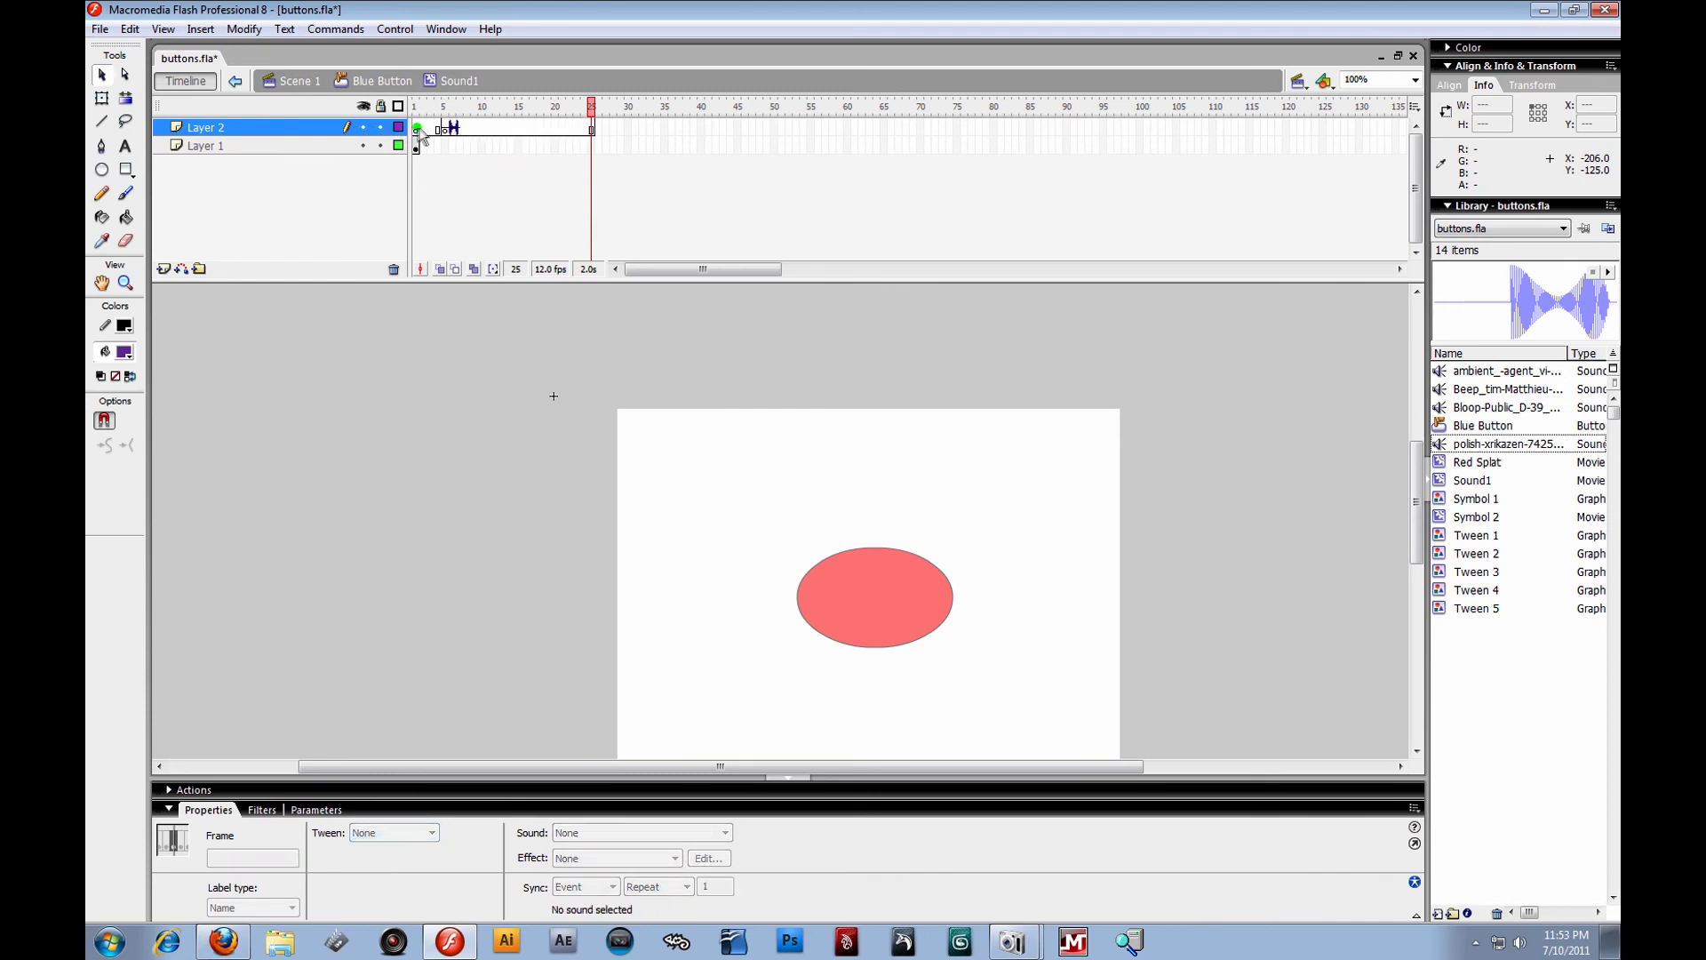
left_click_drag(608, 135, 480, 137)
right_click(480, 138)
left_click(569, 180)
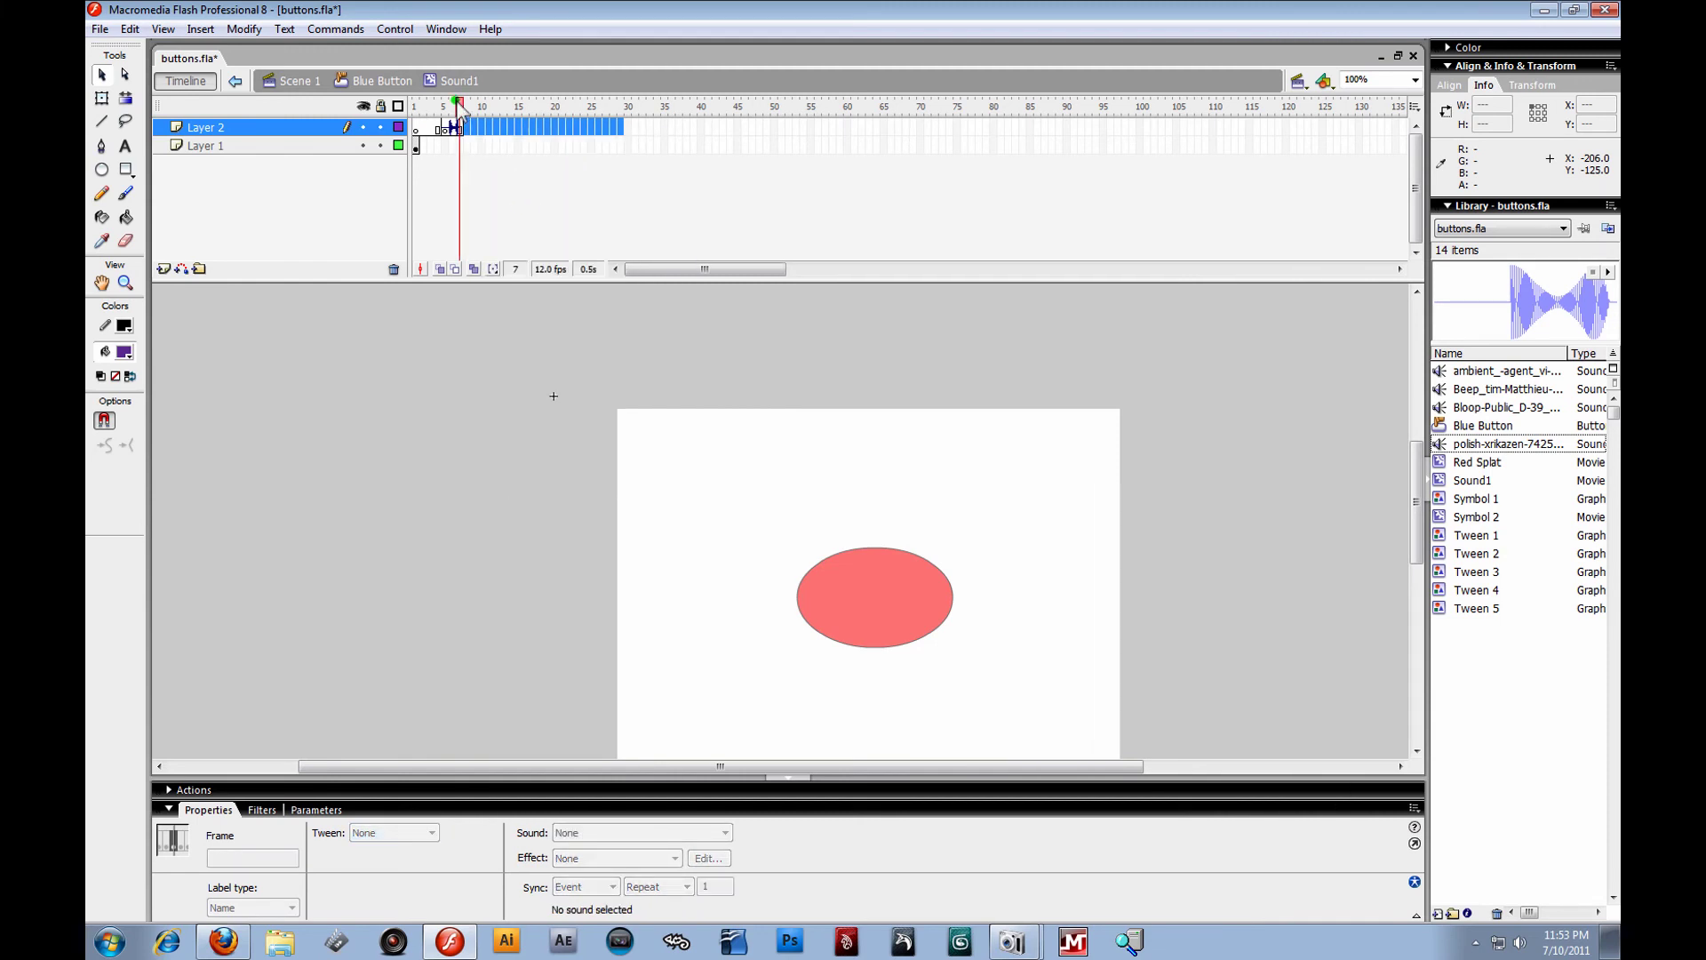
Scrub through the Sound1 timeline from frame 1 to frame 7 and play it to check the sound.
left_click(409, 106)
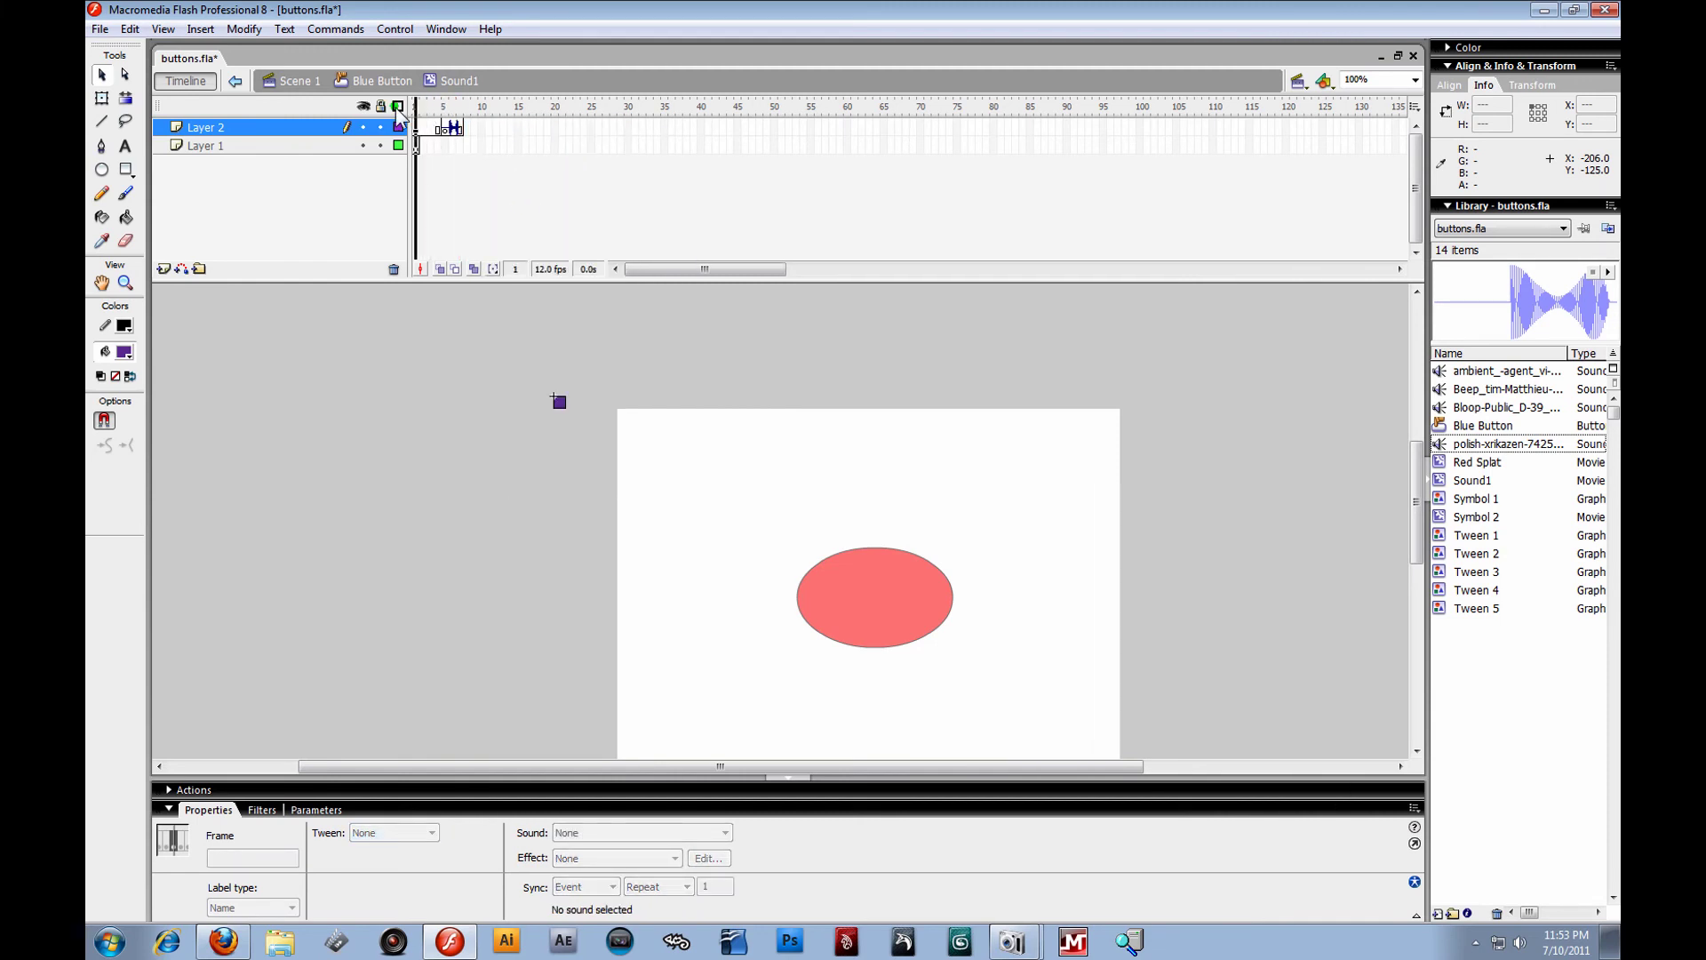
left_click_drag(414, 106, 475, 125)
key("Return")
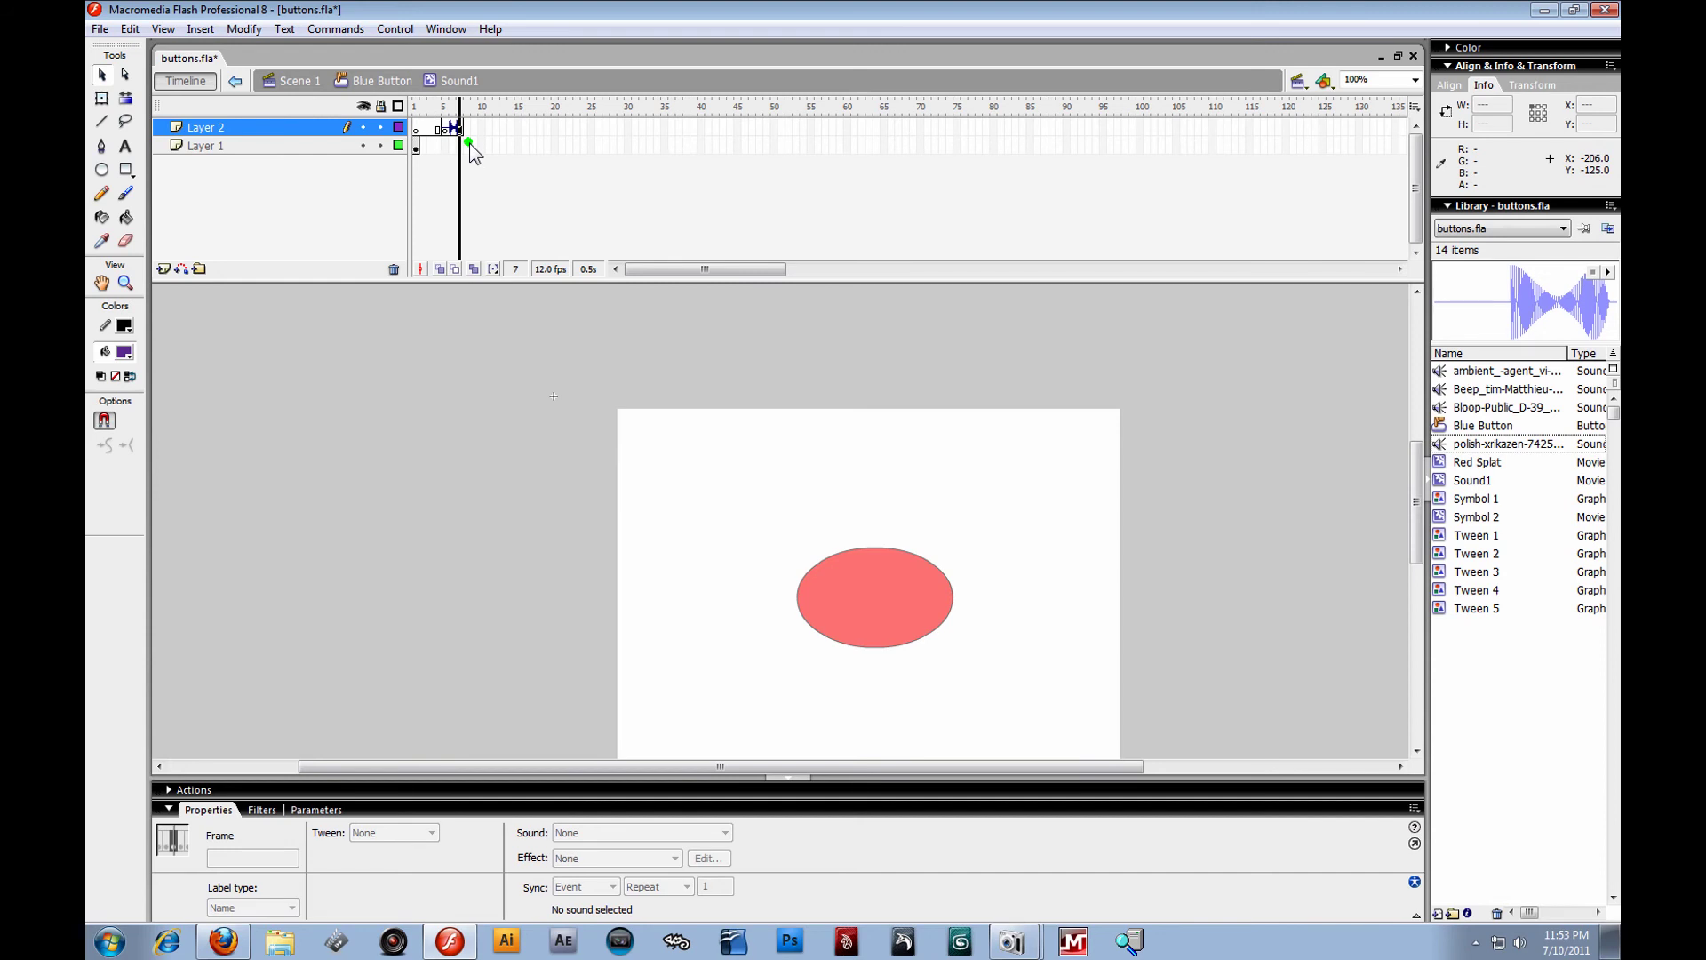
mouse_move(470, 143)
left_mouse_down()
mouse_move(414, 149)
mouse_move(473, 158)
mouse_move(458, 153)
left_mouse_up()
Return to Scene 1 and preview the movie as Flash, testing the button's rollover before closing the preview.
left_click(296, 81)
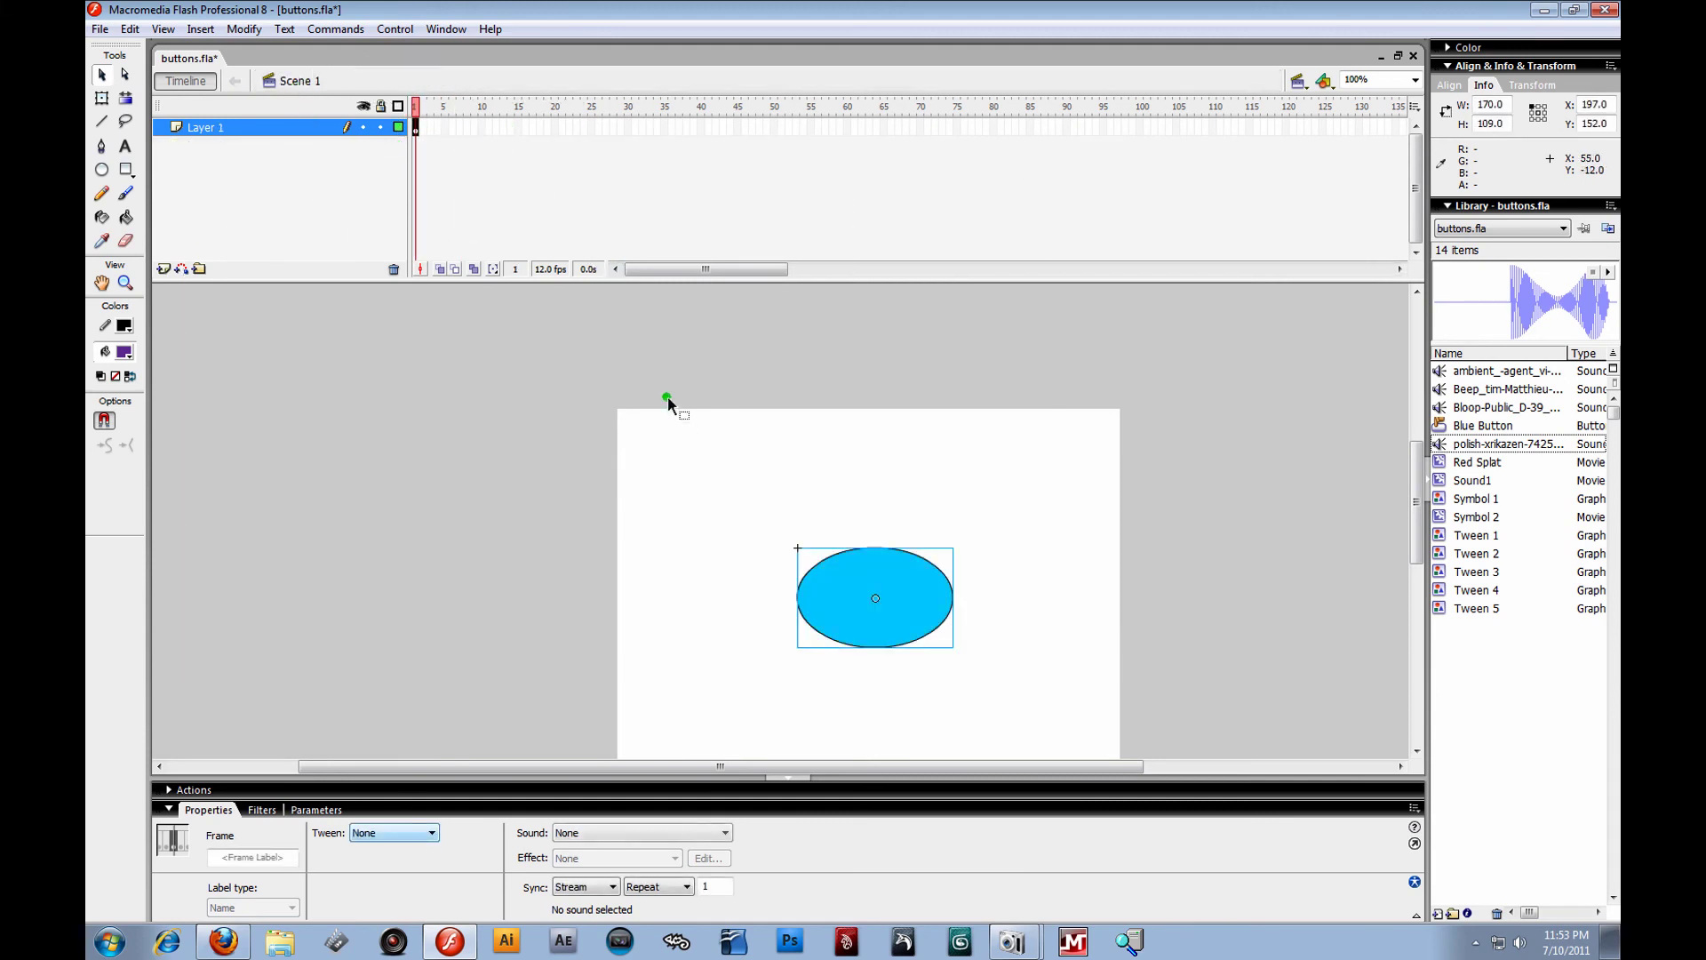
left_click(99, 29)
mouse_move(191, 374)
left_click(430, 396)
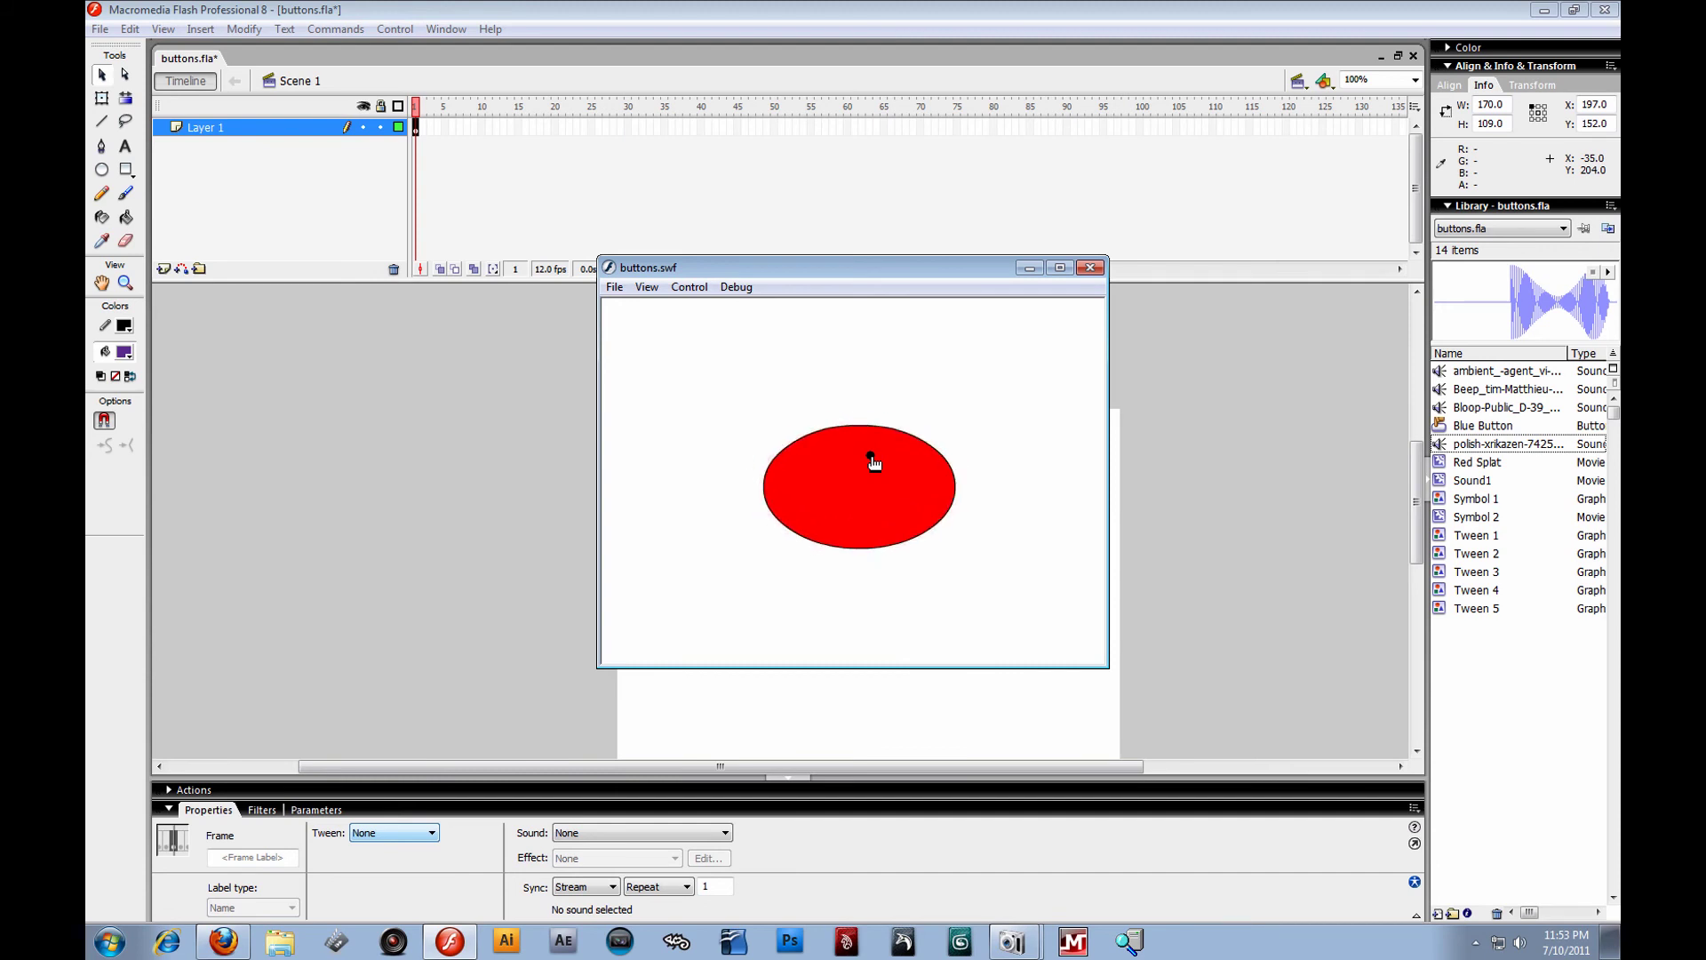
left_click(1089, 267)
Open Blue Button and, from its Sound layer's Over frame, open the Sound1 movie clip for editing in place.
double_click(880, 604)
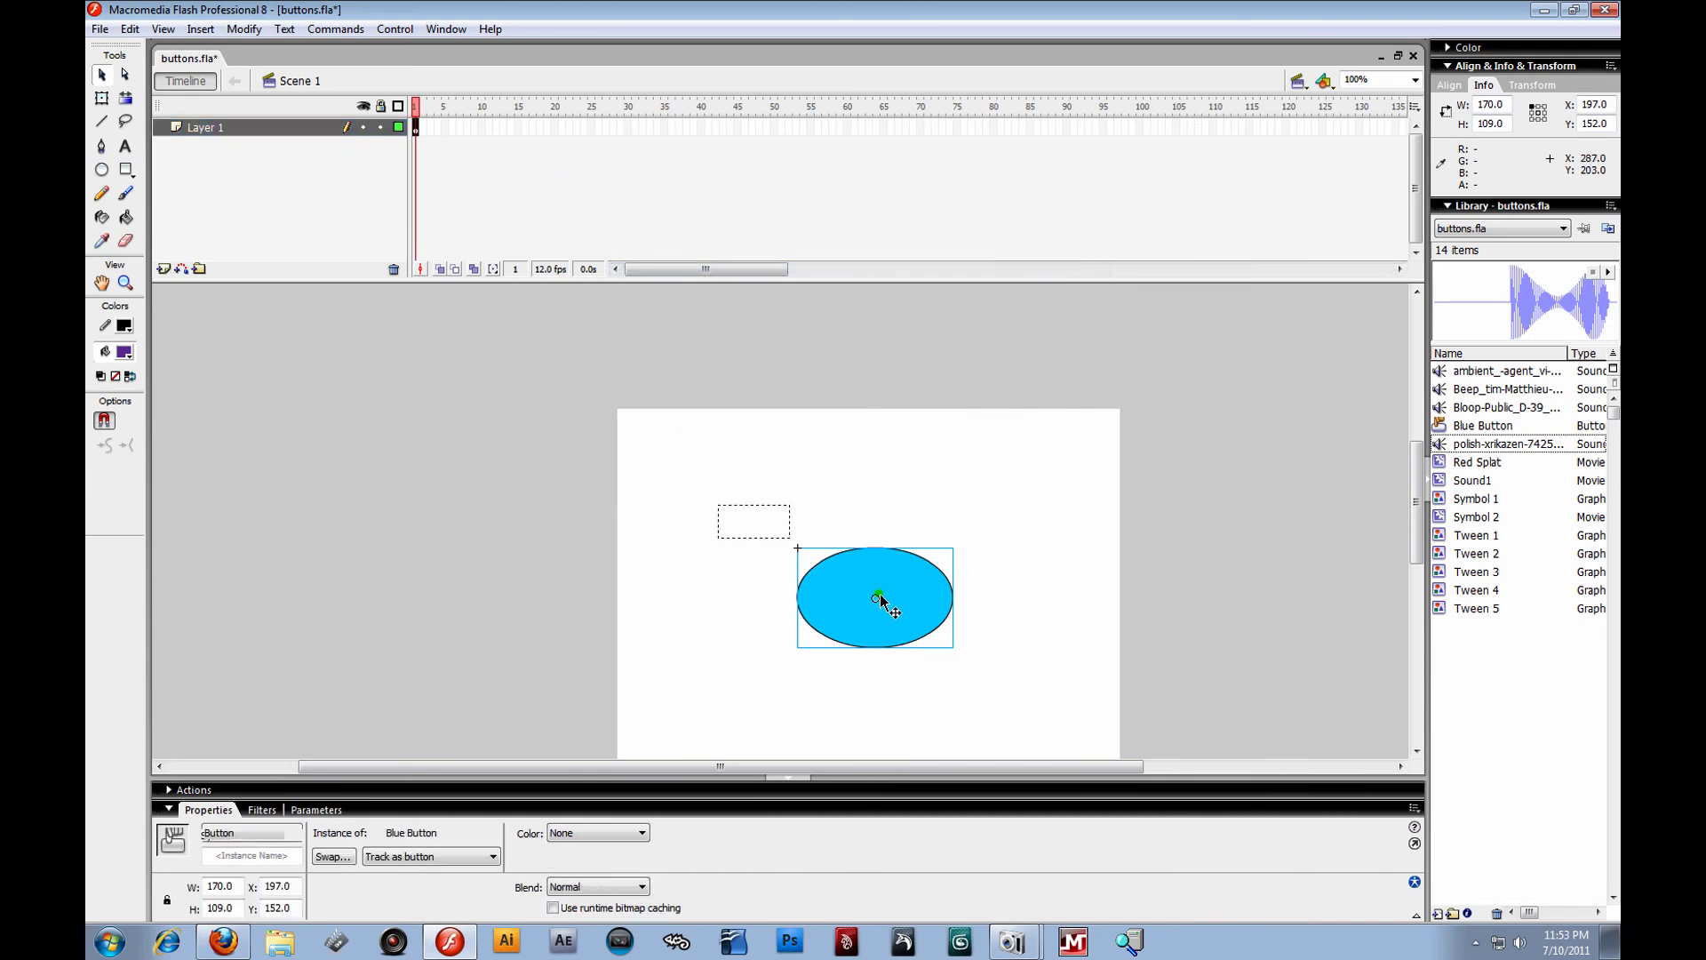
left_click(452, 129)
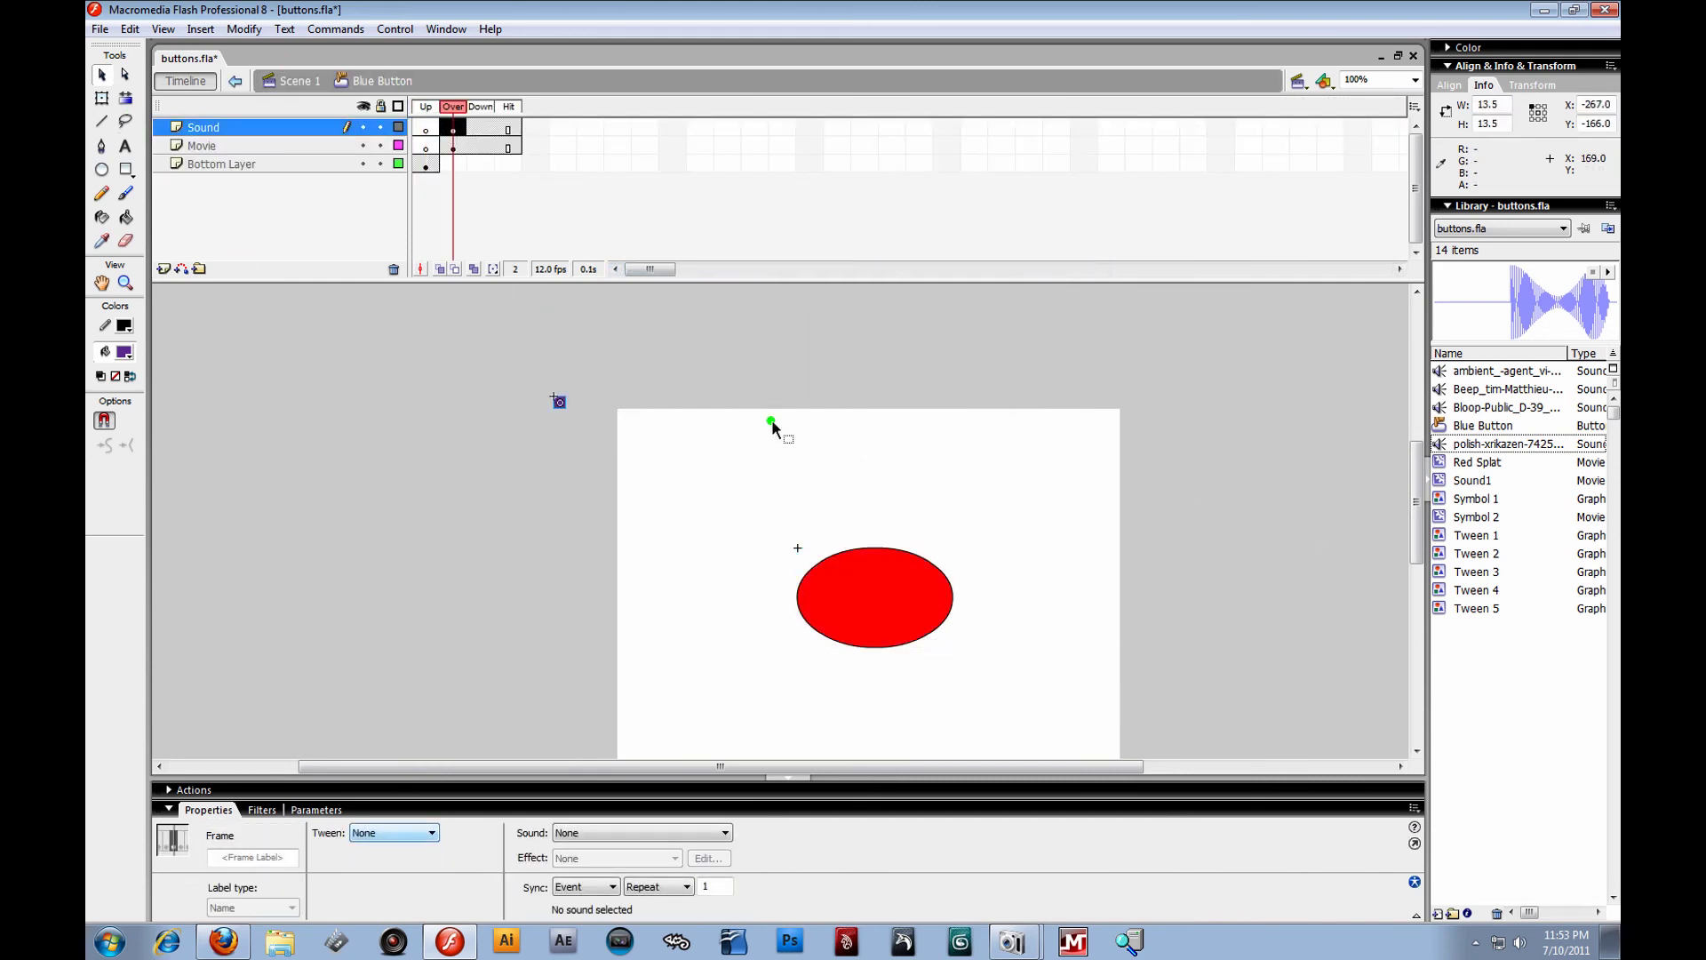
double_click(560, 403)
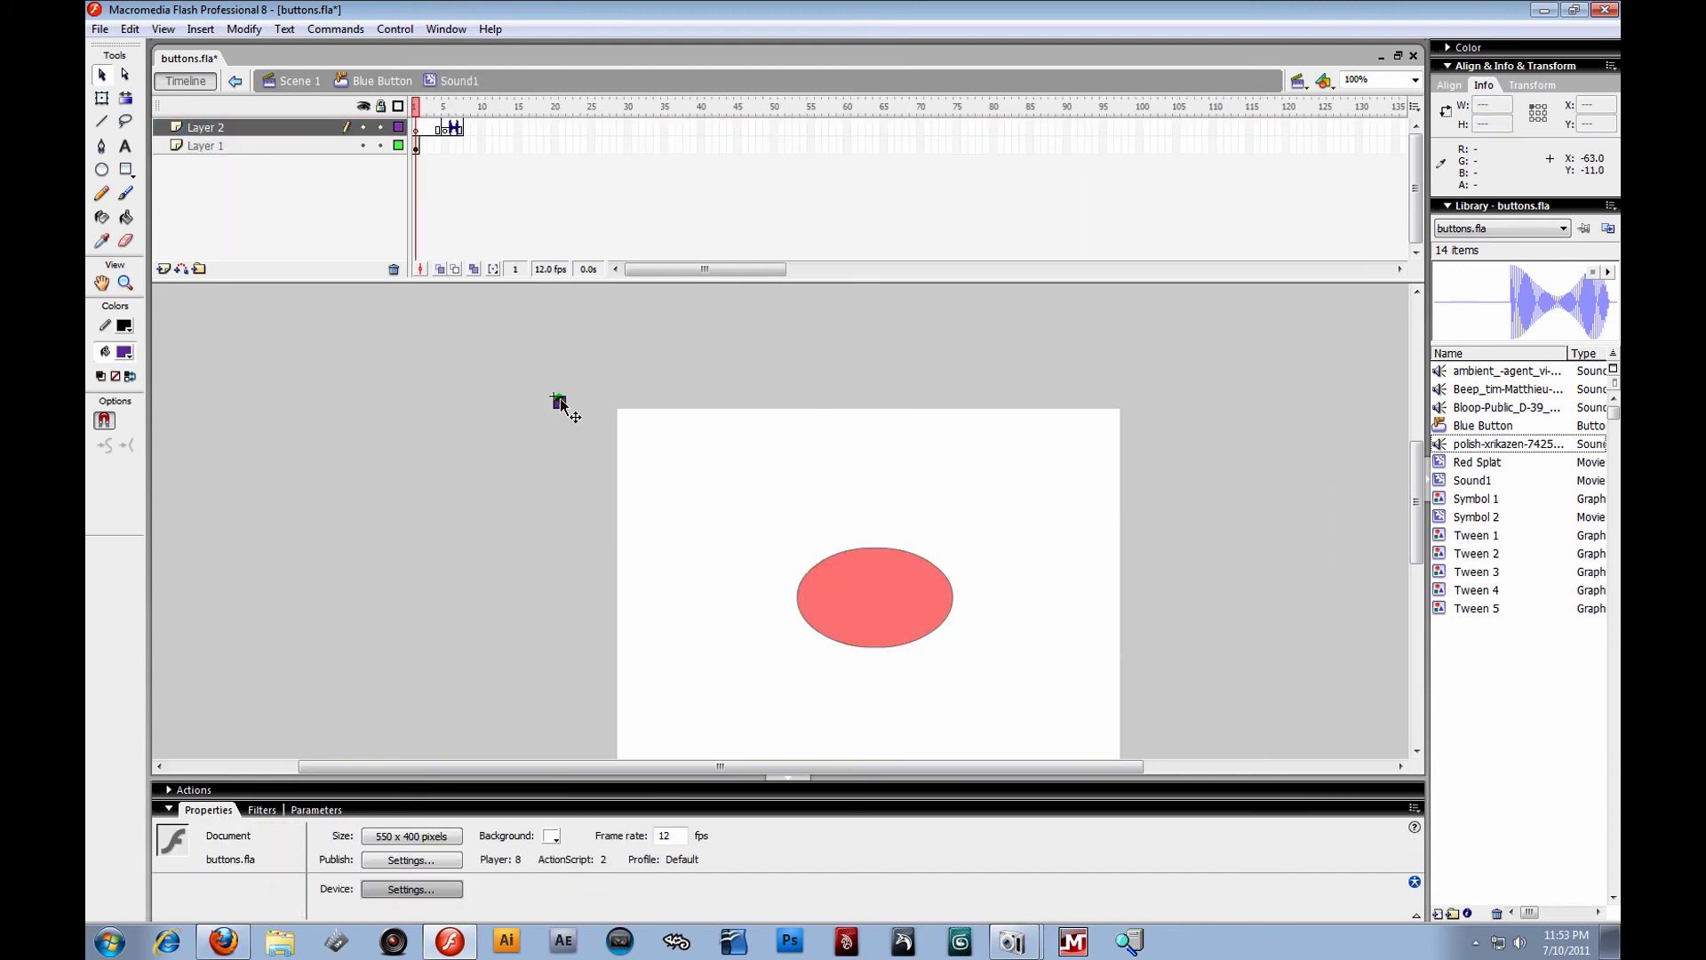
Add a new layer above Layer 2 in Sound1 and name it Actions.
left_click(163, 269)
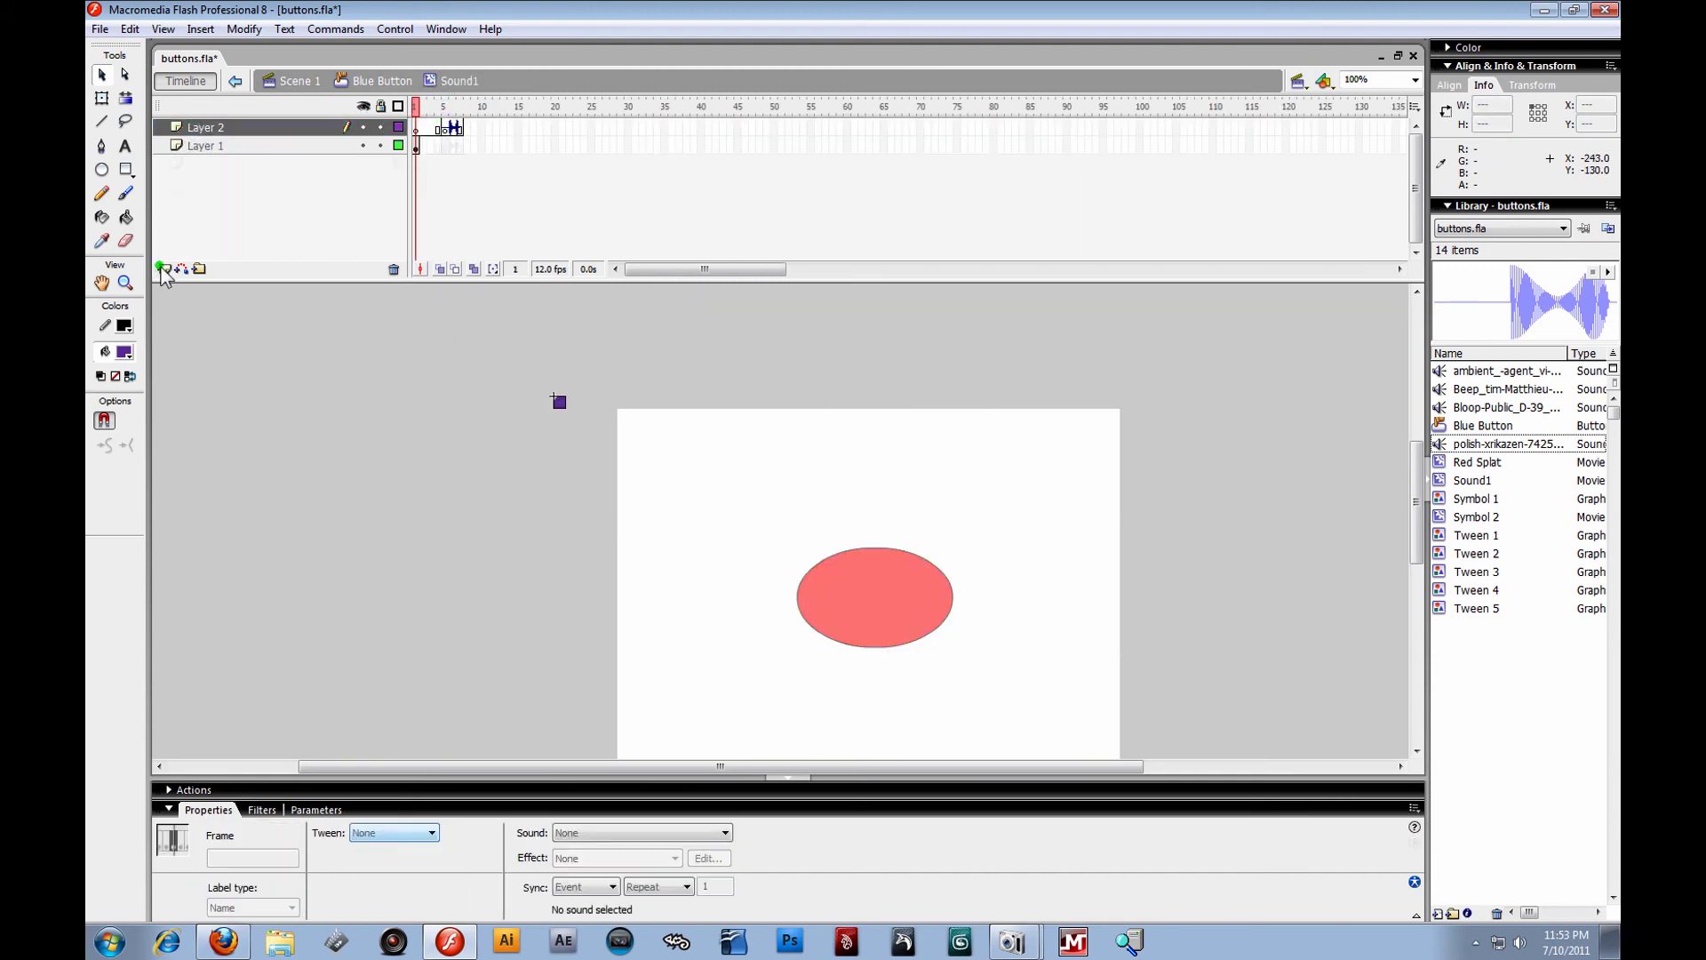
double_click(247, 128)
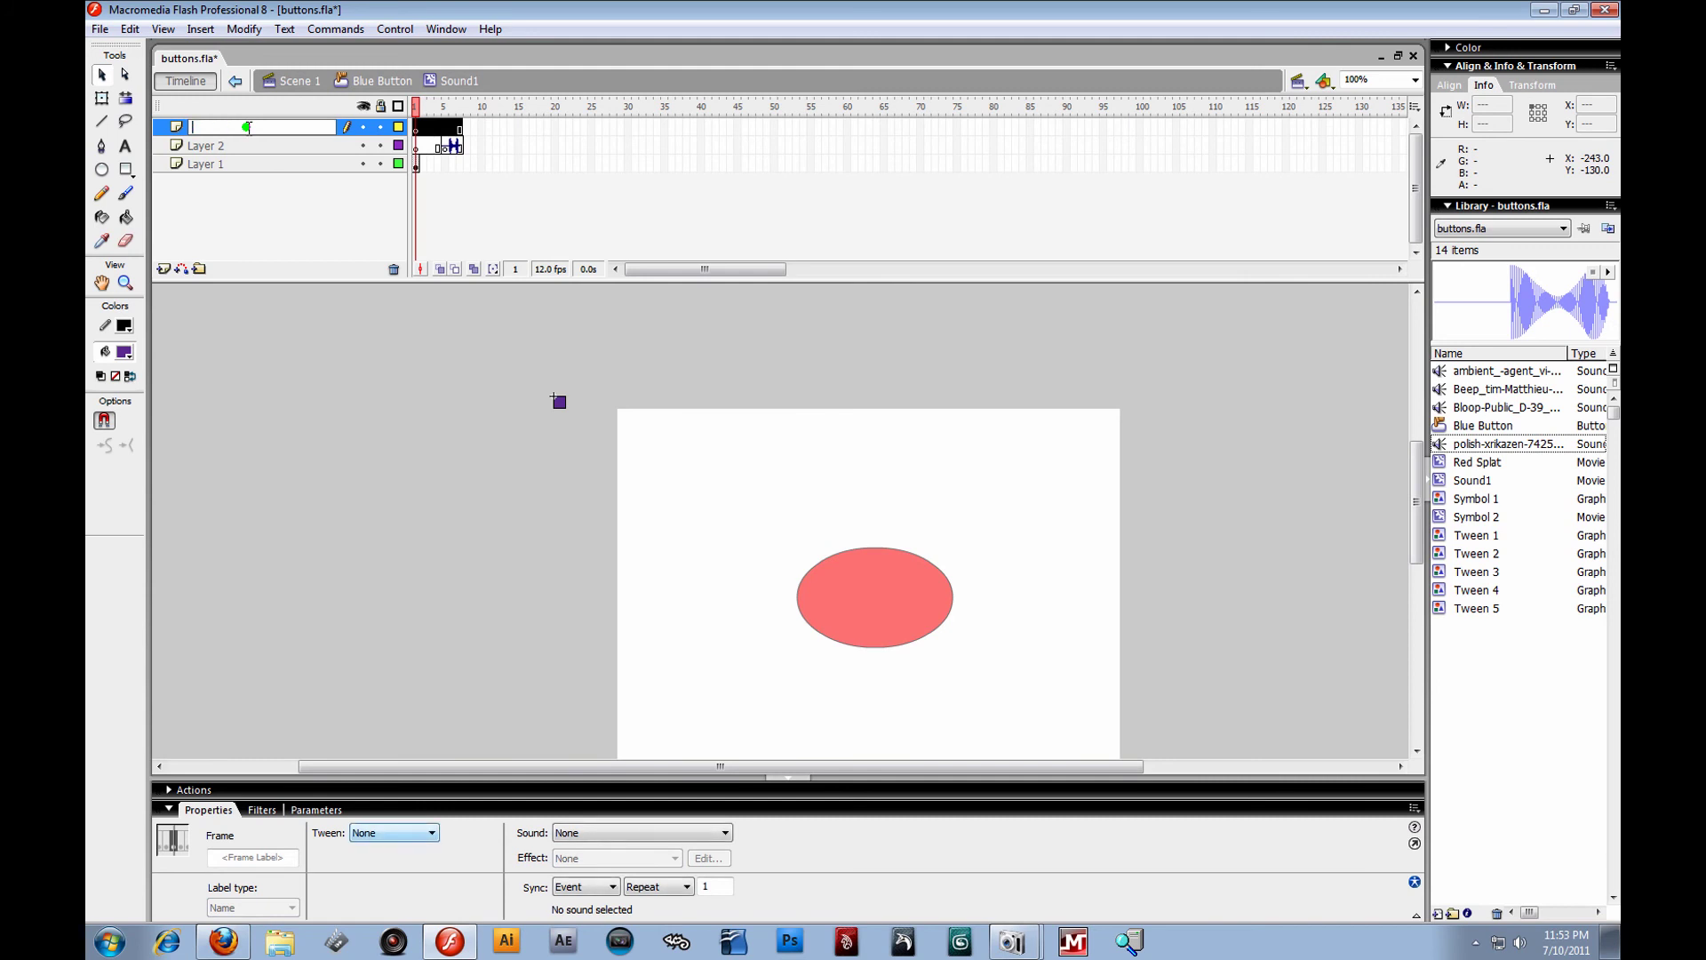
type("Actions")
key("Return")
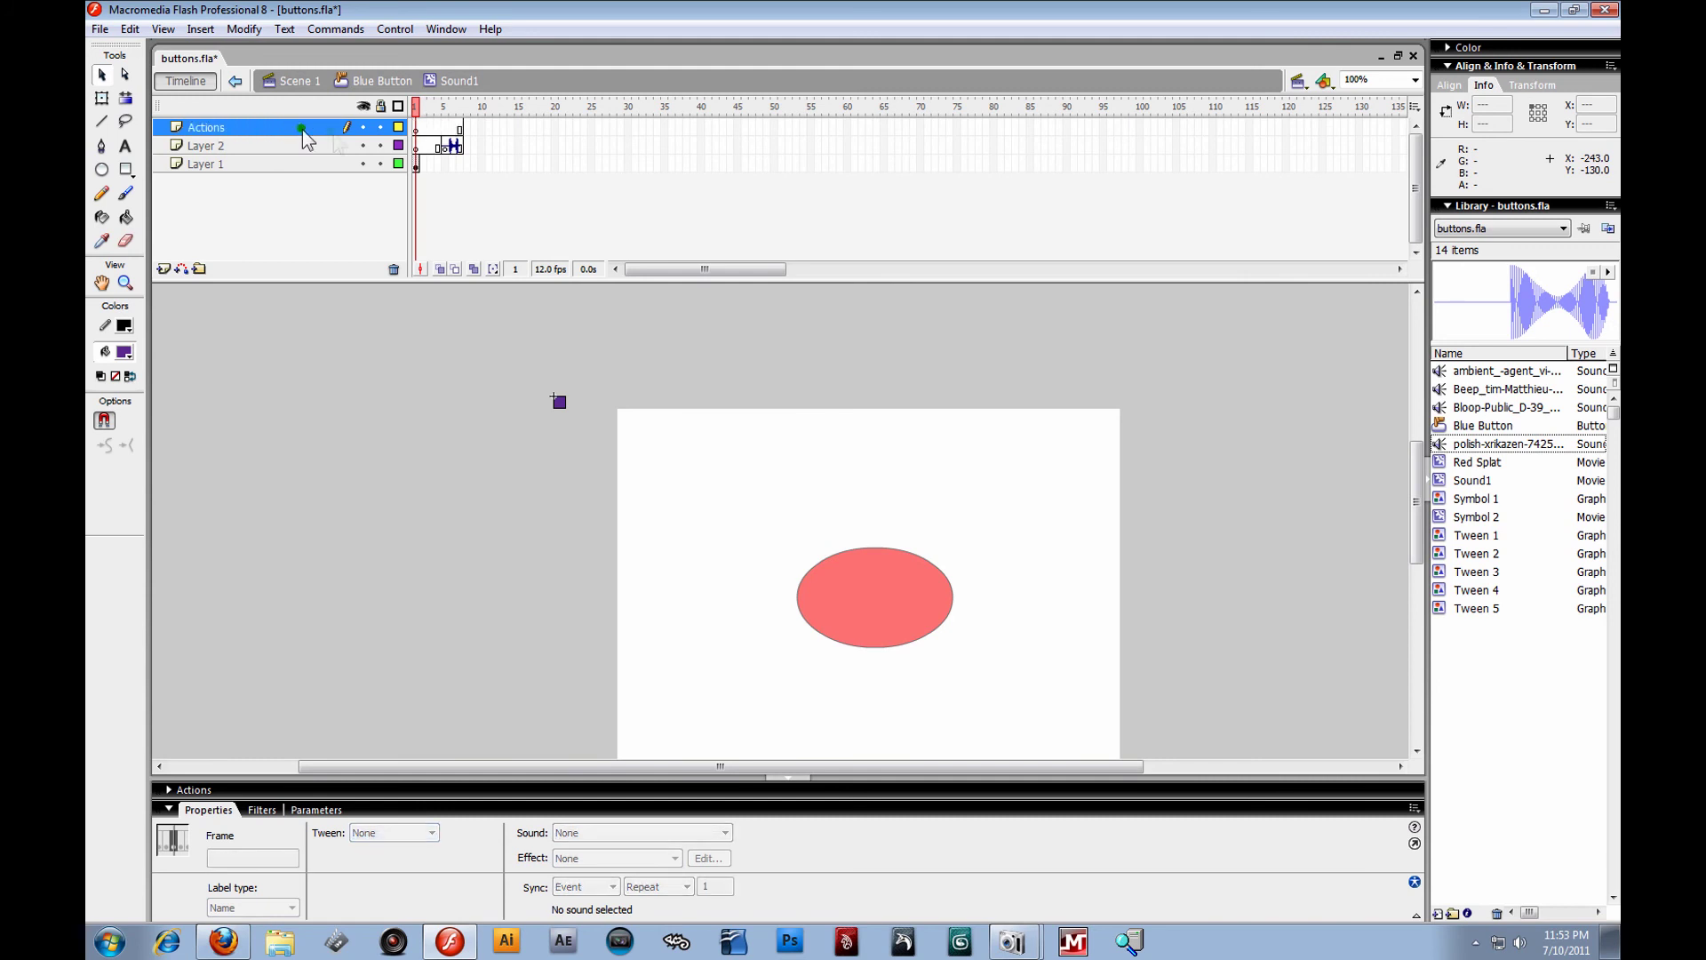
Insert a keyframe at frame 8 of the Actions layer.
left_click(463, 126)
right_click(466, 126)
left_click(554, 229)
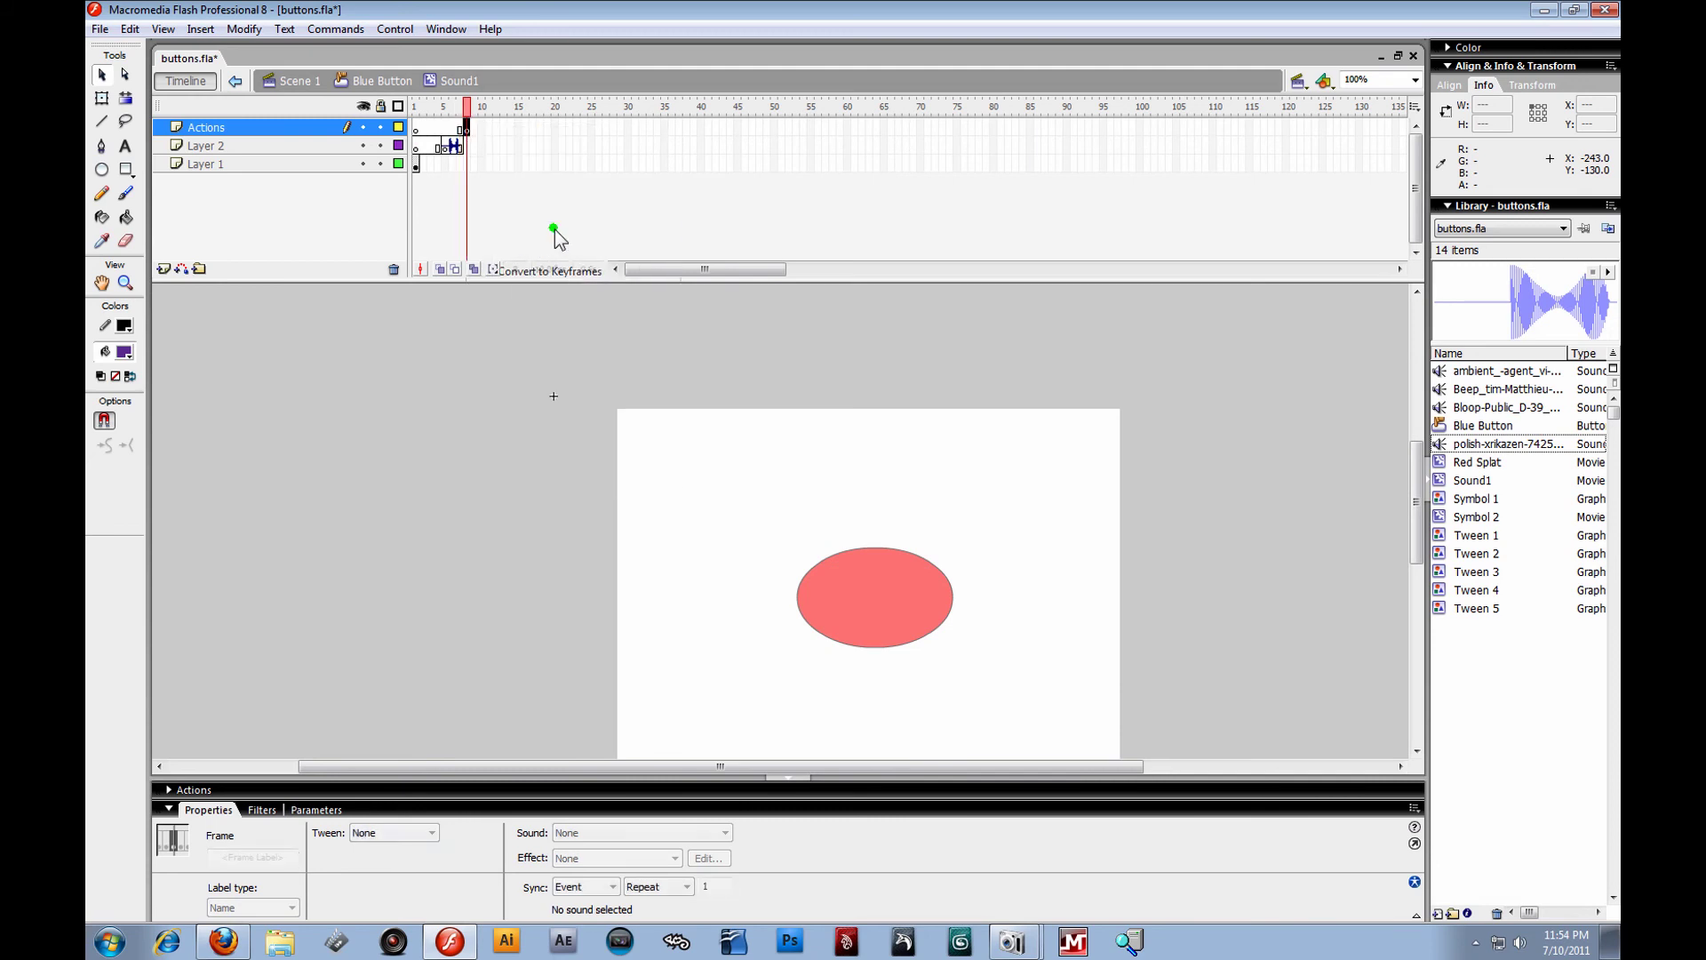
left_click(549, 226)
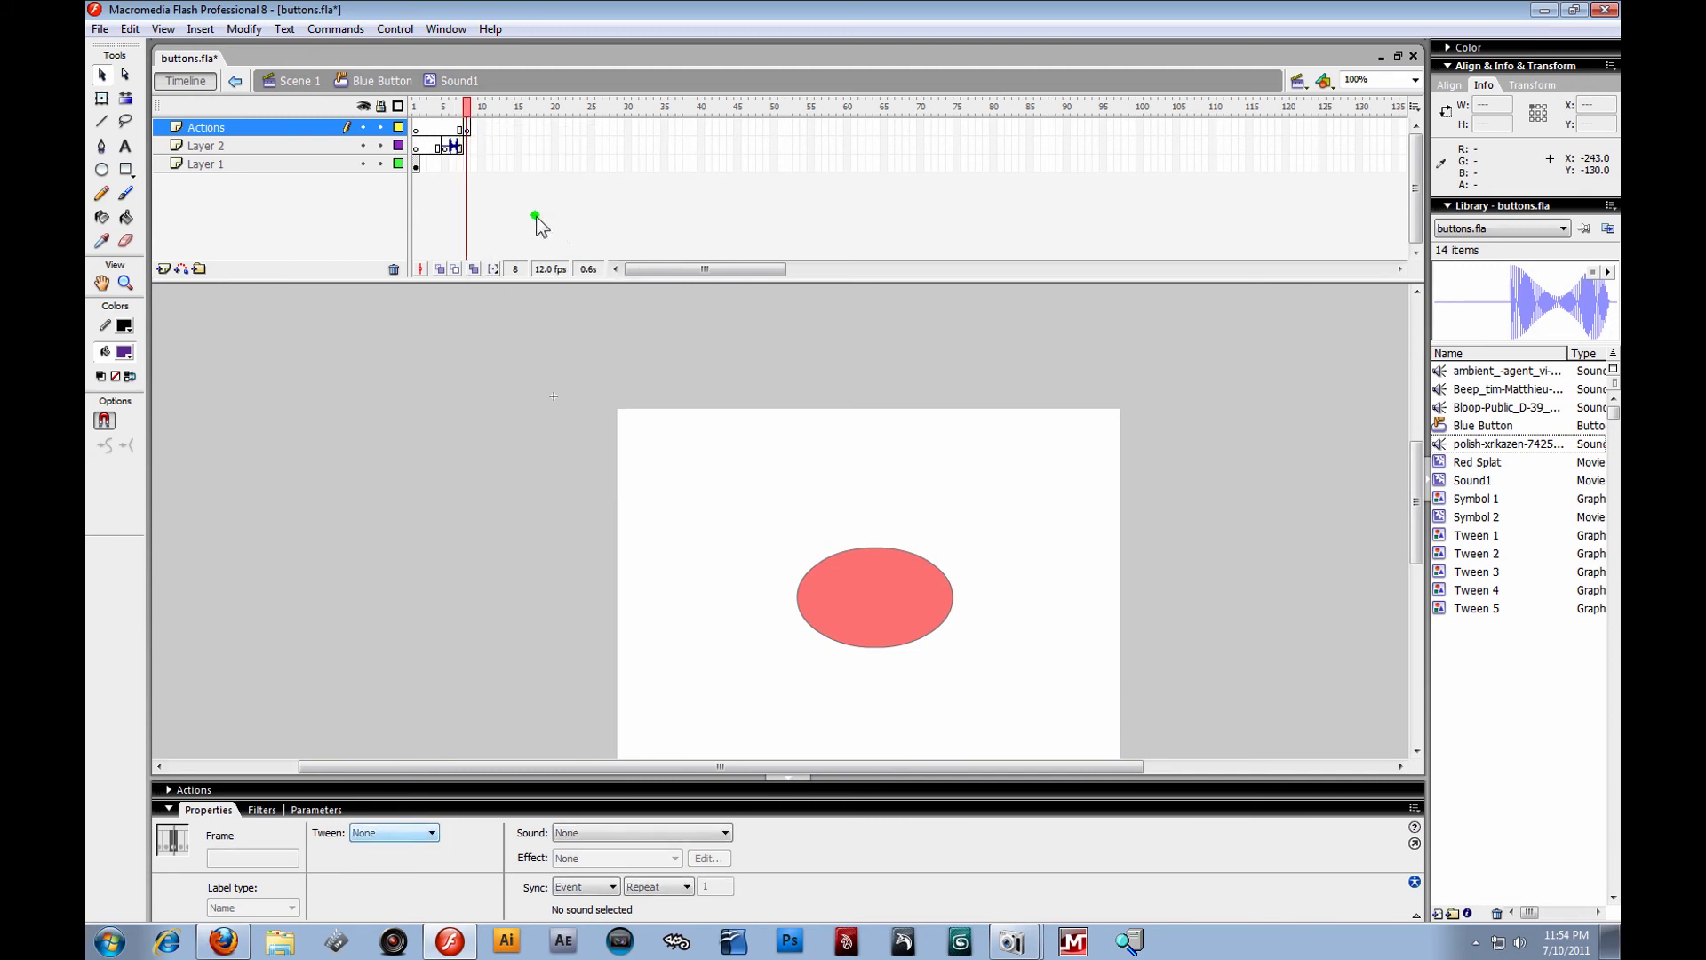
Add a stop(); timeline control action to frame 8 of the Actions layer and collapse the script editor.
left_click(465, 126)
right_click(469, 130)
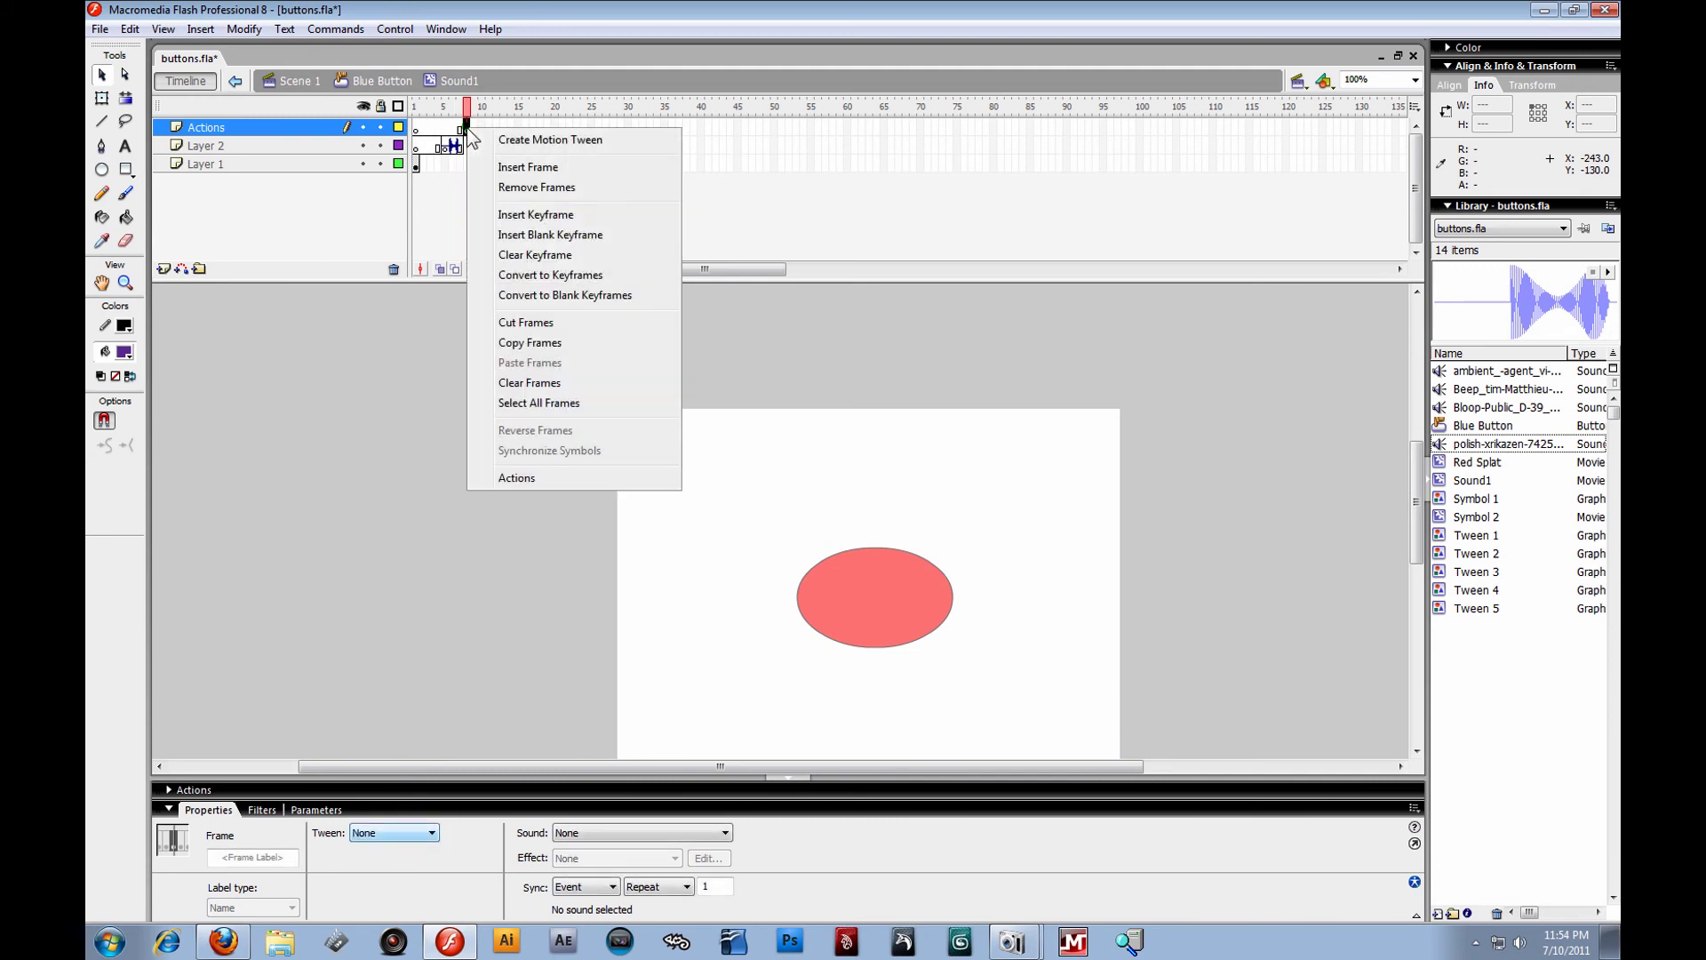
left_click(545, 471)
left_click(358, 464)
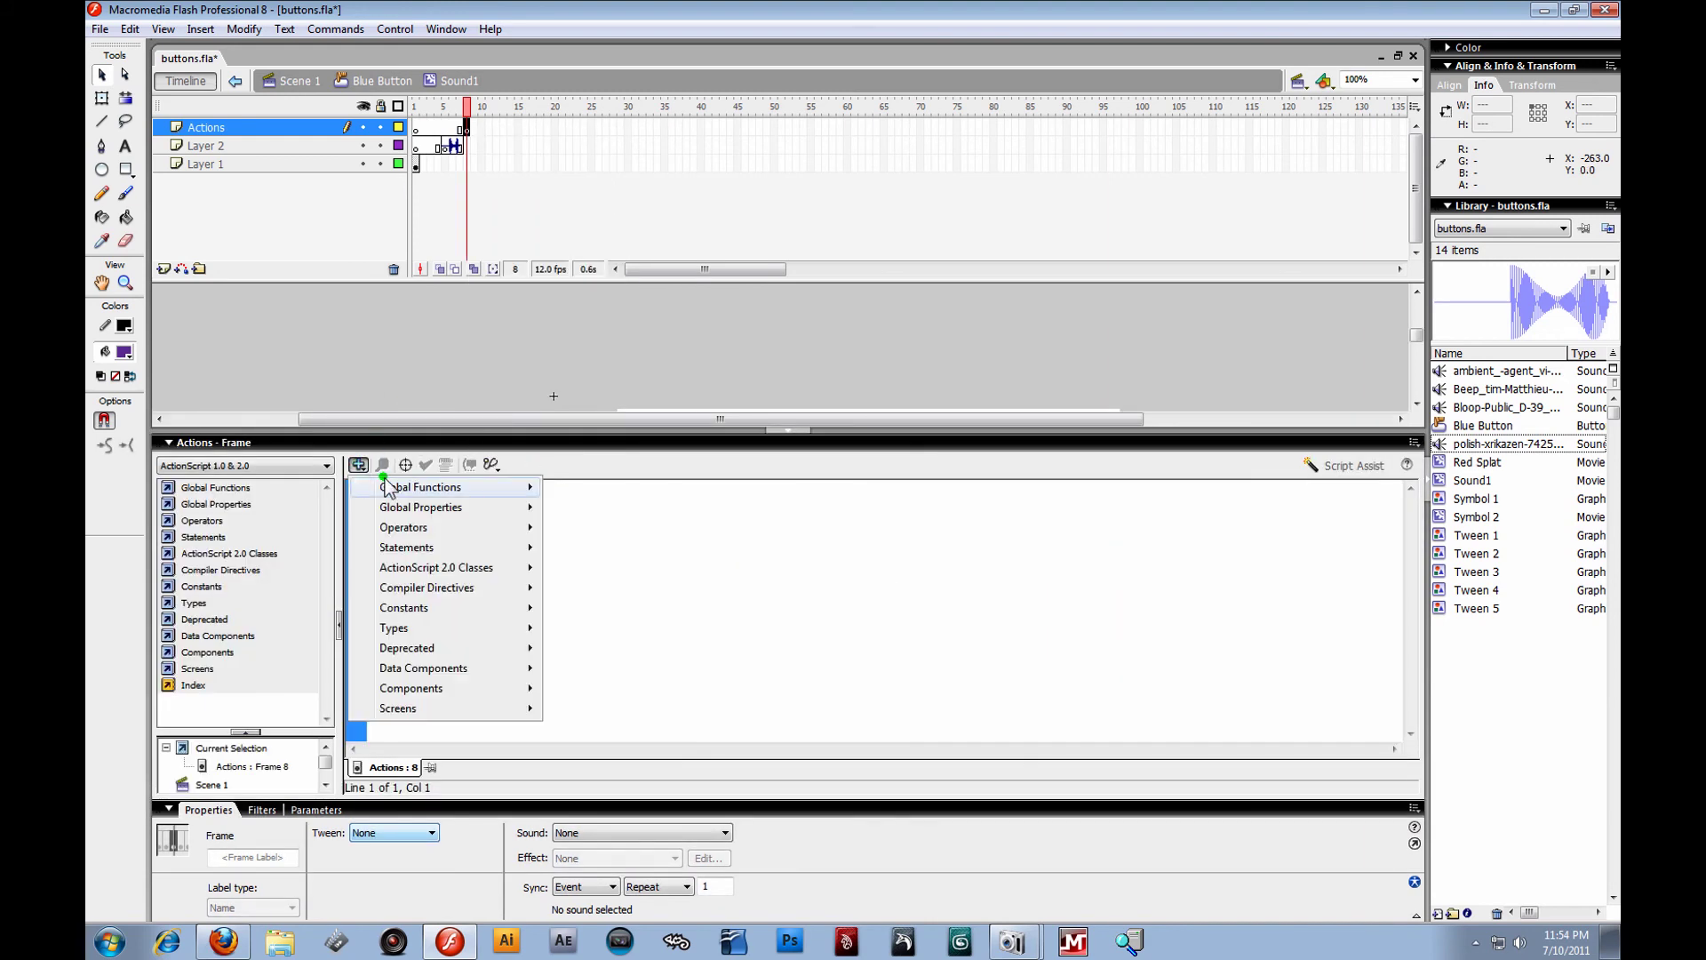
mouse_move(392, 494)
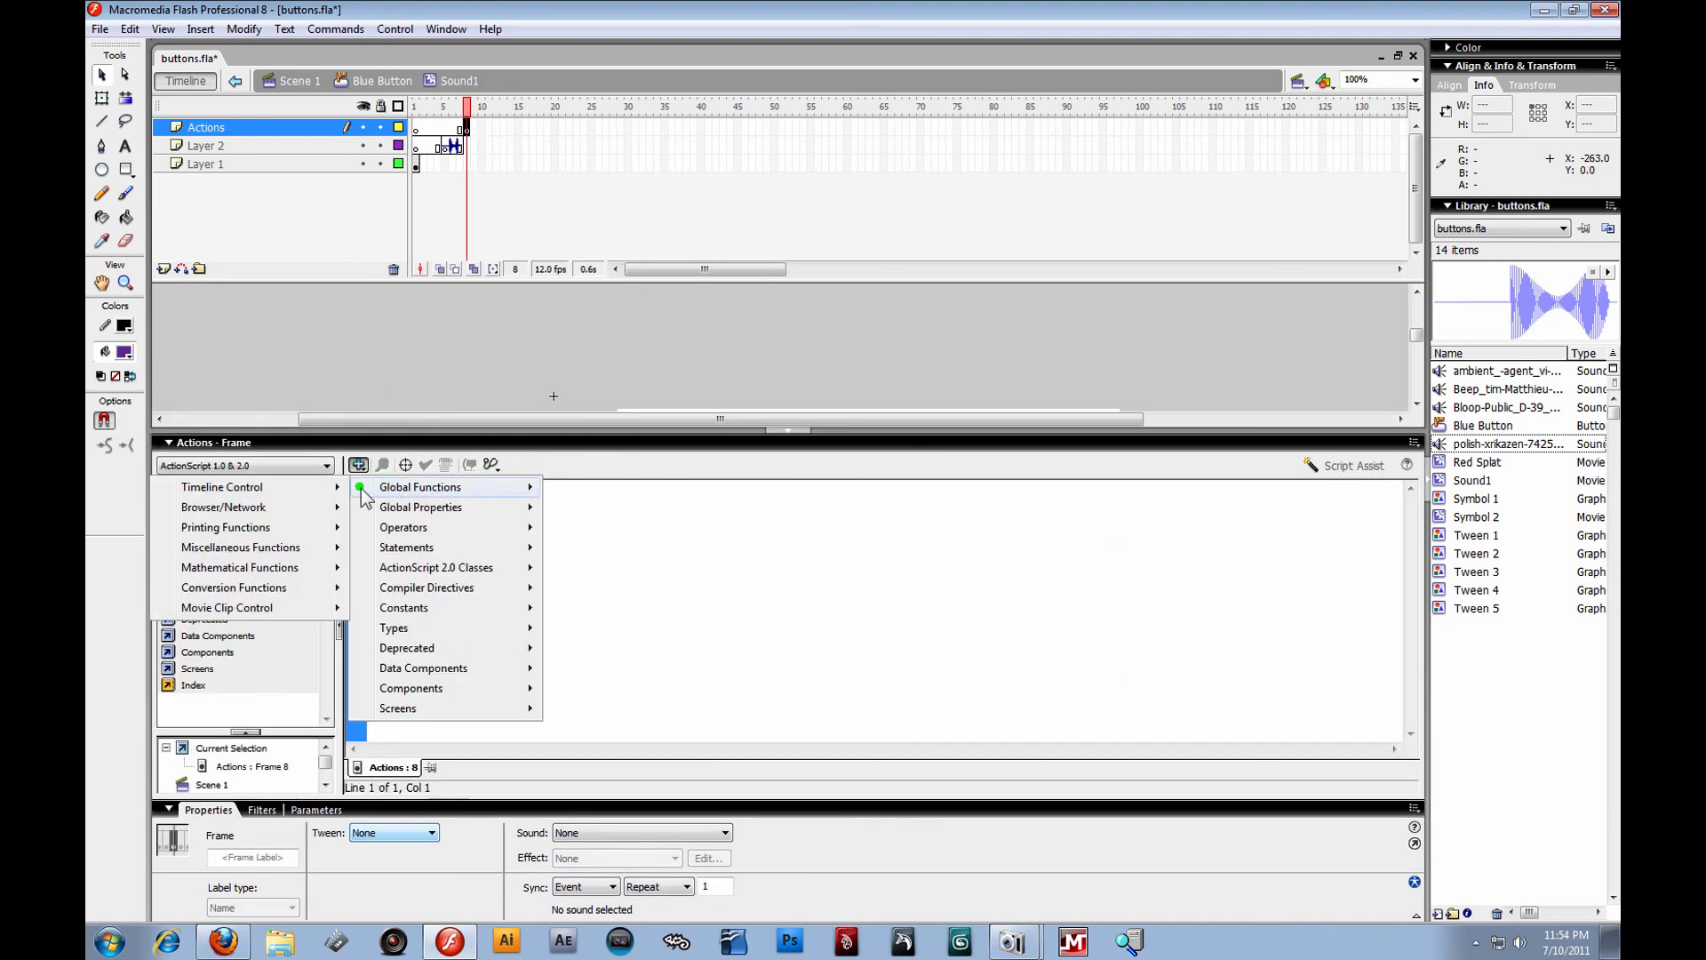
mouse_move(297, 489)
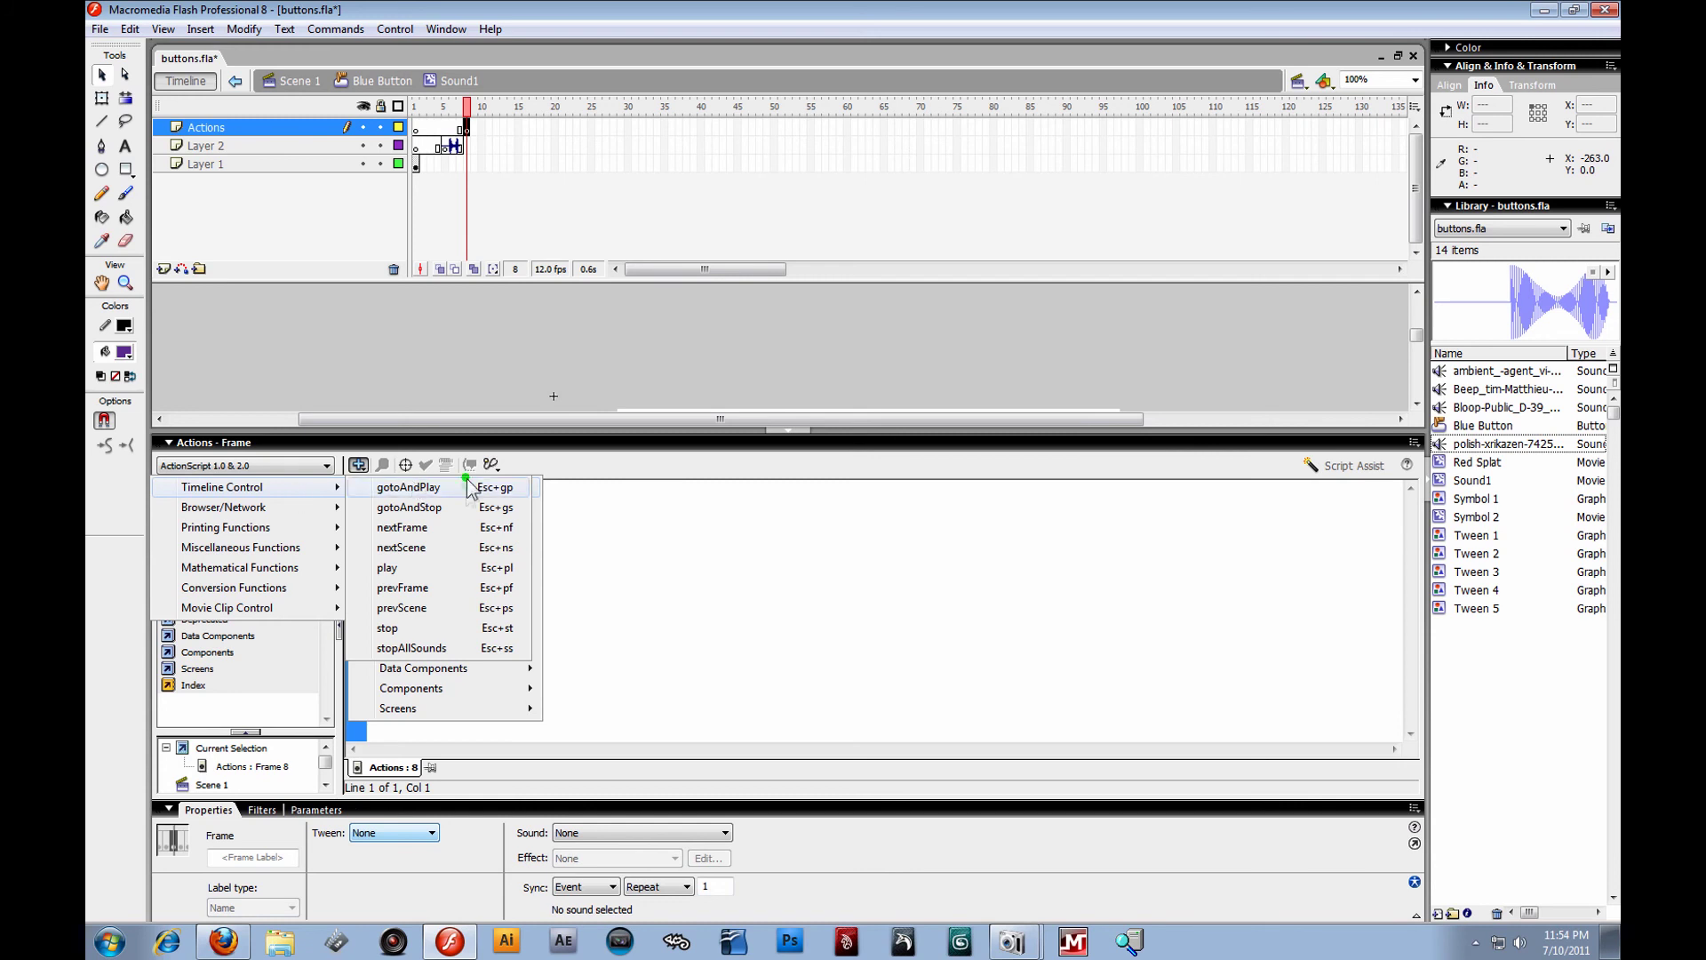
left_click(425, 631)
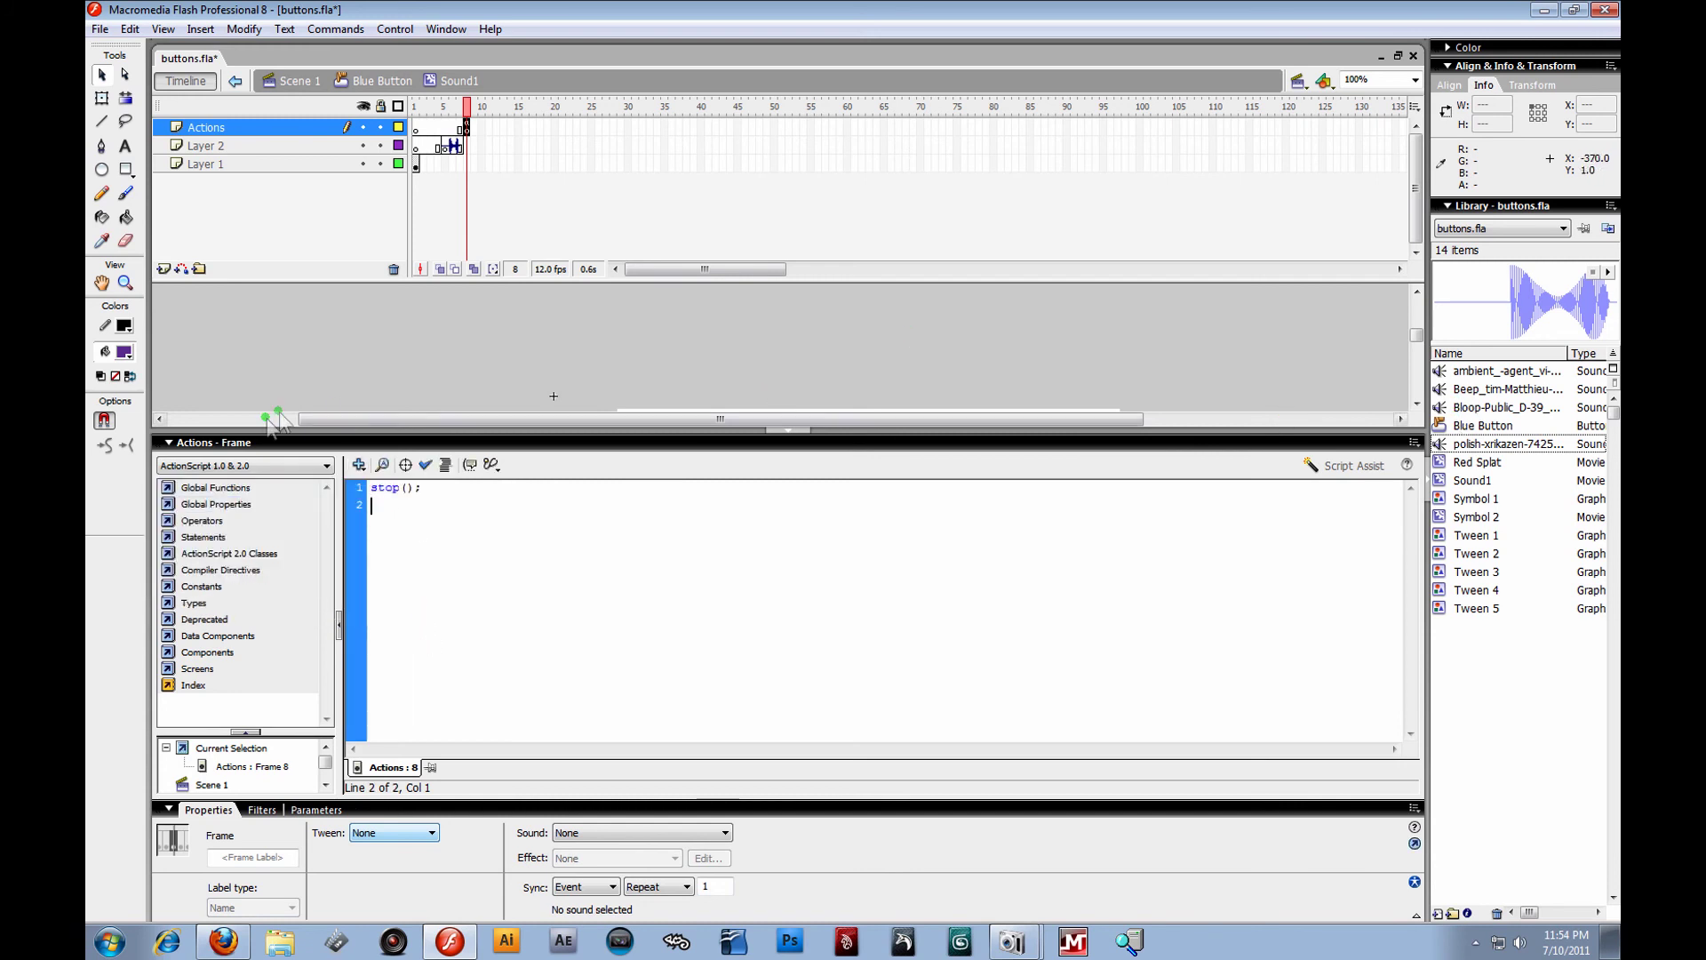
left_click(204, 441)
left_click(286, 381)
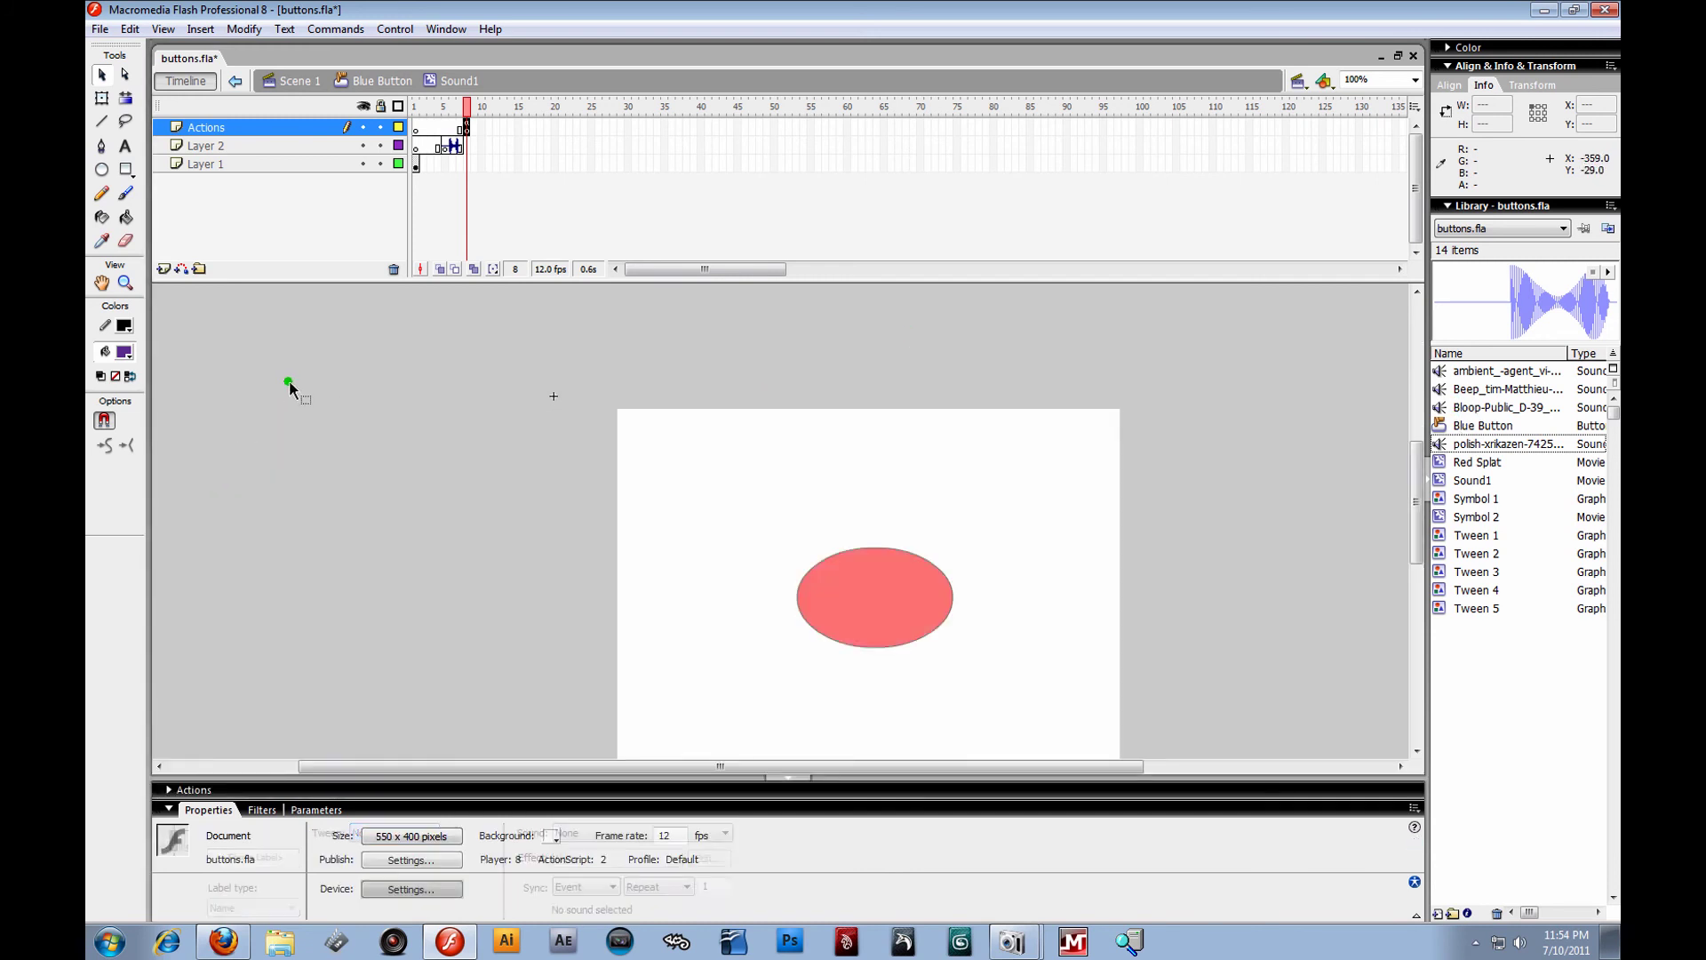
Scrub the Sound1 timeline between frame 1 and the stop action at frame 8 to review its playback.
left_click(466, 127)
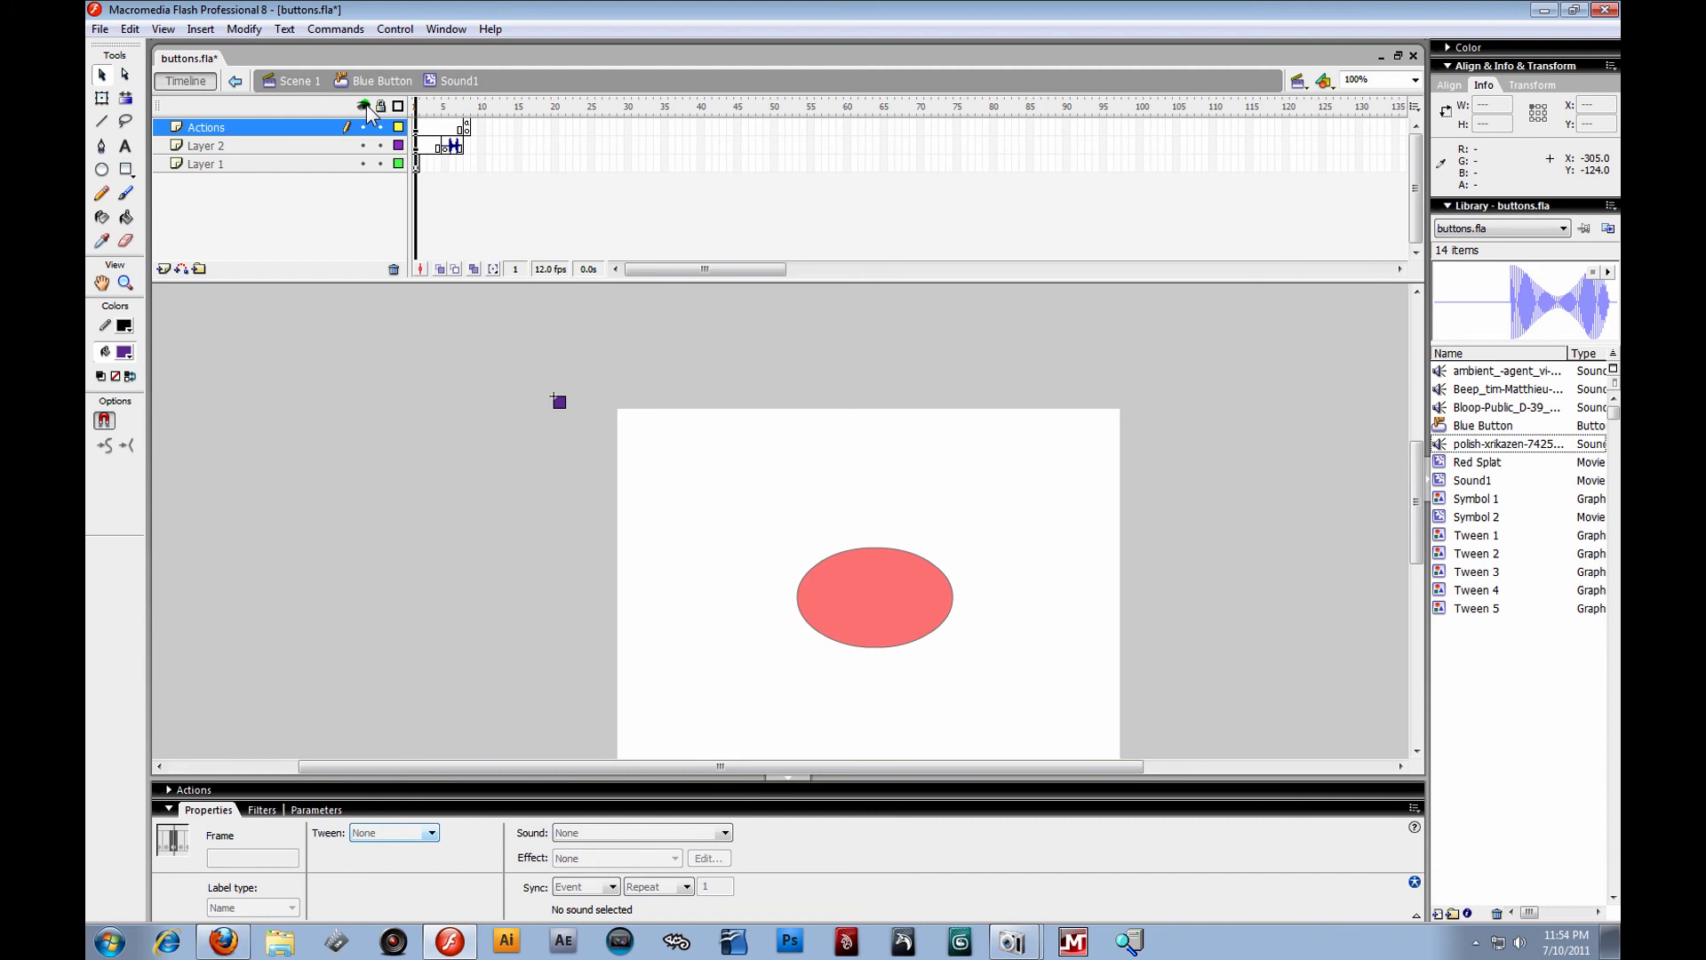
left_click(467, 134)
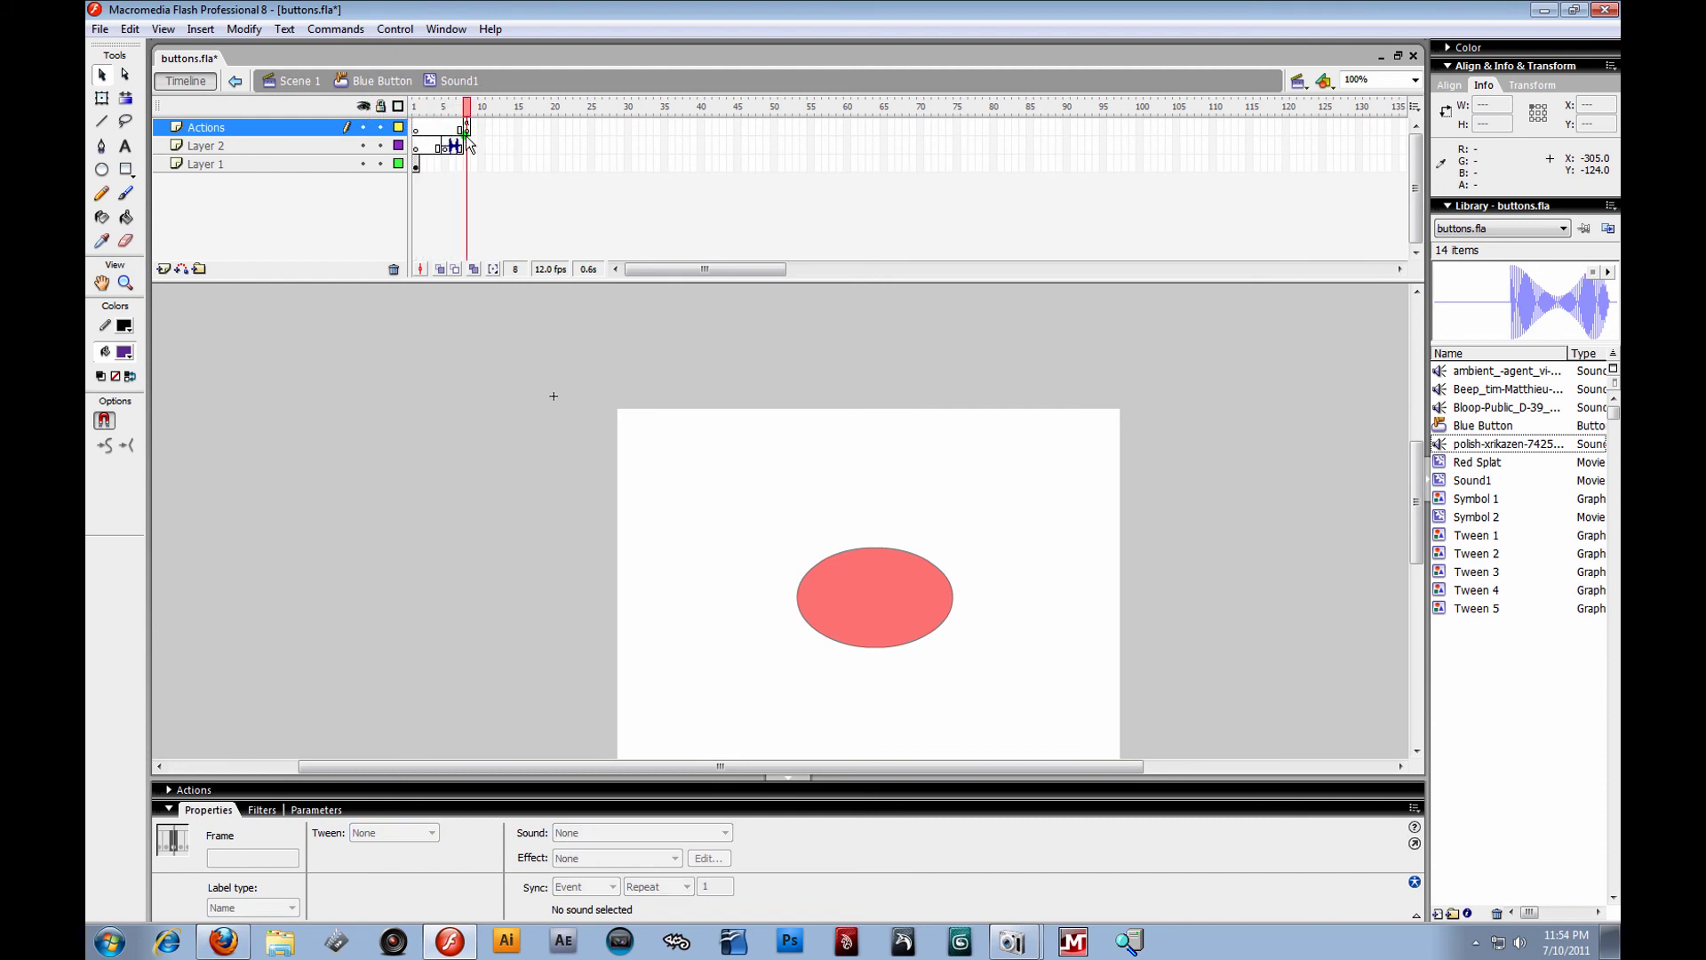
mouse_move(469, 124)
left_mouse_down()
mouse_move(404, 111)
mouse_move(473, 111)
mouse_move(689, 404)
mouse_move(804, 449)
mouse_move(358, 133)
left_mouse_up()
Return to Scene 1, preview the movie as Flash to test the rollover sound with the stop action, and close the preview.
left_click(267, 81)
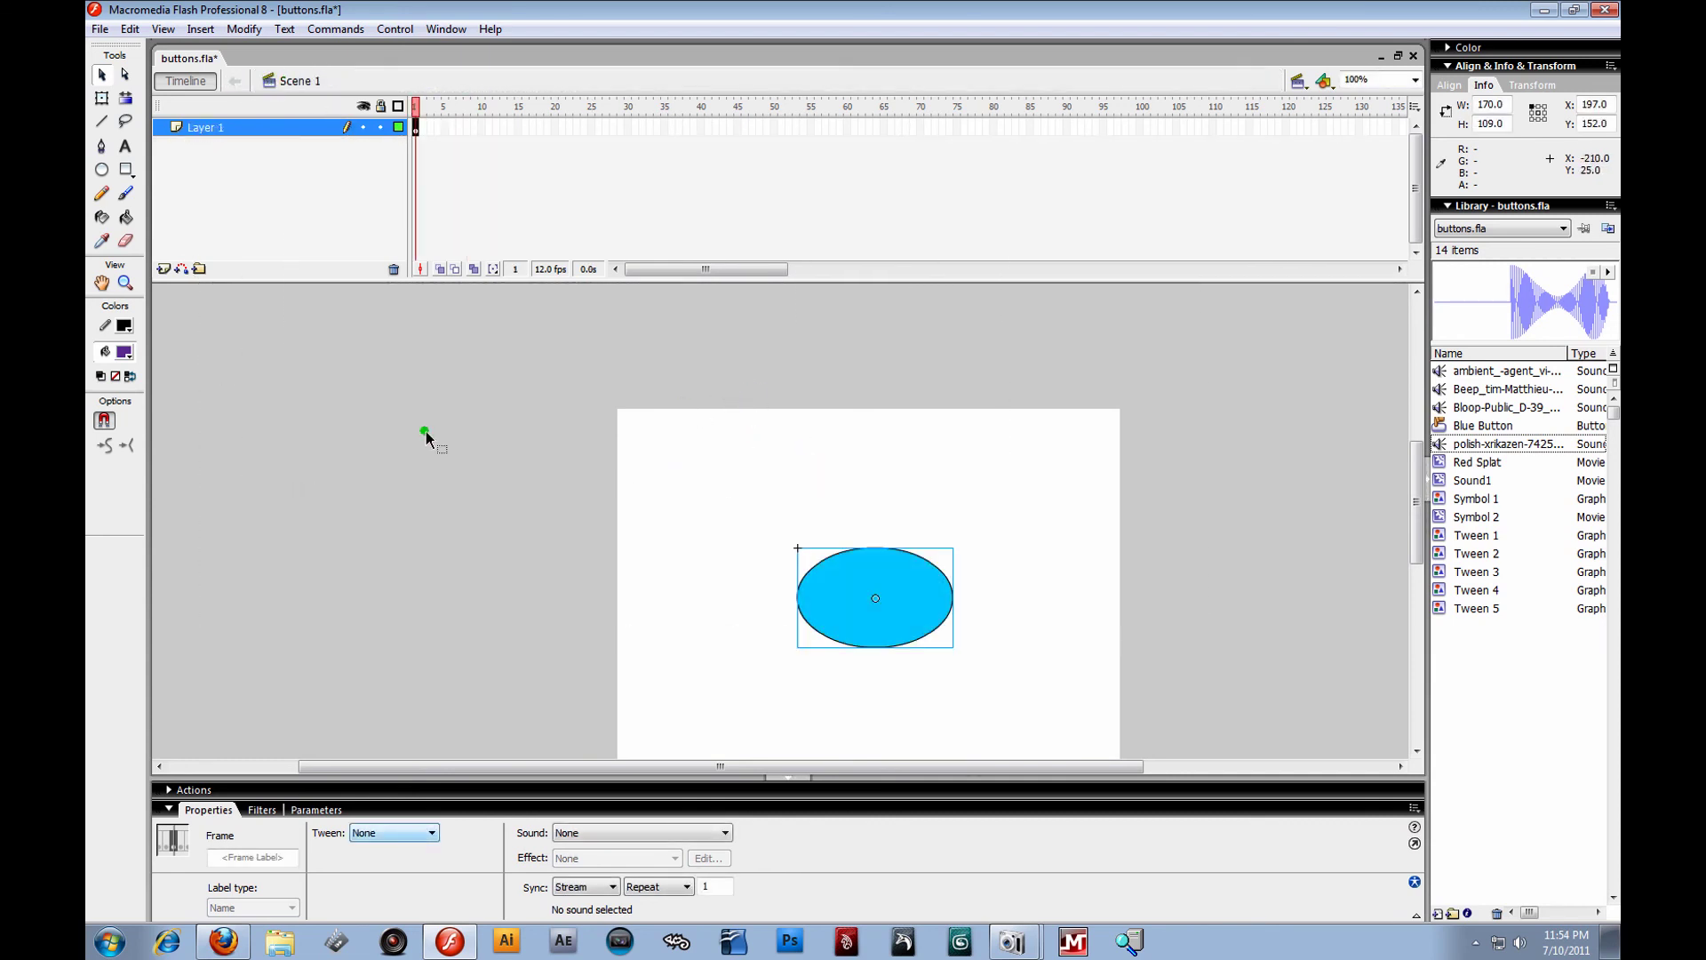
left_click(99, 29)
mouse_move(178, 374)
left_click(442, 393)
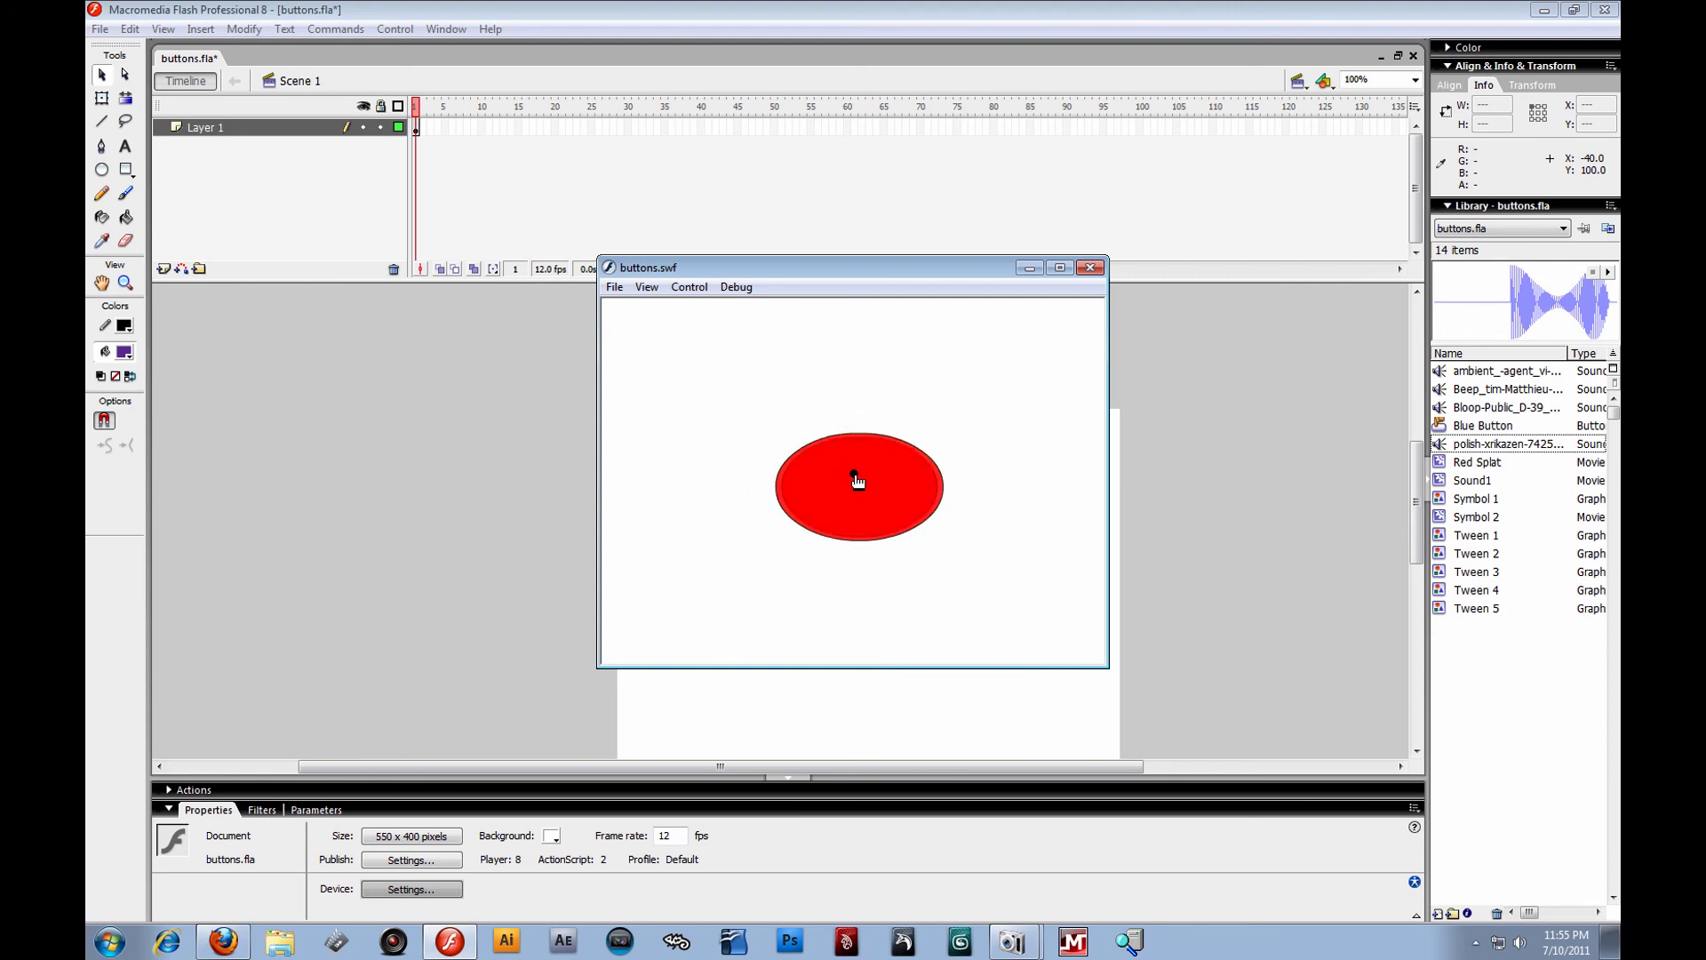
left_click(1093, 268)
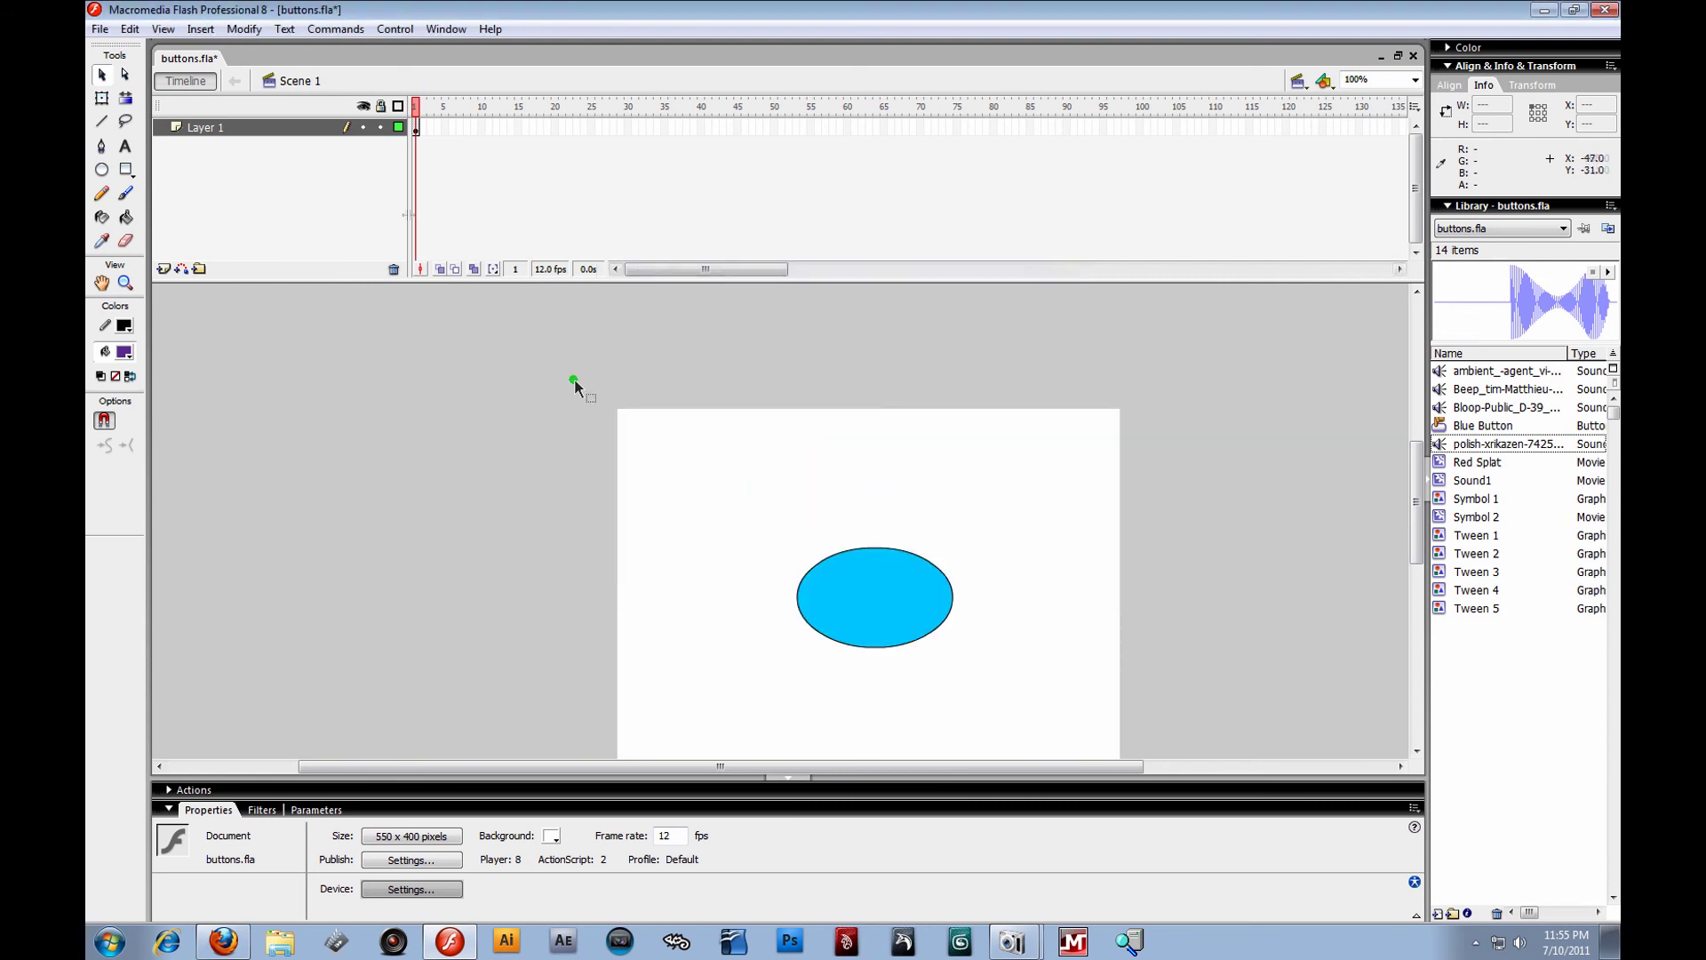
Review the Sound layer's Over frame in Blue Button and the layers inside Sound1, and return to Scene 1.
double_click(846, 585)
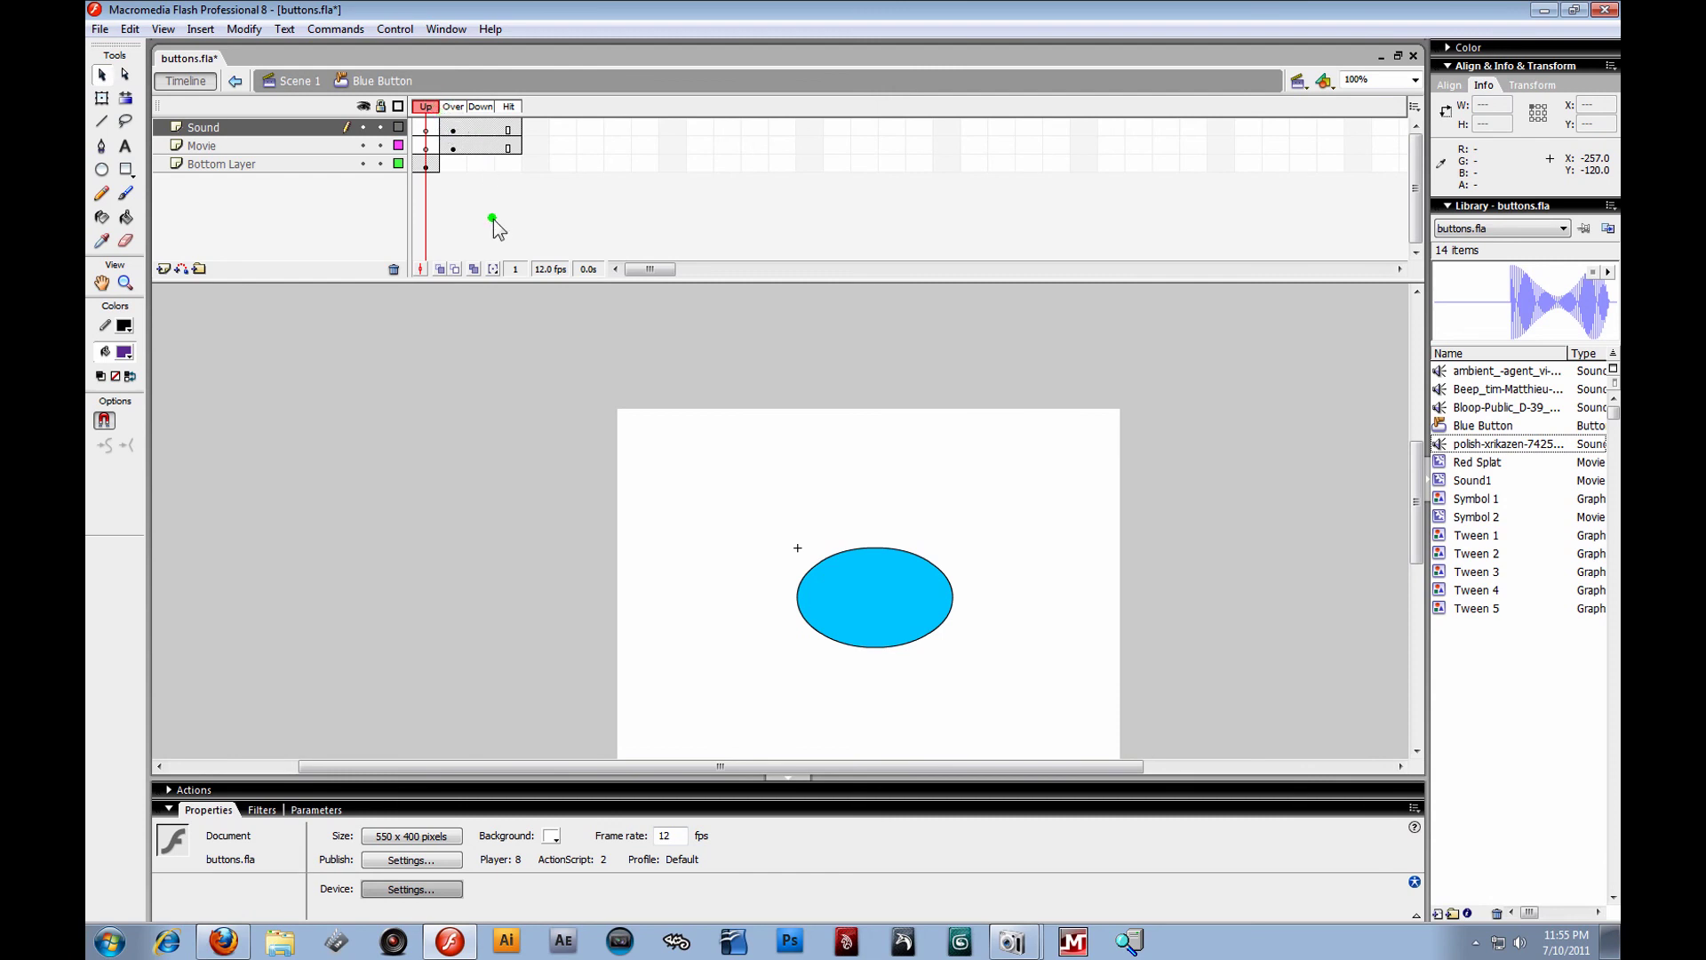
left_click(453, 129)
left_click_drag(455, 133, 565, 406)
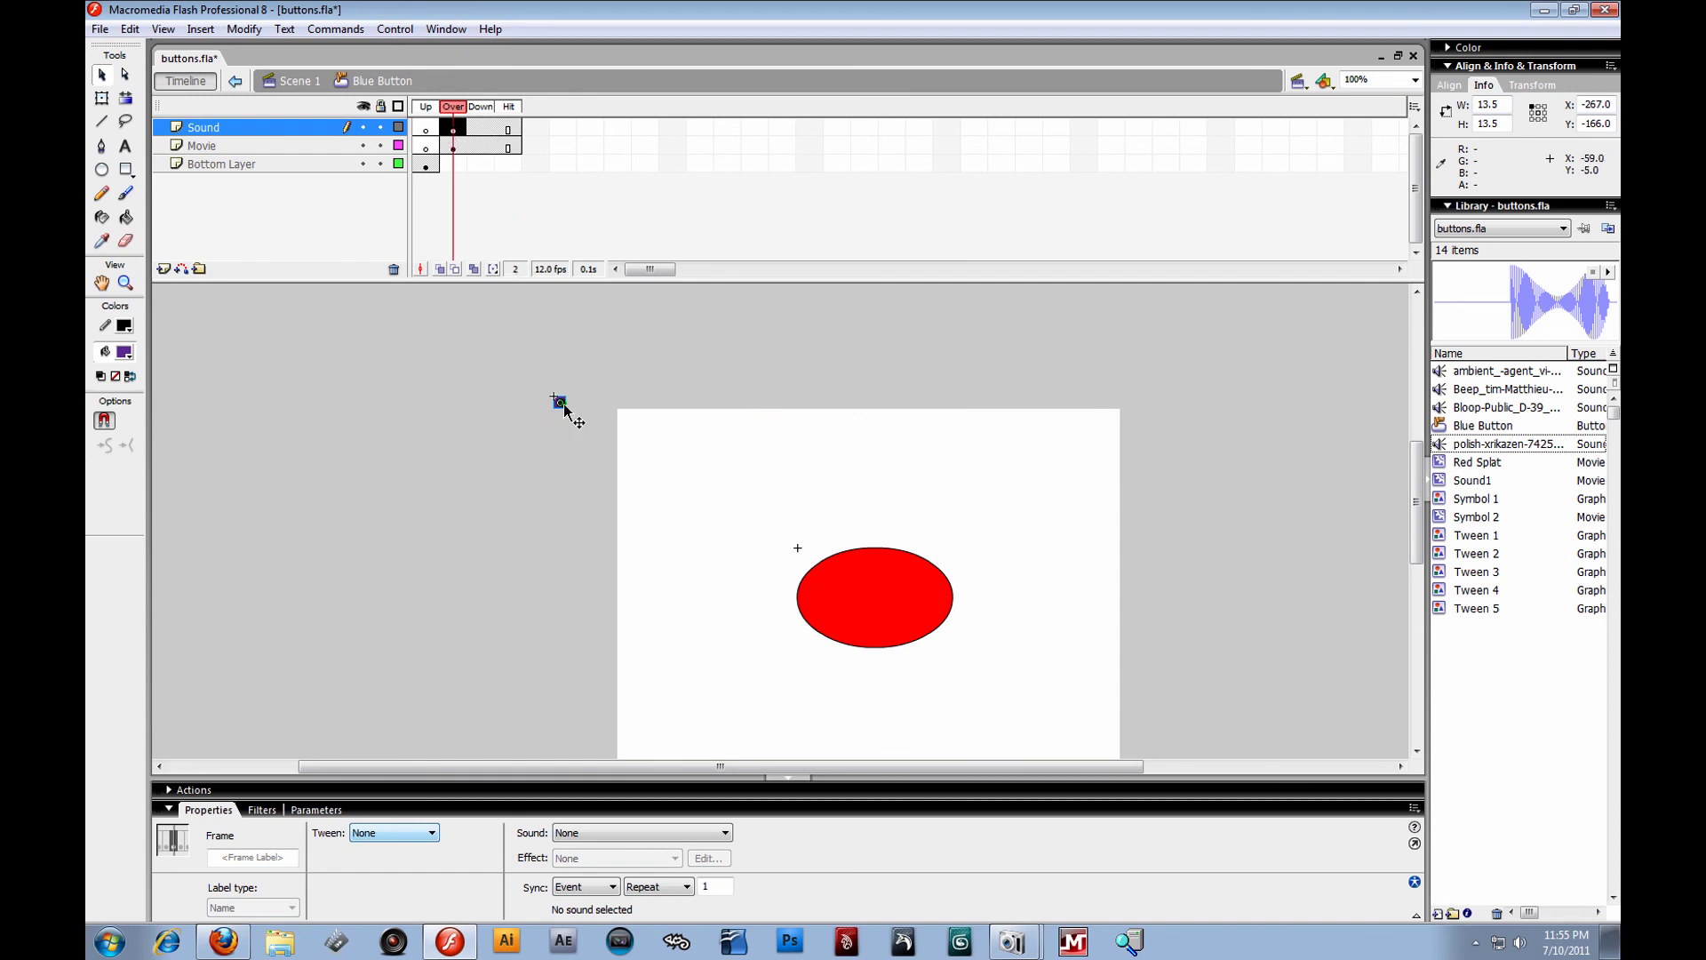
double_click(559, 404)
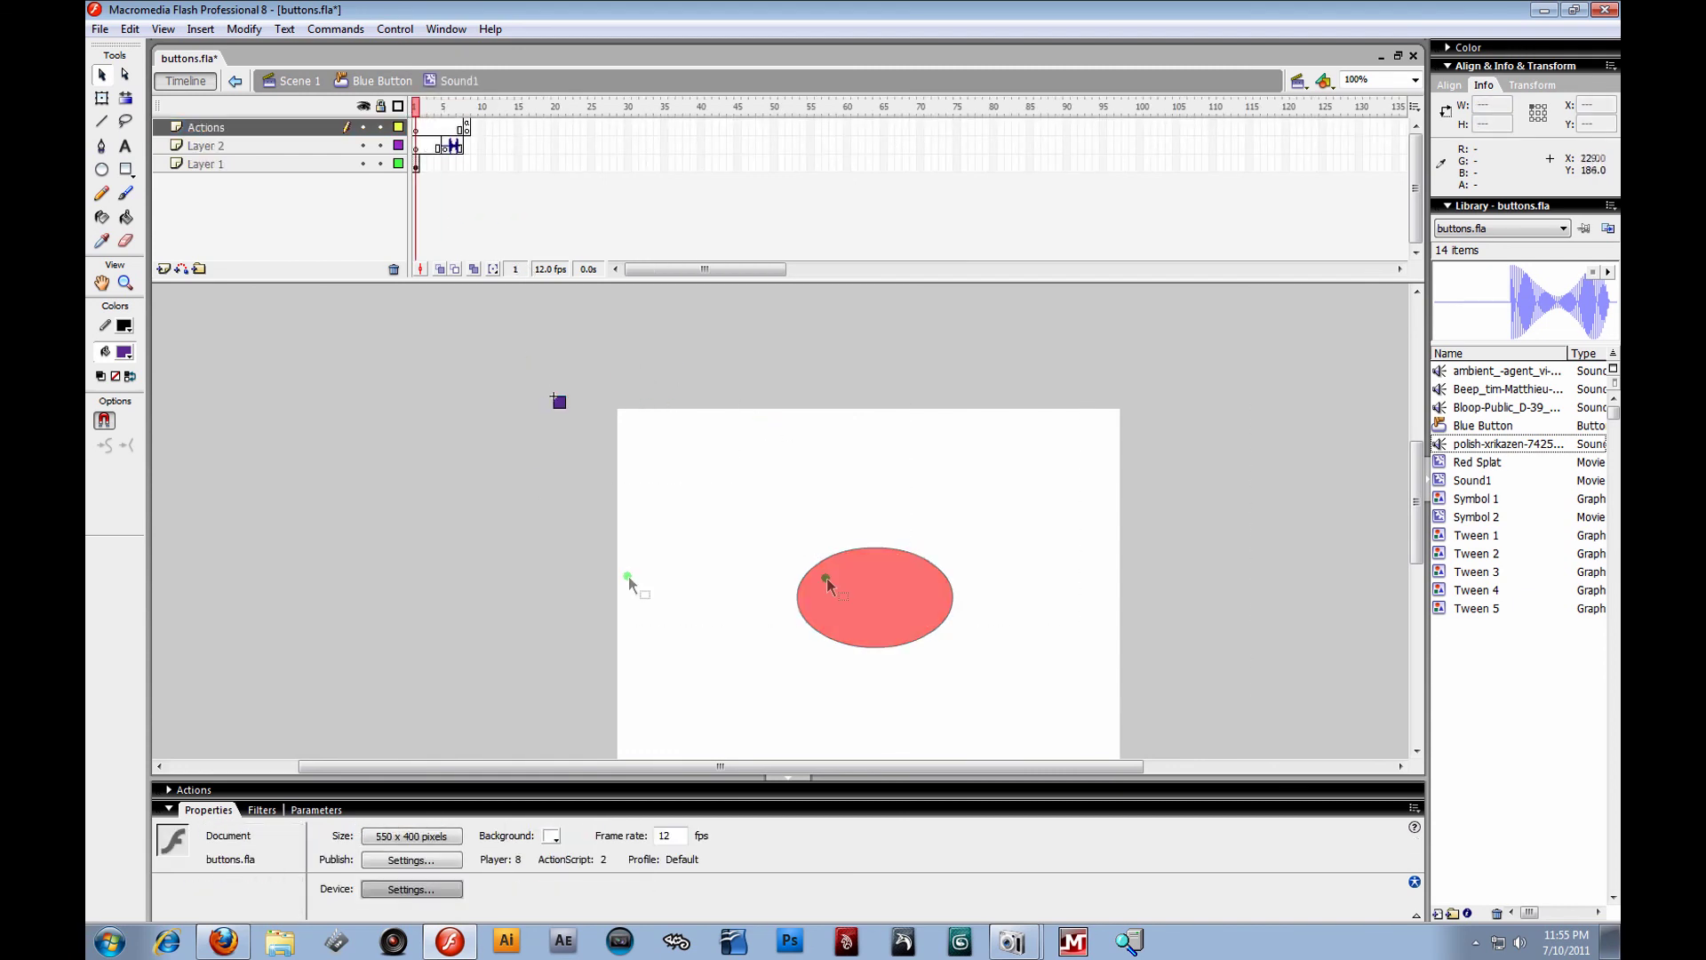
left_click_drag(838, 541, 653, 290)
left_click_drag(501, 449, 232, 167)
left_click(314, 80)
Inspect the off-stage Sound1 instance on Blue Button's Over frame, look inside the clip once more, and return to Scene 1.
double_click(879, 565)
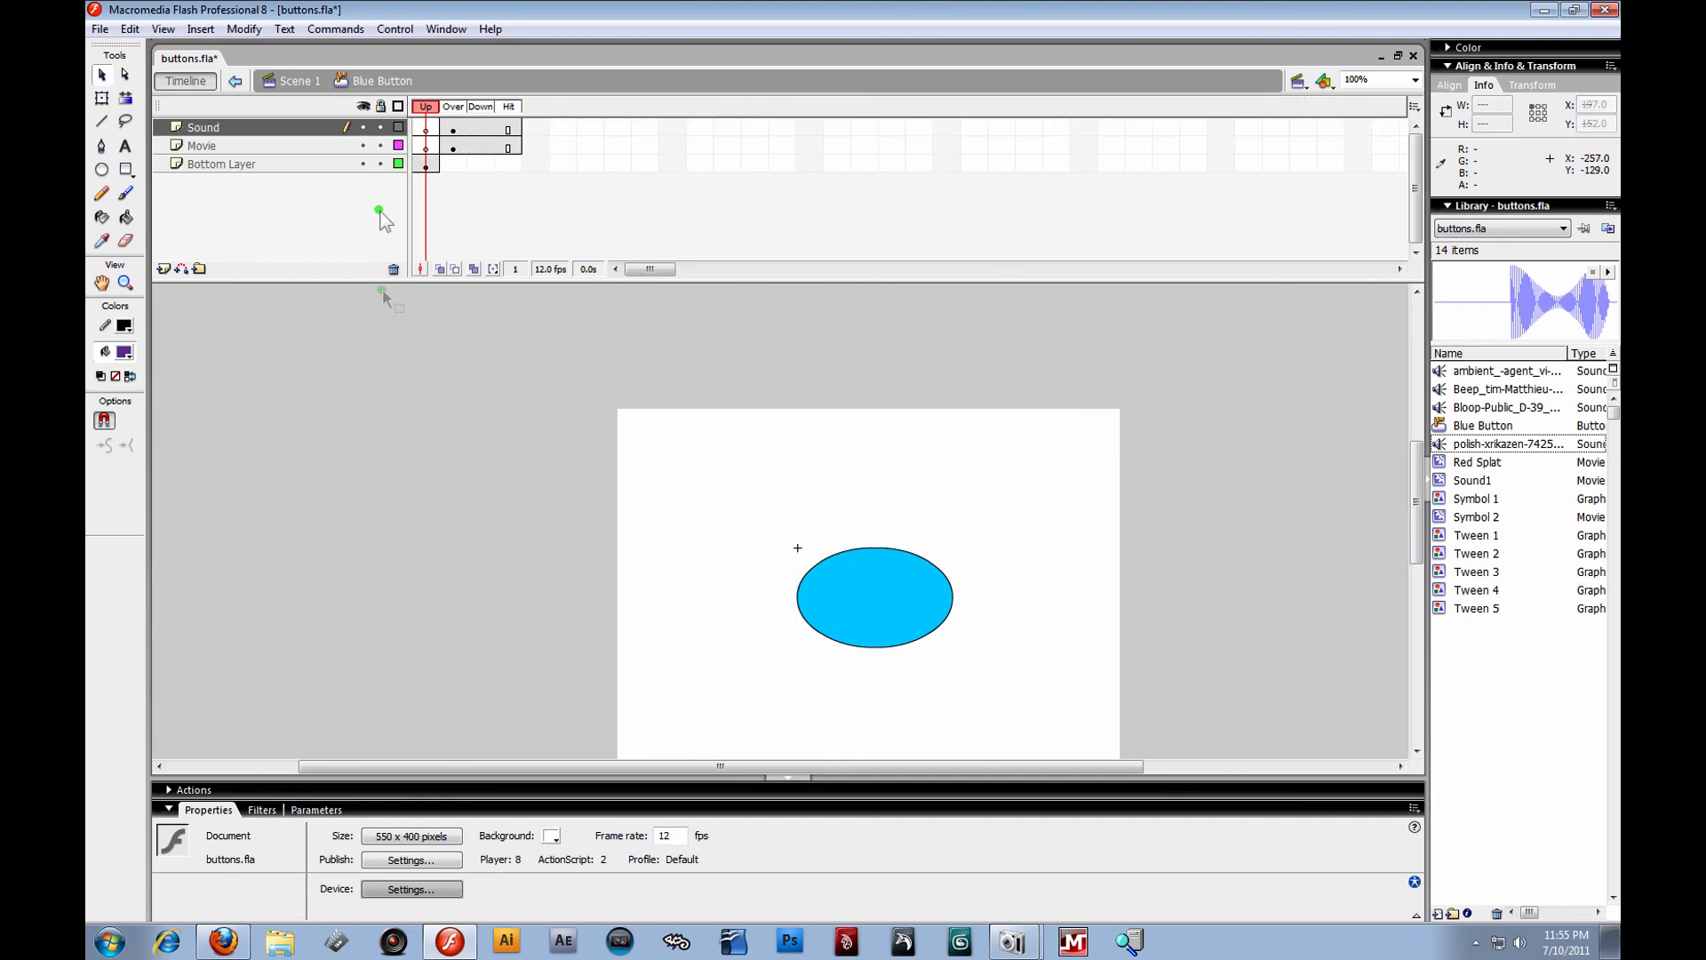
left_click(451, 130)
left_click(560, 405)
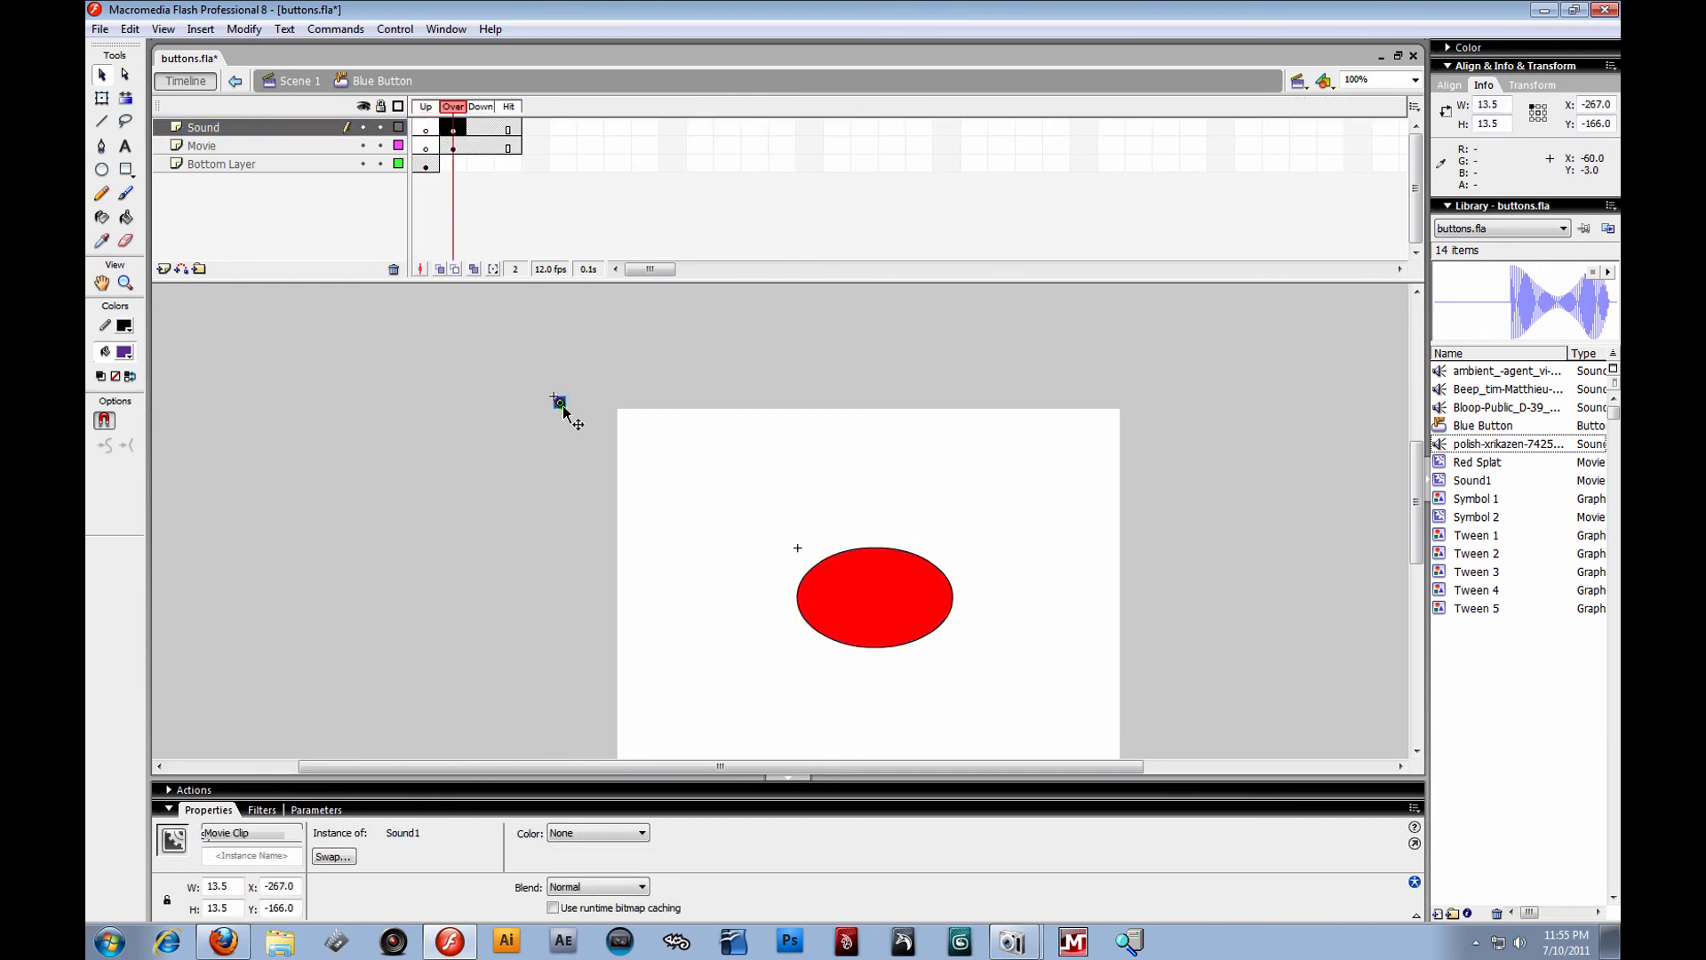
left_click_drag(564, 411, 522, 351)
left_click(578, 451)
double_click(560, 403)
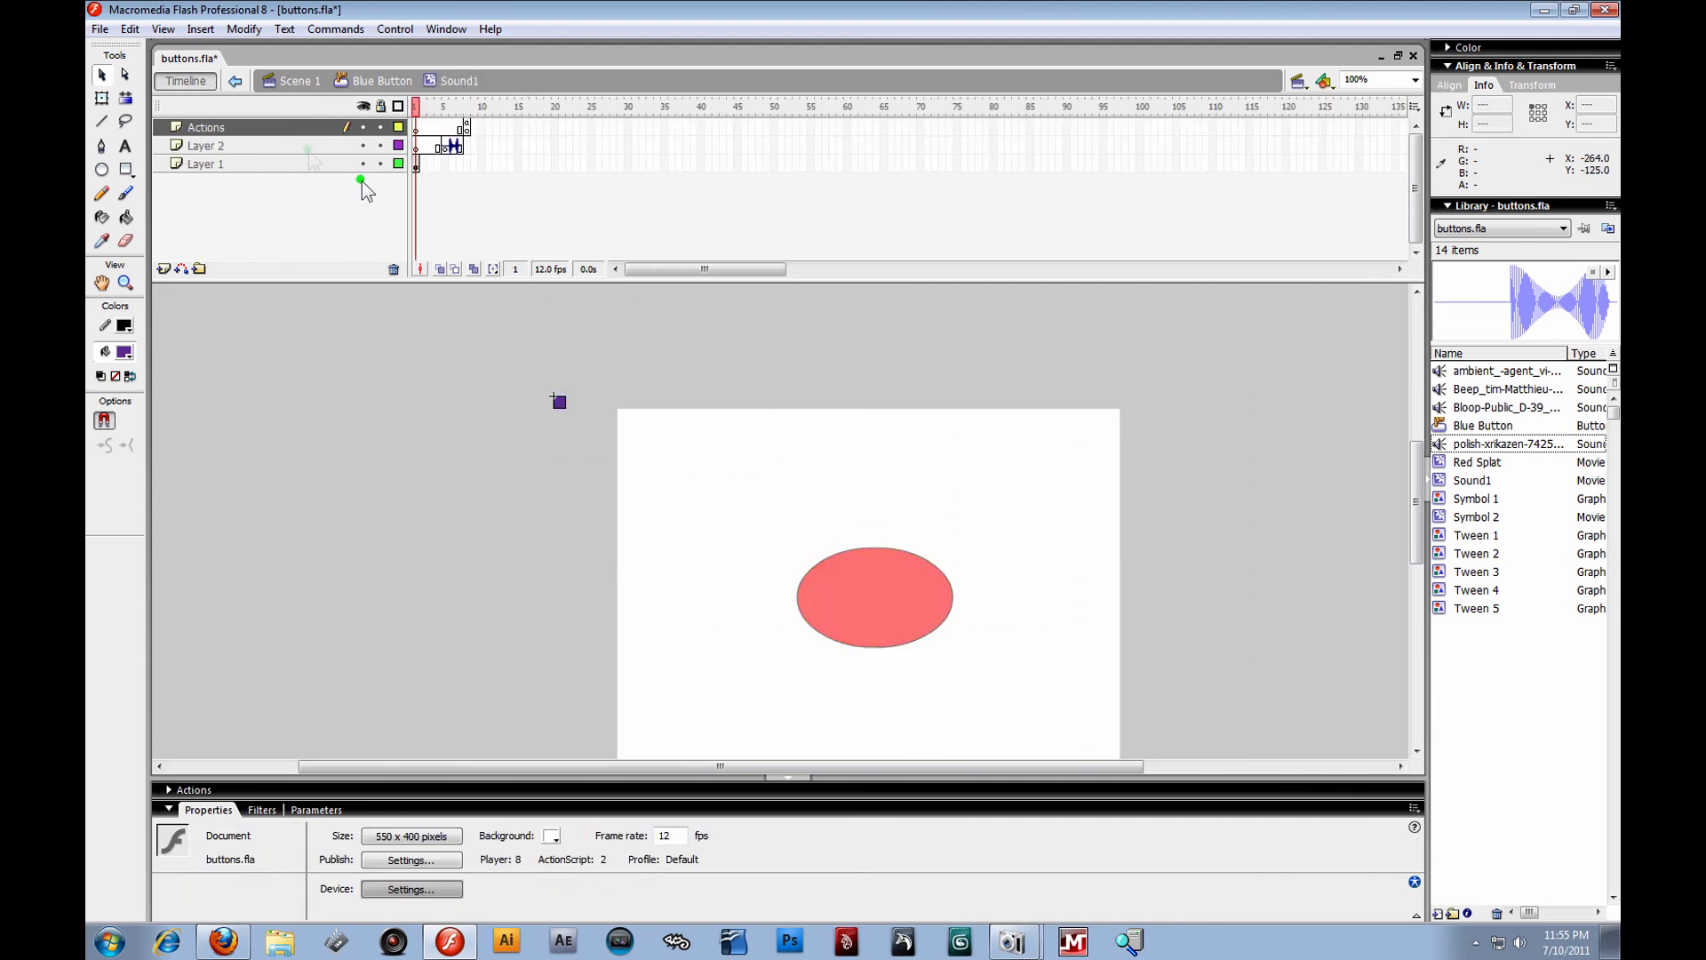
left_click(307, 81)
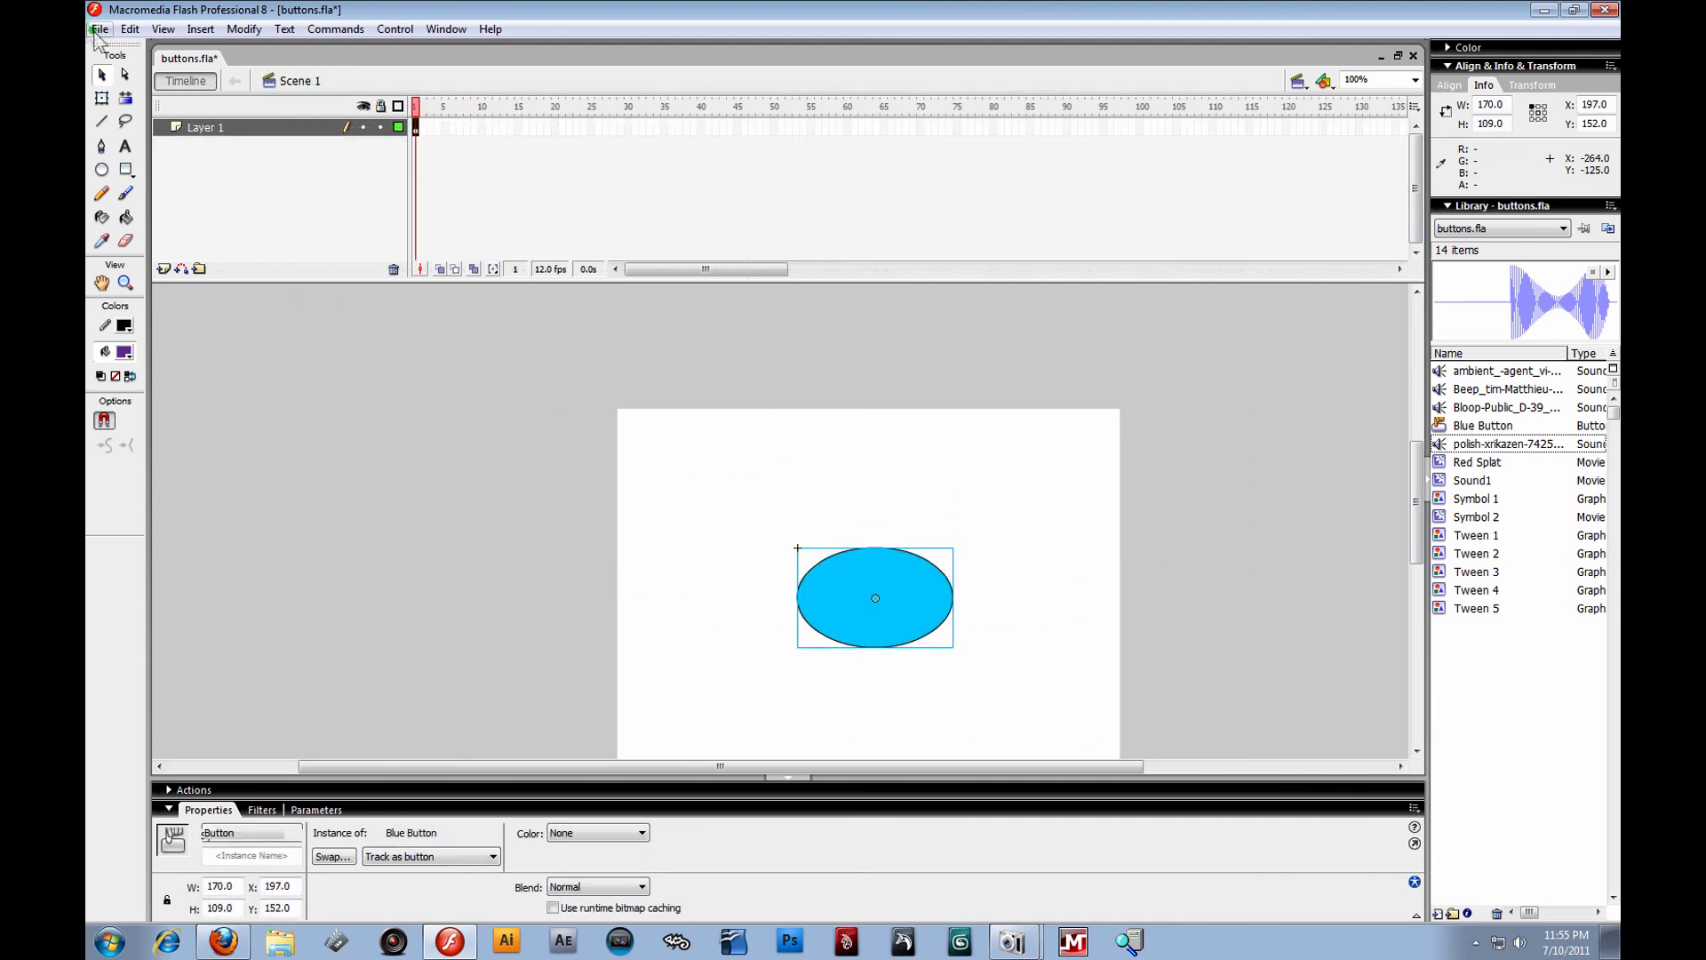
Run a final Flash preview of the button, move the preview window aside, and close it.
left_click(99, 30)
mouse_move(217, 370)
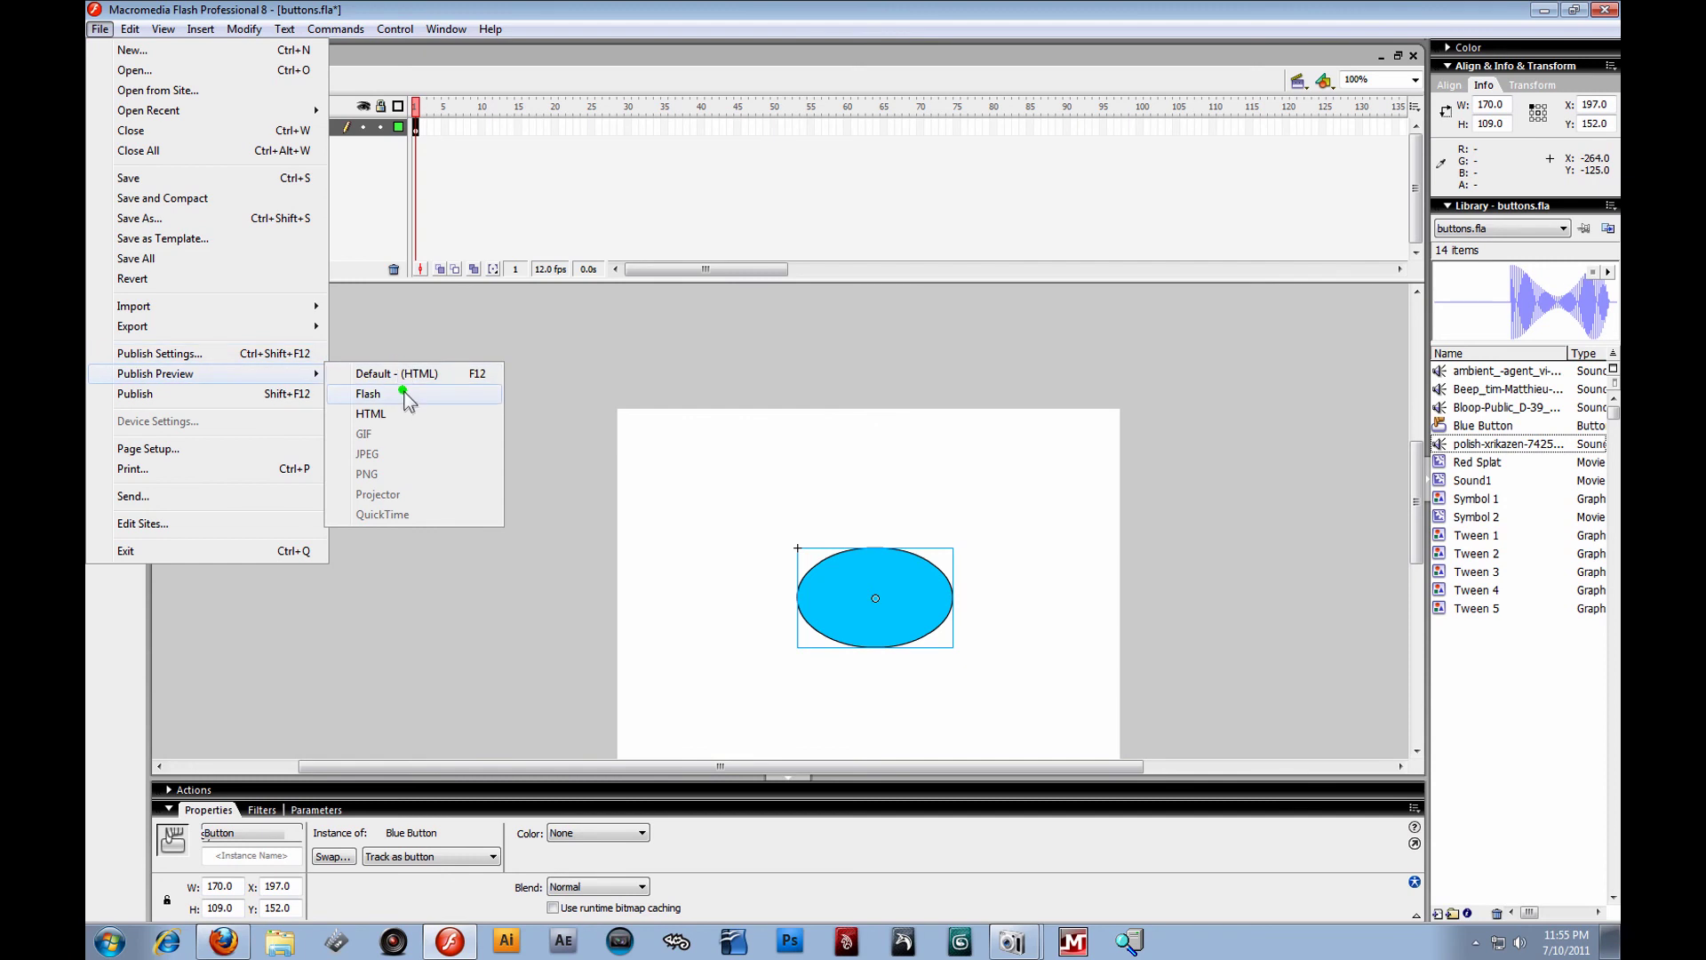
left_click(404, 393)
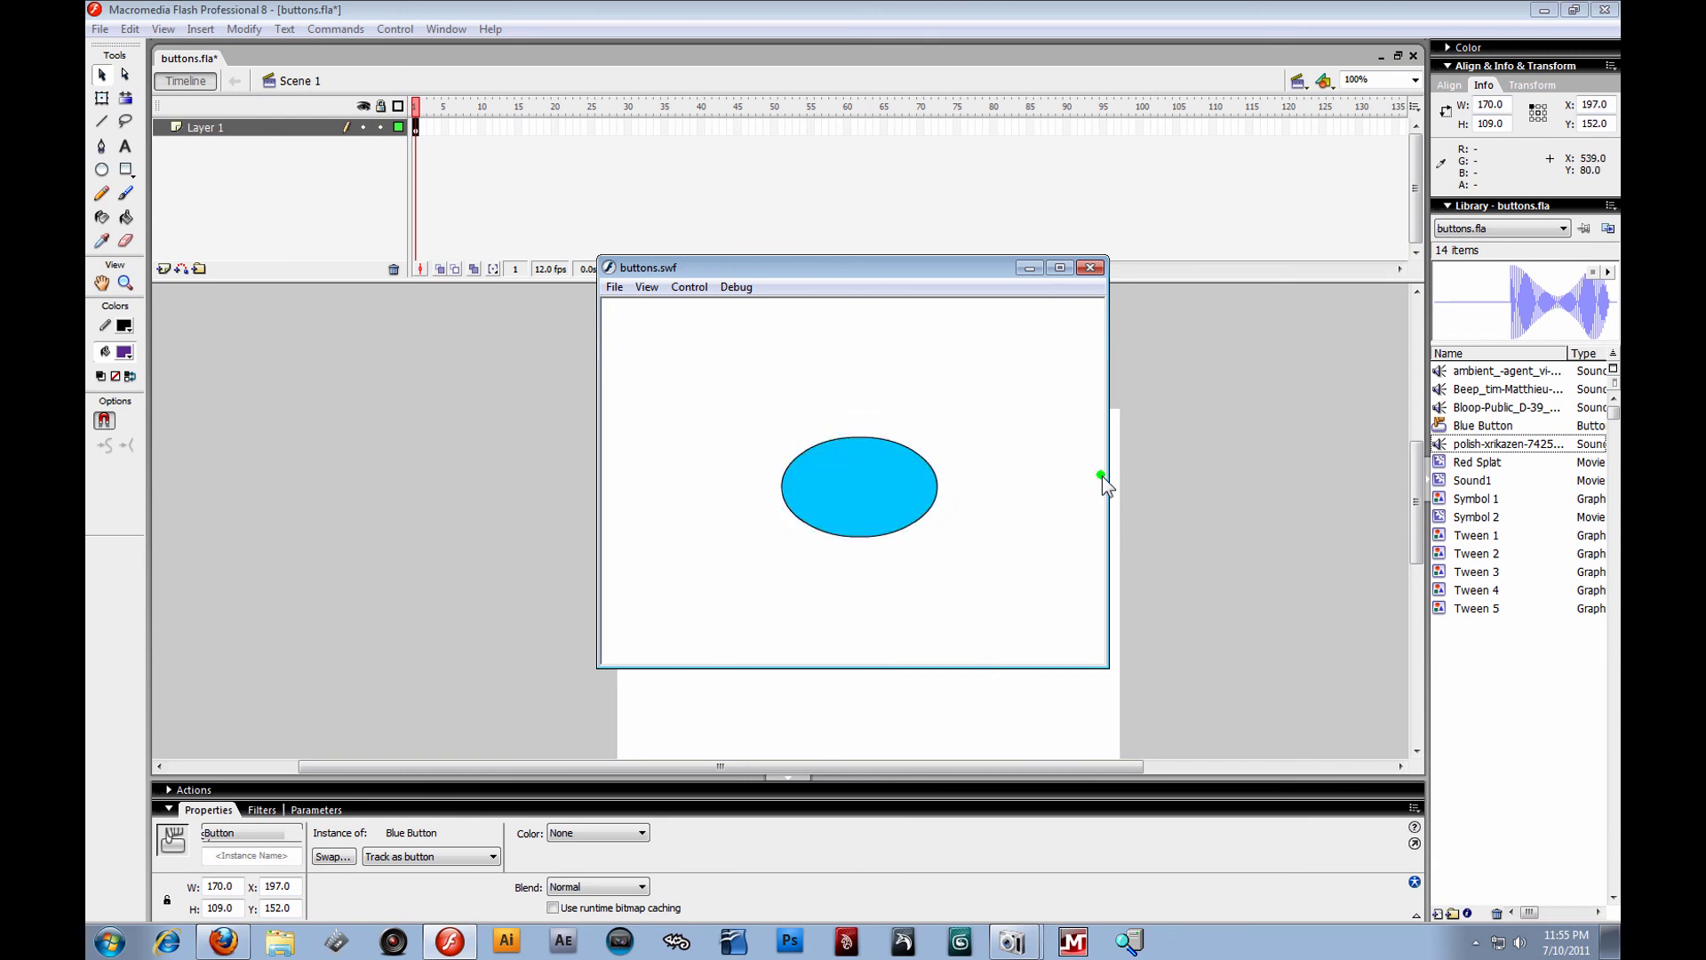
left_click_drag(983, 269, 603, 350)
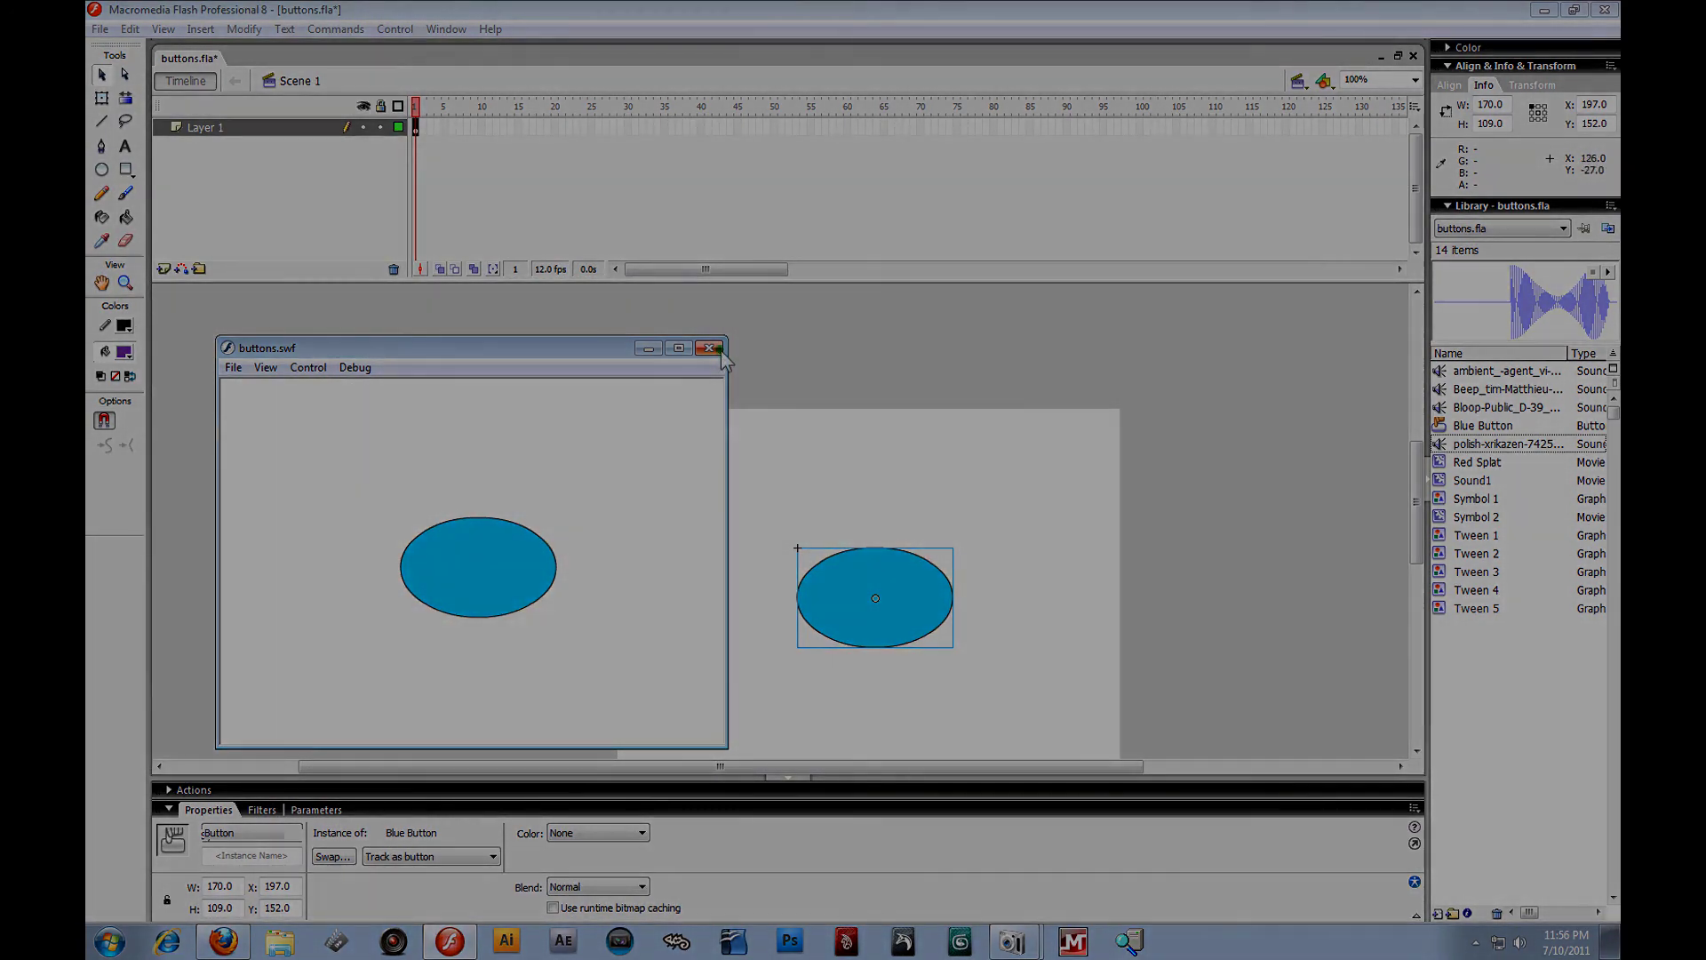
left_click(716, 349)
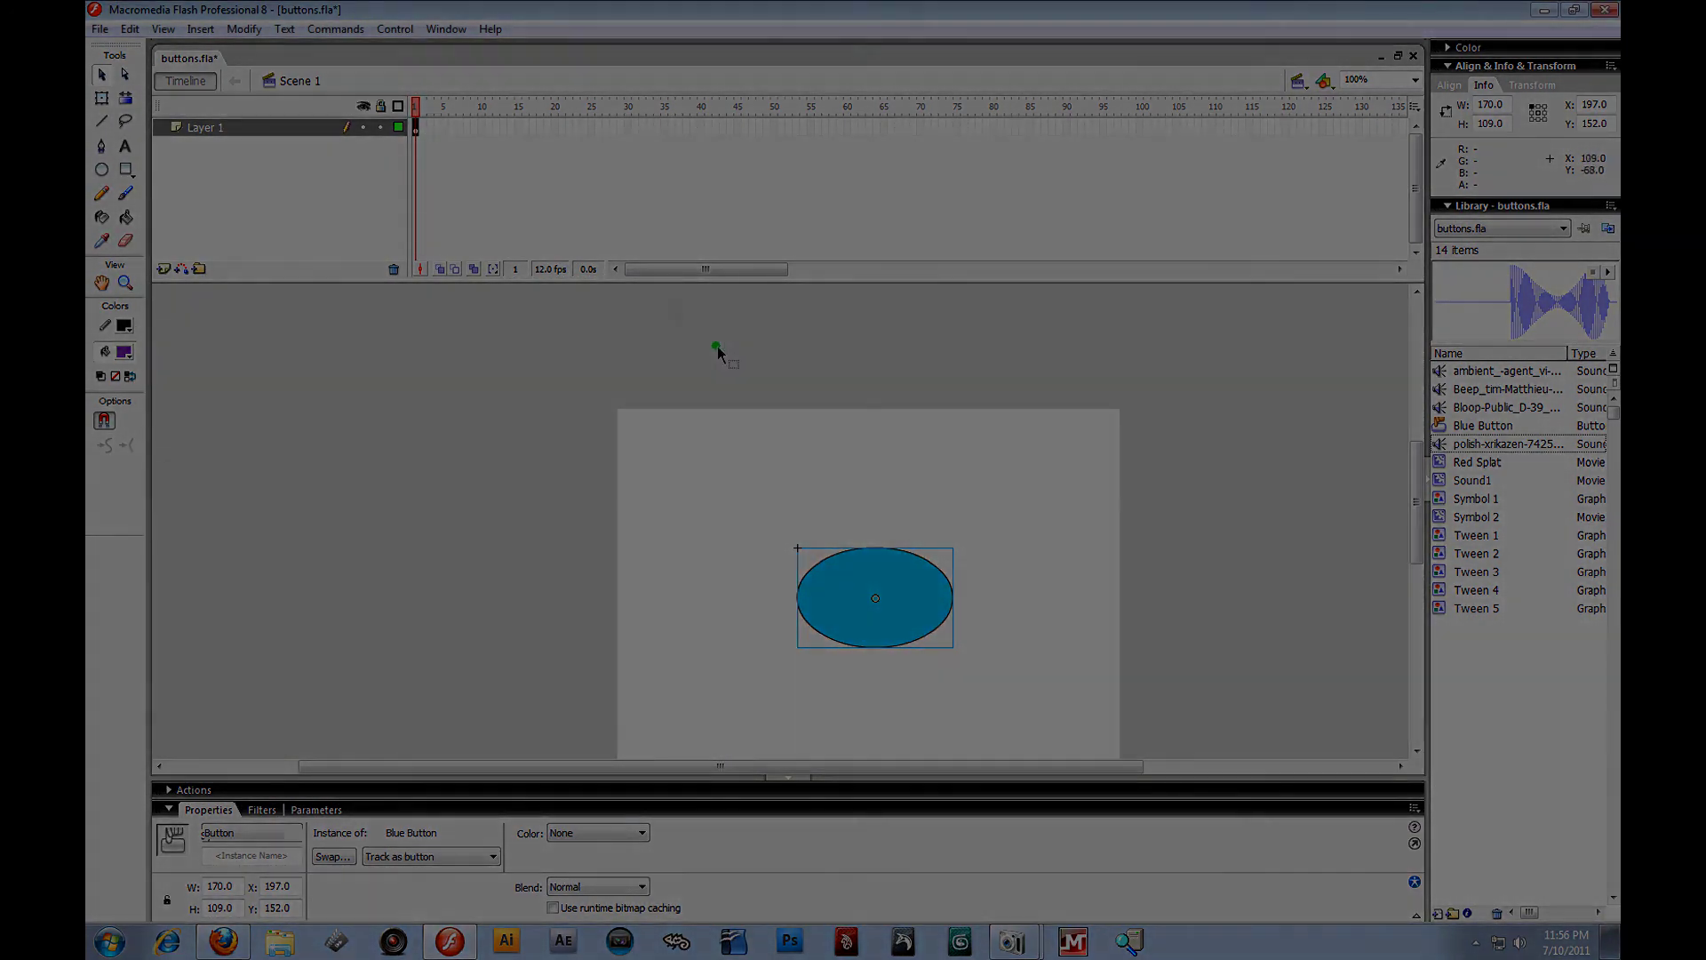